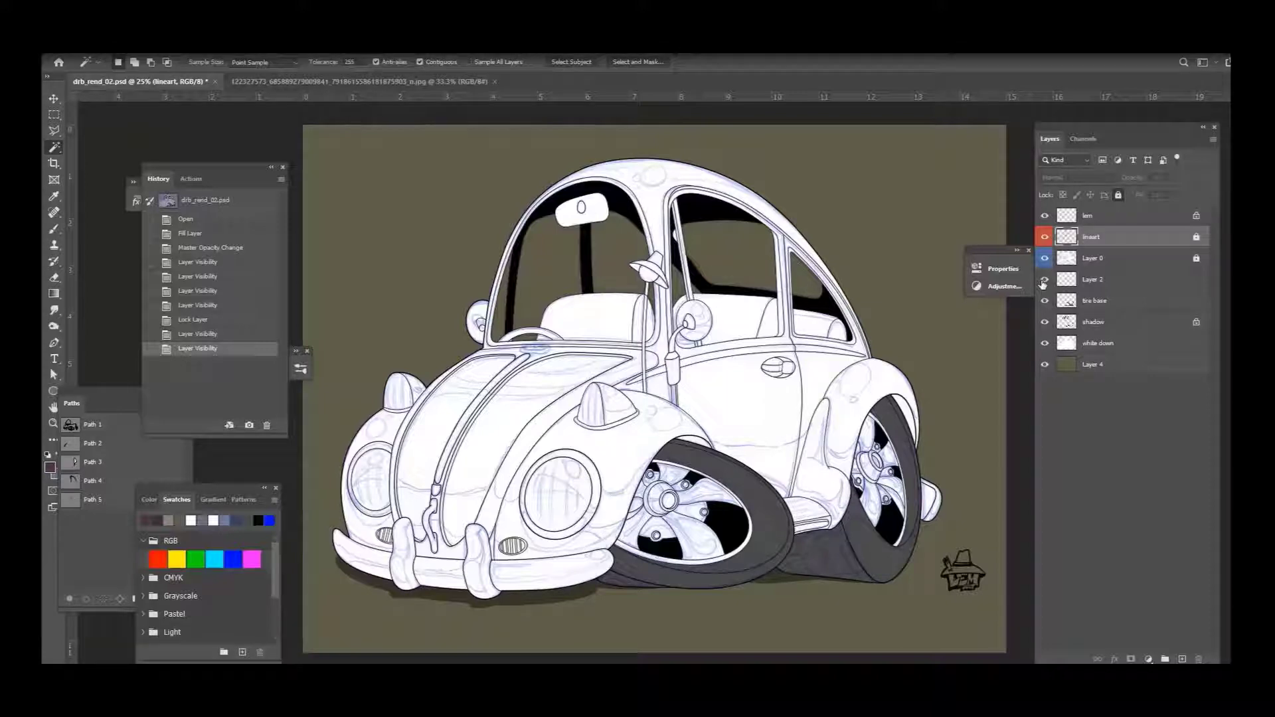
Step: Rename Layer 2 as "body base"
left_click(1065, 279, "ctrl")
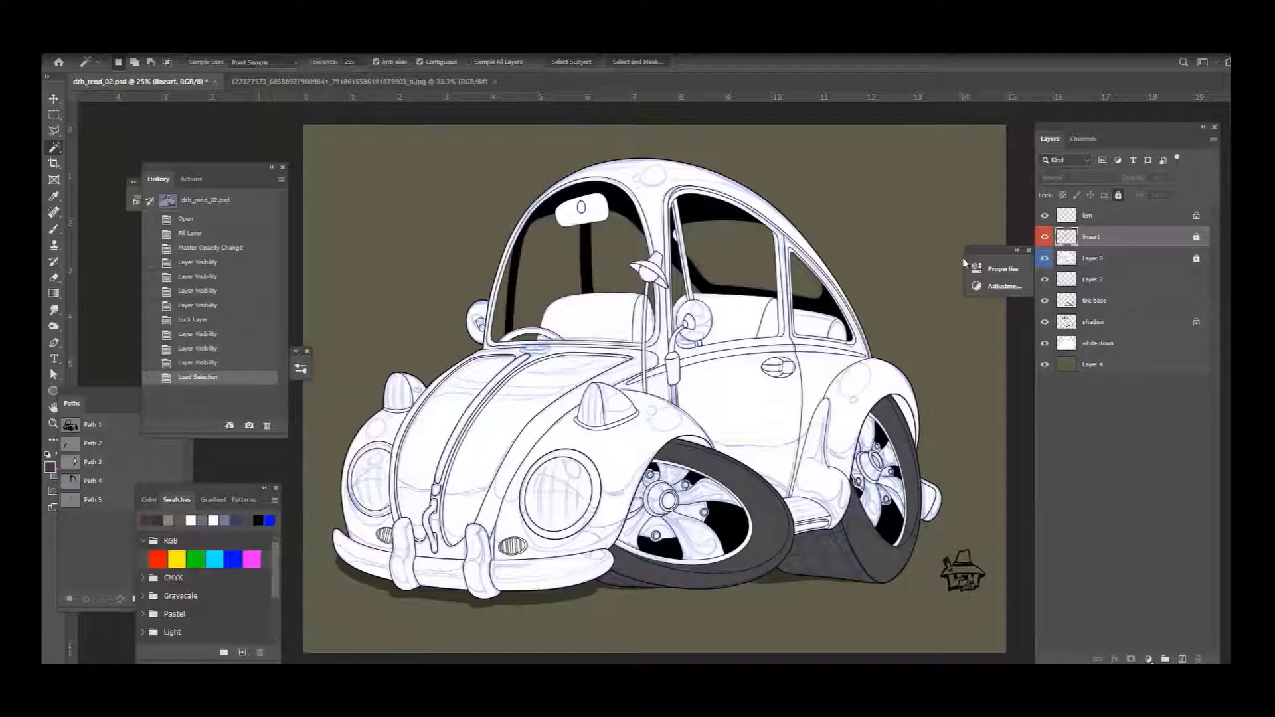
double_click(1092, 279)
type("body base")
key("Return")
Step: Select the hood, fender, roof and door panels from the lineart with the Magic Wand and fill them dark purple on the body base layer
left_click(1091, 236)
left_click(435, 504, "shift")
left_click(401, 441, "shift")
left_click(425, 464, "shift")
left_click(571, 372, "shift")
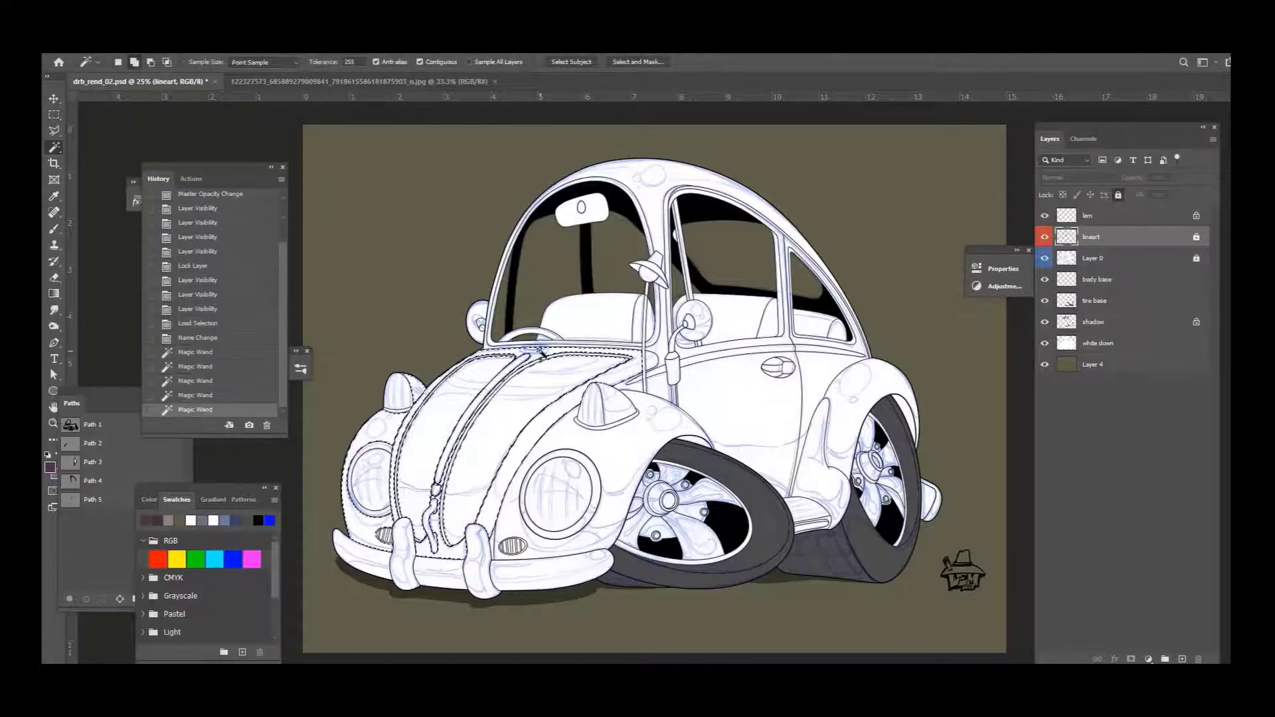
left_click(465, 432, "shift")
left_click(398, 479, "shift")
left_click(518, 279, "shift")
left_click(674, 266, "shift")
left_click(493, 545, "shift")
left_click(465, 432, "shift")
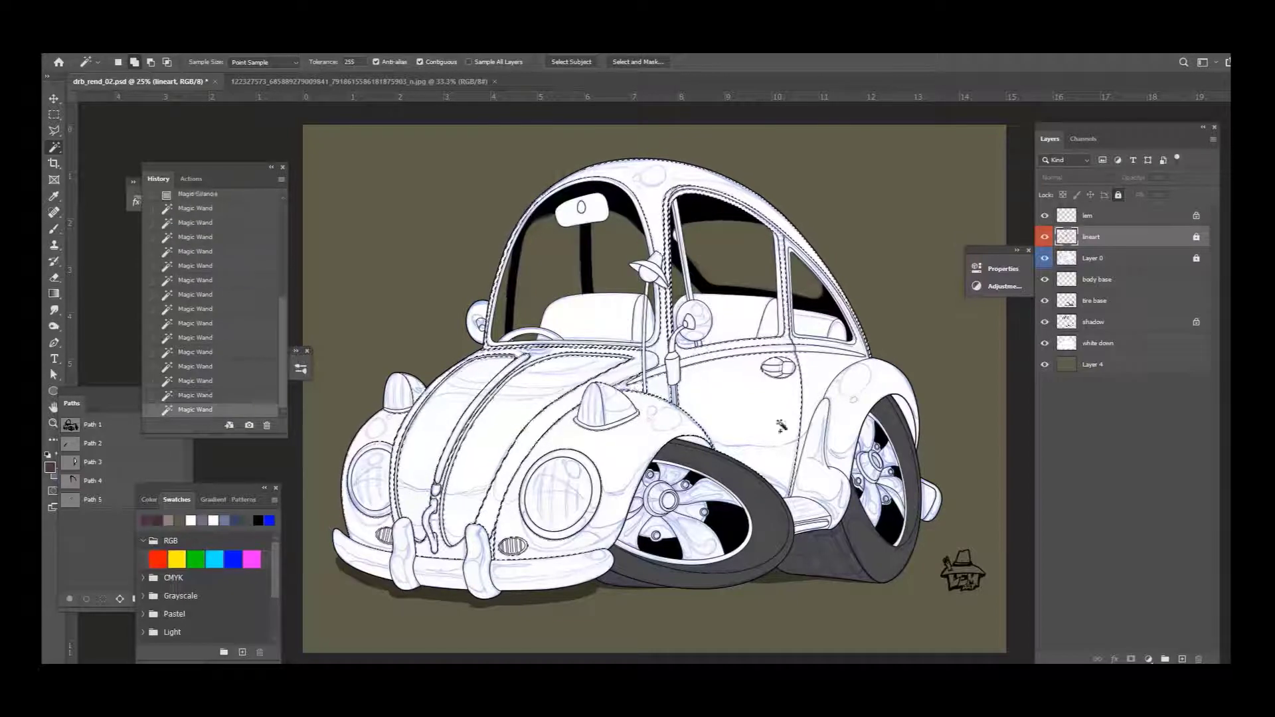
left_click(458, 398, "shift")
left_click(1096, 279)
key("alt+BackSpace")
Step: Select the missed strips of the hood from the lineart, fill them dark purple on the body base layer and deselect
scroll(545, 281, "up", 2)
left_click(1091, 237)
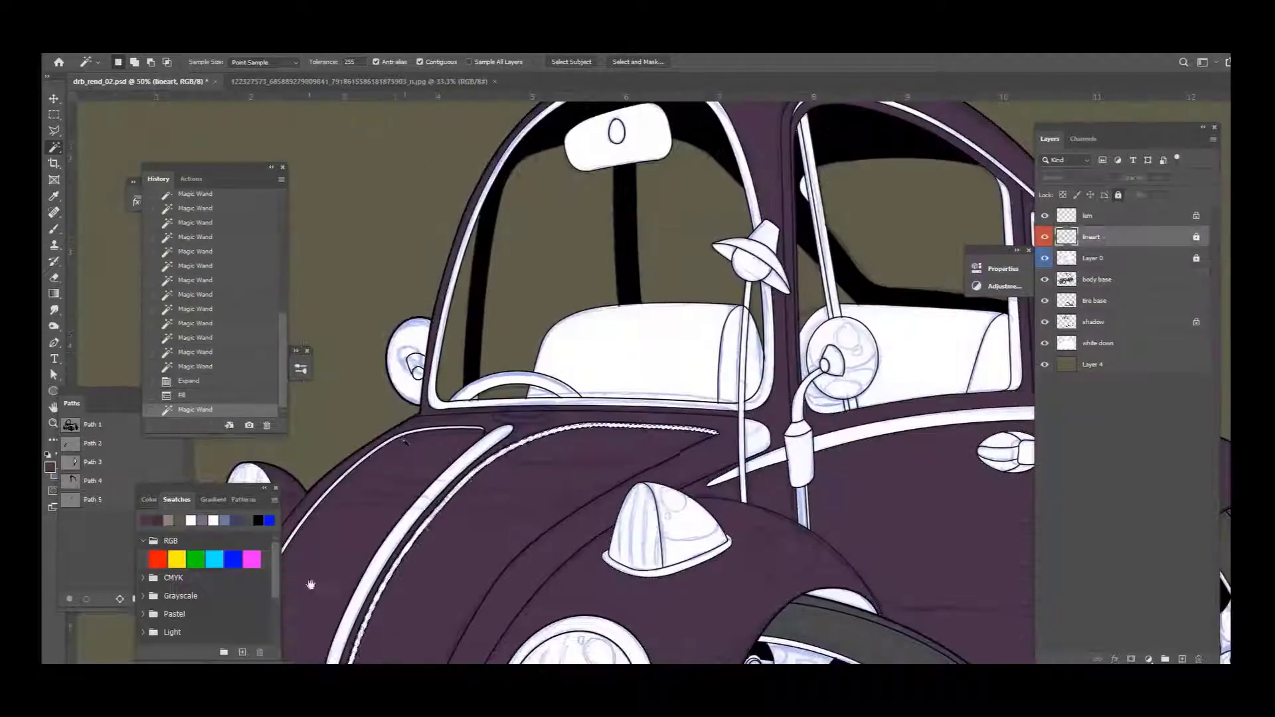
scroll(597, 399, "down", 5)
left_click(464, 372, "shift")
left_click(1096, 279)
key("alt+BackSpace")
key("ctrl+d")
Step: Fill the leftover gaps in the lower hood and beside the front bumper guard with dark purple on the body base layer
left_click_drag(398, 372, 478, 505)
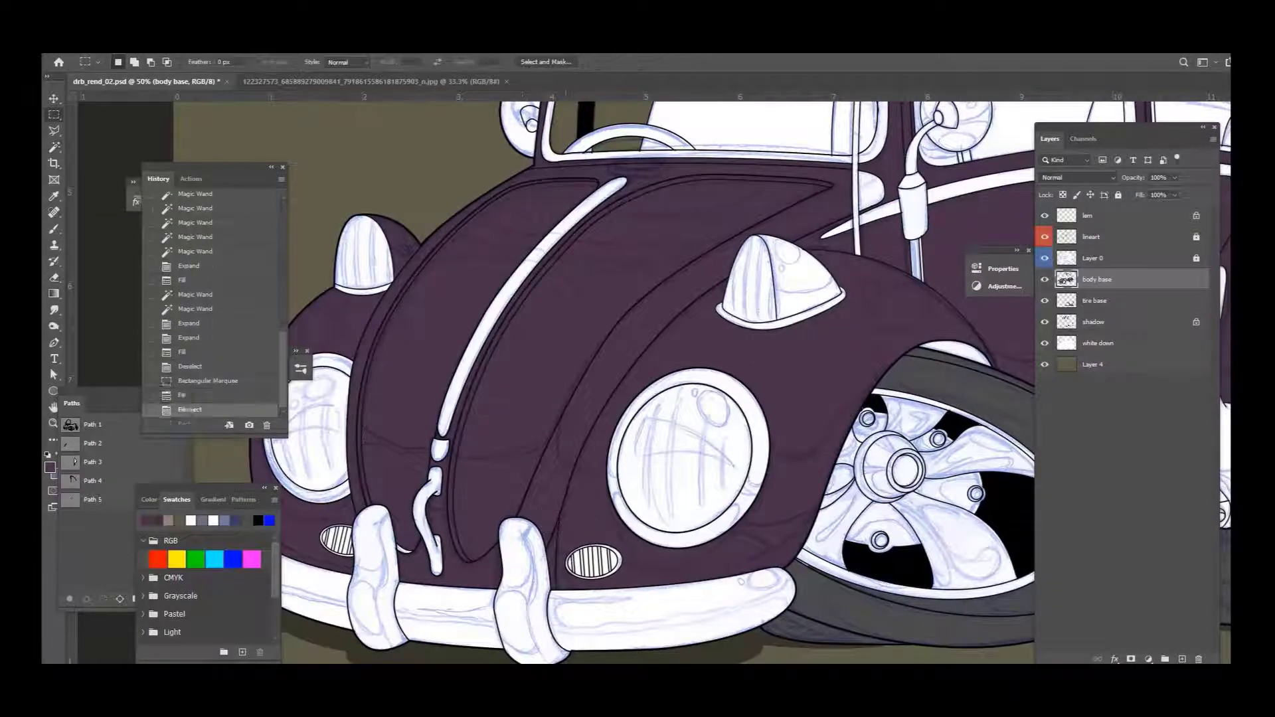
key("alt+BackSpace")
key("ctrl+d")
scroll(359, 514, "up", 5)
left_click(511, 505)
key("alt+BackSpace")
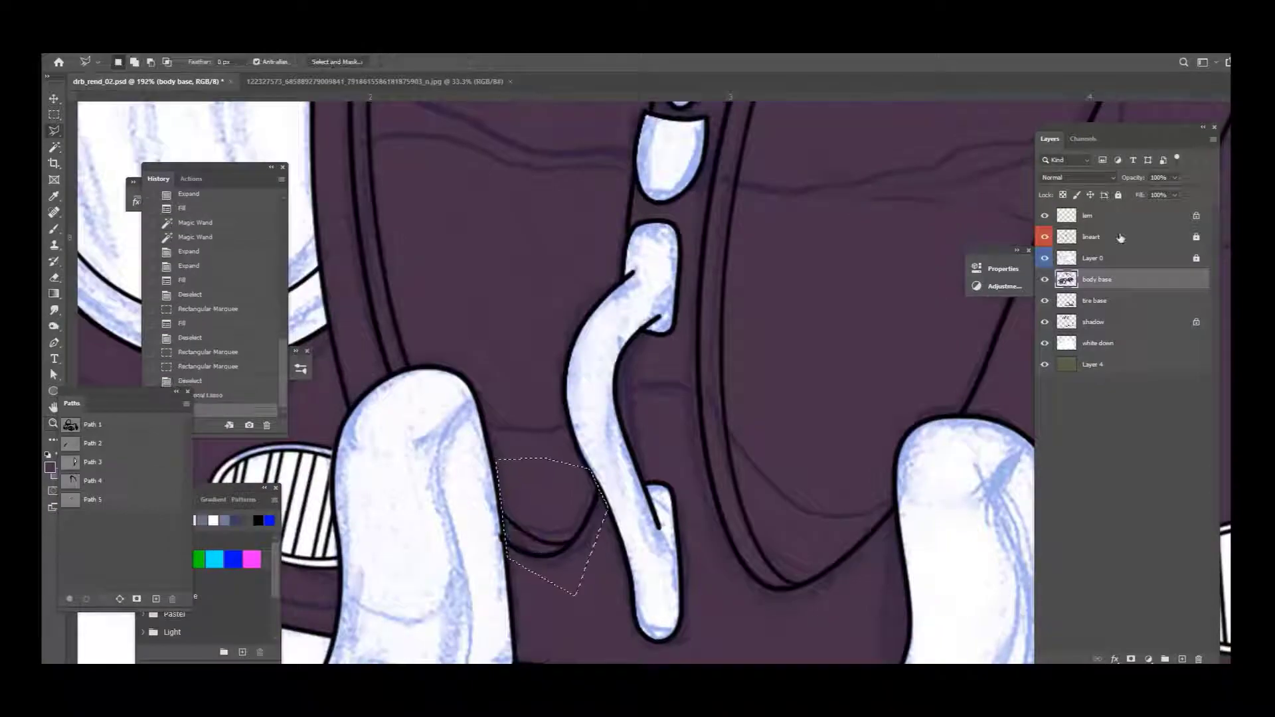
key("ctrl+d")
Step: Erase the stray line ends near the hood handle on the lineart layer
left_click(1091, 236)
key("e")
scroll(725, 398, "up", 3)
scroll(725, 398, "down", 5)
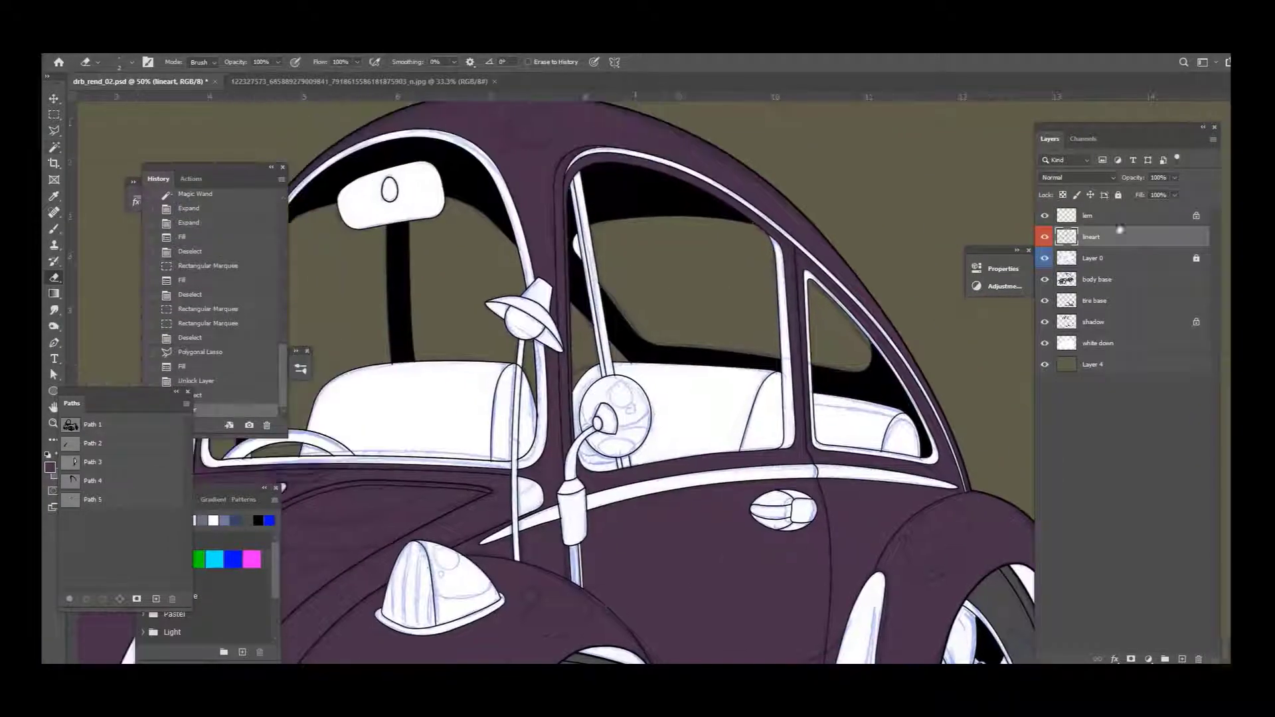
Step: Select the unfilled body pieces beside the windshield's lower corner with the Magic Wand and fill them dark purple on the body base layer
key("w")
left_click(525, 499)
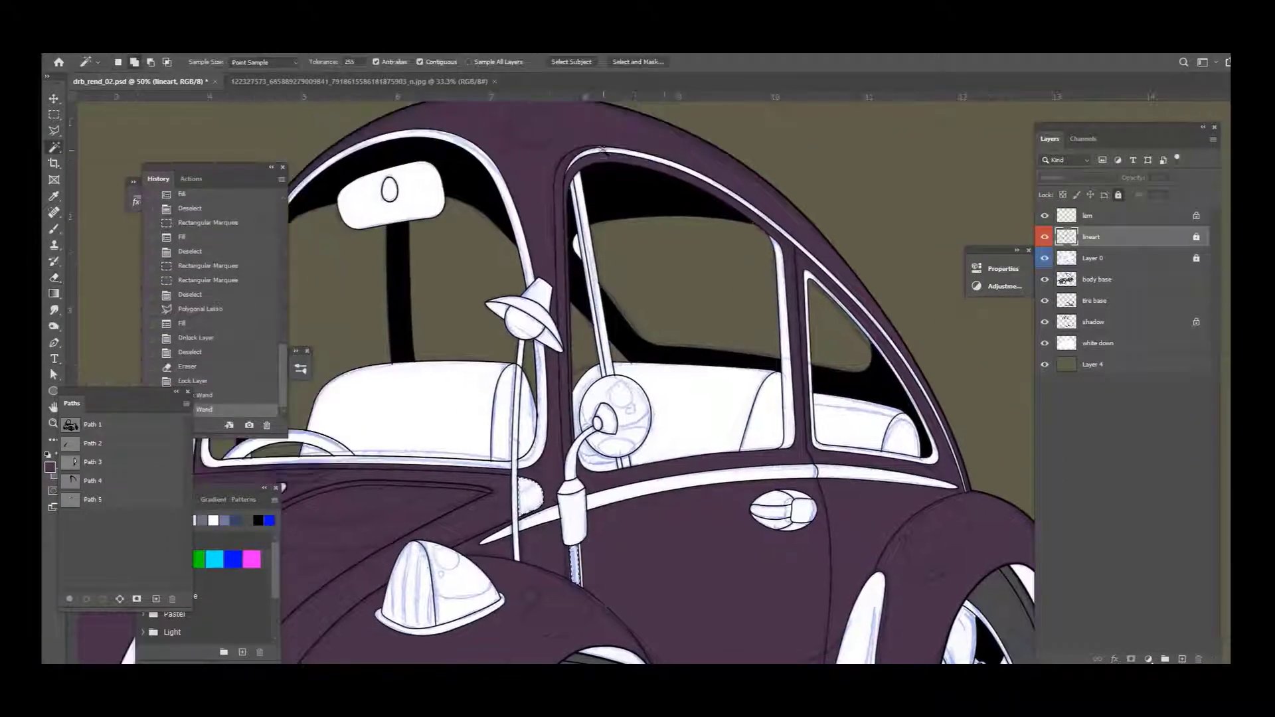
left_click(1096, 278)
Step: Outline the gap at the upper front corner of the door frame with the Polygonal Lasso and fill it dark purple
scroll(624, 332, "up", 1)
key("l")
left_click(548, 369)
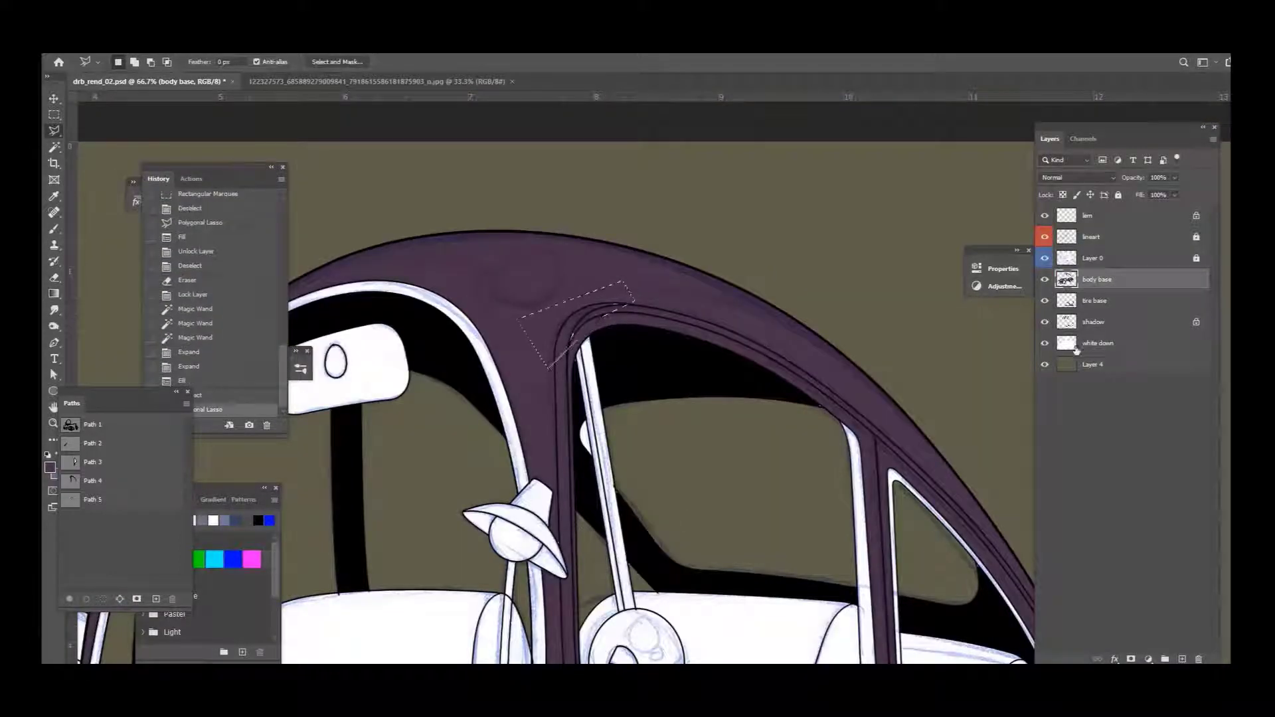
key("alt+BackSpace")
left_click_drag(72, 404, 104, 416)
Step: Lasso the unfilled slivers along the door pillar and around the side mirror arm and fill them dark purple
key("z")
scroll(644, 515, "up", 4)
scroll(619, 479, "down", 4)
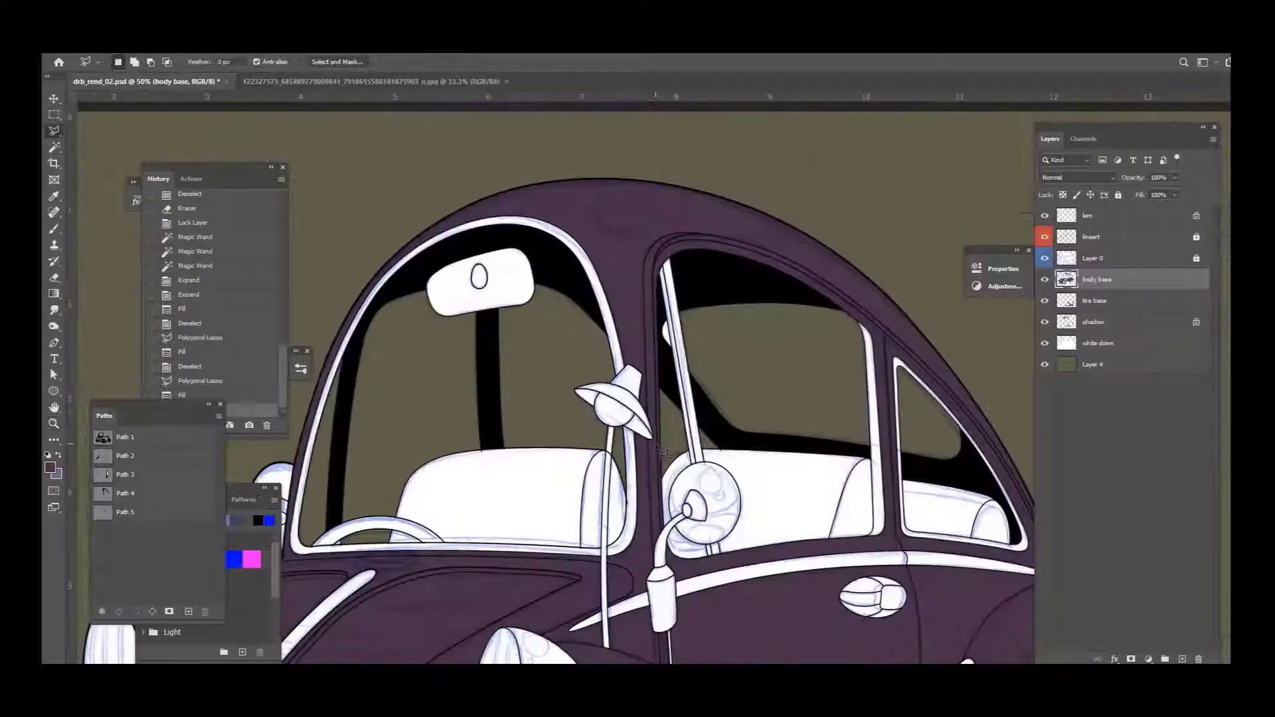
scroll(664, 432, "up", 5)
key("alt+BackSpace")
key("ctrl+d")
key("alt+BackSpace")
scroll(684, 458, "down", 3)
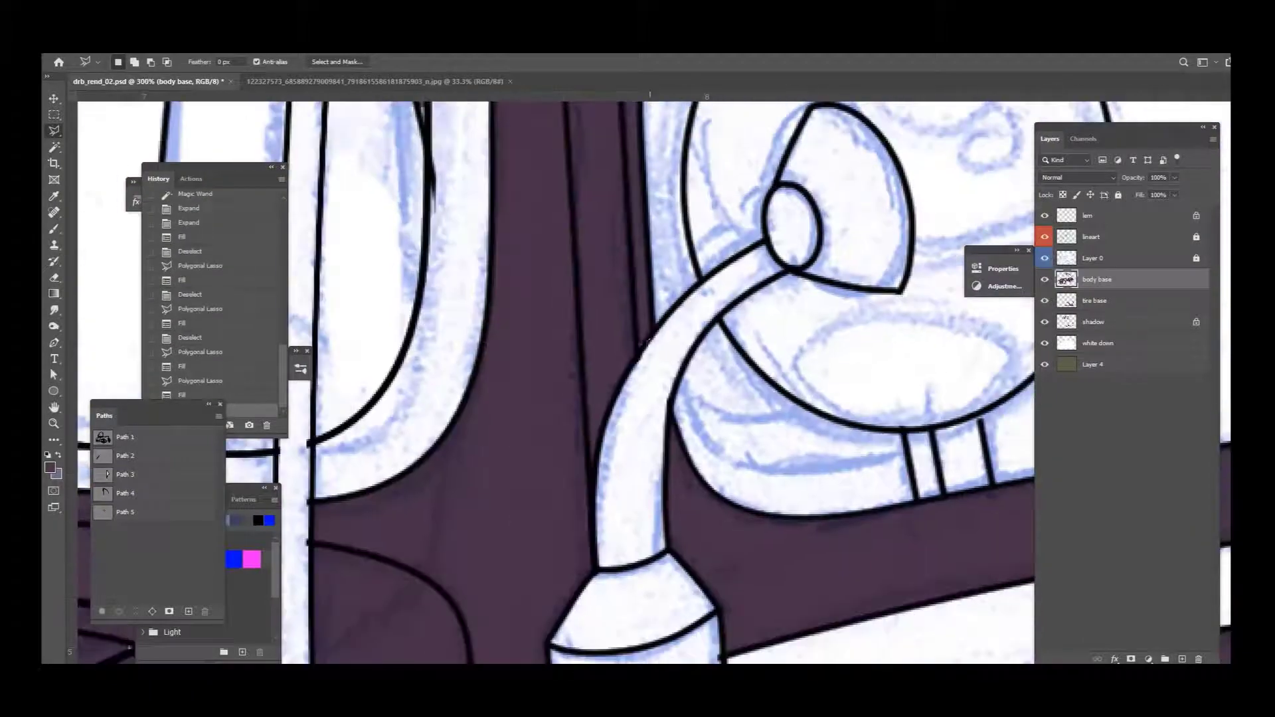
Step: Lasso the remaining gaps on the rear body, near the side trim's pointed end, and fill them dark purple
scroll(684, 458, "down", 3)
scroll(834, 508, "up", 3)
double_click(834, 508)
key("alt+BackSpace")
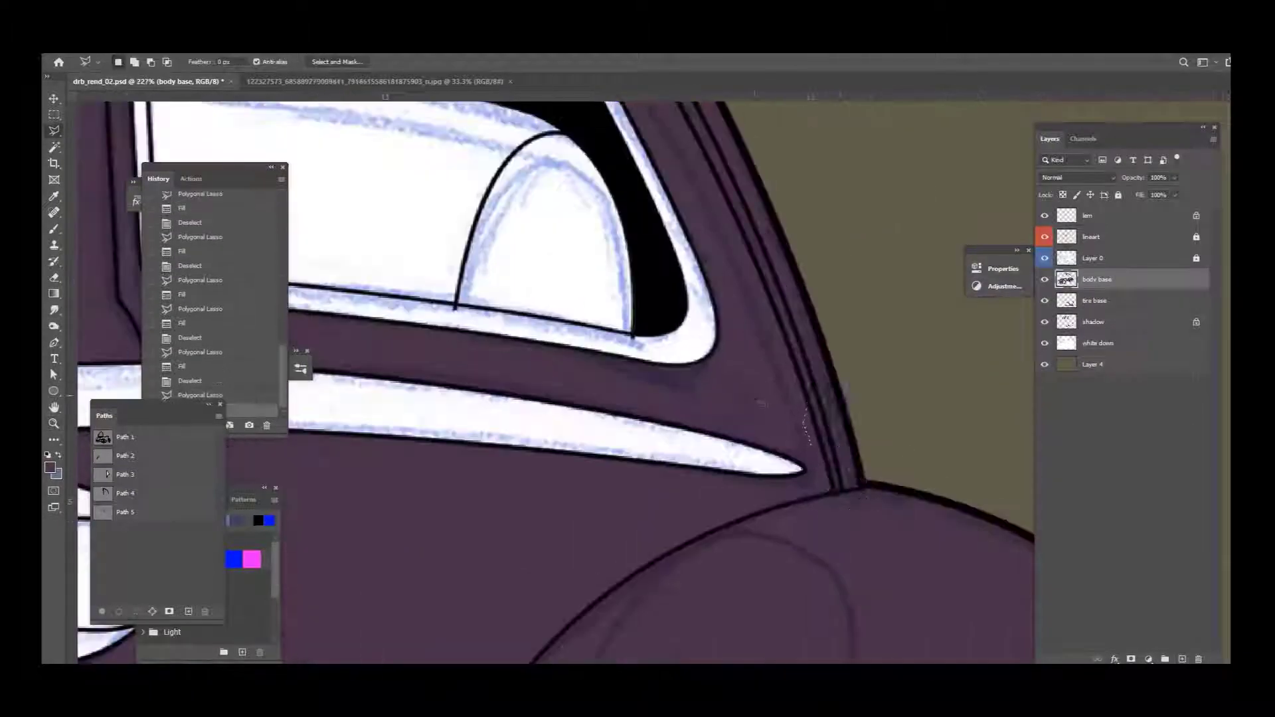
scroll(694, 432, "down", 3)
scroll(695, 433, "up", 4)
key("alt+BackSpace")
scroll(830, 484, "down", 4)
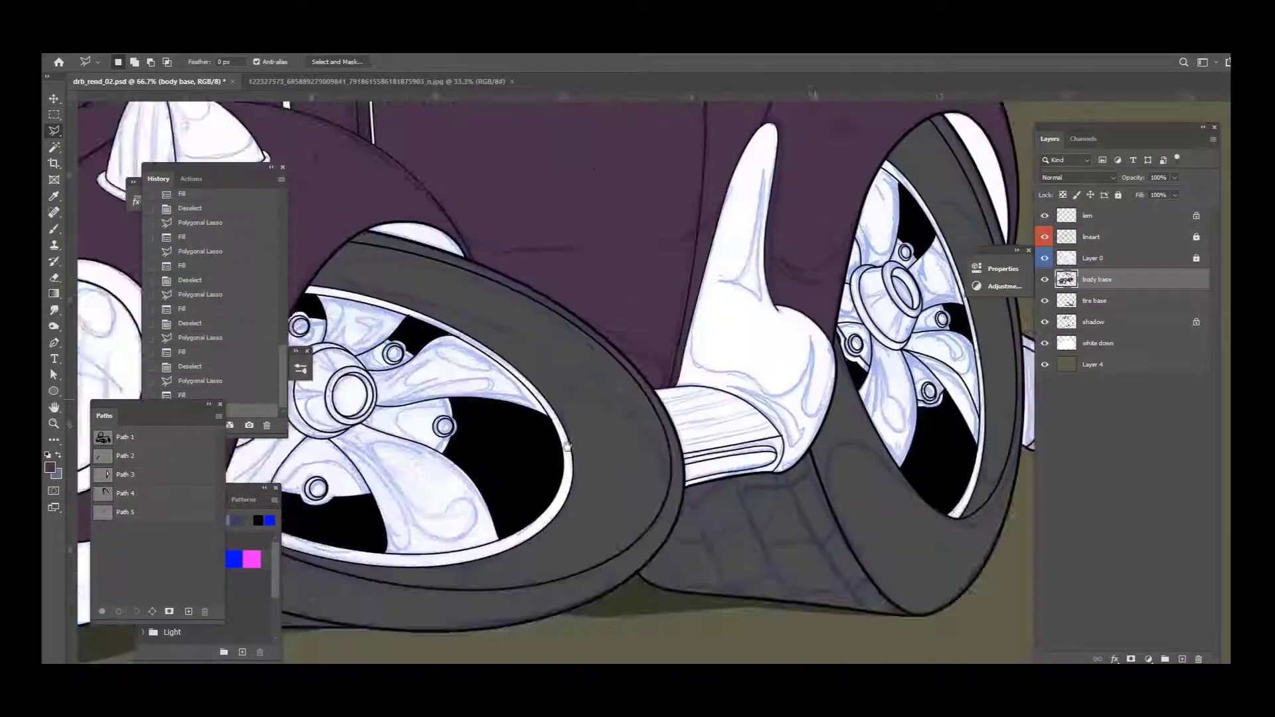
Step: Unlock the lineart layer and erase the overlapping line ends around the steering wheel
scroll(664, 399, "up", 5)
key("z")
left_click(1199, 243)
key("e")
left_click(1196, 239)
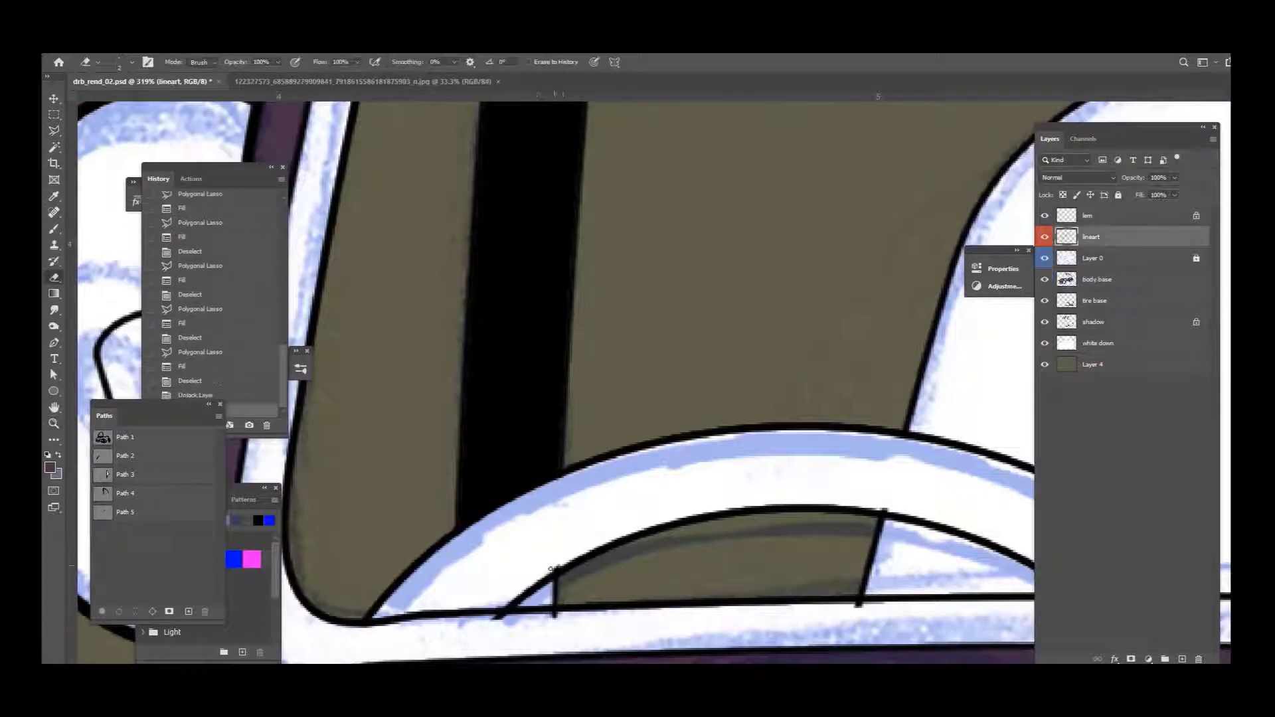
scroll(888, 504, "down", 3)
scroll(507, 343, "up", 5)
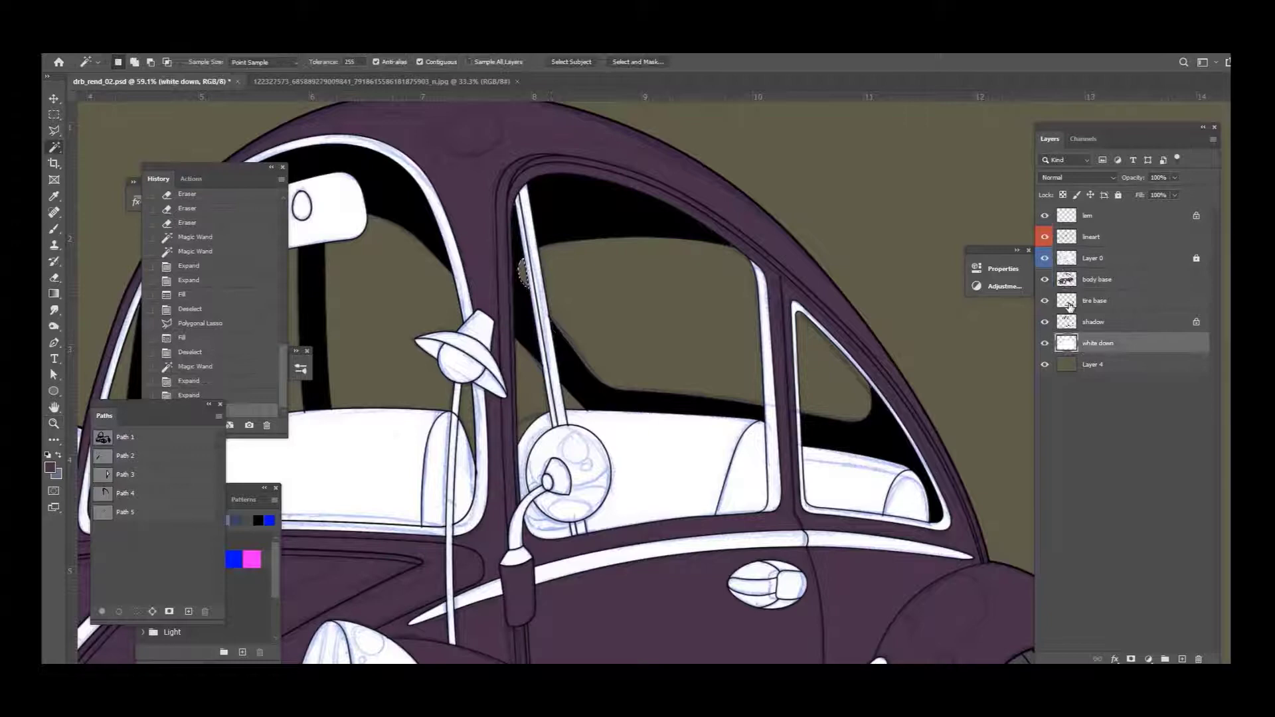
Step: Unlock the shadow layer and fill the unpainted patches inside the windows with black
left_click(1069, 304)
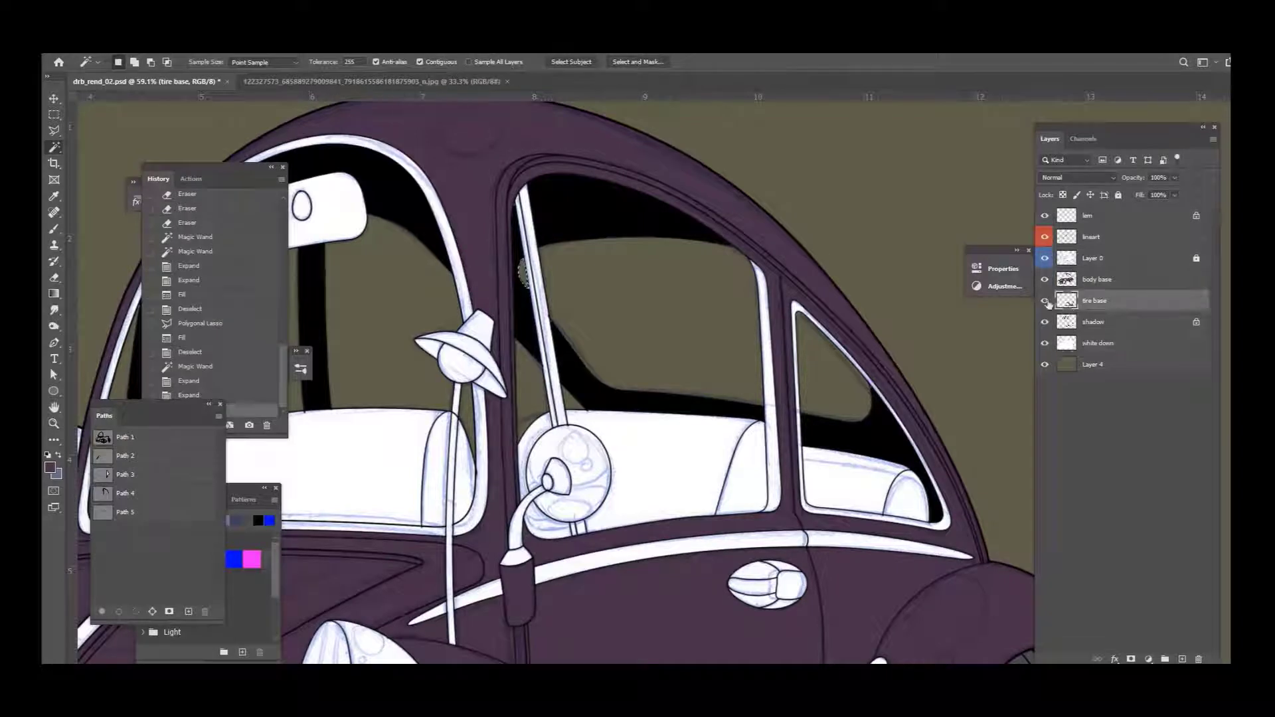
left_click(1067, 322)
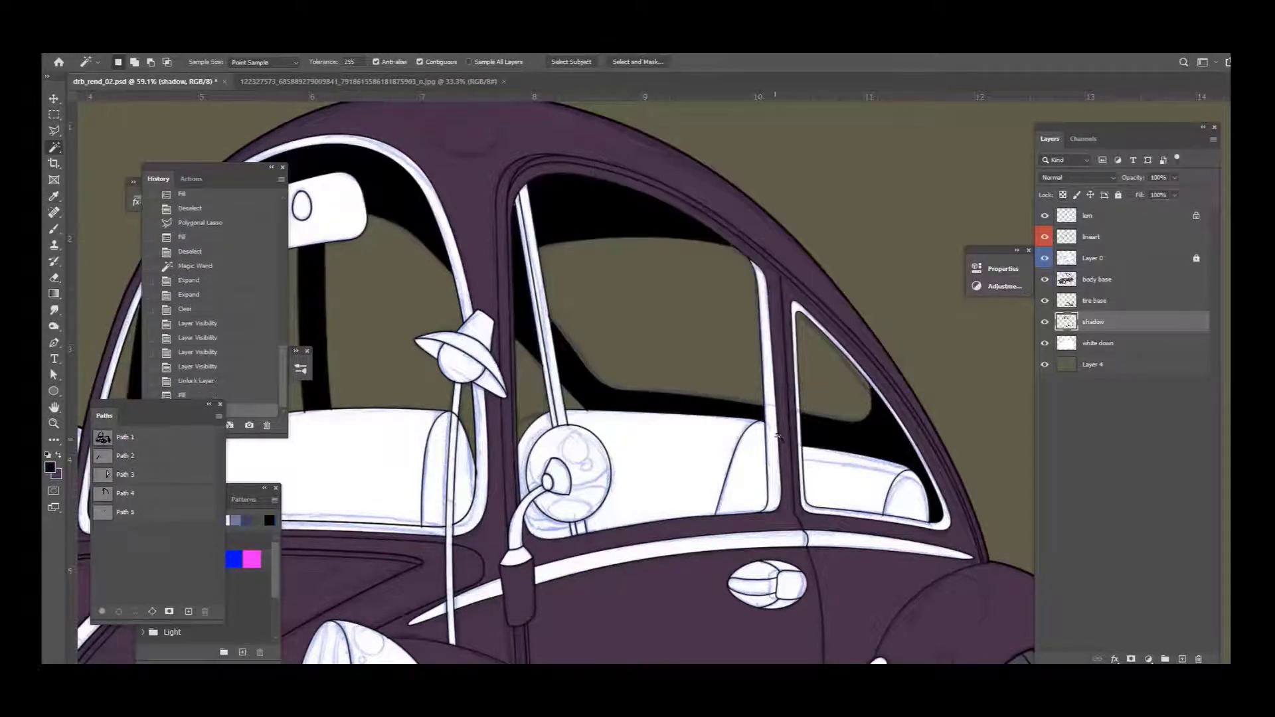
scroll(495, 606, "up", 5)
key("l")
key("alt+BackSpace")
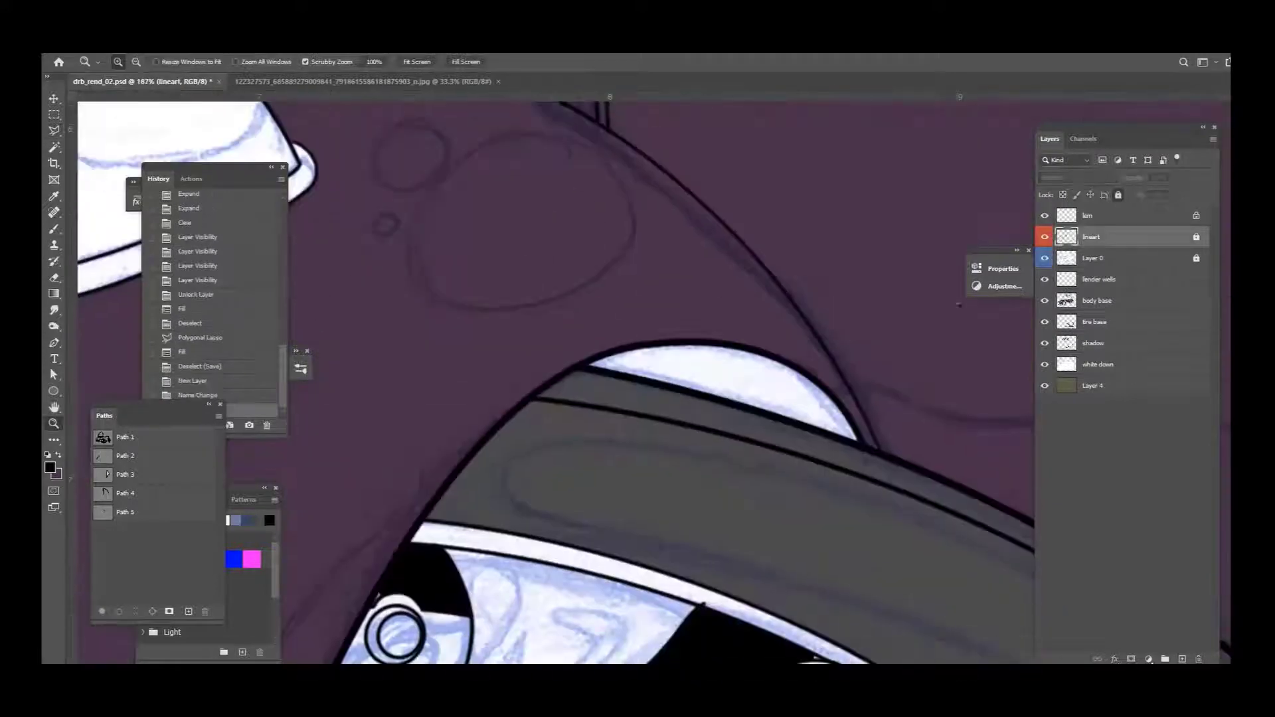
Step: Select the inner fender areas above both wheels and shade them with dark purple on the fender wells layer
key("l")
left_click(1062, 279)
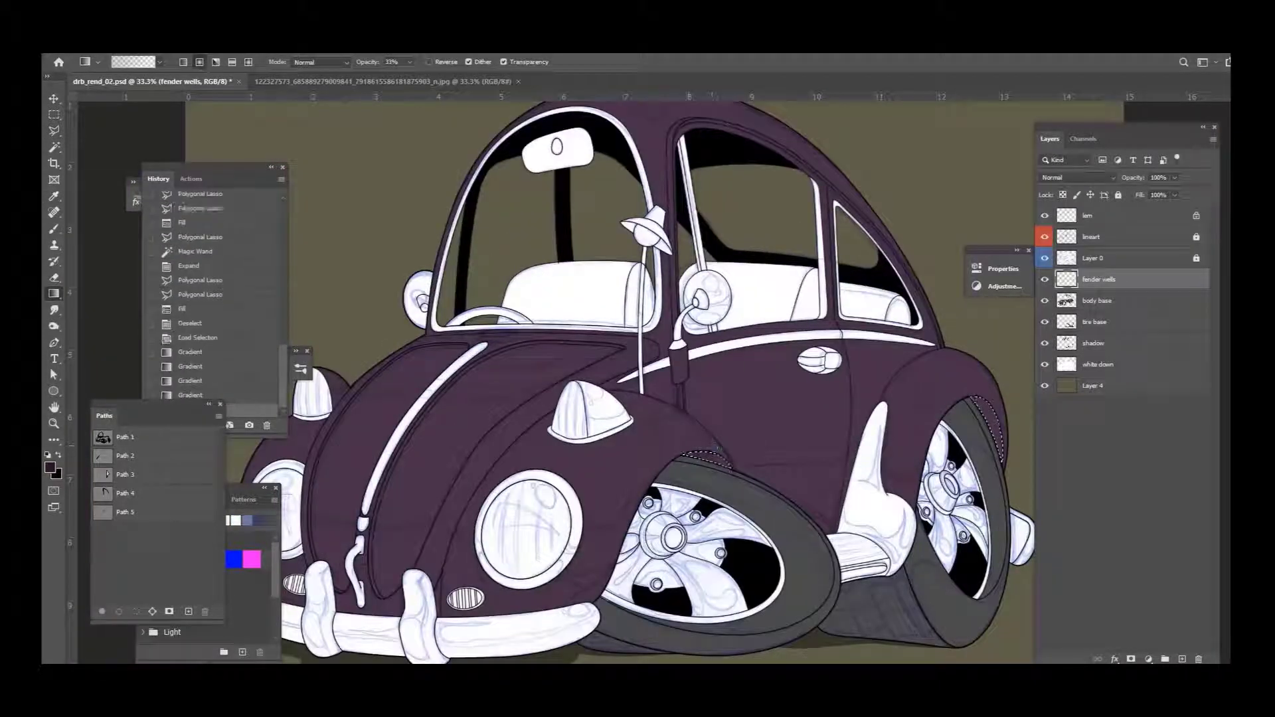
key("b")
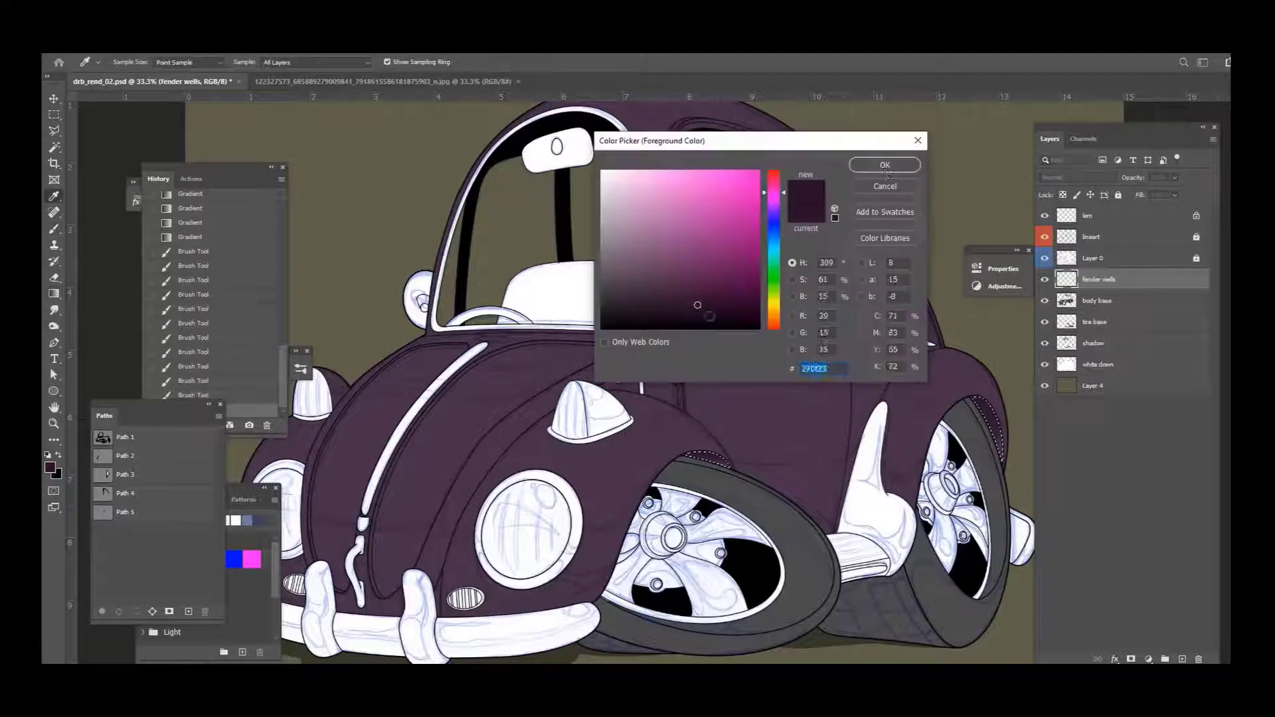
left_click(885, 166)
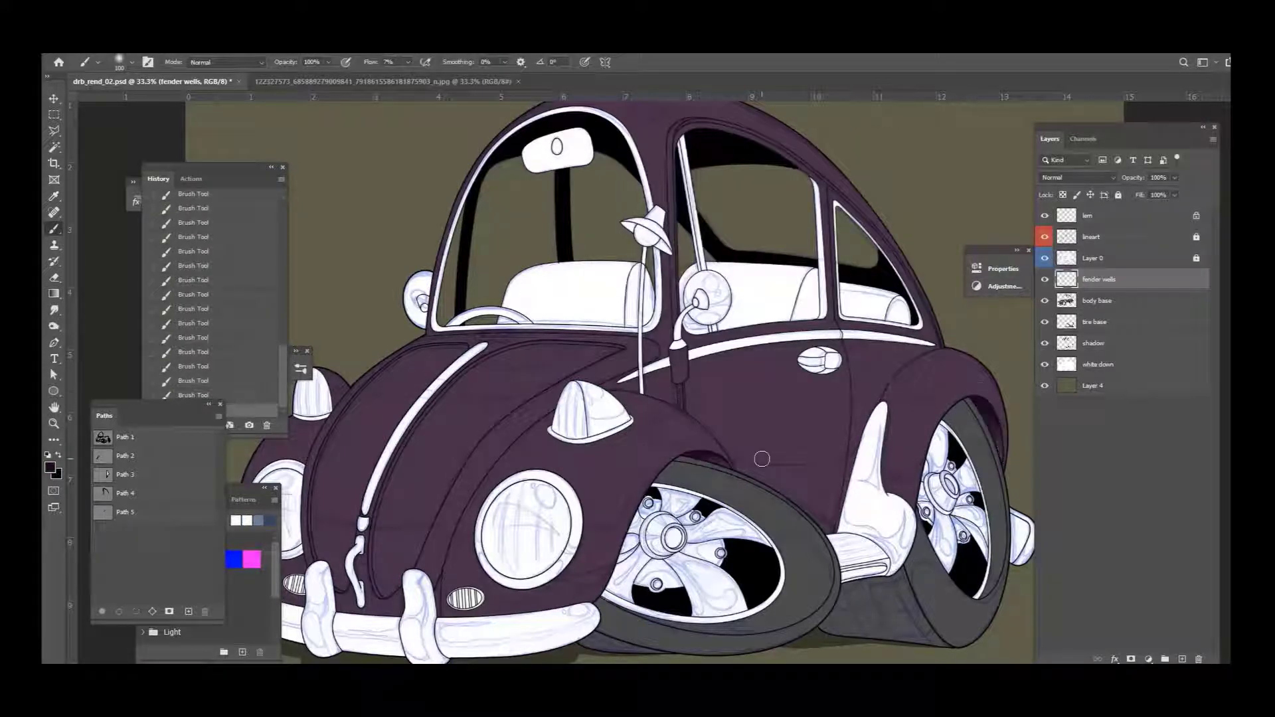
Step: Select the recess around the door handle, fill it dark purple on the body base layer and deselect
key("l")
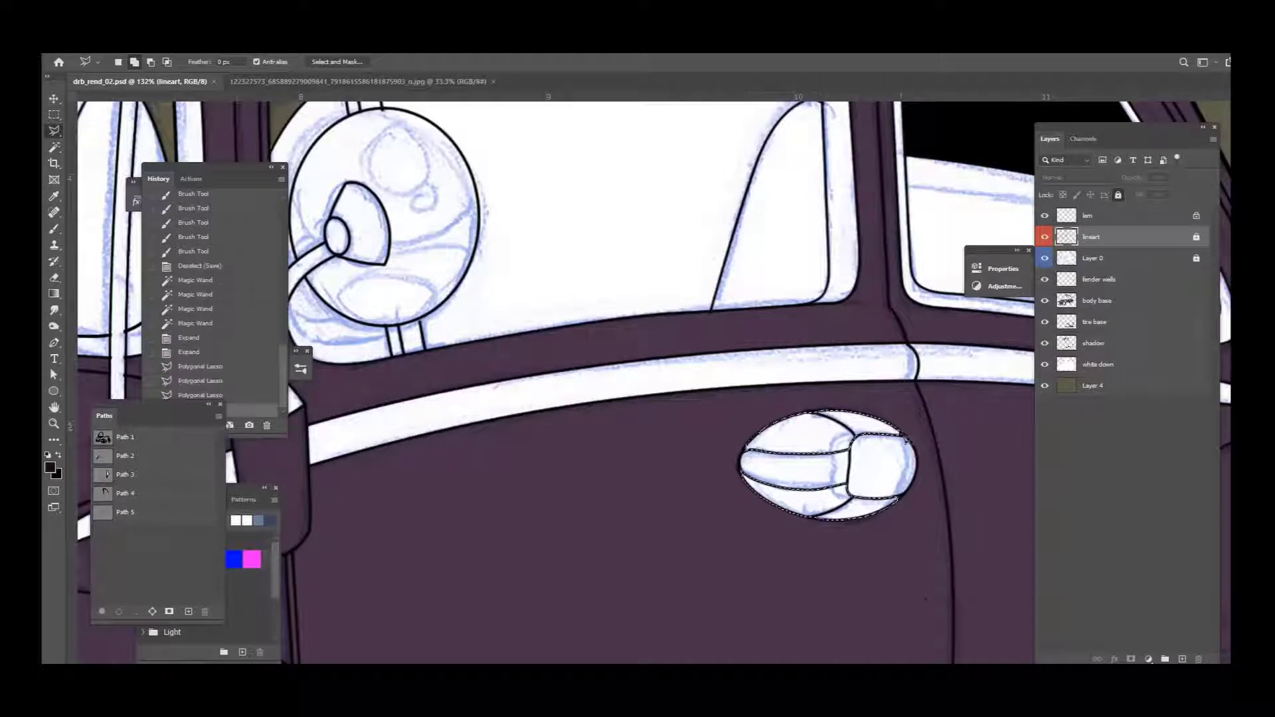
left_click(1094, 301)
key("alt+BackSpace")
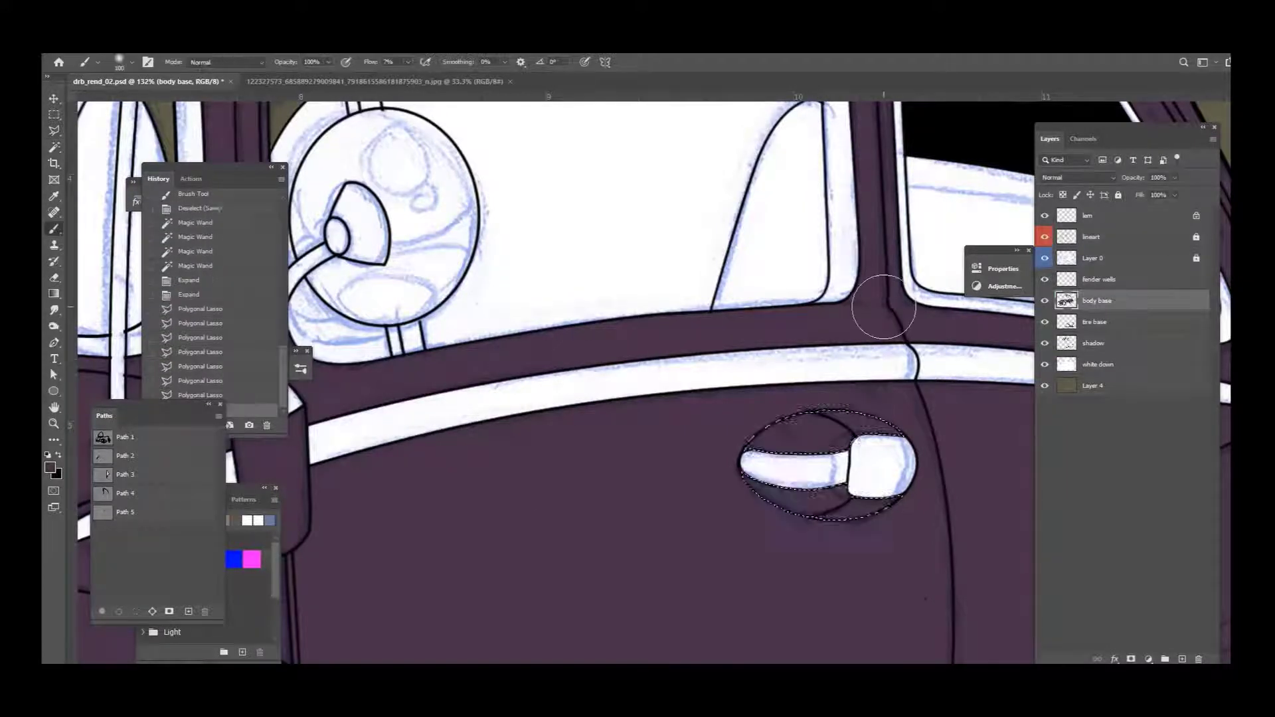
key("ctrl+0")
key("b")
key("ctrl+d")
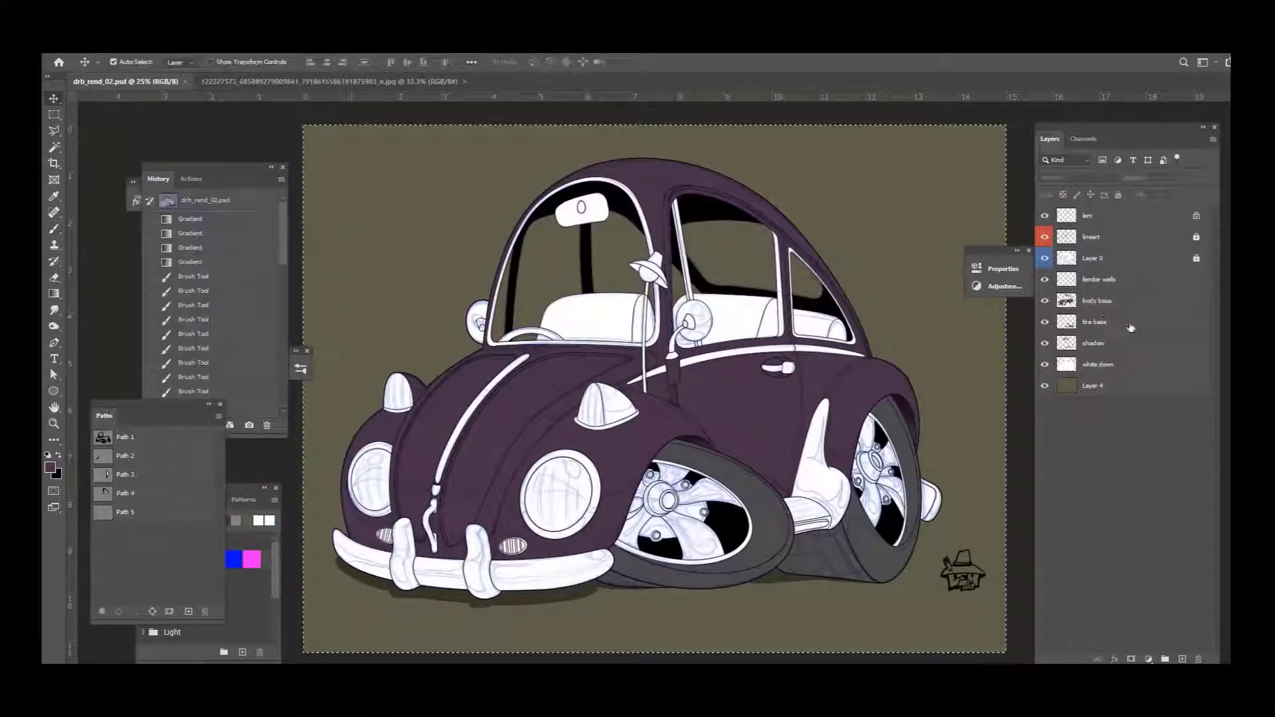
Step: Create a new layer named "rim base"
key("ctrl+shift+n")
type("rim base")
key("Return")
Step: Load the front rim outline from Path 1 as a selection and exclude the part covered by the front fender
key("z")
left_click(417, 421)
left_click(125, 437)
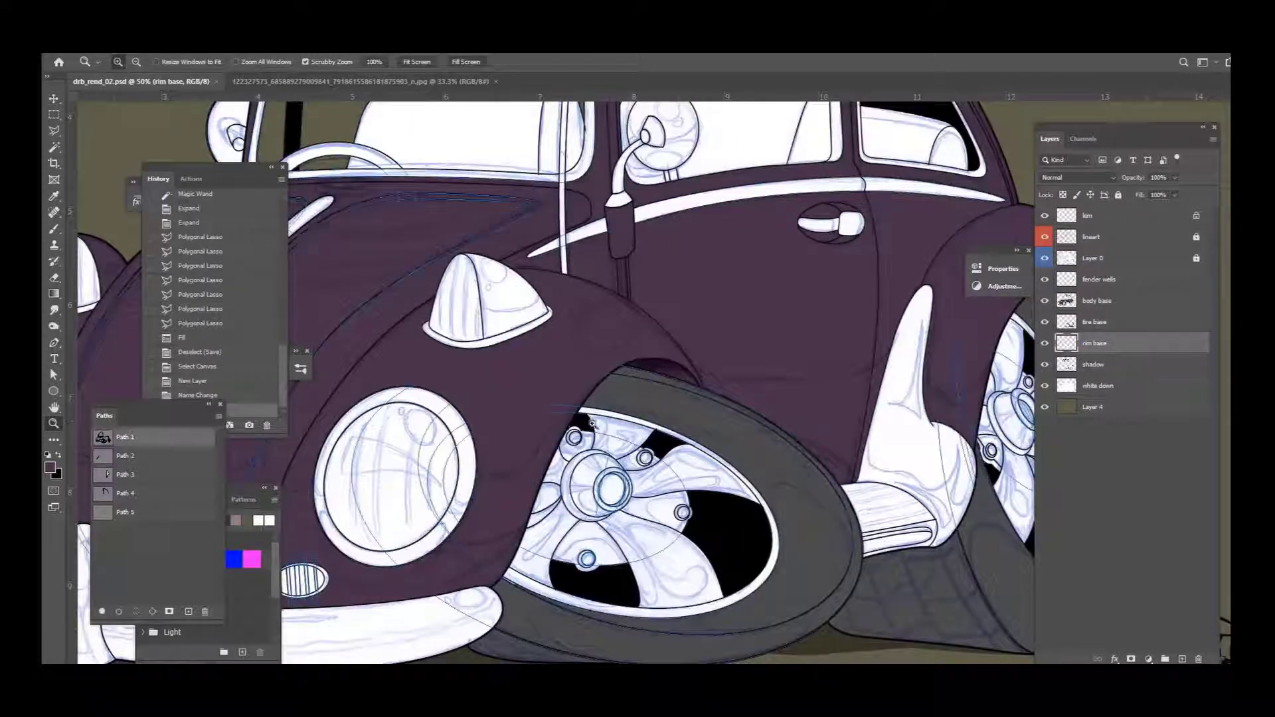
key("a")
left_click(1097, 301)
key("ctrl+Return")
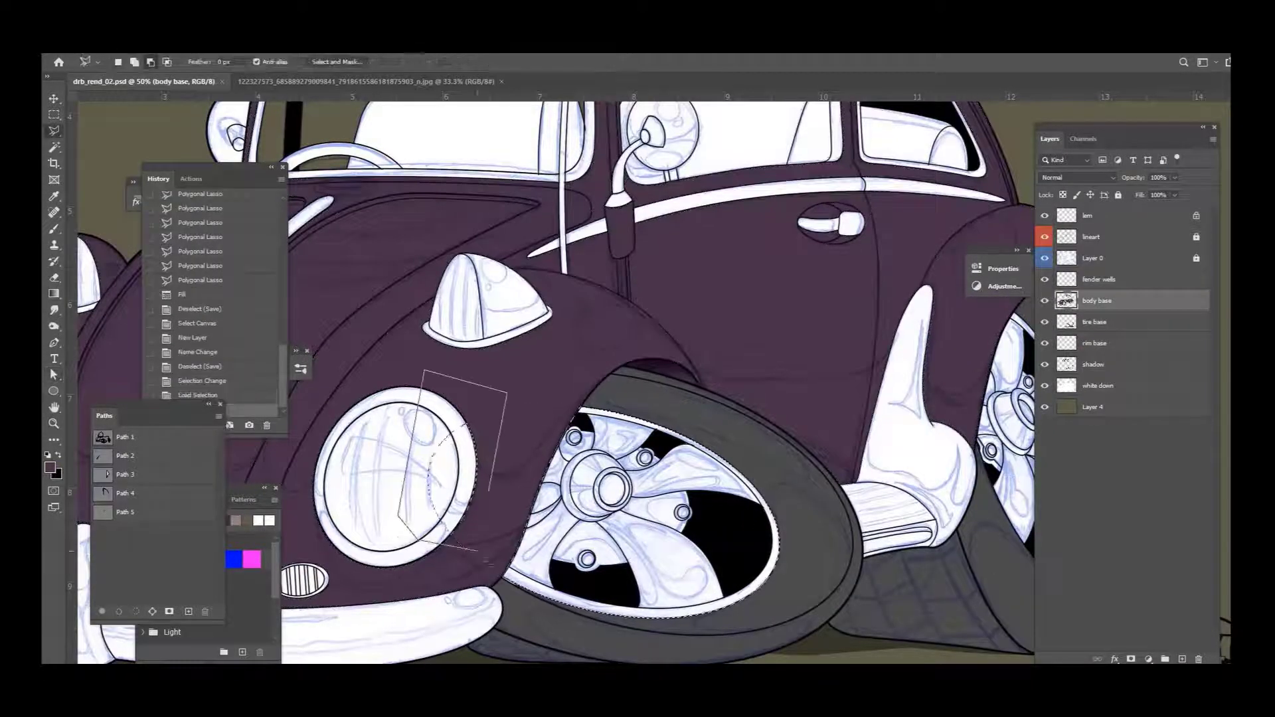
Step: Set the foreground colour to light blue and fill the front rim selection on the rim base layer
left_click(1094, 343)
key("i")
left_click(50, 468)
left_click(651, 180)
left_click_drag(773, 212, 783, 238)
key("Return")
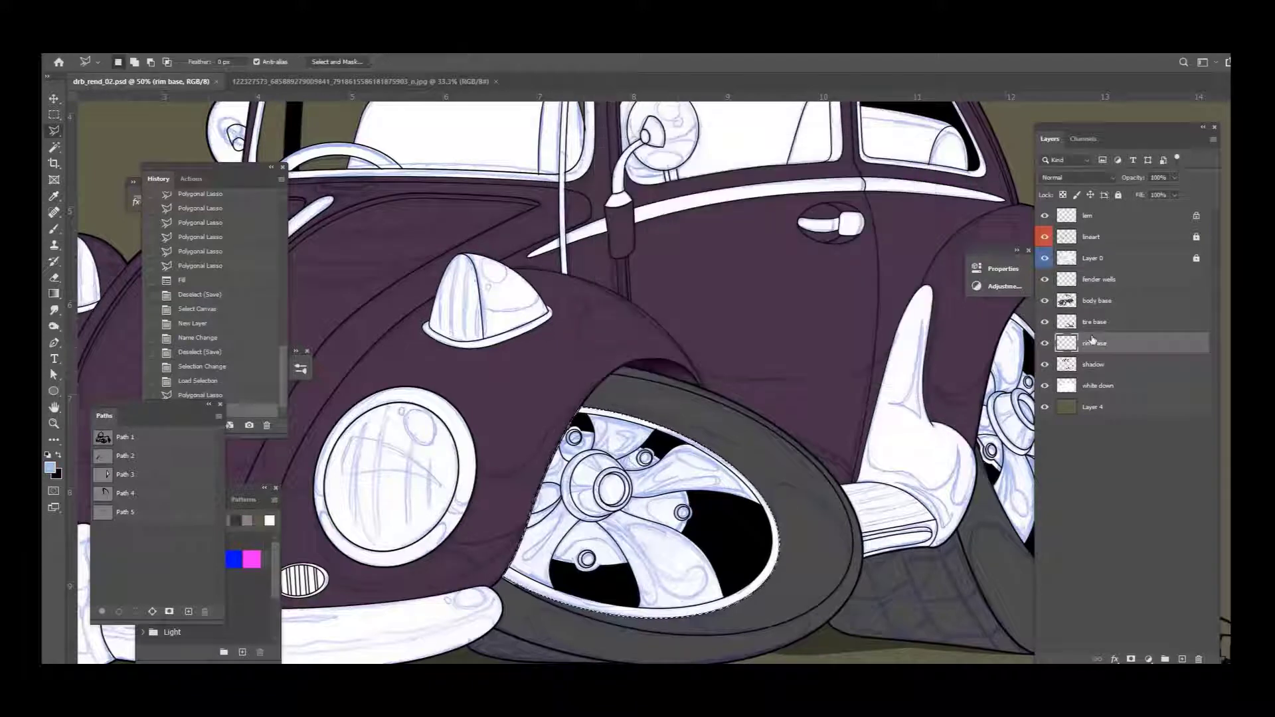
key("alt+BackSpace")
Step: Load the rear rim outline from Path 1 as a selection, trim it to the visible rim and fill it light blue
scroll(638, 378, "right", 5)
key("a")
left_click(125, 437)
key("ctrl+d")
key("ctrl+Return")
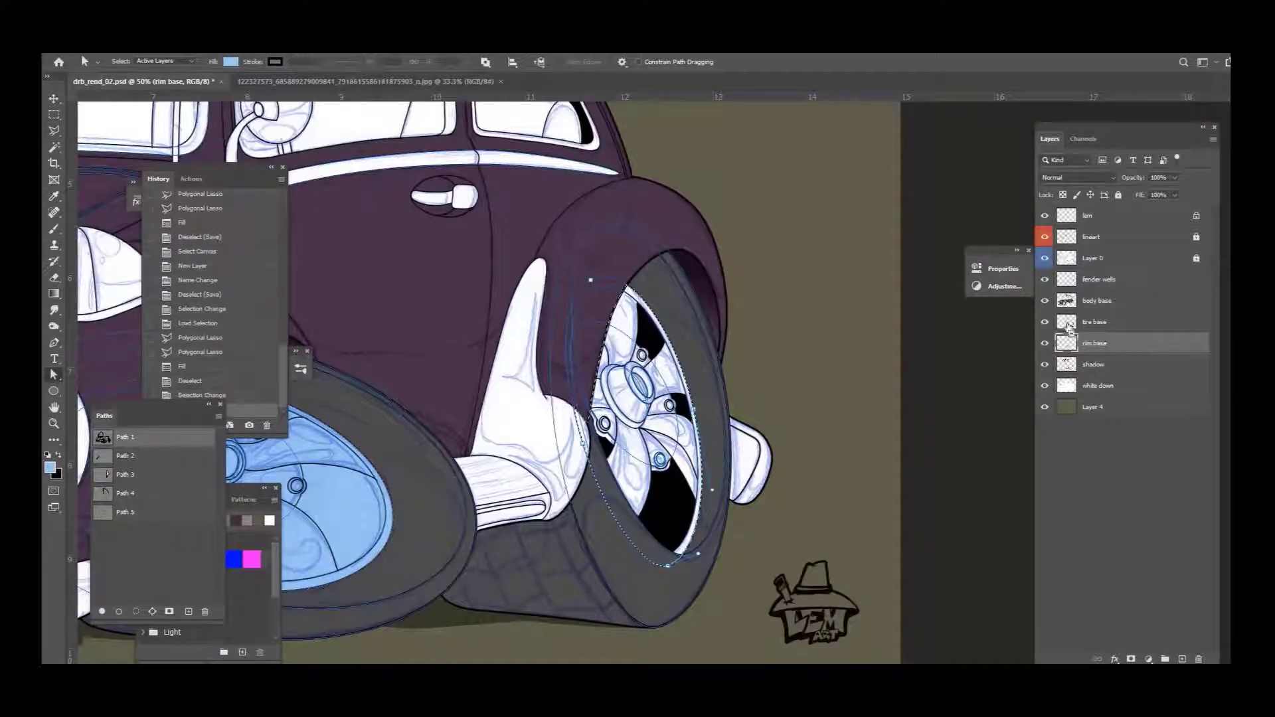
left_click(1067, 322, "ctrl")
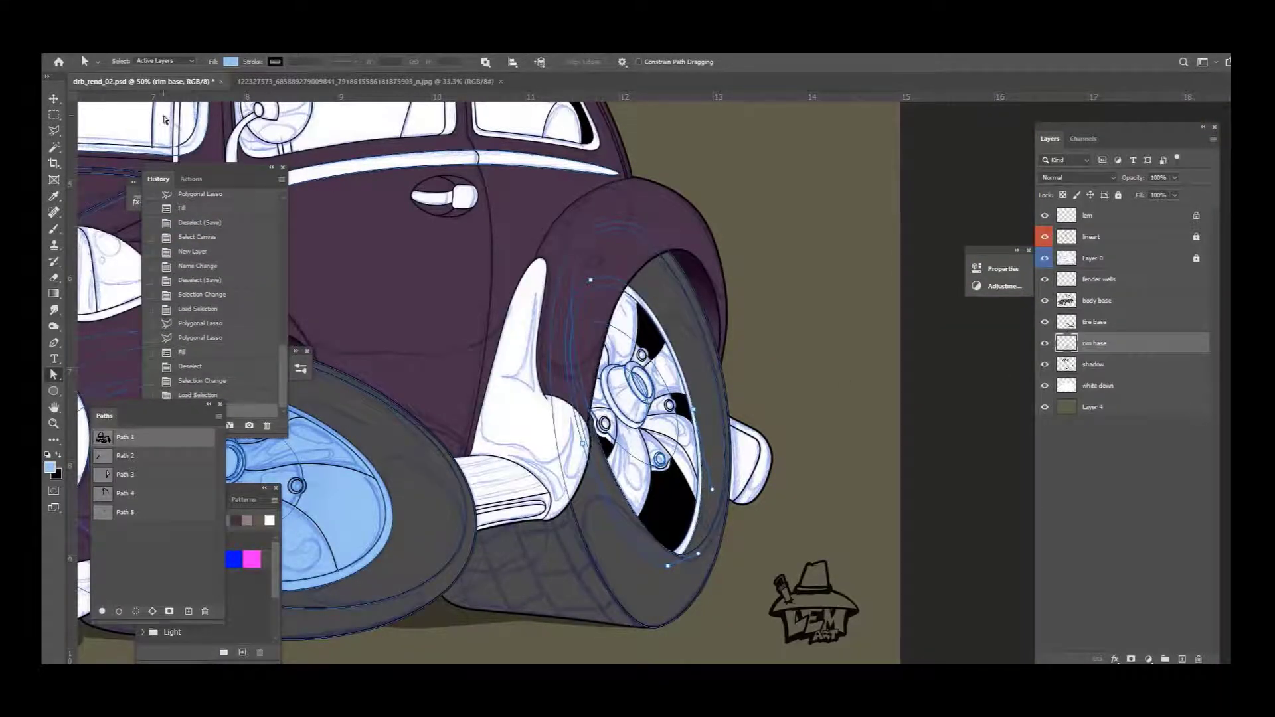
key("ctrl+1")
key("l")
key("Return")
key("alt+BackSpace")
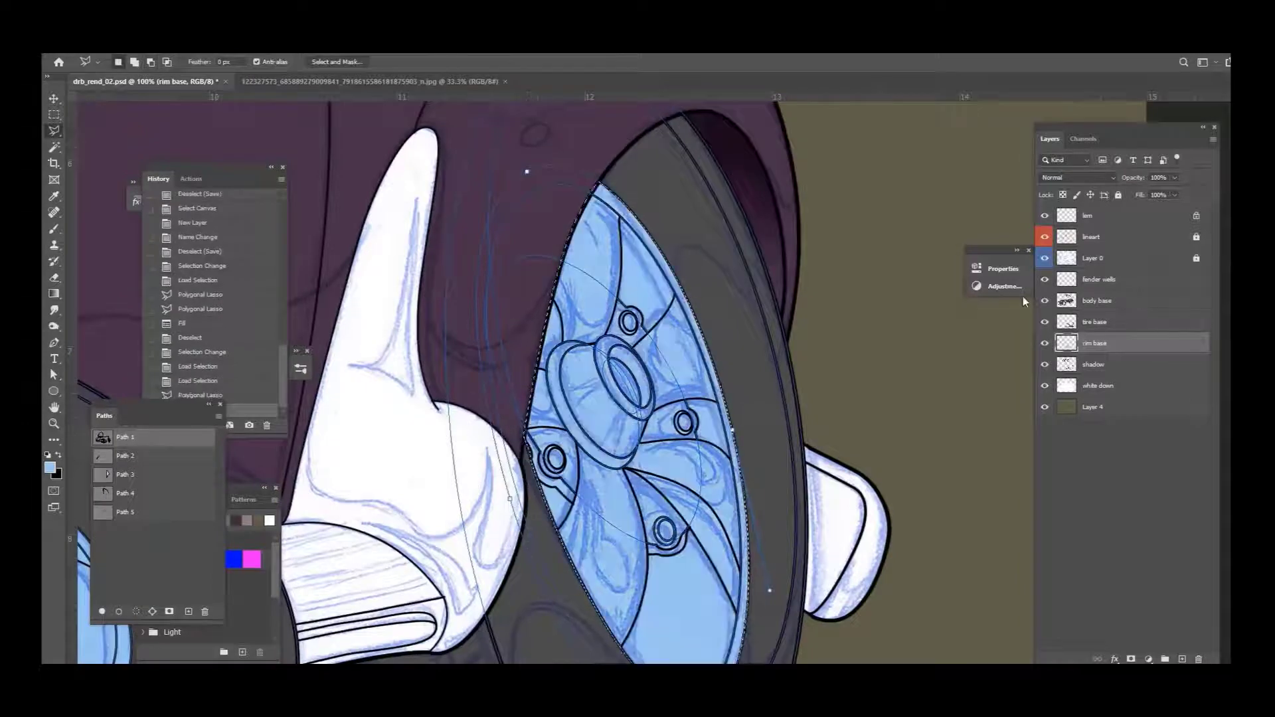
Step: Clear the light blue fill from the openings between the spokes of both rims
key("ctrl+d")
left_click(1066, 322, "ctrl")
key("Delete")
key("ctrl+minus")
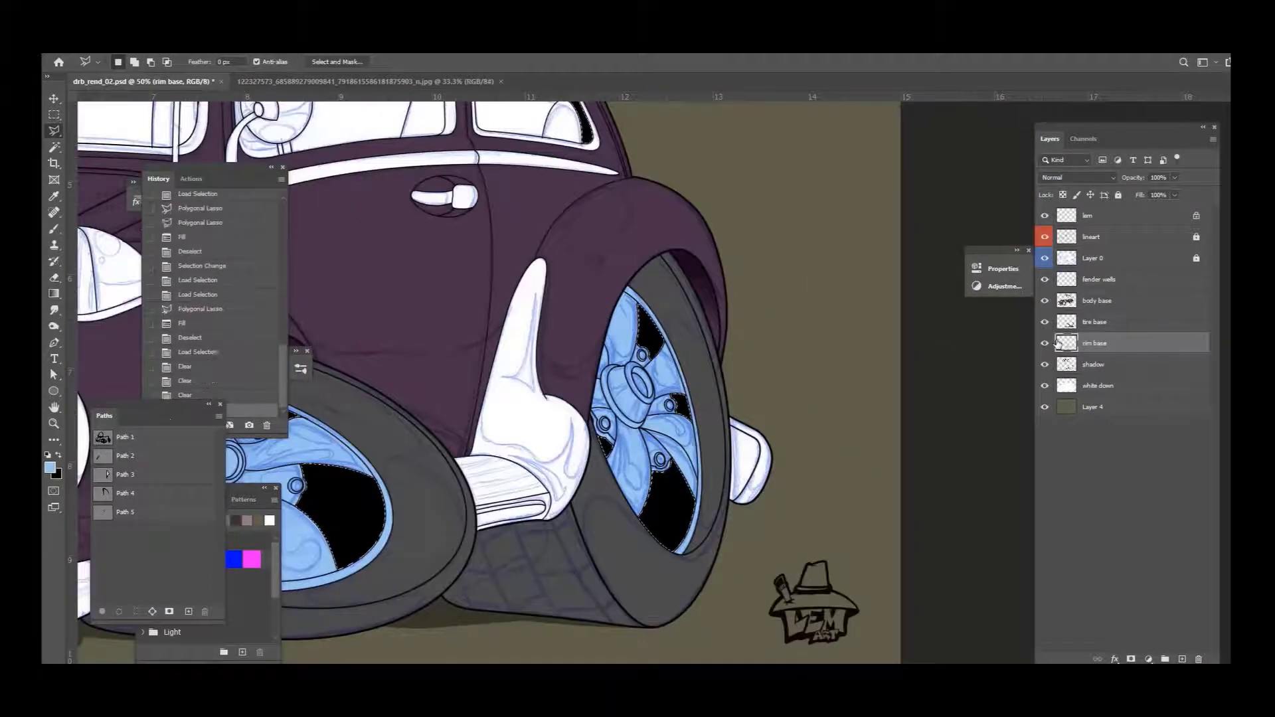
Step: Check the rims without the sketch layer, apply Levels to the rim base layer and deselect
key("z")
left_click(1044, 259)
key("ctrl+0")
key("ctrl+l")
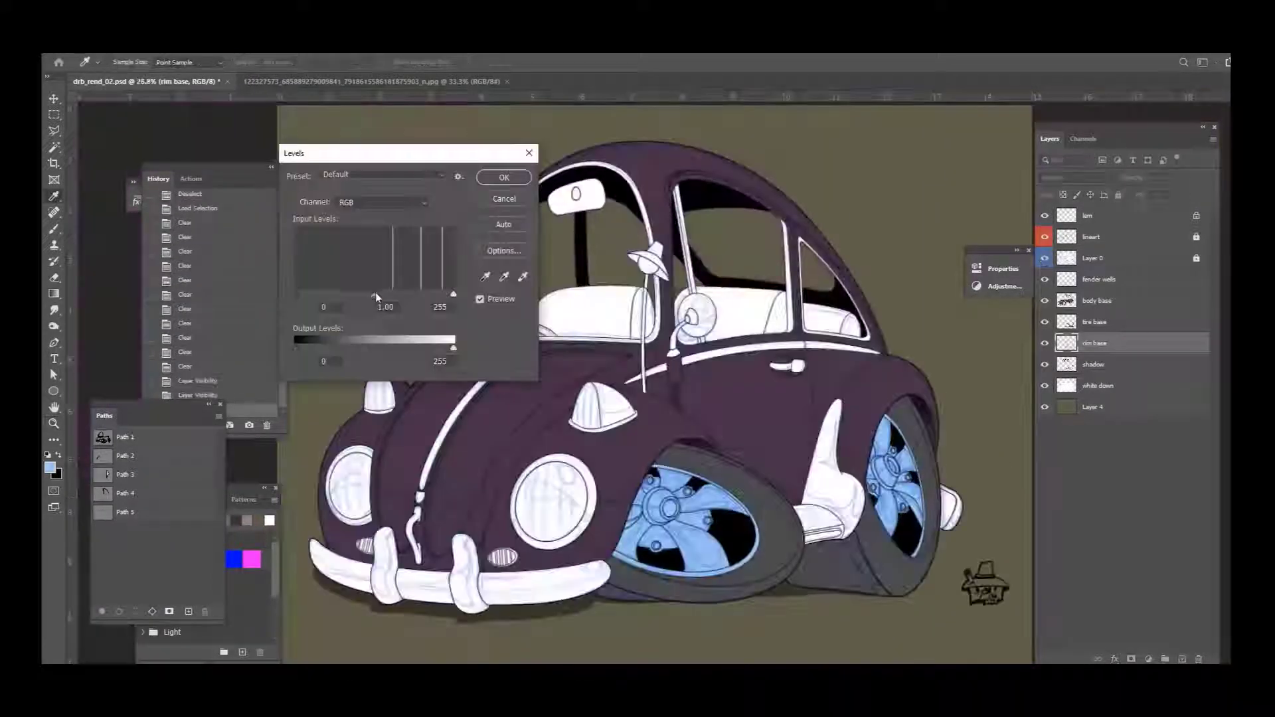
key("Escape")
key("ctrl+d")
Step: Select the bumper parts and rear fender guard from the lineart and fill them light blue on a new layer named "bumpers"
key("b")
left_click(1091, 237)
key("w")
left_click(345, 561)
left_click(388, 568, "shift")
left_click(468, 585, "shift")
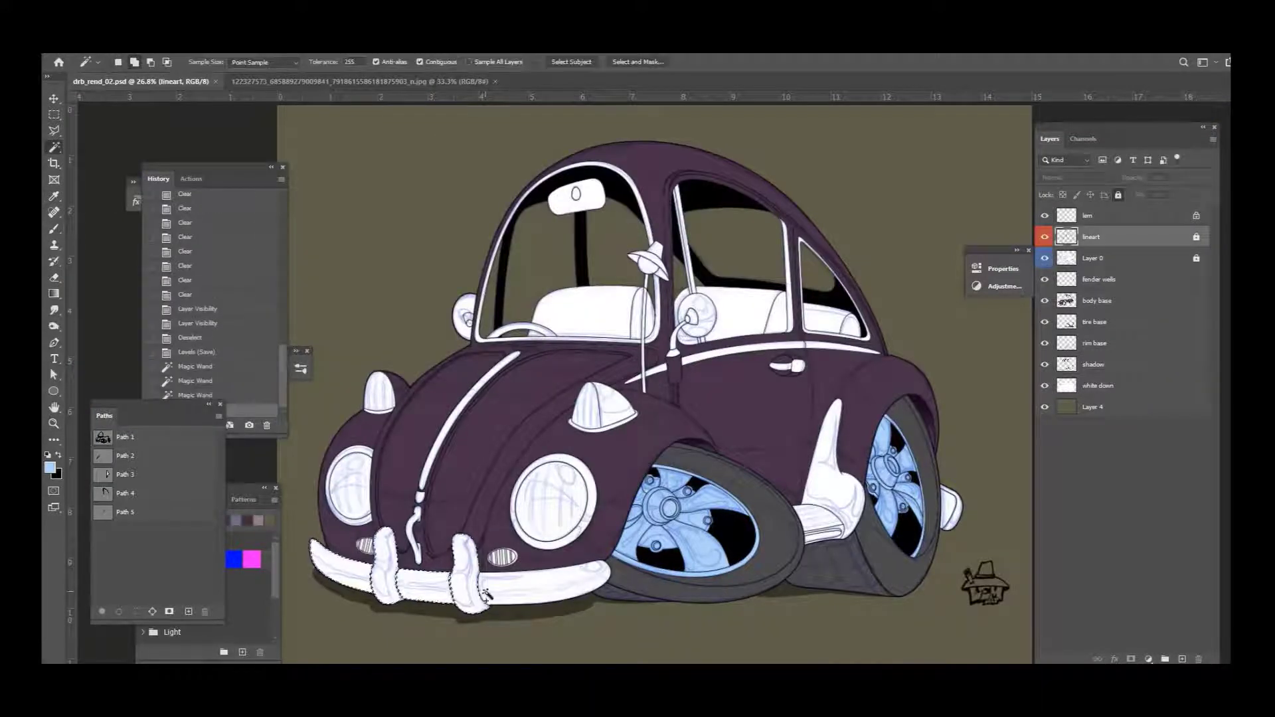
key("F2")
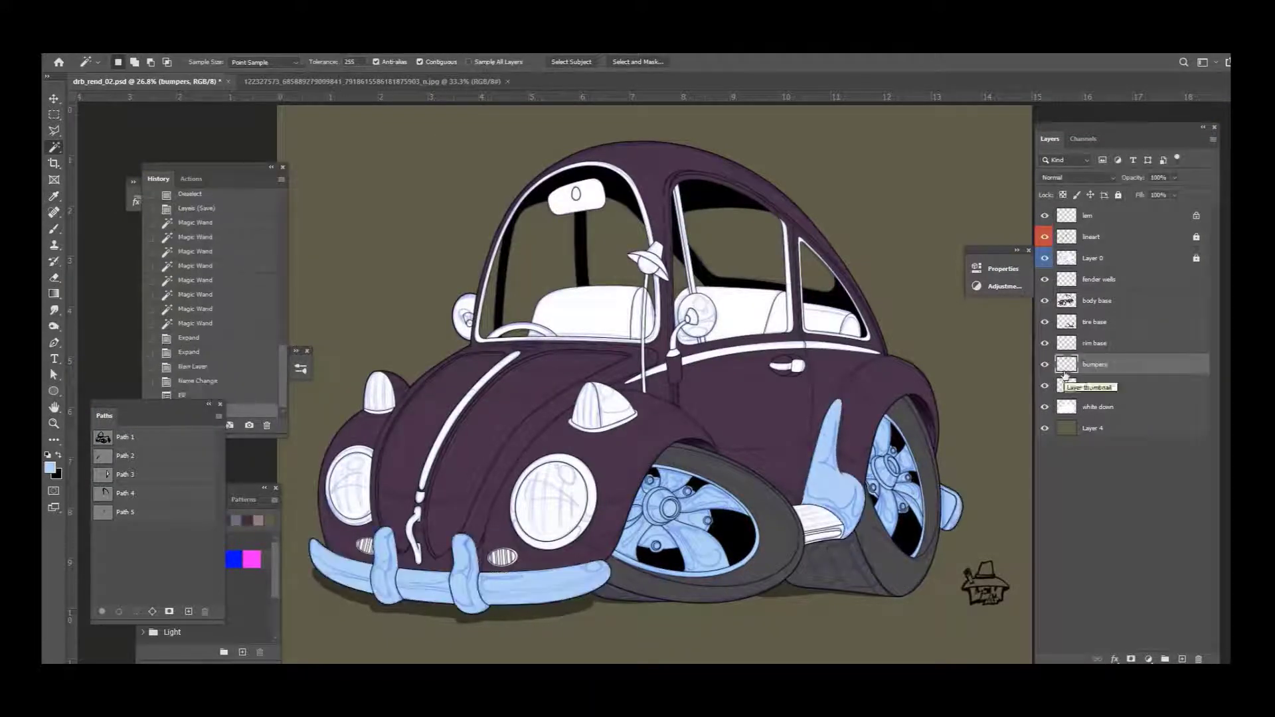
Step: Select the belt trim, door handle, side mirrors, hood strip and headlight rings from the lineart and fill them light blue on a new layer named "chrome"
left_click(804, 349)
left_click(791, 365, "shift")
left_click(691, 312, "shift")
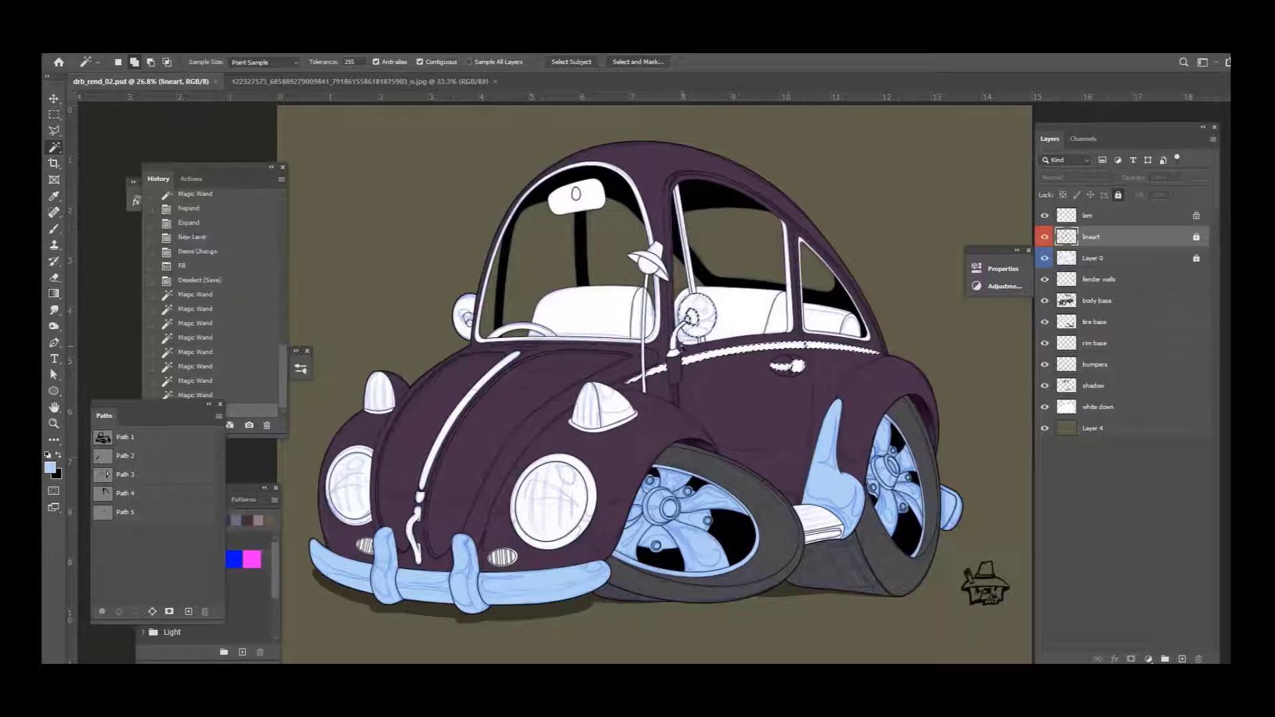
left_click(644, 375, "shift")
left_click(684, 352, "shift")
left_click(465, 432, "shift")
left_click(465, 319, "shift")
left_click(412, 528, "shift")
key("F2")
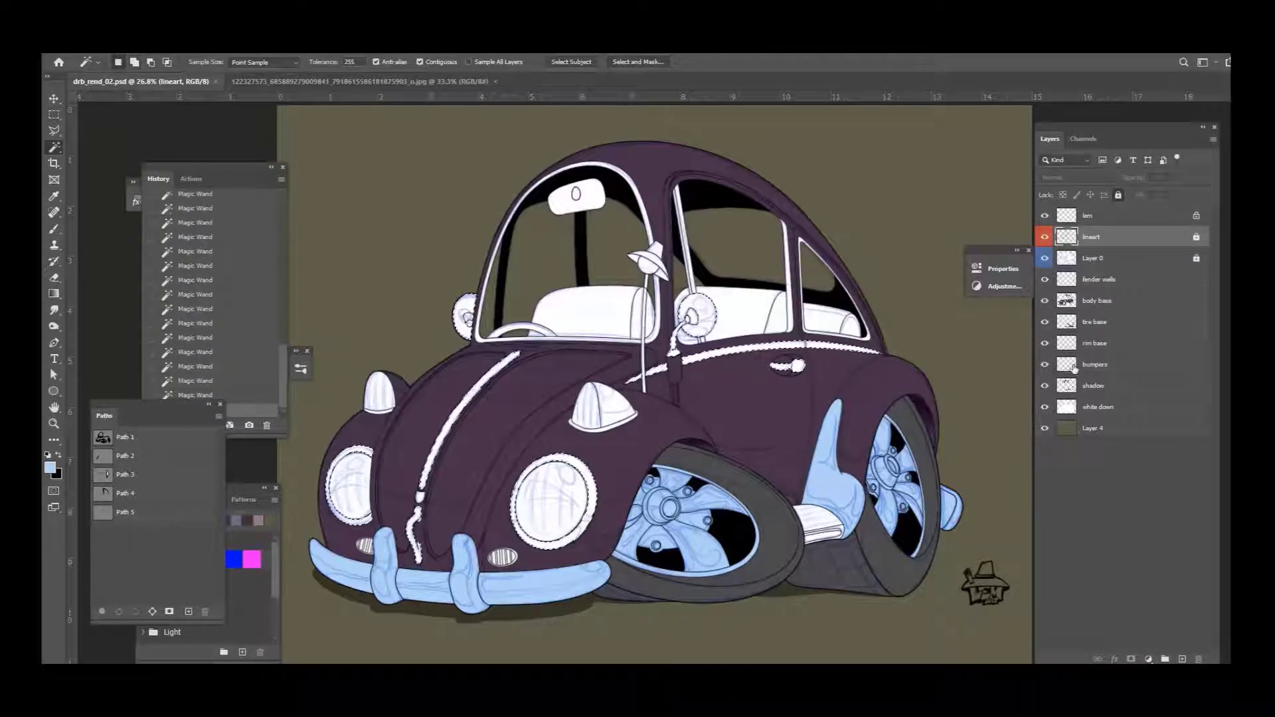
Step: Refill the rim base, bumpers and chrome layers with a paler blue, and tag the tire base layer orange and the chrome layer green
left_click(1063, 343)
key("shift+F5")
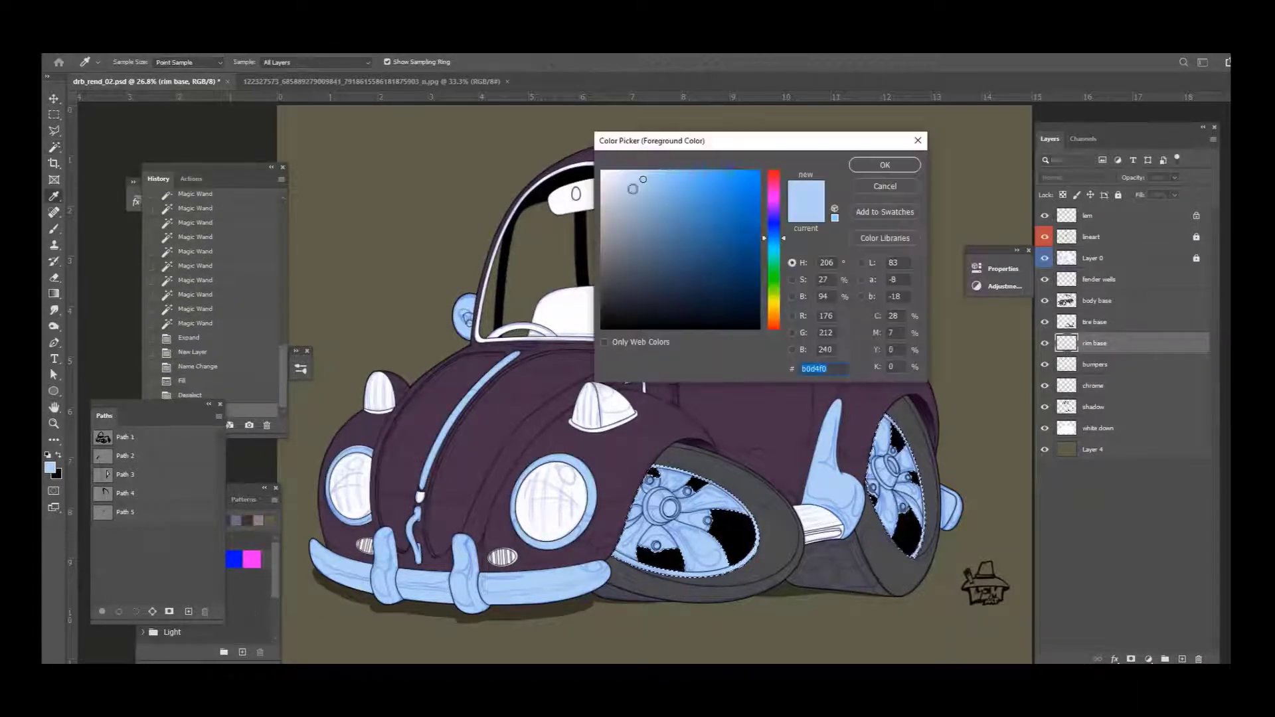
key("Return")
key("ctrl+d")
left_click(1094, 364)
left_click(1067, 386, "ctrl")
left_click(1089, 386)
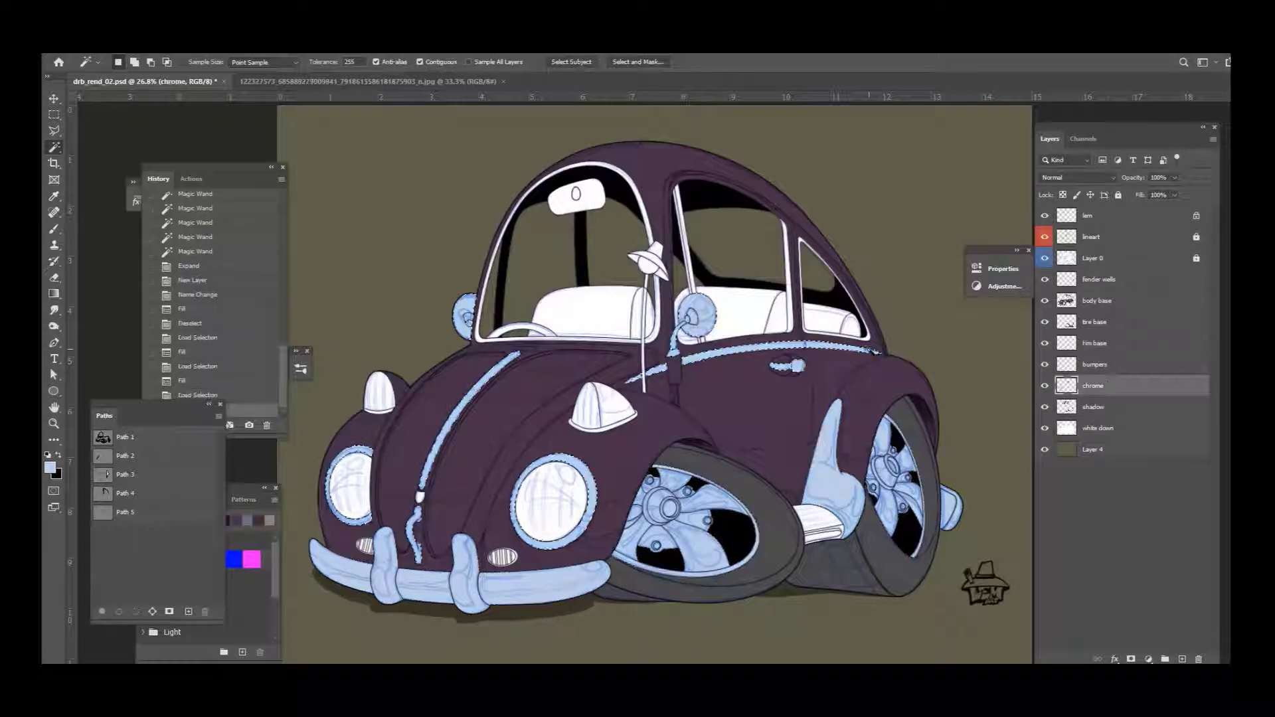
right_click(1066, 321)
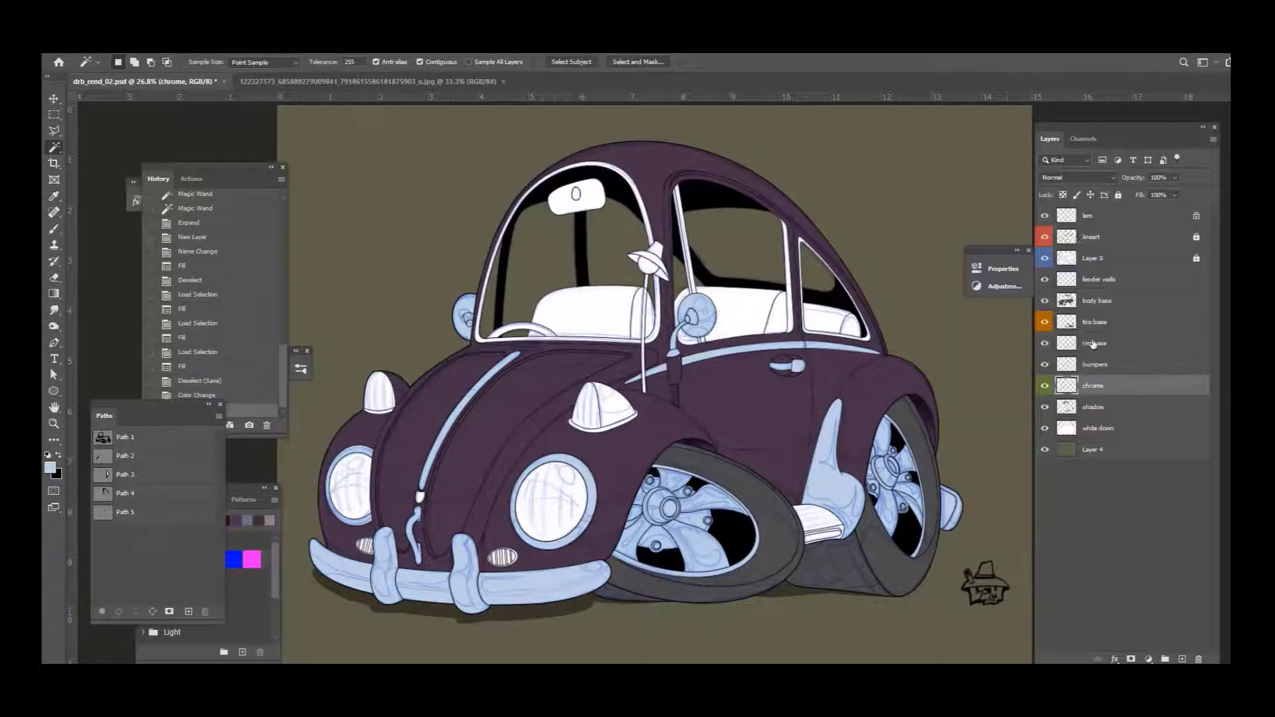
Step: Select the slots of the front vent below the large headlight from the lineart and clear the white base inside them
left_click(1091, 237)
key("z")
left_click_drag(503, 557, 611, 367)
key("w")
left_click(581, 442)
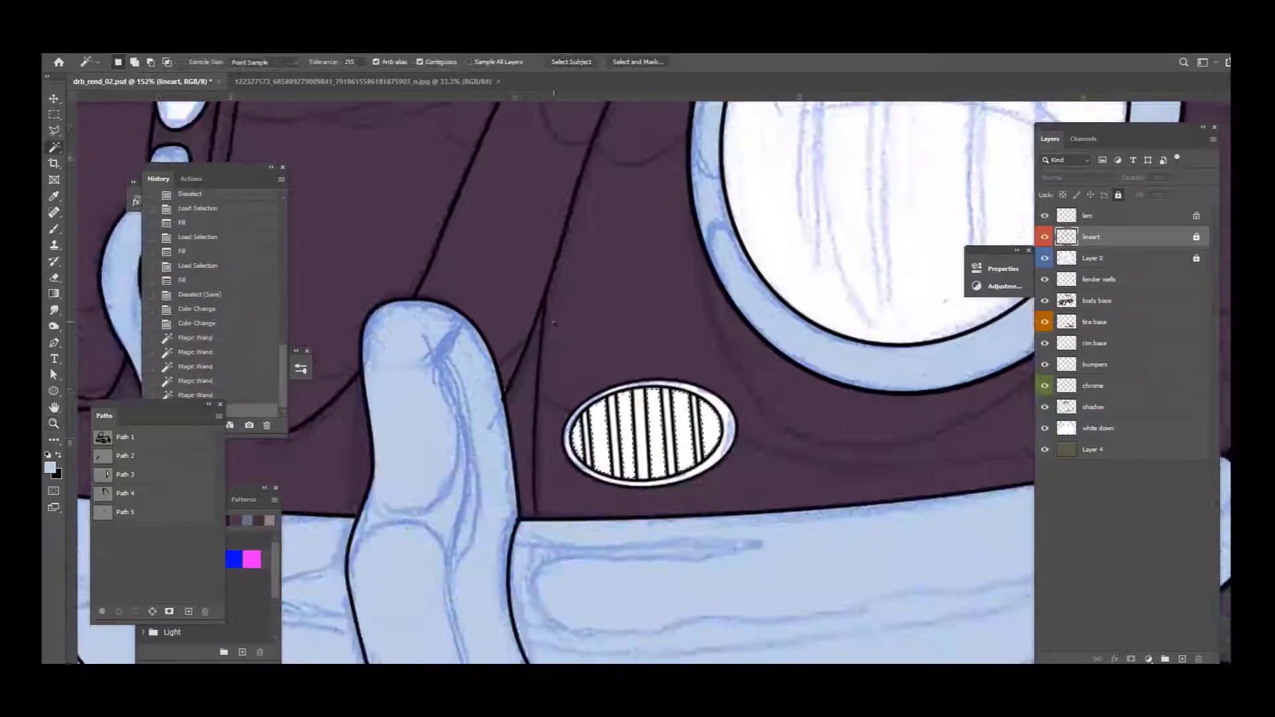
key("ctrl+plus")
key("ctrl+plus")
key("shift+l")
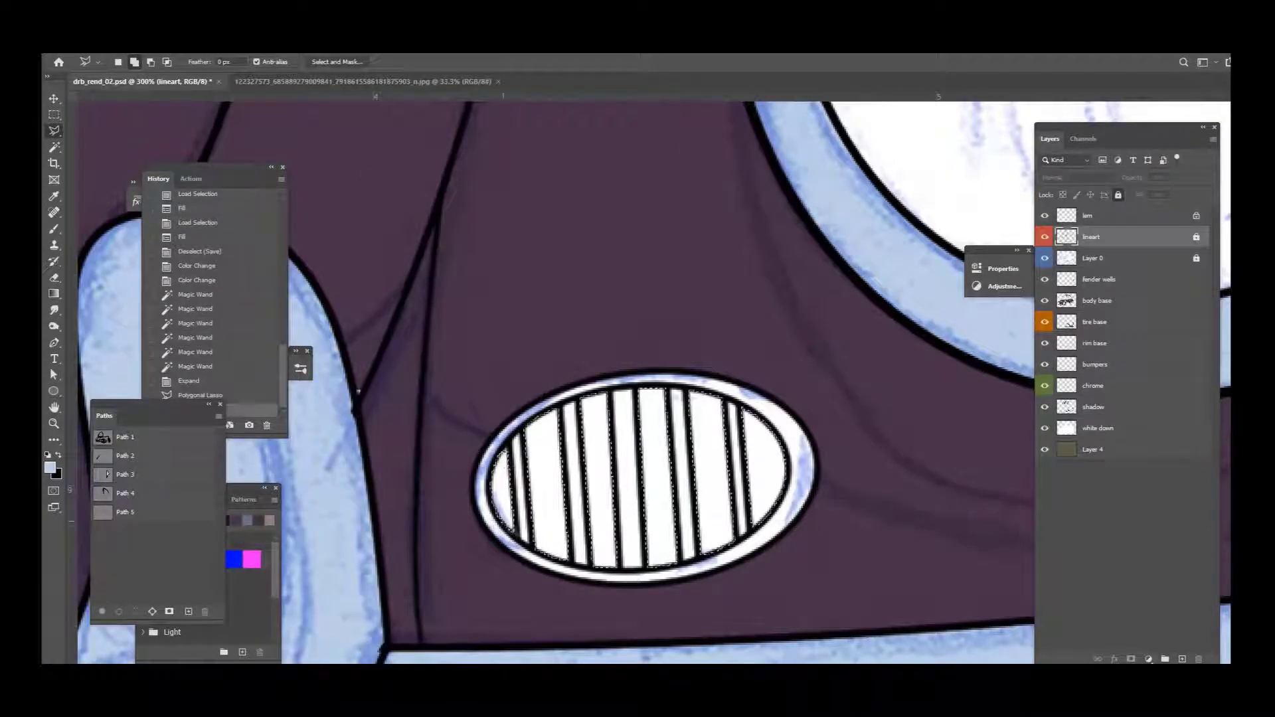
key("Delete")
Step: Add a layer named "vent back" below the chrome layer and fill the selected vent slots dark grey
left_click(1092, 386)
key("ctrl+shift+alt+n")
double_click(1095, 406)
type("vent back")
key("Return")
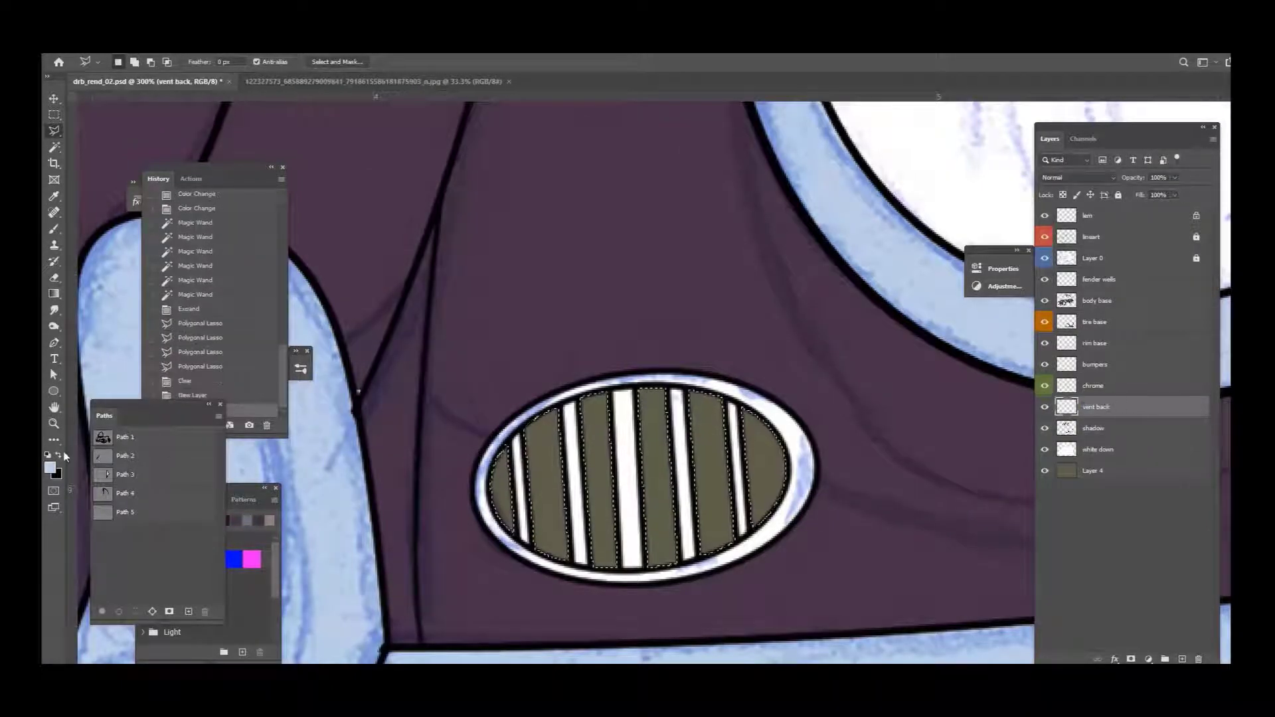
left_click(50, 468)
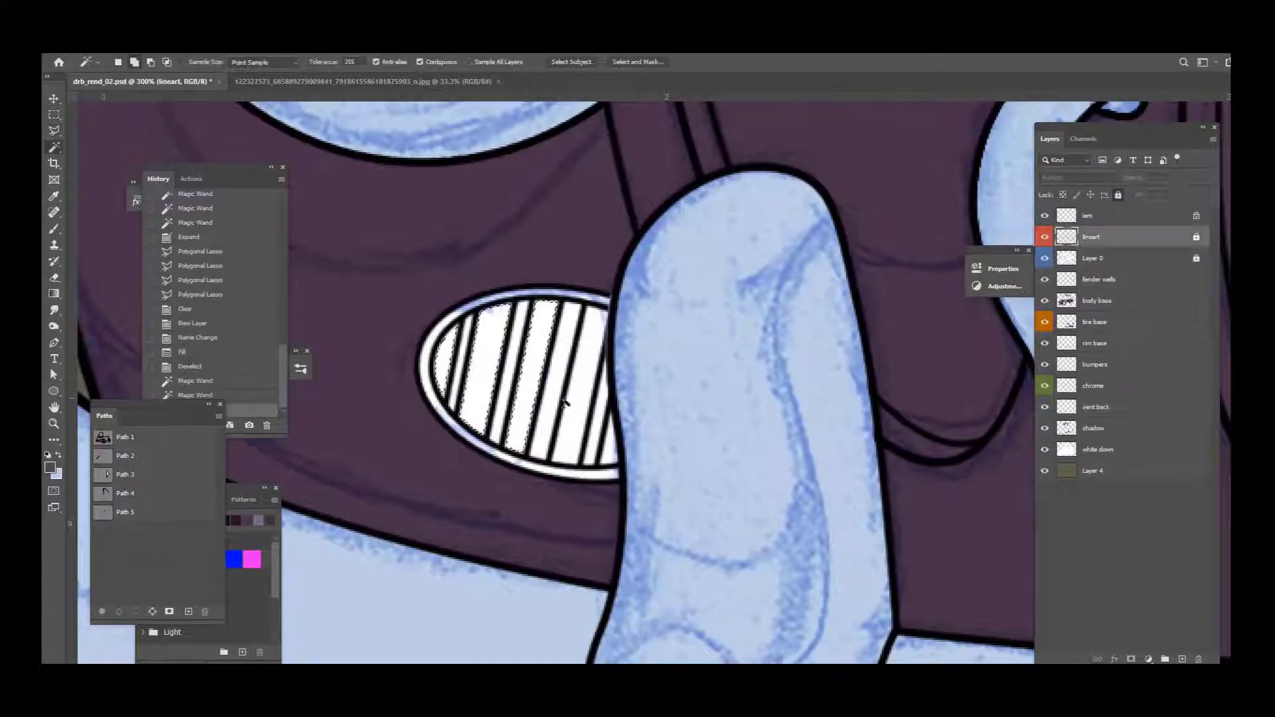
Step: Trim the slot selection of the other front vent, clear the white beneath and fill the slots dark grey on the vent back layer
key("l")
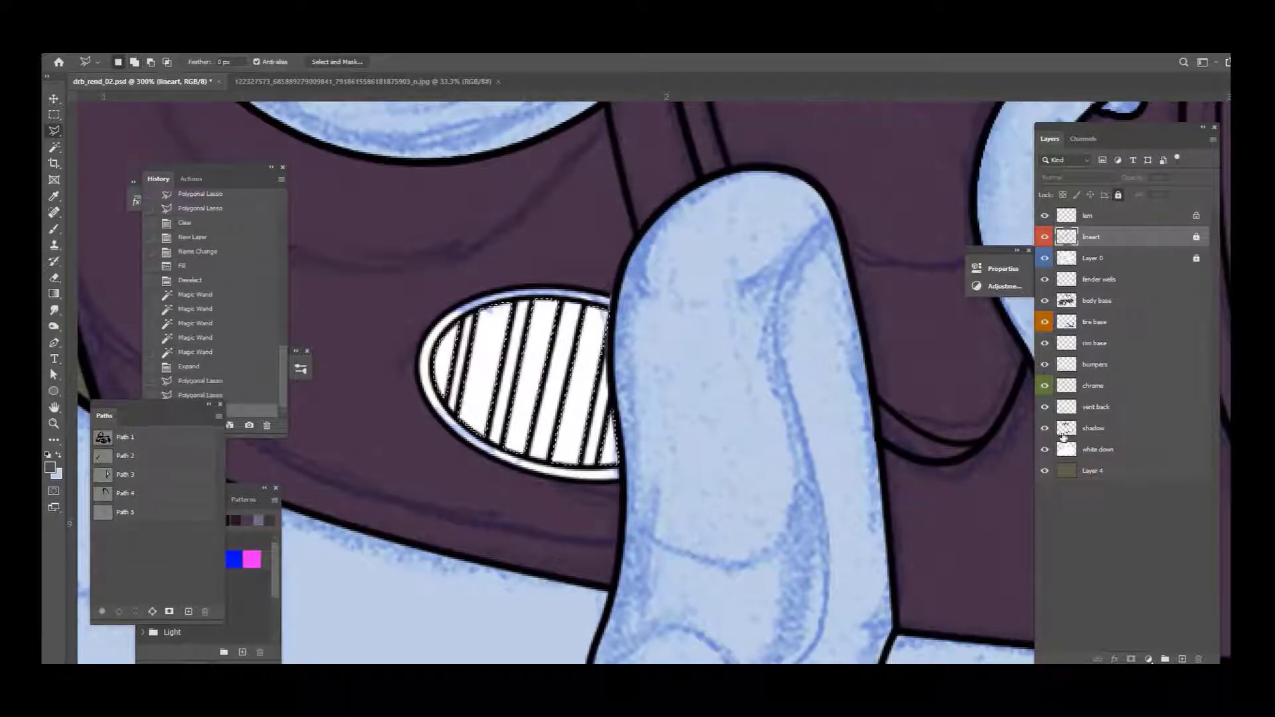
left_click(1096, 407)
key("alt+BackSpace")
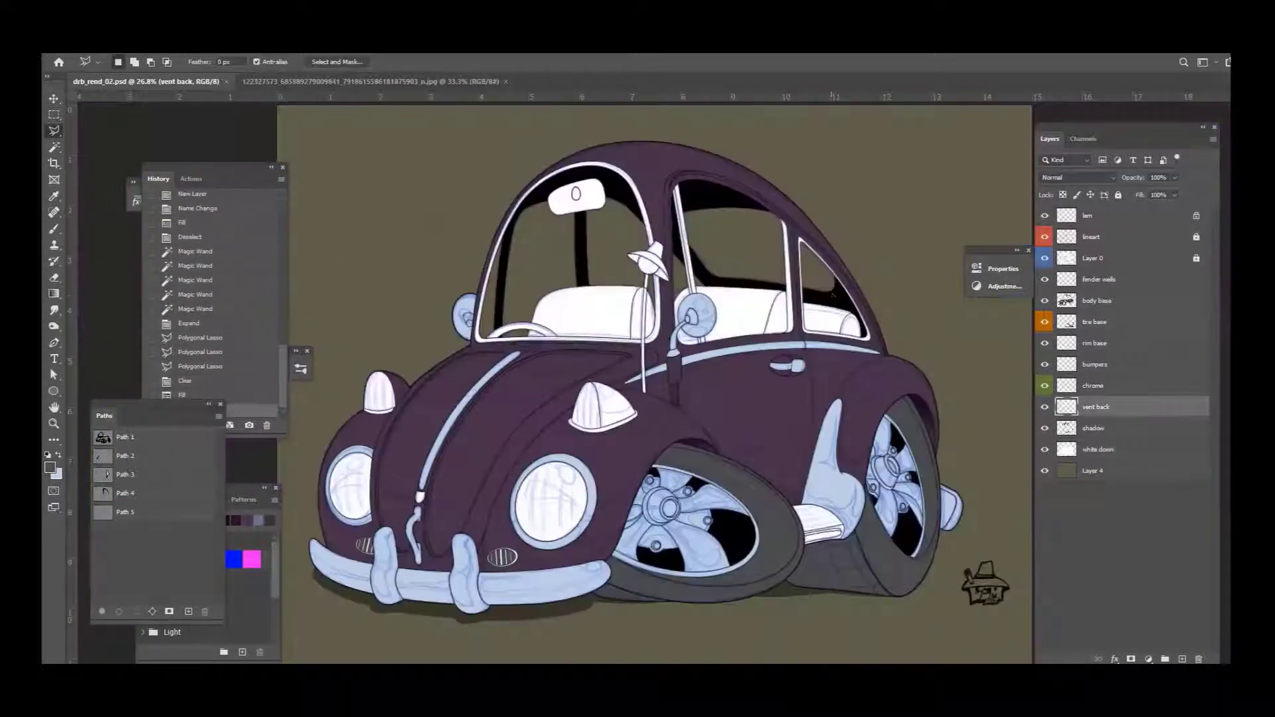
Step: Fill the running board's trim strip light blue on the chrome layer and its top dark grey on a new layer named "running board"
scroll(836, 396, "up", 5)
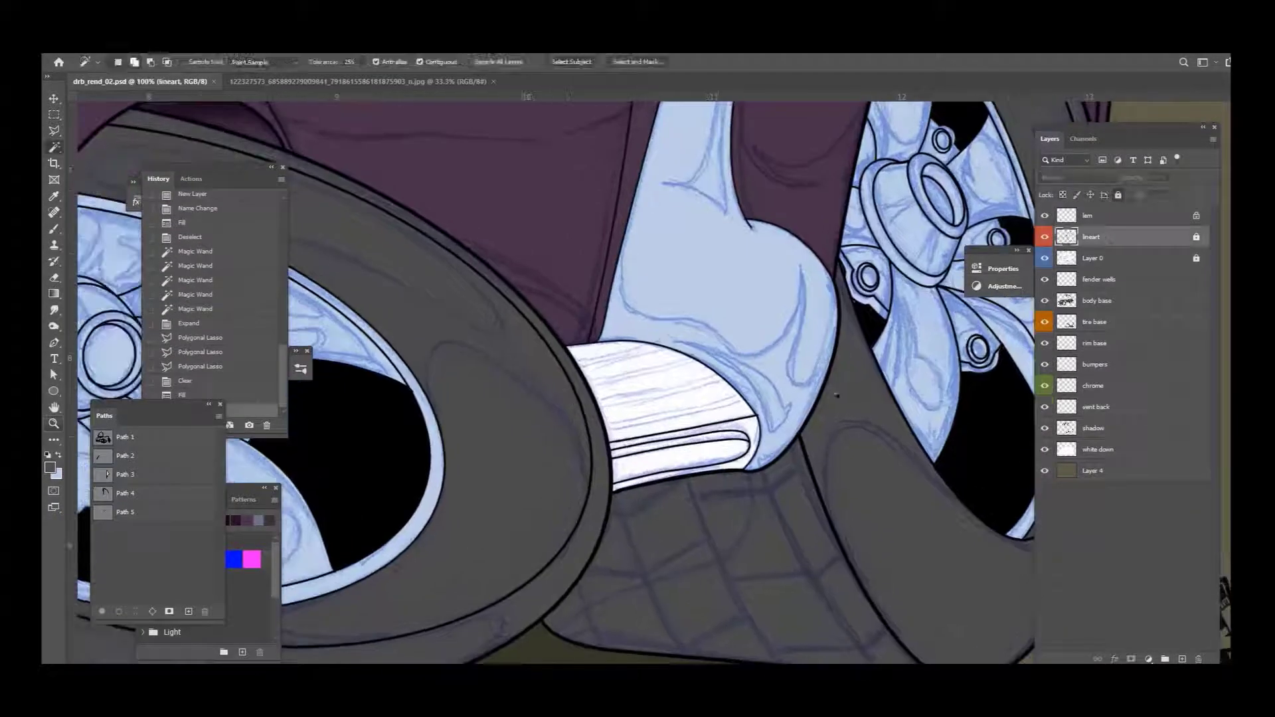
key("b")
left_click(1092, 385)
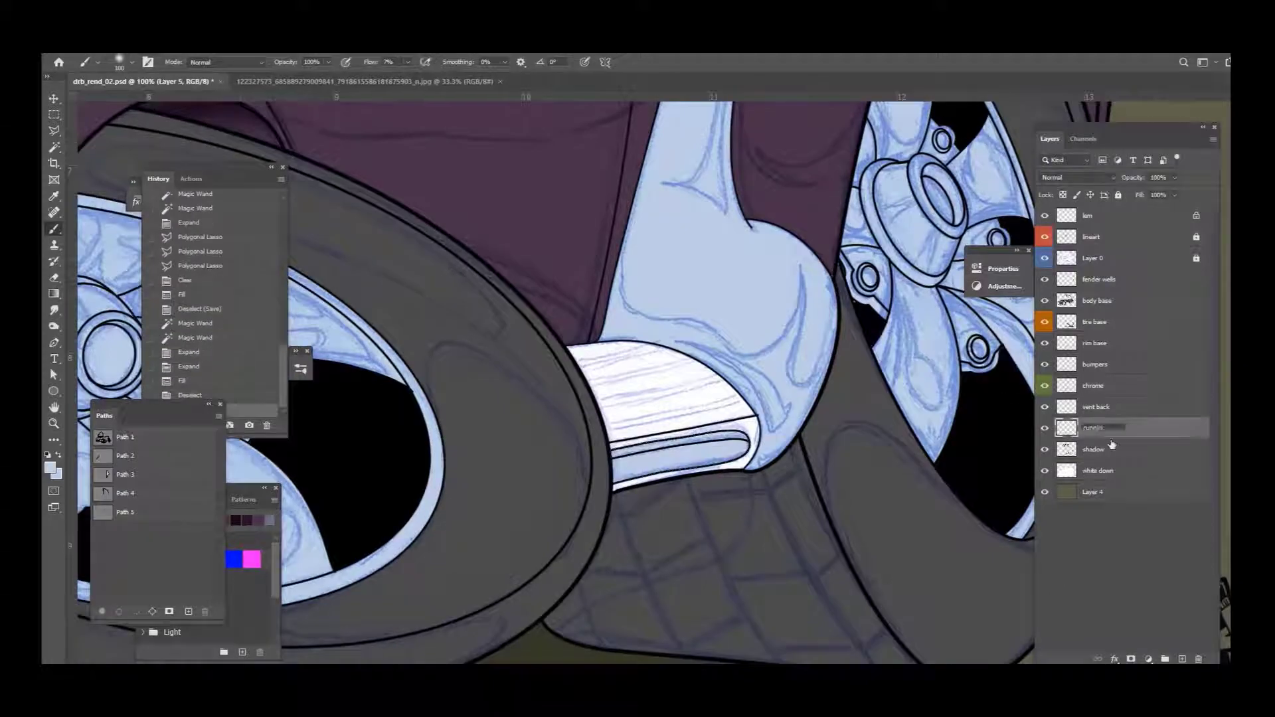
left_click(1090, 237)
key("w")
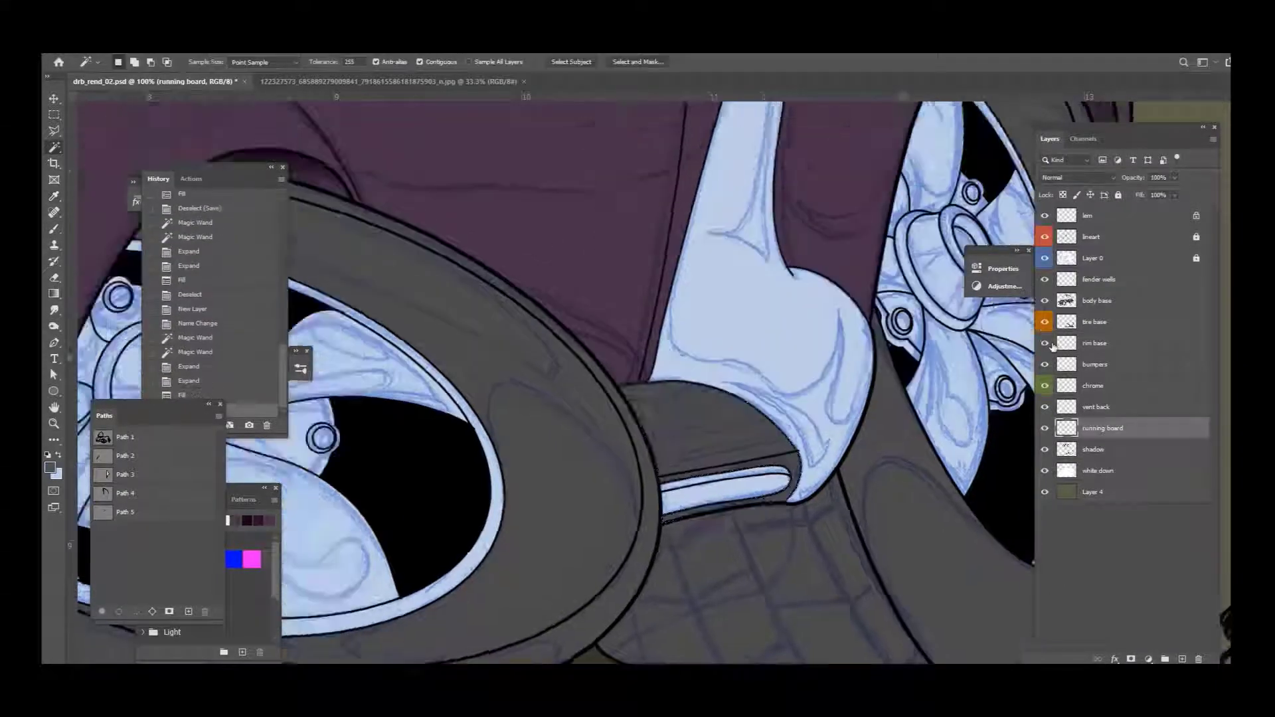
Step: Add a layer named "rubber" and fill the gaskets under both turn signals black on it
type("rubber")
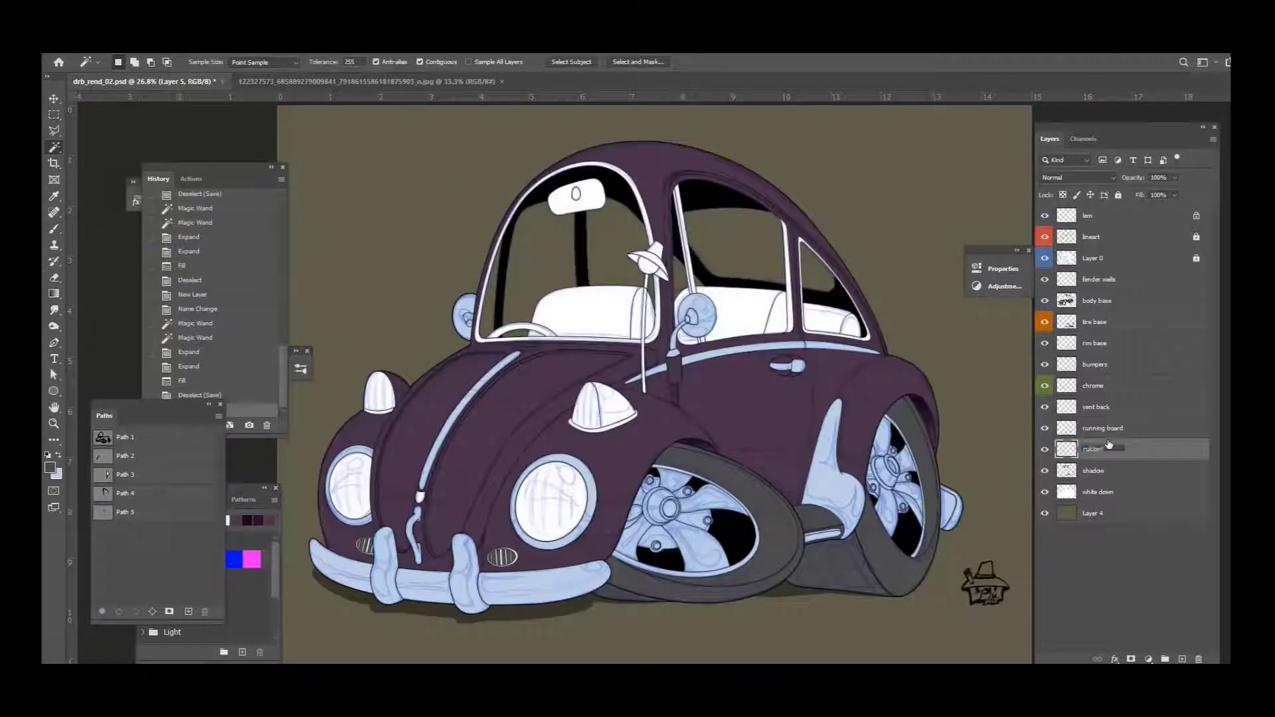
key("Return")
left_click(1091, 236)
scroll(597, 412, "up", 8)
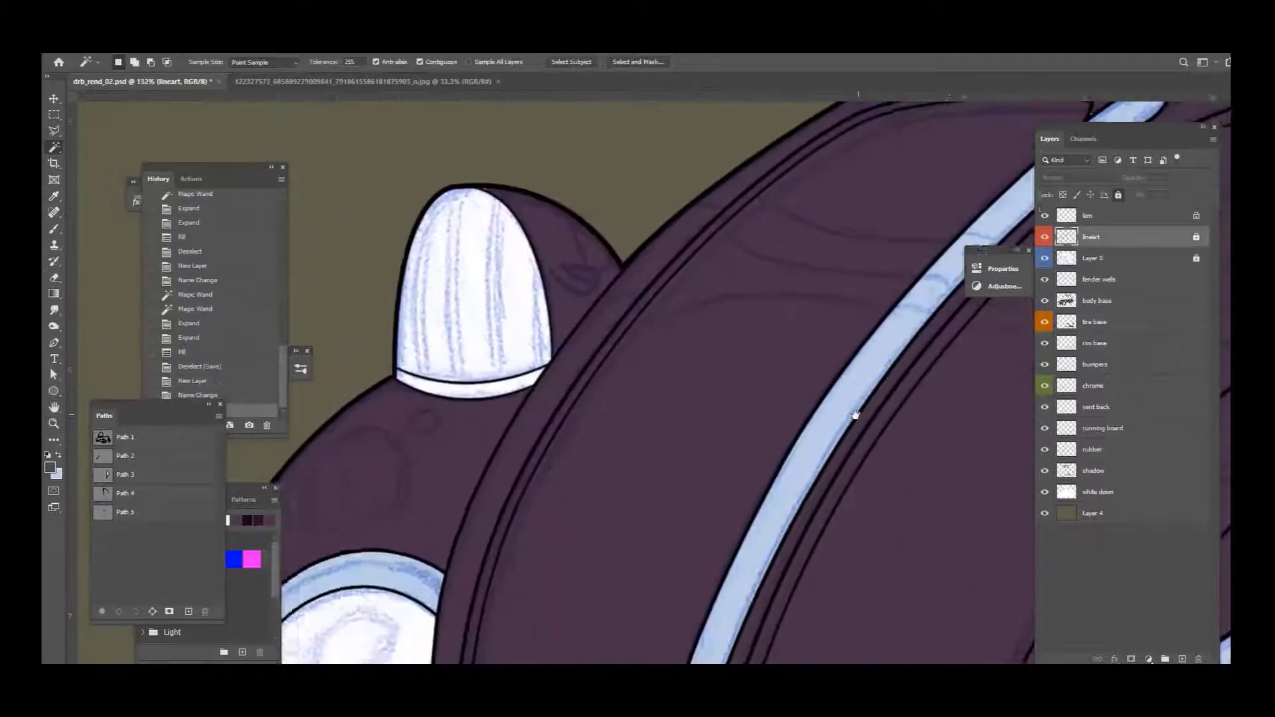
key("l")
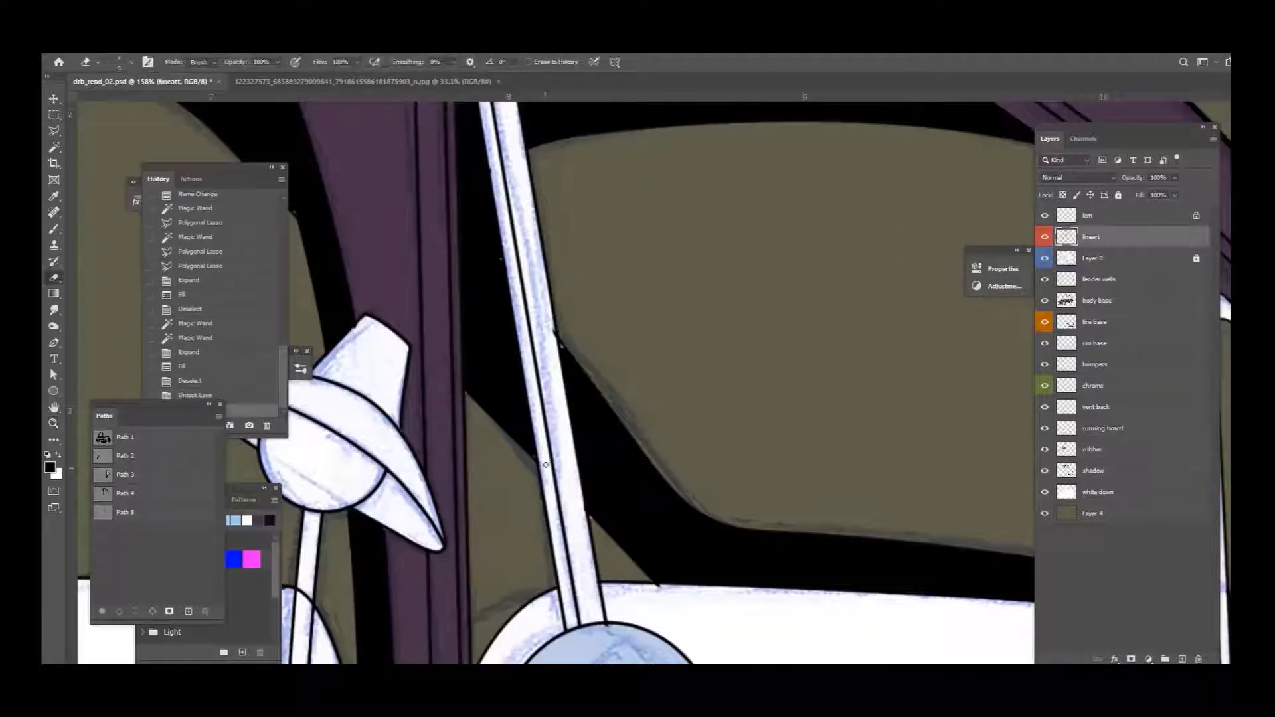
Step: Clean up the lineart along the front door window's slanted bar and paint the missing black beside it on the shadow layer
left_click(1102, 470)
key("b")
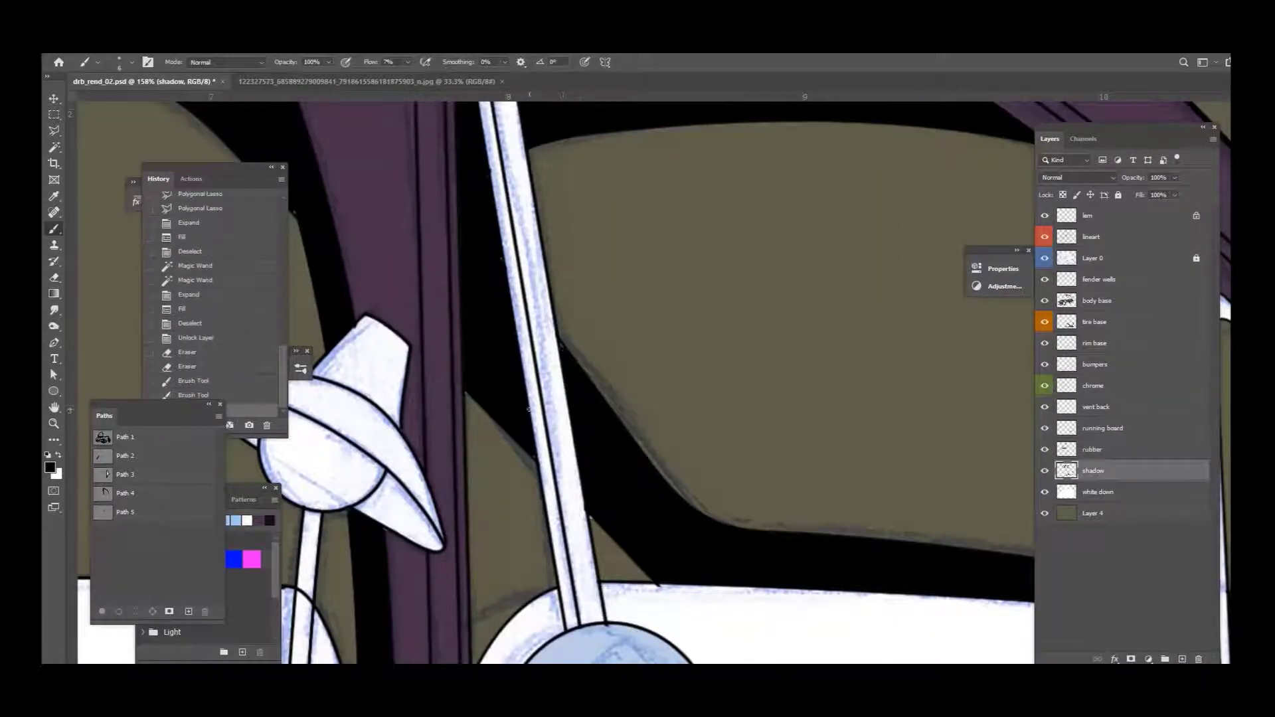
left_click(1122, 242)
key("e")
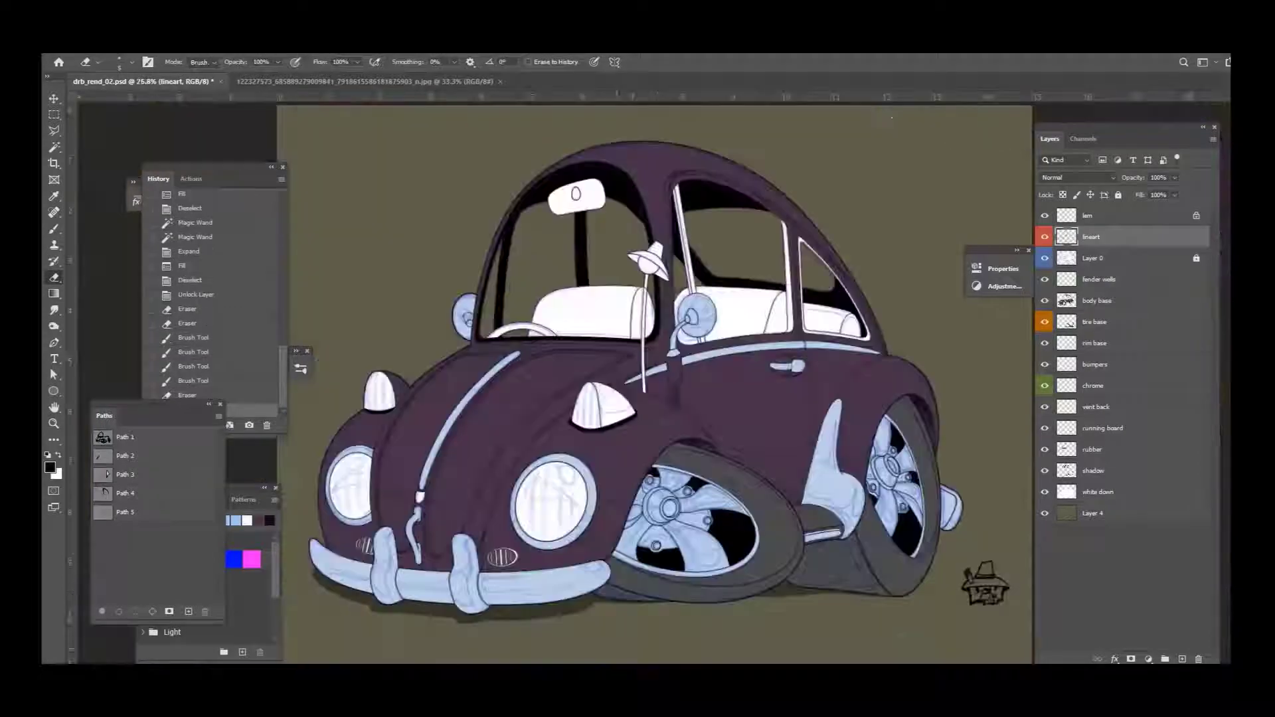
Step: Fill the rear quarter-window seal black on the rubber layer and touch up the black around the window on the shadow layer
scroll(783, 399, "up", 5)
left_click(1061, 449)
key("alt+BackSpace")
key("ctrl+d")
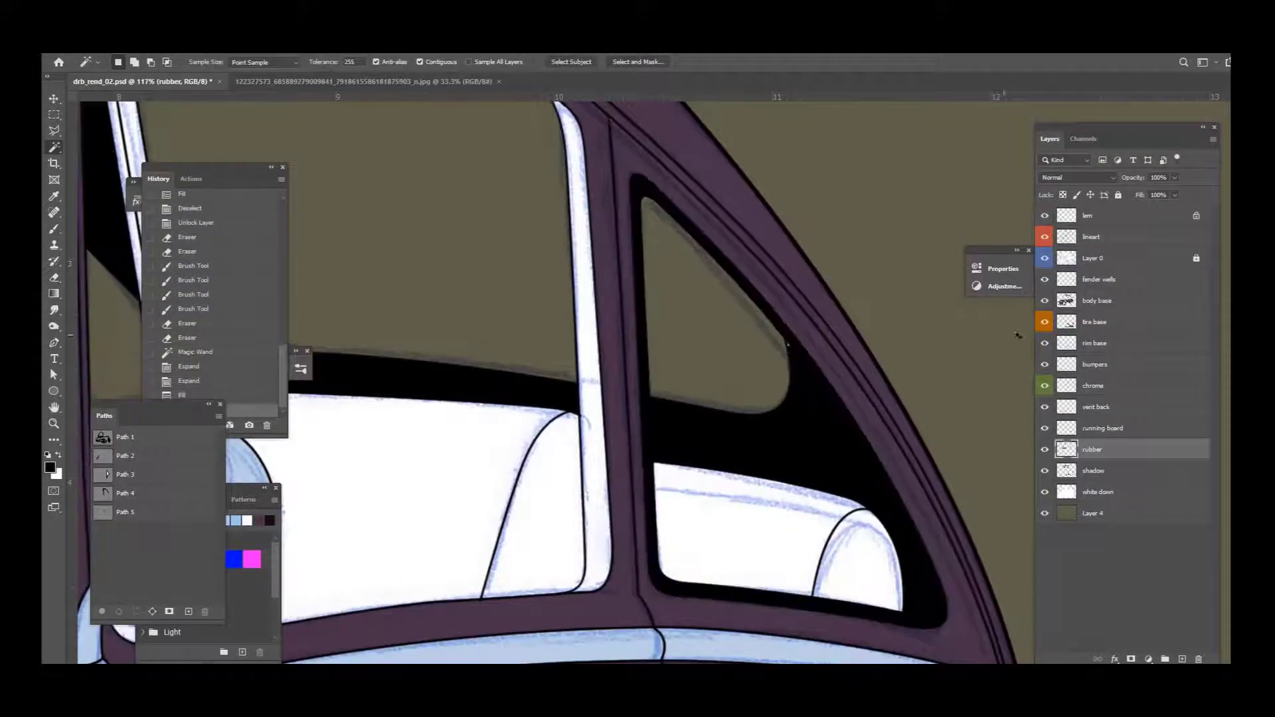
key("alt+bracketleft")
key("b")
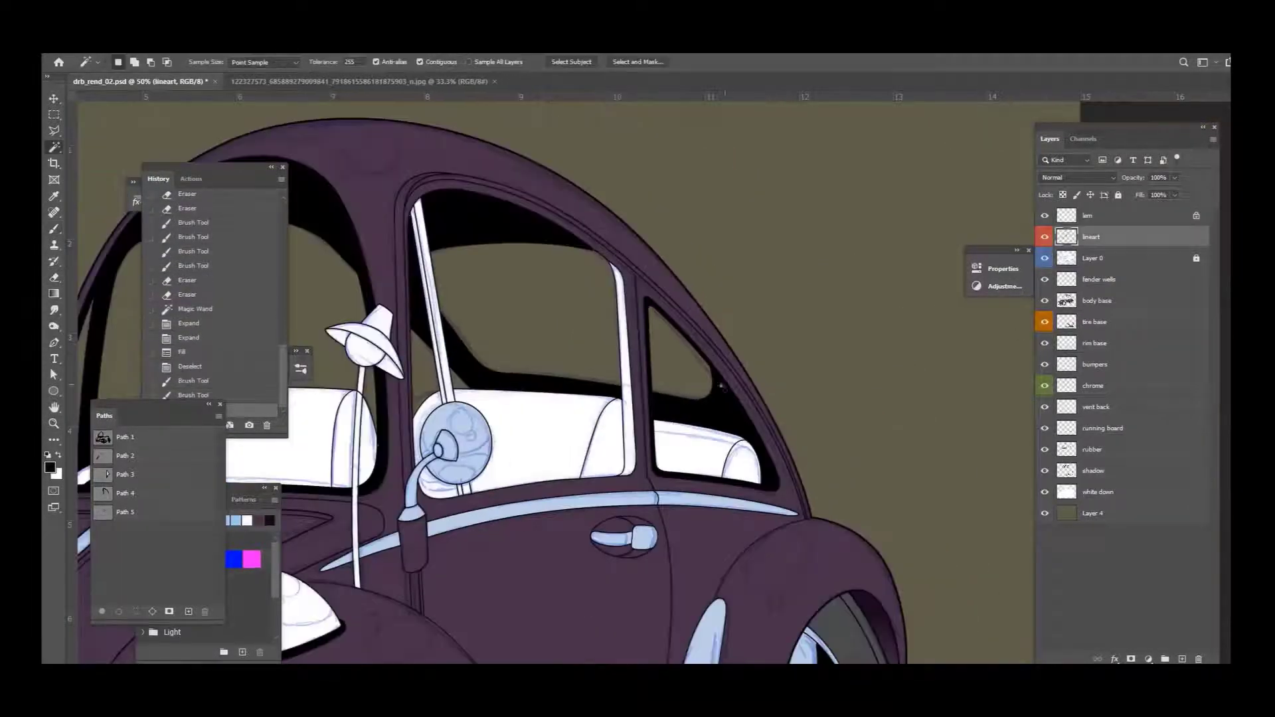
Step: Fill the door window's rear inner frame dark on a new layer named "window inner", and the turn-signal housings light blue on the chrome layer
key("l")
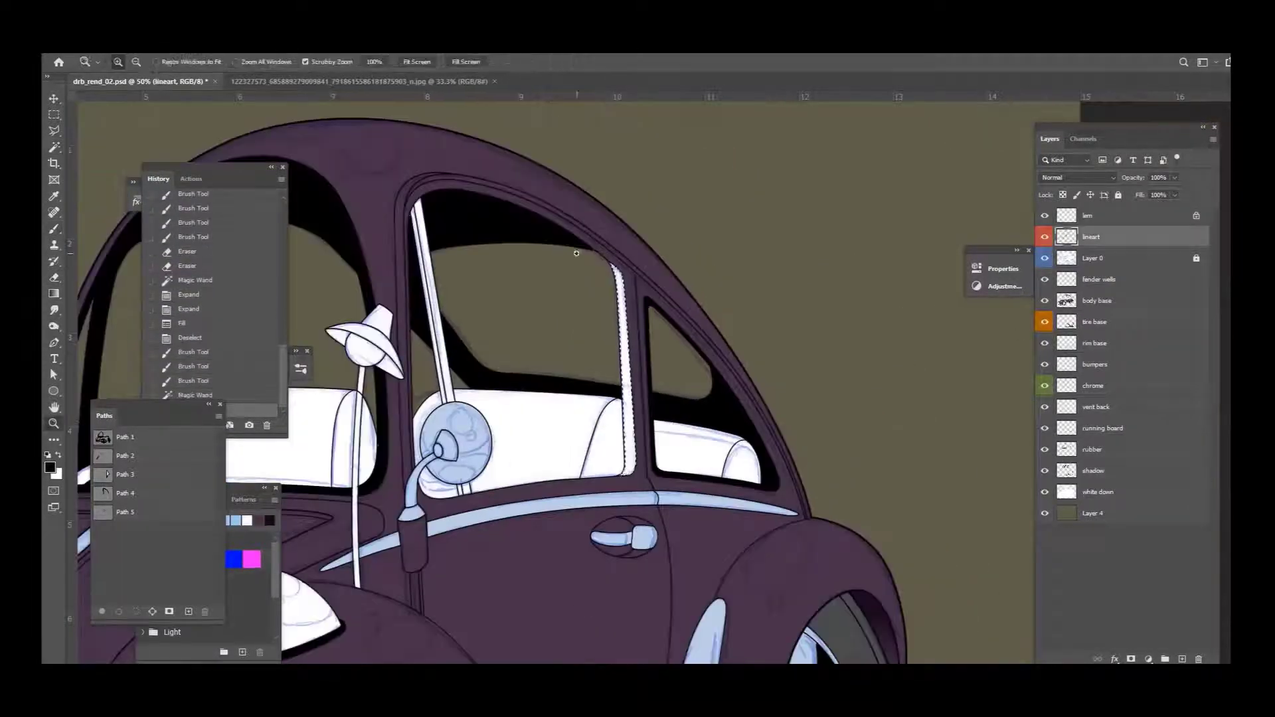
scroll(694, 222, "up", 5)
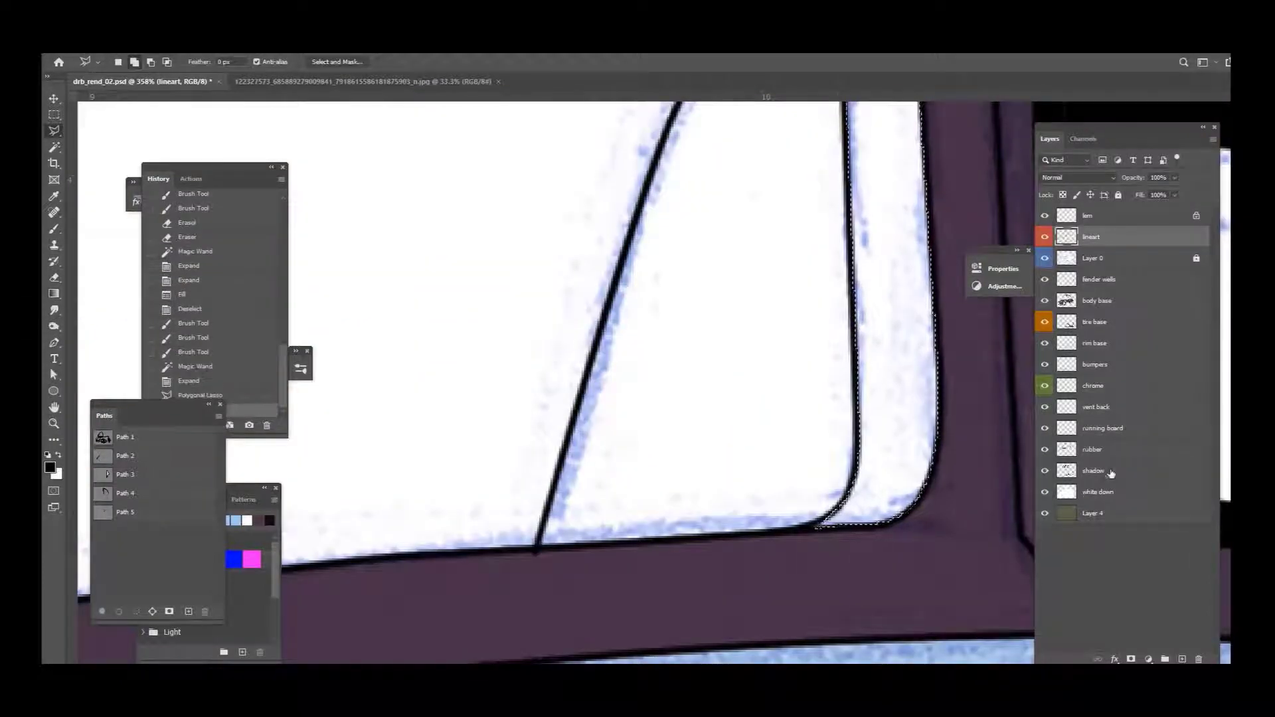
key("b")
left_click(50, 467)
key("Return")
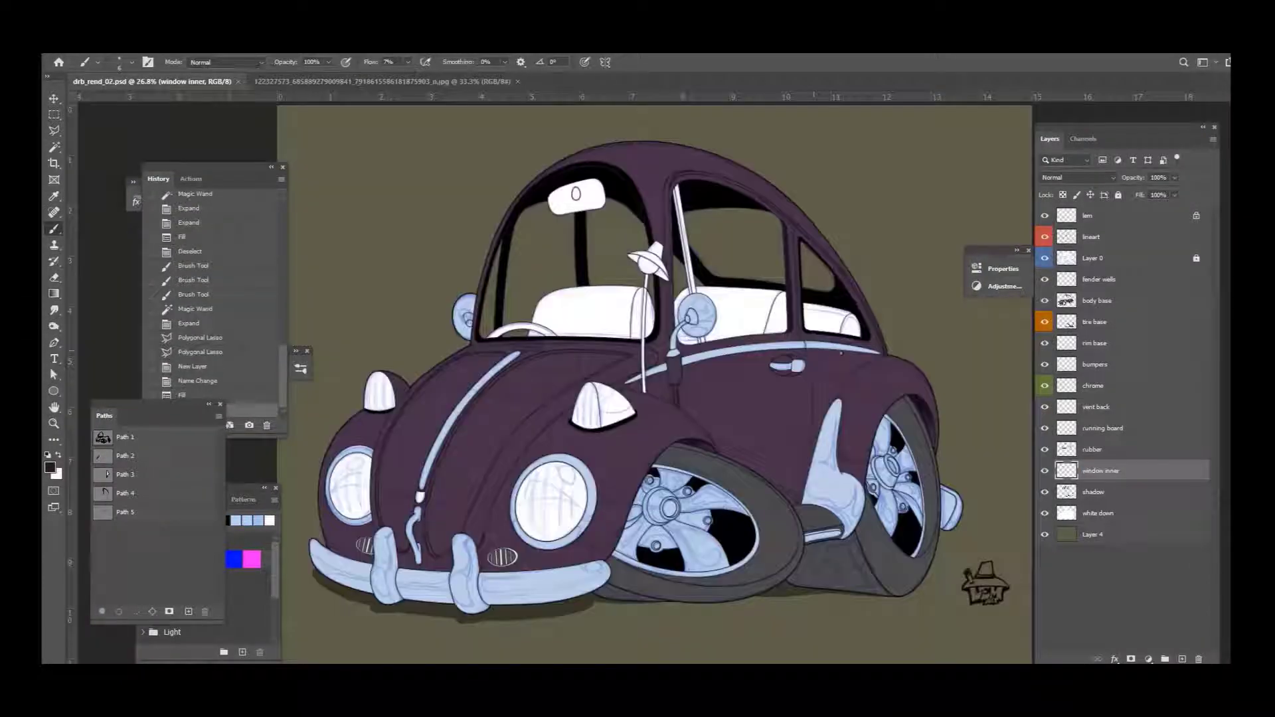
left_click(1092, 385)
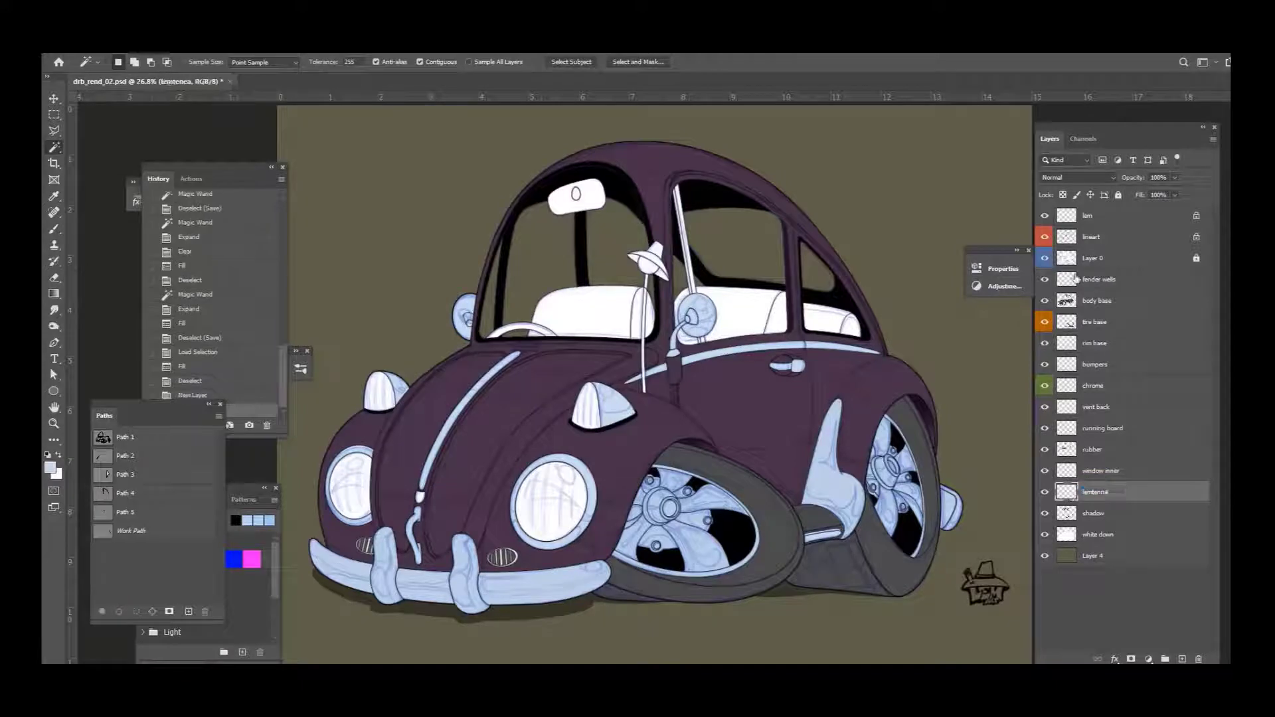
Step: Erase the stray lineart crossing the antenna pole and fill the pole light blue on a new layer named "lemtenna"
left_click(1091, 236)
scroll(648, 270, "up", 5)
left_click(632, 505)
scroll(647, 371, "up", 3)
key("ctrl+d")
key("e")
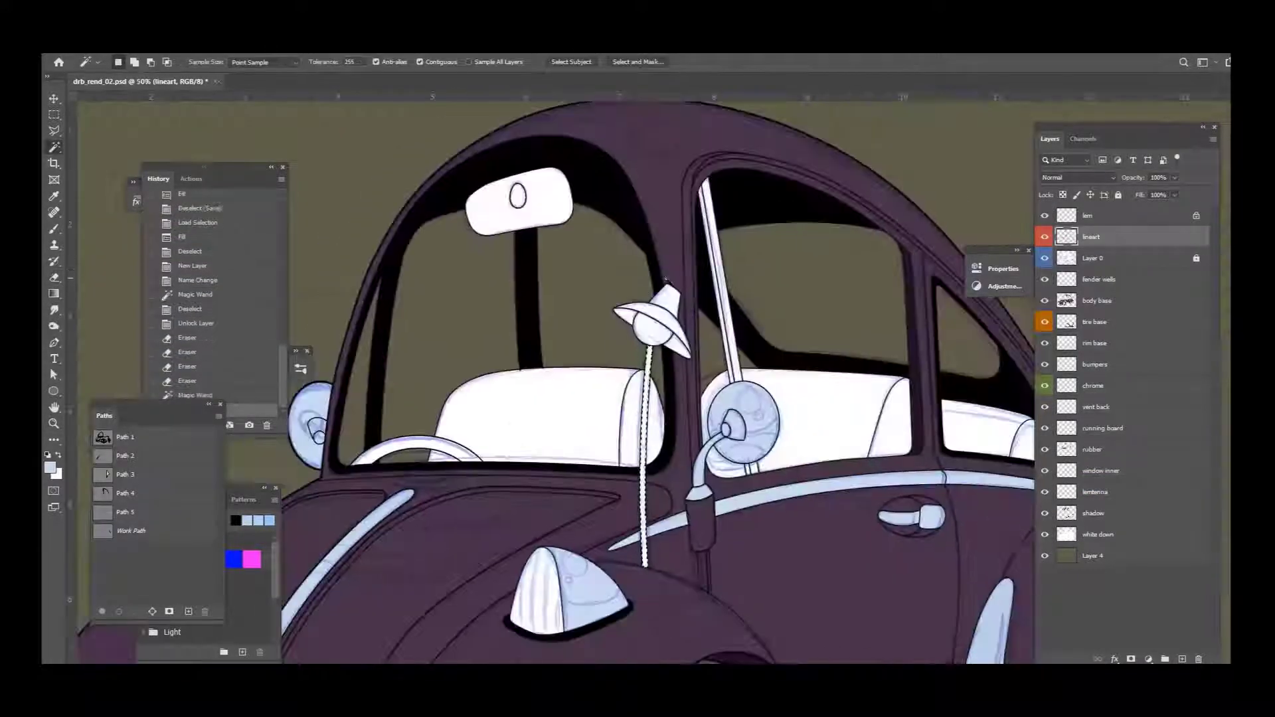
left_click(1094, 491)
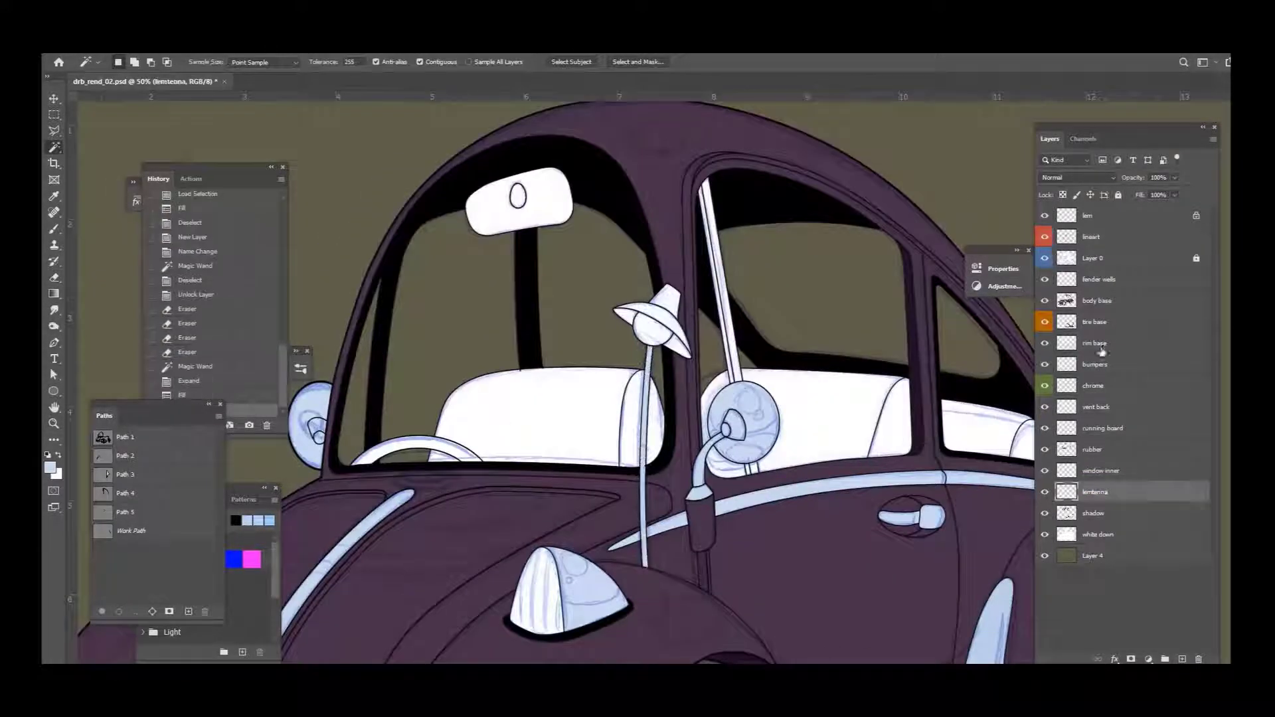
Step: Select the antenna ball from the lineart and fill it orange on the lemtenna layer
left_click(1091, 236)
key("ctrl+d")
left_click(644, 505)
left_click(1095, 491)
key("i")
left_click(49, 468)
left_click(727, 265)
left_click(780, 323)
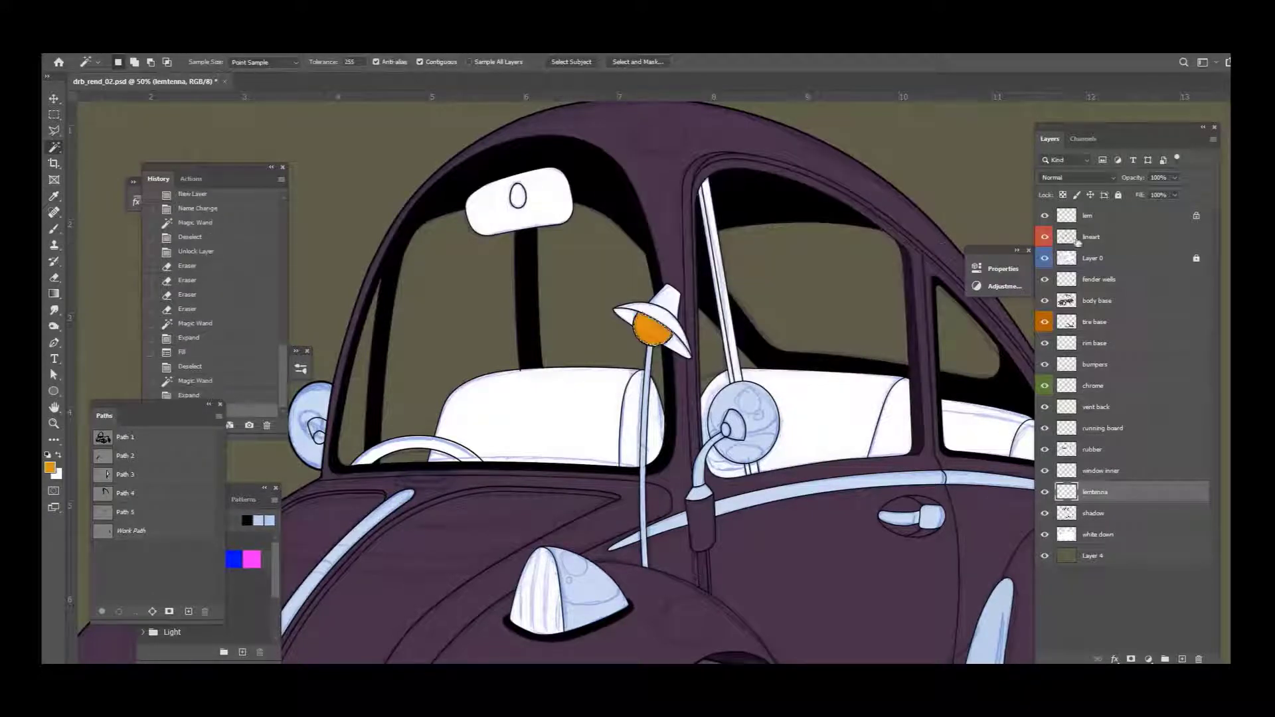
Step: Select the hat on the antenna ball and fill it tan (#978b5c) on the lemtenna layer, tagging that layer yellow
left_click(1091, 236)
scroll(654, 332, "up", 3)
left_click(709, 493)
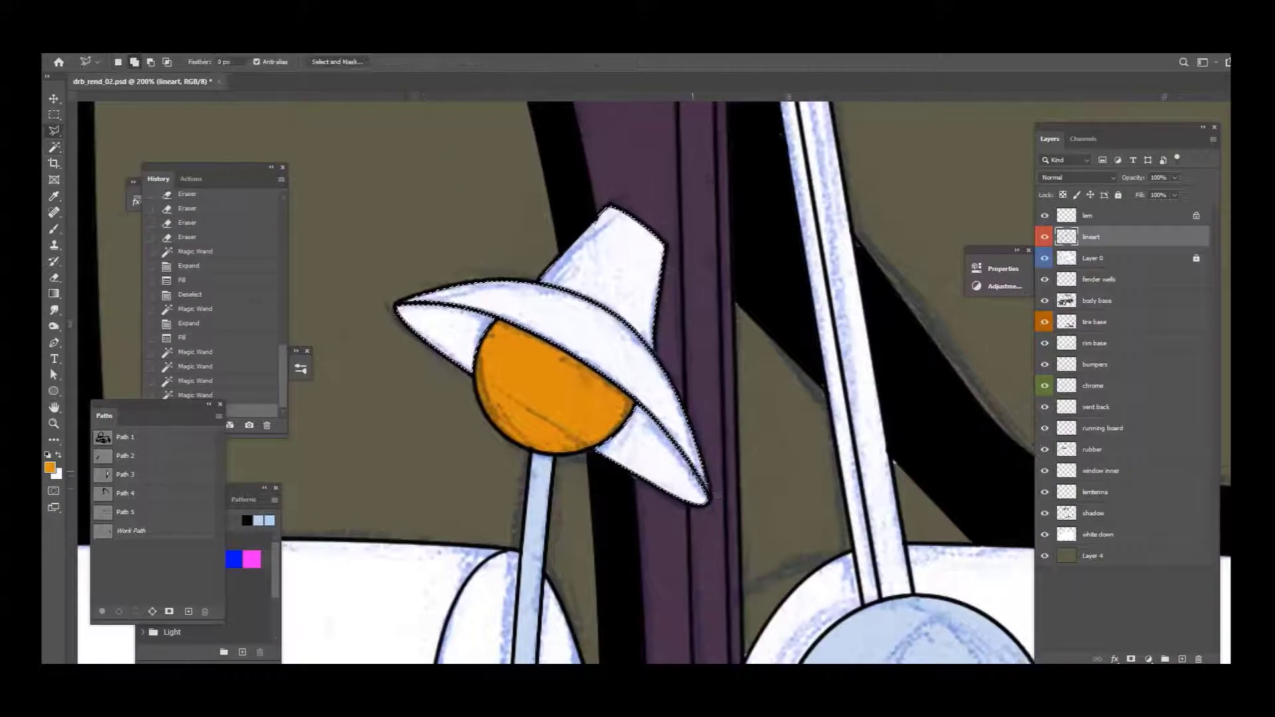
left_click(1094, 491)
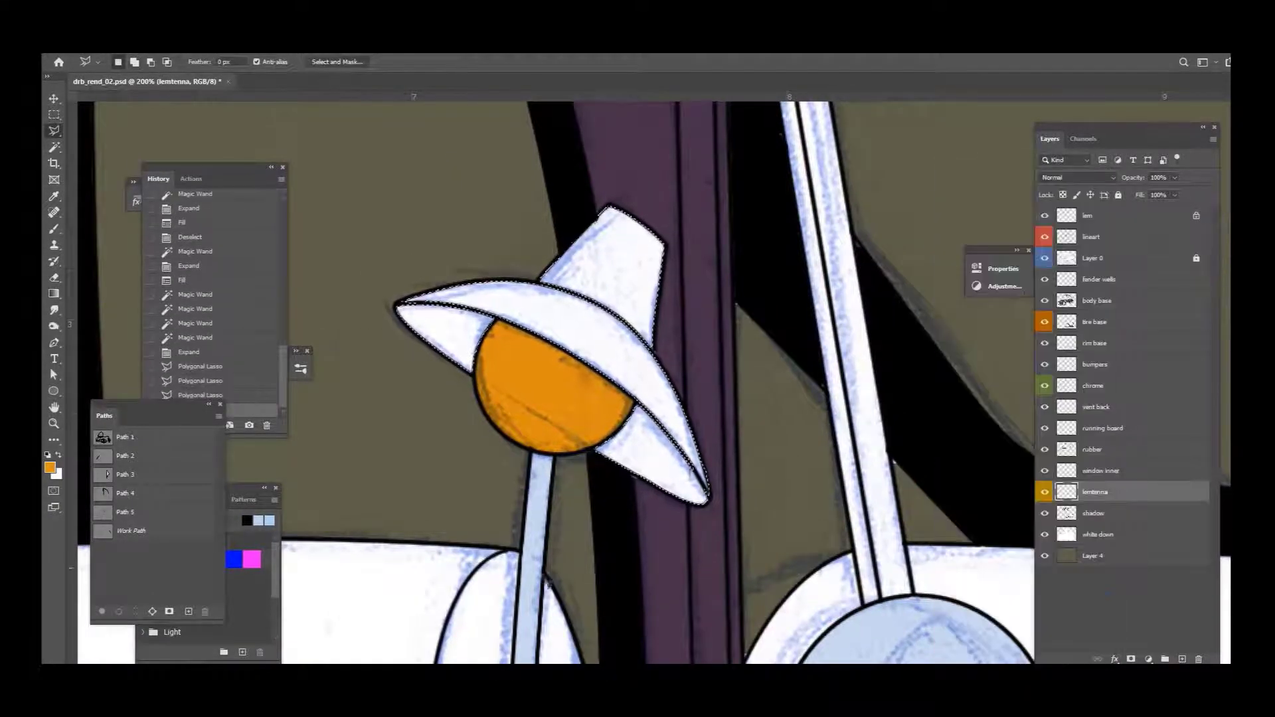
key("i")
left_click(50, 467)
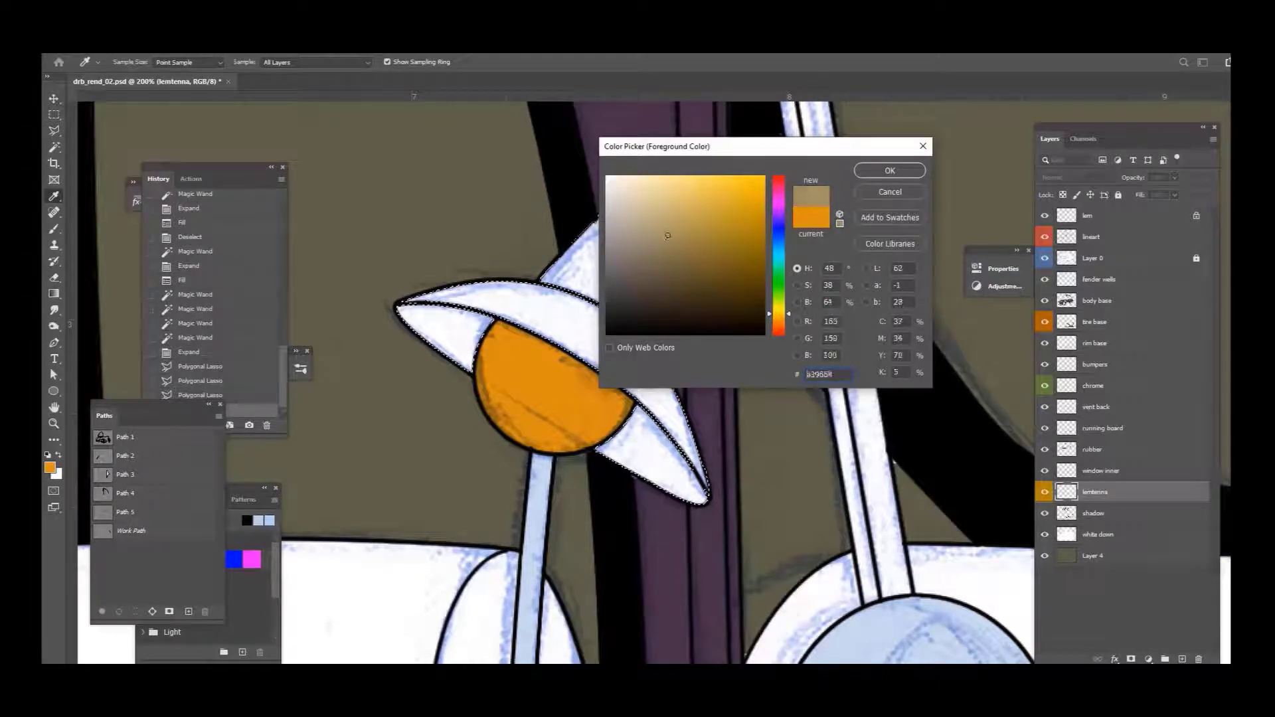
key("Return")
key("alt+BackSpace")
key("l")
key("ctrl+0")
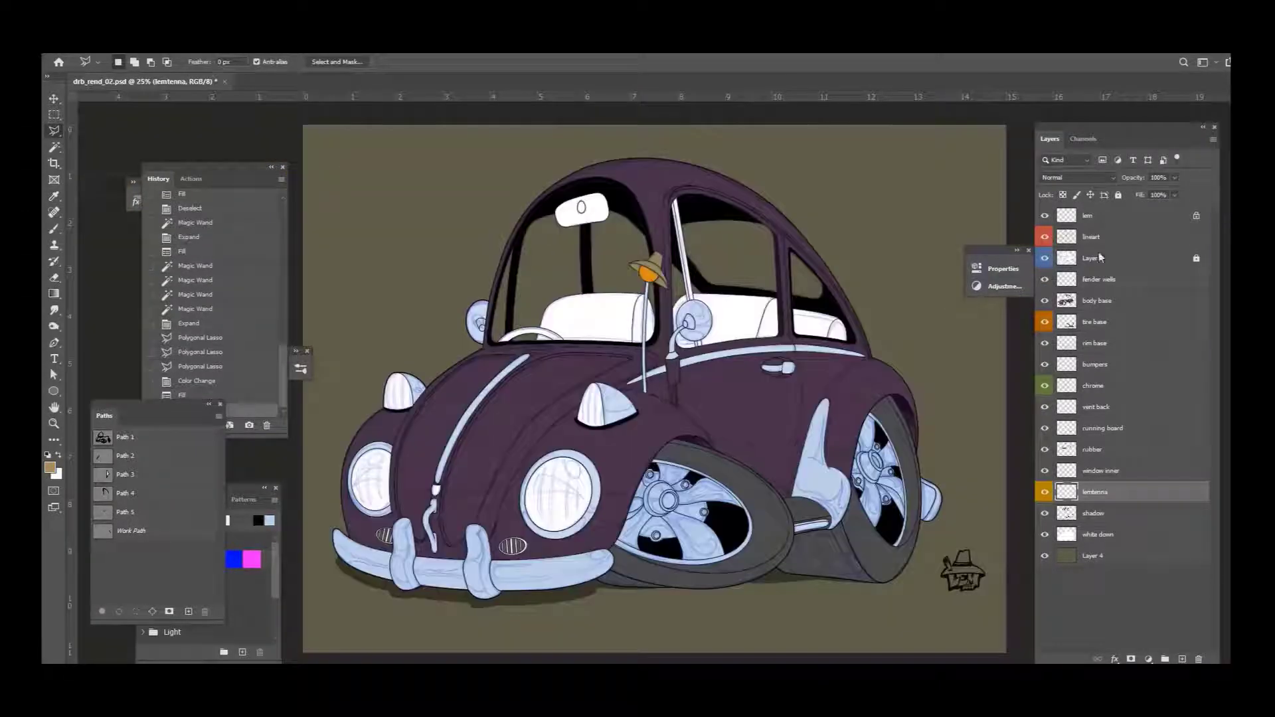
key("ctrl+d")
Step: Add a layer named "lenses" above the fender wells and fill both turn-signal lenses dark orange on it
left_click(1181, 658)
double_click(1092, 279)
type("lenses")
left_click(1091, 237)
left_click(398, 391)
key("i")
left_click(49, 467)
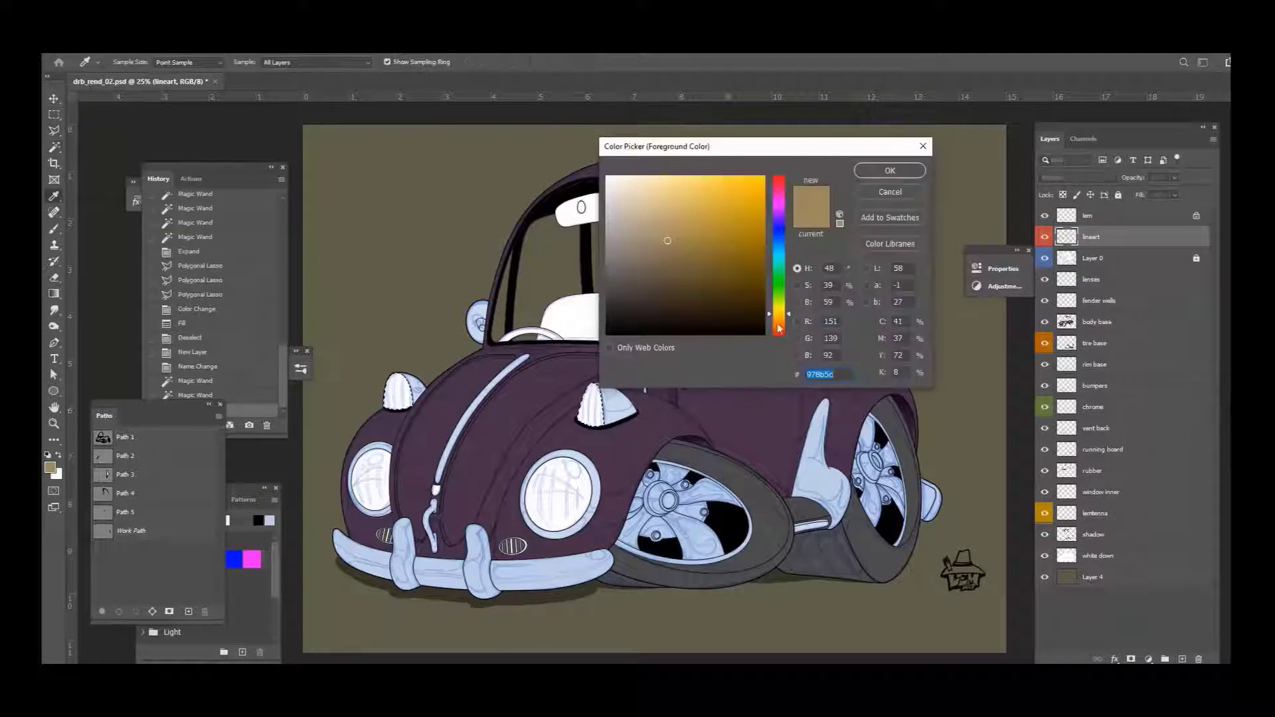
left_click(780, 328)
key("Return")
key("alt+BackSpace")
key("ctrl+d")
Step: Try to select the white seat areas behind the windows from the lineart with the Magic Wand
key("w")
left_click(647, 323)
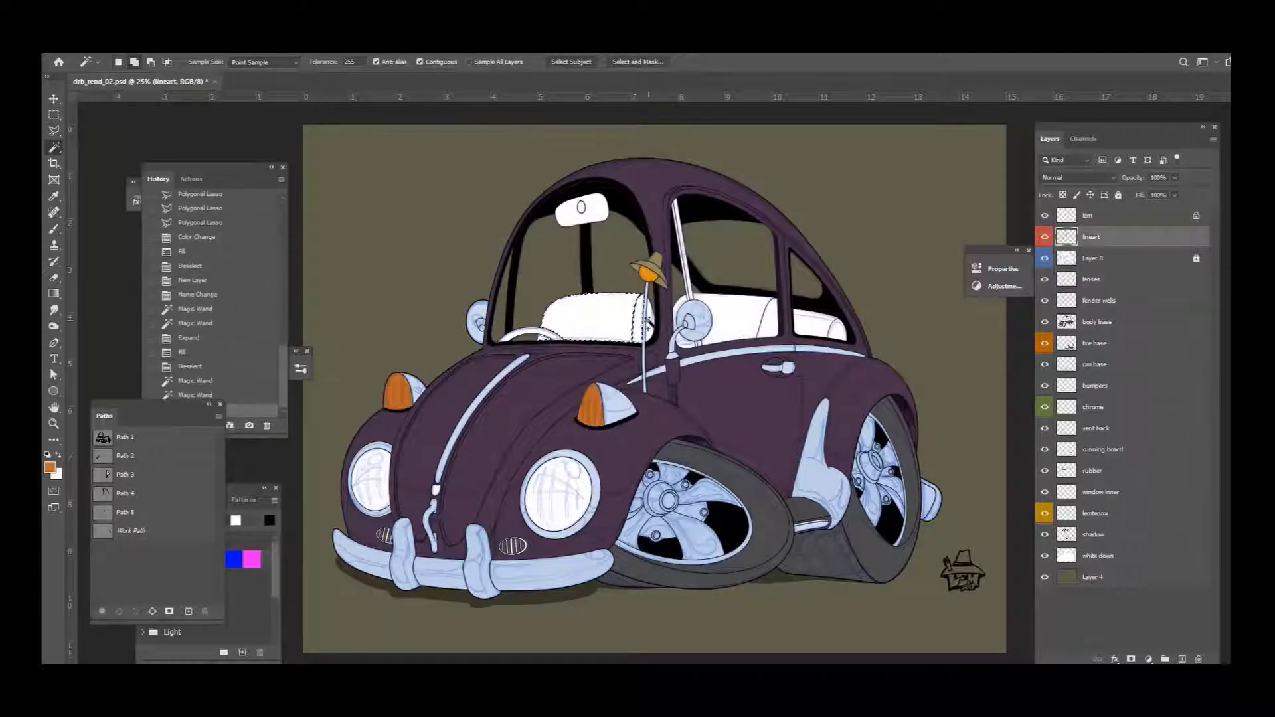
Step: Trace a curve under the side mirror with the Pen tool and stroke it in black on a new layer
scroll(648, 323, "up", 3)
key("b")
key("d")
scroll(698, 321, "up", 2)
scroll(577, 548, "down", 1)
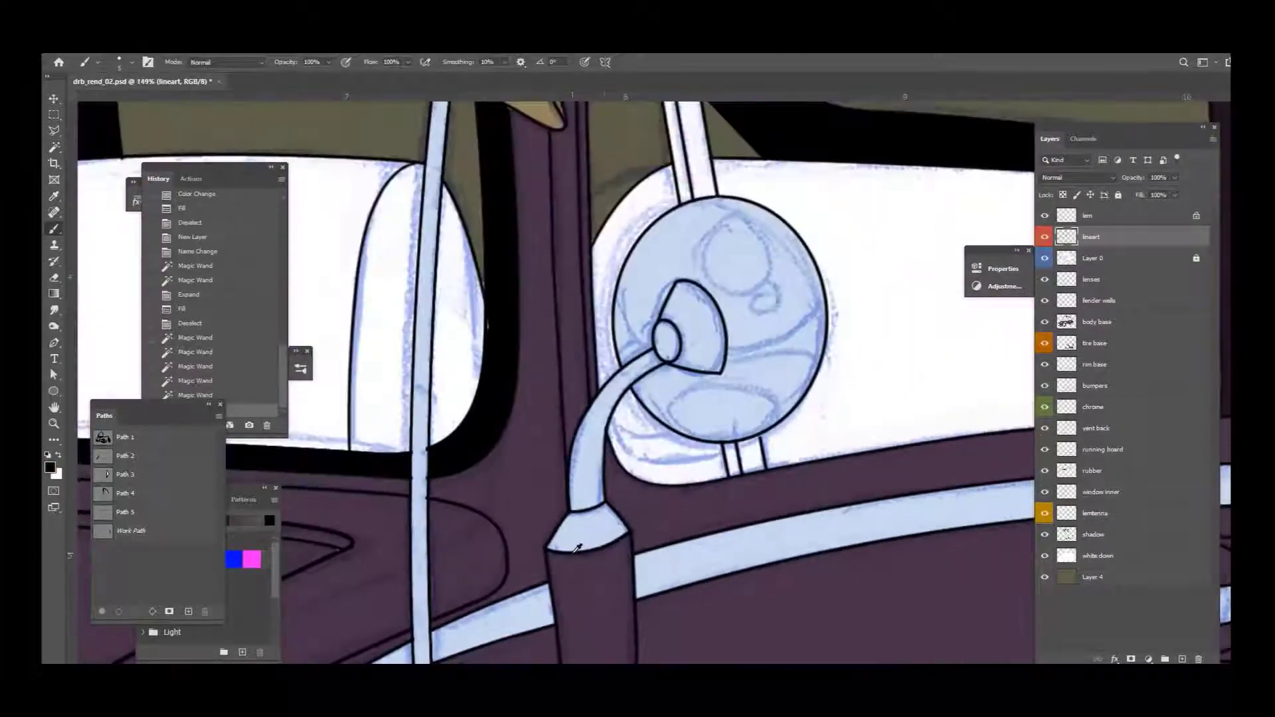
key("p")
scroll(577, 549, "up", 2)
scroll(577, 548, "right", 2)
left_click(512, 458)
left_click(546, 560)
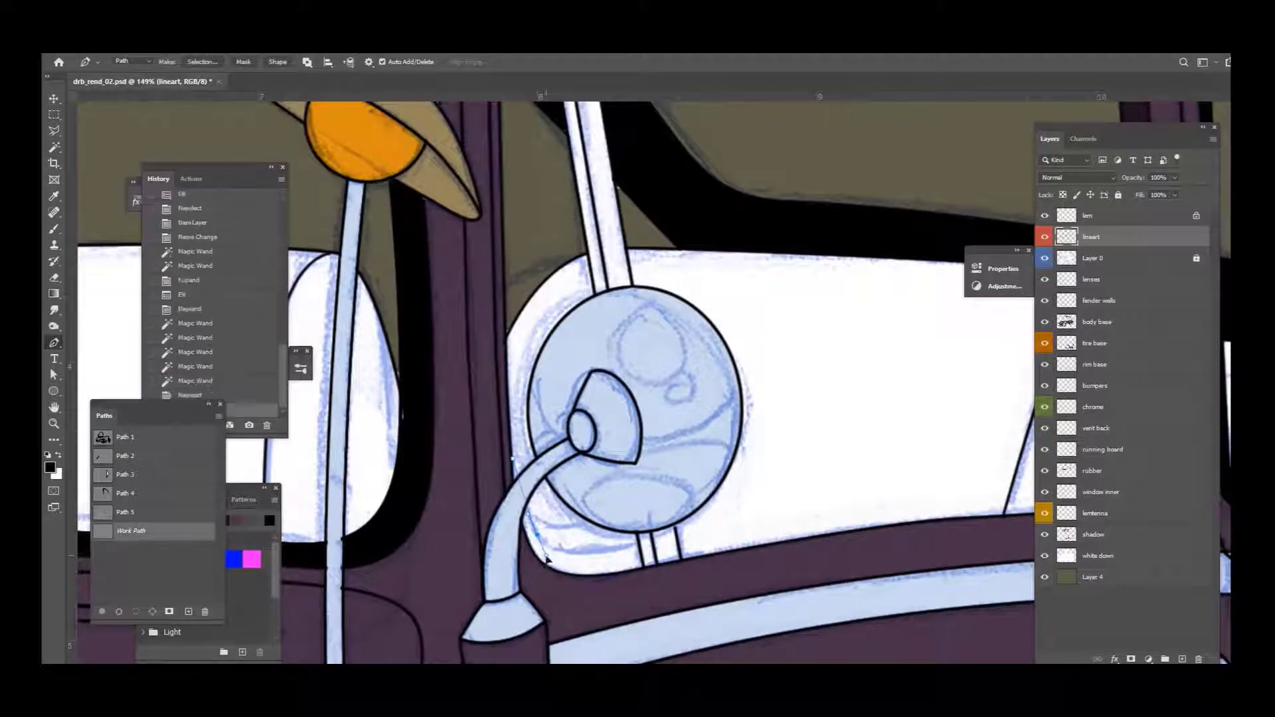
left_click(624, 556)
key("b")
key("ctrl+shift+alt+n")
key("Return")
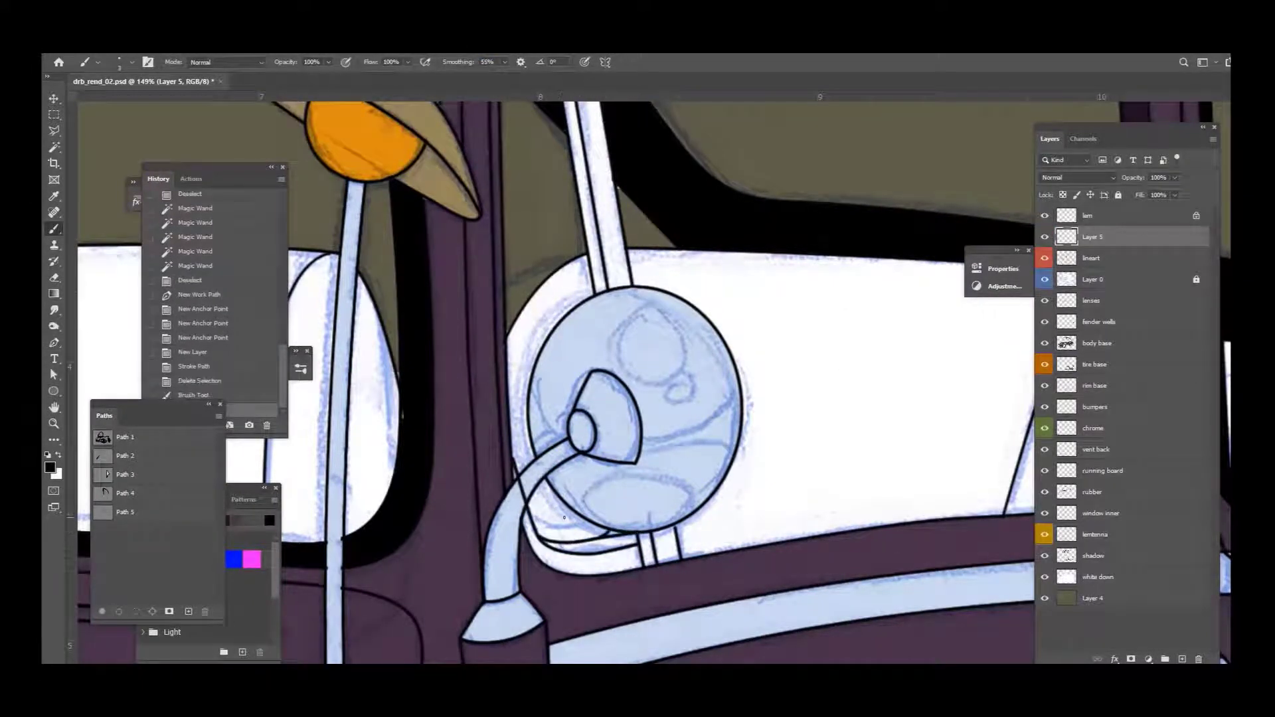
Step: Merge the mirror curve into the lineart layer and fill the strip below it with the mirror's light blue
key("ctrl+plus")
key("ctrl+e")
key("l")
left_click_drag(637, 627, 469, 495)
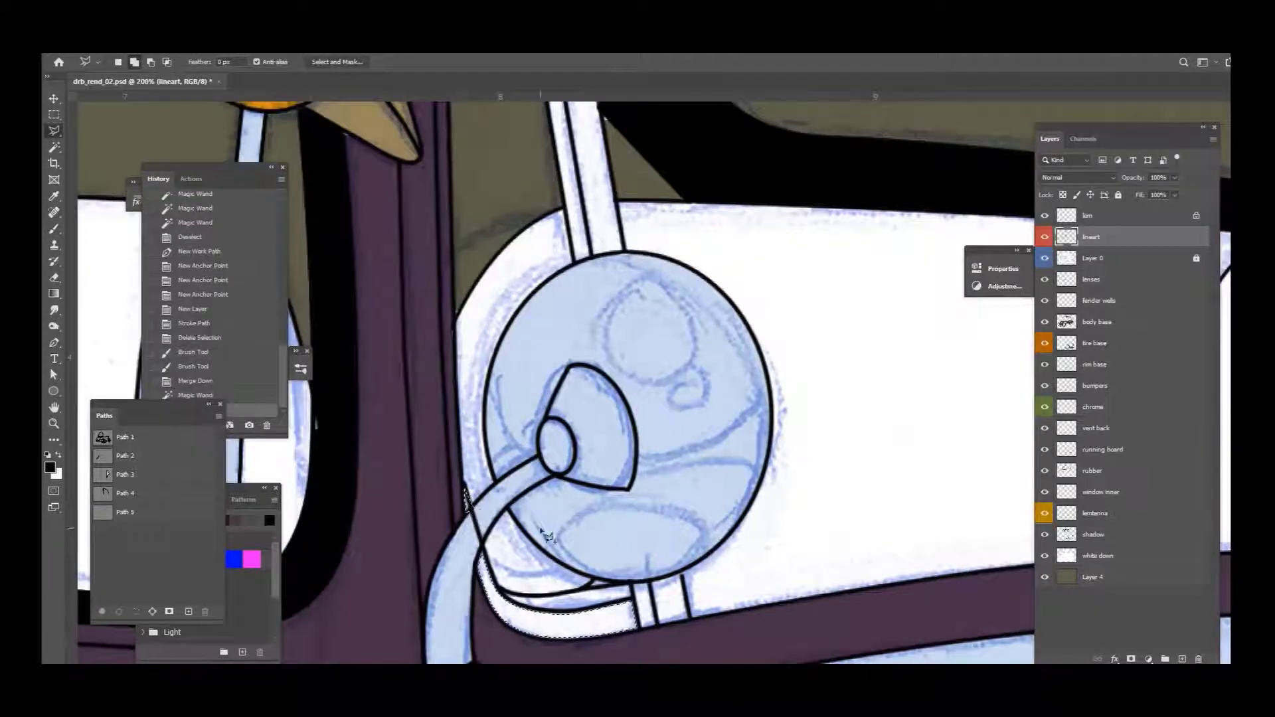
key("b")
left_click(546, 537, "alt")
key("alt+BackSpace")
key("ctrl+d")
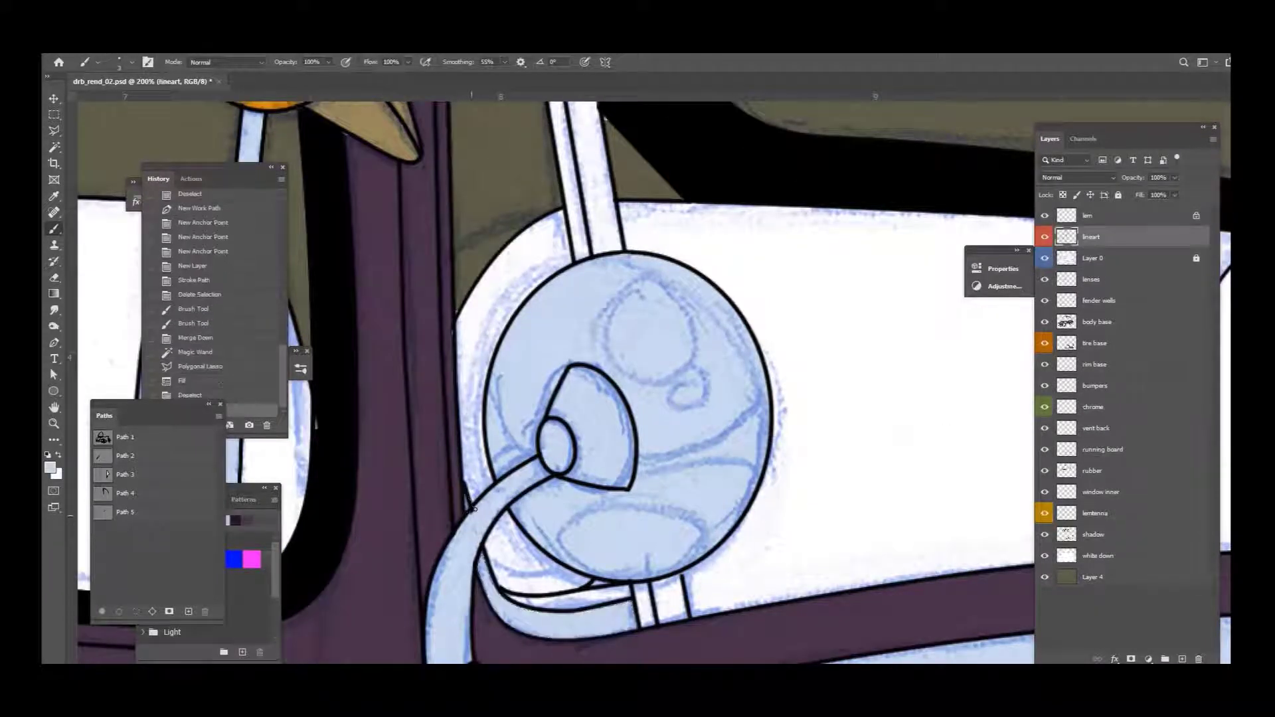
Step: Fill the leftover gap along the strip under the side mirror with the same light blue
mouse_move(473, 508)
left_mouse_down()
mouse_move(507, 488)
mouse_move(612, 606)
left_mouse_up()
key("l")
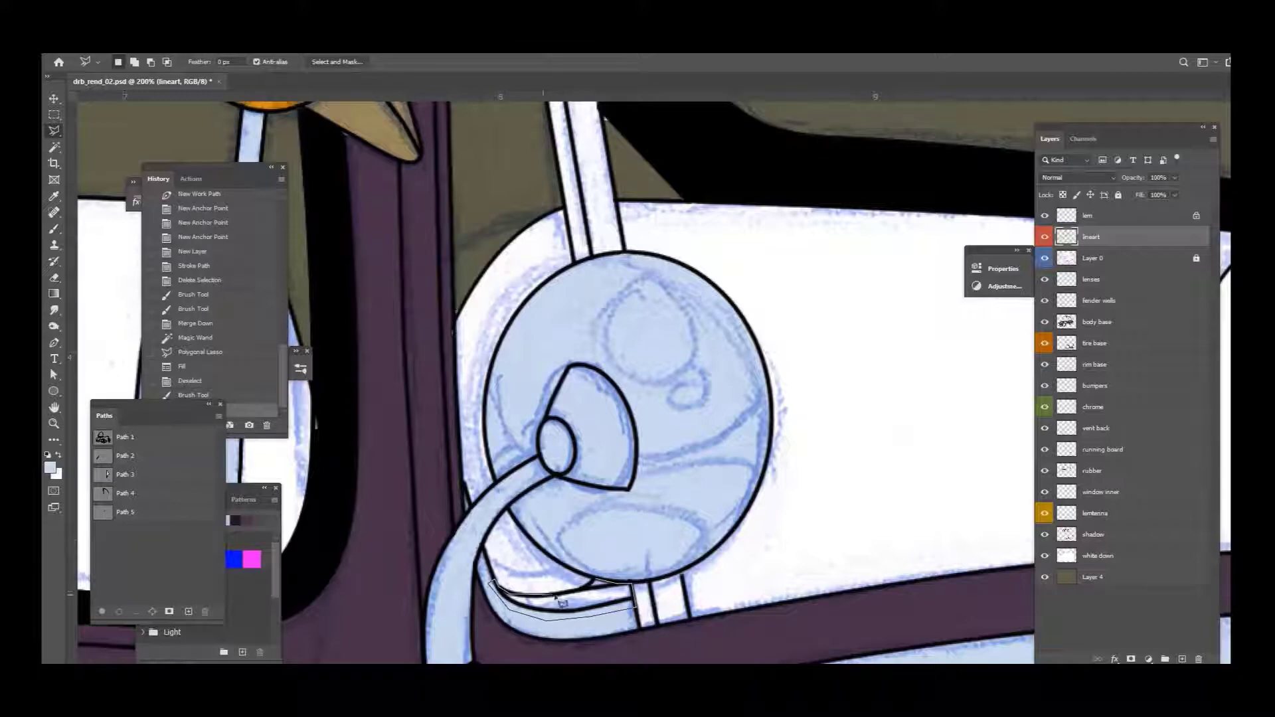
left_click(601, 589)
key("alt+BackSpace")
key("ctrl+d")
Step: Try to select the seat areas on both sides of the windshield pillar, including those around the side mirror
key("ctrl+minus")
key("ctrl+minus")
key("ctrl+minus")
key("ctrl+minus")
key("w")
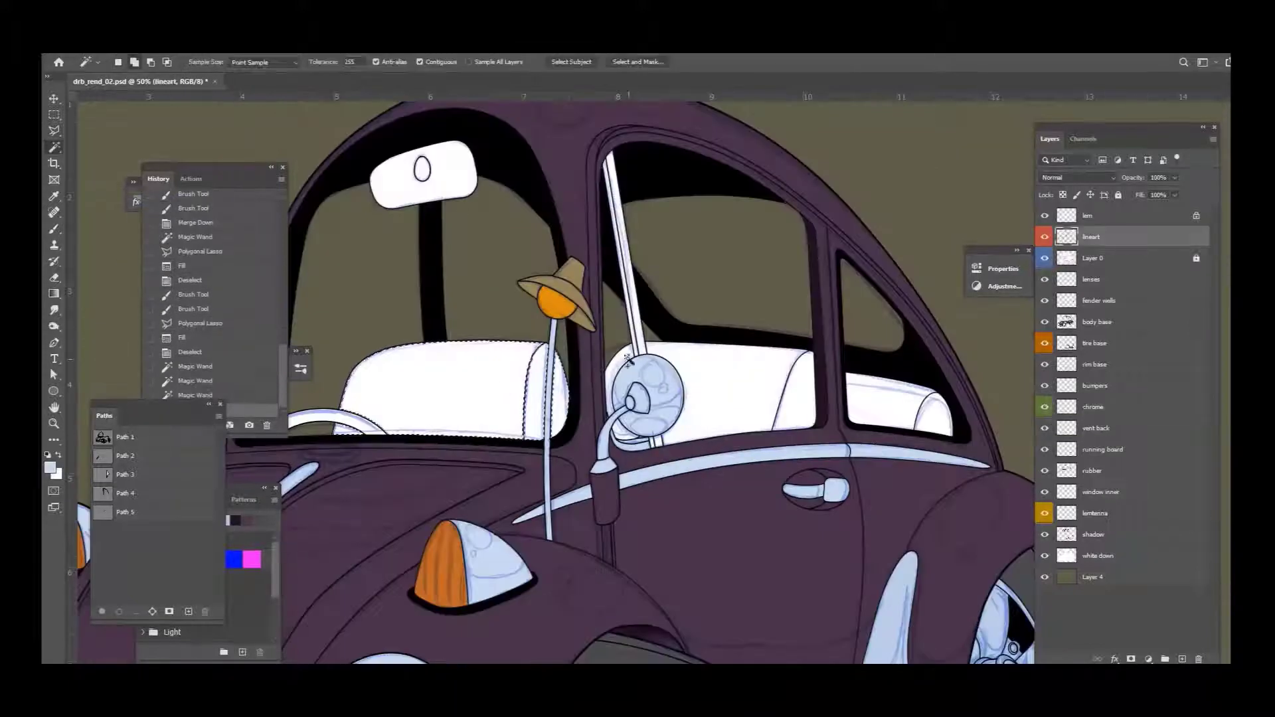
left_click(726, 407, "shift")
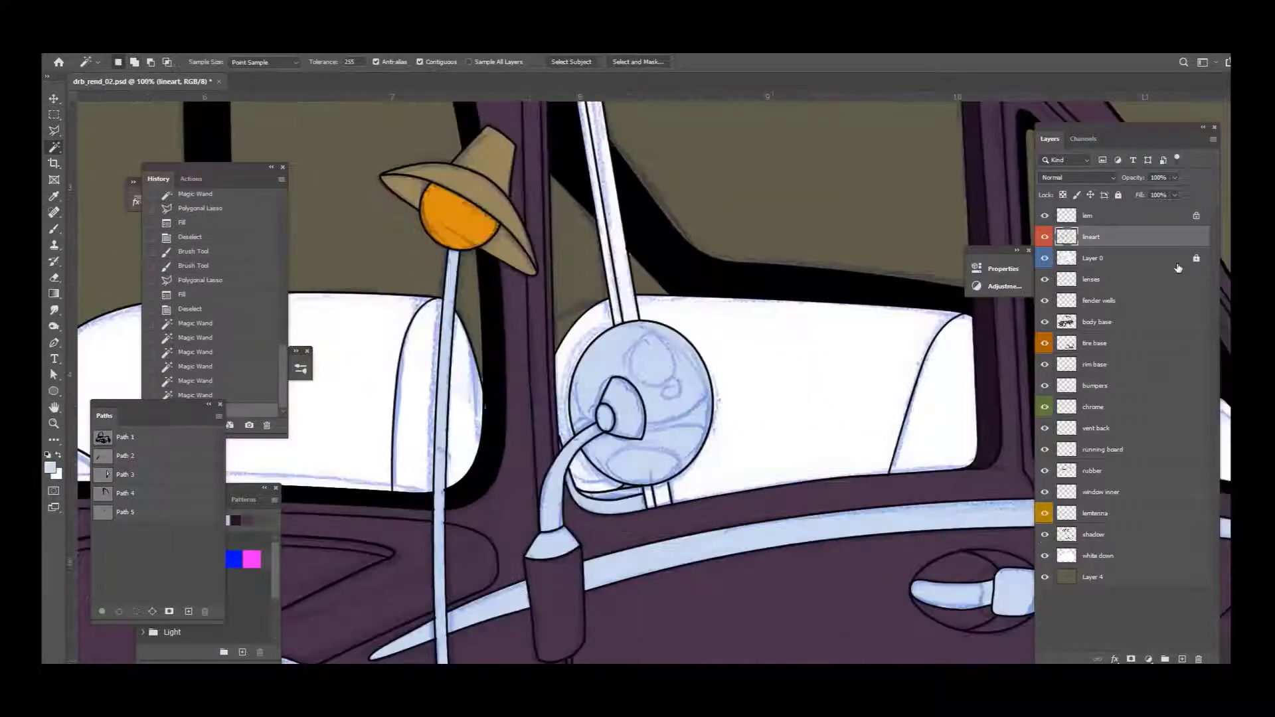
Step: Undo the curve stroke, the layer merge and the light blue fills made under the side mirror
key("ctrl+plus")
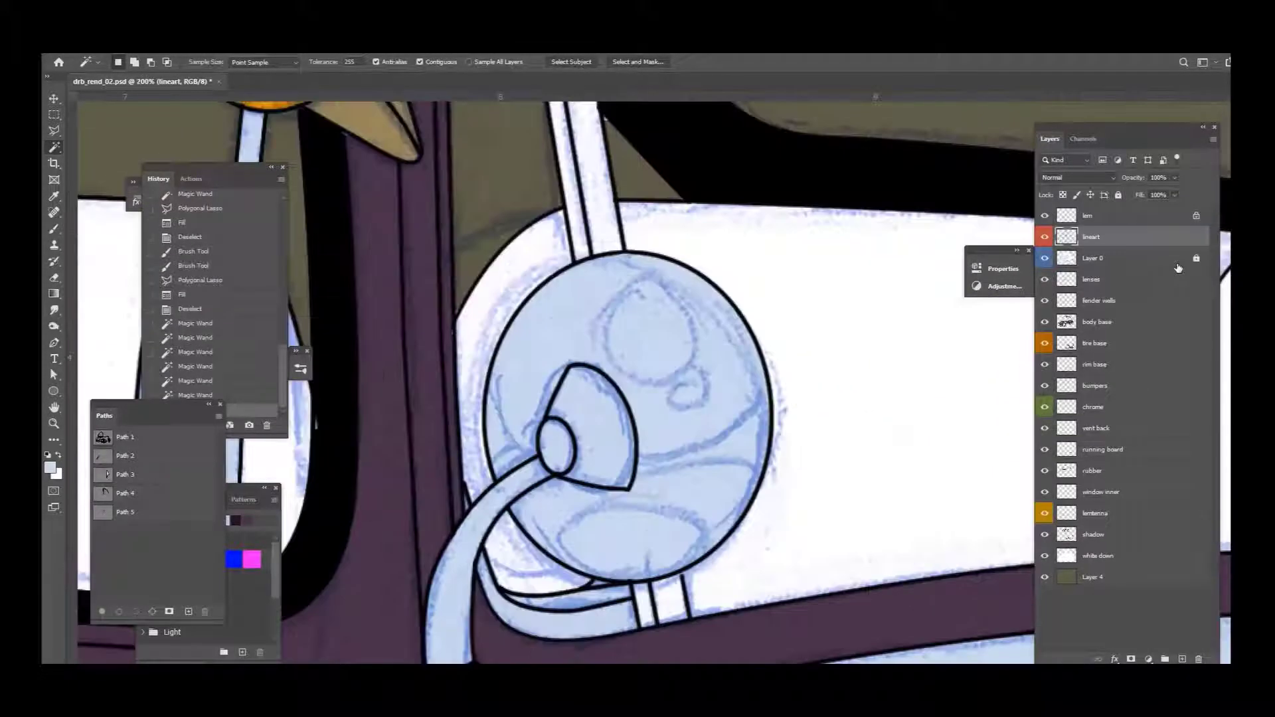
key("ctrl+alt+z")
Step: On the lineart layer, erase the lines of the slanted divider bar in the side window above and below the mirror
left_click(1177, 268)
key("e")
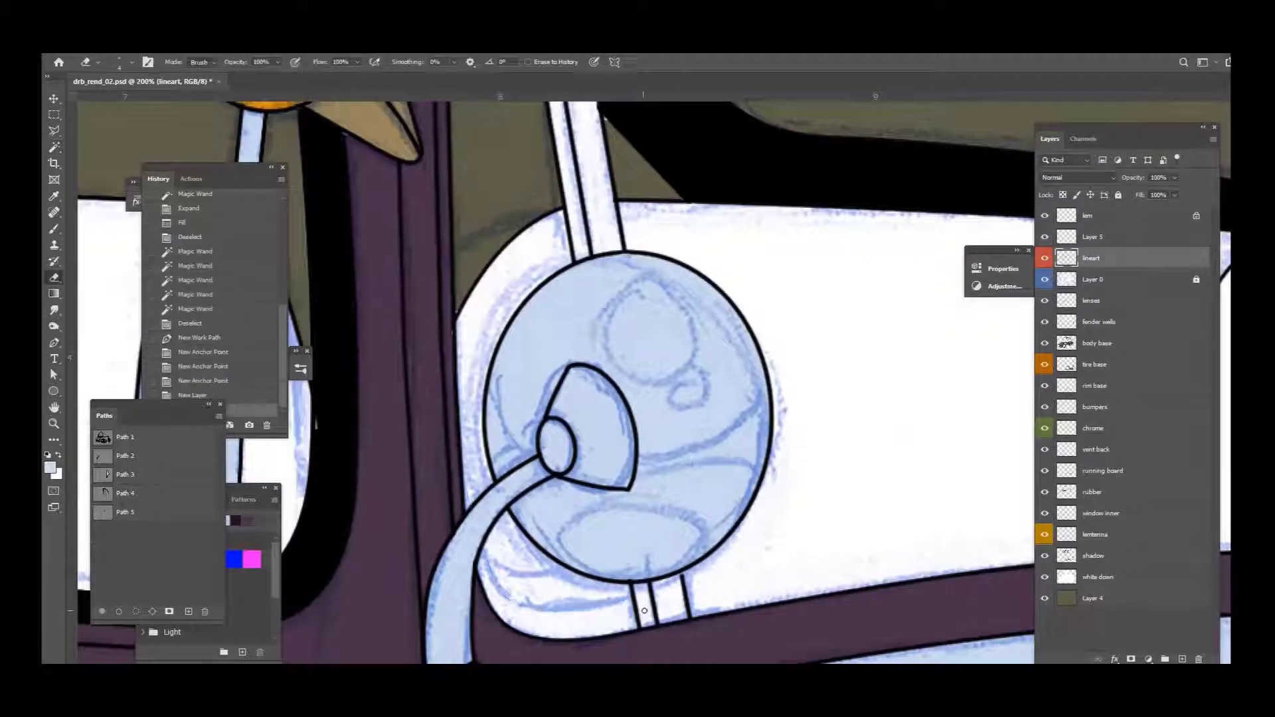
scroll(767, 484, "up", 5)
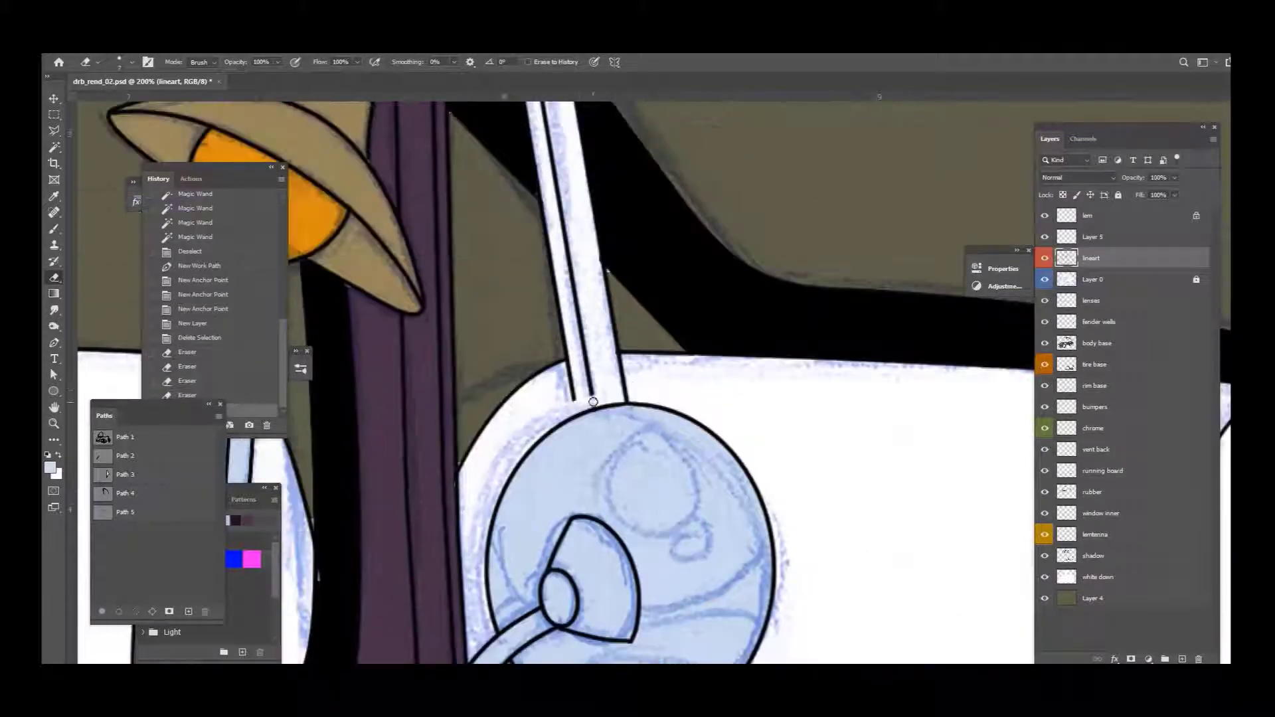
left_click_drag(568, 403, 589, 362)
scroll(618, 515, "up", 4)
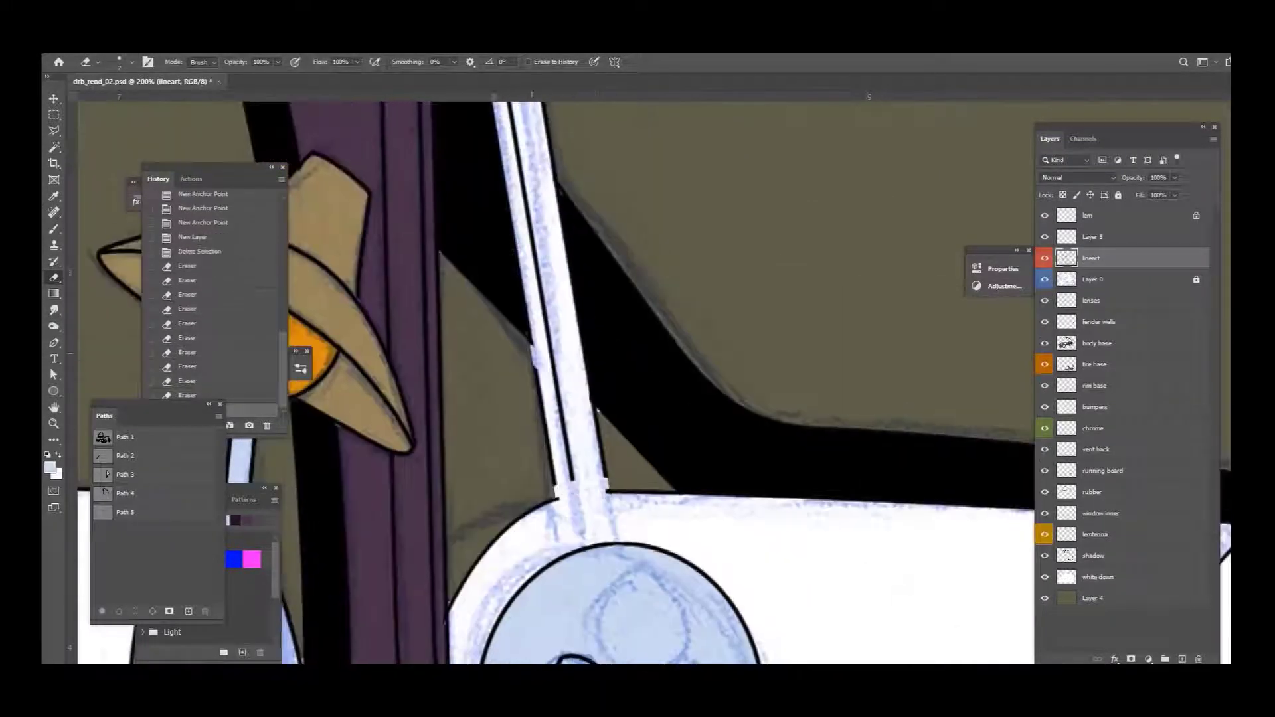
scroll(591, 448, "up", 8)
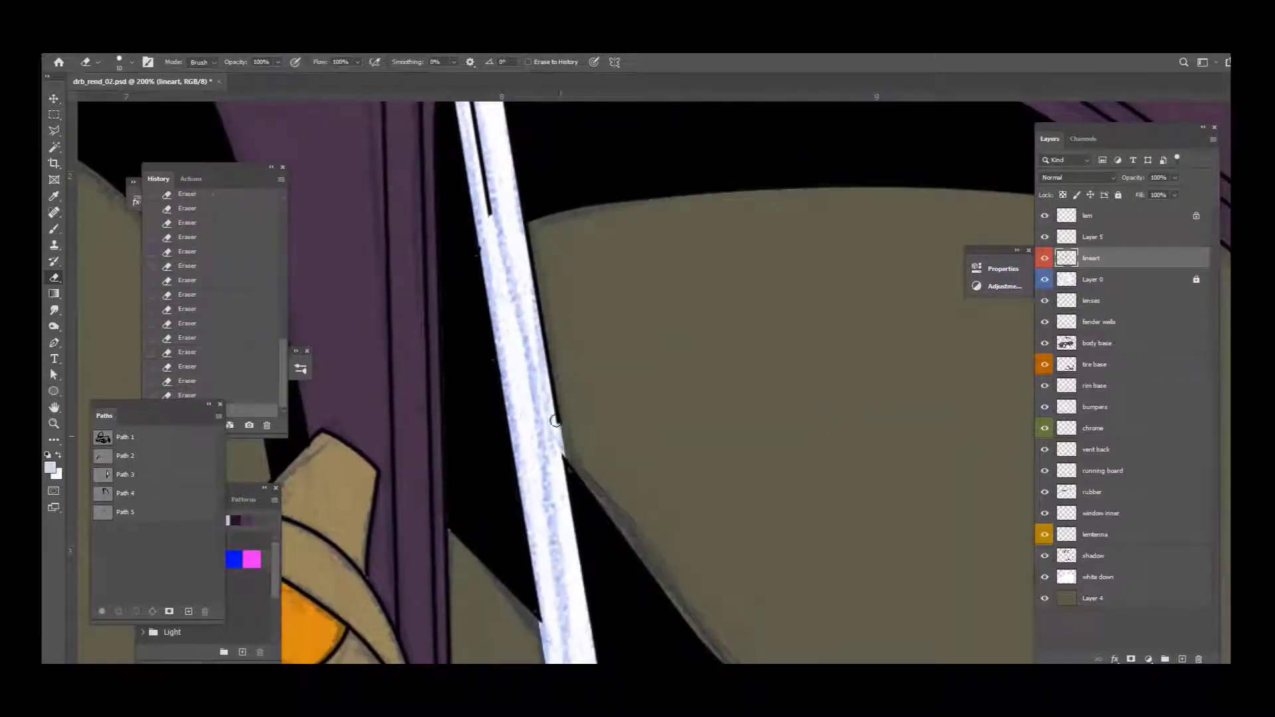
Step: With the shadow layer hidden, trace a curve for the rear window's upper corner beside the far windshield pillar and stroke it black
scroll(598, 445, "up", 8)
scroll(828, 512, "left", 6)
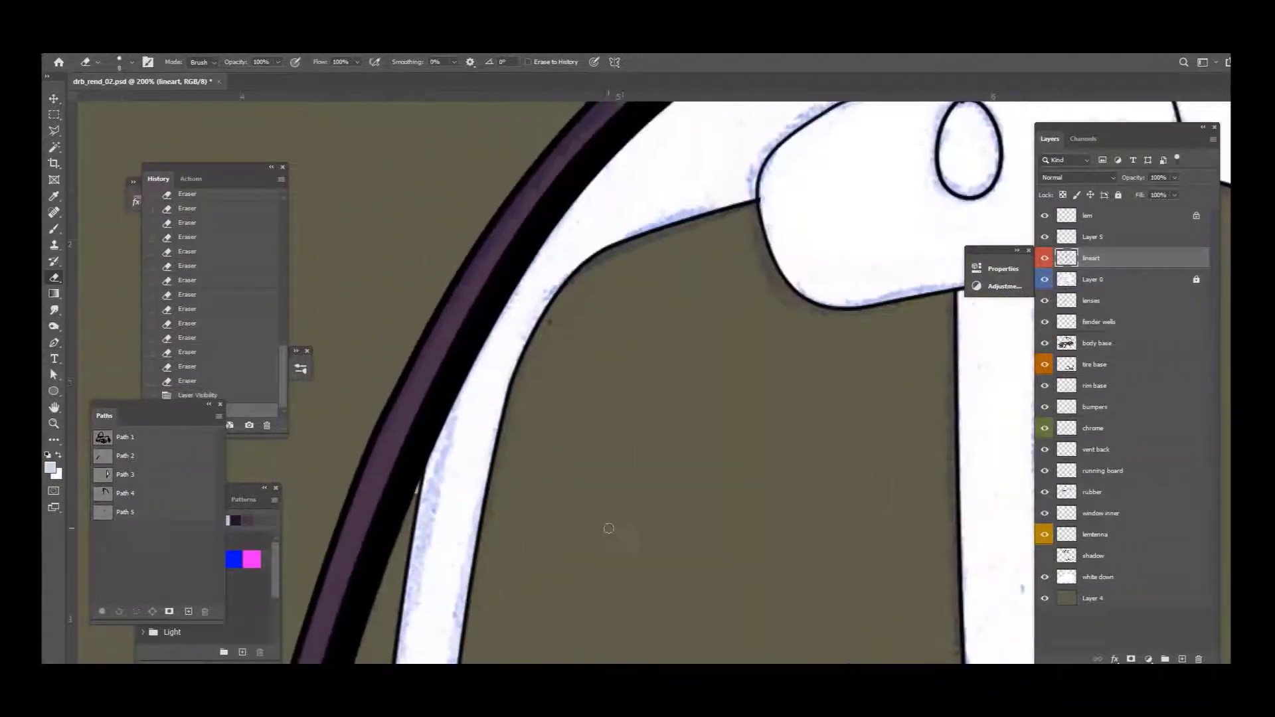
left_click(478, 379)
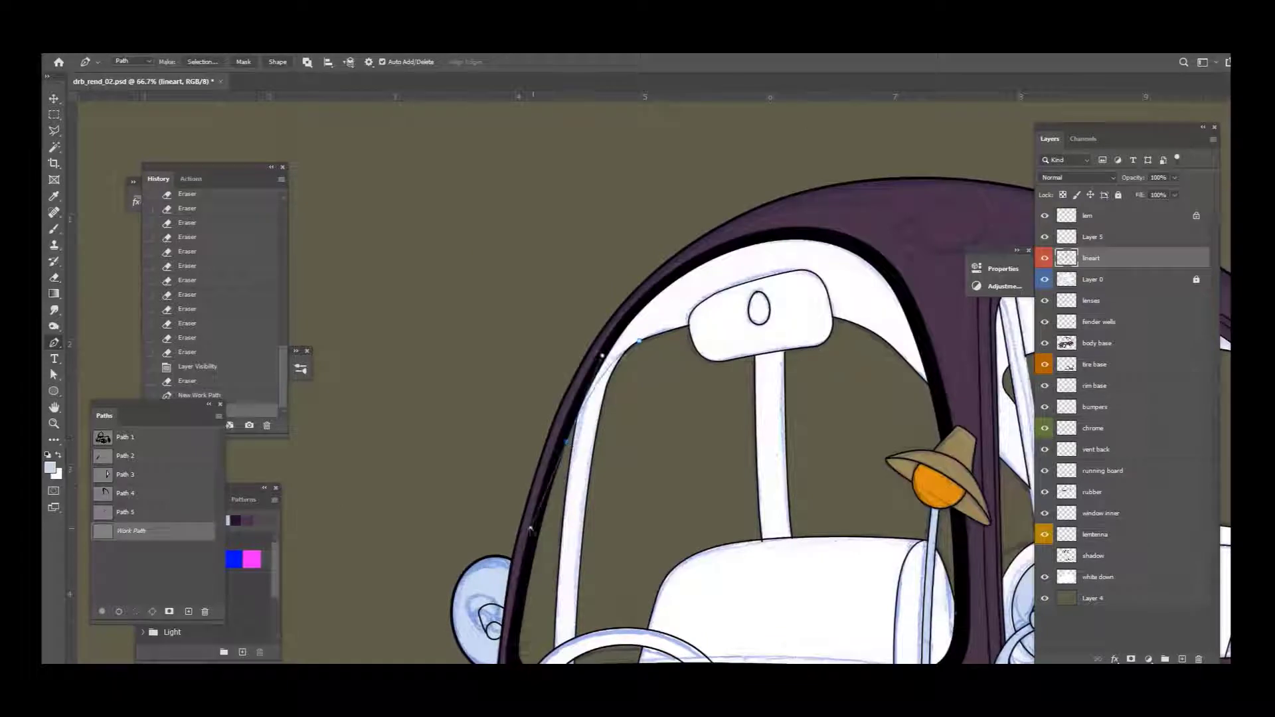
key("Delete")
key("ctrl+plus")
key("ctrl+plus")
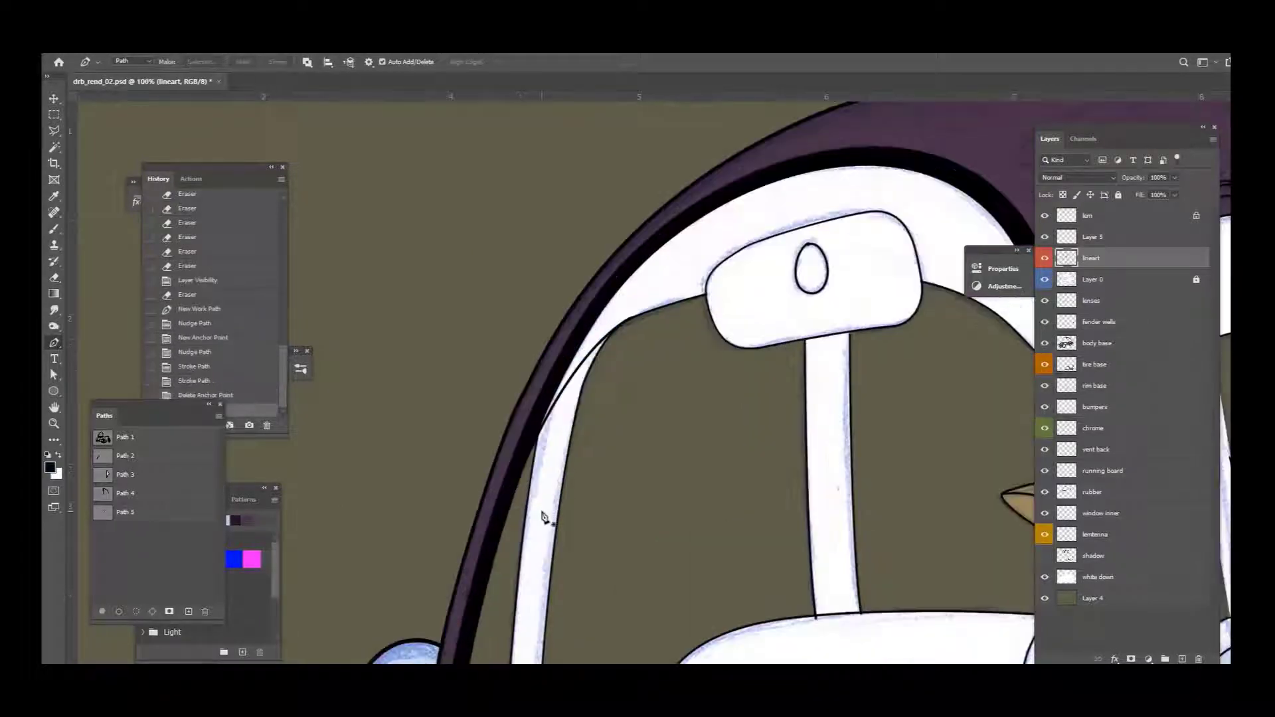
Step: Erase the old lines of the far interior bar from the new corner curve down to the steering wheel
key("e")
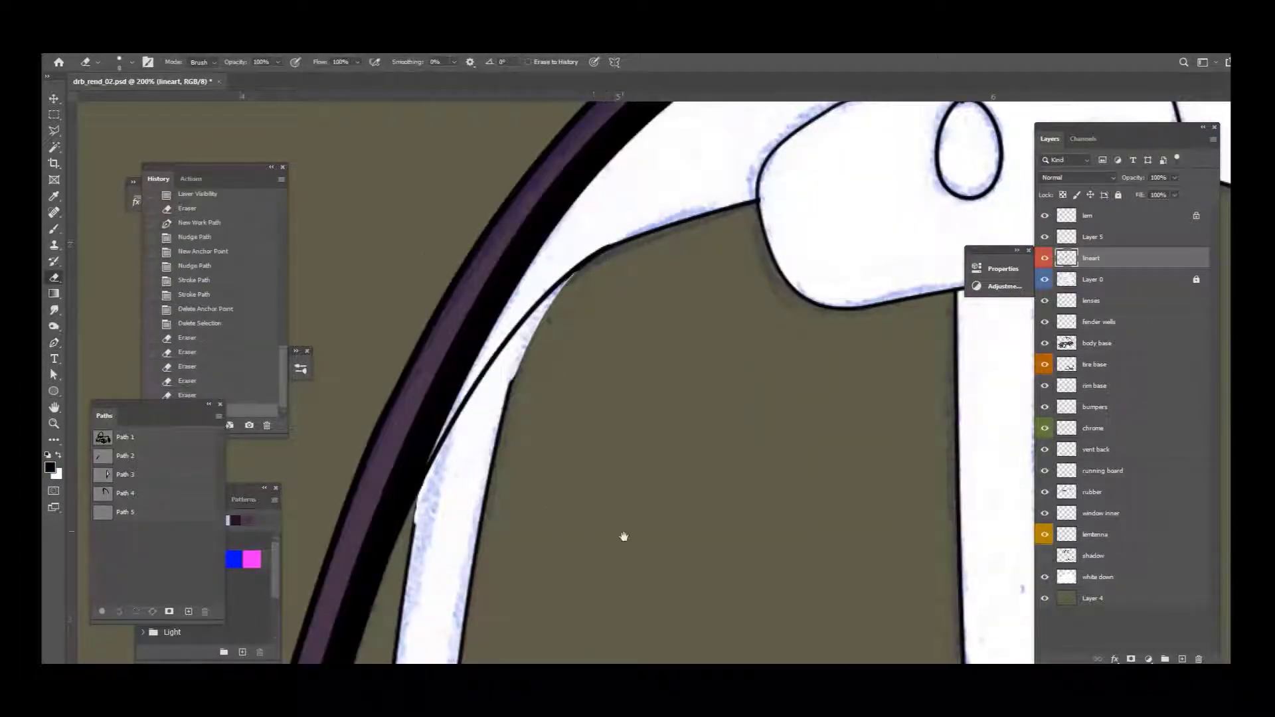
left_click_drag(623, 537, 681, 347)
left_click_drag(572, 184, 562, 231)
mouse_move(458, 432)
left_mouse_down()
mouse_move(526, 414)
mouse_move(672, 250)
left_mouse_up()
left_click_drag(581, 225, 558, 475)
left_click_drag(558, 474, 644, 387)
scroll(608, 522, "down", 3)
left_click_drag(614, 435, 614, 348)
left_click_drag(551, 465, 551, 393)
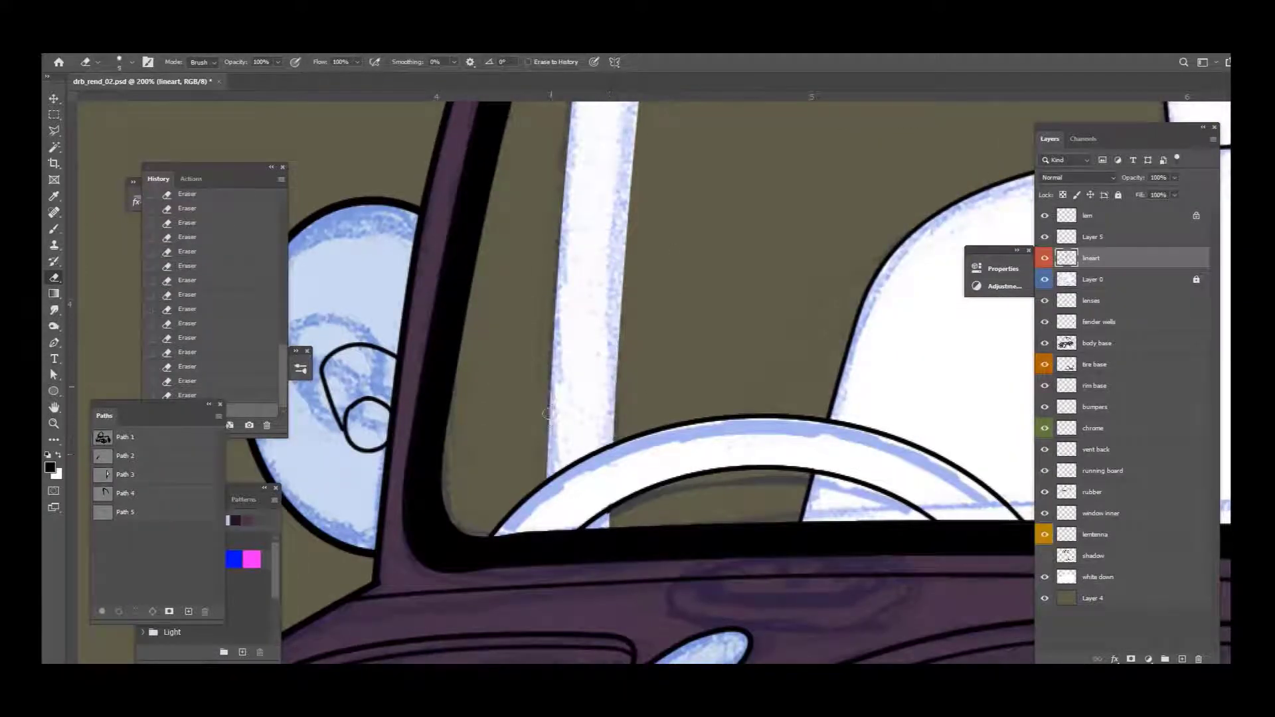
Step: Select and expand the rear-window opening seen through the windshield, then clear it from the white base, shadow and unlocked Layer 0
key("ctrl+0")
key("w")
left_click(664, 368)
key("F5")
key("F5")
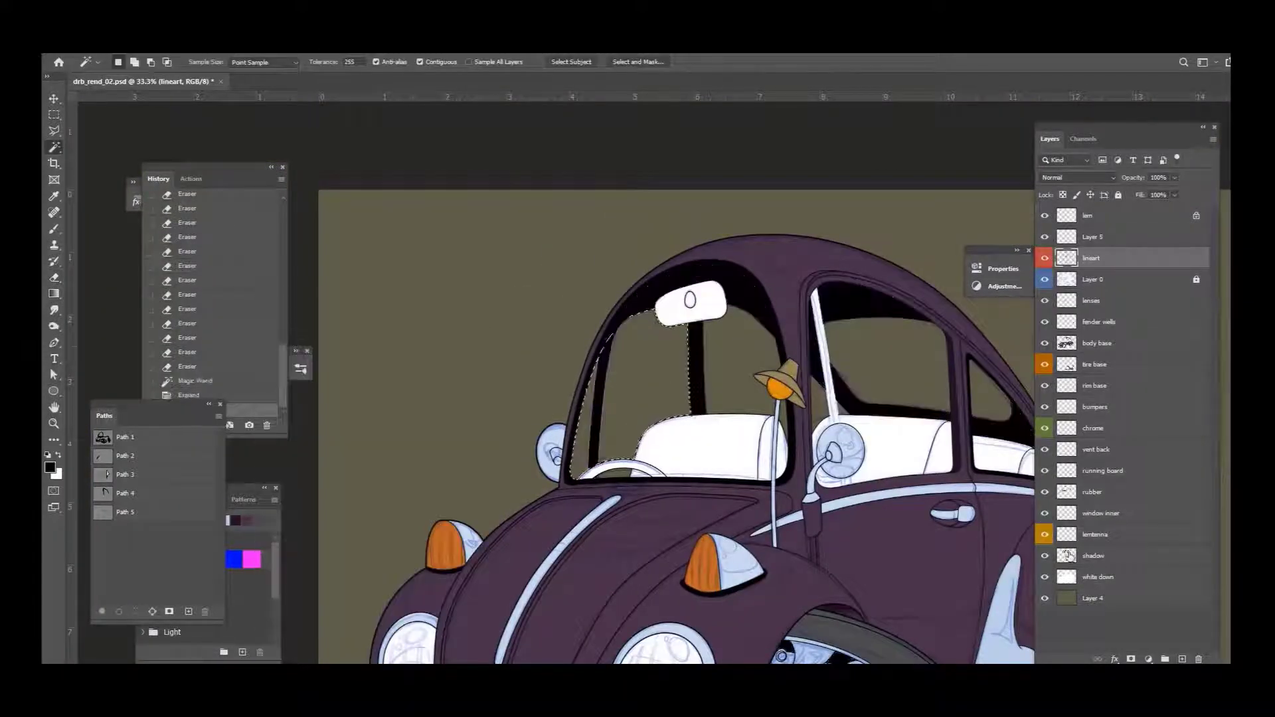
left_click(1045, 556)
left_click(1093, 278)
key("Delete")
key("ctrl+d")
key("ctrl+slash")
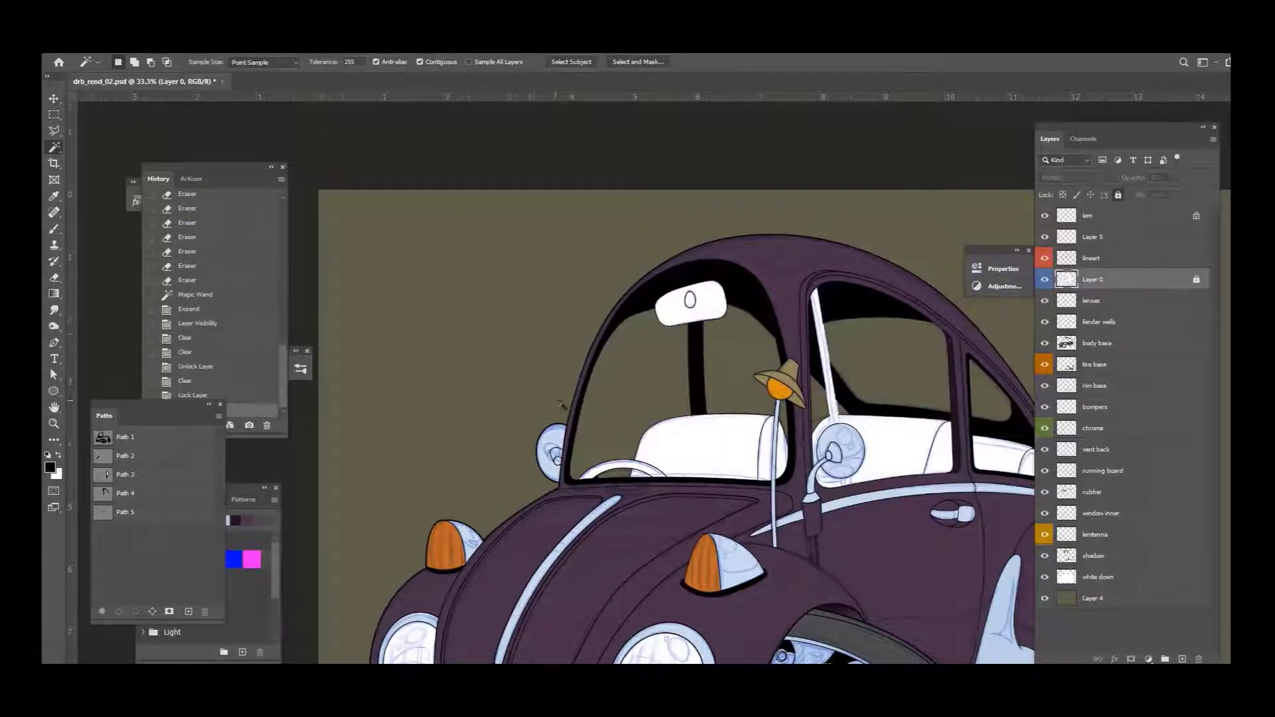
Step: Hide the shadow layer and erase the remaining divider bar lines in the side window on the lineart layer
key("z")
left_click_drag(1022, 396, 1081, 281)
left_click(598, 371)
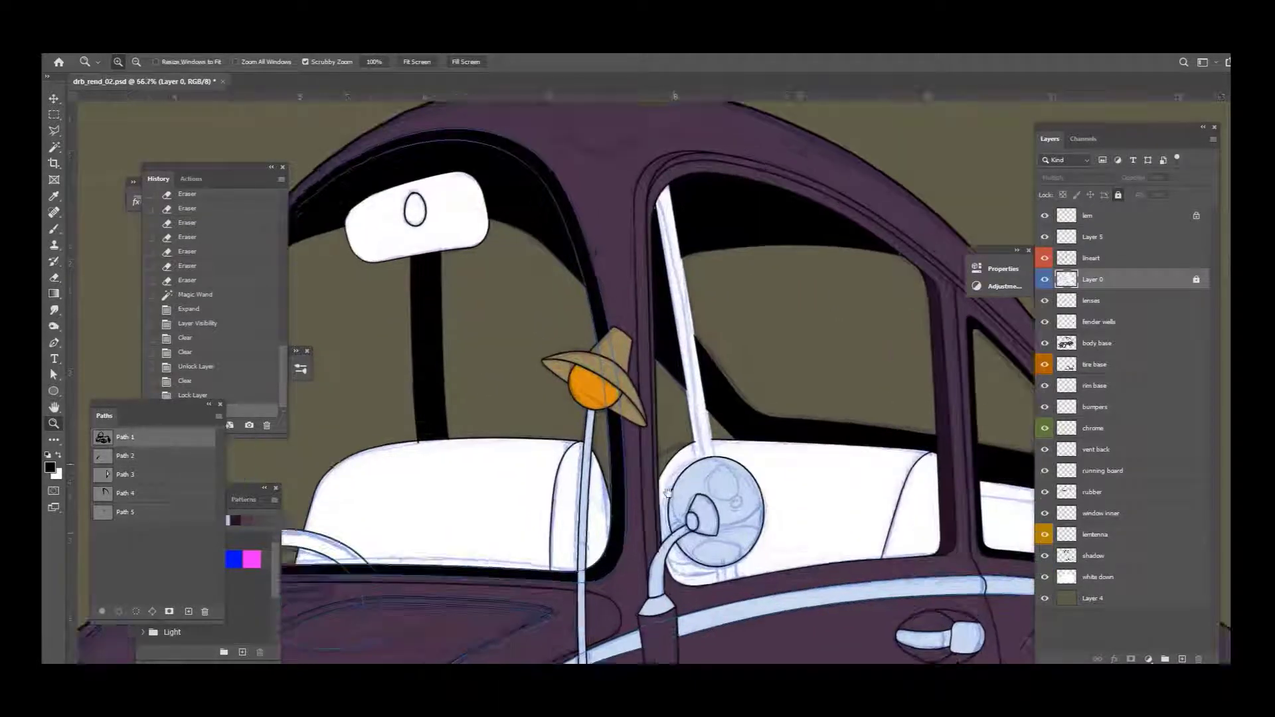
left_click(598, 372)
left_click(1045, 556)
left_click(1091, 258)
key("e")
left_click_drag(587, 442, 604, 538)
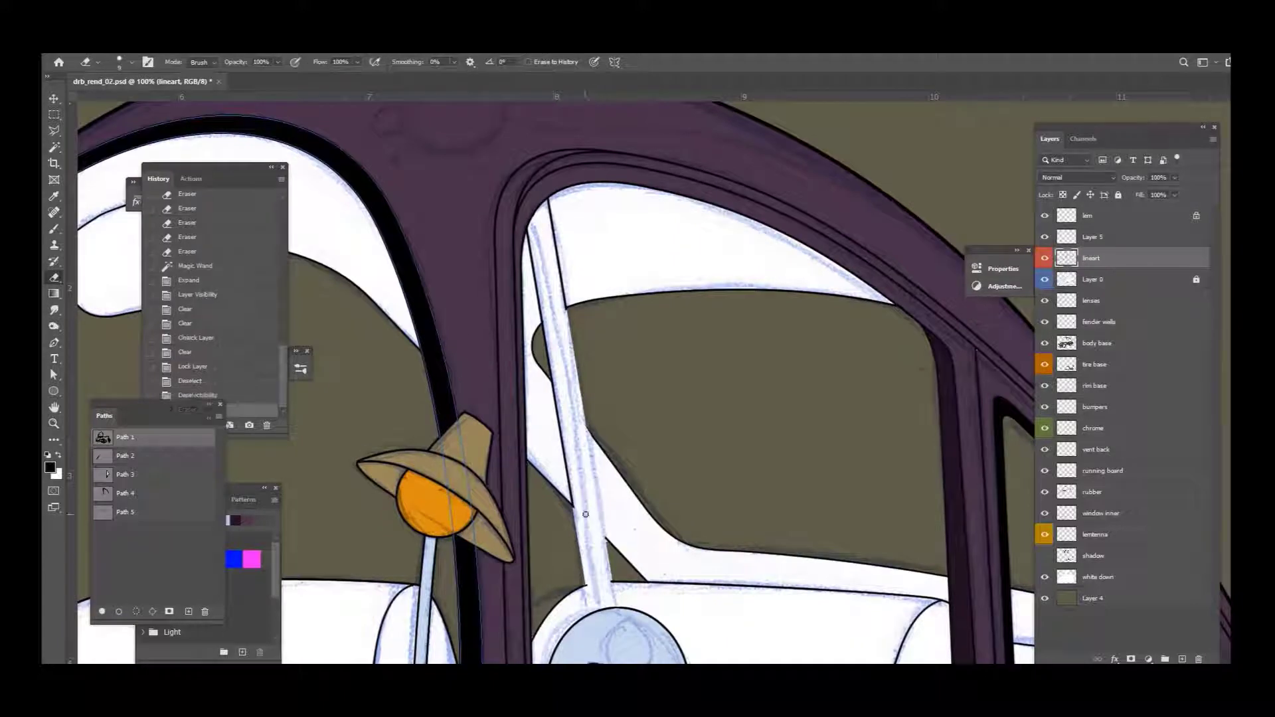
left_click_drag(577, 493, 544, 345)
left_click_drag(570, 327, 565, 304)
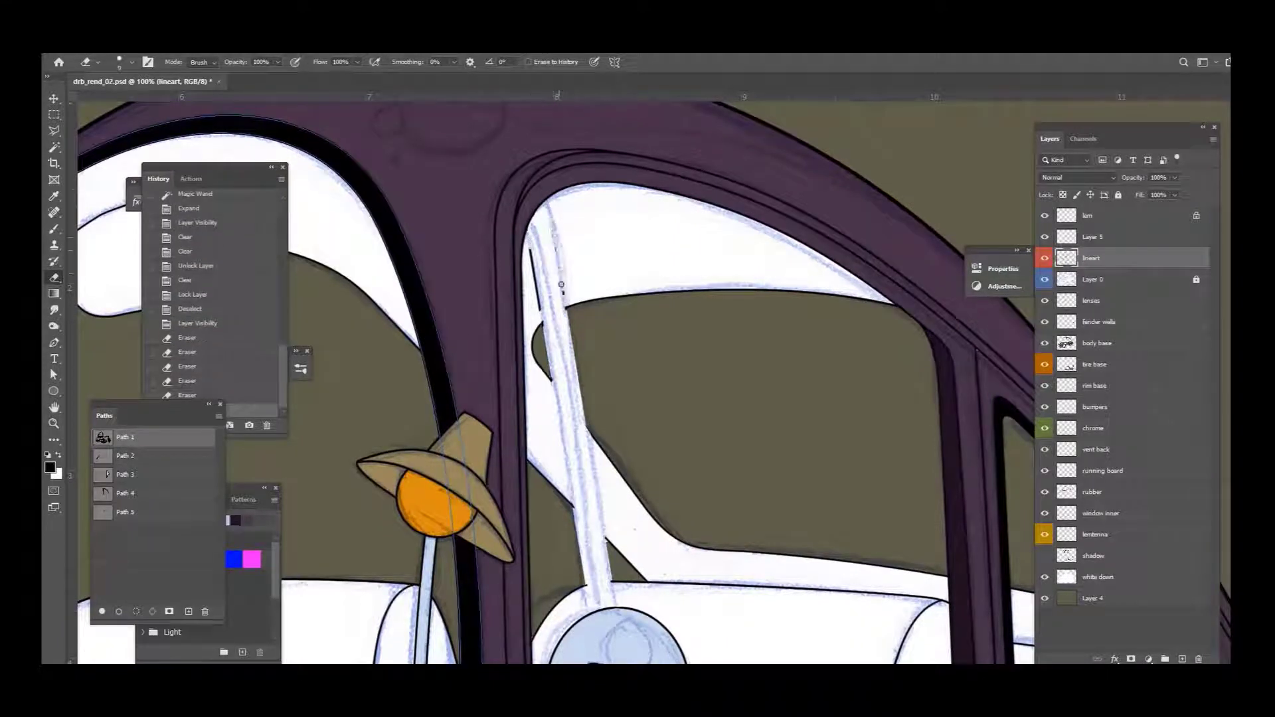
left_click_drag(533, 251, 543, 306)
Step: Trace the far window's rounded front corner, stroke it black on a new layer, and erase the leftover lines there from the lineart
key("p")
left_click(534, 335)
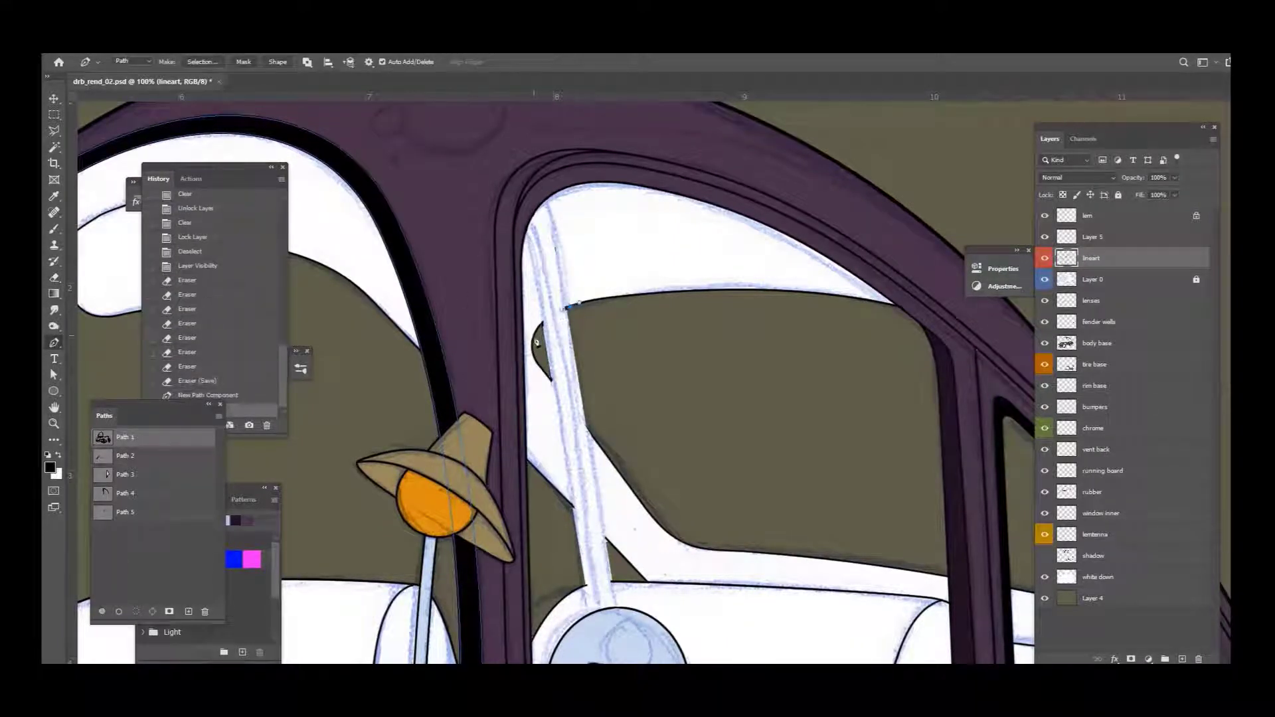
left_click(548, 376)
left_click(601, 449)
key("ctrl+plus")
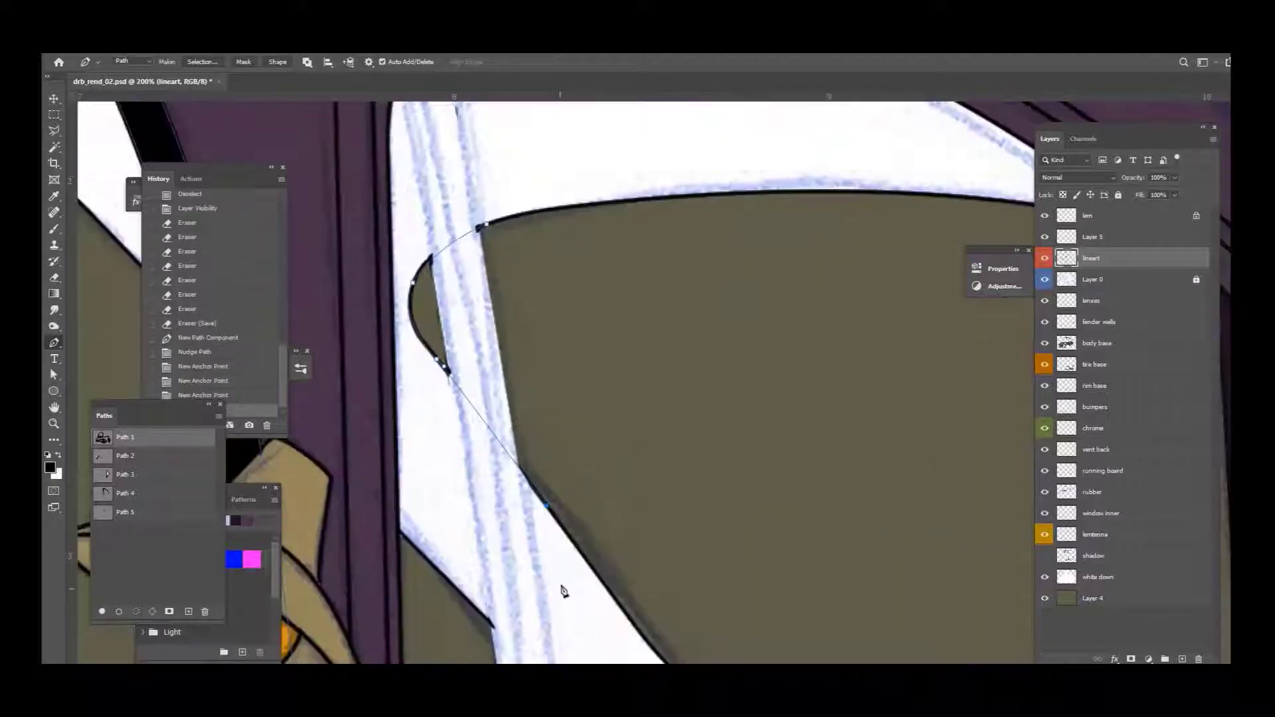
key("ctrl+shift+alt+n")
key("Return")
key("Return")
key("e")
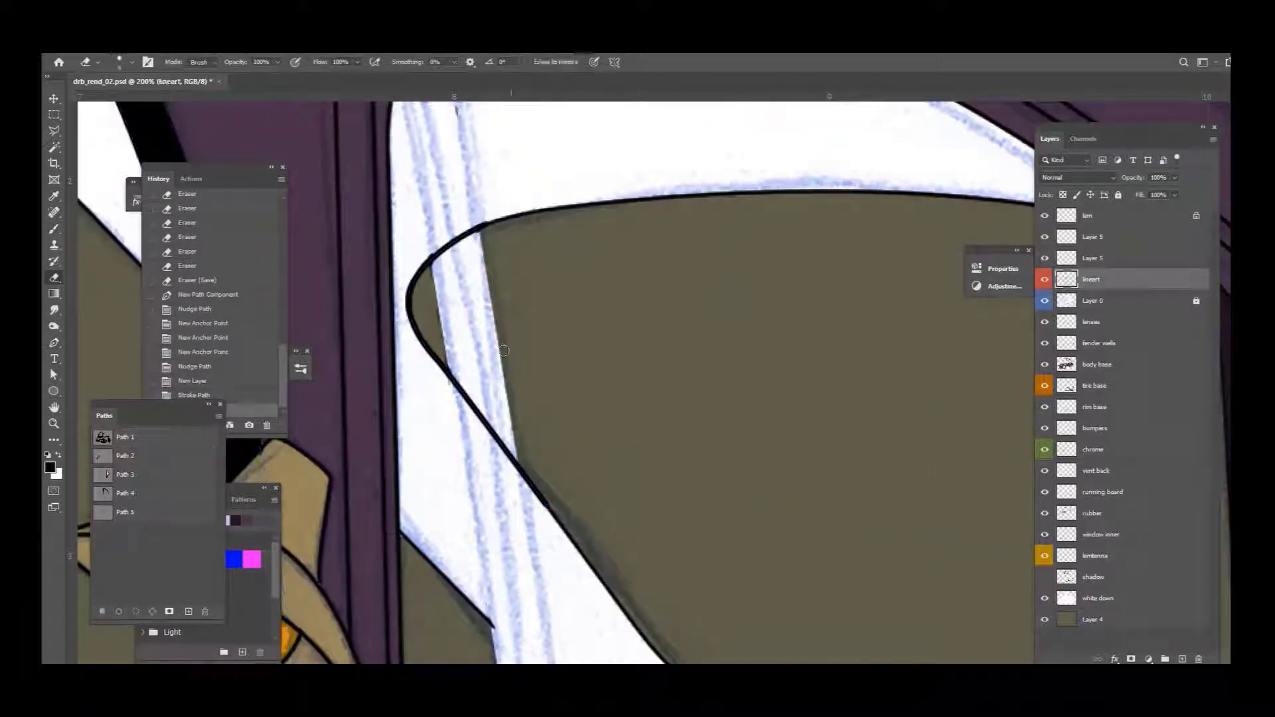
key("alt+bracketleft")
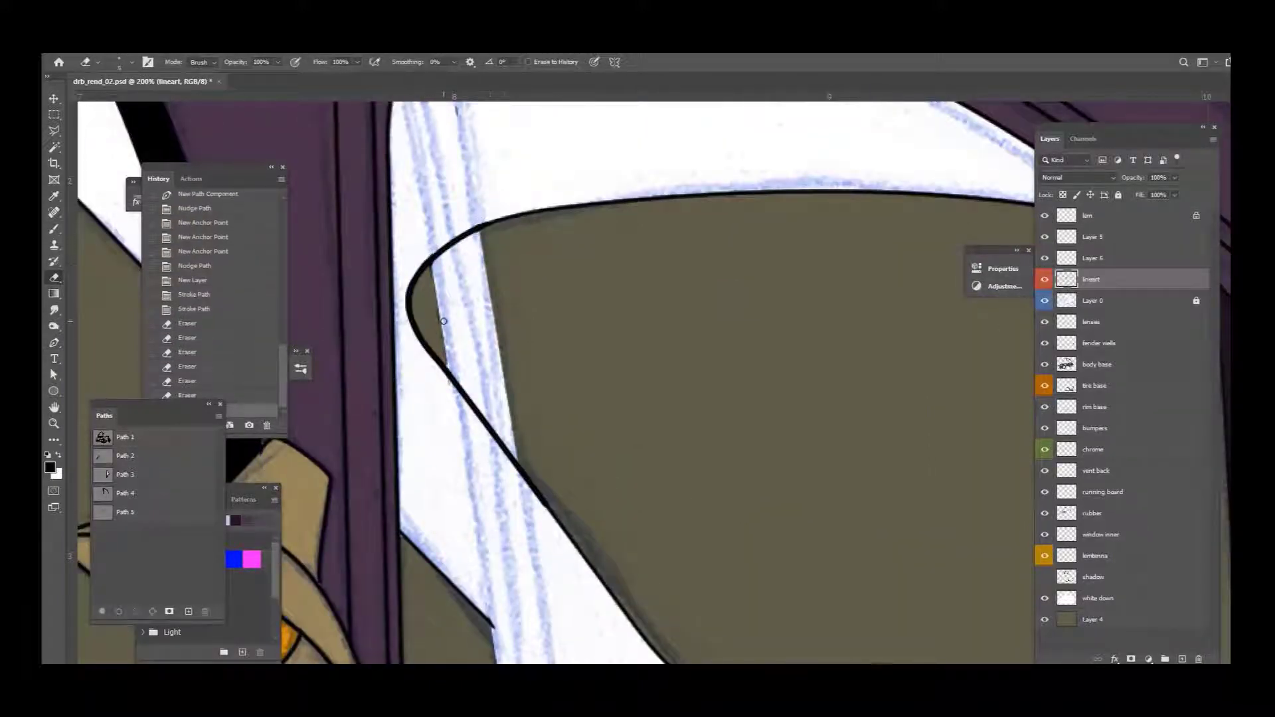
Step: Bridge the gap in the lower diagonal edge of the far pillar with a black stroked path on the lineart layer
left_click_drag(557, 562, 611, 337)
key("p")
left_click(535, 389)
left_click(674, 531)
key("a")
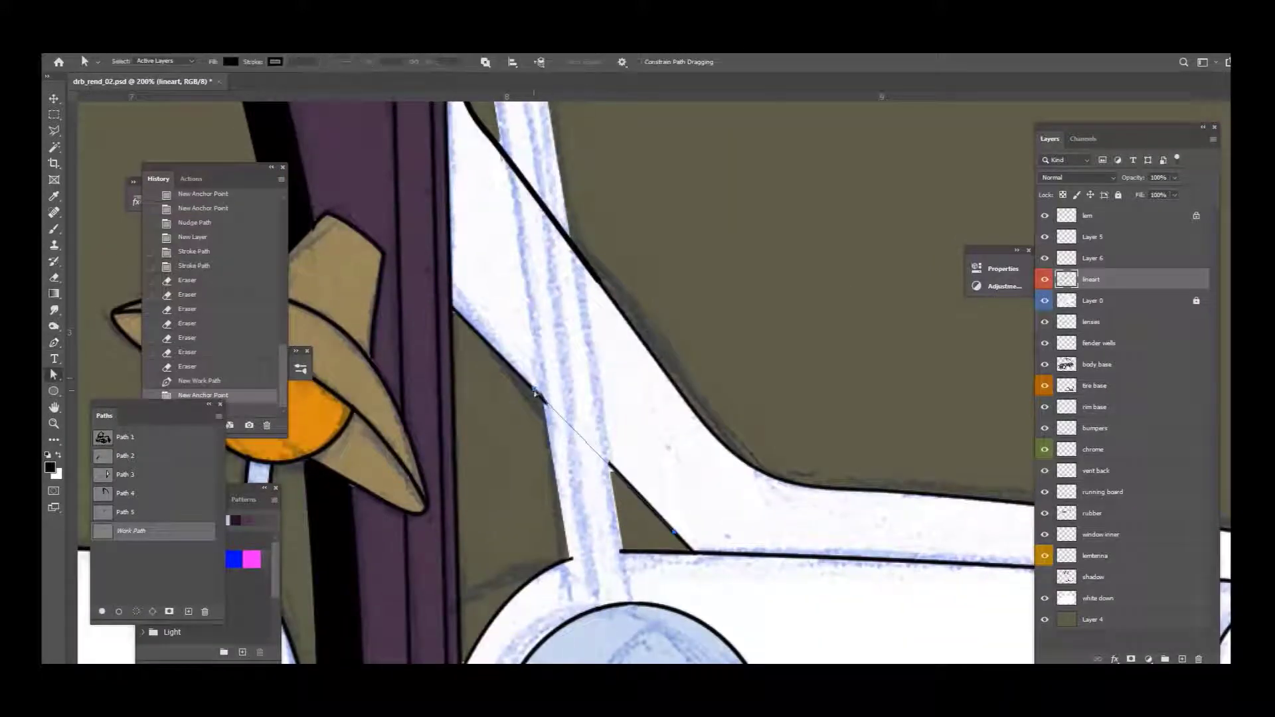
key("Left")
key("Return")
key("Right")
key("e")
key("Delete")
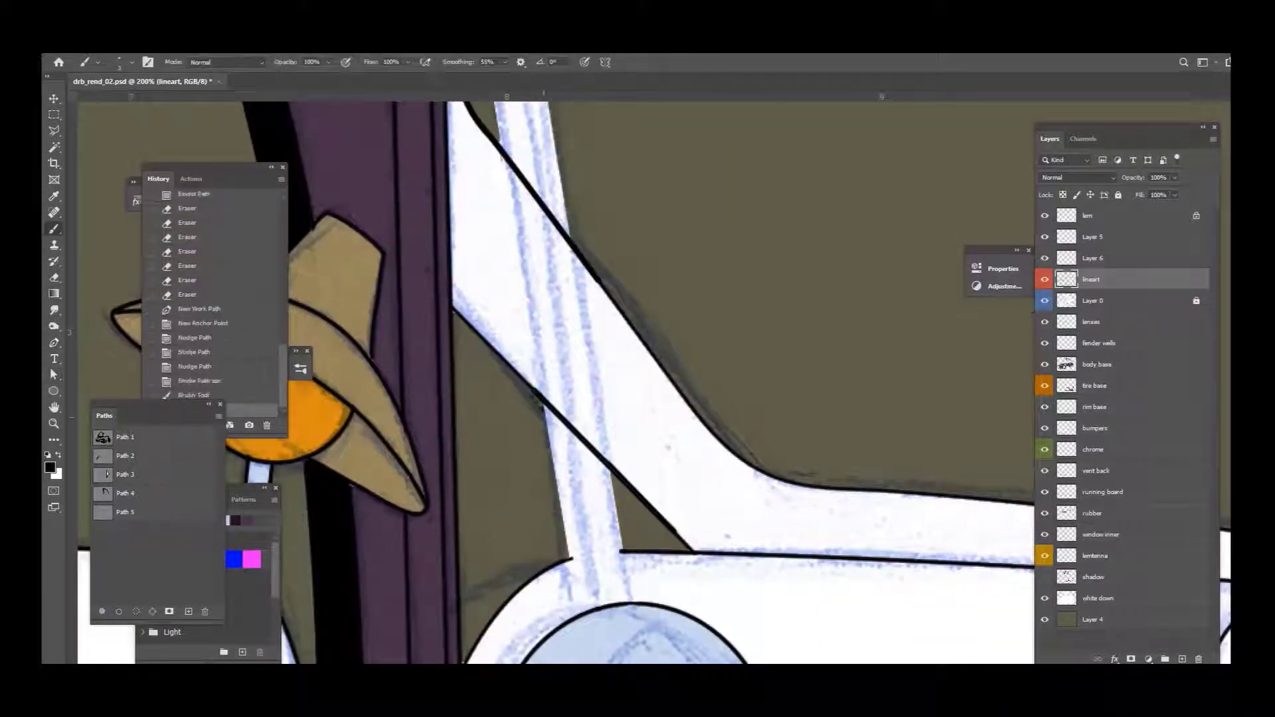
Step: Erase the rough overlaps around the newly bridged diagonal pillar line
left_click_drag(551, 420, 538, 388)
mouse_move(672, 525)
left_mouse_down()
mouse_move(684, 543)
mouse_move(615, 464)
left_mouse_up()
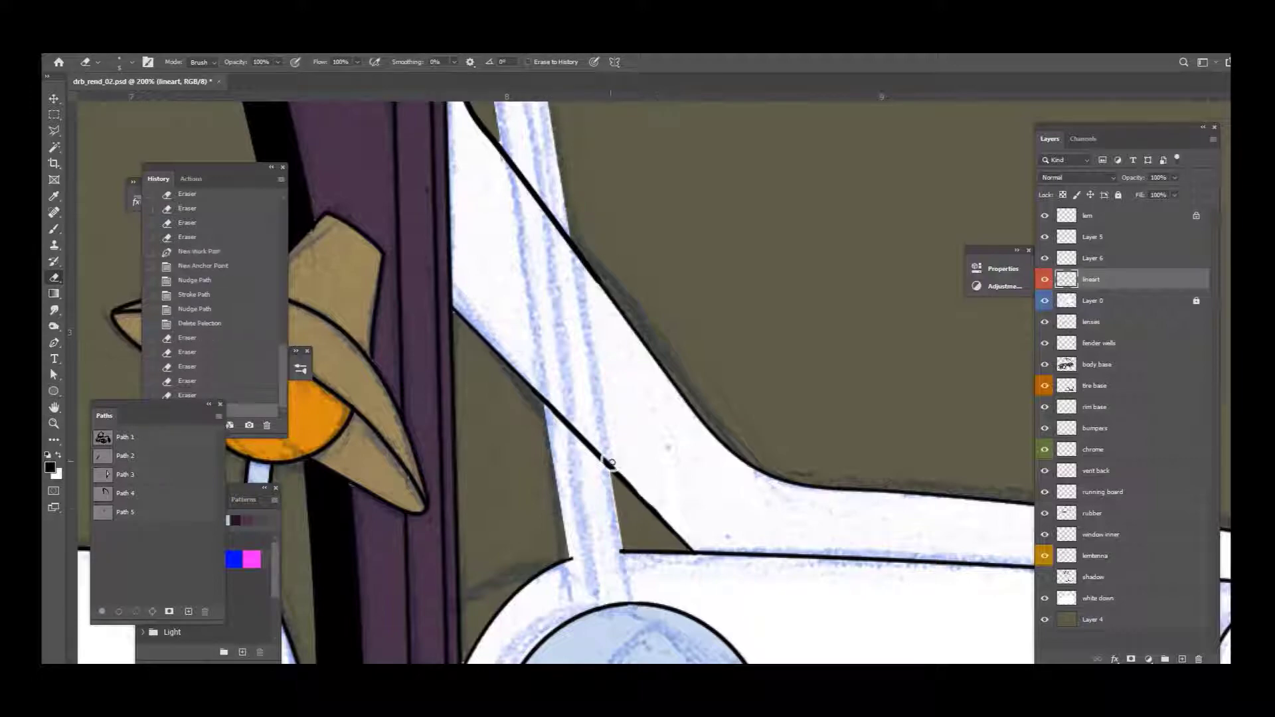
left_click_drag(694, 575, 648, 489)
key("ctrl+plus")
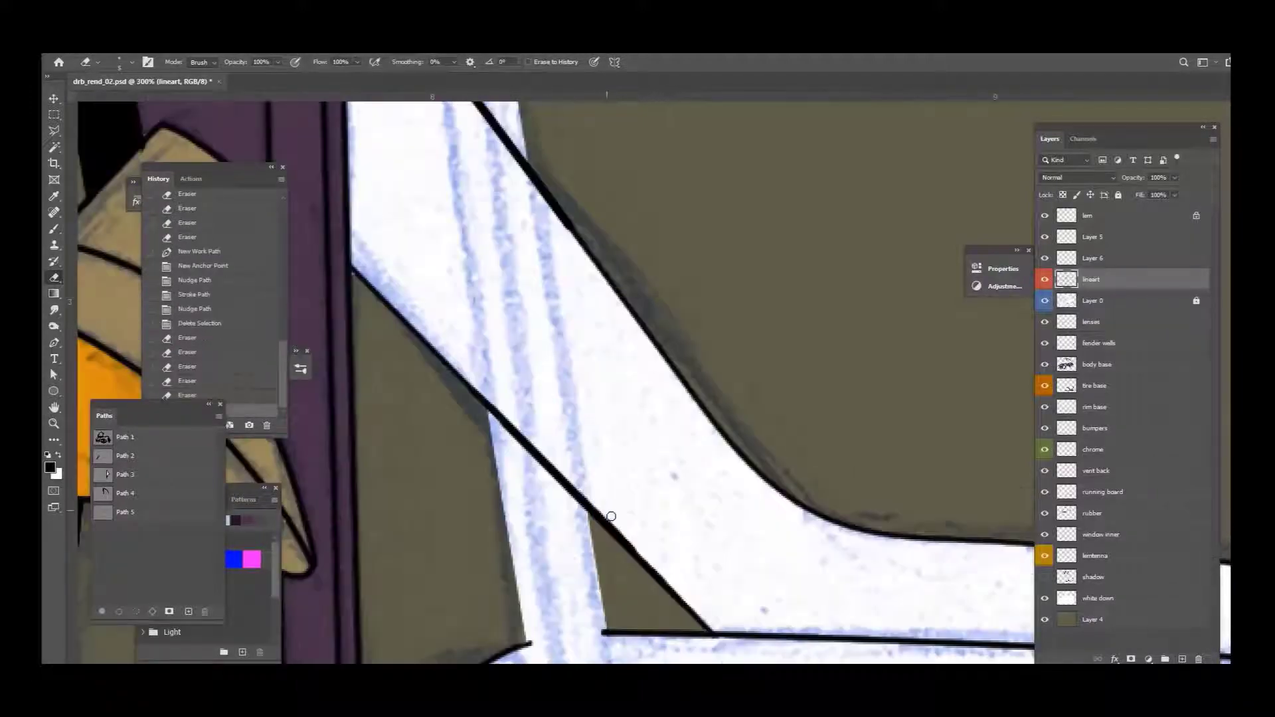
key("ctrl+minus")
Step: Close the gap in the seat's top line above the side mirror with black brush strokes
left_click_drag(524, 432, 541, 439)
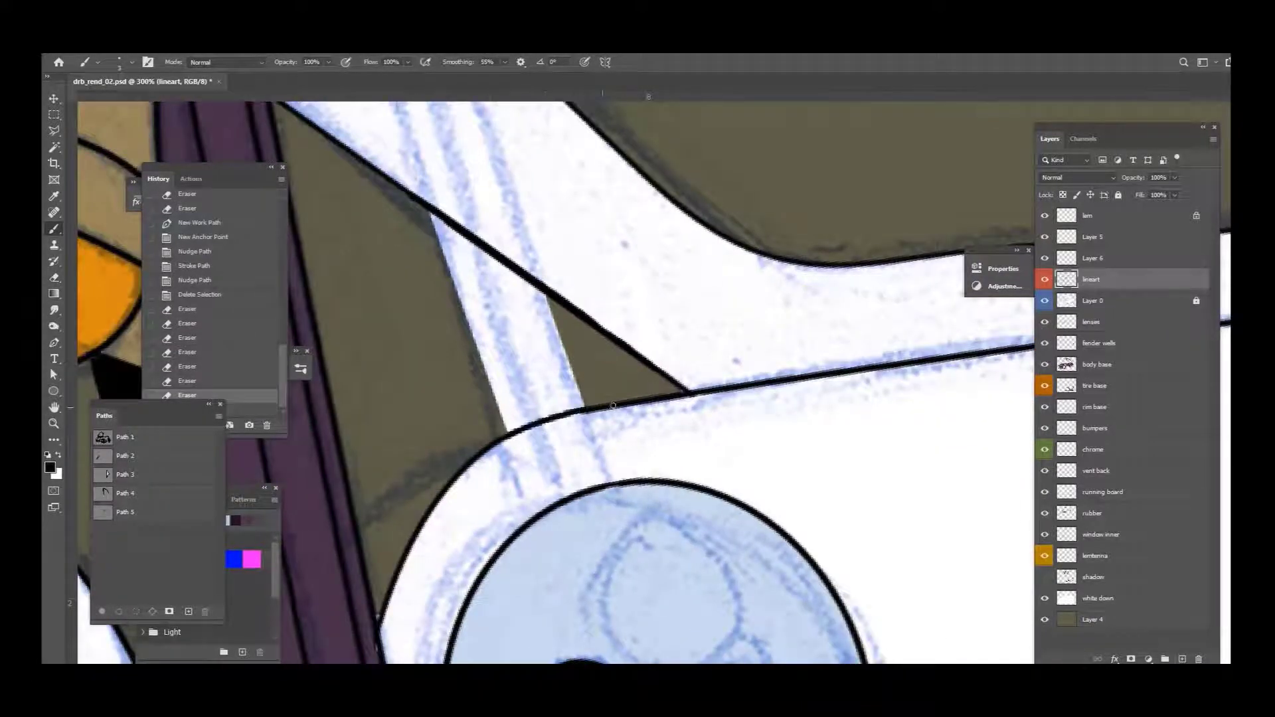
key("ctrl+minus")
key("ctrl+minus")
key("ctrl+minus")
key("b")
key("ctrl+plus")
Step: Merge the layer holding the far window's corner curve down into the lineart layer
key("w")
key("ctrl+plus")
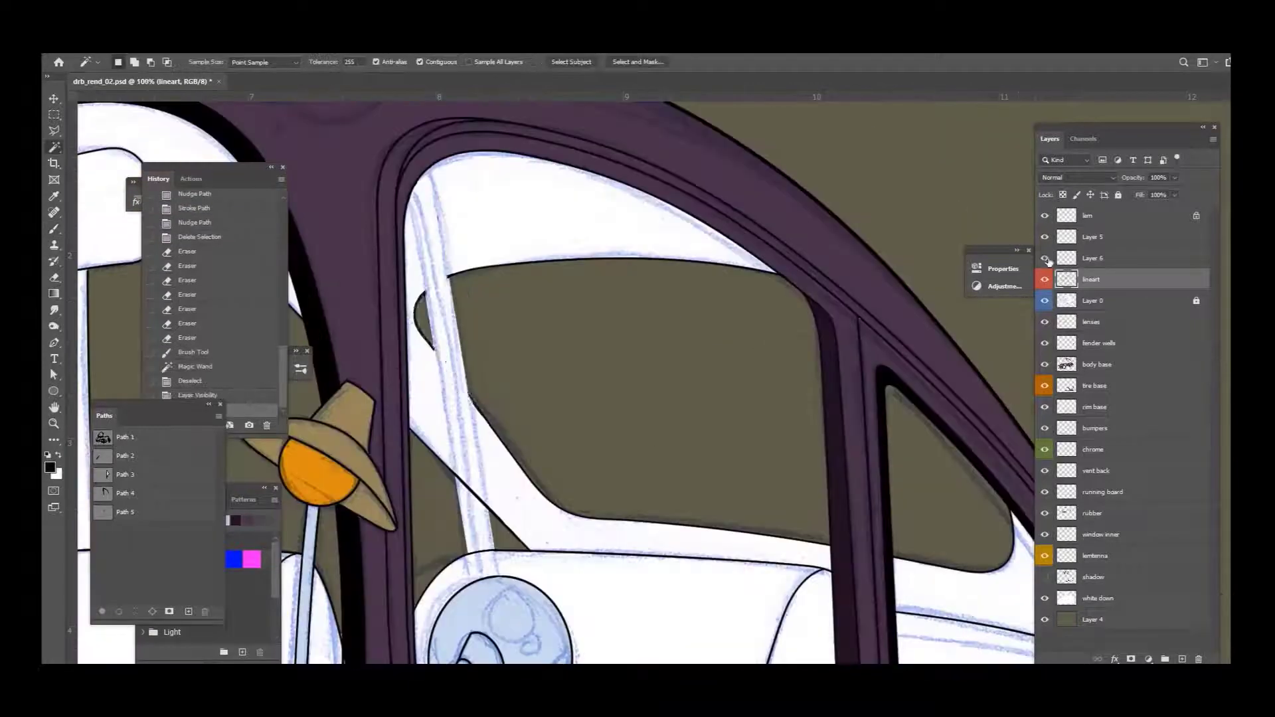
key("ctrl+e")
Step: Select the far window opening seen through the side window and clear it from the white down layer and the unlocked Layer 0
left_click(674, 421)
left_click(1095, 576)
key("Delete")
left_click(1092, 279)
left_click(1196, 279)
key("Delete")
left_click(1091, 258)
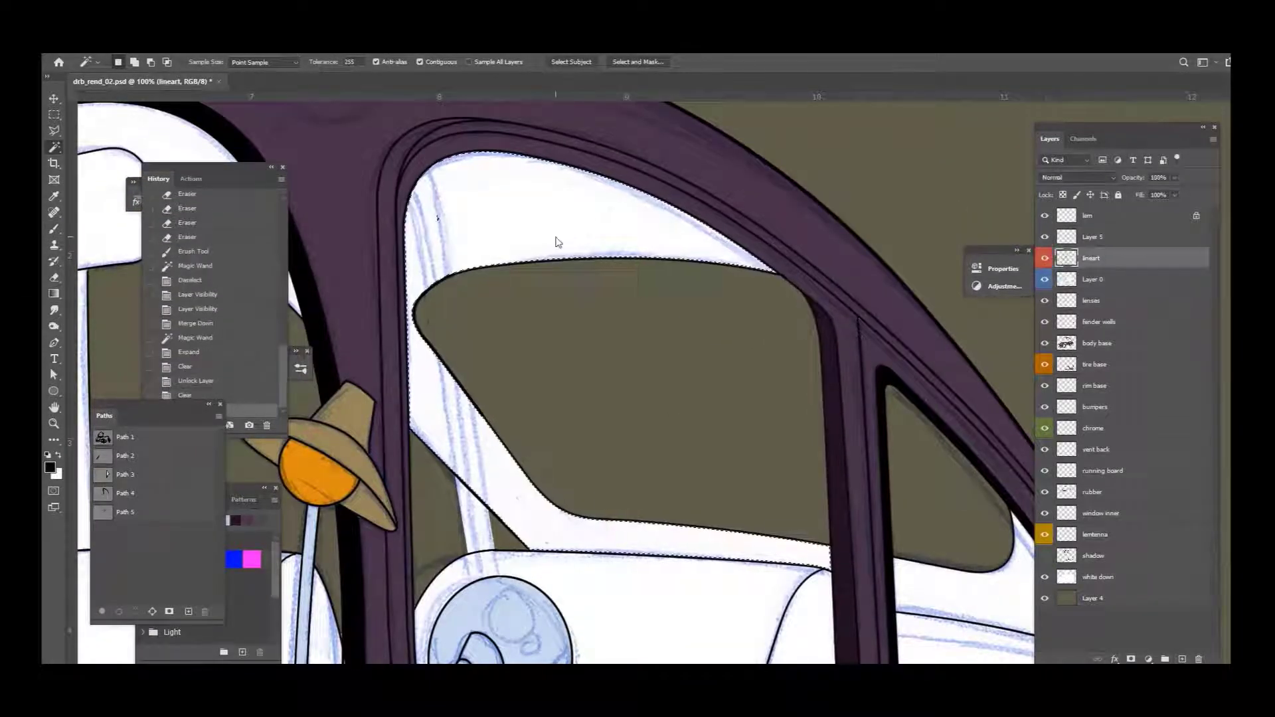
Step: Select the white interior frame around the far window and clear the sketch lines inside it
left_click(555, 242)
left_click(1096, 577)
key("Delete")
left_click(1091, 258)
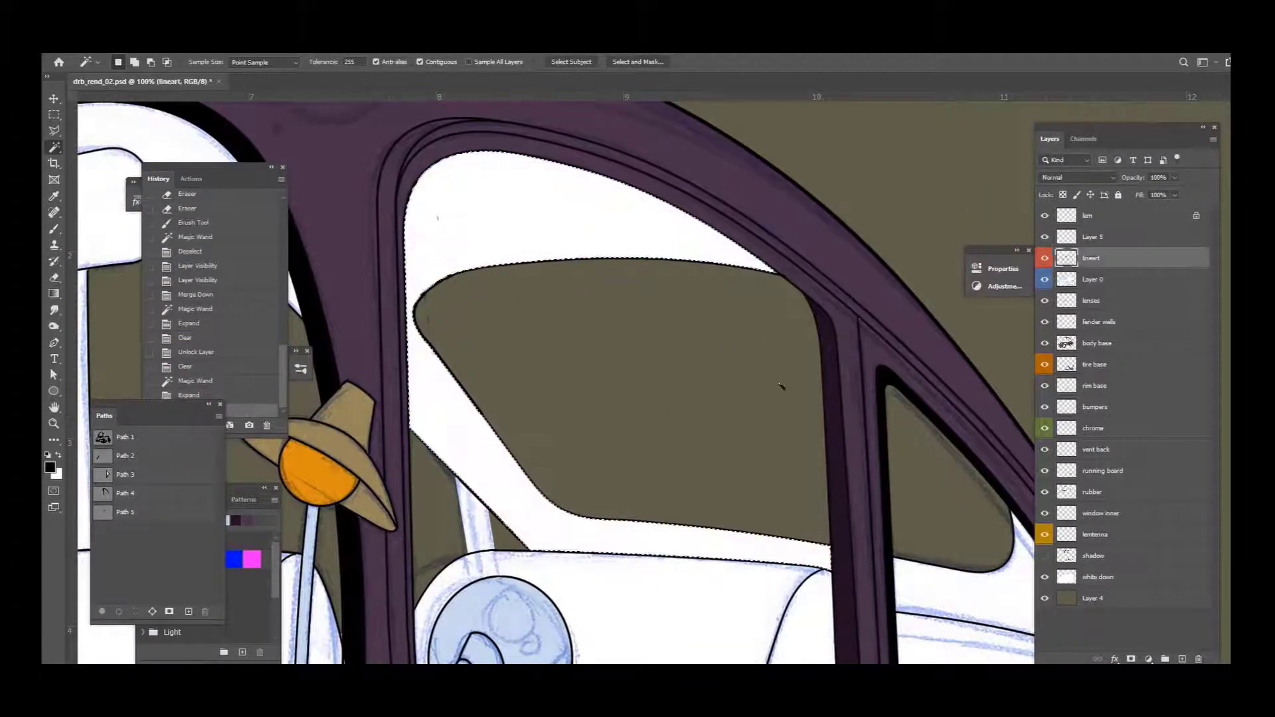
Step: Select the small gap beneath the diagonal pillar and clear it from the white down layer and Layer 0
left_click(441, 524)
left_click(1096, 576)
key("Delete")
left_click(1093, 279)
key("Delete")
Step: Show the shadow layer and fill the interior frame around the far window with black on it
key("ctrl+0")
left_click(1045, 555)
left_click(1091, 258)
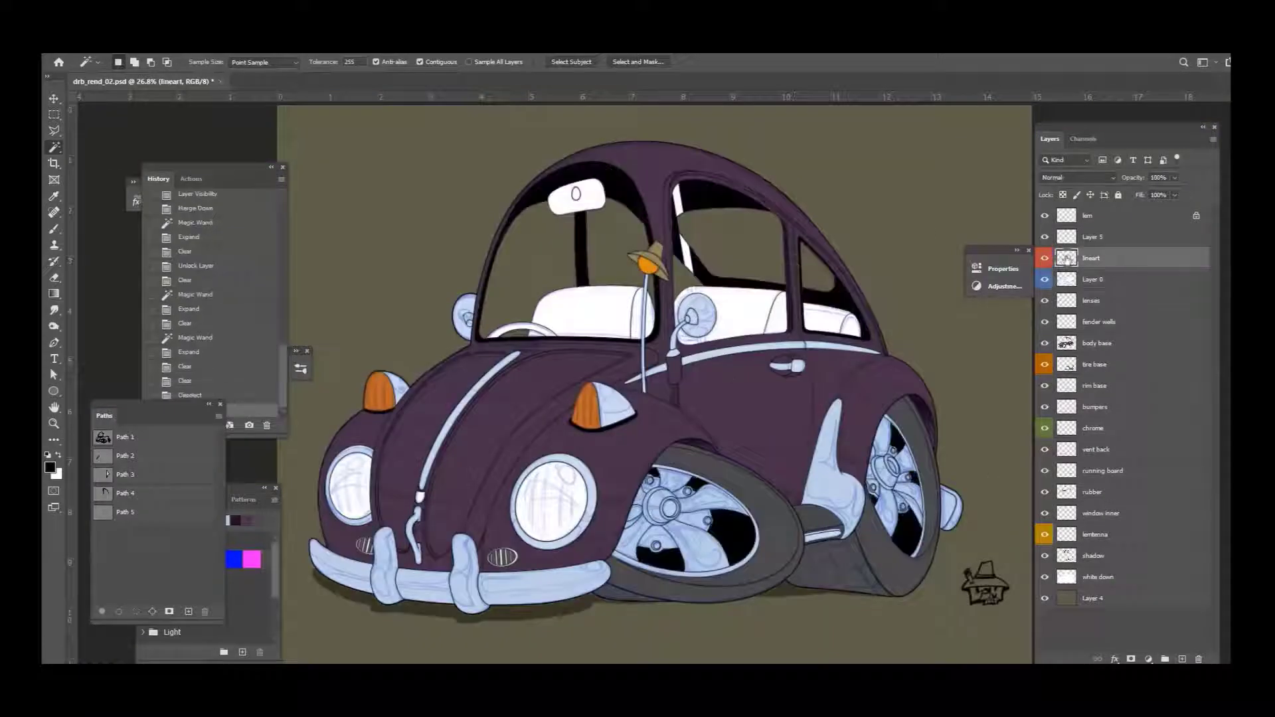
left_click(737, 239)
left_click(1092, 555)
key("ctrl+1")
Step: Select the far window opening from the lineart and clear it from the shadow layer
left_click(1091, 257)
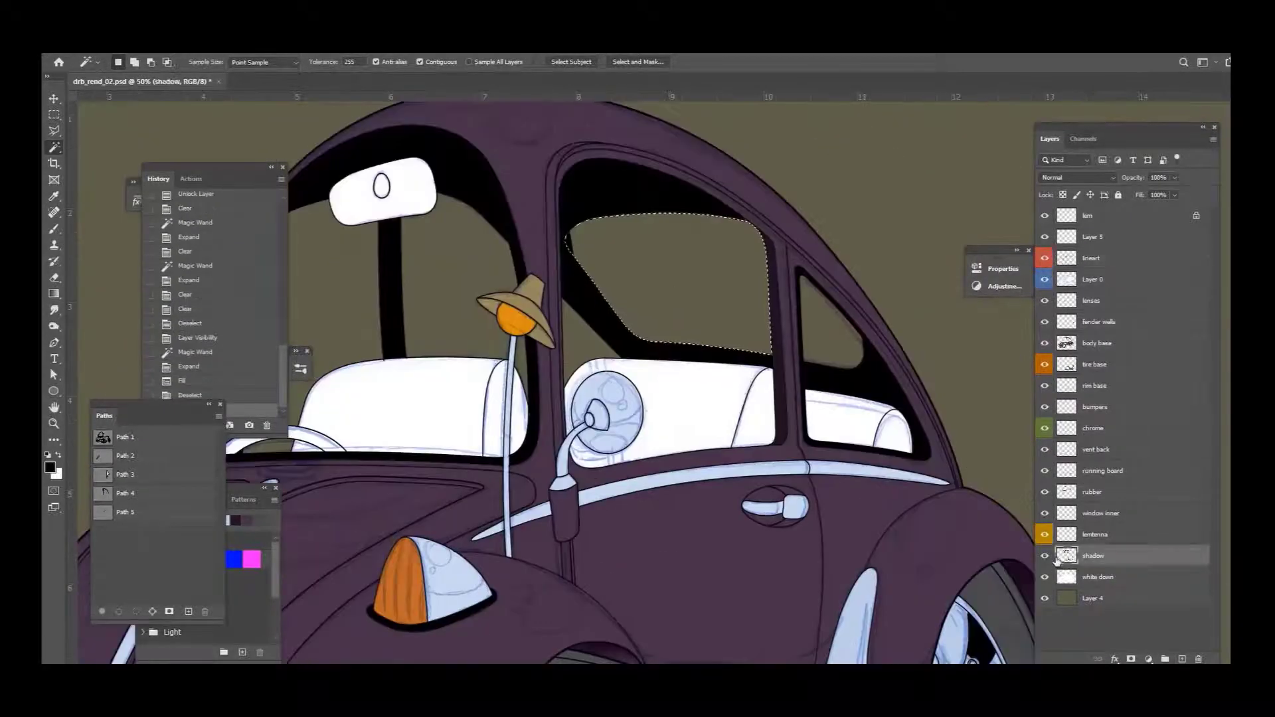
left_click(1092, 555)
key("Delete")
key("ctrl+0")
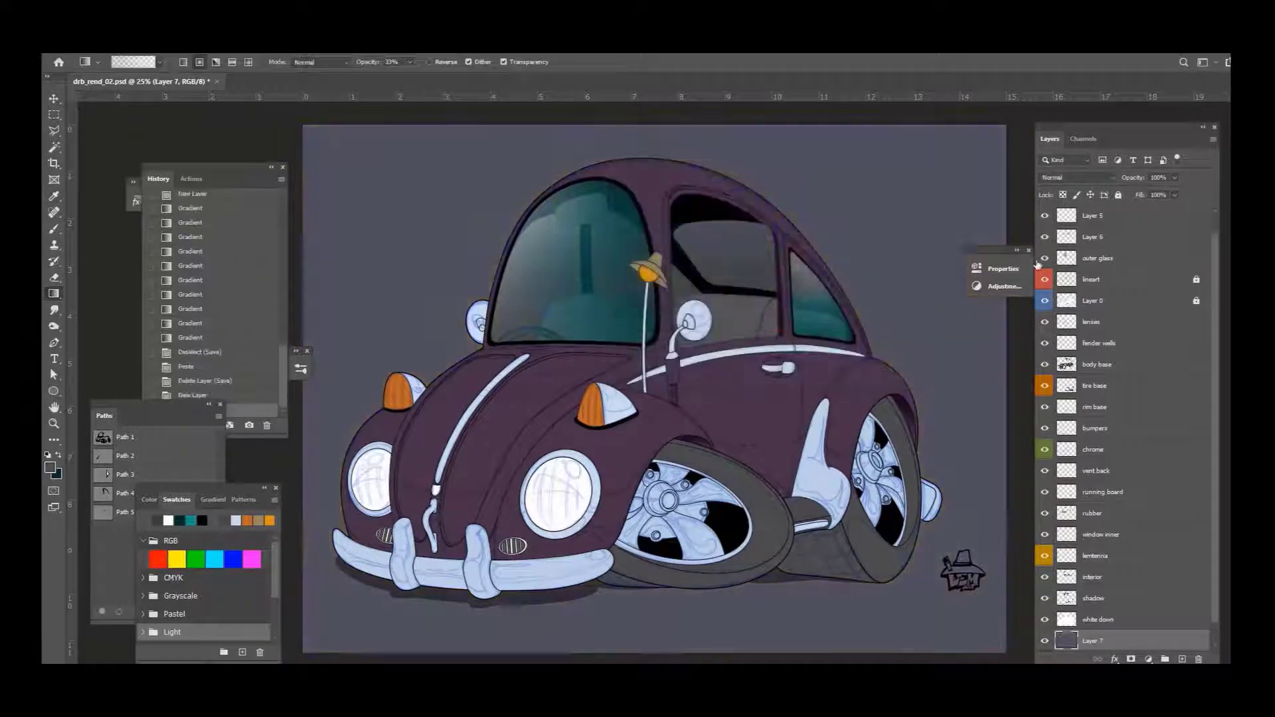
Step: Set the foreground colour to a near-black blue (H 240, S 100, B 4) and choose a soft brush at 7% flow
key("ctrl+minus")
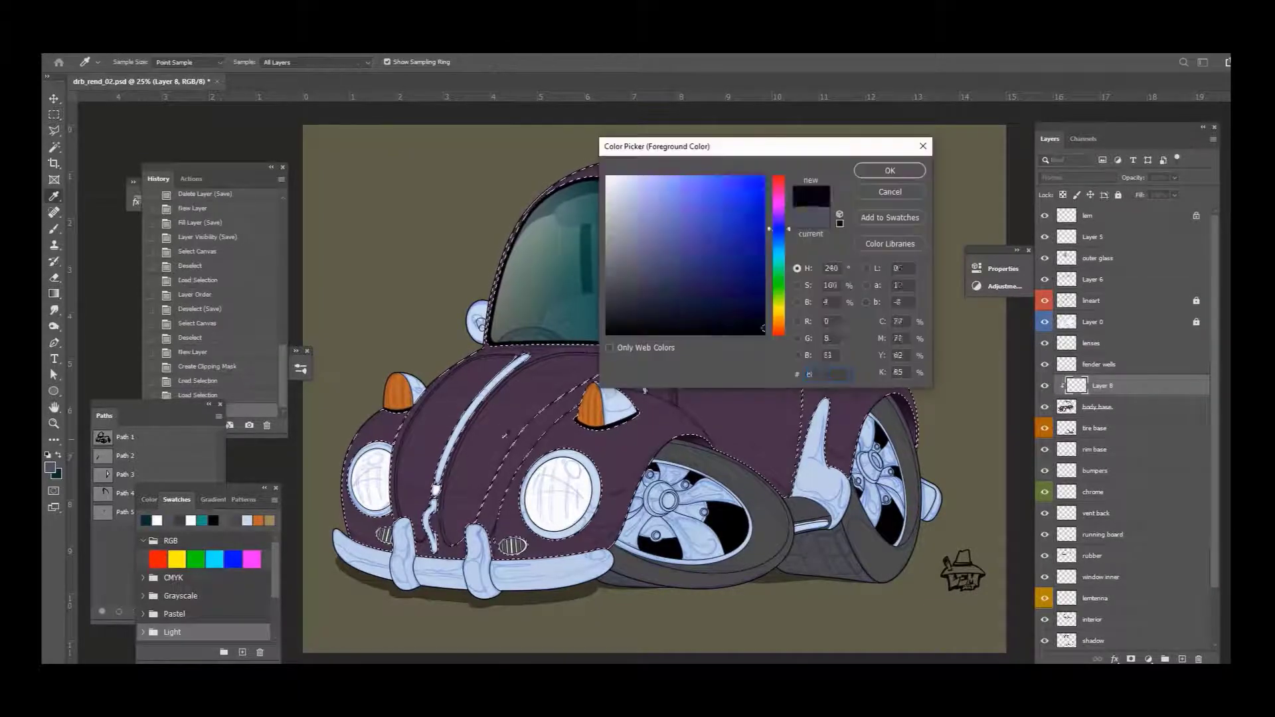
left_click(874, 171)
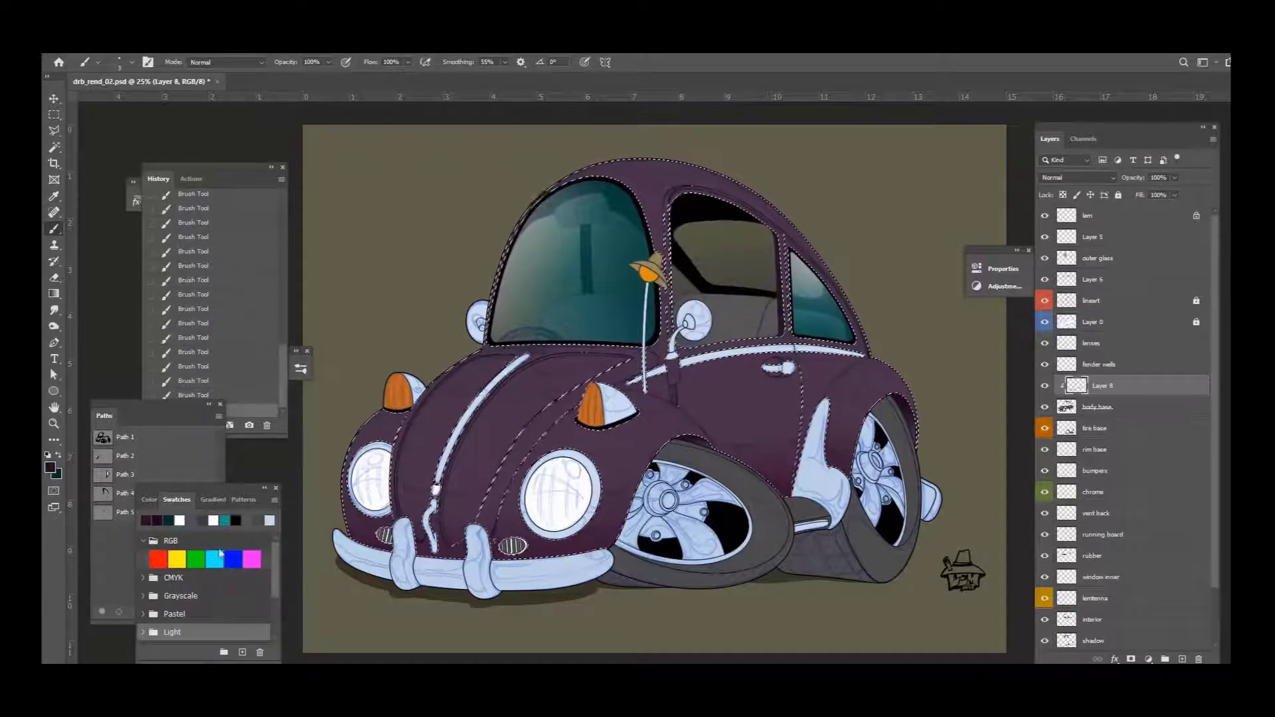
right_click(766, 508)
key("Escape")
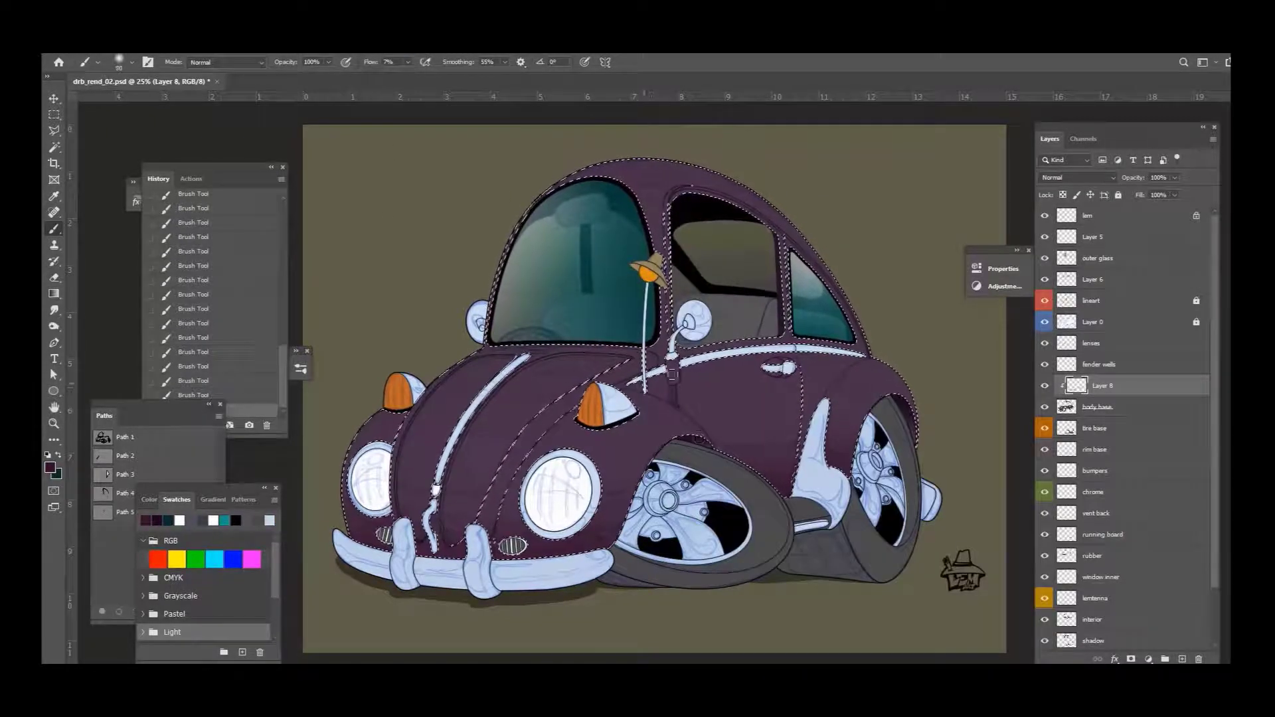
Step: Select the door and side panels from the lineart and shade them with soft dark strokes on Layer 8
key("w")
key("ctrl+d")
left_click(1091, 300)
left_click(659, 388)
left_click(730, 424, "shift")
key("b")
left_click(1076, 385)
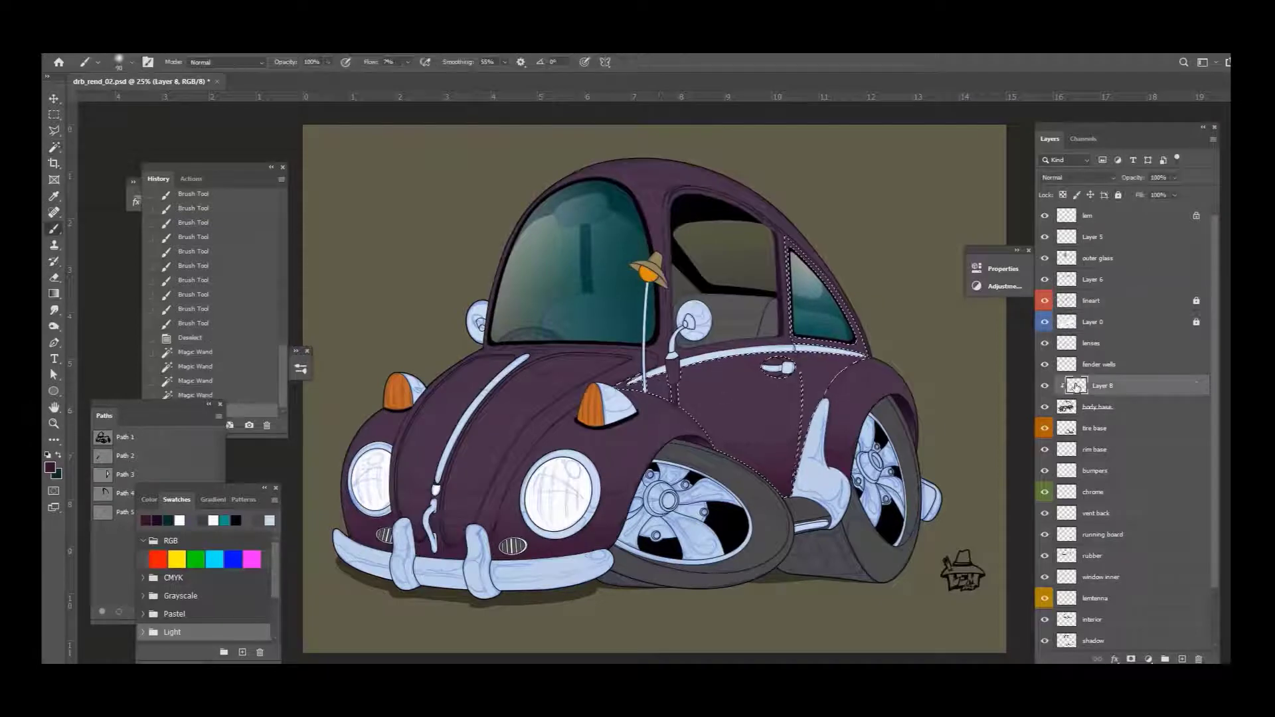
key("bracketright")
mouse_move(641, 393)
left_mouse_down()
mouse_move(731, 364)
mouse_move(846, 365)
left_mouse_up()
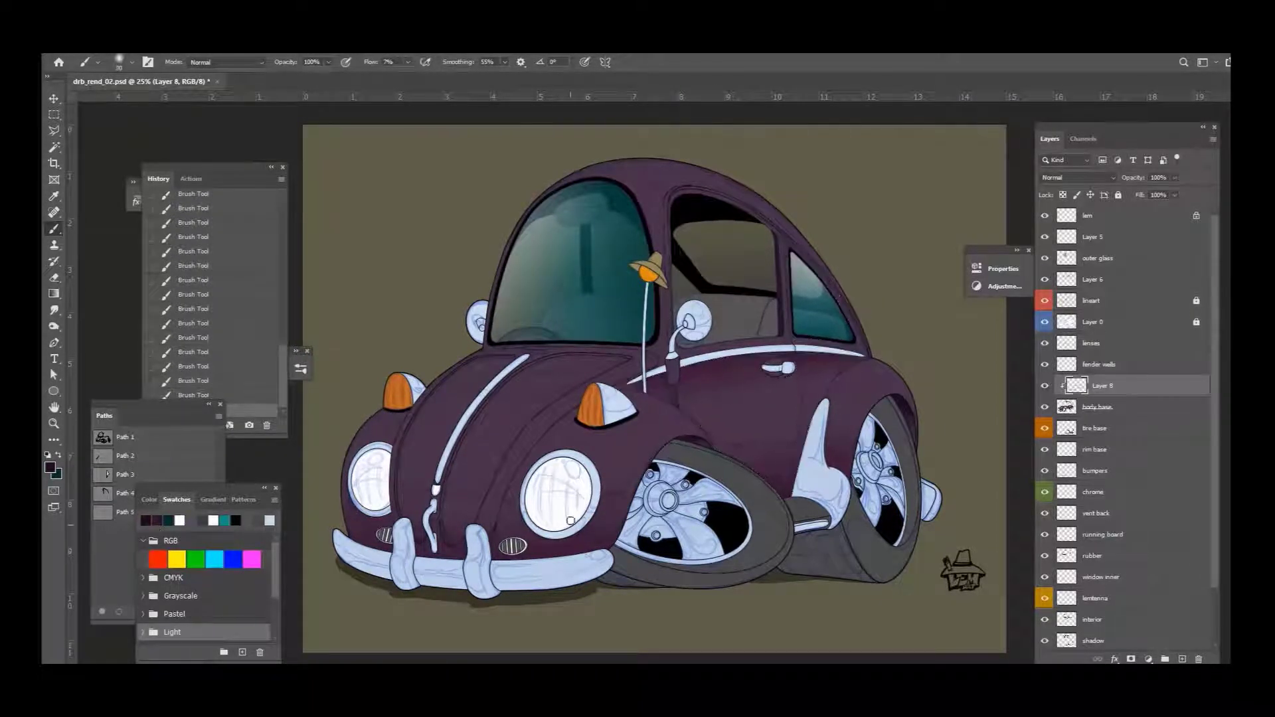
Step: Select the hood, fender and rear body panels from the lineart and shade the hood's front edge on Layer 8
key("w")
left_click(1062, 300)
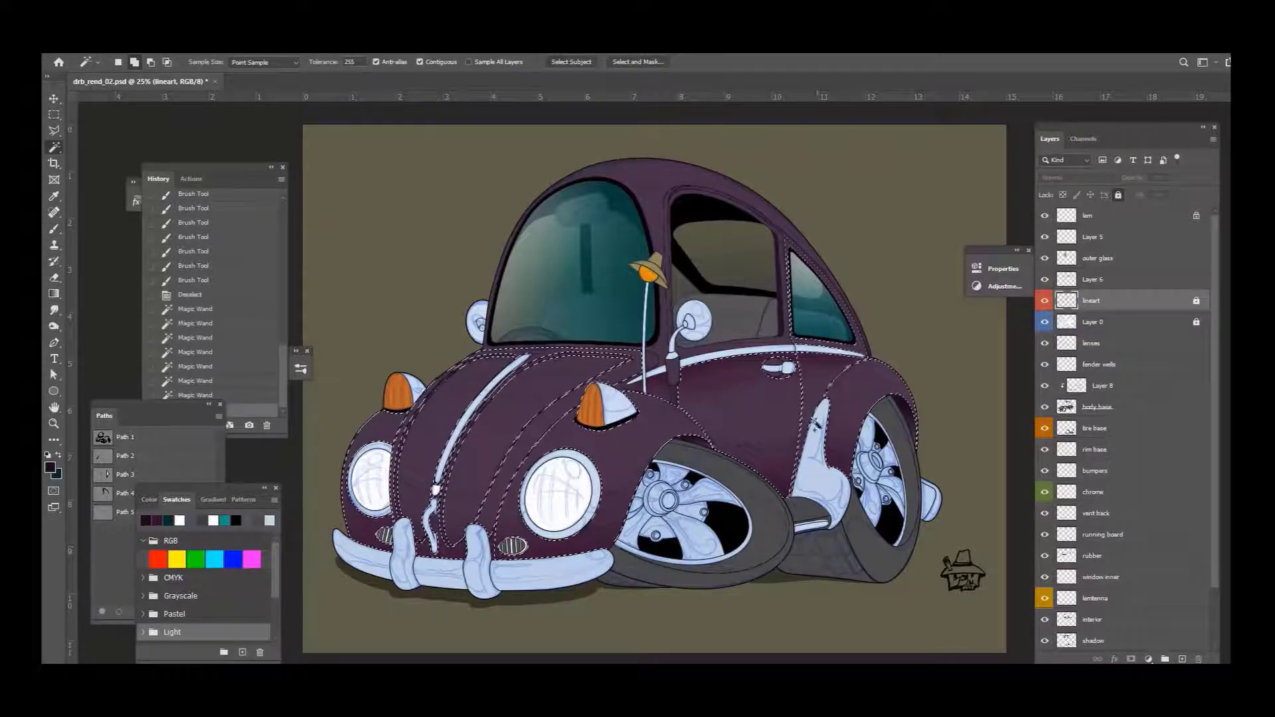
left_click(815, 425, "shift")
key("b")
left_click(1076, 385)
left_click_drag(398, 458, 402, 521)
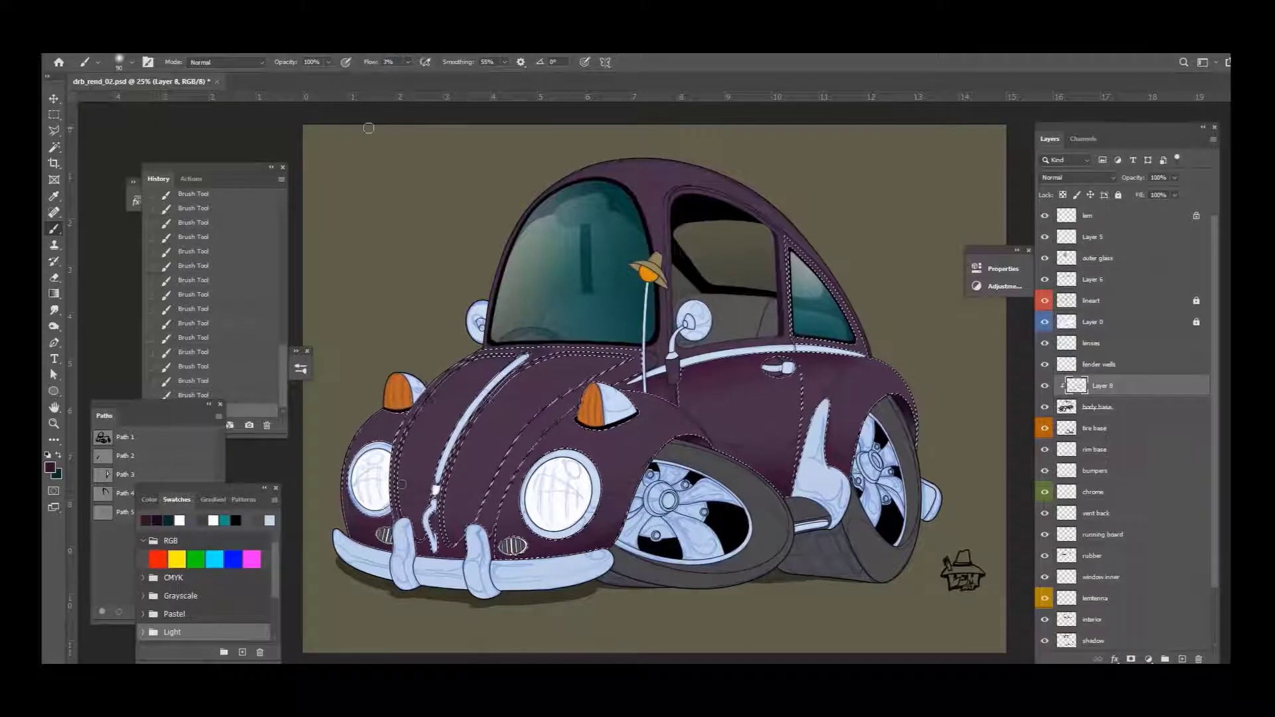
Step: Build up soft dark shading along the hood creases and around the front fender and headlight on Layer 8
scroll(443, 491, "up", 2)
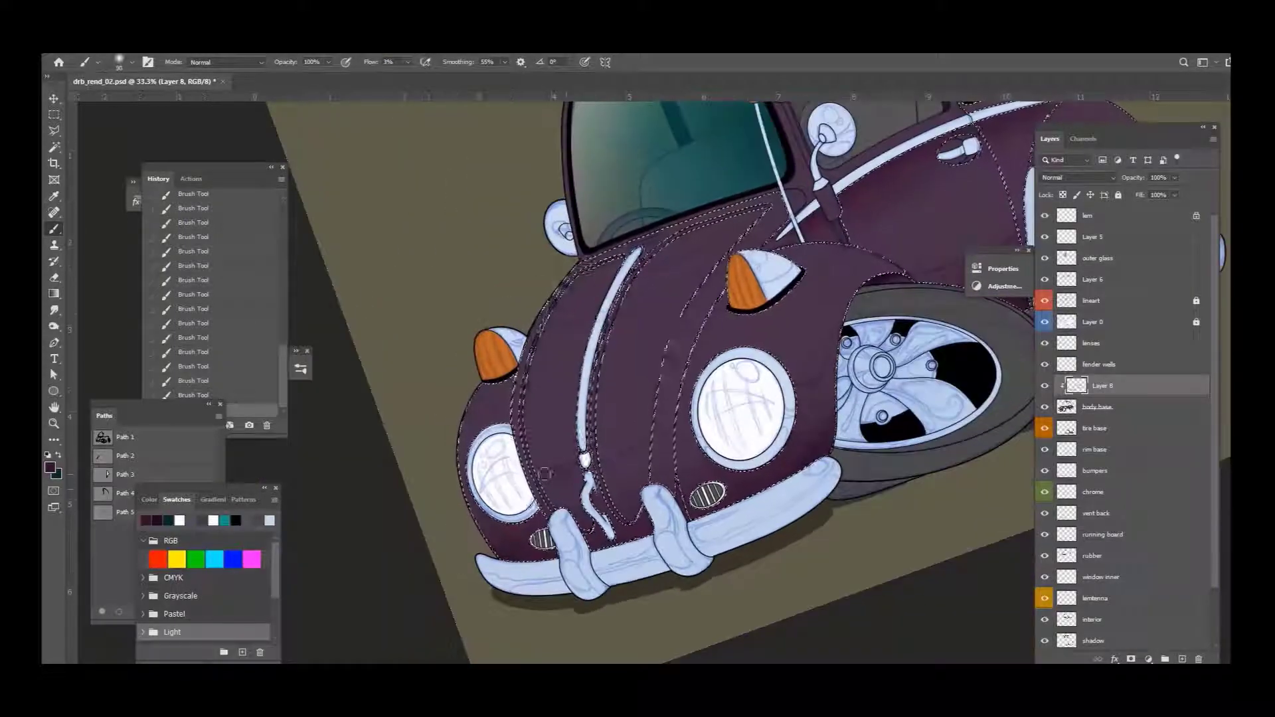
left_click_drag(625, 454, 683, 444)
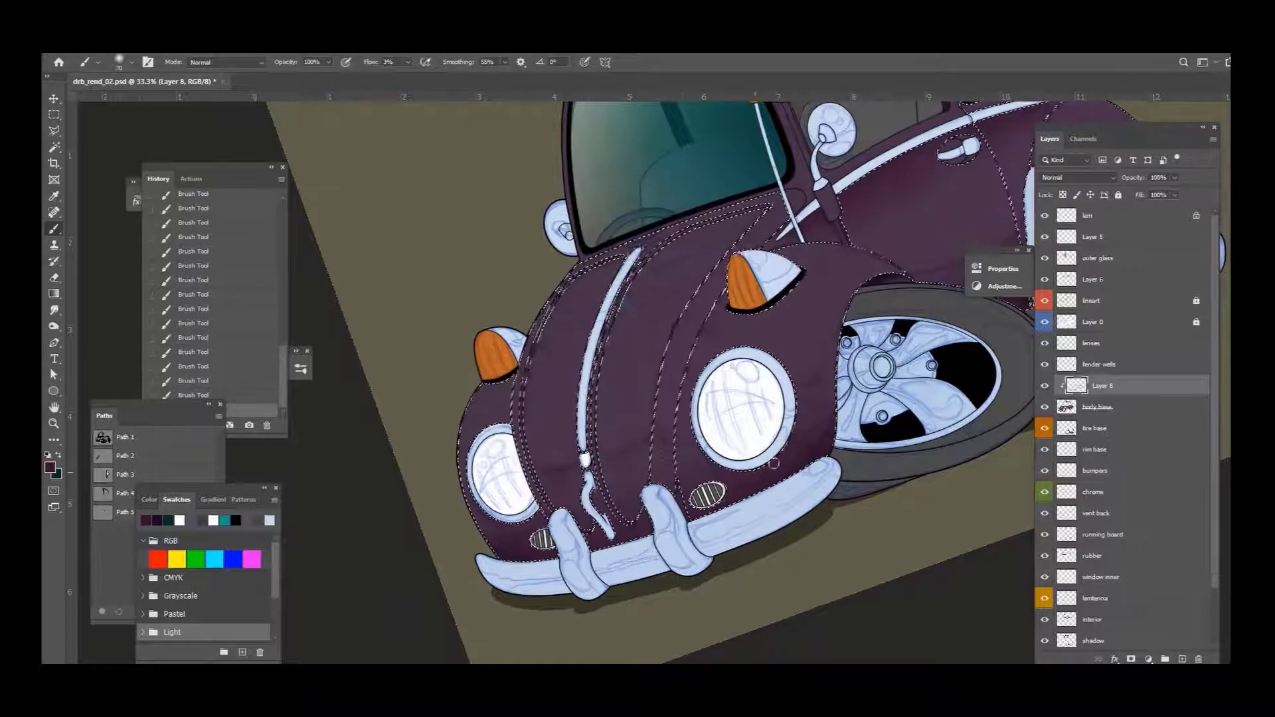
key("r")
left_click_drag(837, 328, 757, 355)
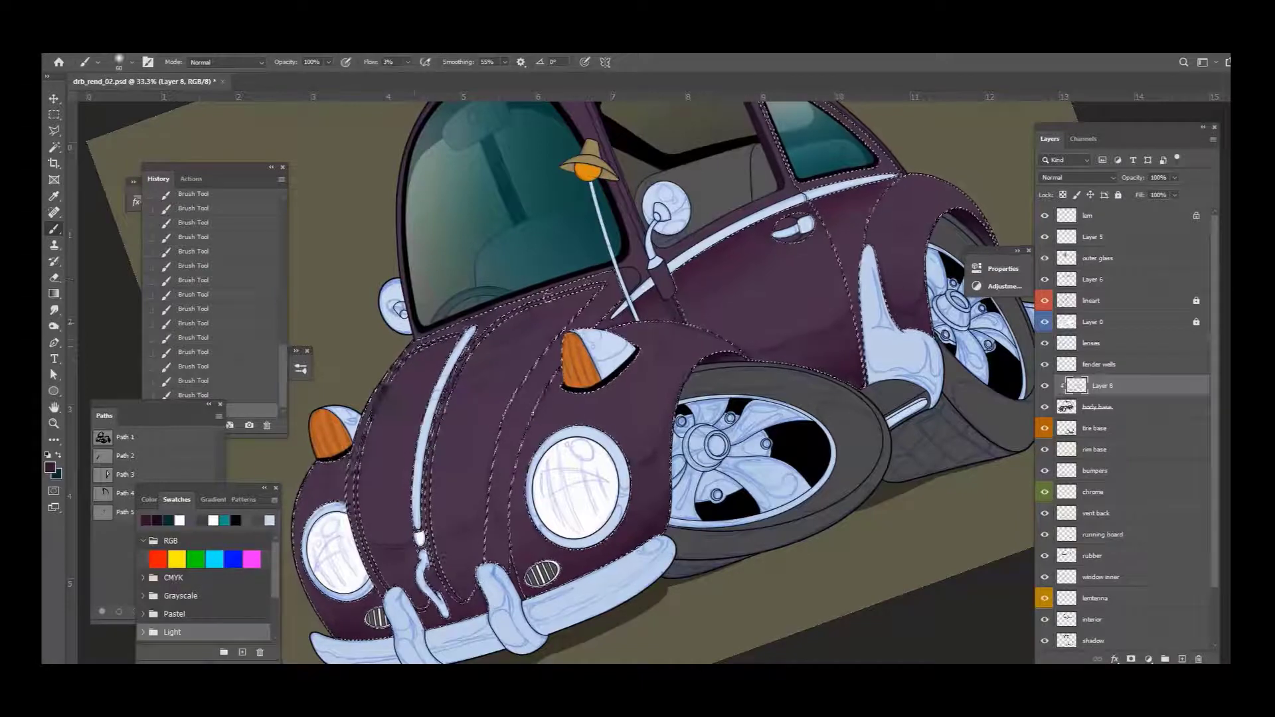
mouse_move(356, 566)
left_mouse_down()
mouse_move(344, 461)
mouse_move(320, 471)
mouse_move(594, 393)
left_mouse_up()
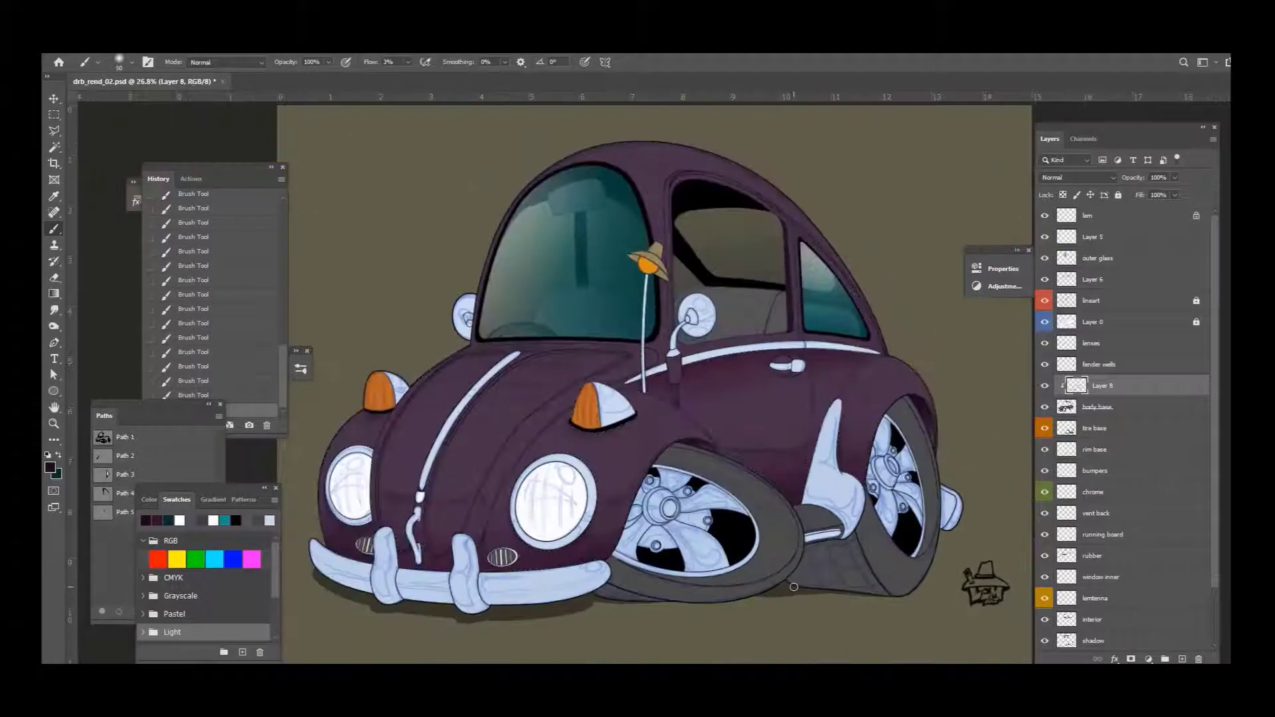
Step: Select the roof and window-pillar frame from the lineart and shade it with soft dark strokes on Layer 8
key("alt+bracketright")
key("alt+bracketright")
key("alt+bracketright")
key("alt+bracketright")
left_click(584, 156, "shift")
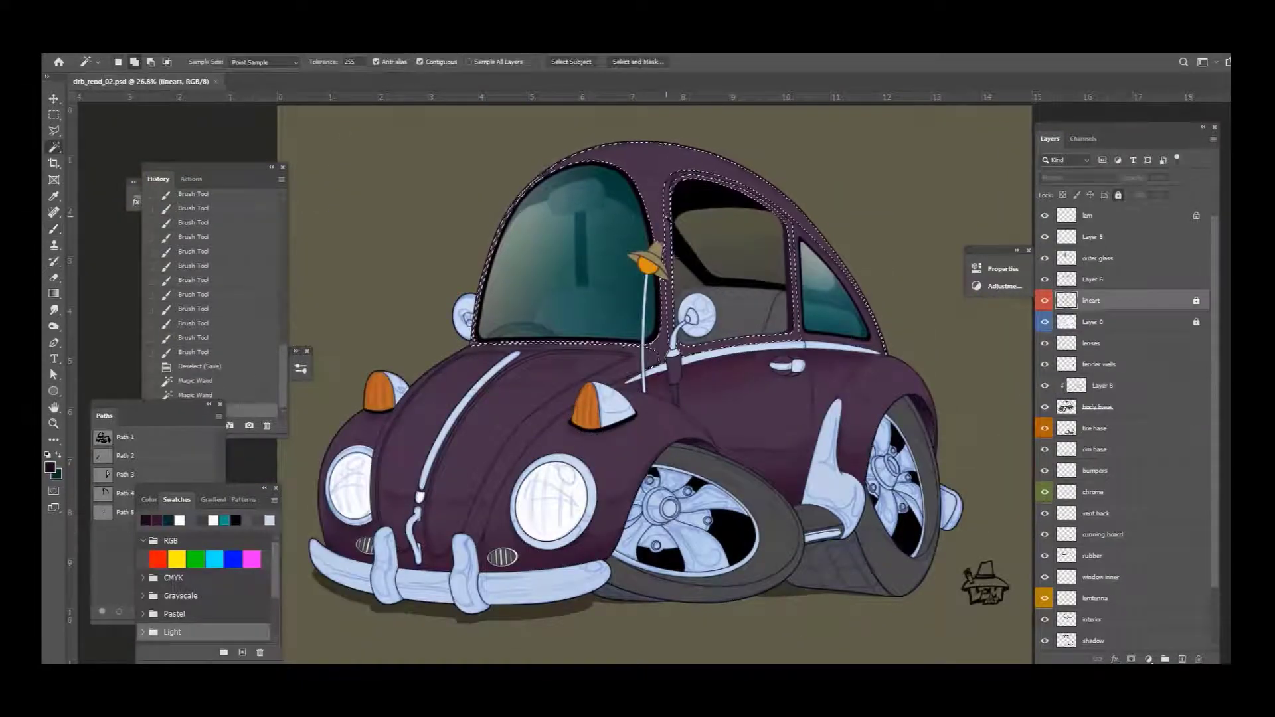
key("l")
left_click(793, 346)
left_click(776, 528)
left_click(830, 551)
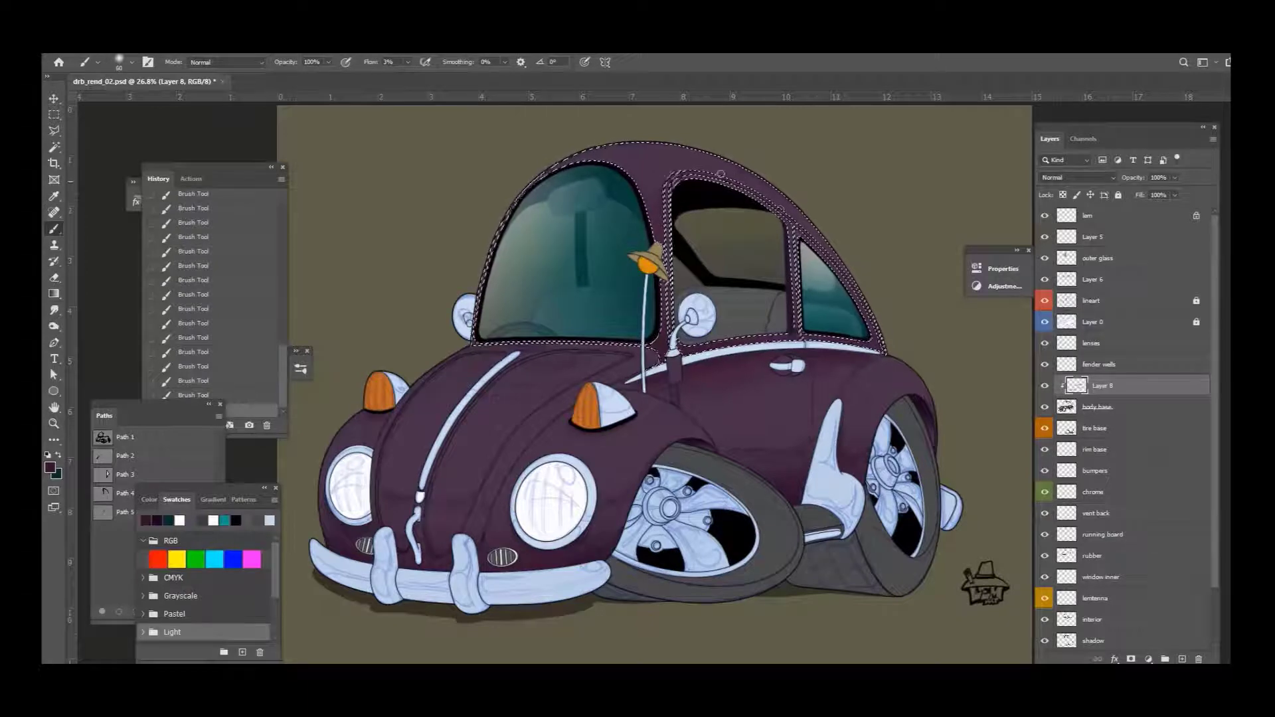
Step: Add a new layer clipped to the body base above Layer 8 and paint soft light mauve highlights on the roof
key("ctrl+shift+alt+n")
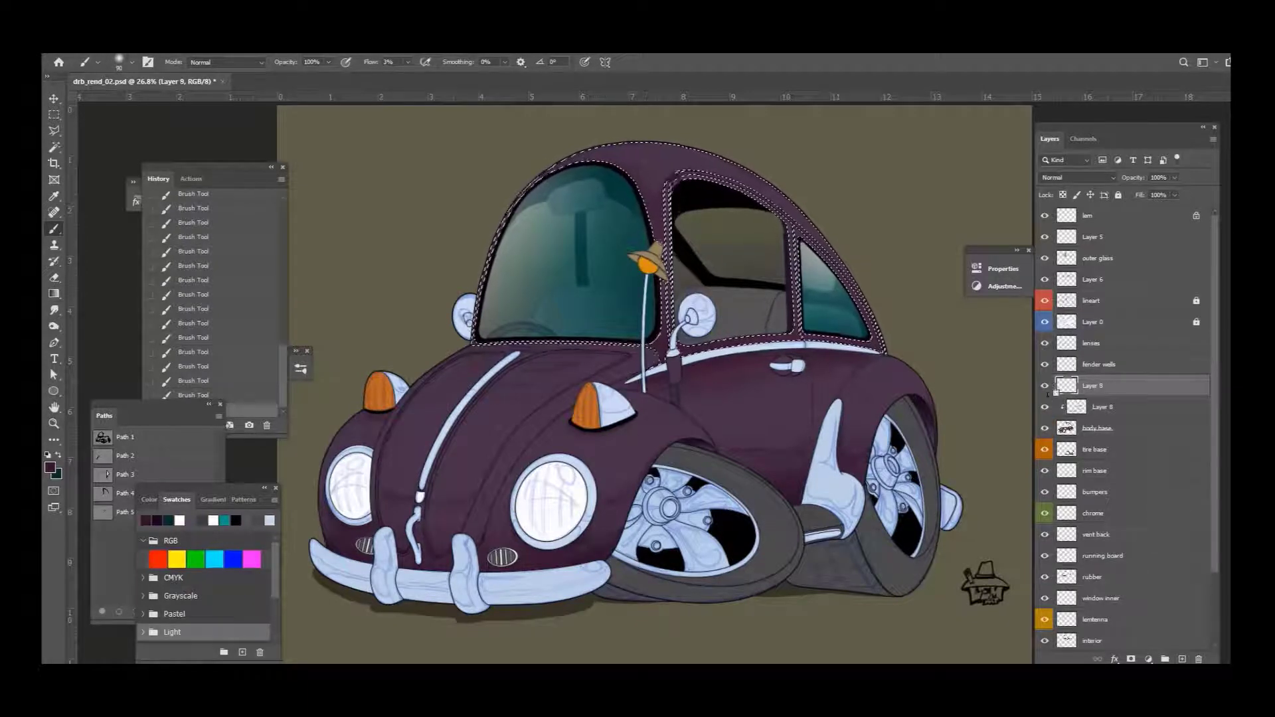
key("Return")
mouse_move(585, 156)
left_mouse_down()
mouse_move(505, 219)
mouse_move(495, 266)
mouse_move(618, 149)
mouse_move(743, 174)
left_mouse_up()
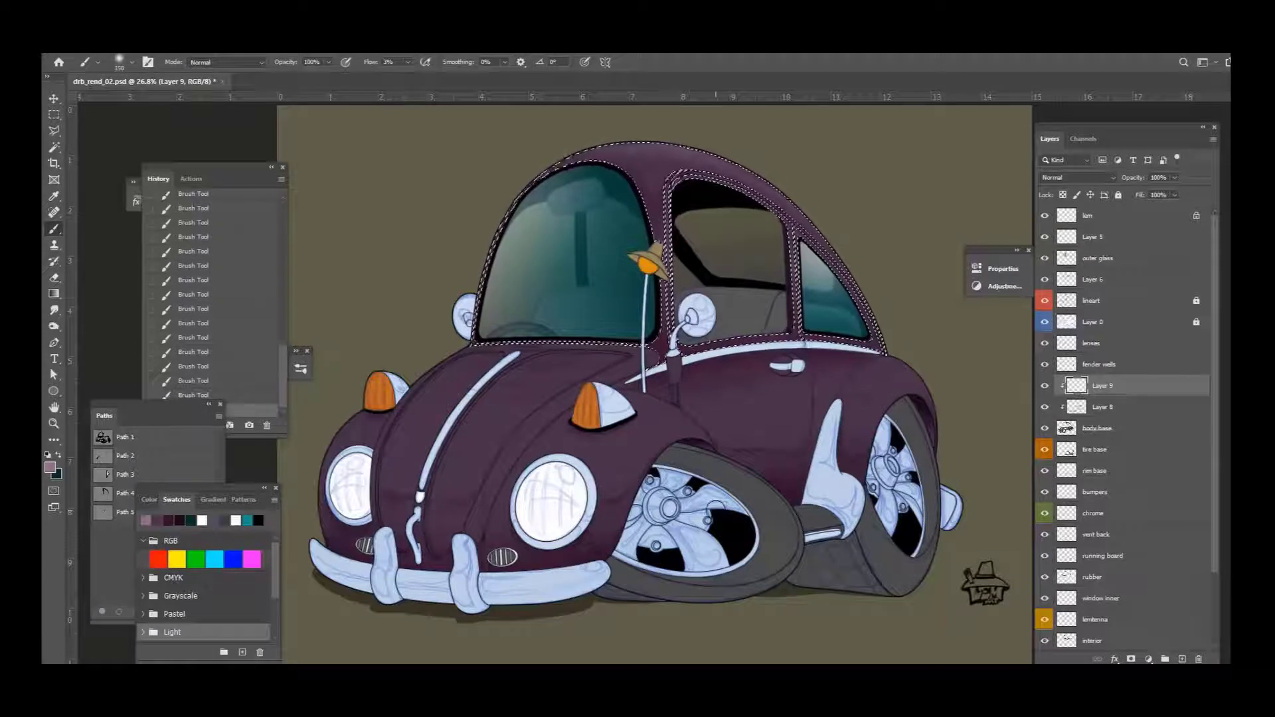
Step: Drop the roof selection and paint soft light highlights on the hood with a smaller brush
key("ctrl+d")
key("bracketleft")
key("bracketleft")
key("bracketleft")
key("bracketleft")
key("bracketleft")
key("bracketleft")
key("bracketleft")
key("bracketleft")
key("bracketleft")
key("bracketleft")
key("bracketleft")
key("ctrl+plus")
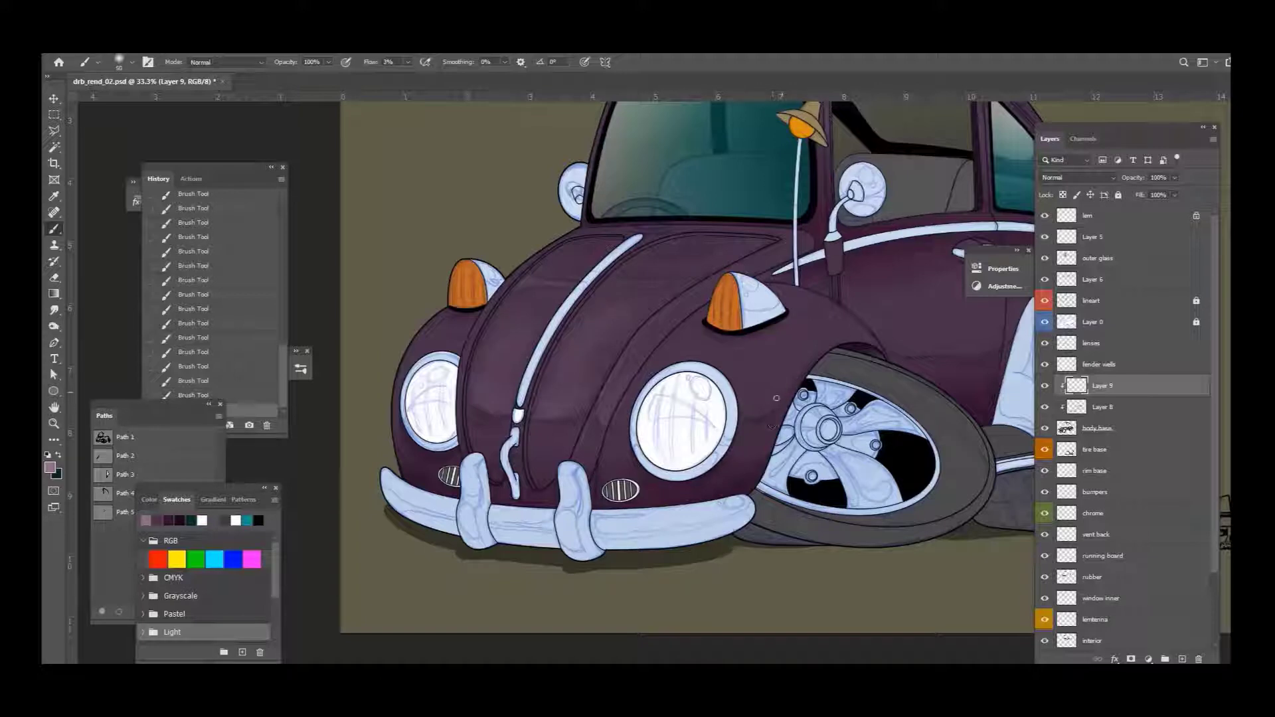
Step: Enlarge the brush and add a soft highlight on top of the front fender above the wheel
key("bracketright")
key("bracketright")
key("bracketright")
key("bracketright")
key("bracketright")
key("bracketright")
key("bracketright")
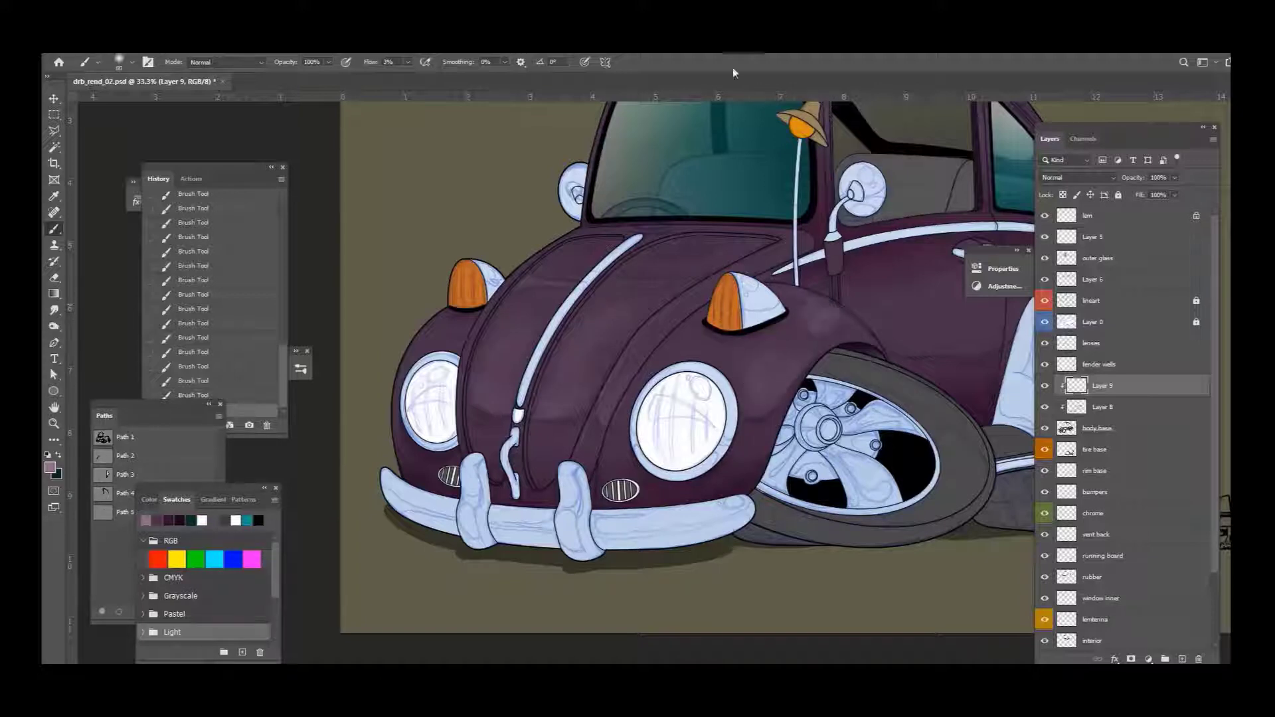
left_click_drag(617, 426, 531, 469)
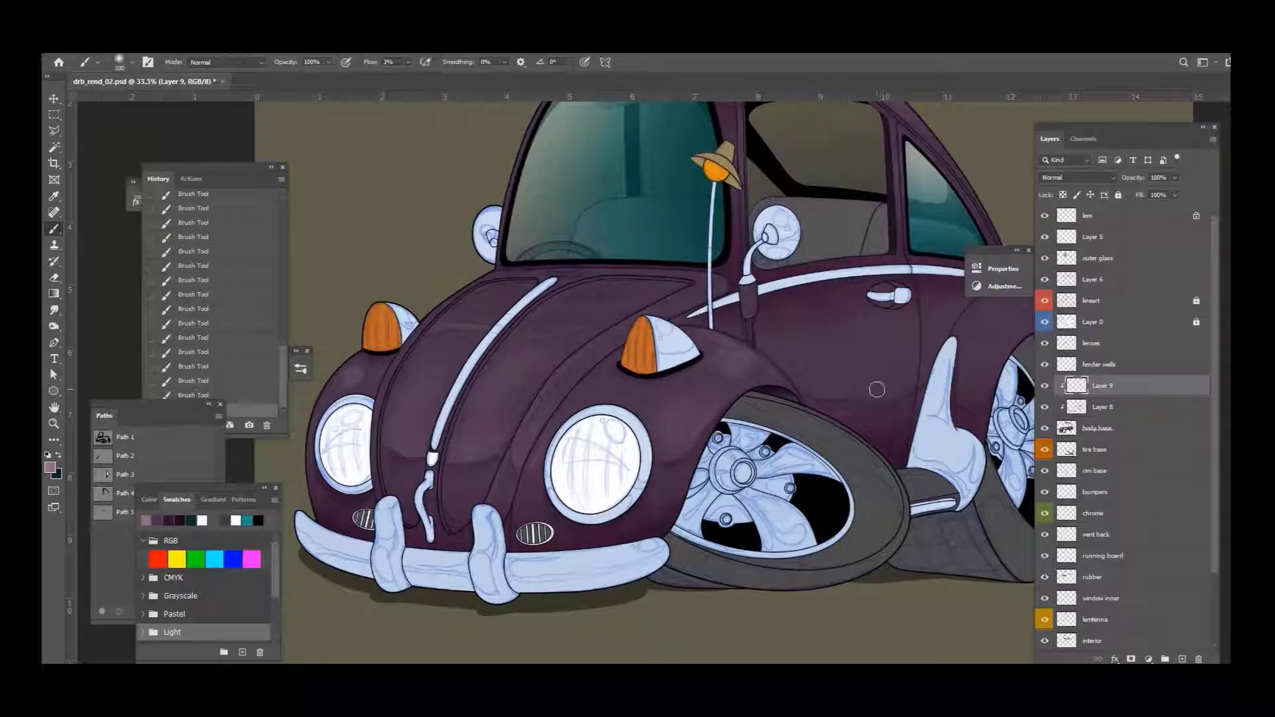
Step: Paint soft light highlights on the door's lower edge, the rear fender and the roof above the pillar
left_click_drag(893, 391, 807, 431)
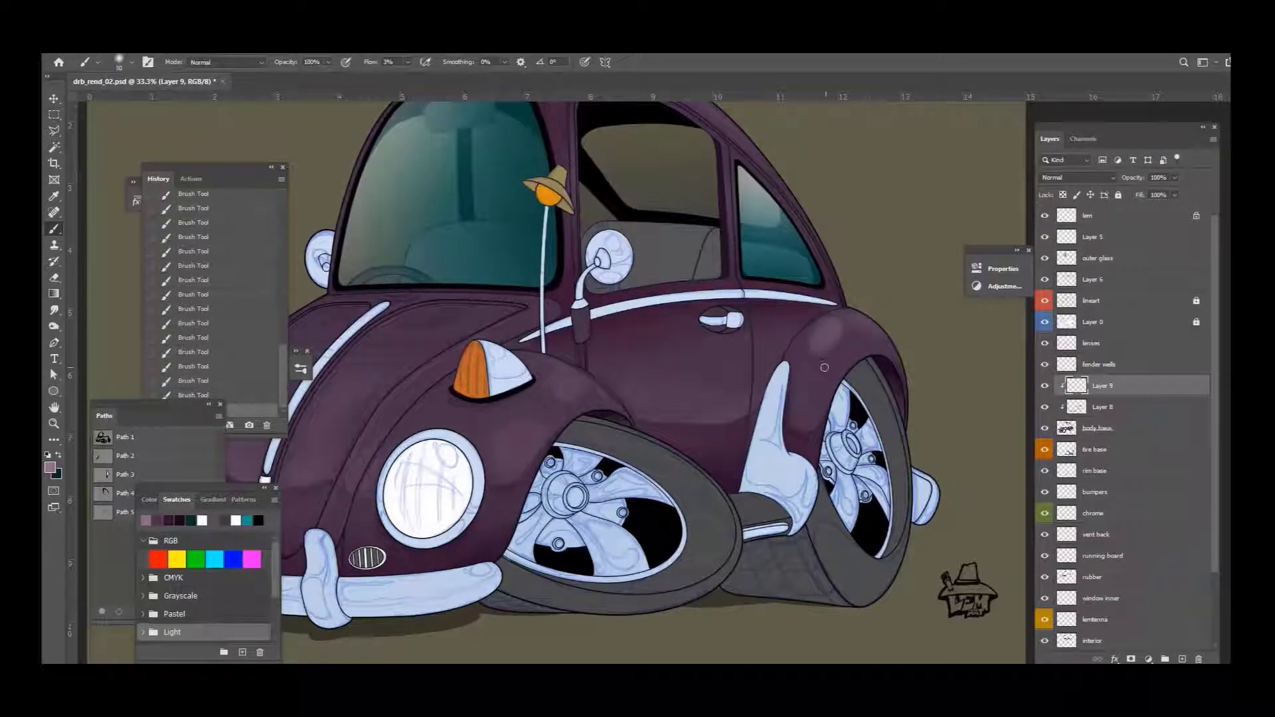
left_click_drag(512, 483, 685, 491)
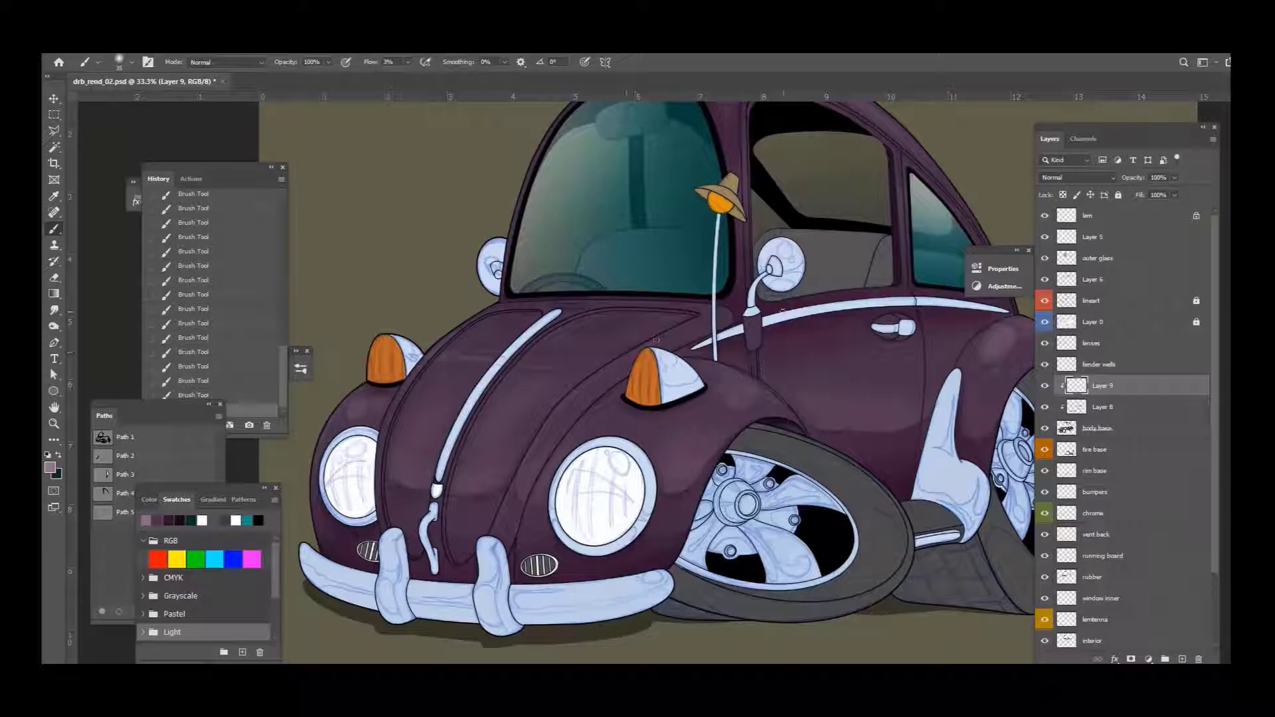
left_click_drag(831, 292, 756, 353)
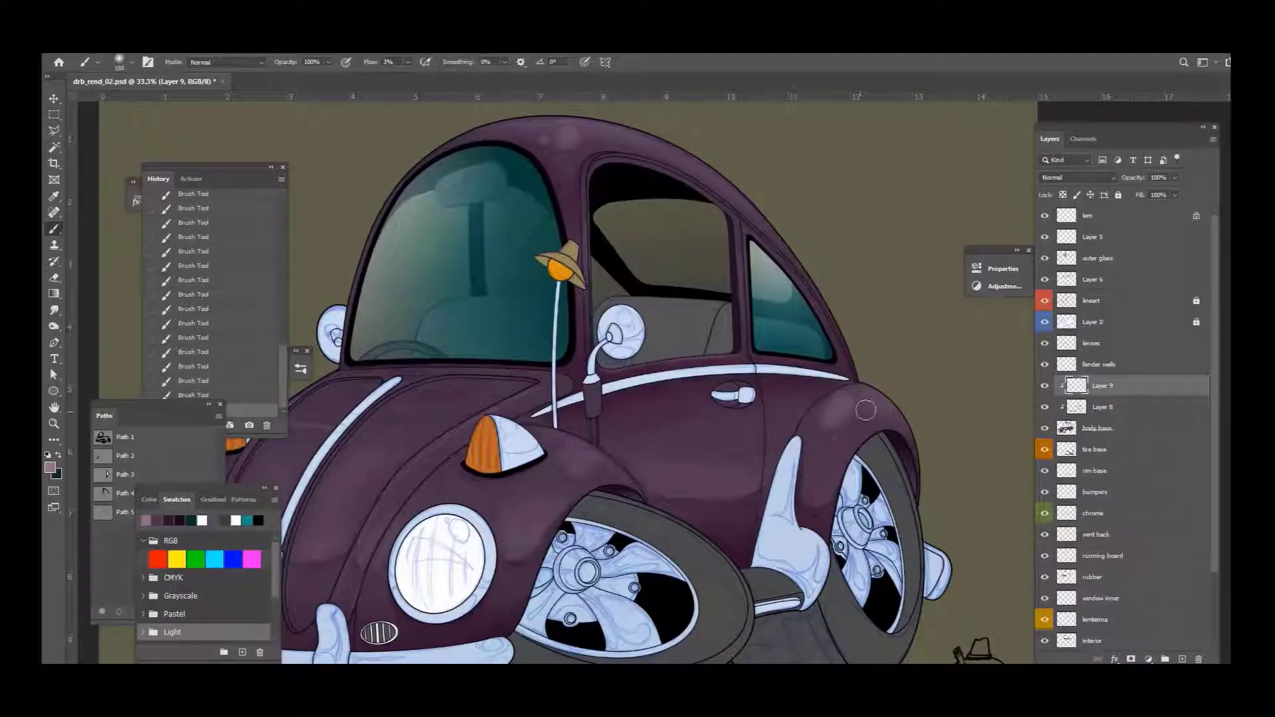
Step: Add a Hue/Saturation adjustment that intensifies the colours and a Levels adjustment with a black input of 14 above the artwork
scroll(925, 410, "down", 2)
scroll(925, 410, "up", 1)
left_click(1148, 658)
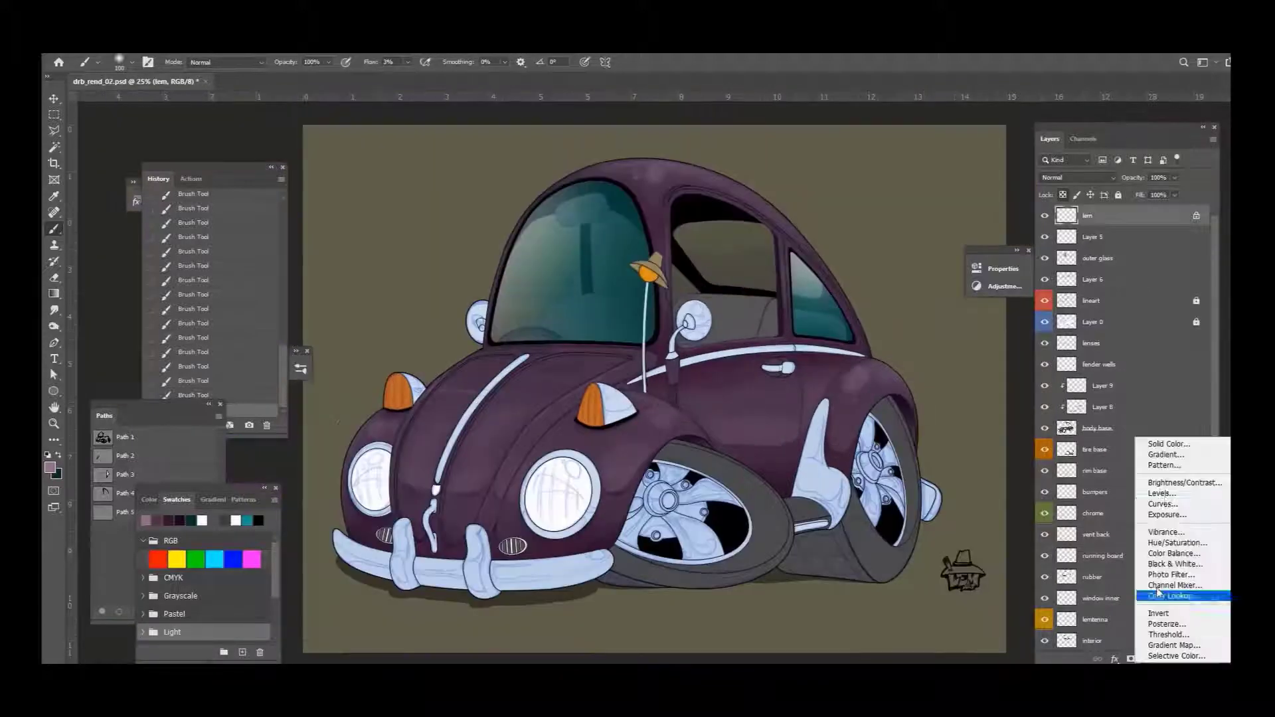
left_click(1158, 544)
left_click_drag(870, 378, 880, 375)
left_click(976, 286)
left_click_drag(812, 395, 818, 395)
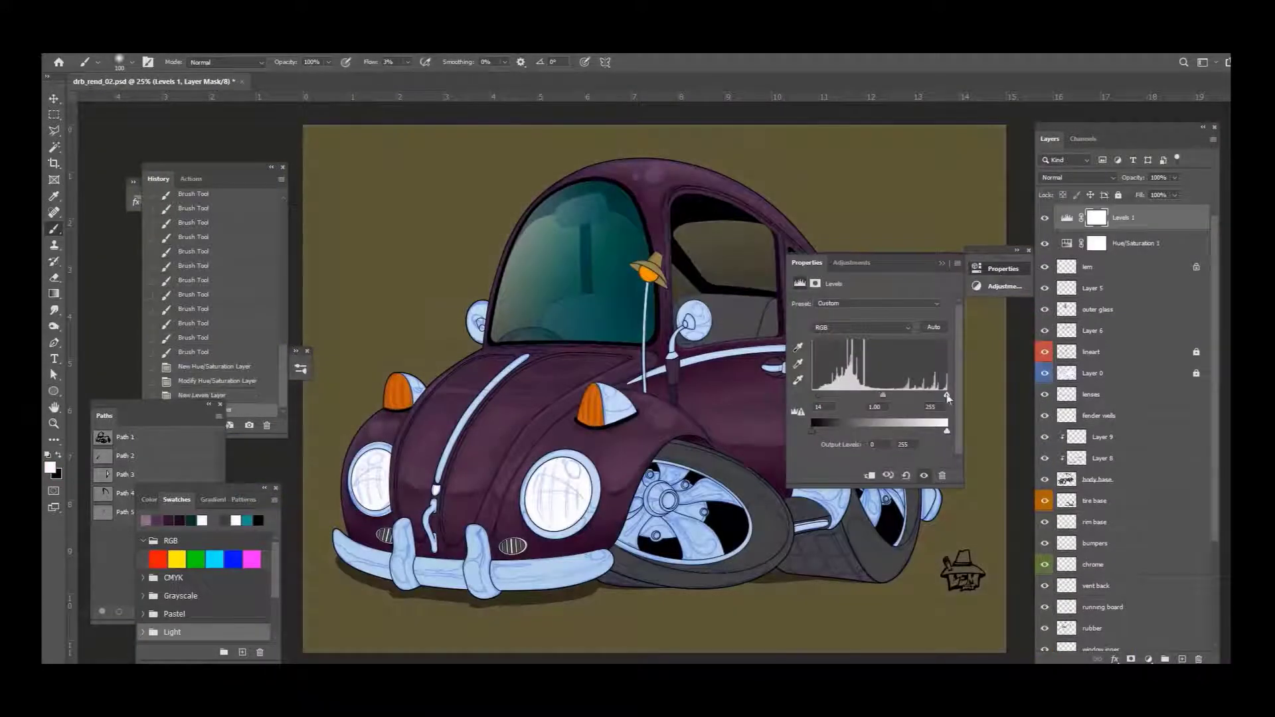
left_click(976, 269)
Step: Try to deepen the body shading on Layer 8 with Levels, using a black input of 16
left_click(1102, 458)
key("ctrl+l")
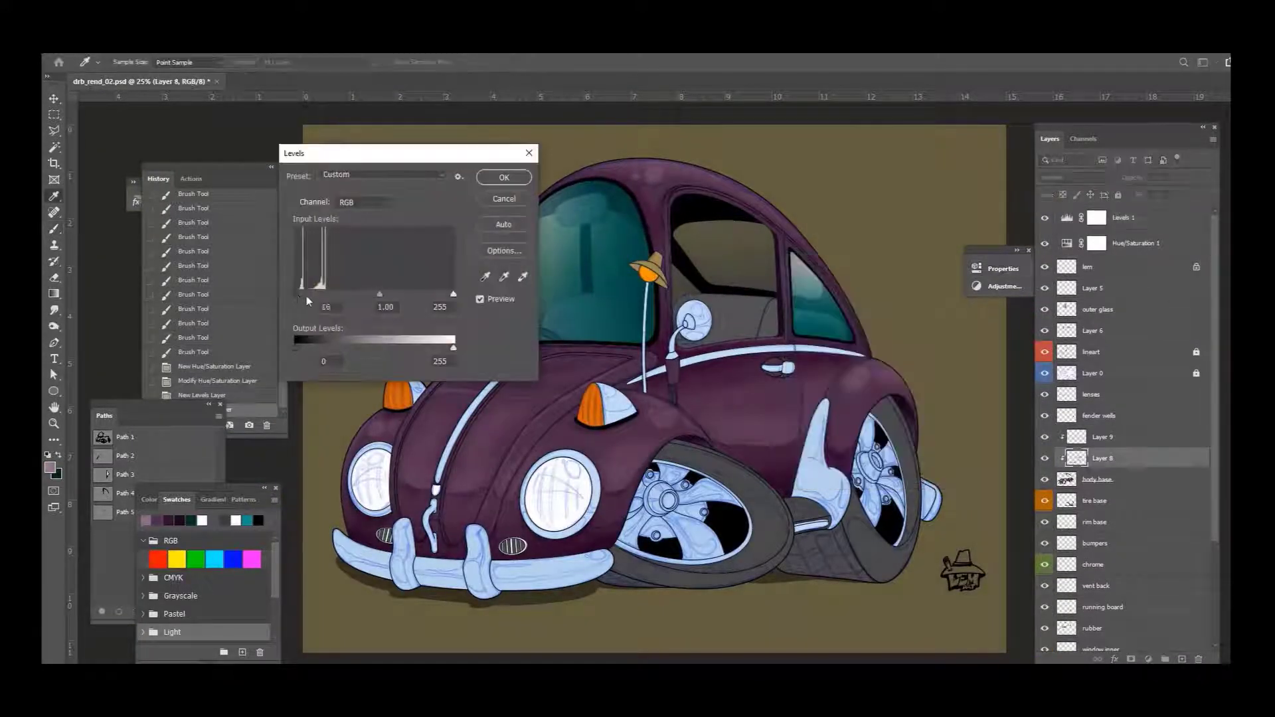
key("Escape")
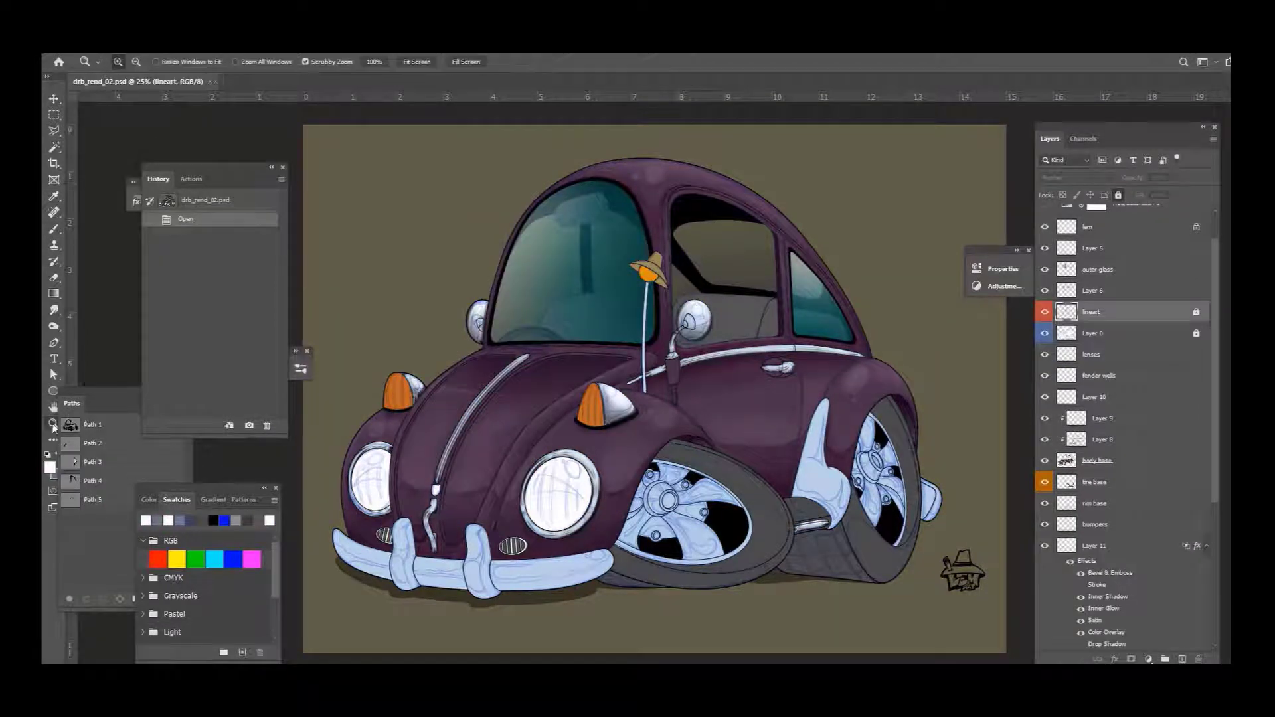
Step: Add a new layer clipped to the tire base and darken the front tyre's selected sidewall with black gradients
scroll(753, 322, "up", 3)
key("ctrl+shift+alt+n")
key("ctrl+alt+g")
key("g")
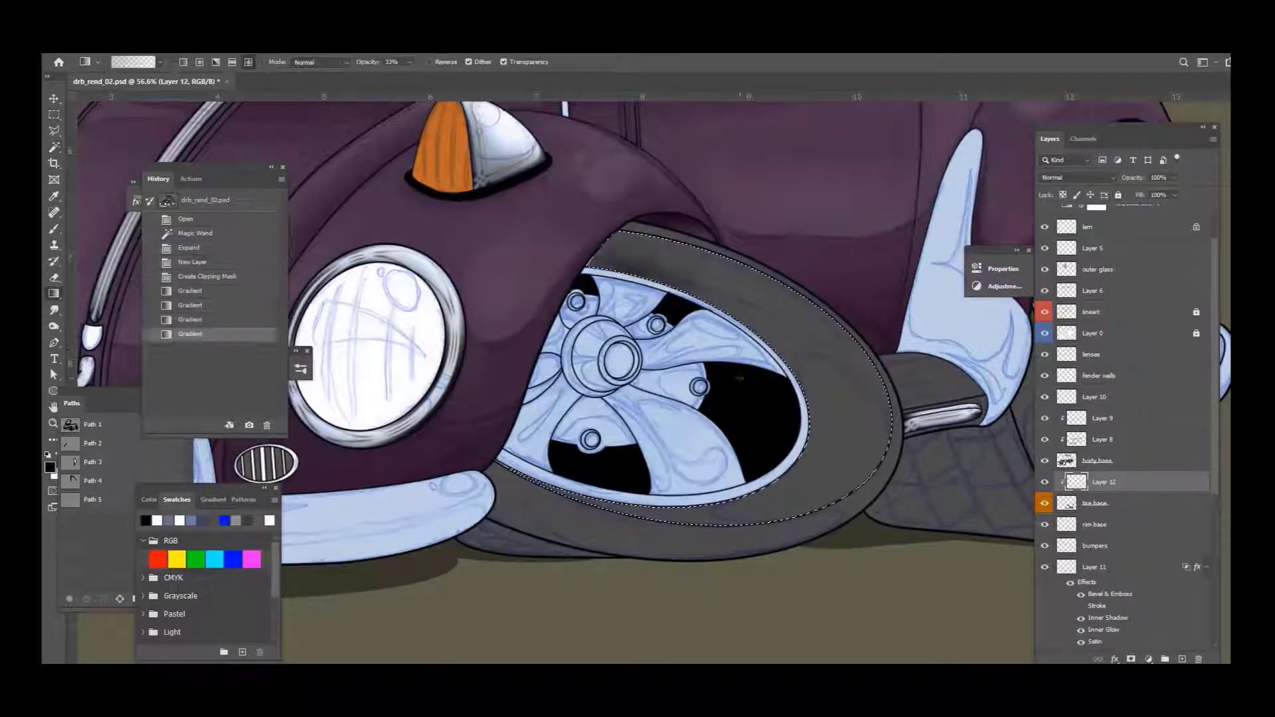
left_click_drag(753, 321, 656, 465)
Step: Switch to a soft brush and shade the front tyre's sidewall around the rim and along its upper edge
key("b")
scroll(910, 364, "down", 2)
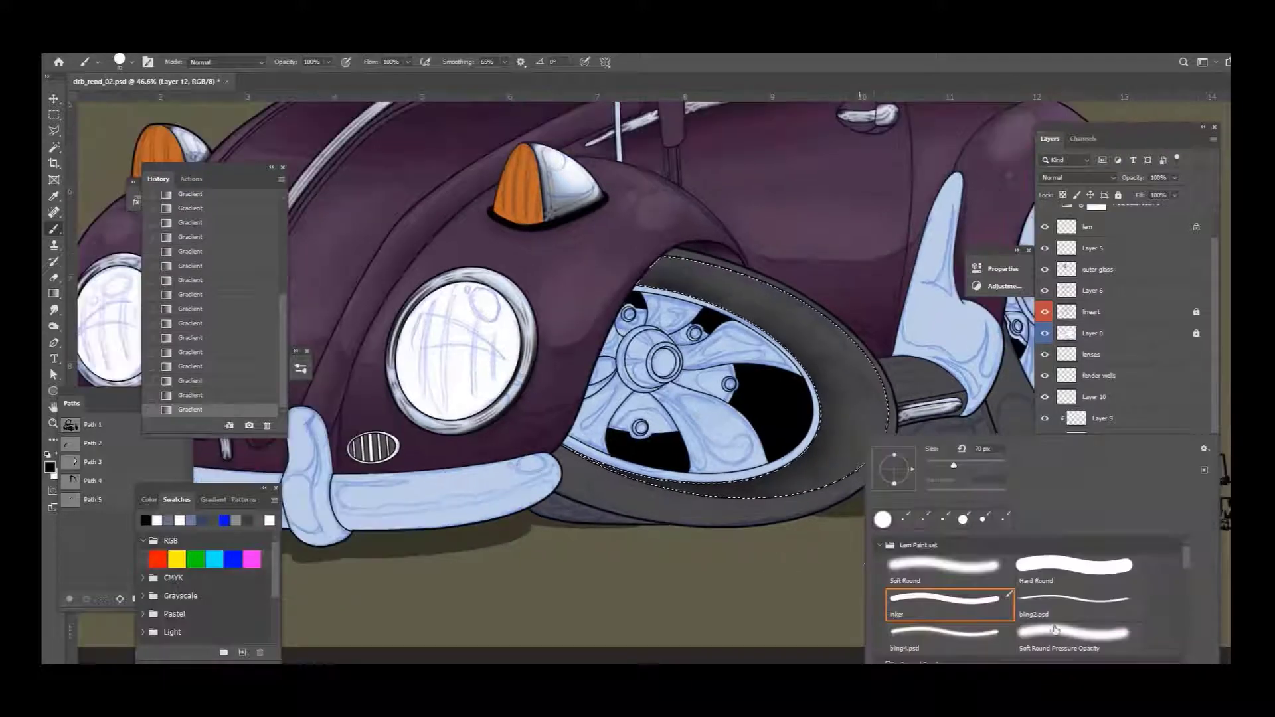
mouse_move(873, 398)
left_mouse_down()
mouse_move(797, 459)
mouse_move(797, 402)
left_mouse_up()
left_click_drag(630, 279, 745, 293)
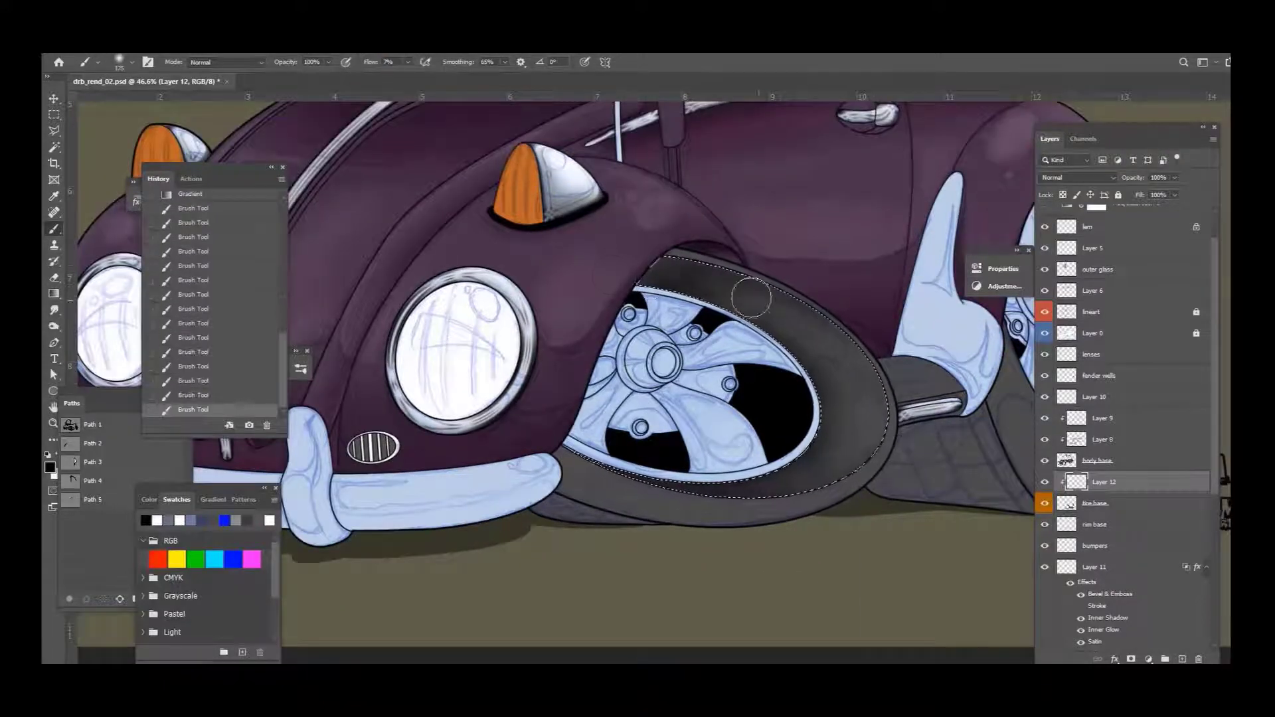
mouse_move(863, 359)
left_mouse_down()
mouse_move(565, 479)
mouse_move(775, 449)
mouse_move(802, 391)
mouse_move(763, 513)
mouse_move(799, 282)
left_mouse_up()
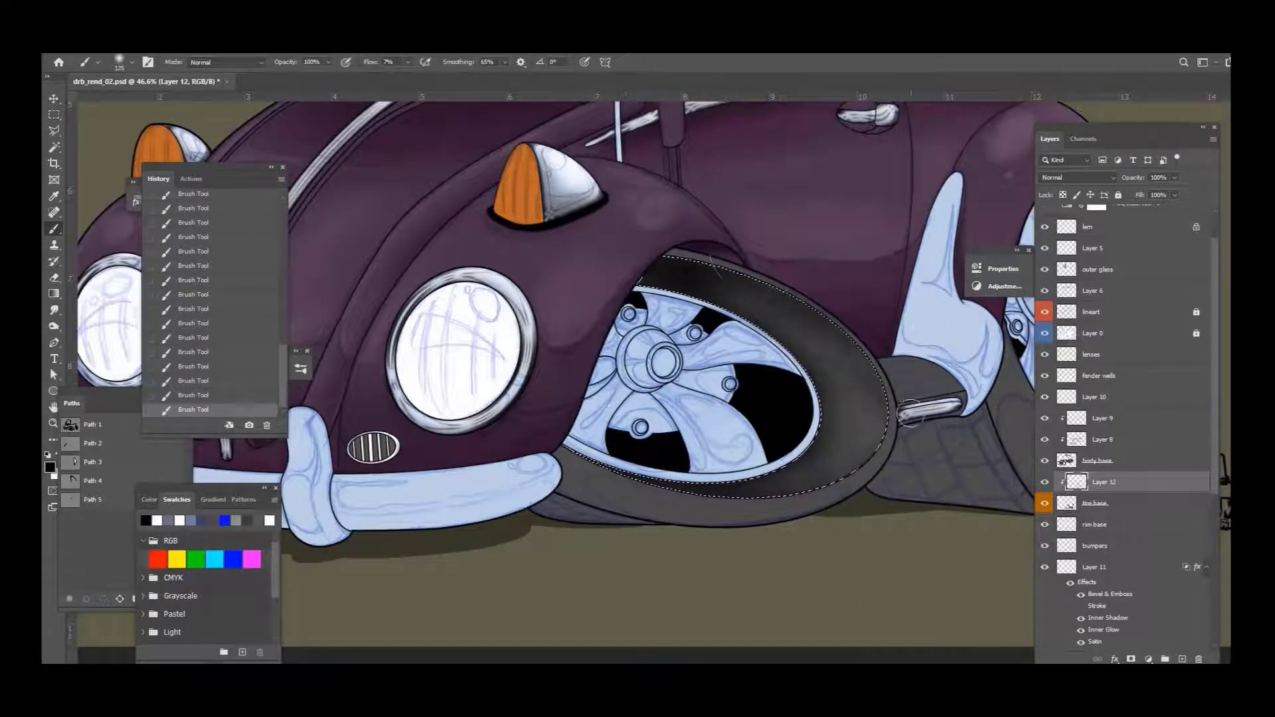
Step: Enlarge the brush and deepen the dark shading across the front tyre's upper and lower sidewall
key("bracketright")
key("bracketright")
key("bracketright")
key("bracketright")
key("bracketright")
key("bracketright")
left_click_drag(681, 304, 770, 442)
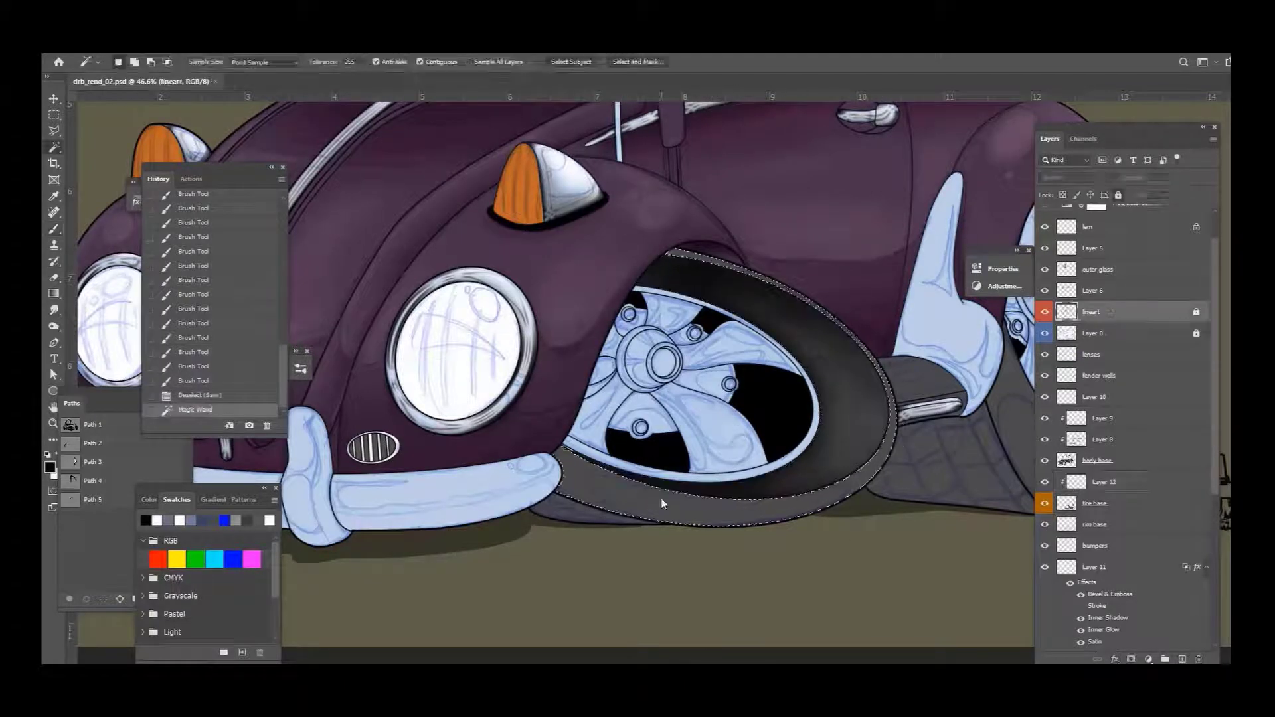
Step: Shade the lower part of the front tyre's selected sidewall on Layer 12 with black gradients and the brush
left_click(1077, 483)
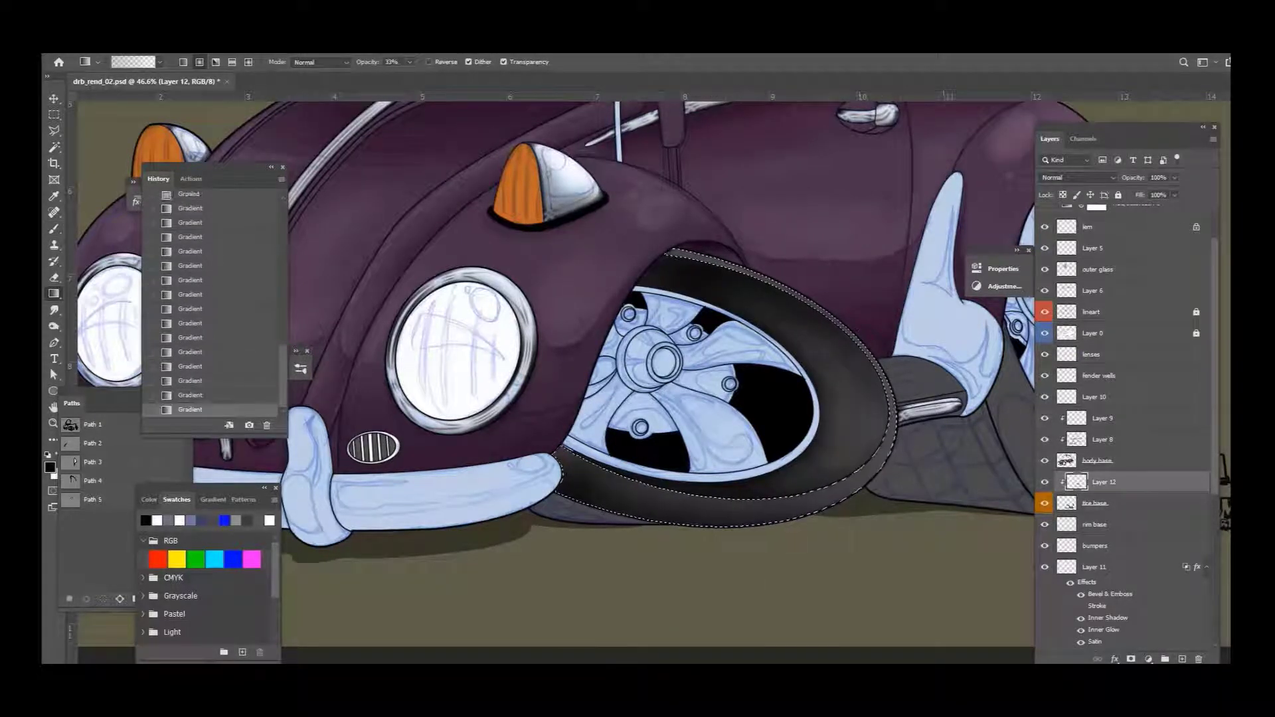
key("b")
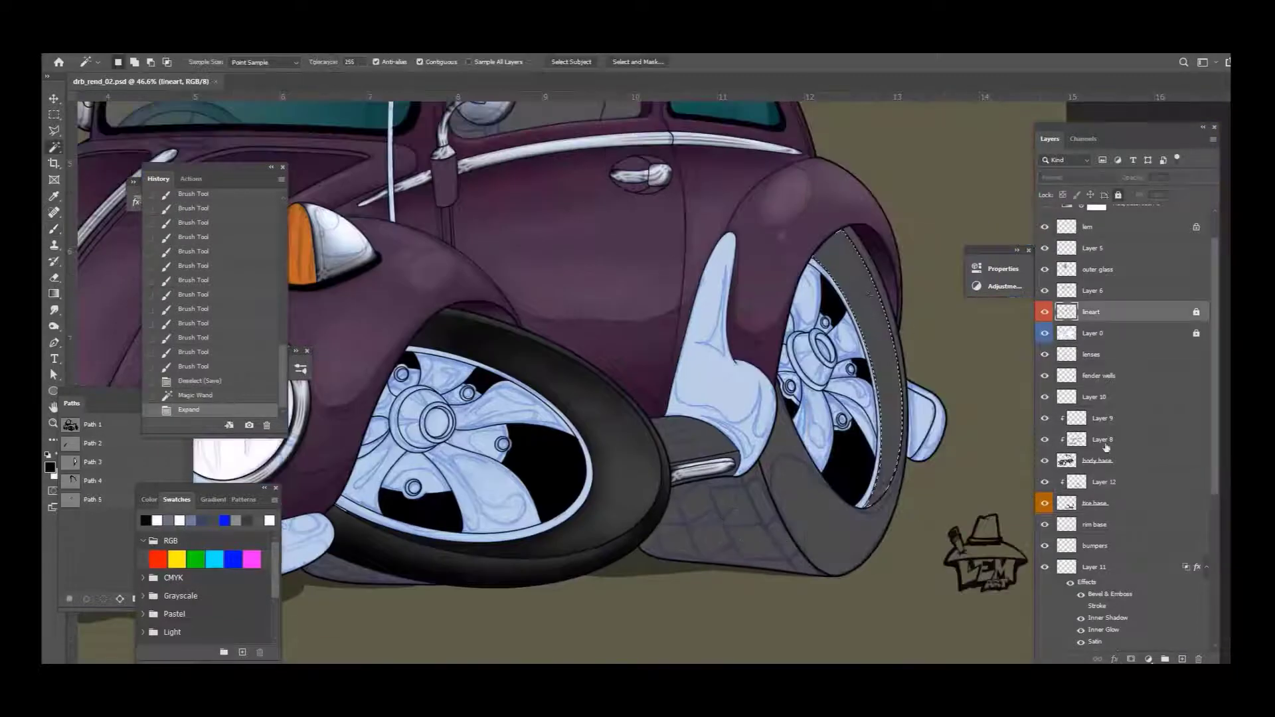
Step: Darken the rear tyre's selected sidewall on Layer 12 with gradients and soft brush strokes around the rim
left_click_drag(830, 239, 864, 286)
key("b")
left_click_drag(817, 239, 876, 279)
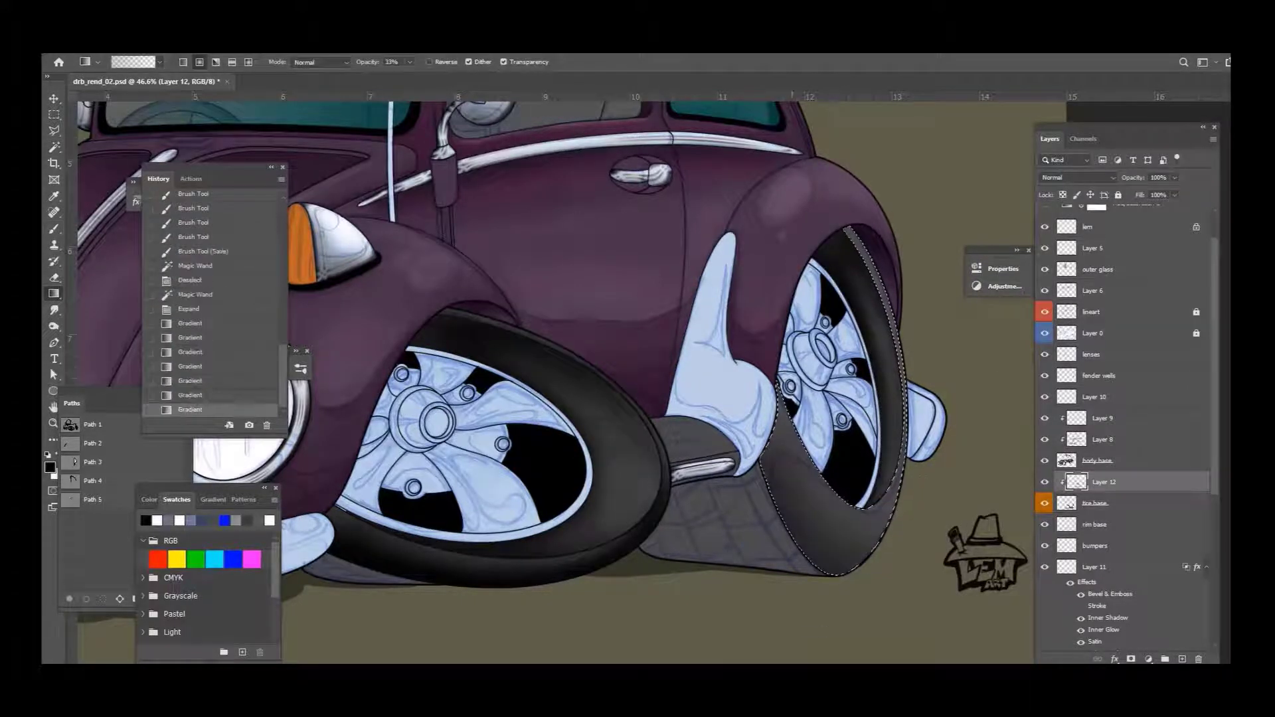
key("bracketleft")
mouse_move(790, 392)
left_mouse_down()
mouse_move(777, 442)
mouse_move(836, 477)
left_mouse_up()
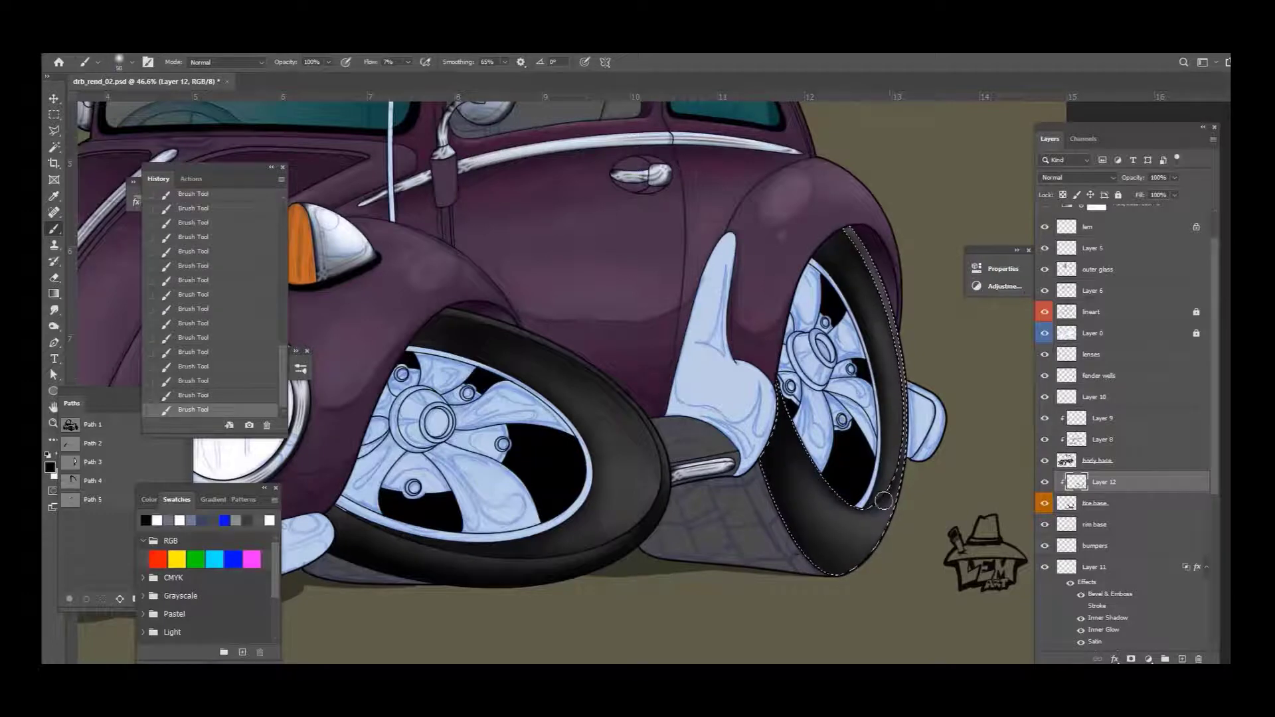
Step: Undo the last stroke, reduce the brush size, refine the dark shading along the rear sidewall's edges and deselect
key("ctrl+z")
key("bracketleft")
key("bracketleft")
key("bracketleft")
key("bracketleft")
key("bracketleft")
key("bracketleft")
left_click_drag(782, 384, 774, 435)
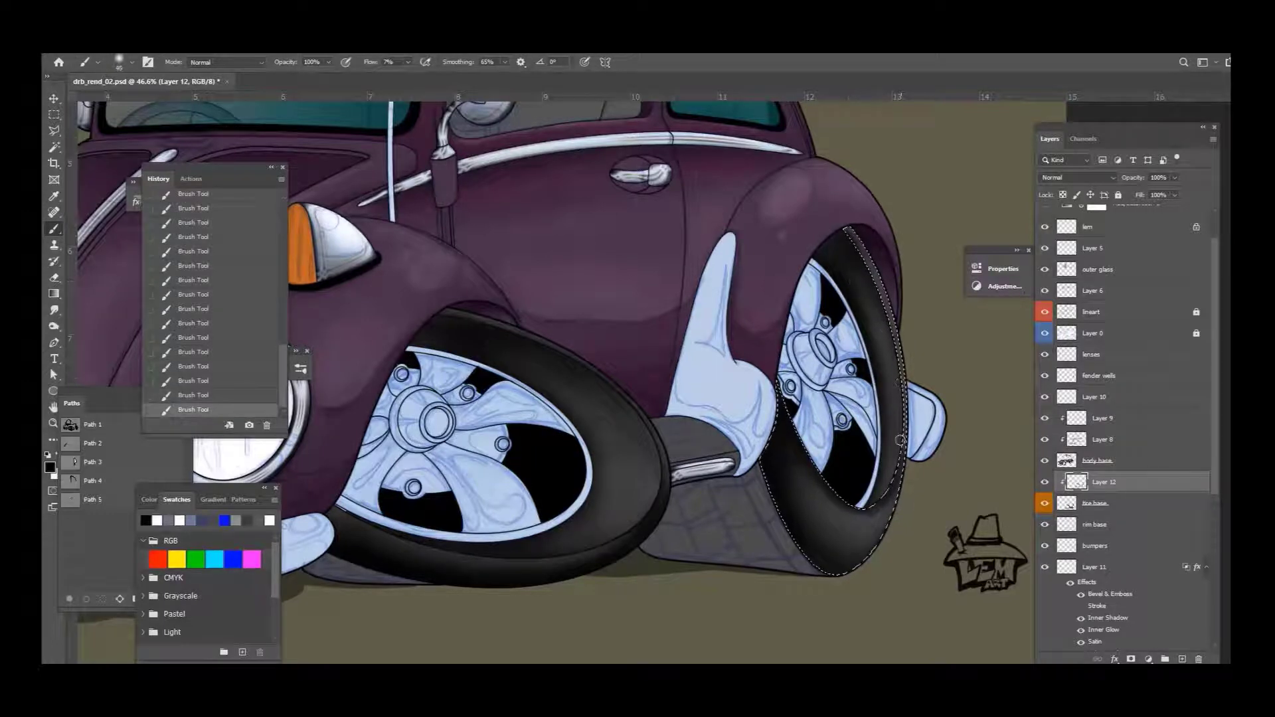
key("ctrl+d")
Step: Select the rear tyre's tread and darken it on Layer 12 with gradients and a large soft brush
left_click(897, 467, "ctrl")
left_click_drag(730, 492, 704, 558)
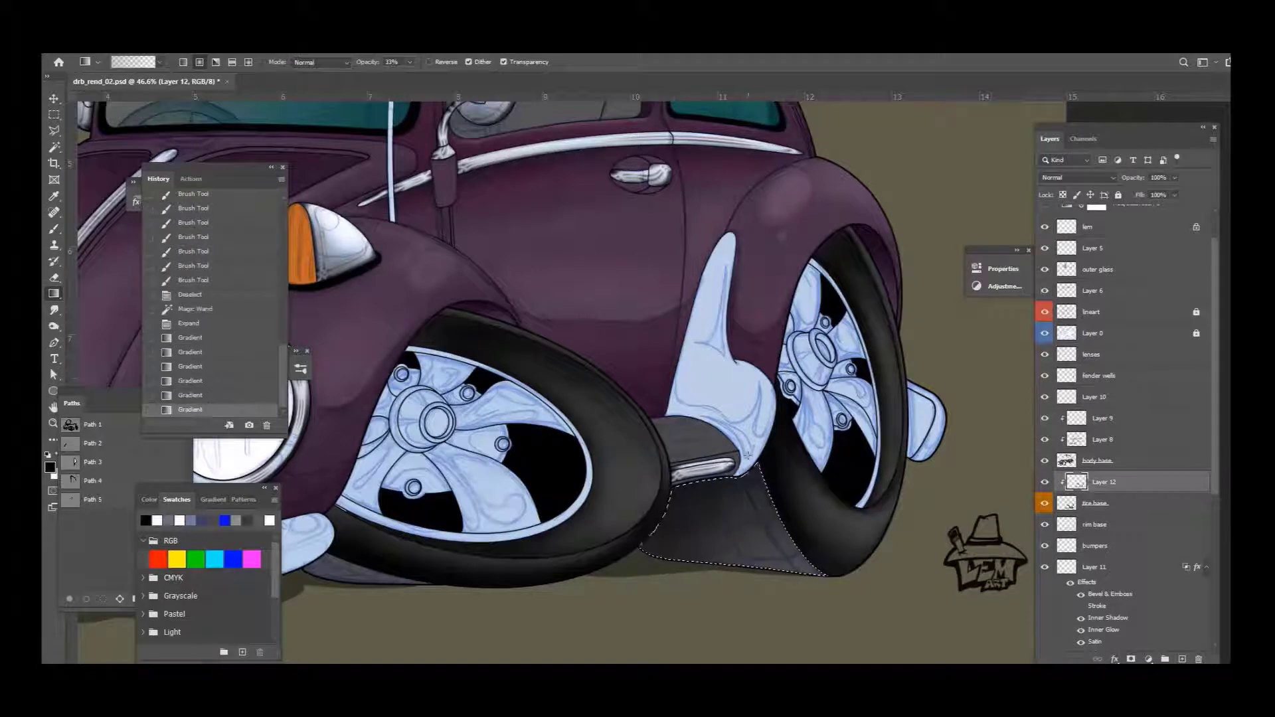
key("b")
left_click_drag(658, 518, 664, 551)
mouse_move(728, 583)
left_mouse_down()
mouse_move(804, 594)
mouse_move(676, 483)
mouse_move(745, 476)
mouse_move(654, 570)
mouse_move(884, 595)
mouse_move(749, 429)
mouse_move(913, 604)
left_mouse_up()
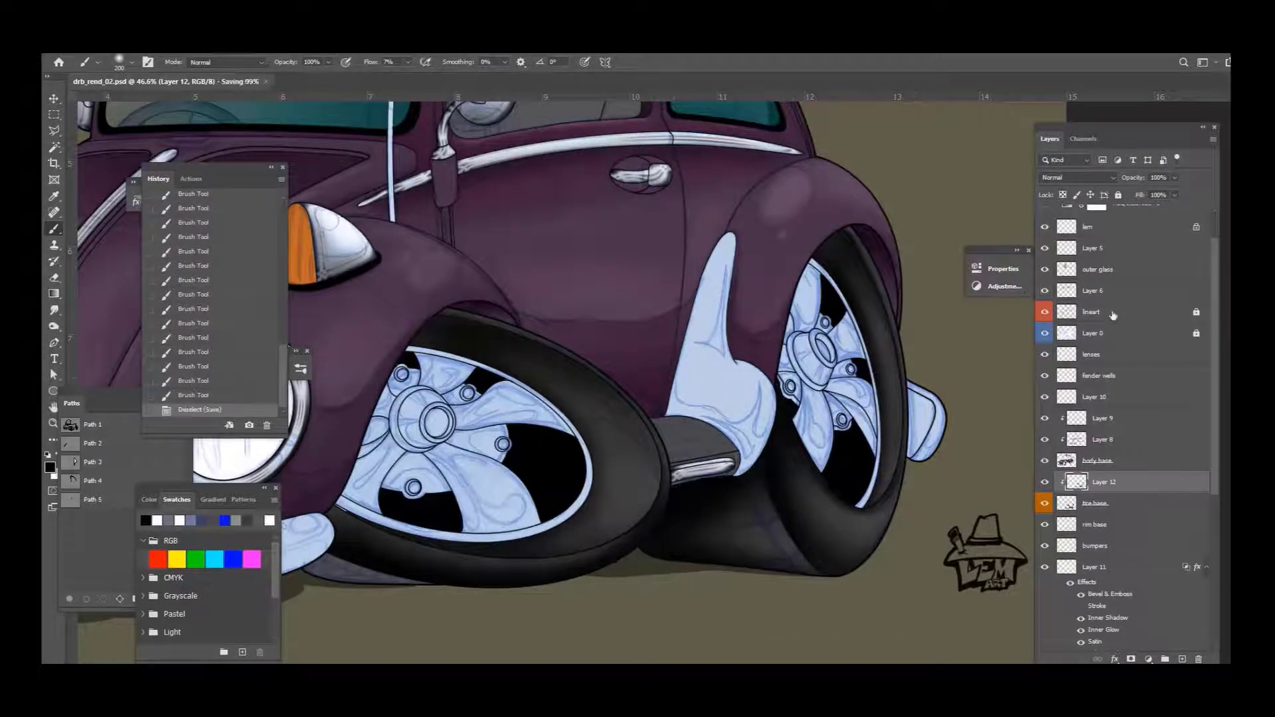
Step: Select the front tyre's tread strip from the lineart layer, shade it dark on Layer 12 and deselect
left_click(1090, 311)
left_click(372, 572)
left_click(1104, 482)
mouse_move(421, 634)
left_mouse_down()
mouse_move(324, 543)
mouse_move(372, 577)
mouse_move(412, 583)
left_mouse_up()
key("ctrl+d")
key("ctrl+0")
Step: Unlock Layer 0, lower its opacity and lock it again
left_click(1091, 332)
left_click(1196, 333)
left_click(1075, 178)
left_click(1173, 178)
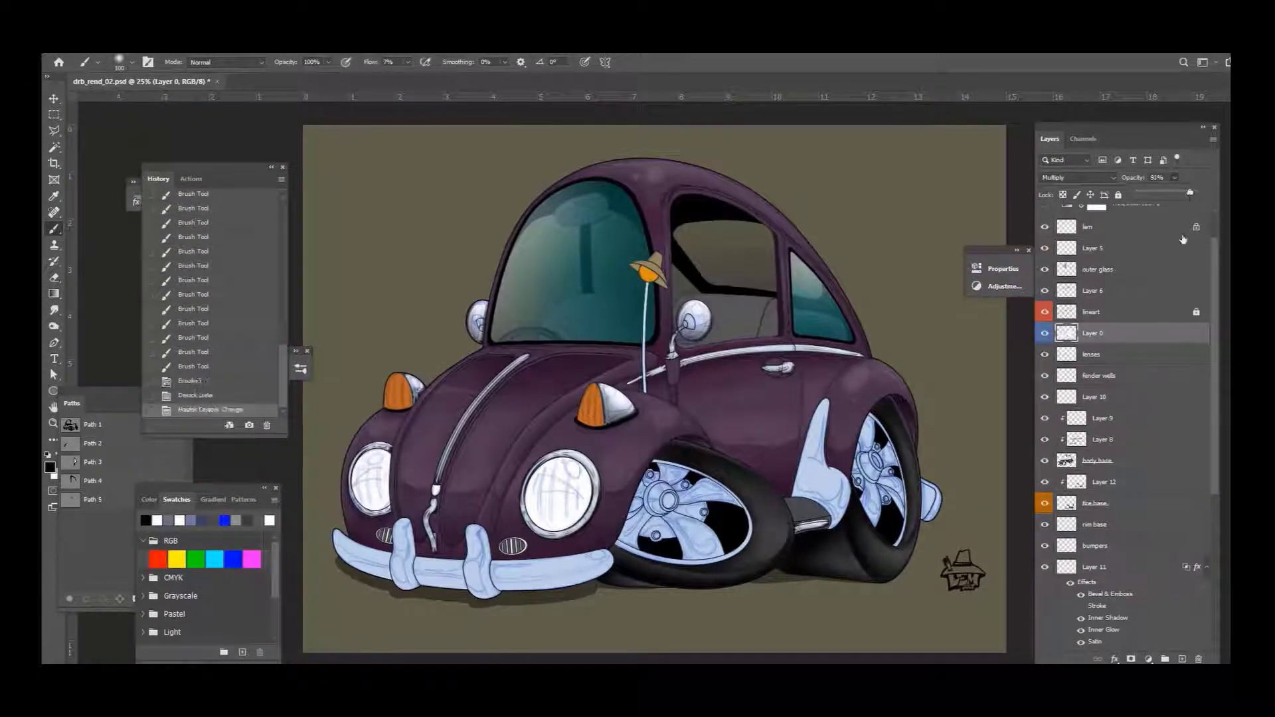
left_click(1118, 195)
Step: Toggle the visibility of Layer 0 off and on to compare the artwork with and without it
left_click(1044, 332)
left_click(1044, 332)
left_click(1045, 334)
left_click(1045, 333)
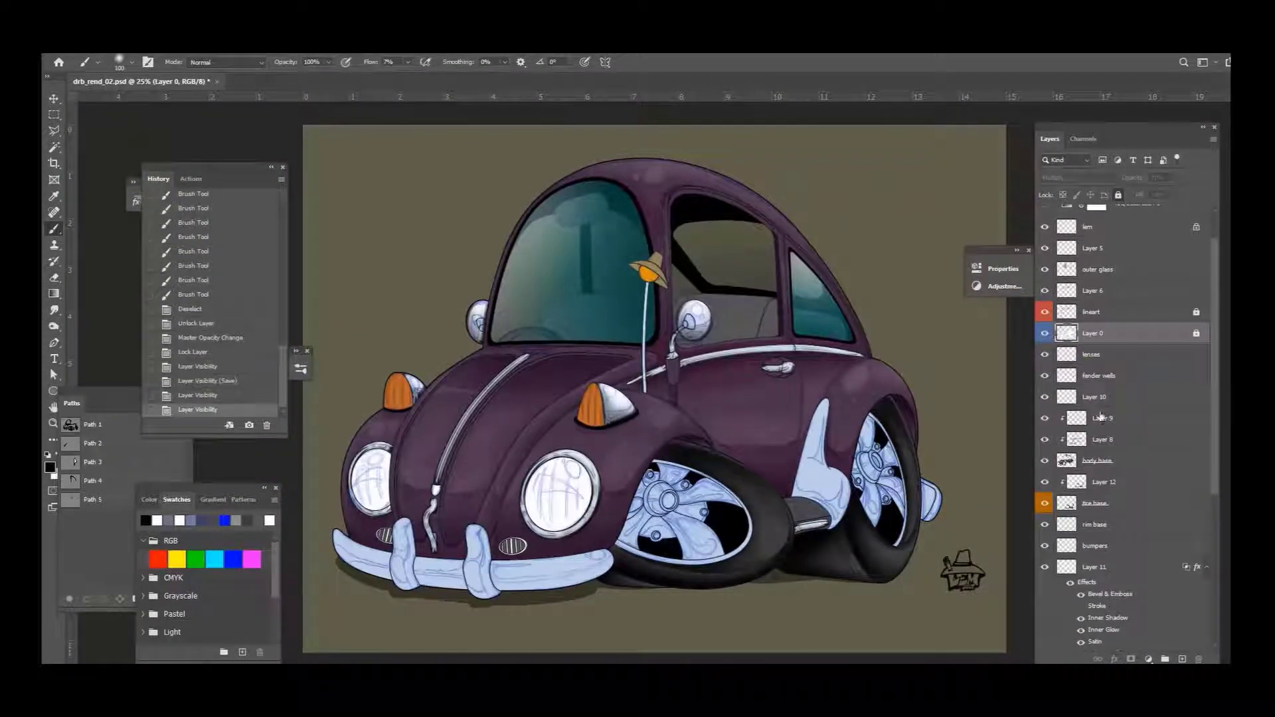
Step: Load a selection from layer content and deepen the soft shadows on the hood, fenders and door on Layer 8
left_click(1066, 460, "ctrl")
left_click(1066, 503, "ctrl+shift")
left_click(1102, 439)
left_click_drag(664, 438, 704, 468)
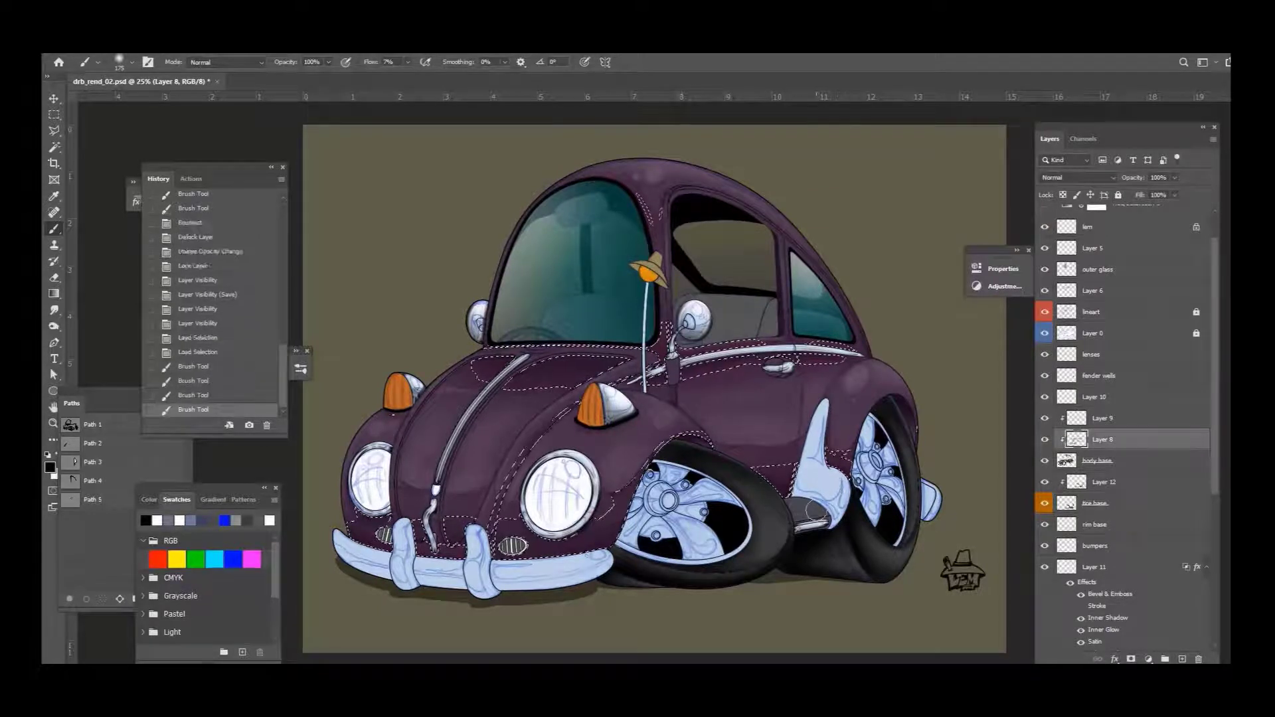
left_click_drag(577, 551, 601, 570)
left_click_drag(498, 408, 571, 545)
left_click_drag(611, 439, 704, 515)
left_click_drag(492, 498, 525, 558)
left_click_drag(757, 356, 814, 366)
Step: Load the body base as a selection and brush soft shading on the pillars, roof edge and hood on Layer 8
left_click(1066, 460, "ctrl")
left_click_drag(504, 312, 597, 339)
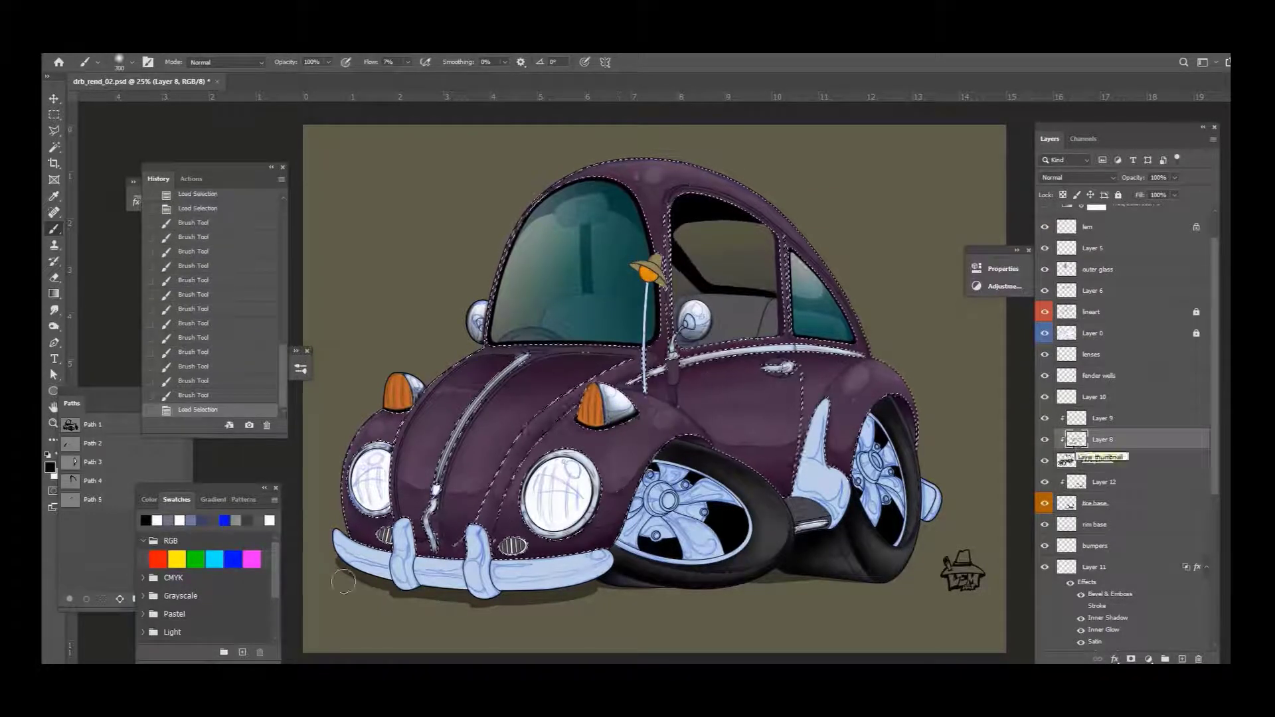
left_click_drag(664, 200, 677, 319)
left_click_drag(431, 458, 451, 544)
left_click_drag(531, 172, 492, 299)
left_click_drag(664, 219, 691, 366)
left_click_drag(465, 432, 518, 551)
left_click_drag(531, 179, 598, 332)
left_click_drag(657, 252, 671, 319)
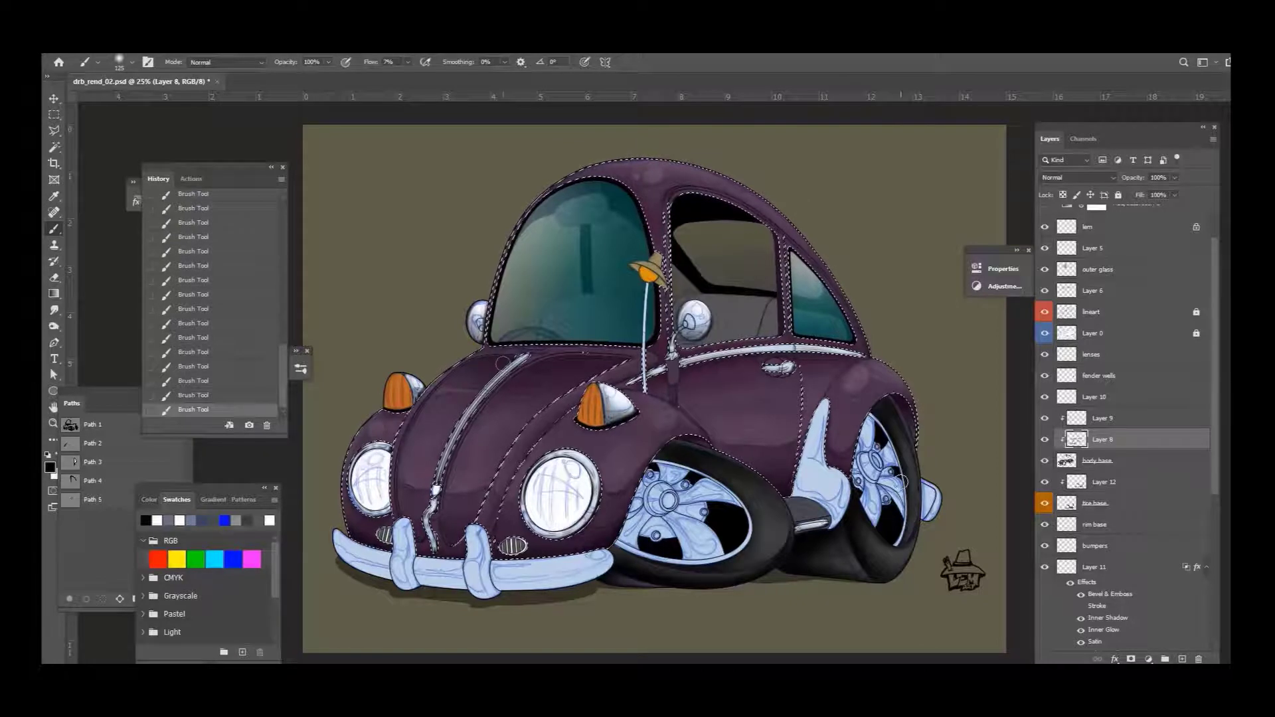
Step: Select both hood panels, expand the selection, shade them with gradients on Layer 8 and deselect
left_click(438, 432)
left_click(545, 398, "shift")
left_click_drag(465, 398, 504, 531)
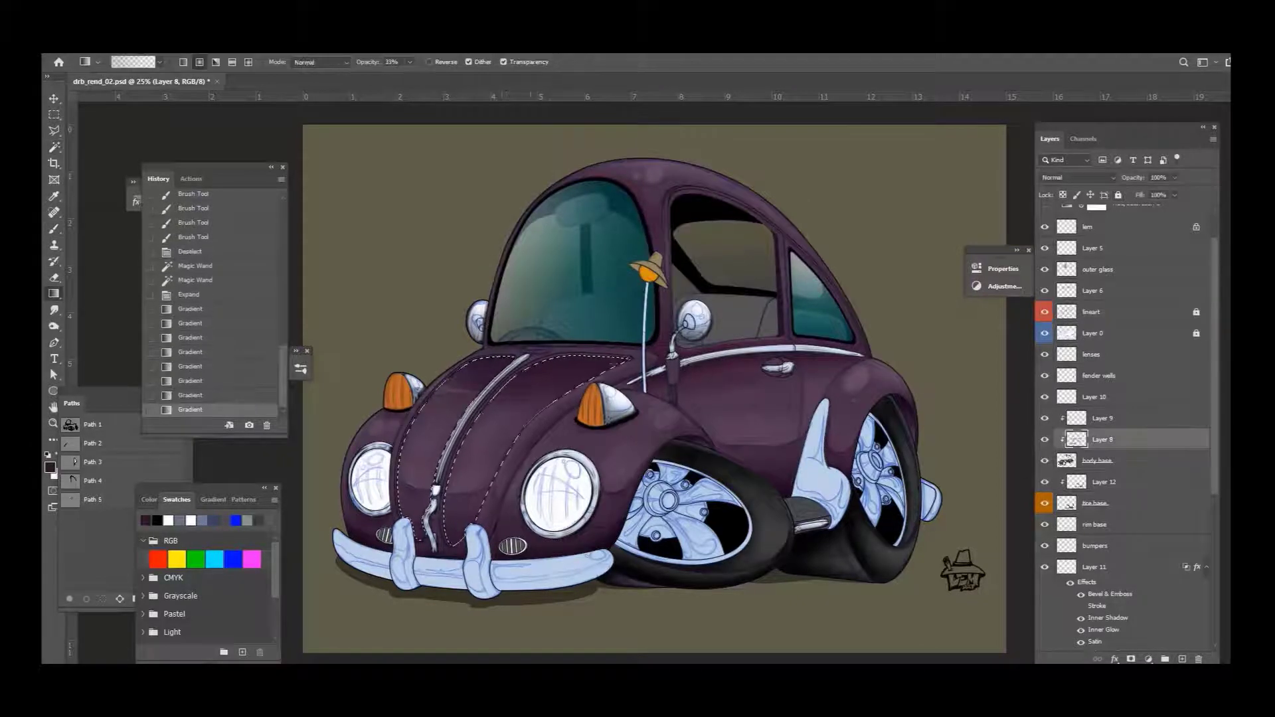
key("ctrl+d")
Step: Select the near-side fenders and door from the lineart, brush soft shading along their edges on Layer 8 and deselect
left_click(1091, 311)
left_click(694, 425)
left_click(783, 385, "shift")
left_click(511, 545, "shift")
left_click(1102, 439)
key("b")
left_click_drag(737, 358, 796, 412)
left_click_drag(495, 492, 525, 558)
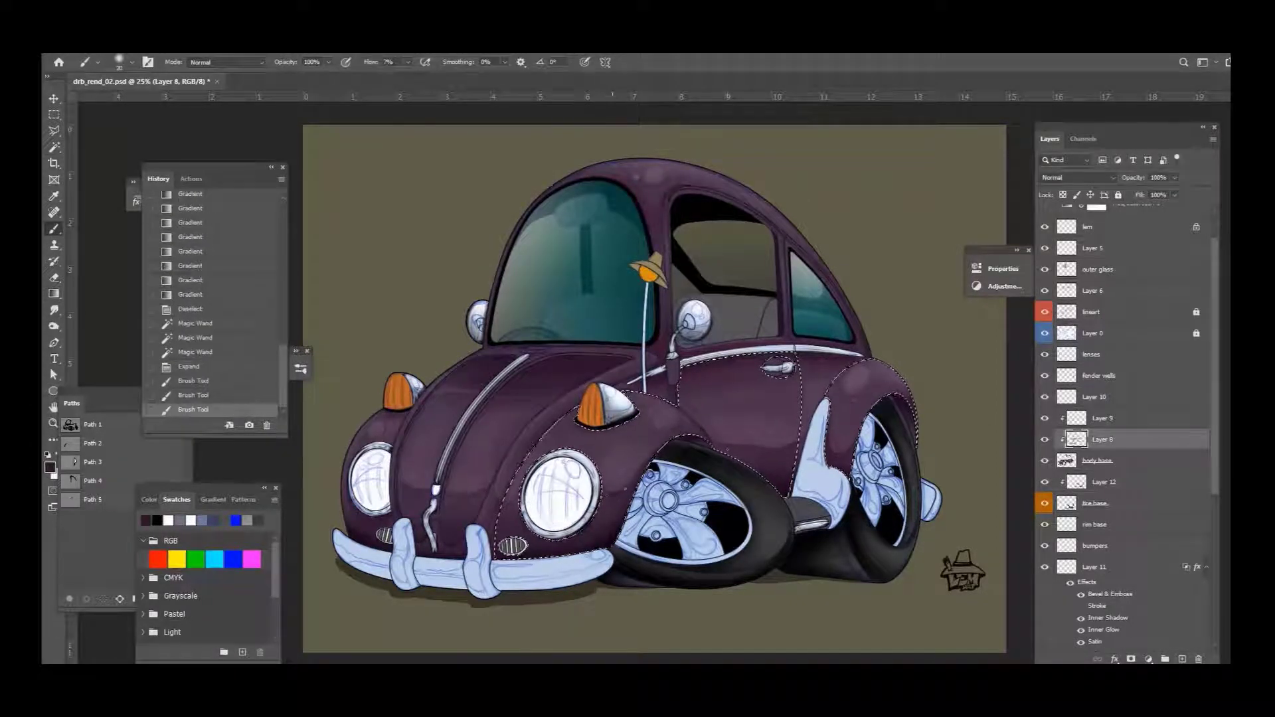
left_click_drag(774, 435, 797, 494)
left_click_drag(581, 411, 637, 428)
left_click_drag(856, 382, 917, 454)
left_click_drag(611, 382, 677, 425)
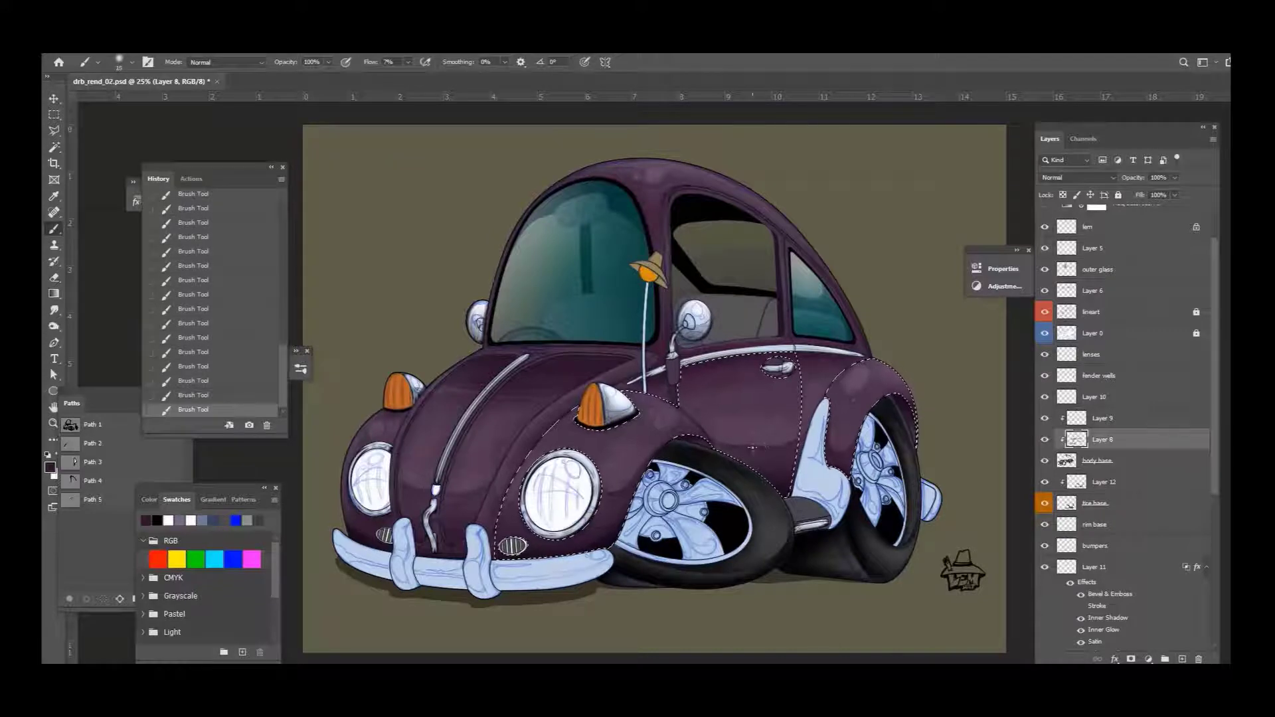
key("ctrl+d")
Step: Brush fine dark shading along the fender edges and across the lower front of the hood on Layer 8
left_click_drag(903, 395, 917, 438)
left_click_drag(690, 439, 740, 461)
mouse_move(505, 478)
left_mouse_down()
mouse_move(516, 503)
mouse_move(491, 531)
left_mouse_up()
left_click_drag(465, 465, 485, 518)
left_click_drag(438, 459, 459, 511)
left_click_drag(418, 465, 425, 518)
left_click_drag(398, 458, 405, 486)
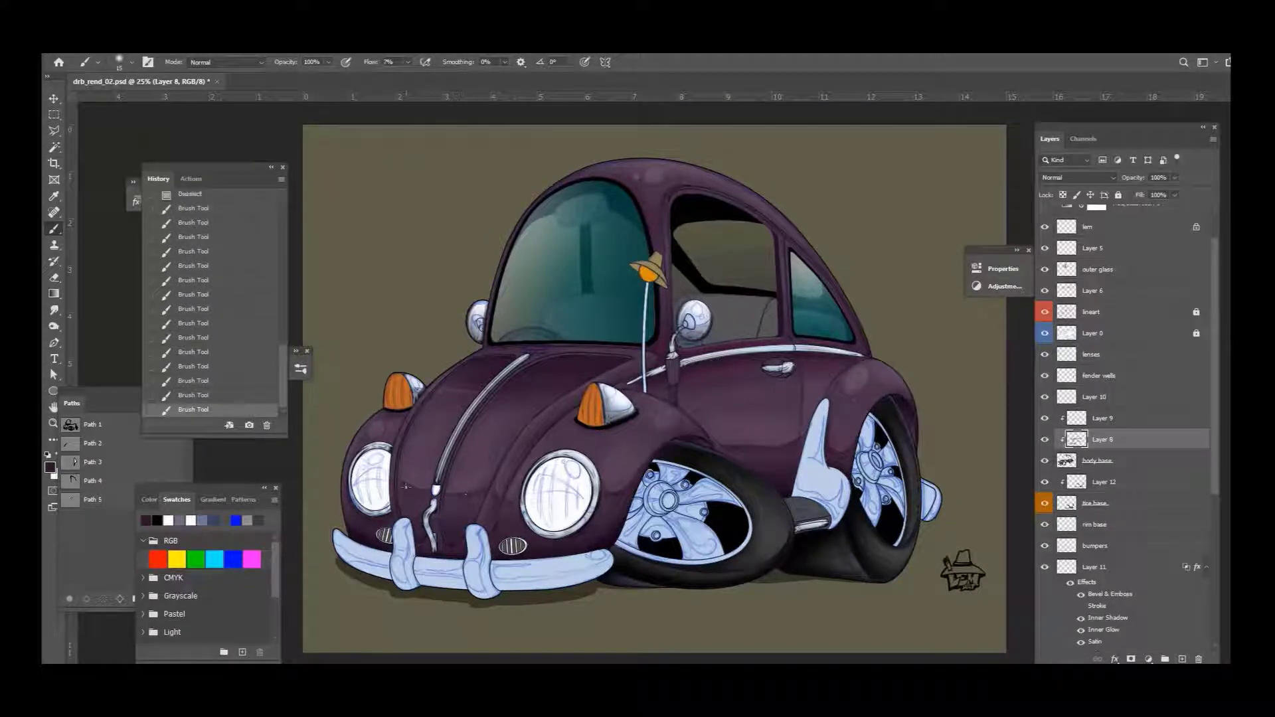
Step: Paint a soft reflection across the lower door on Layer 9, adjusting the brush size and sampling nearby purples
key("alt+bracketright")
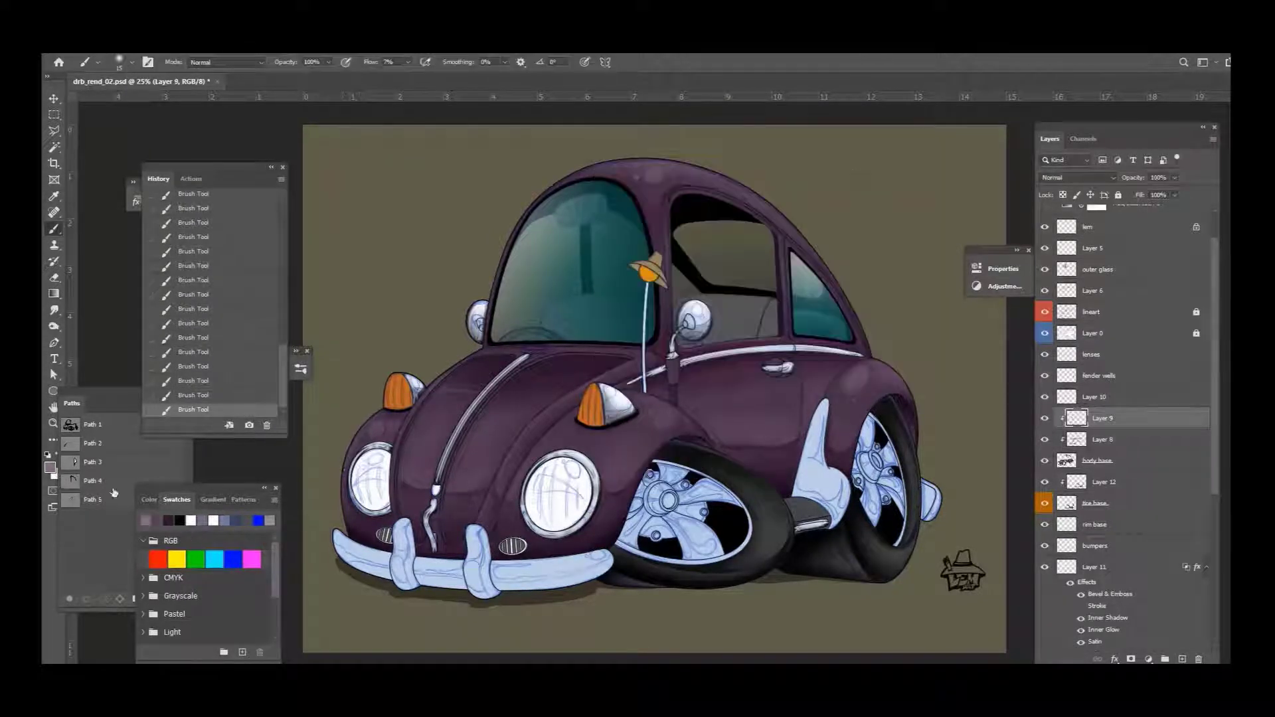
scroll(726, 452, "up", 5)
scroll(726, 452, "up", 2)
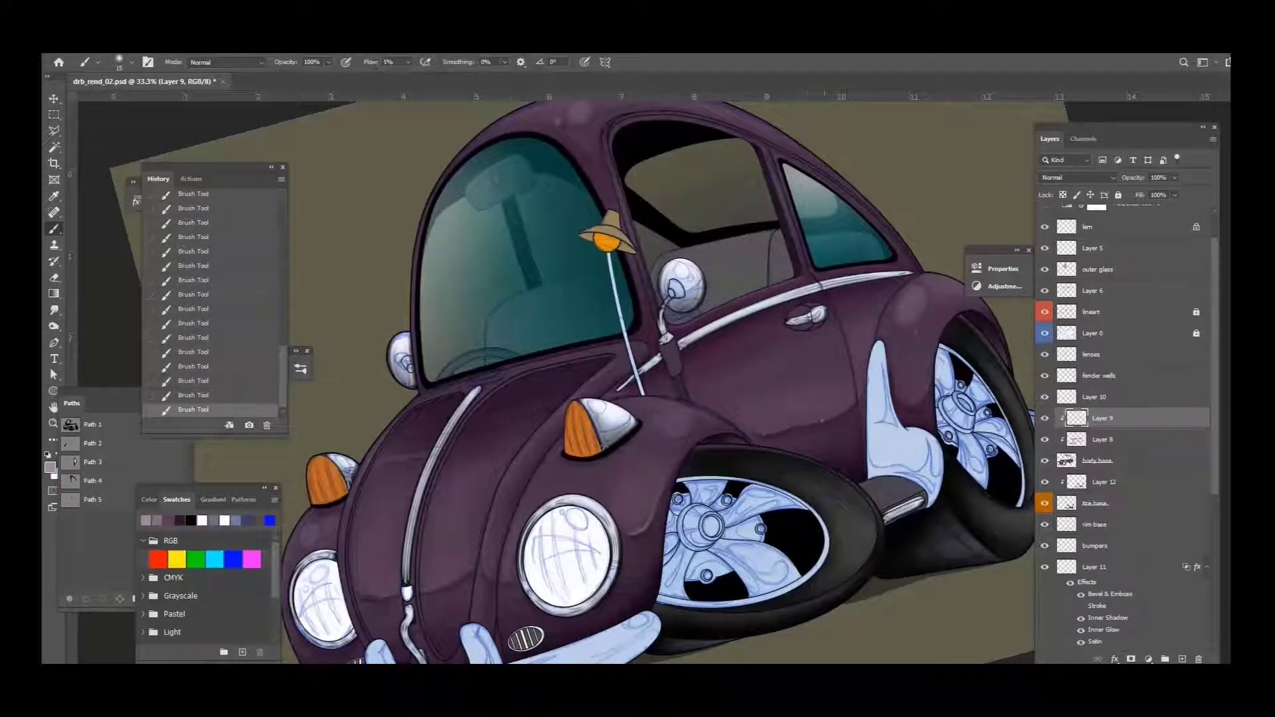
key("bracketleft")
key("bracketleft")
key("bracketleft")
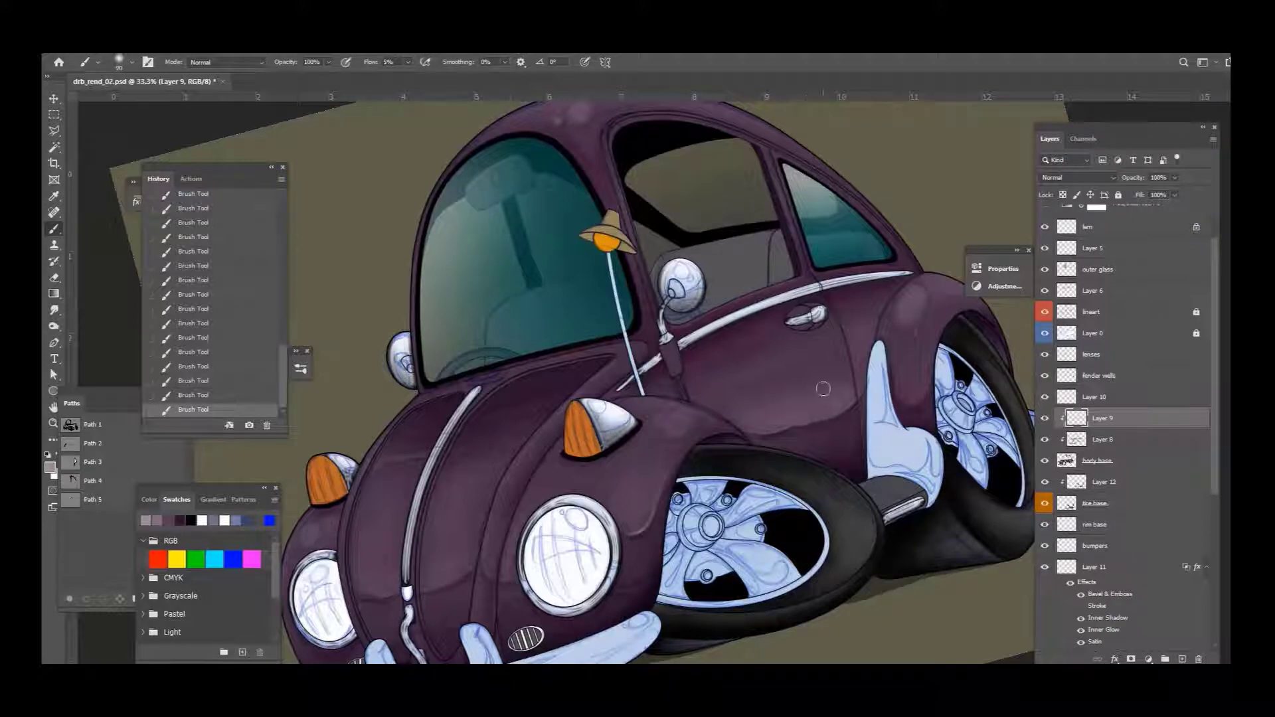
left_click(784, 449, "alt")
left_click(847, 375, "alt")
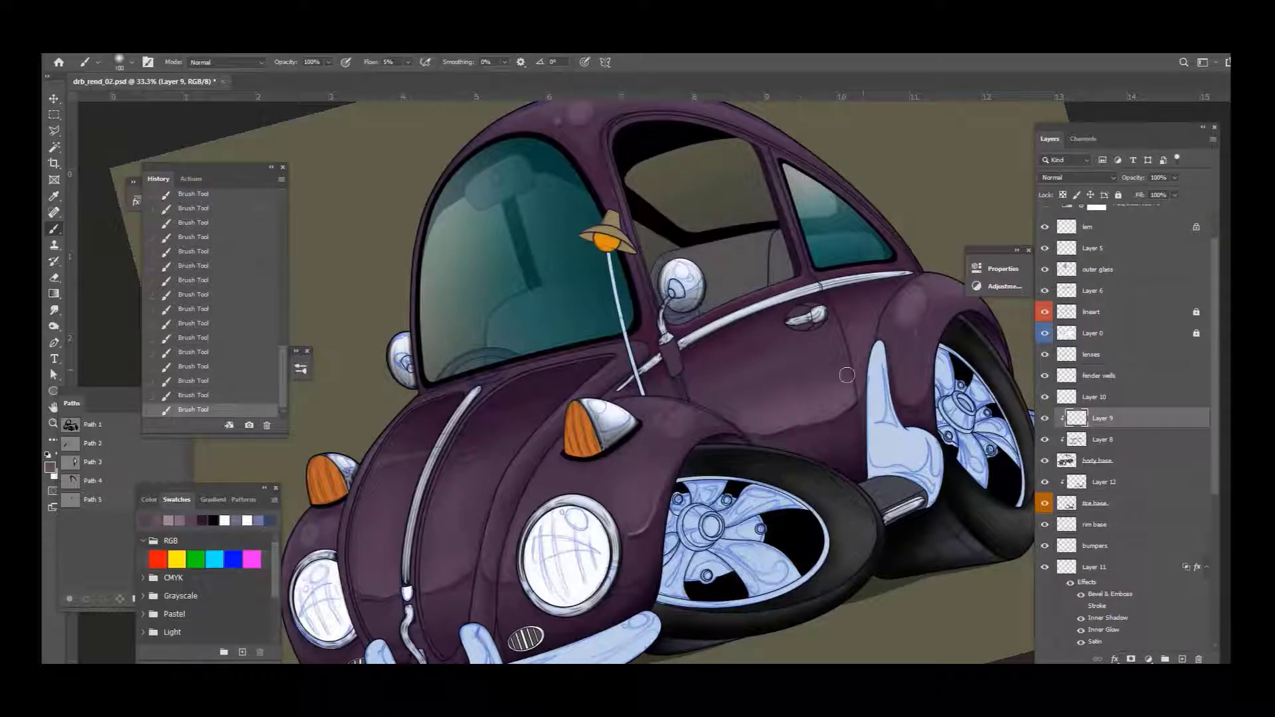
left_click(779, 421, "alt")
left_click(802, 403, "alt")
left_click(921, 379, "alt")
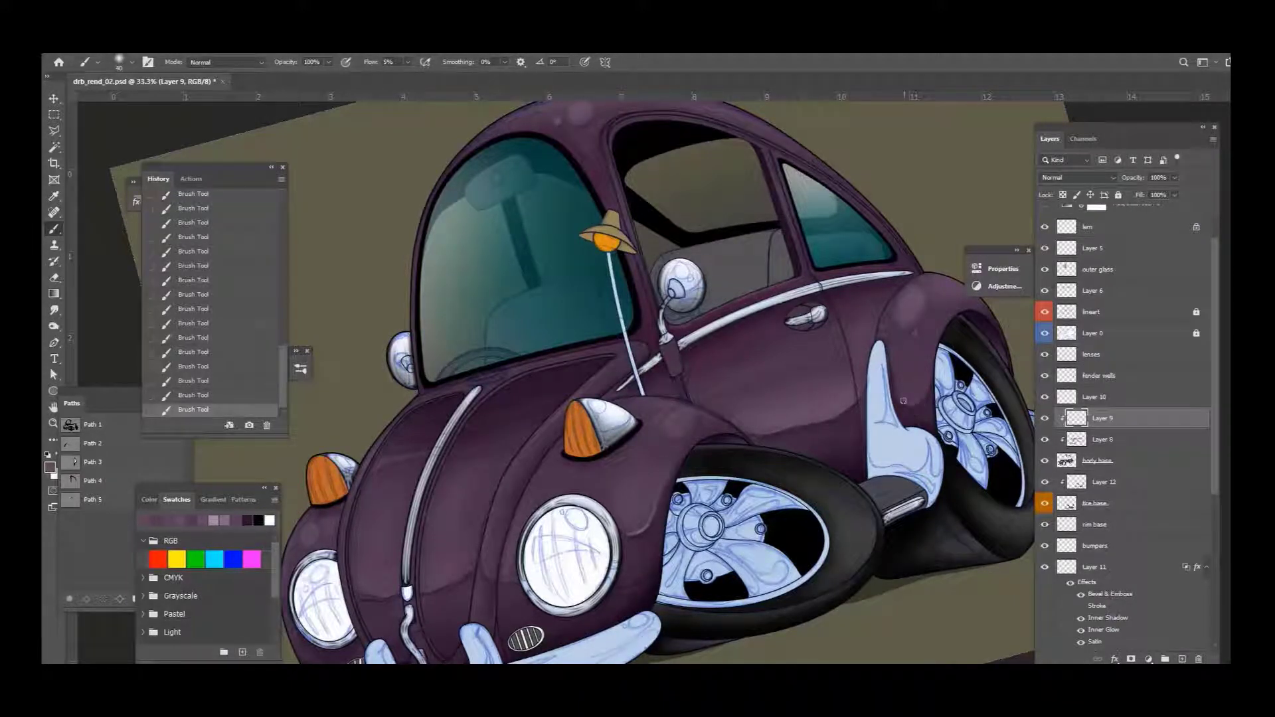
Step: Paint lighter reflections on the front fender and lower hood on Layer 9 with sampled and recent purple tones
left_click(645, 521, "alt")
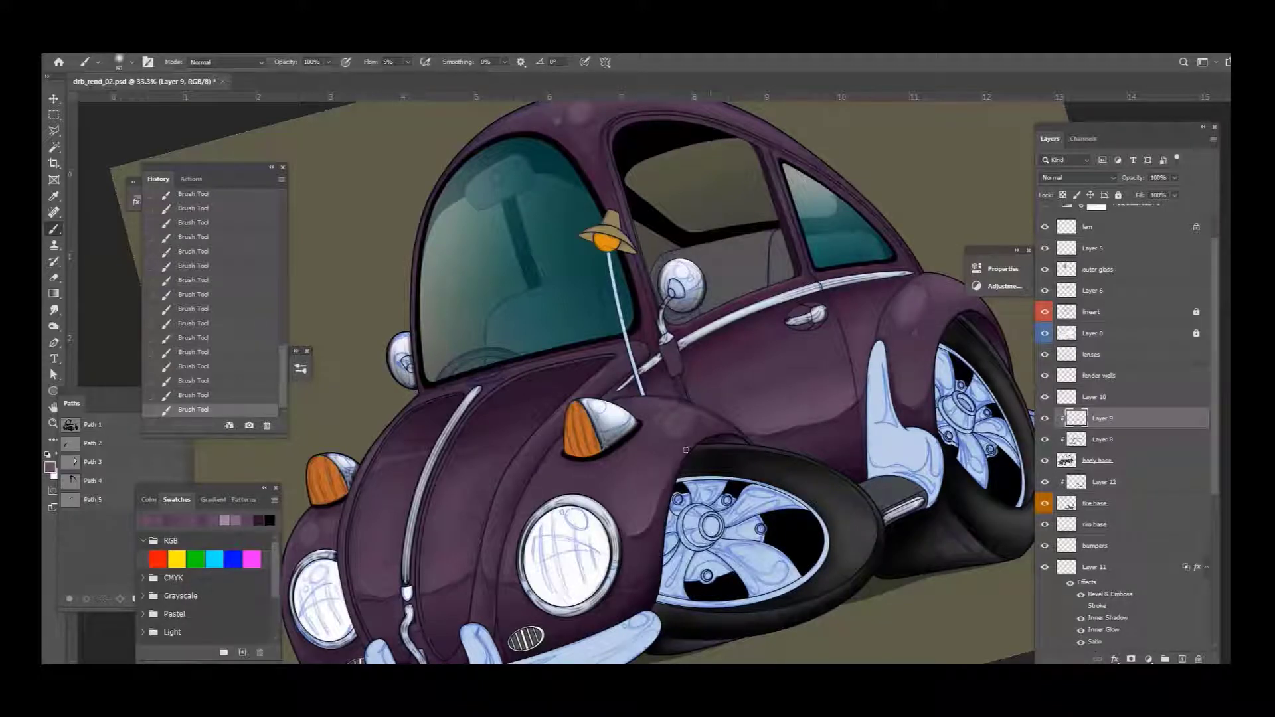
left_click(225, 520)
key("bracketleft")
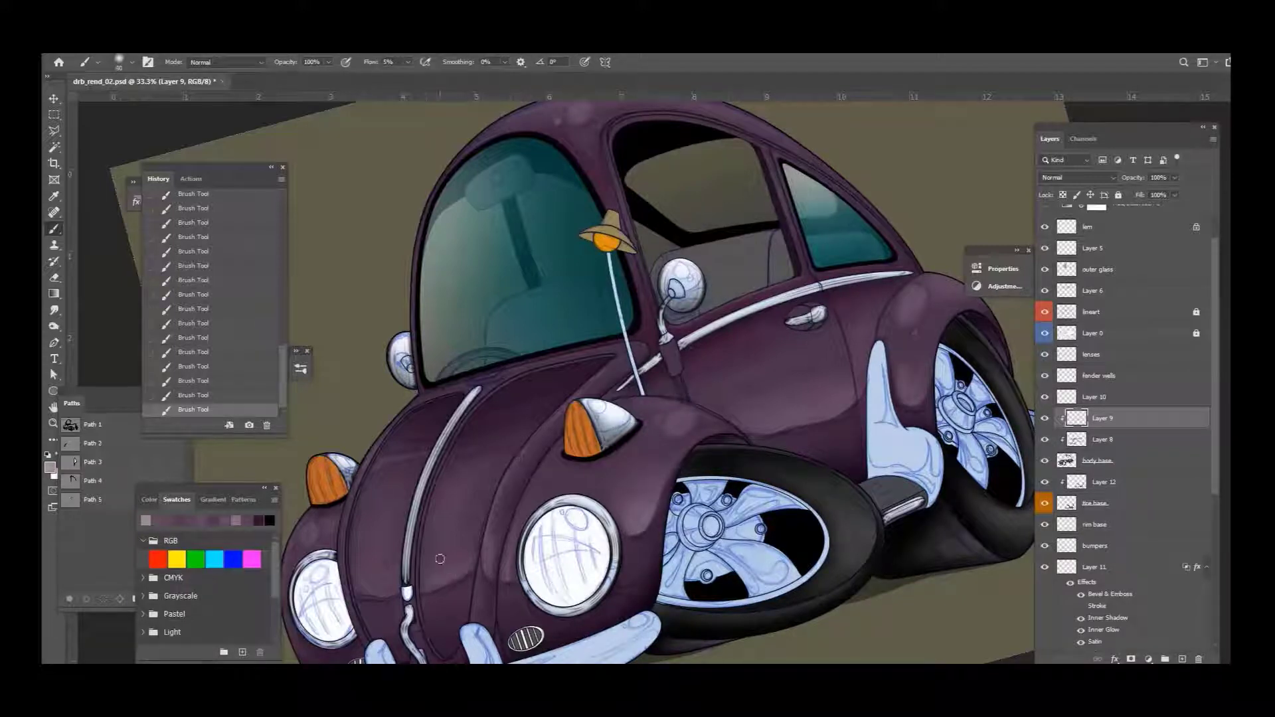
left_click(451, 528, "alt")
left_click(362, 589, "alt")
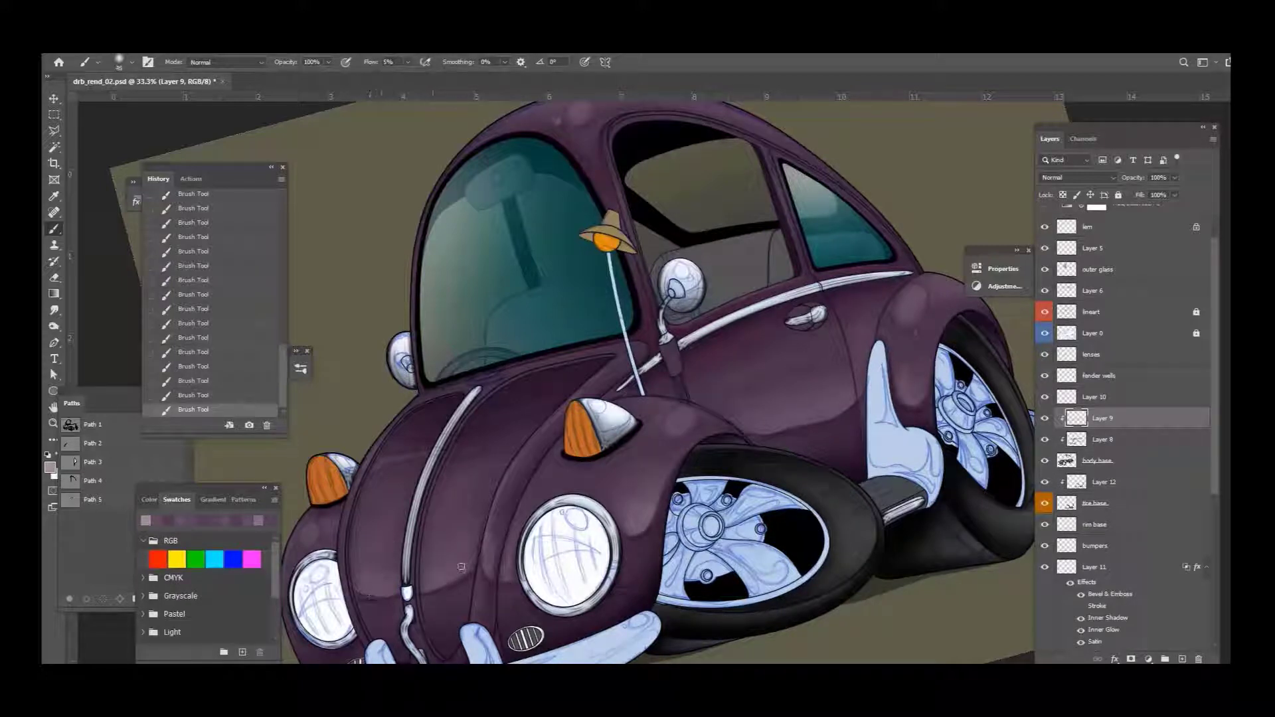
Step: Smudge the painted reflections on the hood and front fender at 1% strength, enlarging the smudge brush
key("r")
left_click_drag(461, 567, 386, 587)
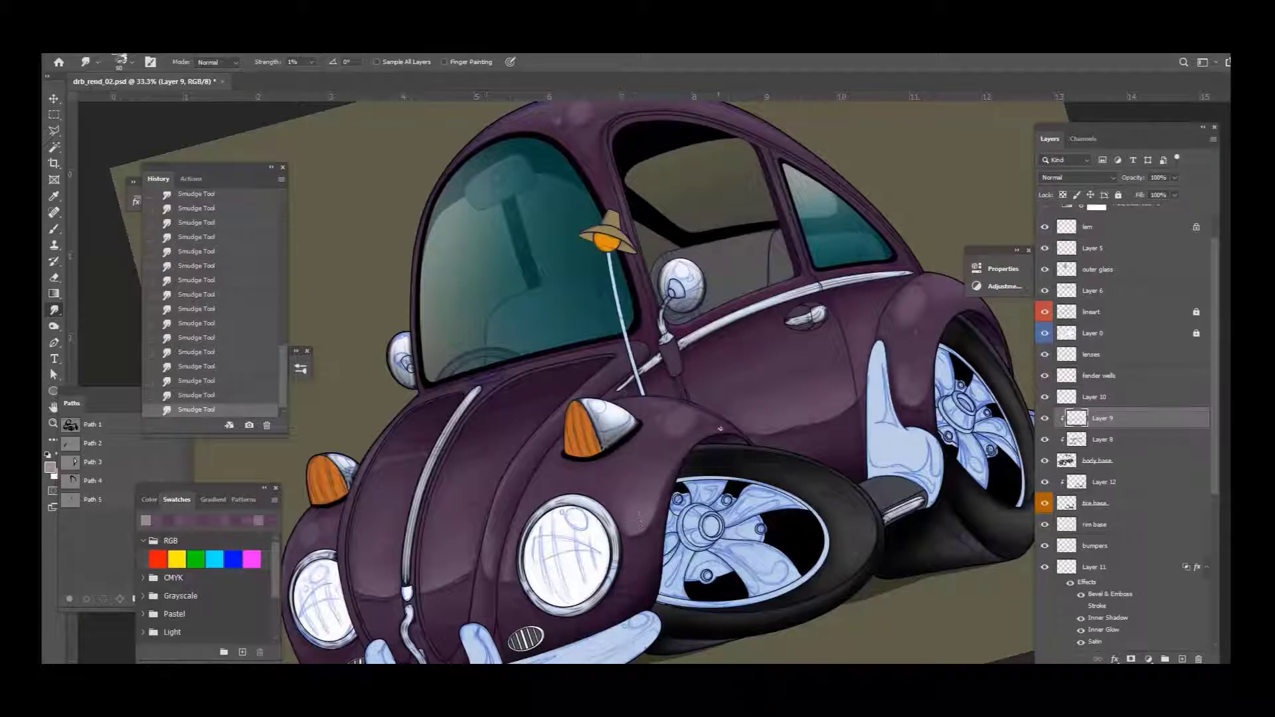
key("bracketright")
key("bracketright")
key("bracketright")
key("bracketright")
key("bracketright")
key("bracketright")
key("bracketright")
Step: Switch back to the brush and add more soft reflection strokes to the body on Layer 9
key("ctrl+minus")
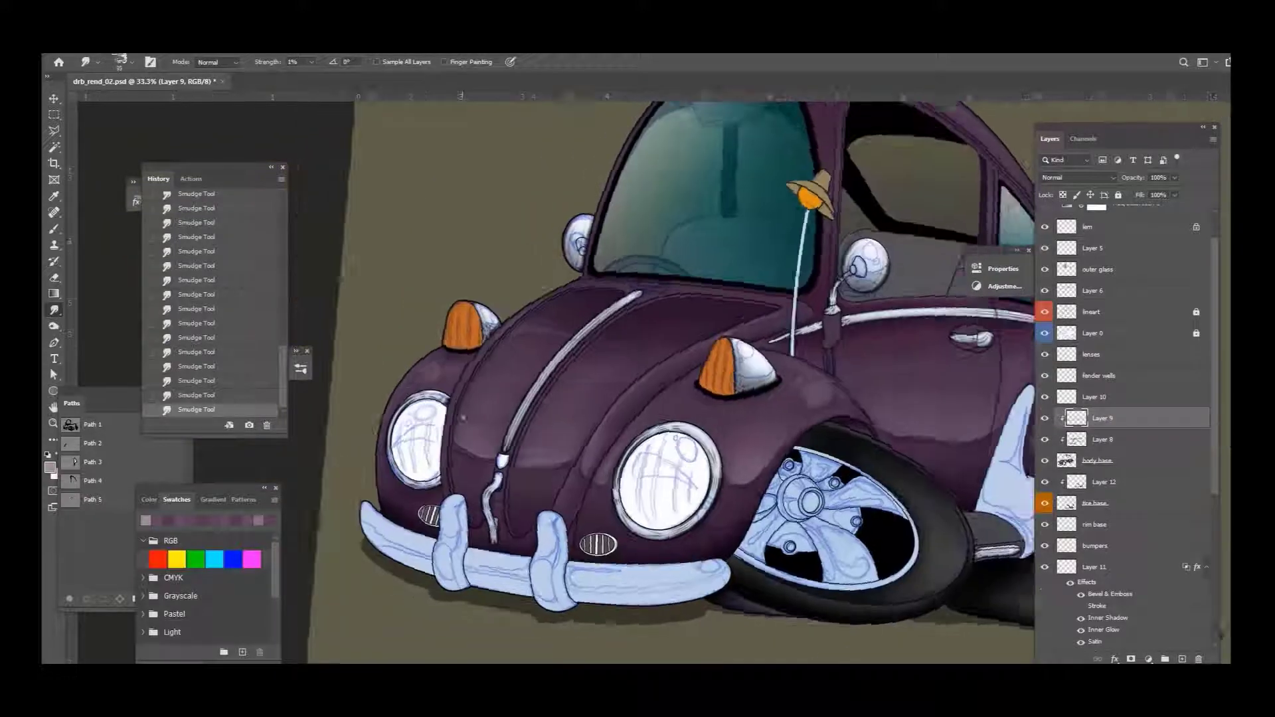
key("b")
key("ctrl+z")
key("ctrl+z")
key("ctrl+z")
key("ctrl+z")
key("ctrl+z")
key("ctrl+z")
key("ctrl+z")
key("ctrl+z")
key("ctrl+z")
key("ctrl+z")
key("ctrl+z")
key("ctrl+z")
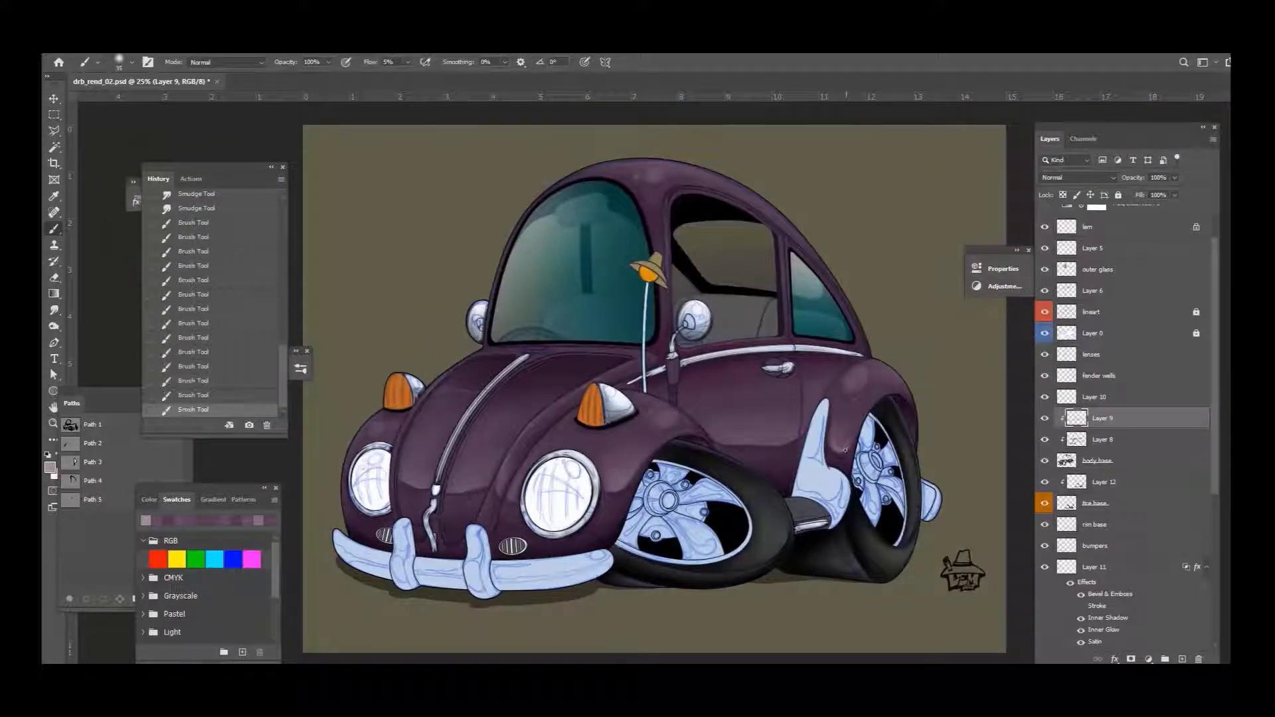
Step: Smudge the new reflection strokes on Layer 9 at 1% strength to soften them into the body colour
key("r")
key("ctrl+shift+z")
key("ctrl+shift+z")
key("ctrl+shift+z")
key("ctrl+shift+z")
key("ctrl+shift+z")
key("ctrl+shift+z")
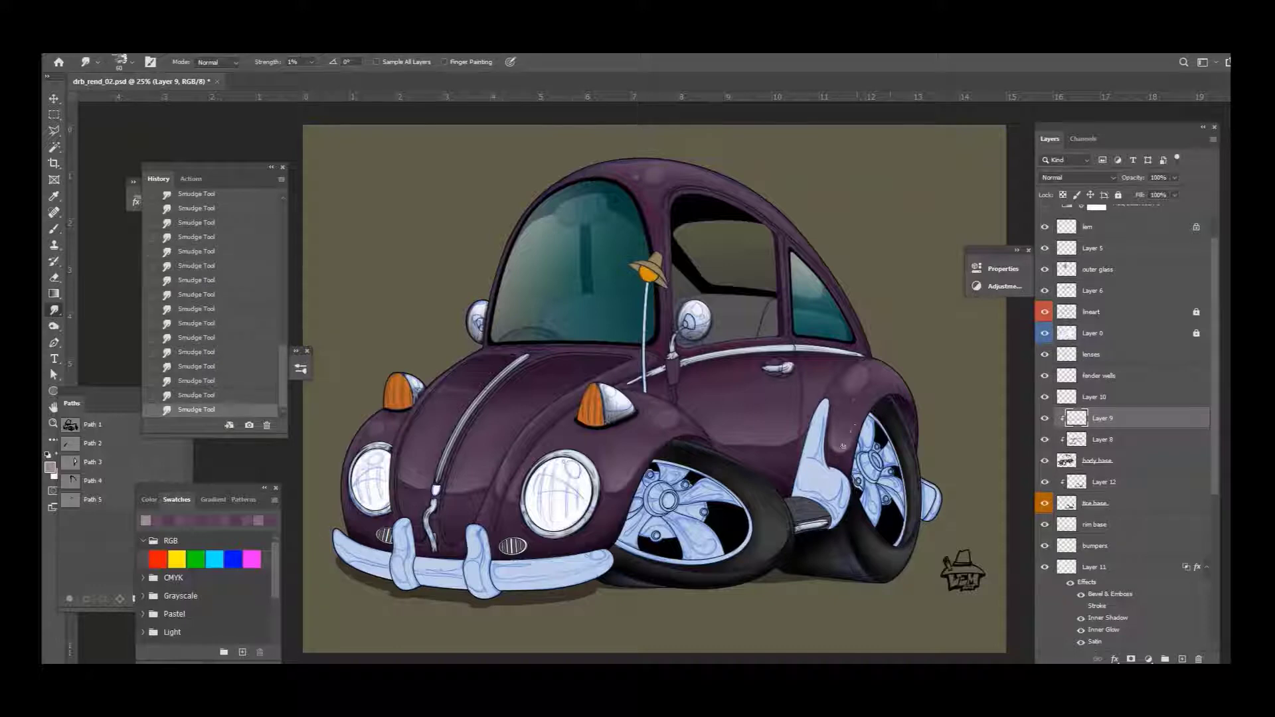
Step: Brush a bright soft highlight spot onto the upper curve of the rear fender on Layer 9
key("b")
left_click(860, 380)
left_click(858, 377)
left_click(855, 376)
left_click(852, 379)
left_click(854, 381)
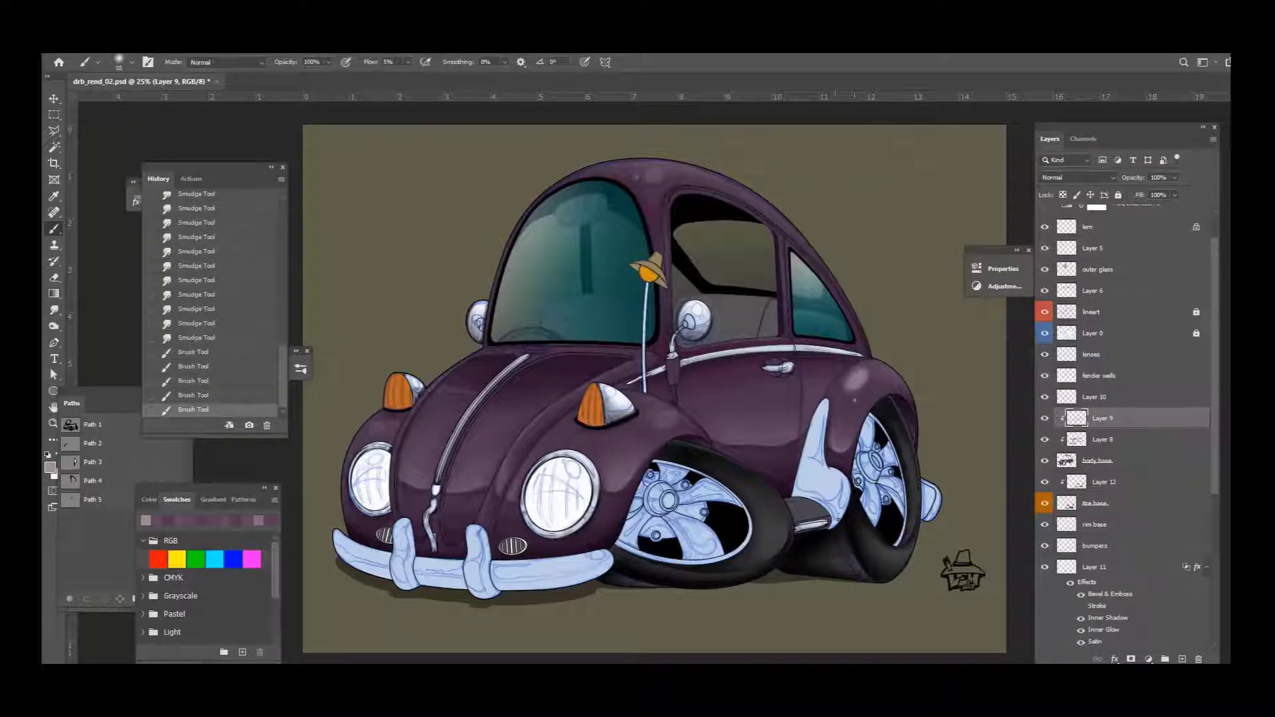
Step: Brush bright soft highlights onto the tops of the near and far front fenders on Layer 9
left_click(671, 416)
left_click(664, 415)
left_click(657, 413)
left_click(651, 412)
left_click(376, 428)
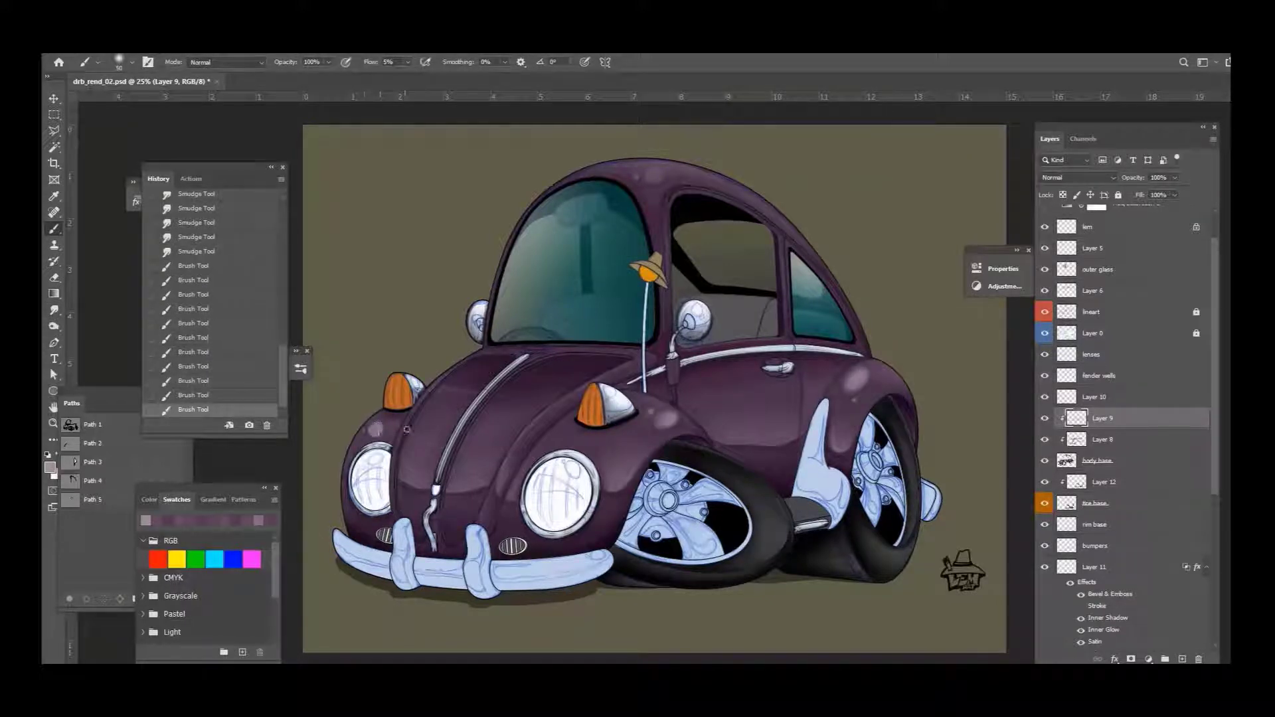
key("bracketright")
left_click(362, 436)
left_click(359, 434)
left_click(355, 433)
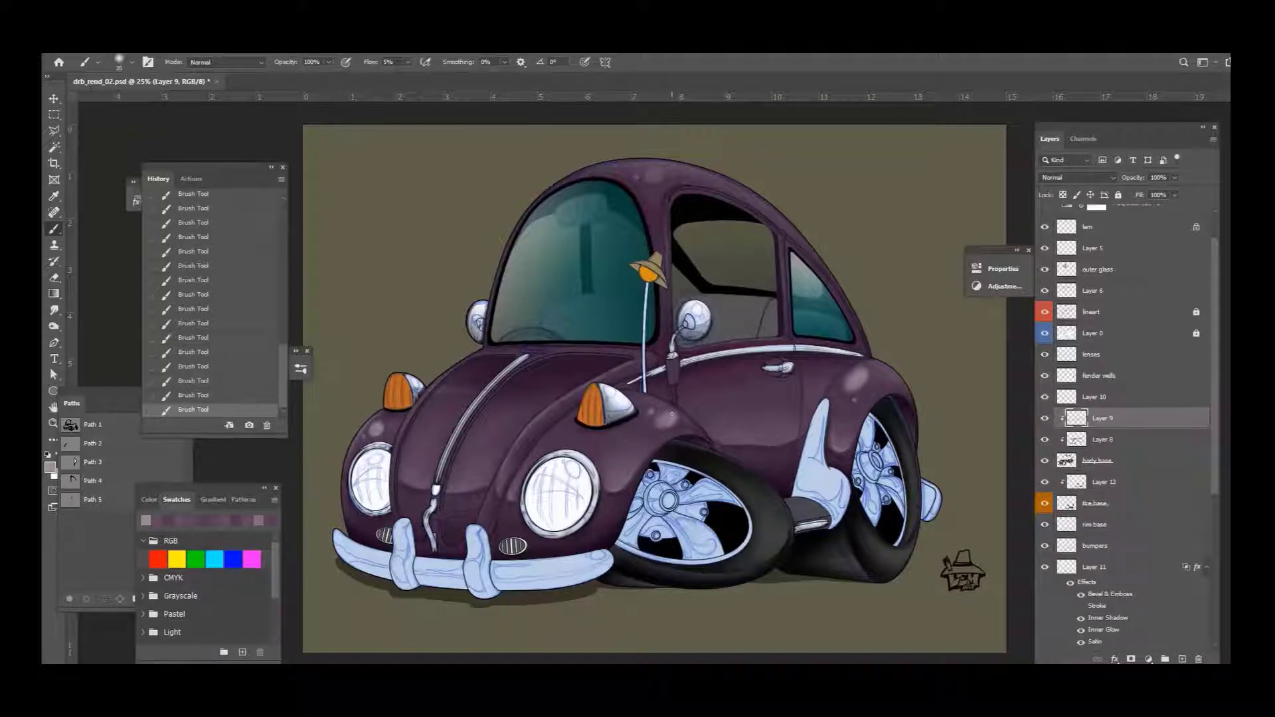
Step: Rotate the canvas and brush a soft highlight onto the front of the roof on Layer 9
key("r")
left_click_drag(672, 414, 749, 429)
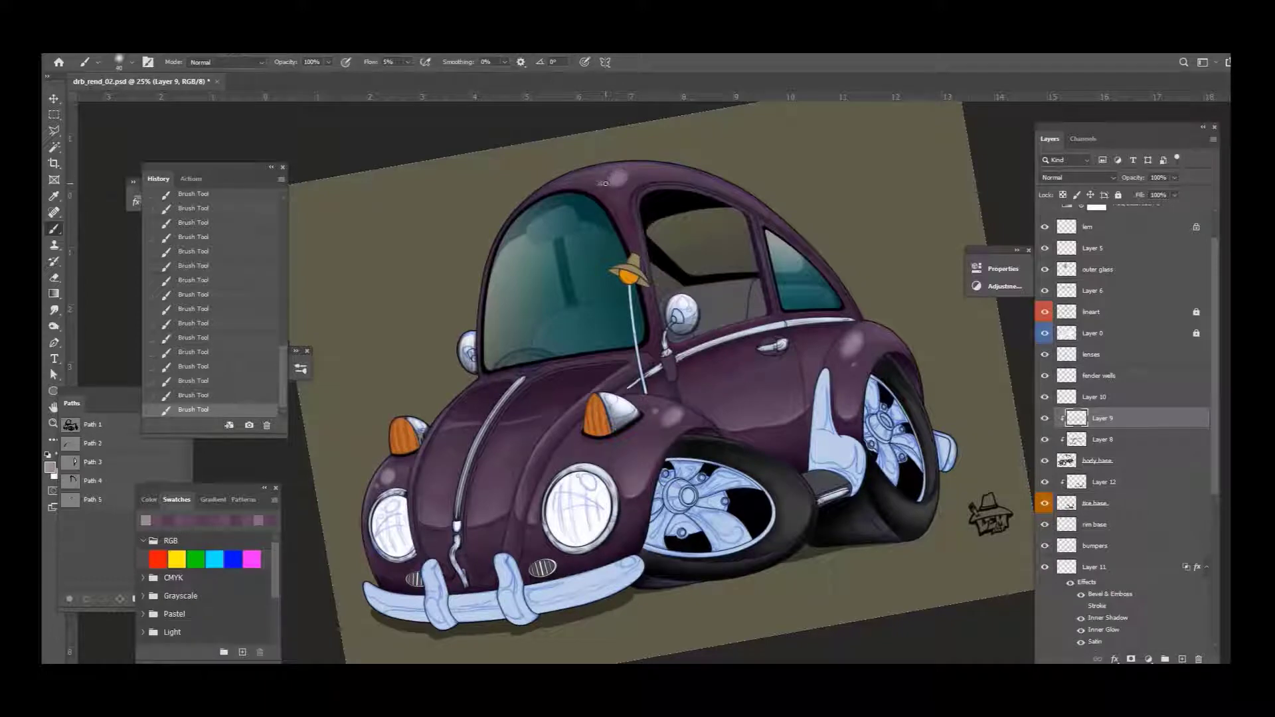
left_click_drag(602, 184, 677, 225)
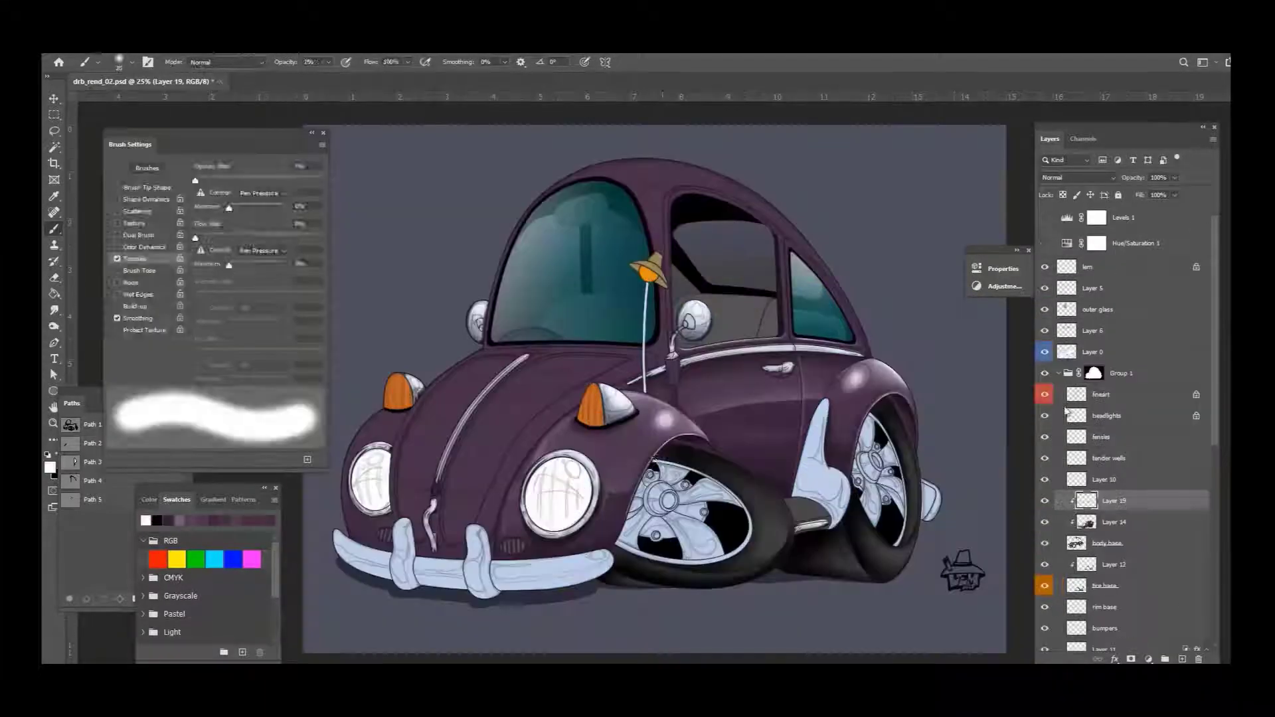
Step: Select the near front fender from the lineart and shade it beside the headlight on Layer 14 at 2% opacity
left_click(1115, 394)
left_click(1122, 522)
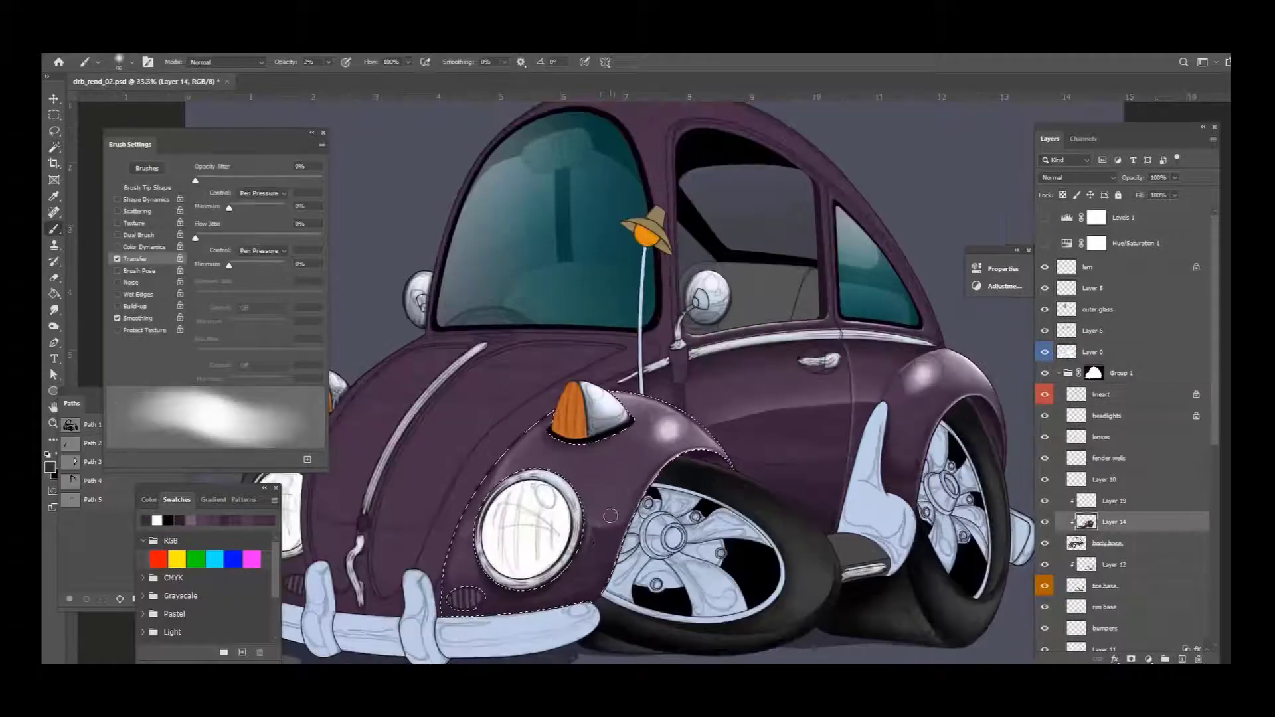
left_click_drag(597, 537, 616, 517)
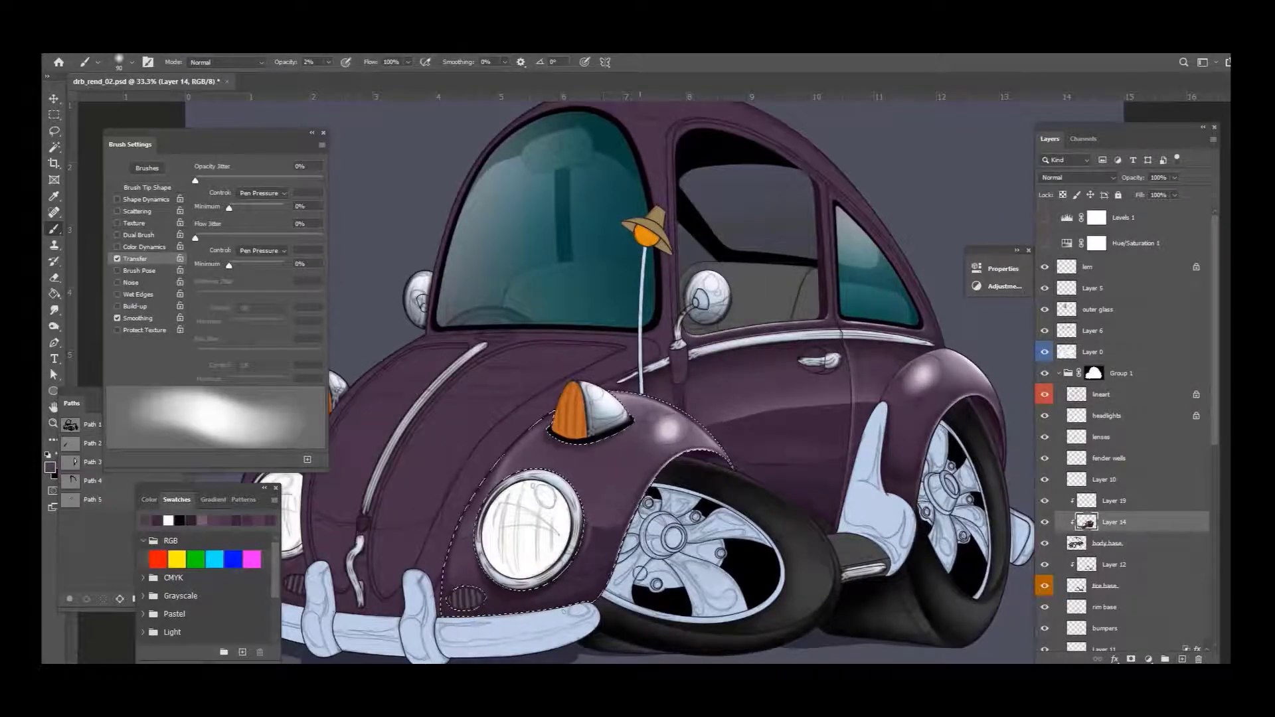
Step: Raise the brush opacity to 51%, sample the near front fender's colour and shade the fender beside the headlight on Layer 14
key("2")
key("5")
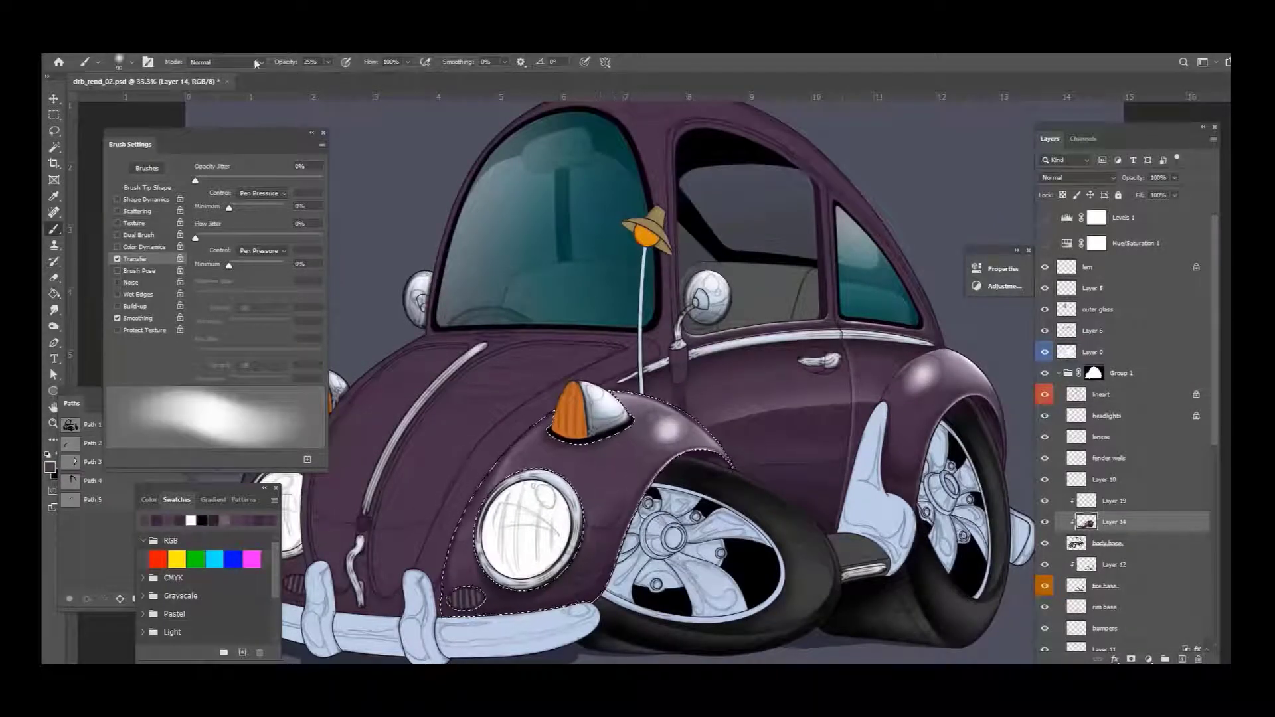
key("5")
key("1")
key("bracketleft")
key("bracketleft")
key("bracketleft")
key("bracketleft")
key("bracketleft")
left_click(614, 522, "alt")
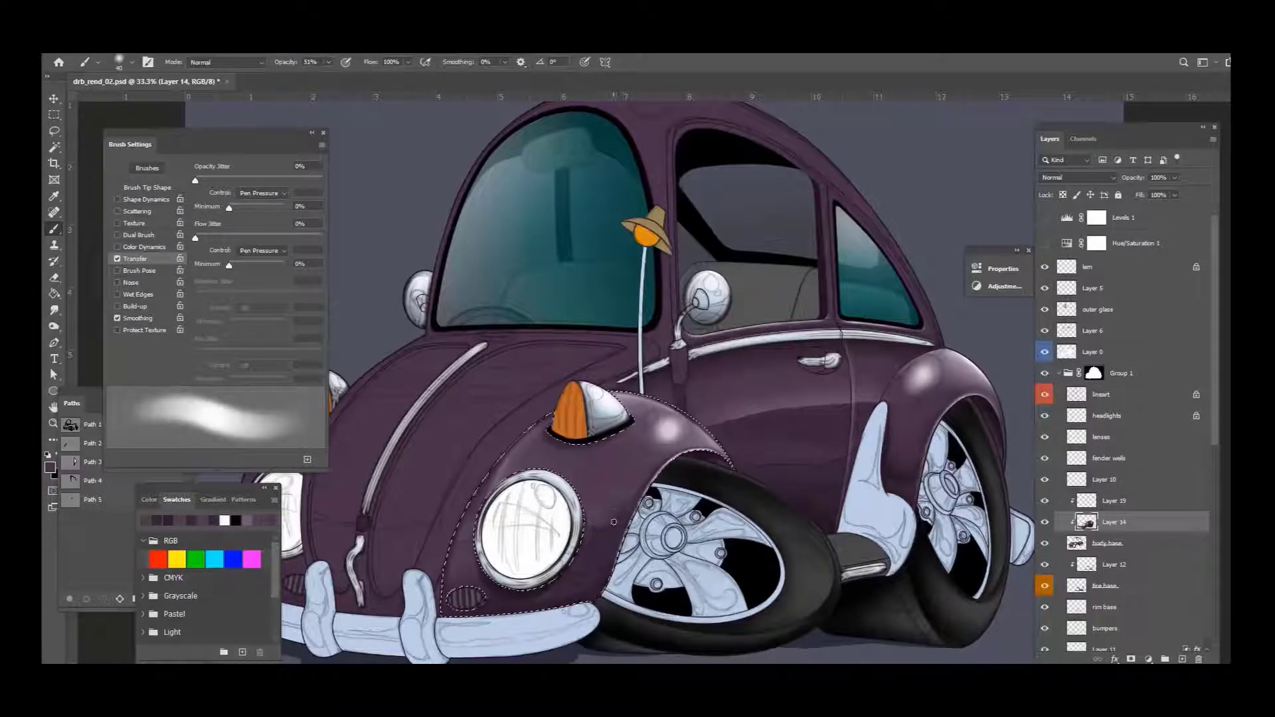
key("bracketright")
key("bracketright")
key("bracketright")
key("bracketright")
key("bracketright")
left_click(625, 479)
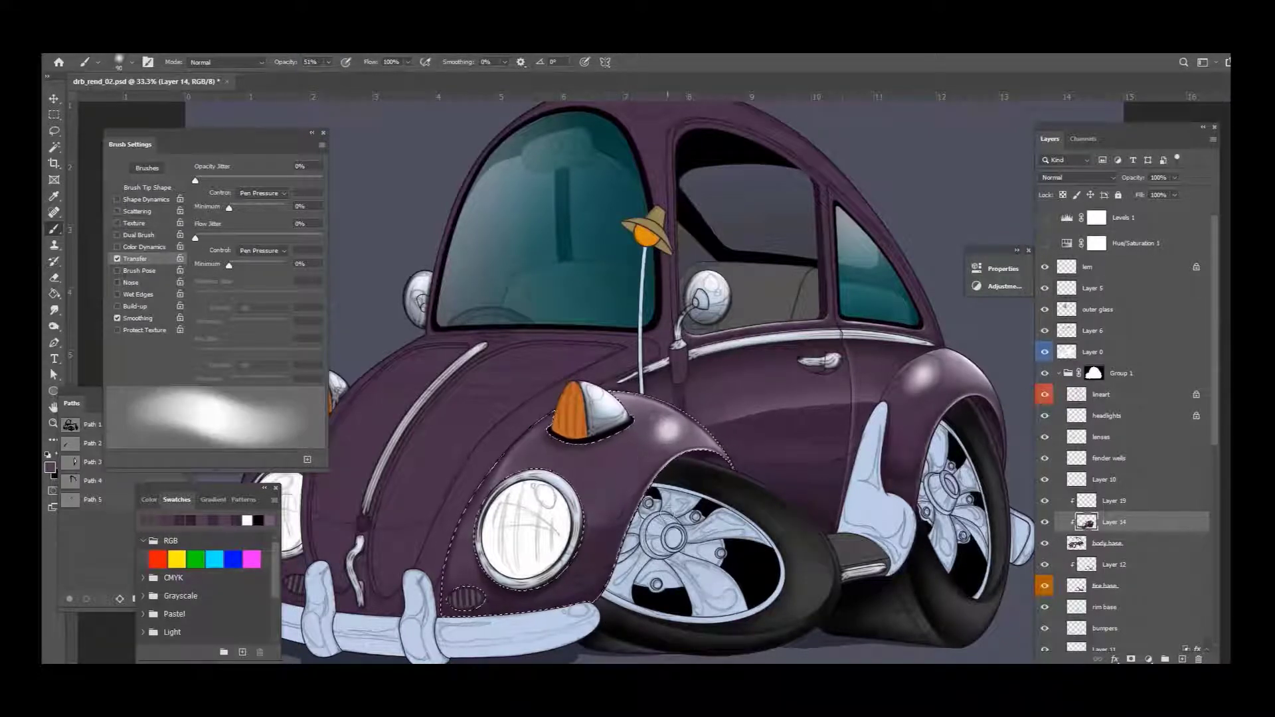
Step: Choose a lighter colour and brush a soft light edge along the near front fender's inner rim above the headlight
left_click(49, 467)
key("Return")
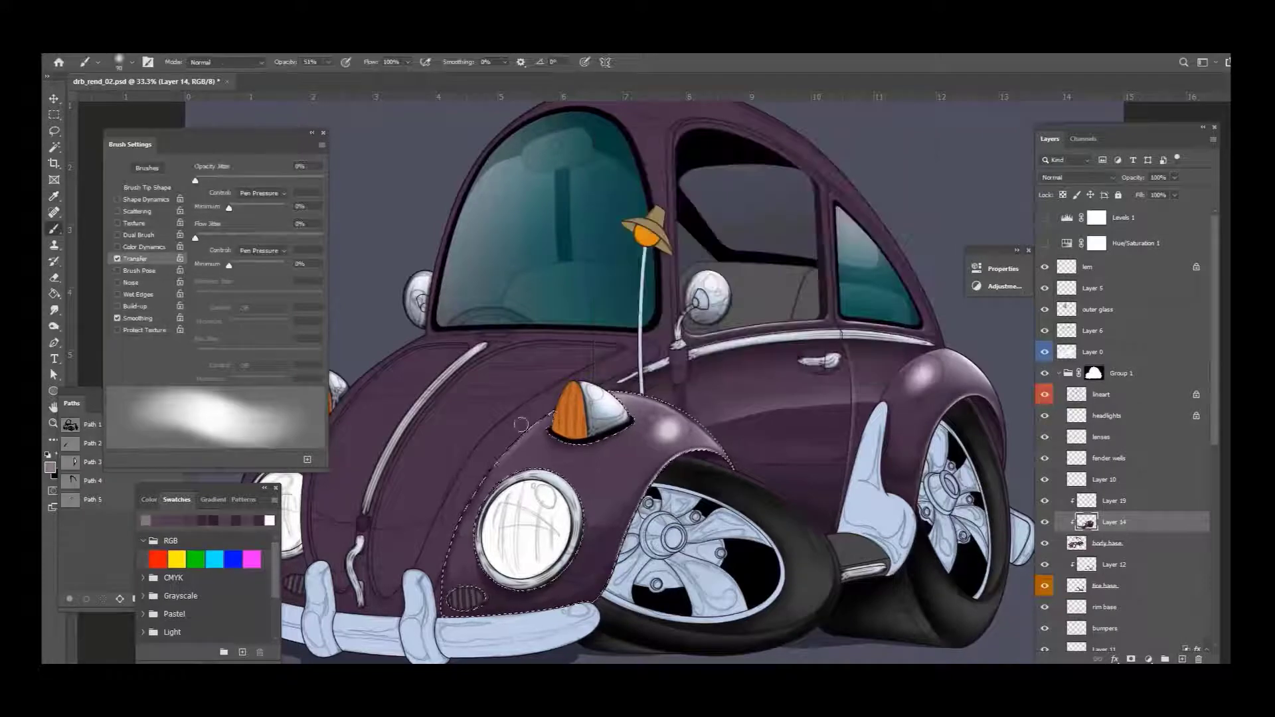
key("bracketleft")
key("bracketleft")
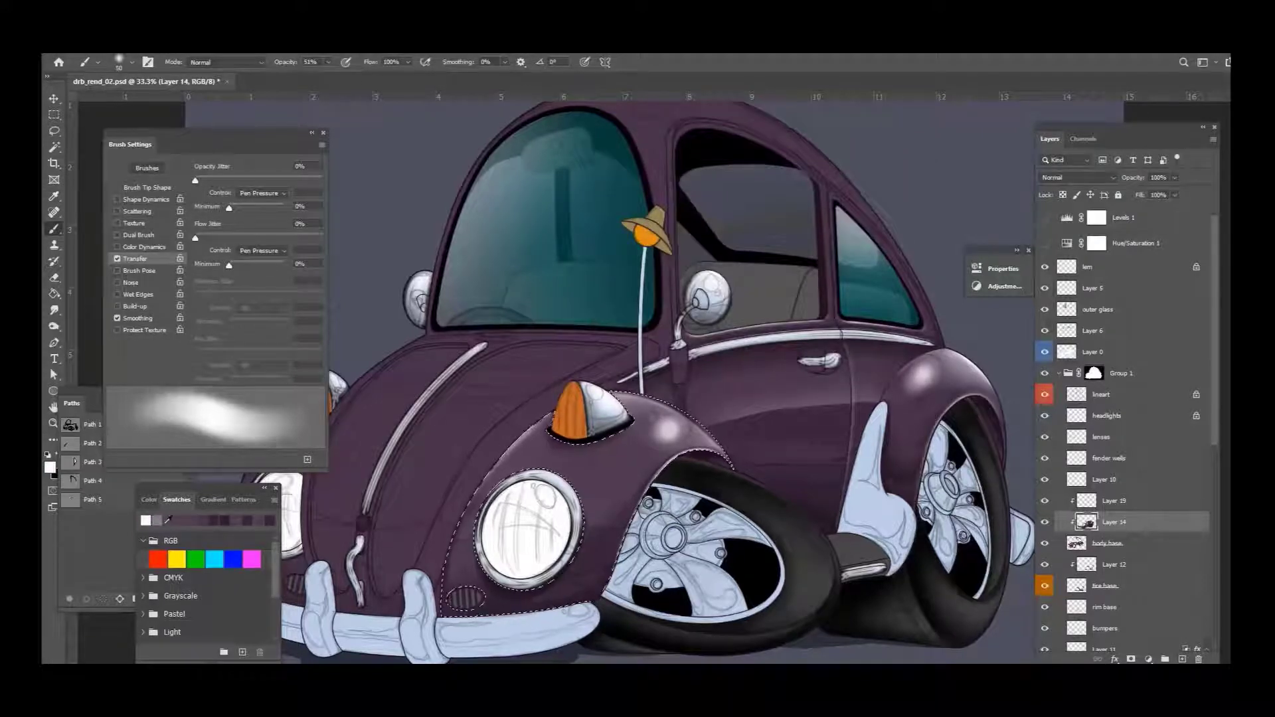
left_click(438, 571, "alt")
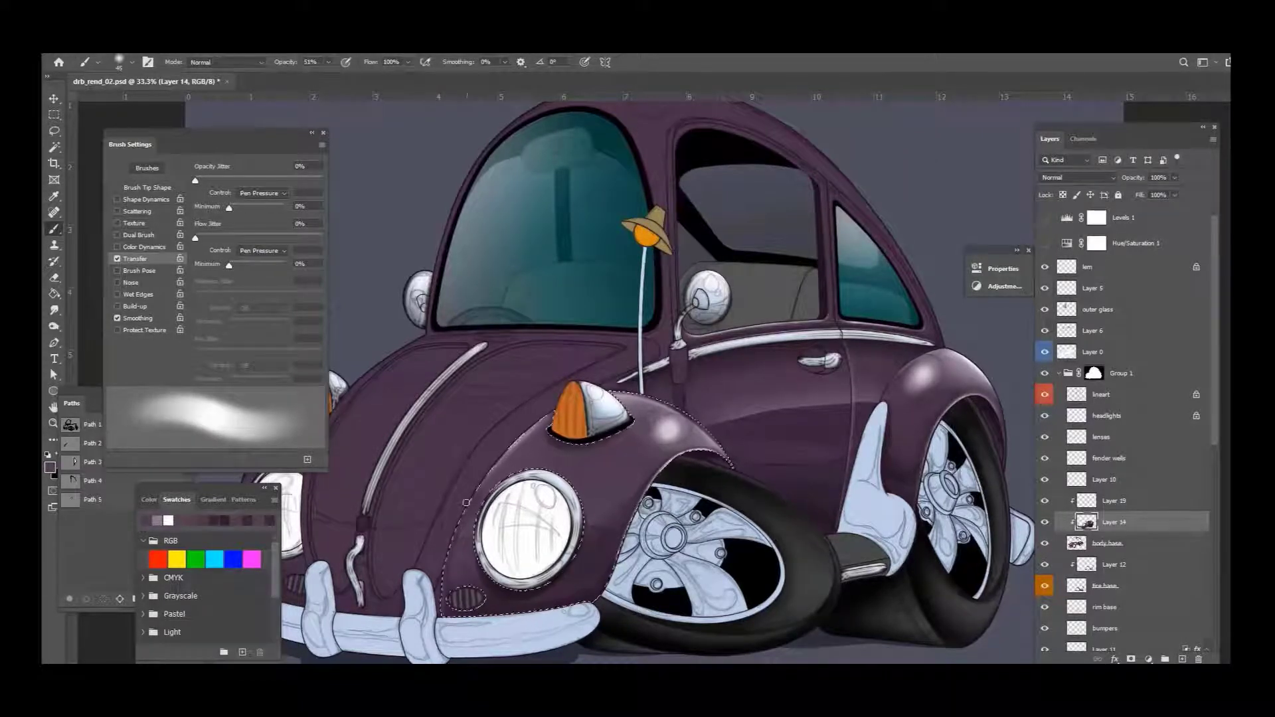
Step: Select the near half of the hood and brush a soft dark shadow across its top below the windshield on Layer 14
left_click(1086, 522, "ctrl")
key("bracketright")
key("bracketright")
key("bracketright")
key("bracketright")
key("bracketright")
key("bracketright")
key("bracketright")
key("bracketright")
key("bracketright")
key("bracketright")
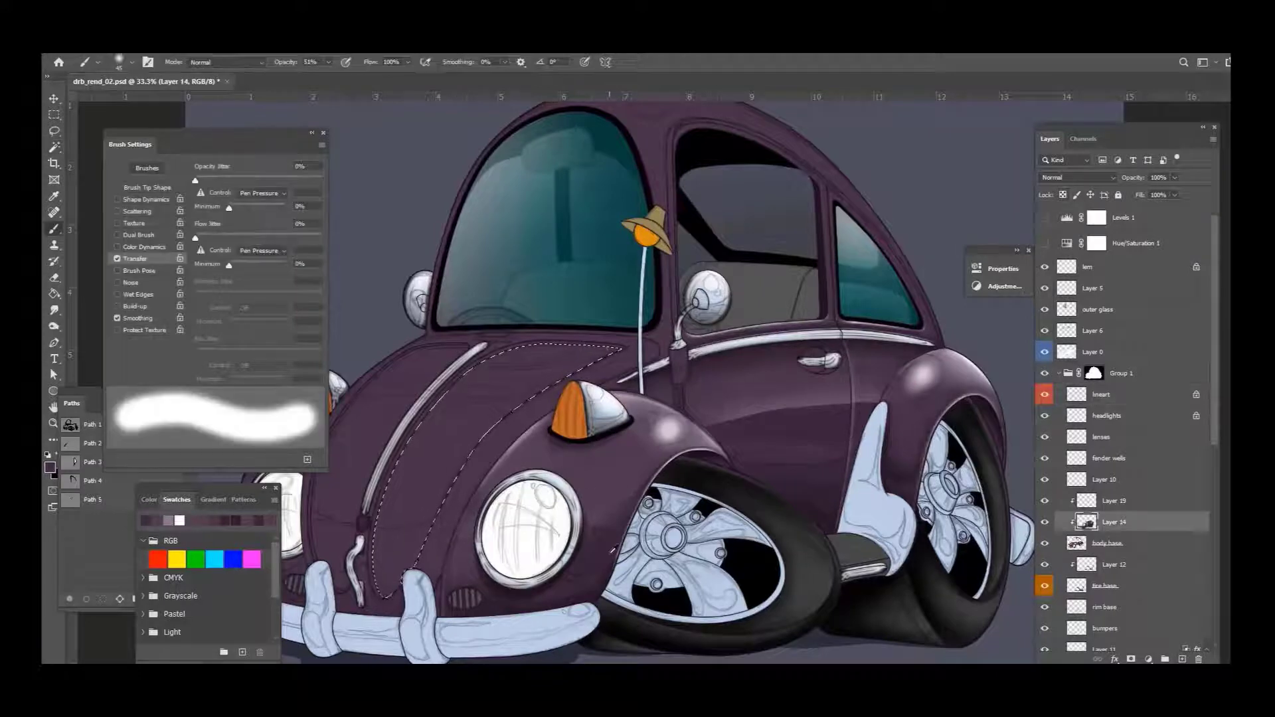
key("bracketleft")
key("bracketleft")
key("shift+bracketleft")
key("shift+bracketleft")
key("shift+bracketleft")
key("shift+bracketleft")
key("bracketright")
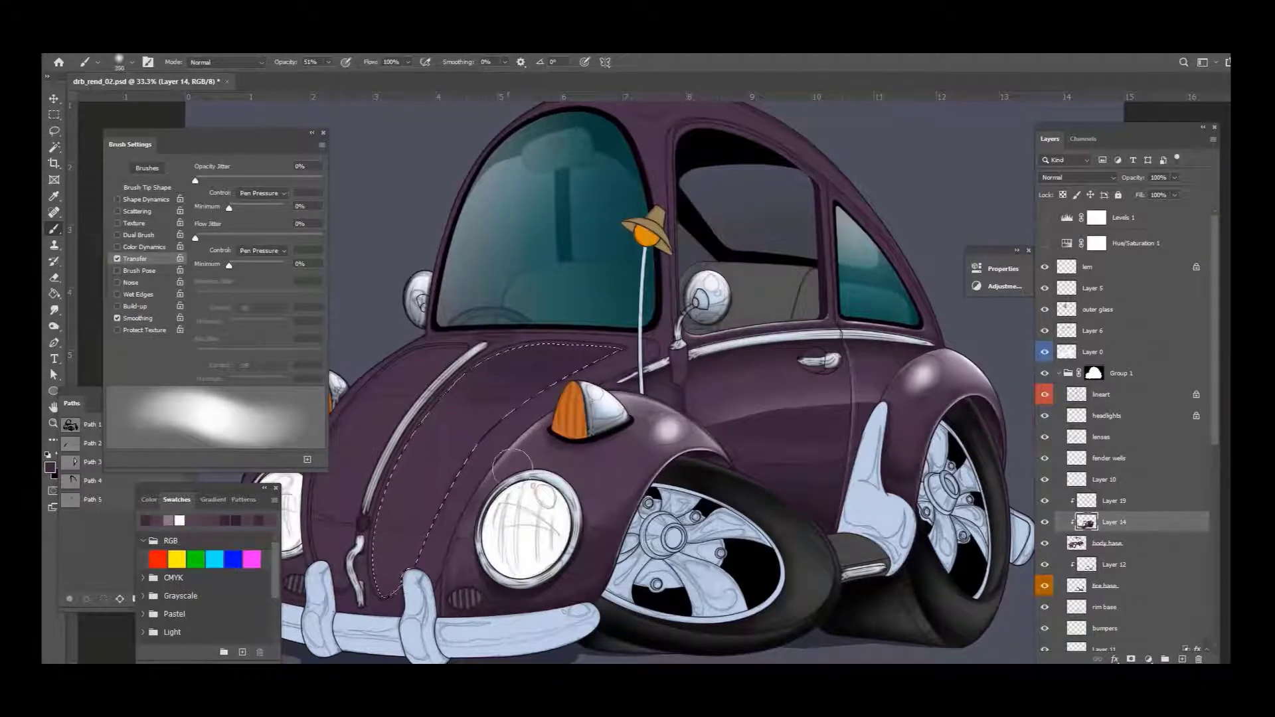
left_click(548, 323)
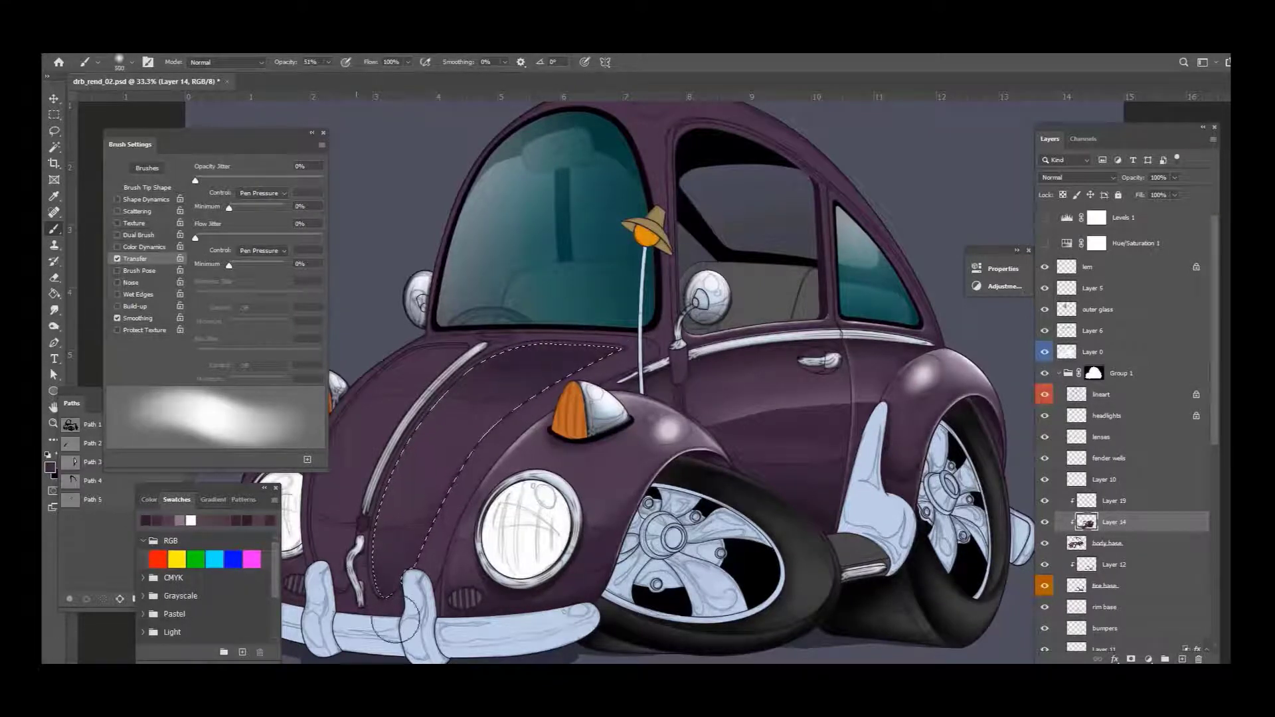
Step: Choose blue and purple reflection colours and brush a soft tint over the near half of the hood on Layer 14
left_click(50, 467)
left_click(680, 207)
key("Return")
left_click(49, 467)
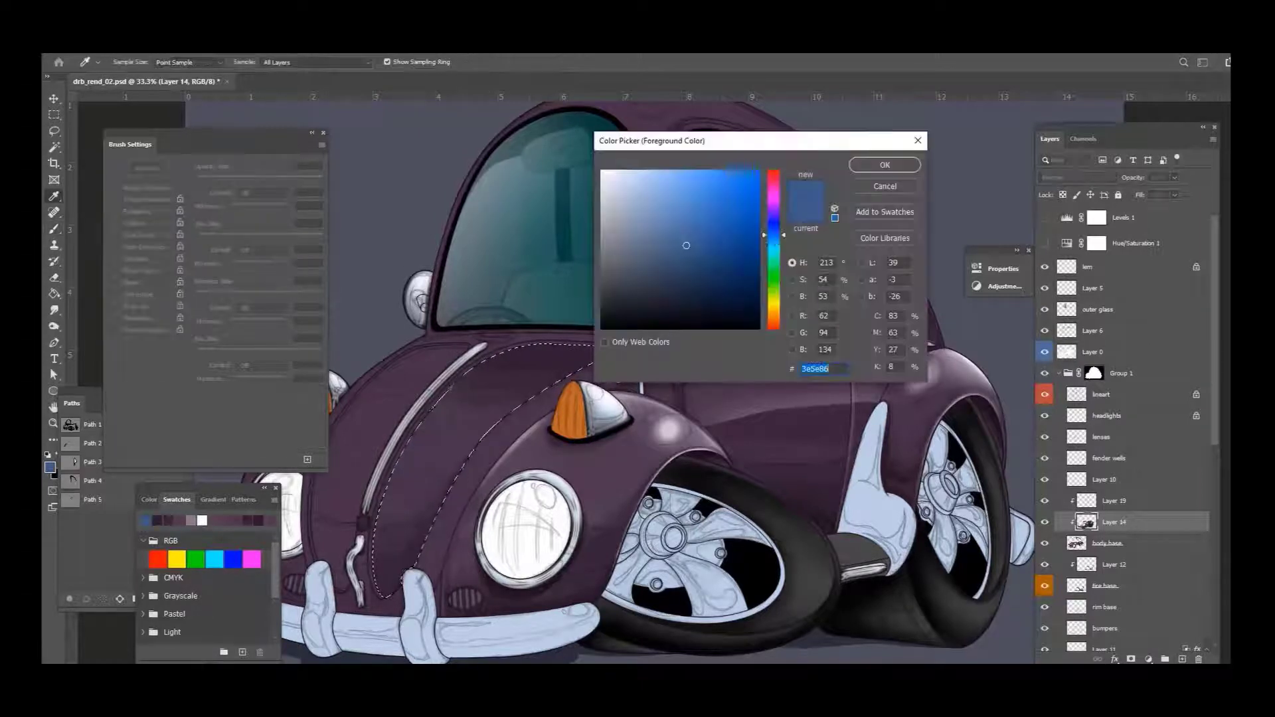
left_click(774, 188)
key("Return")
key("bracketleft")
key("bracketleft")
key("bracketleft")
key("bracketleft")
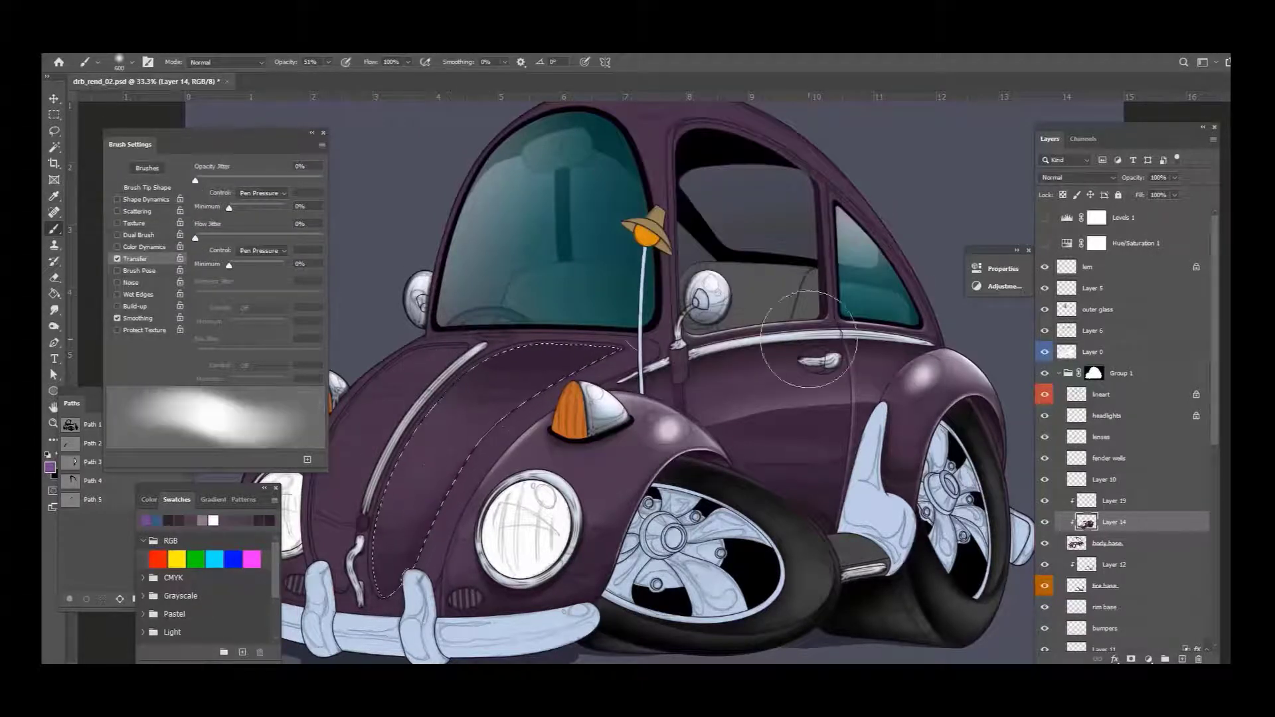
left_click(441, 501)
left_click_drag(503, 438, 421, 478)
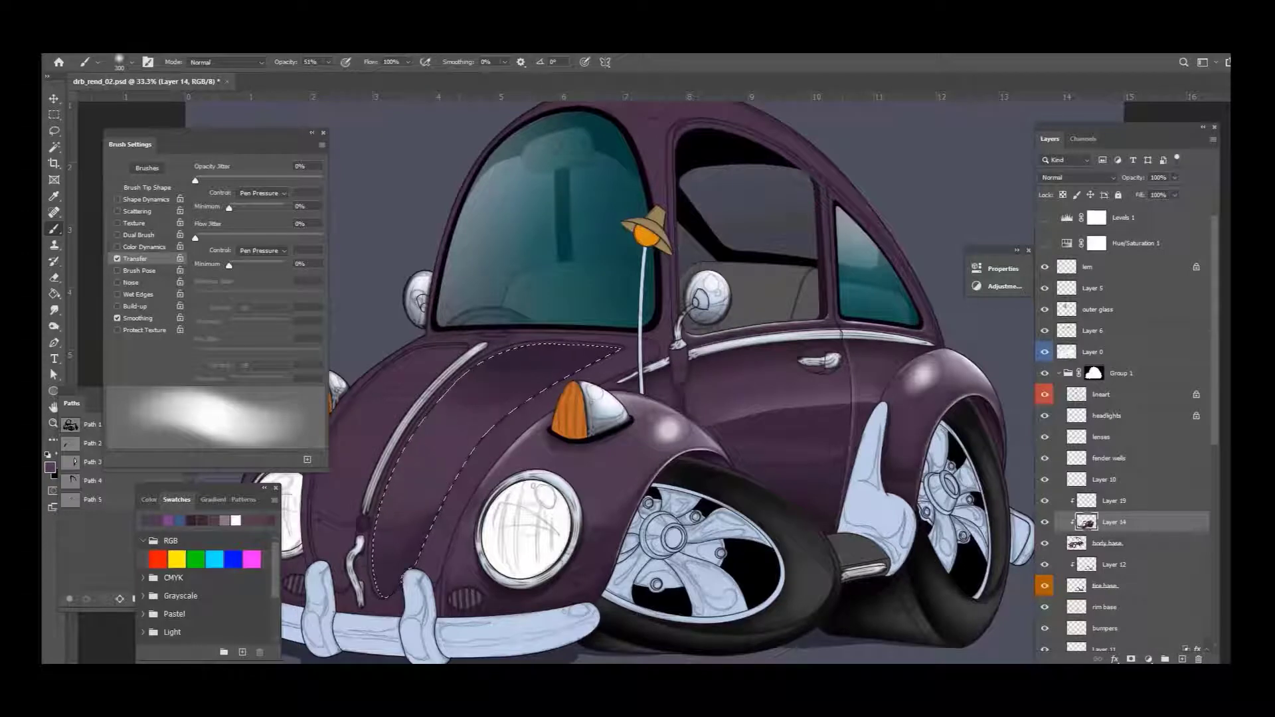
key("bracketleft")
left_click(467, 442)
Step: Rotate the canvas, add the far hood half to the selection from the lineart and shade the hood's top edge on Layer 14
scroll(637, 379, "up", 1)
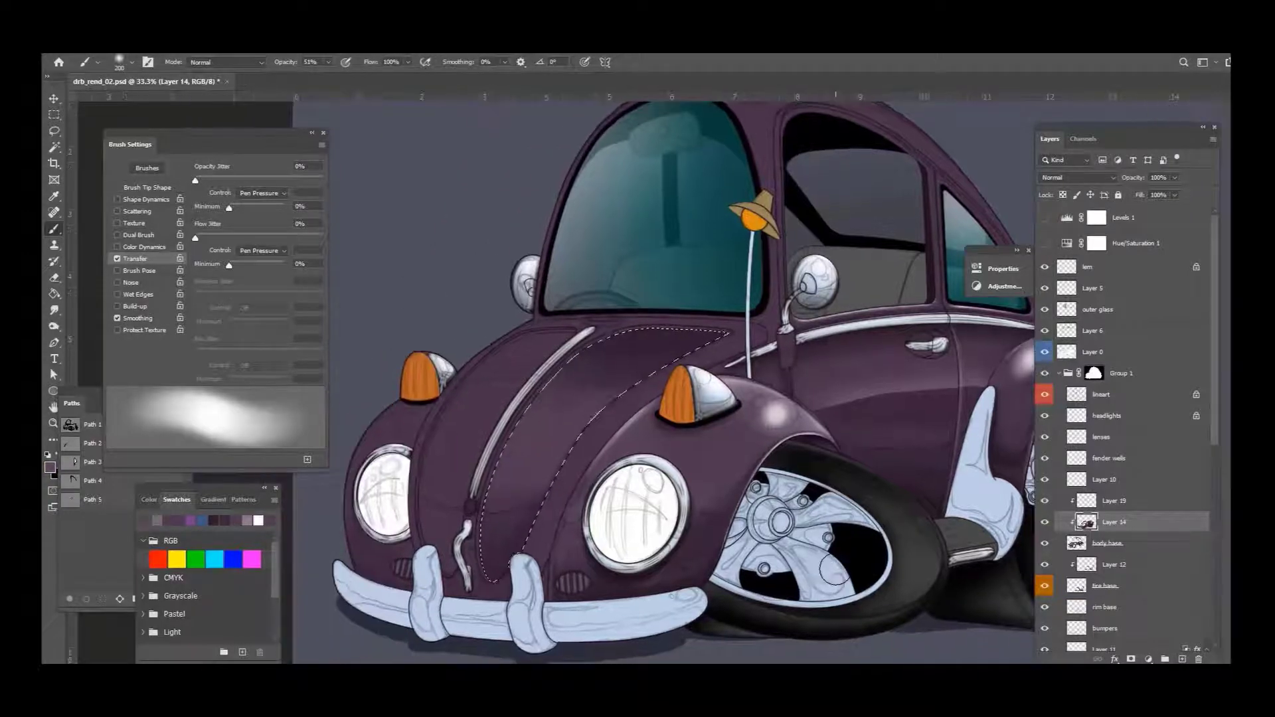
scroll(659, 420, "up", 1)
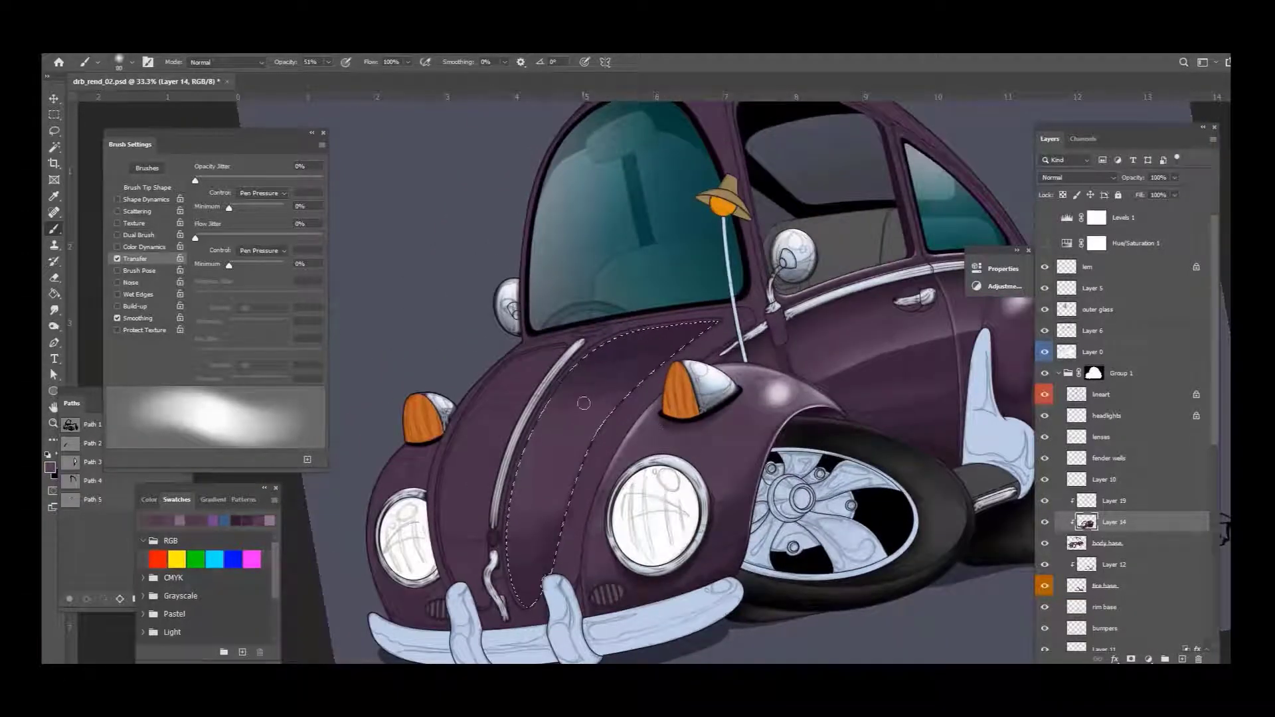
left_click(508, 412, "ctrl")
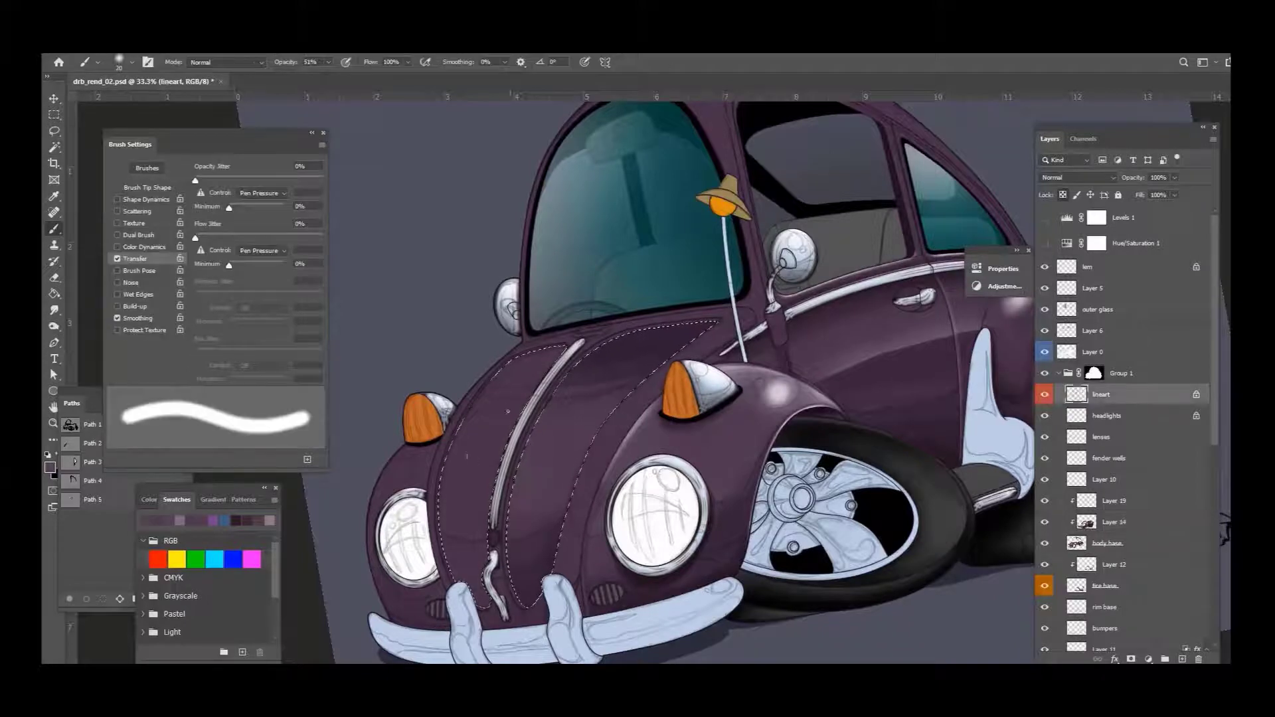
key("comma")
scroll(550, 345, "up", 1)
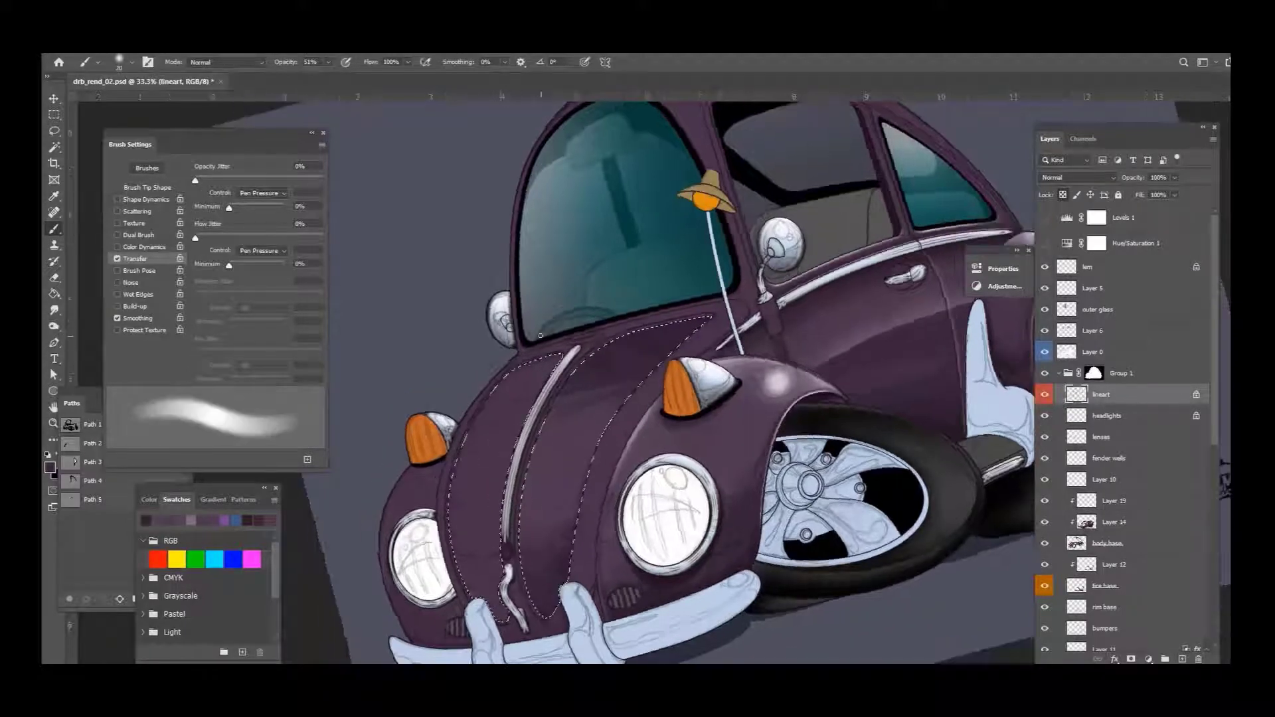
left_click(573, 345, "ctrl")
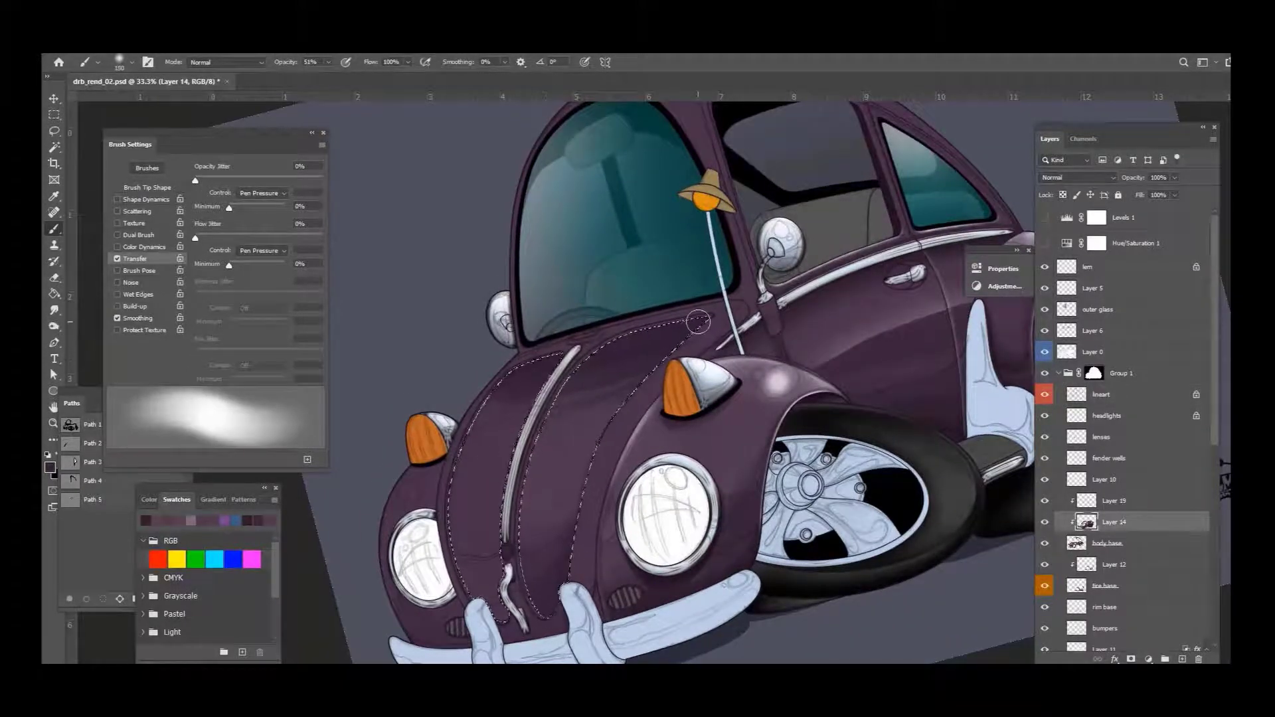
key("bracketleft")
key("bracketleft")
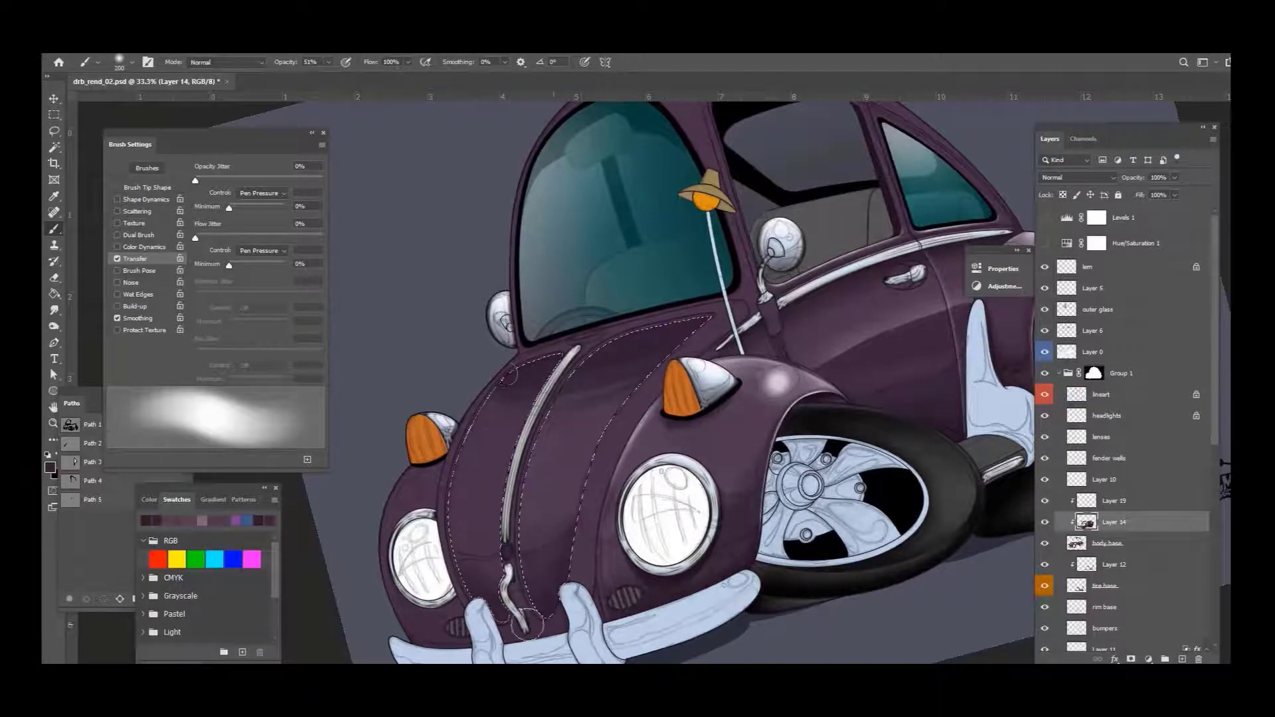
Step: Brush a soft lighter reflection across both hood halves with a small brush on Layer 14
key("bracketleft")
key("bracketleft")
key("bracketleft")
key("bracketleft")
key("bracketleft")
key("bracketleft")
key("bracketleft")
key("bracketleft")
key("bracketleft")
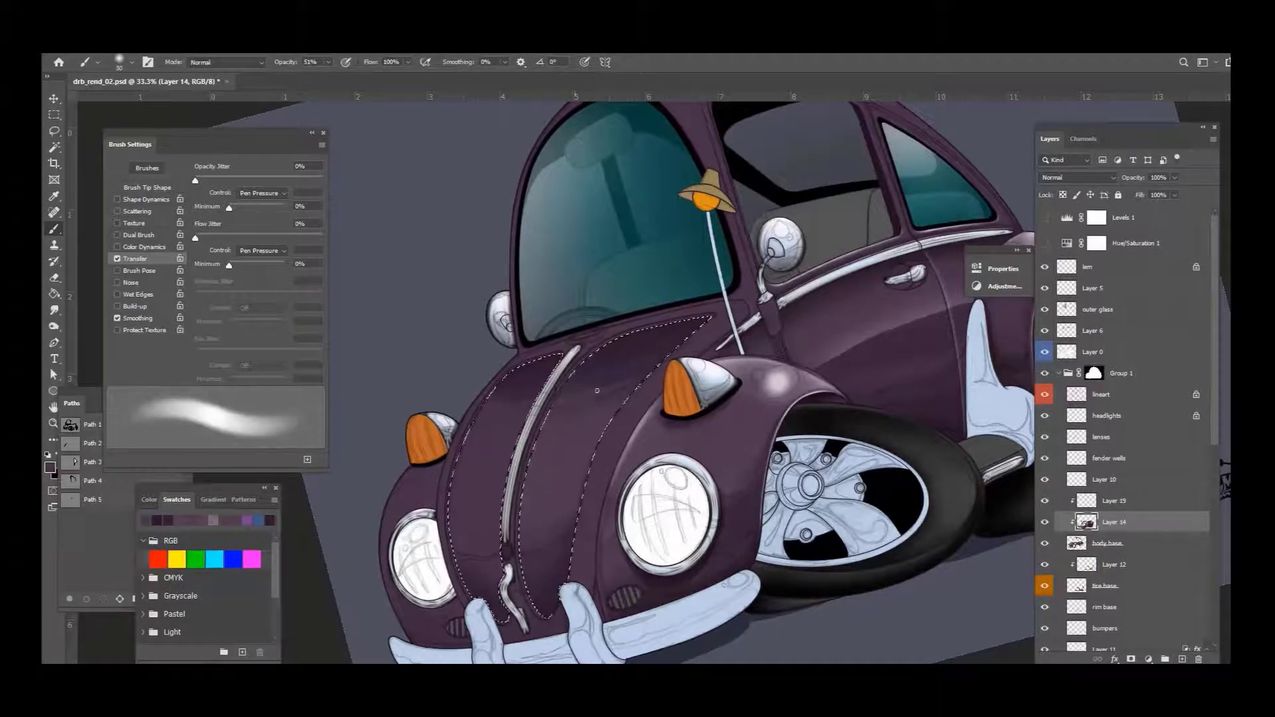
key("bracketright")
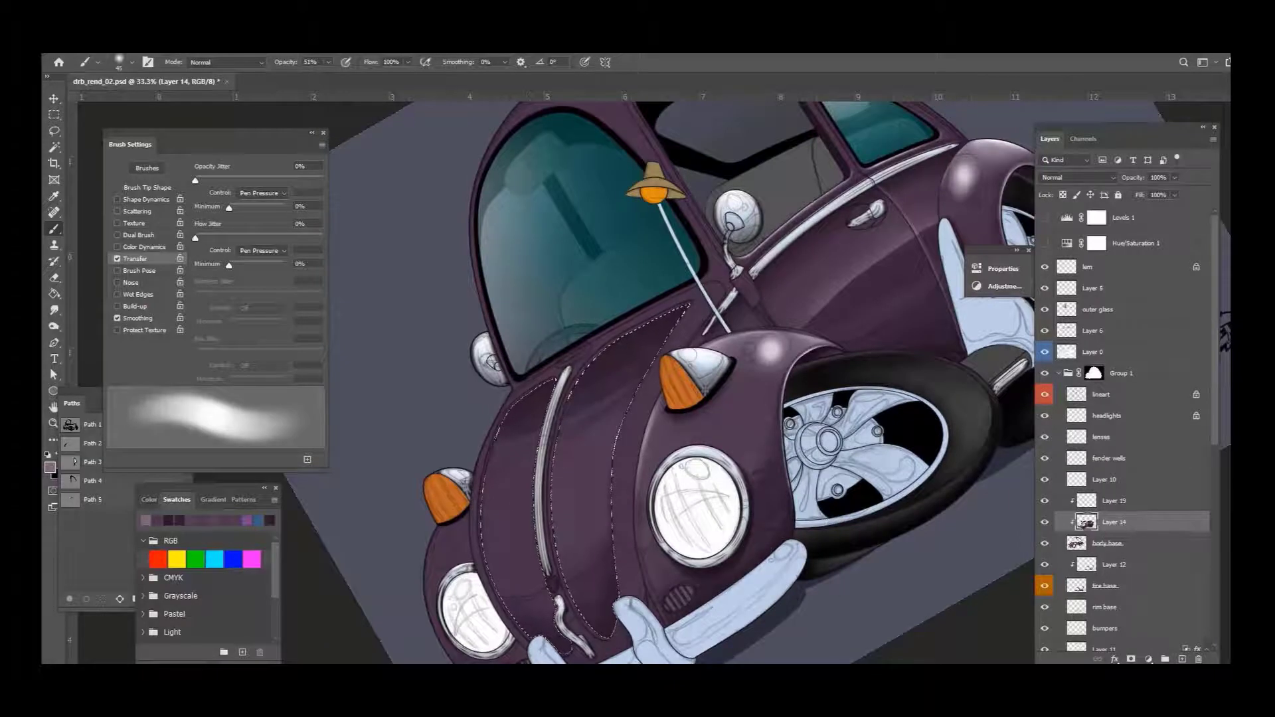
key("bracketleft")
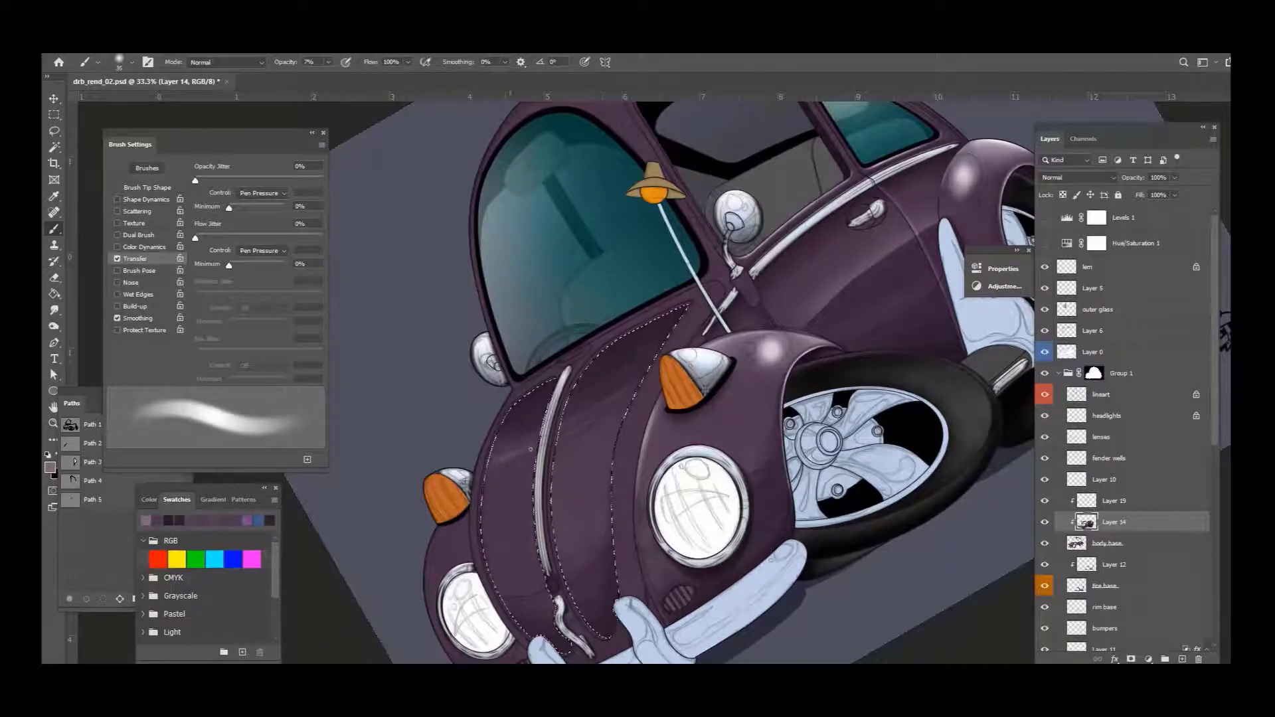
Step: Sample the hood's dark colour and blend the reflection down the near hood half at 7% brush opacity
left_click(610, 392, "alt")
key("bracketright")
key("bracketright")
key("bracketright")
key("bracketright")
key("bracketright")
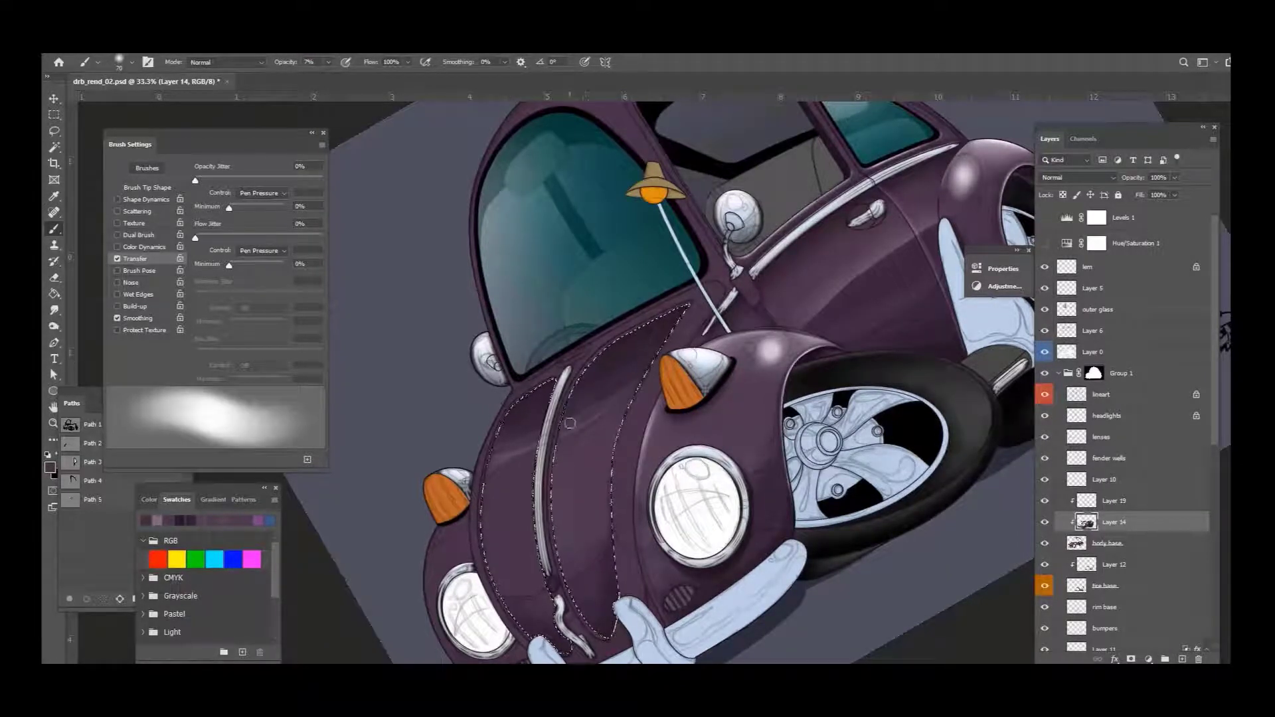
left_click_drag(570, 423, 591, 539)
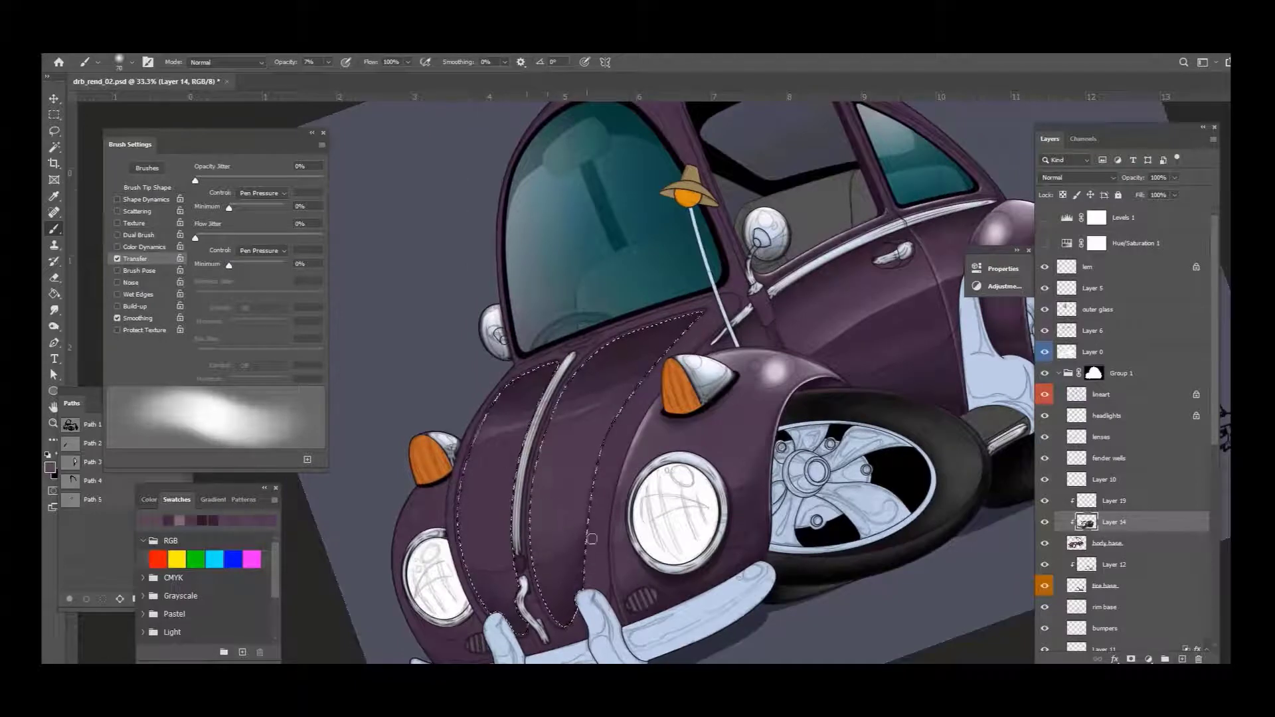
Step: Set the brush to 100% opacity and 9% flow and softly shade the lower part of the hood near the handle
key("bracketleft")
key("bracketleft")
key("bracketleft")
key("0")
left_click(407, 62)
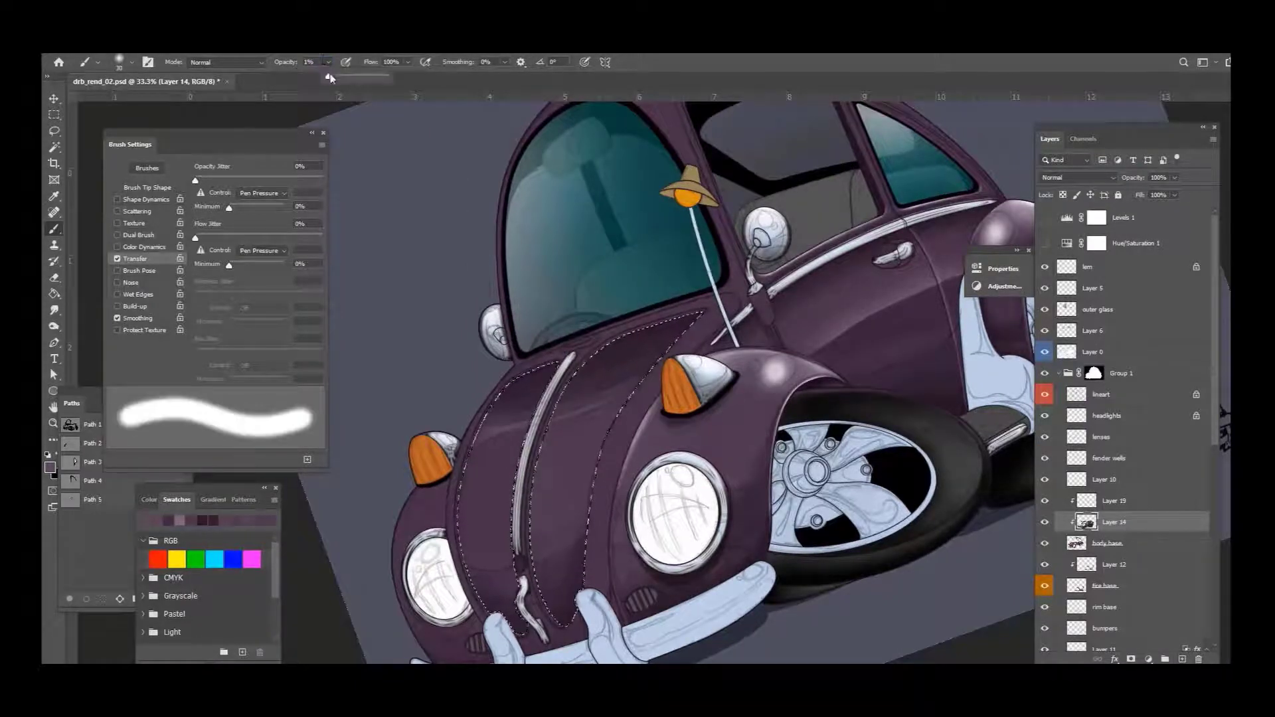
left_click_drag(412, 76, 356, 80)
key("shift+bracketleft")
key("shift+bracketleft")
key("shift+bracketleft")
key("shift+bracketleft")
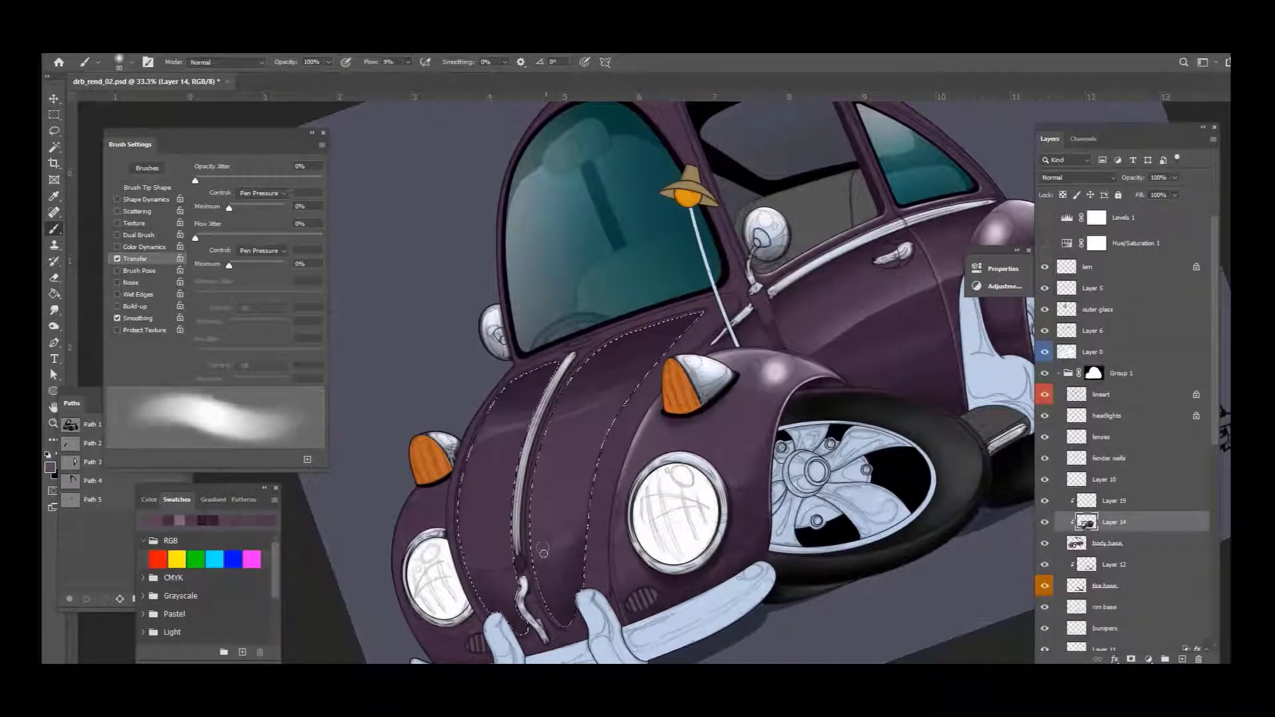
key("bracketright")
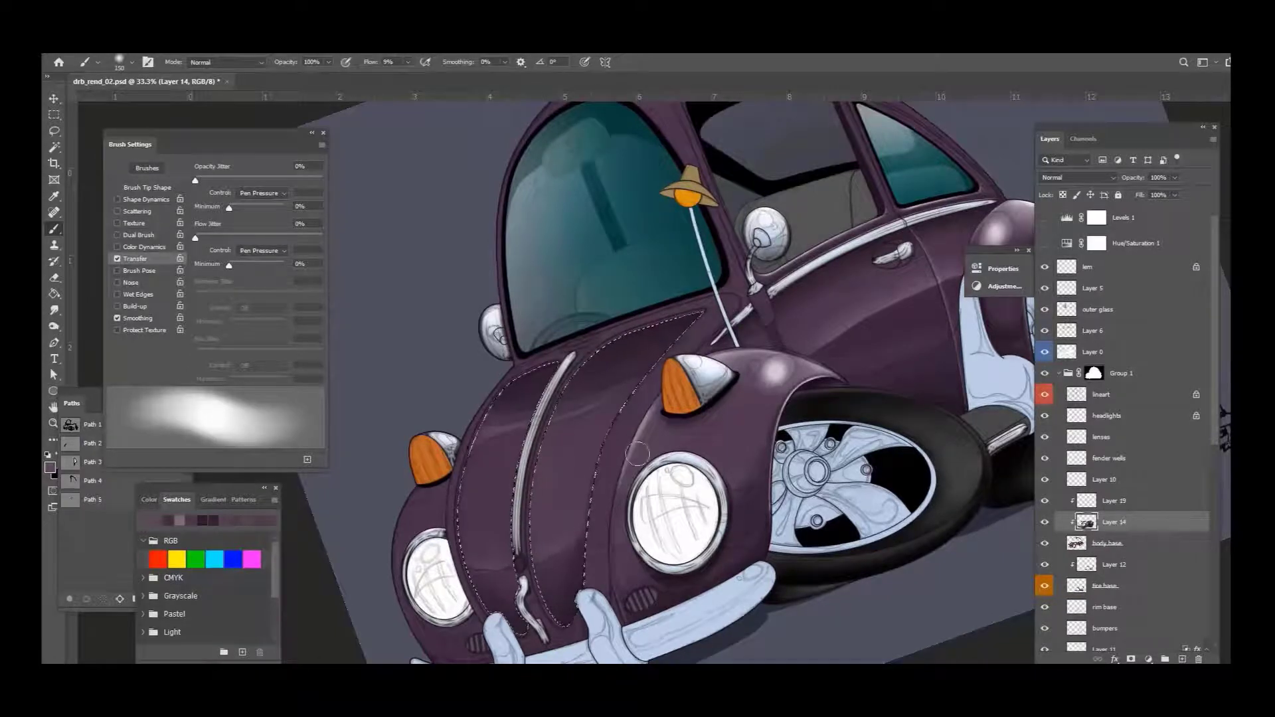
Step: Switch to the light colour and brush thin highlights along the lower crease of both hood halves with a small brush
key("x")
key("bracketleft")
key("bracketleft")
key("bracketleft")
key("bracketleft")
key("bracketleft")
key("bracketleft")
key("bracketleft")
key("bracketleft")
key("bracketleft")
key("bracketleft")
key("bracketleft")
key("bracketleft")
key("bracketleft")
key("bracketleft")
key("bracketleft")
key("bracketleft")
key("bracketleft")
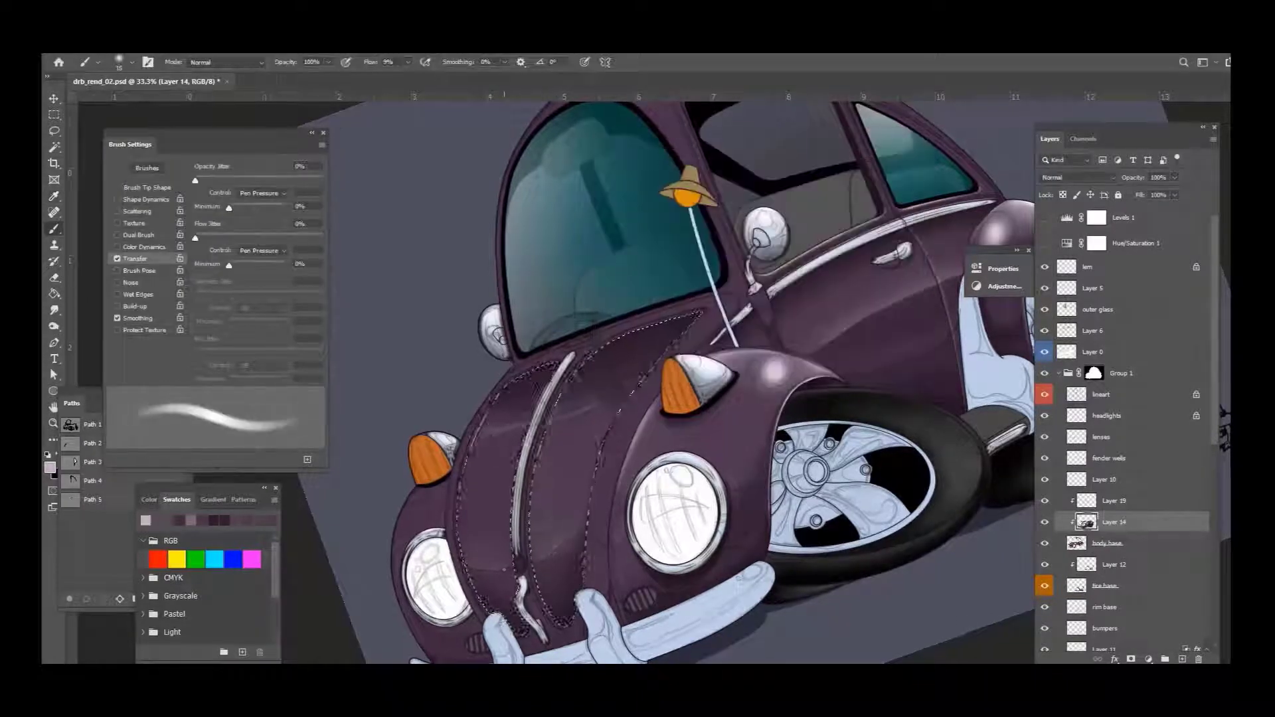
left_click_drag(594, 480, 507, 582)
Step: Reset the canvas rotation and brush a broad soft highlight over both hood halves above the lower crease
key("bracketright")
key("bracketright")
key("Escape")
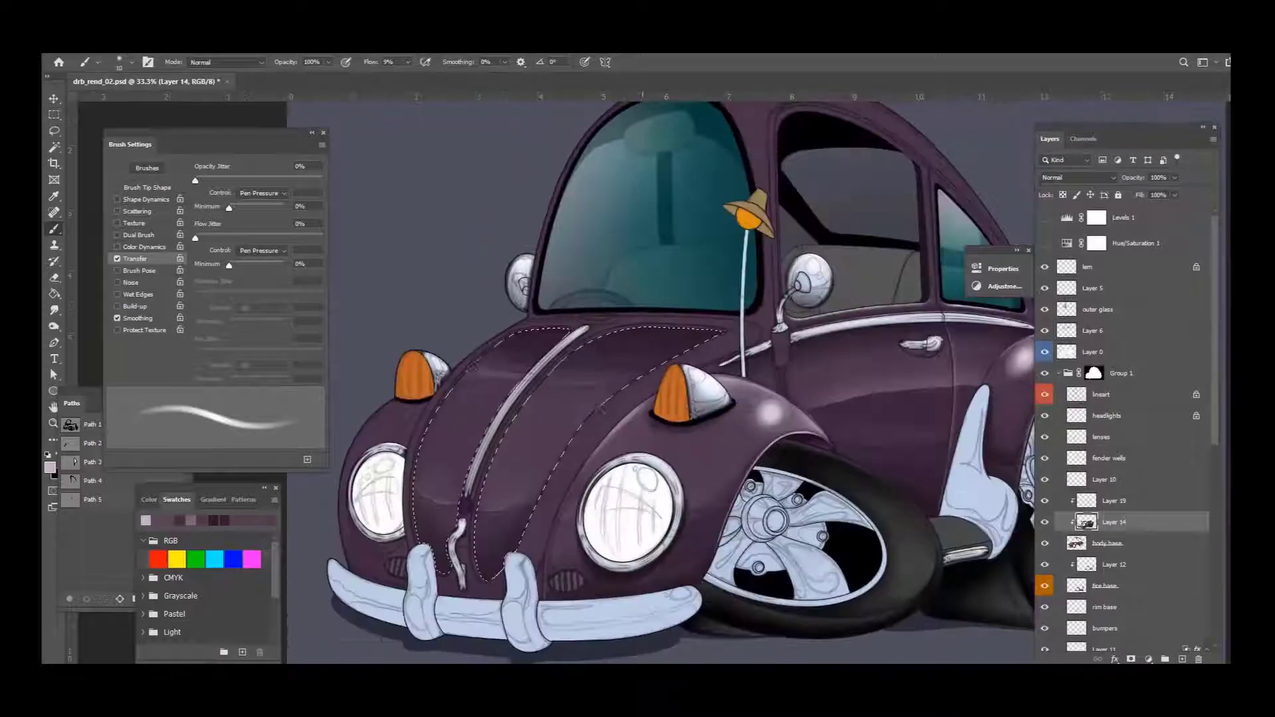
key("bracketright")
key("bracketright")
key("bracketright")
key("bracketright")
key("bracketright")
key("bracketright")
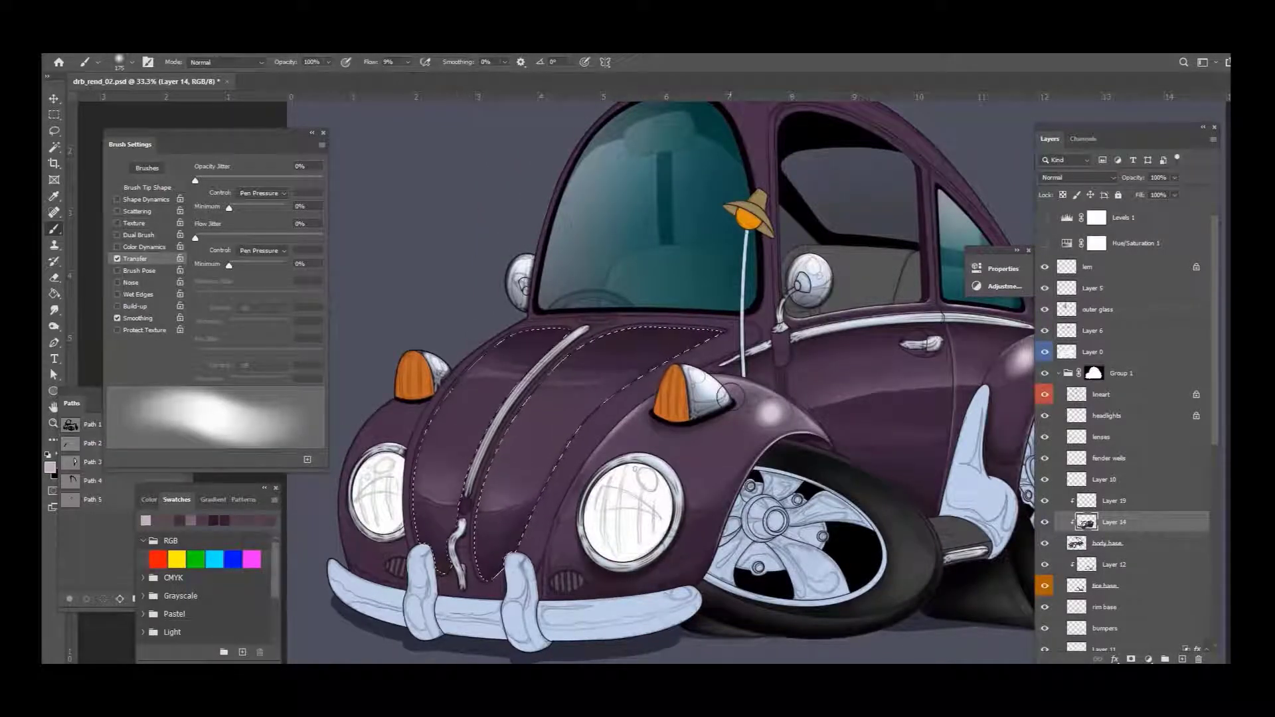
Step: Select the thin edge strip along the near hood half and shade it with a large soft dark brush on Layer 14
left_click_drag(730, 396, 609, 337)
key("bracketright")
key("bracketright")
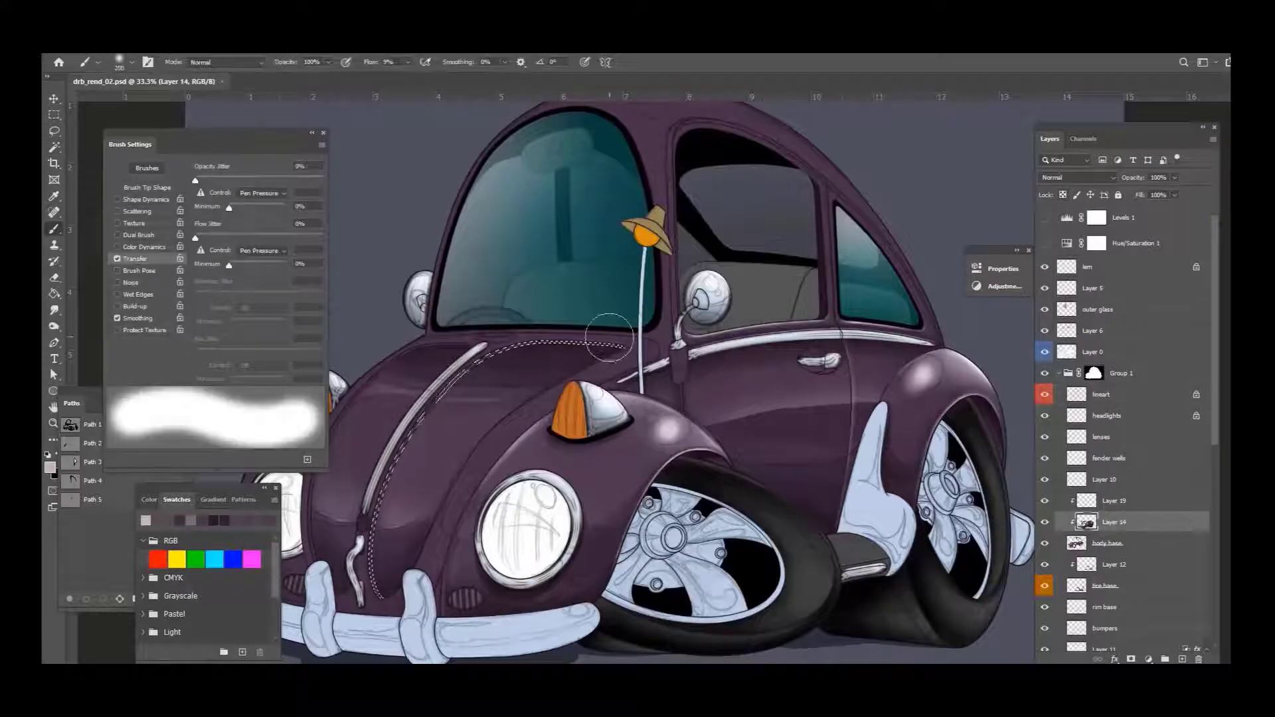
key("bracketright")
key("bracketright")
key("x")
left_click_drag(425, 405, 444, 437)
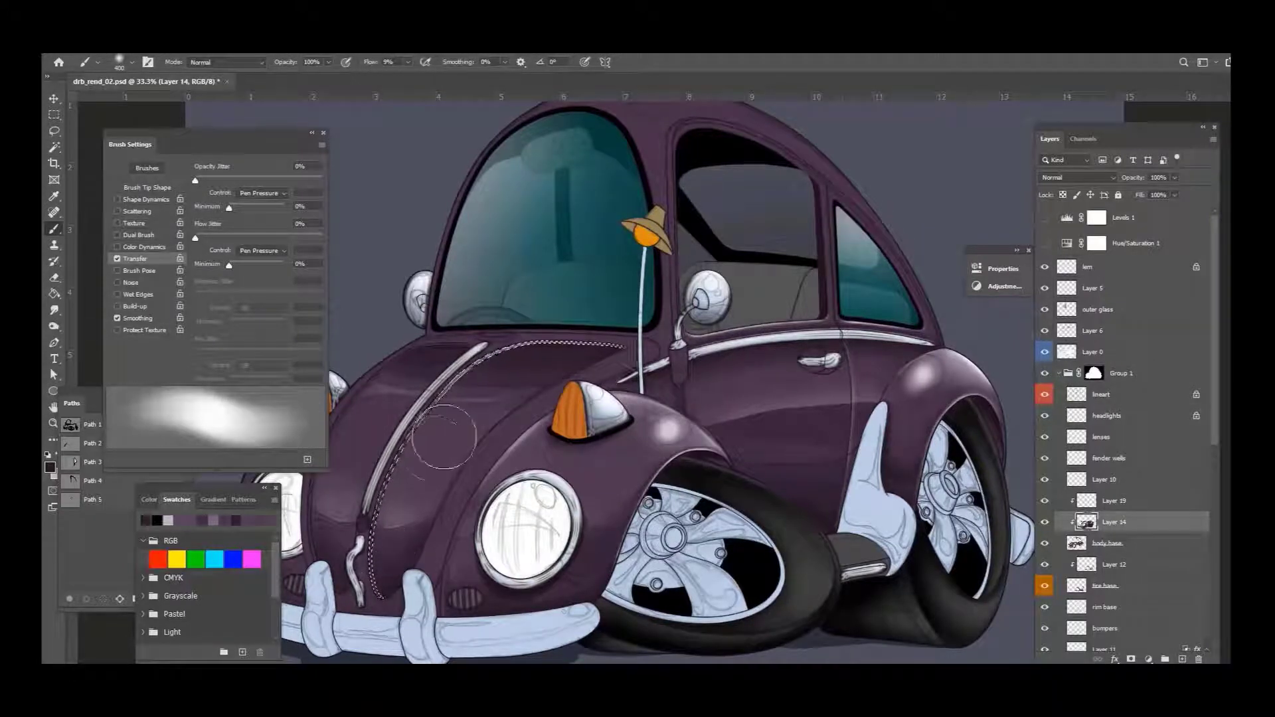
Step: Brush fine light and dark accents along the near hood half's edge strip down to the bumper, then clear the selection
key("ctrl+plus")
key("ctrl+plus")
key("bracketleft")
key("bracketleft")
key("bracketleft")
key("bracketleft")
key("x")
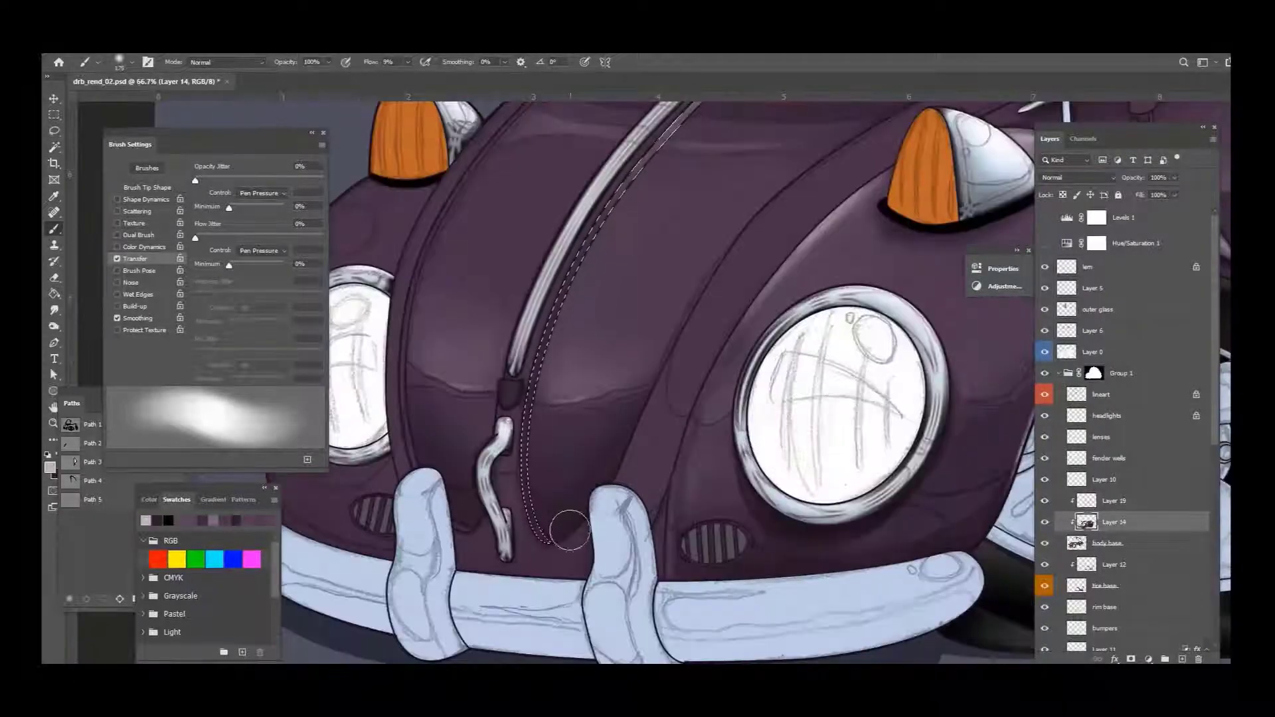
key("bracketleft")
key("bracketleft")
key("bracketleft")
key("bracketleft")
key("bracketleft")
key("bracketleft")
key("bracketleft")
key("bracketleft")
key("bracketleft")
key("bracketleft")
key("bracketleft")
key("bracketleft")
key("bracketleft")
key("ctrl+plus")
key("x")
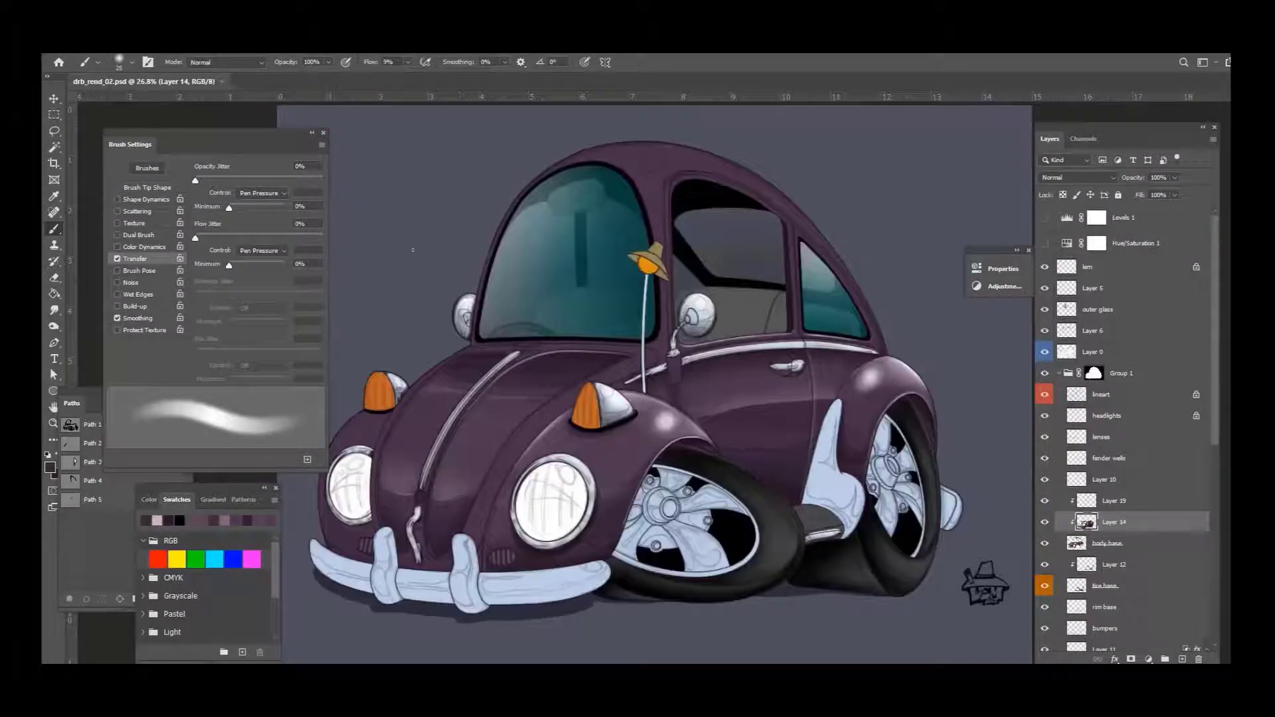
Step: Select the thin edge strip along the far hood half from the lineart and brush soft light and dark tones on Layer 14
key("w")
left_click(1101, 395)
scroll(513, 467, "up", 2)
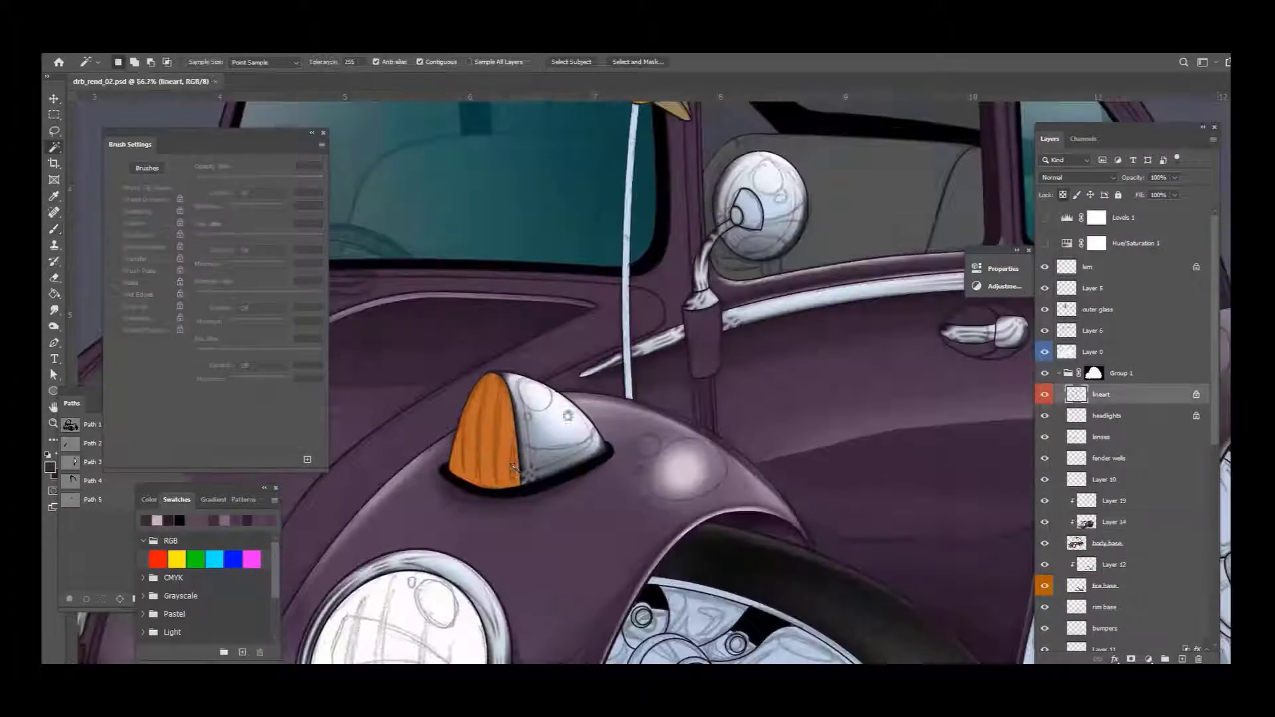
scroll(513, 467, "down", 2)
left_click(717, 399)
key("b")
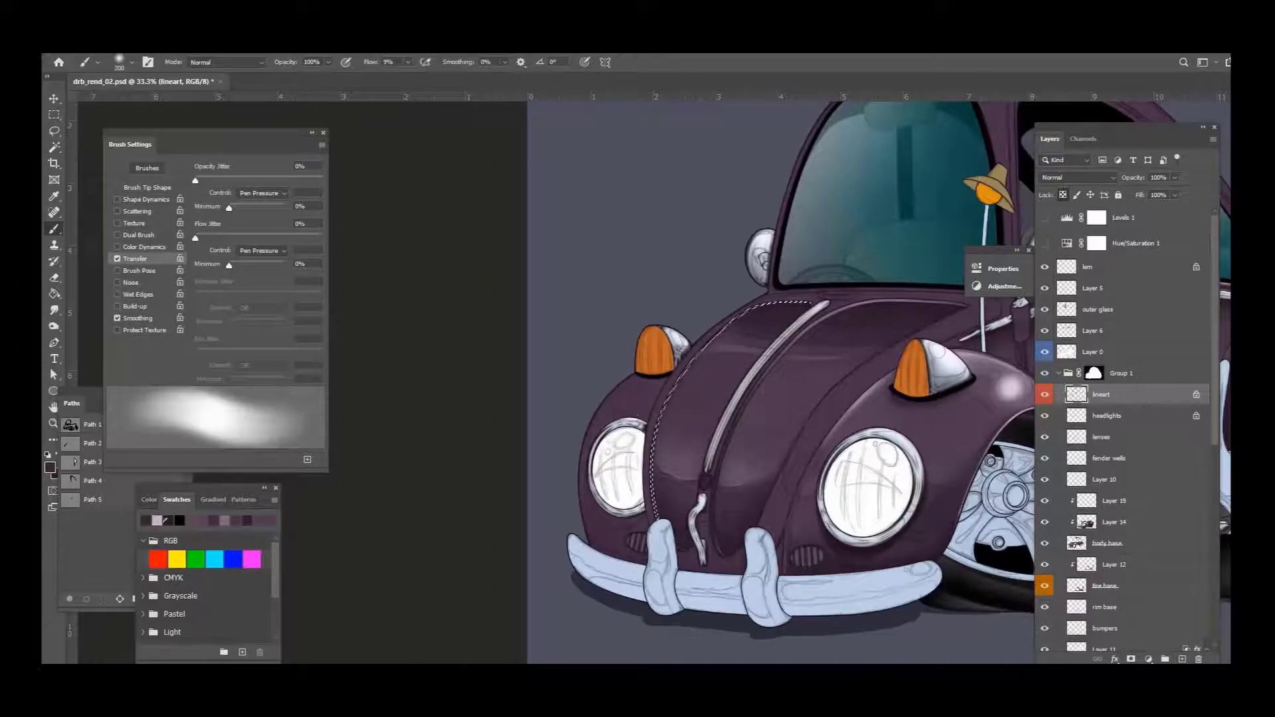
scroll(613, 391, "up", 1)
left_click_drag(731, 410, 564, 475)
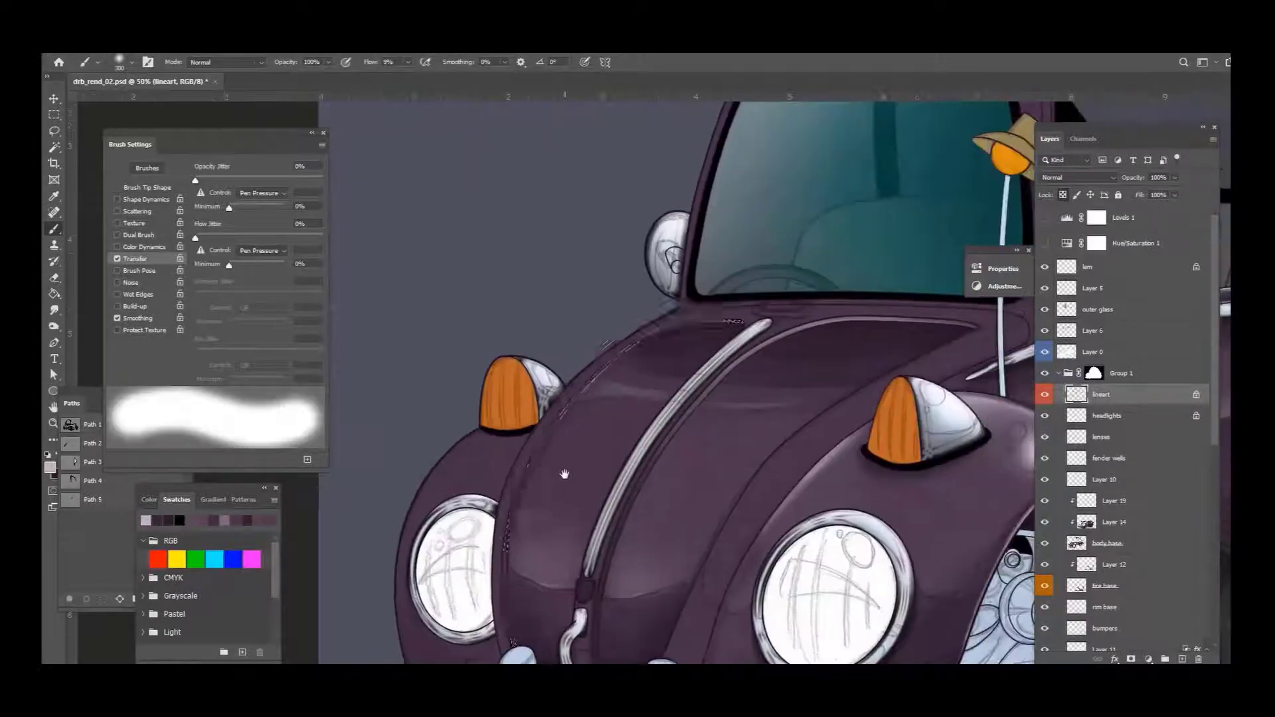
scroll(564, 474, "up", 1)
scroll(541, 616, "down", 3)
left_click(541, 616, "ctrl")
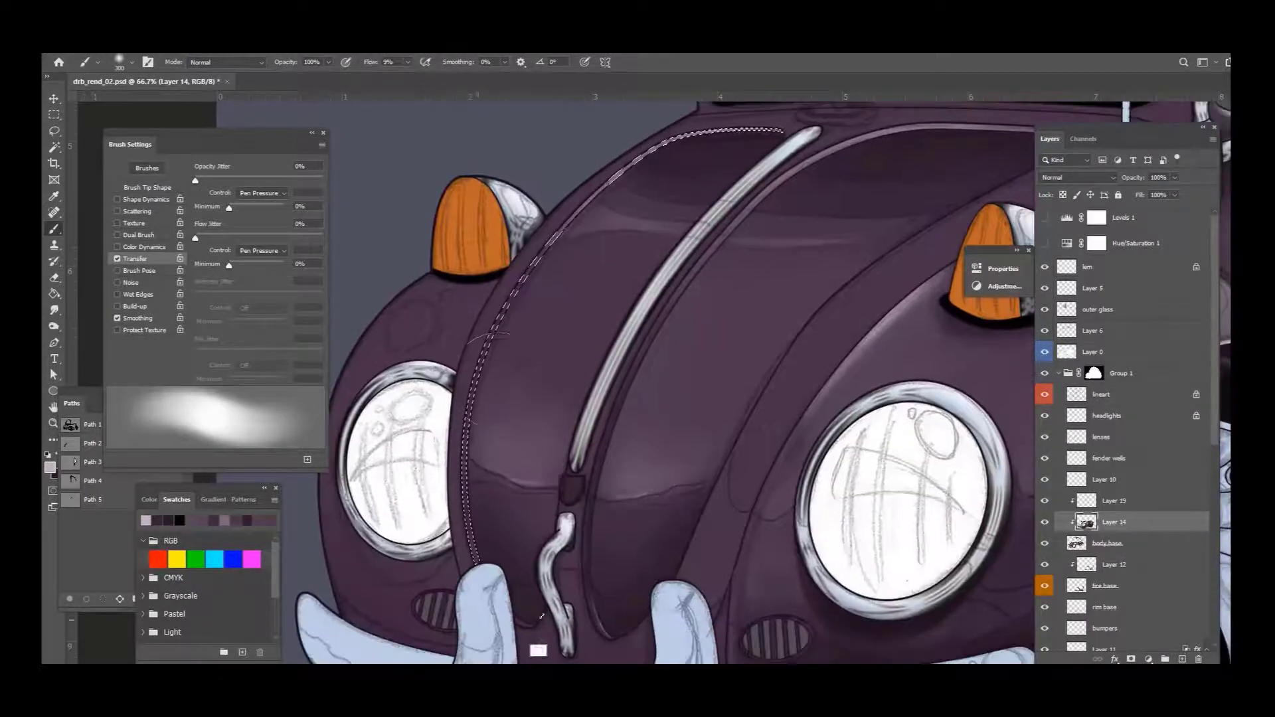
scroll(560, 271, "down", 2)
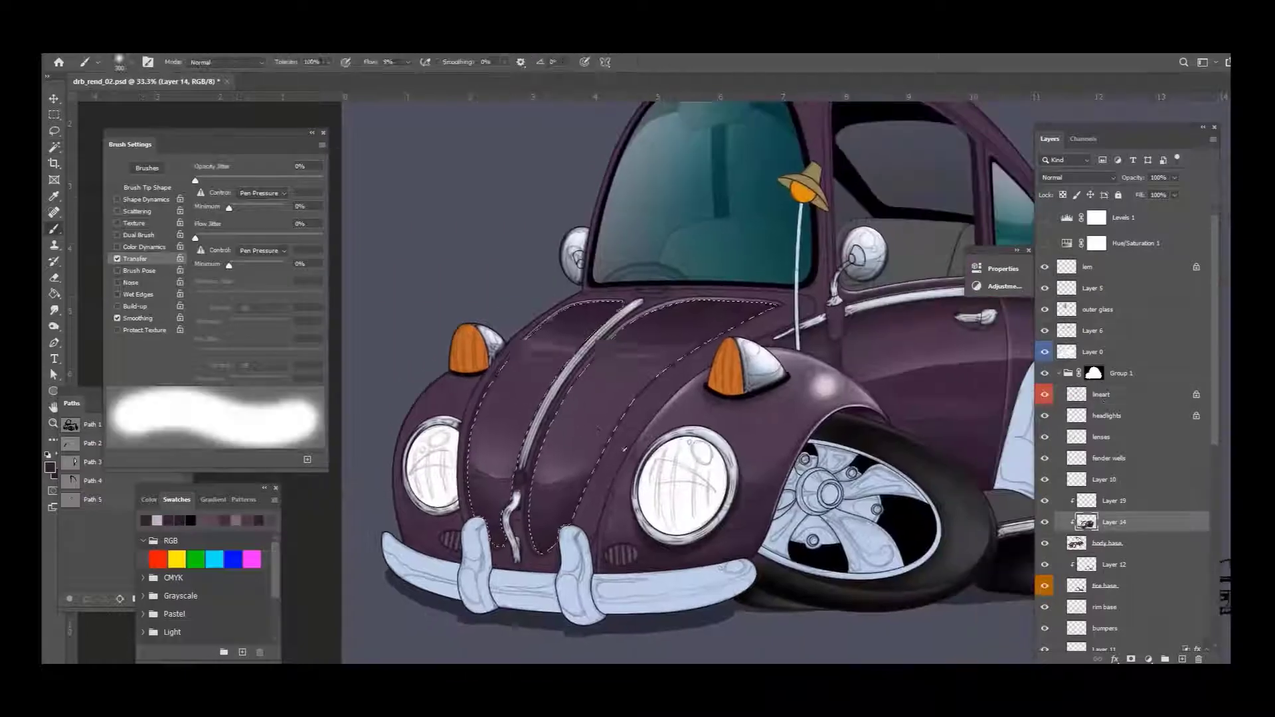
left_click(564, 473)
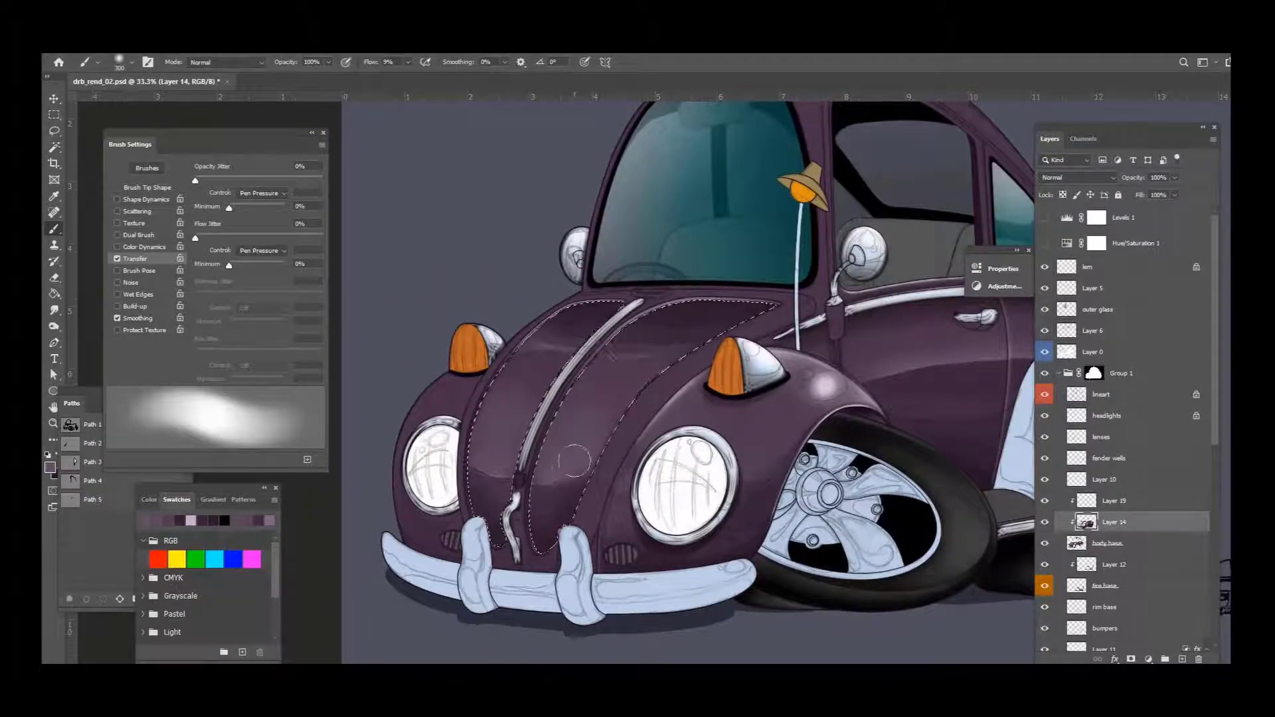
Step: Select the body panel surrounding the hood from the lineart and shade its near side with a soft dark brush on Layer 14
left_click(1123, 394)
key("w")
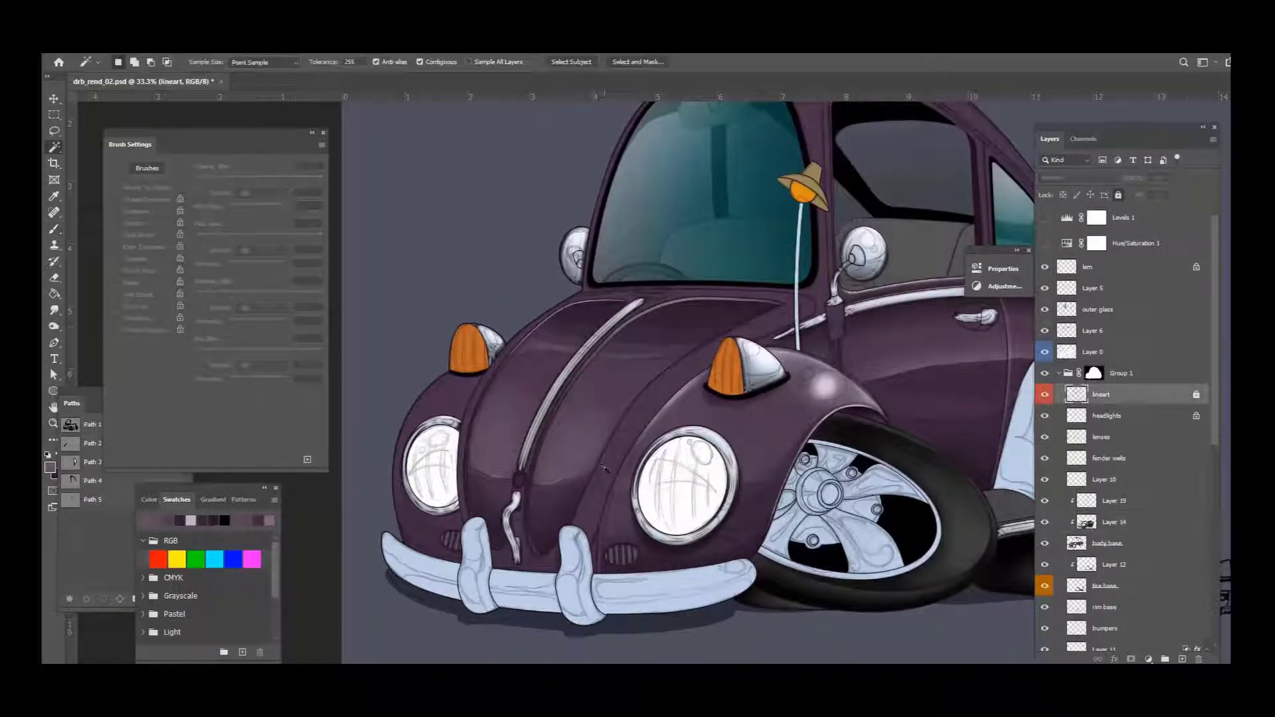
key("b")
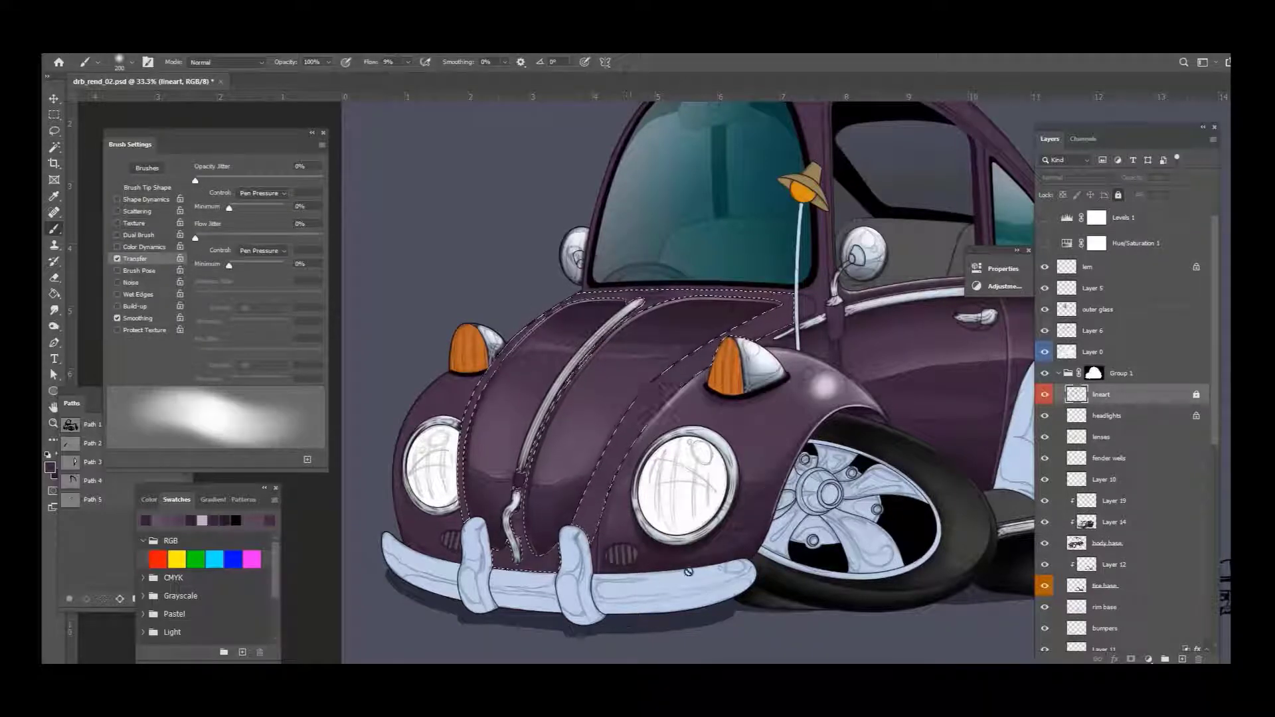
left_click(595, 530, "ctrl")
left_click_drag(738, 368, 677, 399)
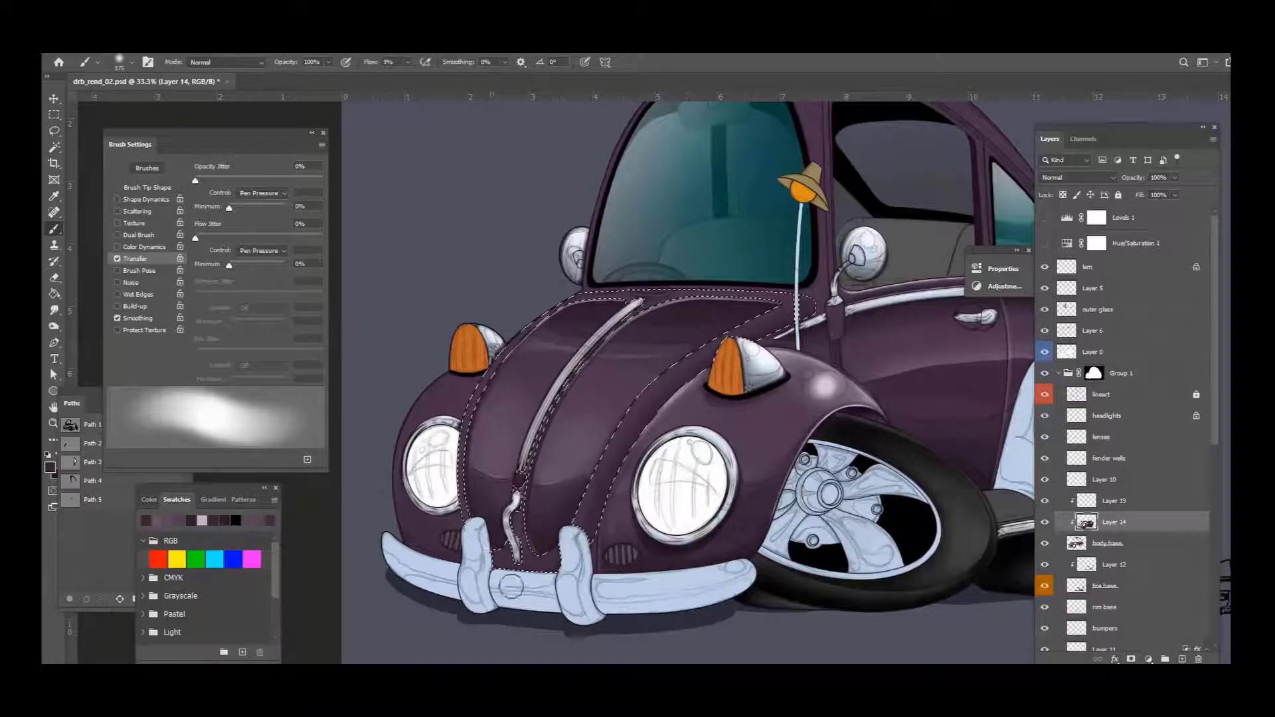
left_click_drag(575, 561, 623, 514)
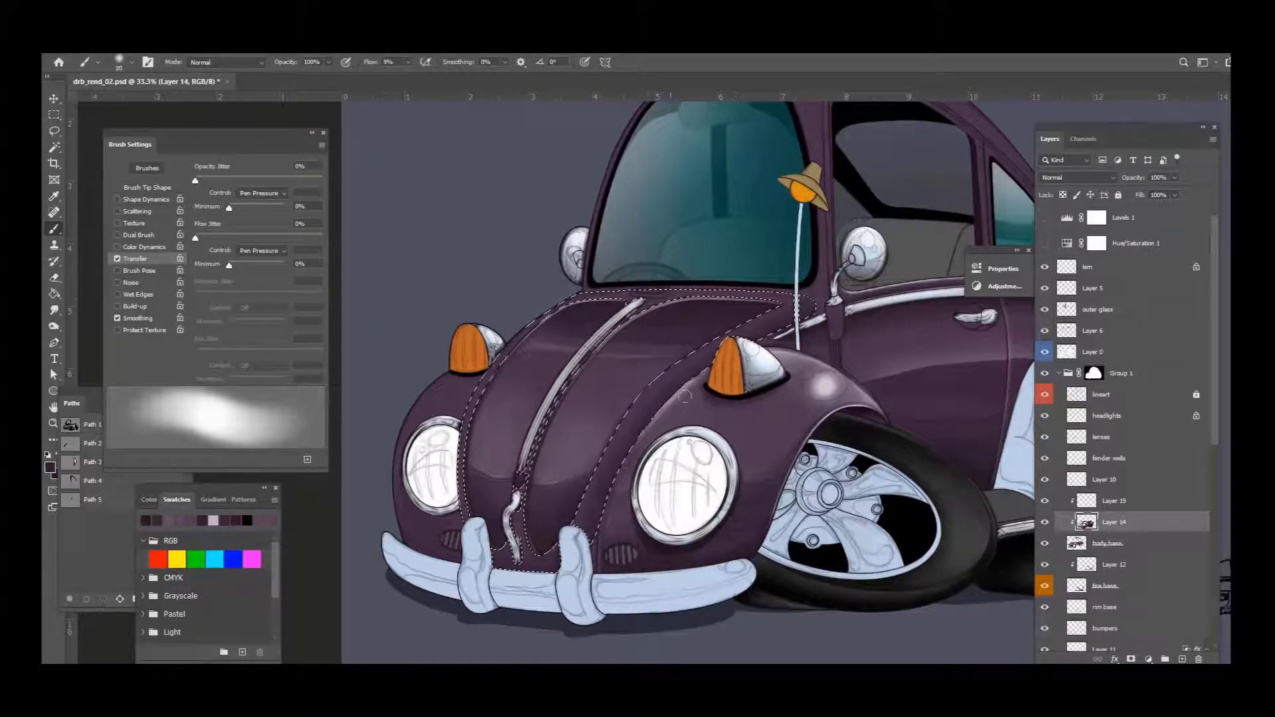
mouse_move(618, 332)
left_mouse_down()
mouse_move(534, 551)
mouse_move(598, 345)
left_mouse_up()
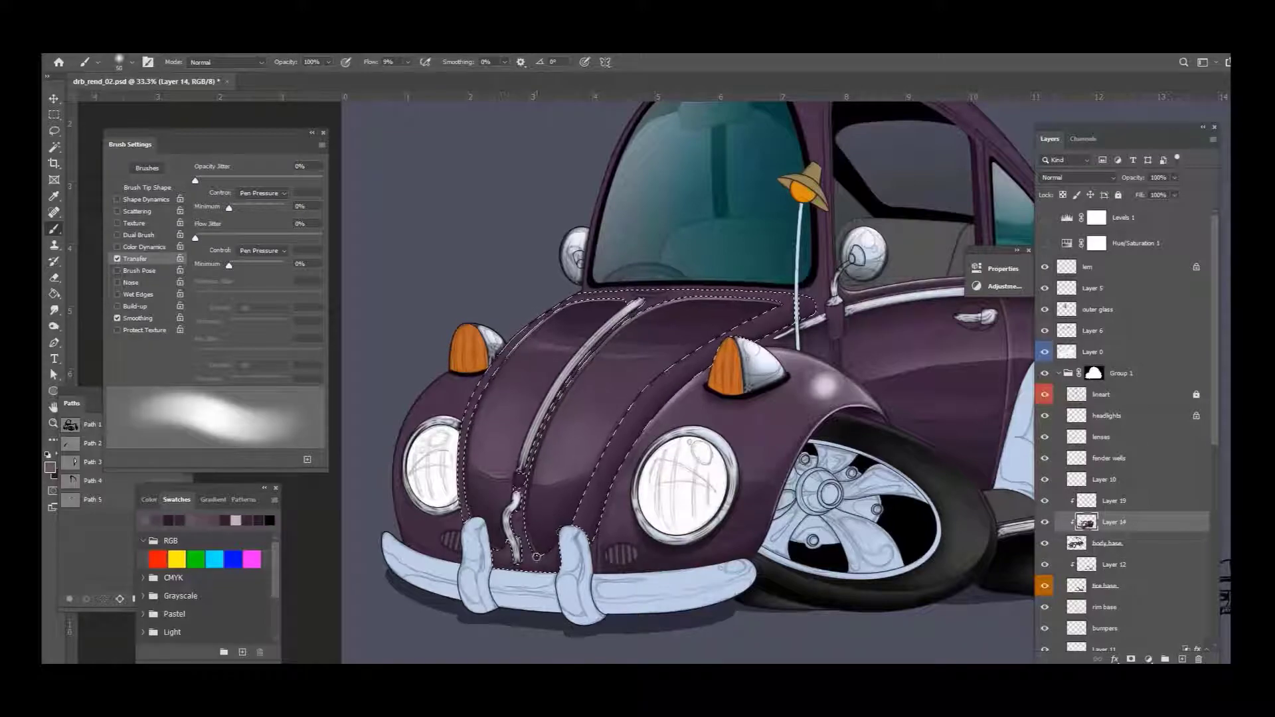
Step: Brush small soft shadows around the hood handle and along the nose panel just above the bumper
key("ctrl+plus")
left_click_drag(698, 143, 648, 186)
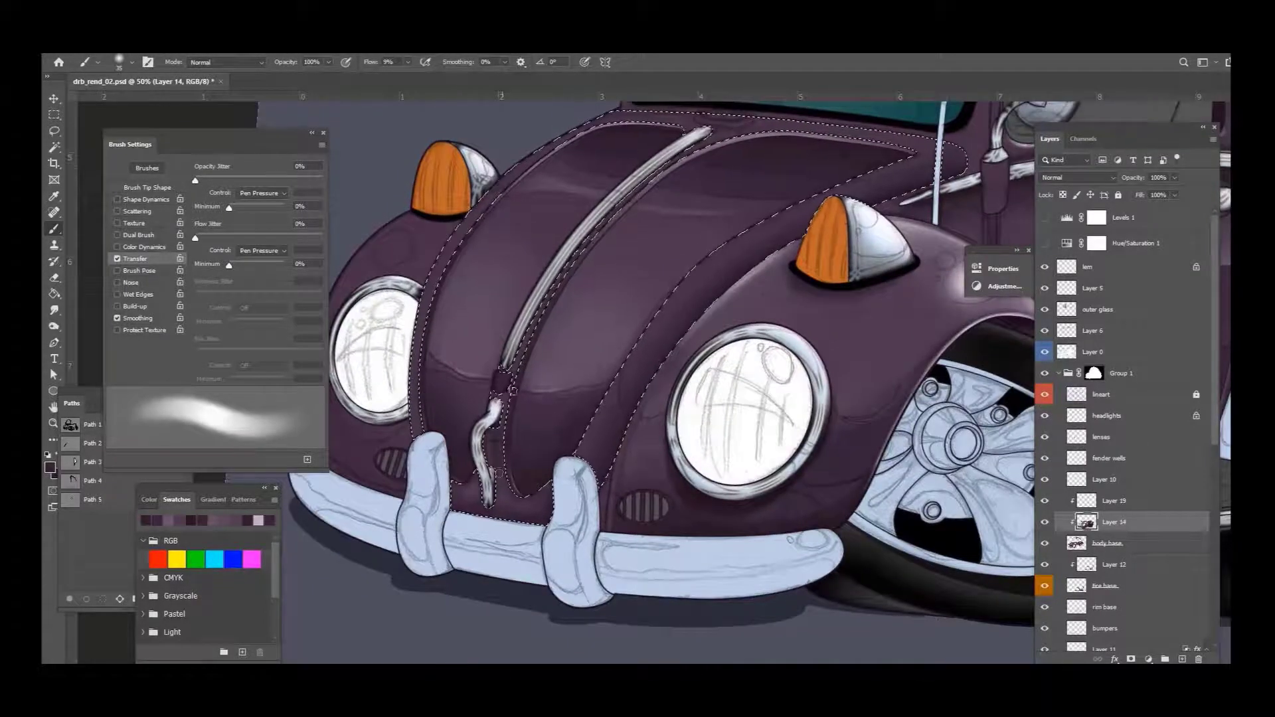
left_click_drag(624, 113, 617, 212)
left_click_drag(670, 166, 581, 249)
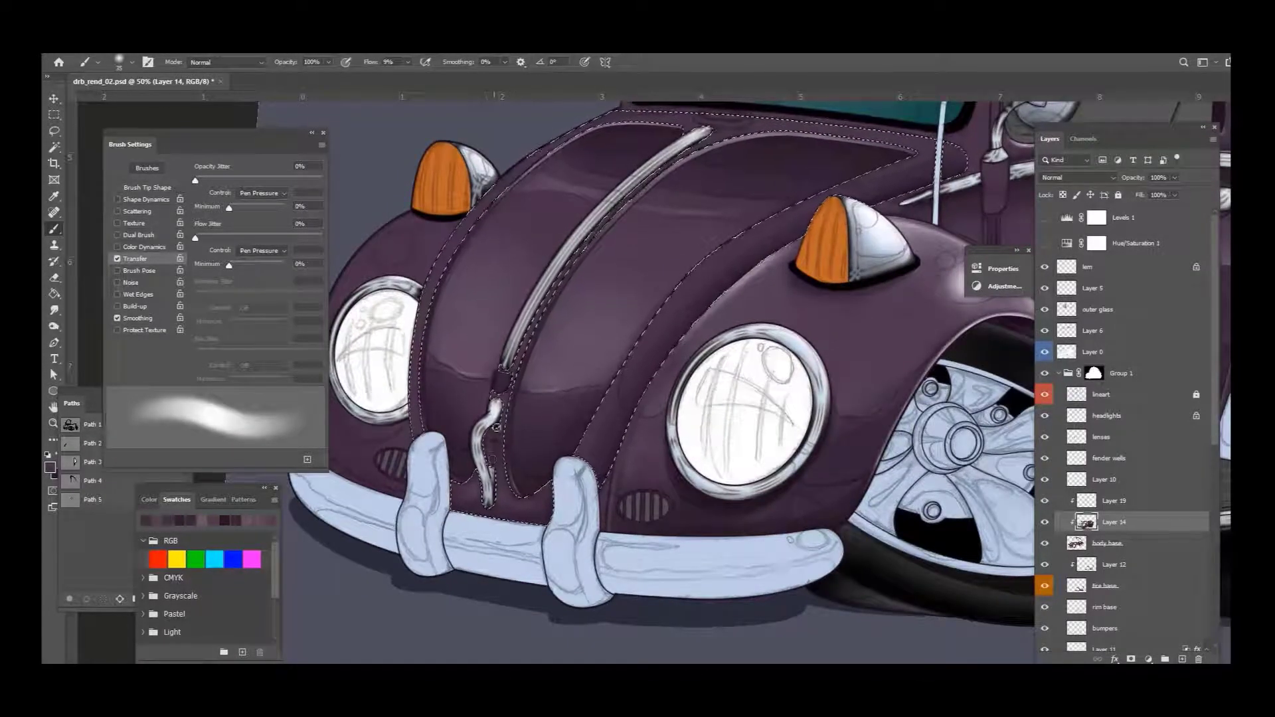
key("bracketright")
key("bracketright")
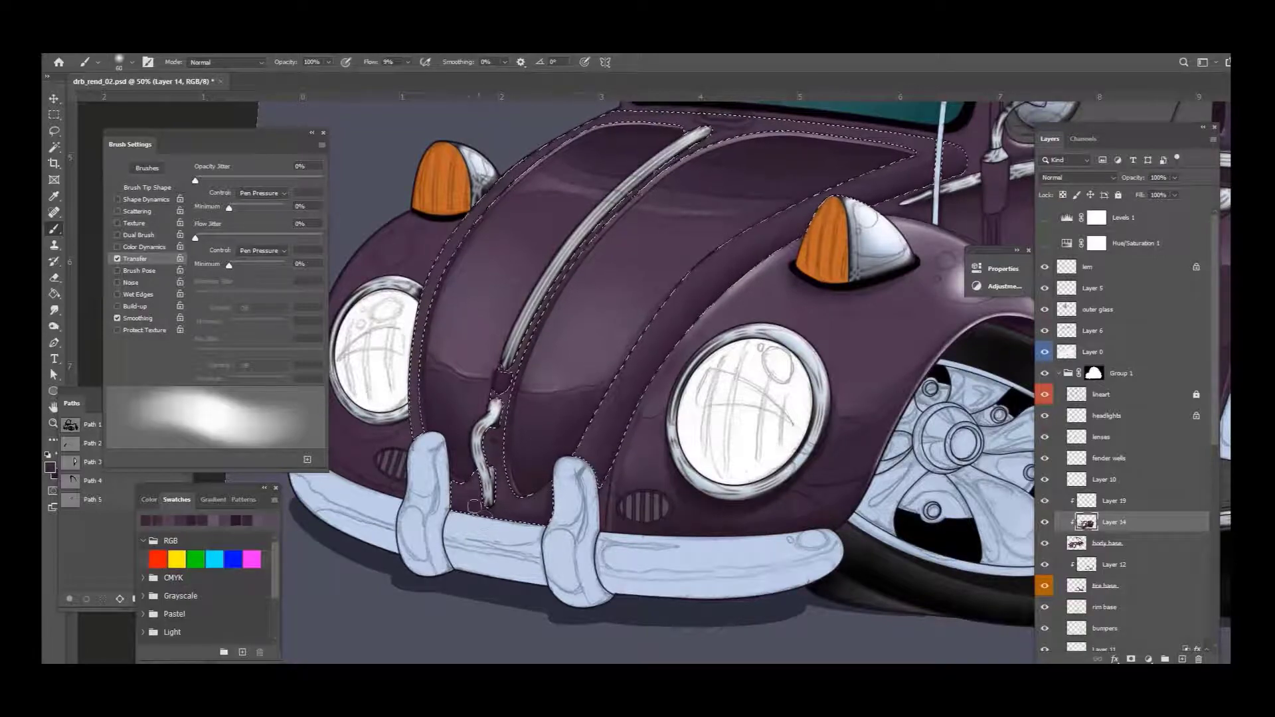
left_click_drag(704, 140, 639, 190)
left_click_drag(795, 175, 745, 314)
Step: Sample a body tone and brush it softly along the panel between the near hood half and the near fender
key("bracketright")
key("bracketright")
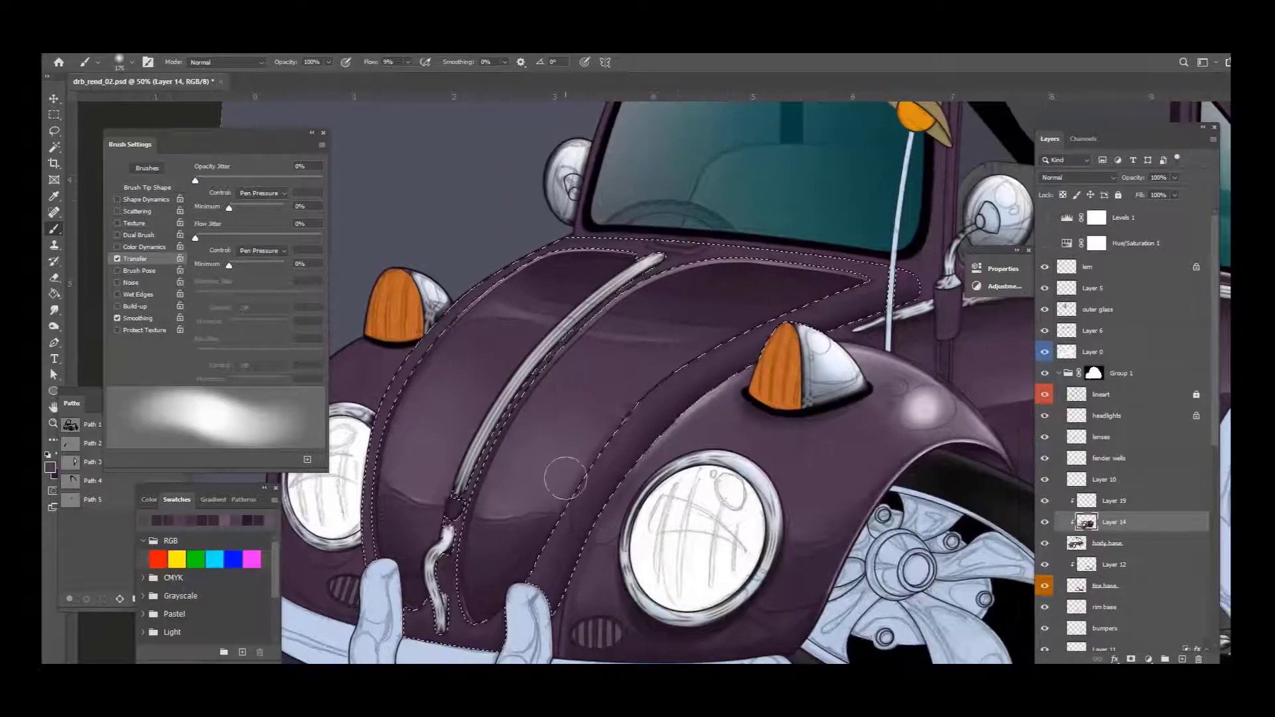
key("alt")
left_click(935, 414, "alt")
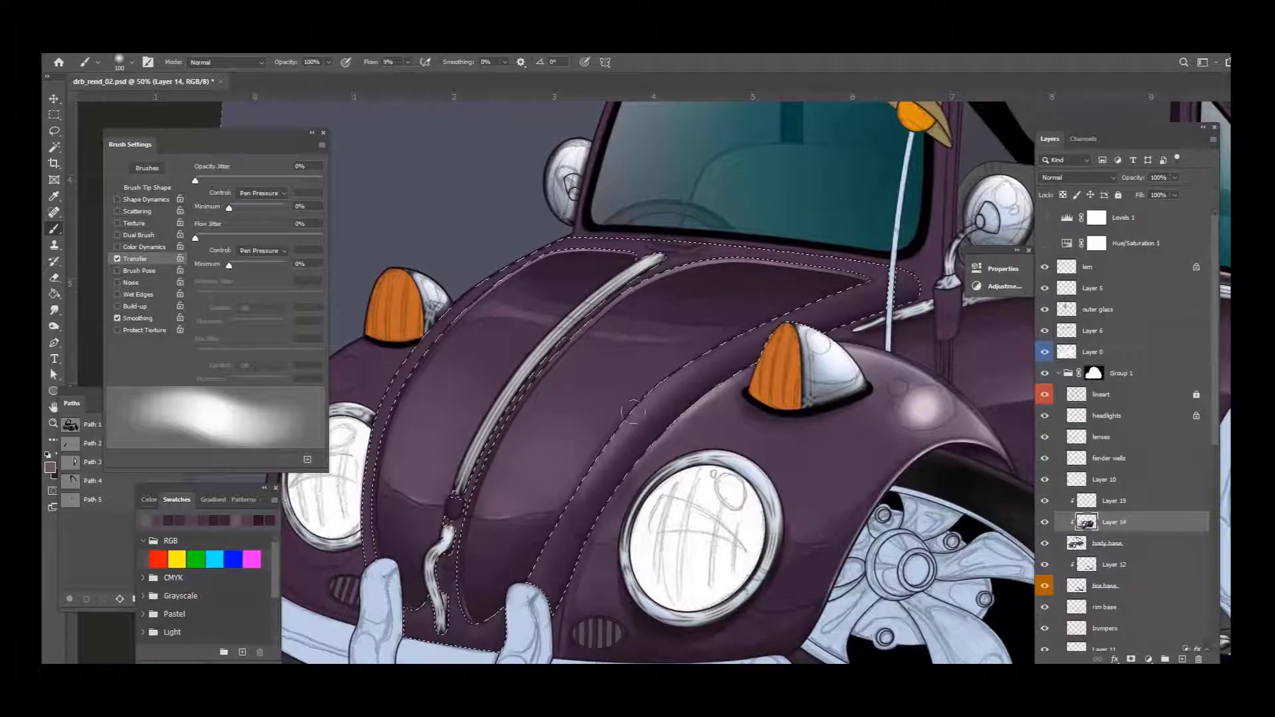
key("bracketleft")
key("bracketleft")
key("bracketleft")
mouse_move(817, 299)
left_mouse_down()
mouse_move(863, 282)
mouse_move(695, 255)
mouse_move(585, 269)
mouse_move(495, 620)
left_mouse_up()
Step: Rotate the canvas and refine the hood surround's shading with small to medium soft dark brush strokes
key("r")
key("bracketleft")
key("bracketleft")
key("bracketleft")
key("bracketleft")
key("bracketleft")
key("bracketleft")
key("bracketleft")
key("bracketright")
key("bracketright")
key("bracketright")
key("bracketright")
key("bracketright")
key("bracketright")
key("bracketright")
key("bracketright")
key("bracketright")
key("bracketright")
key("bracketright")
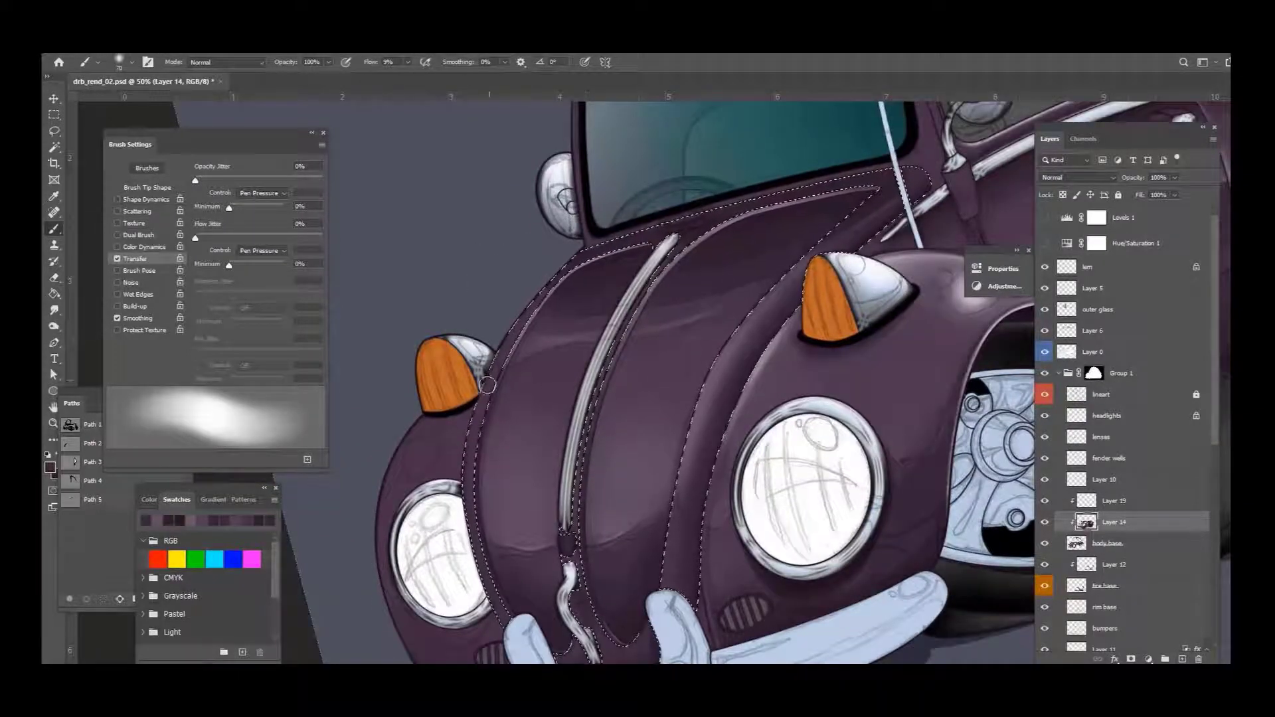
Step: Sample body tones to blend the hood surround's shading, then clear the selection and reset the canvas rotation
key("alt")
left_click(543, 340, "alt")
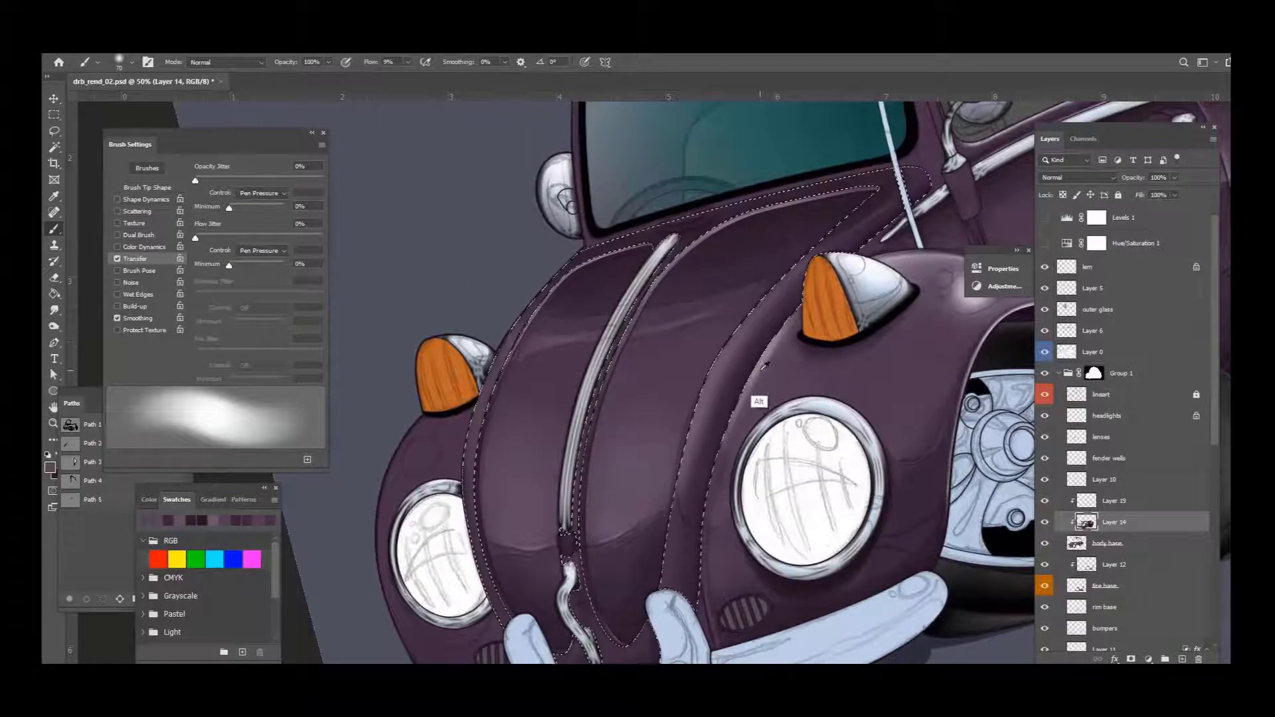
left_click_drag(657, 245, 575, 597)
mouse_move(691, 232)
left_mouse_down()
mouse_move(563, 270)
mouse_move(532, 345)
left_mouse_up()
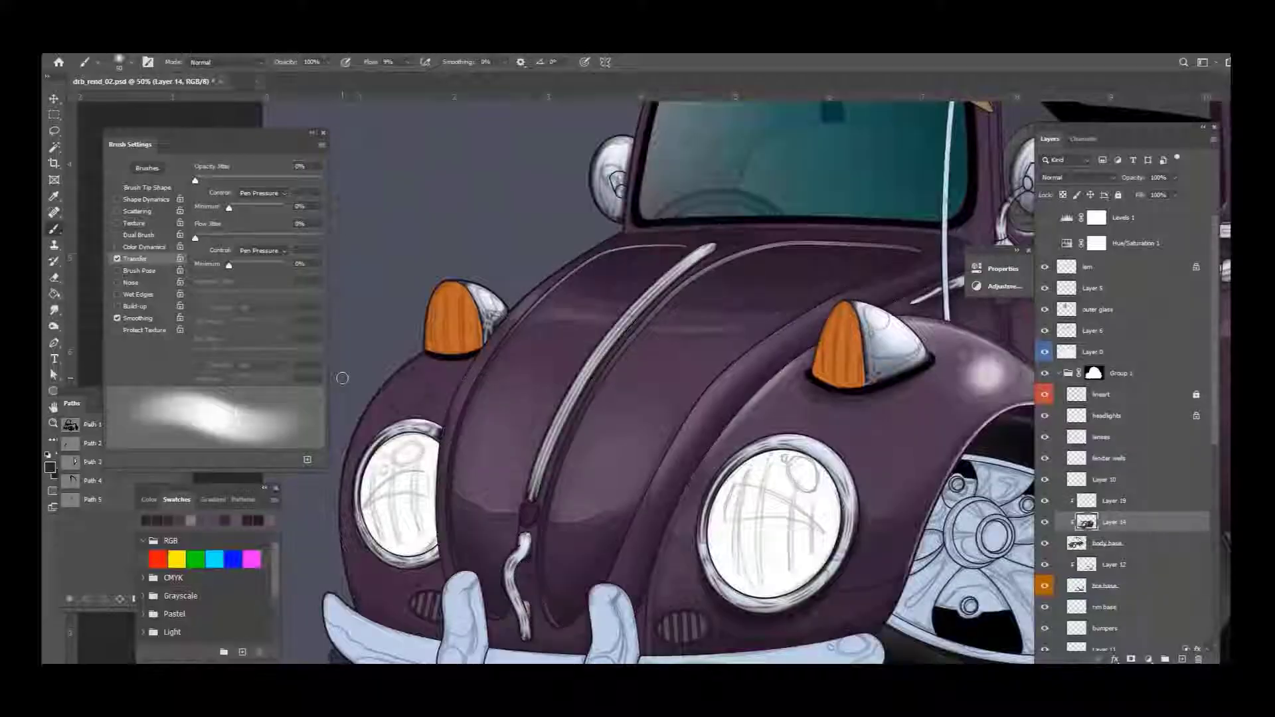
key("ctrl+0")
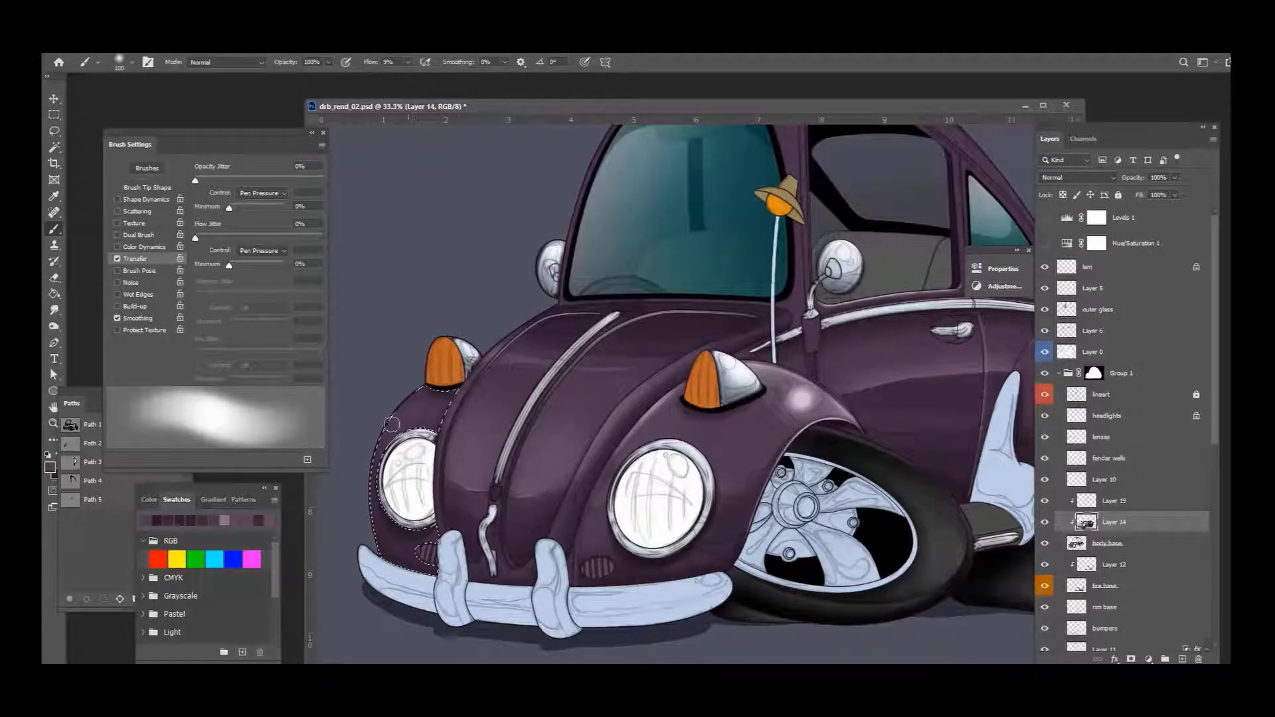
Step: Build up a soft round highlight on the selected far front fender above its headlight, using the light colour and small brushes
key("bracketleft")
key("bracketleft")
key("bracketleft")
key("bracketleft")
key("bracketleft")
key("bracketleft")
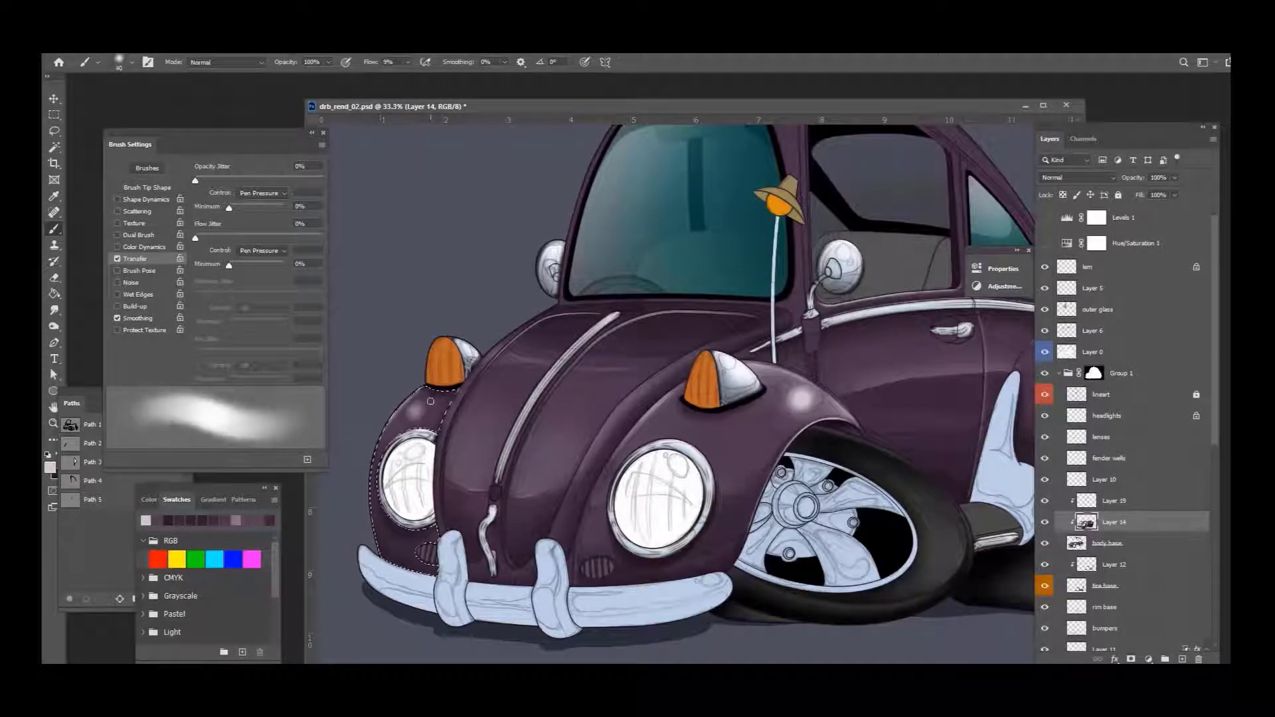
key("bracketleft")
key("bracketleft")
key("bracketright")
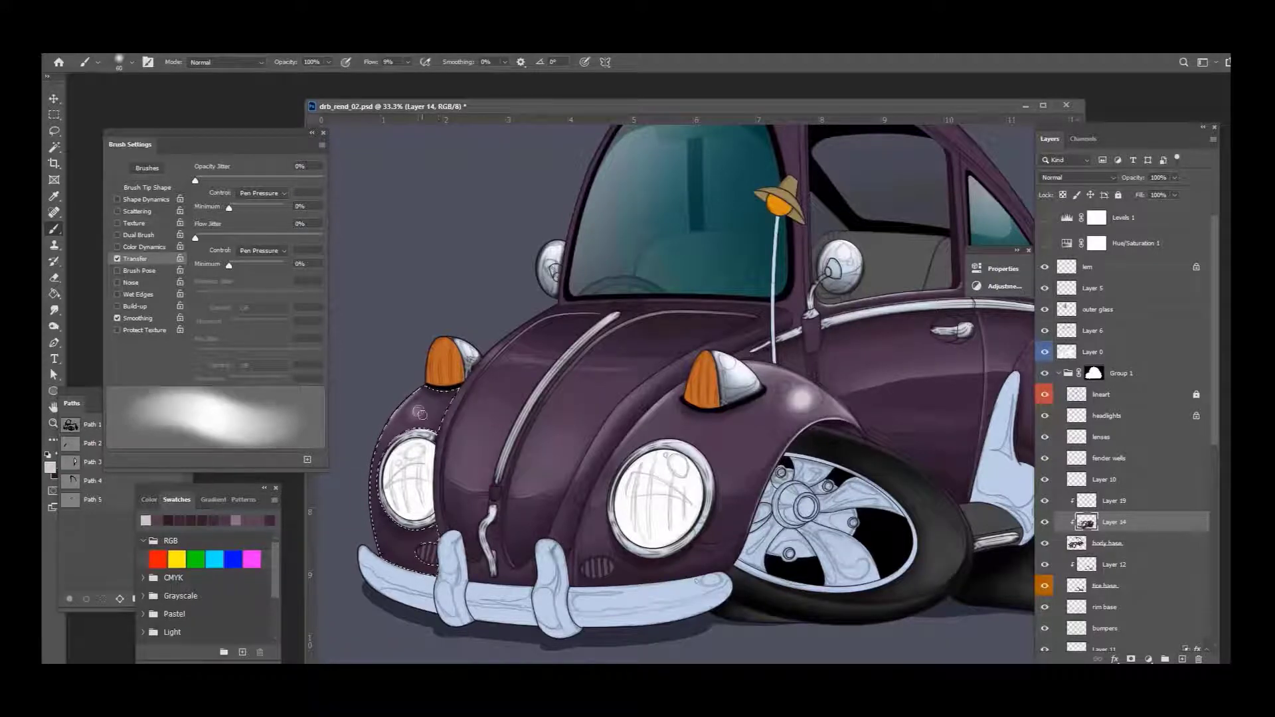
key("bracketleft")
key("bracketright")
Step: Shade the lower part of the far fender around its grille with soft darker body tones, then save the file
key("ctrl+plus")
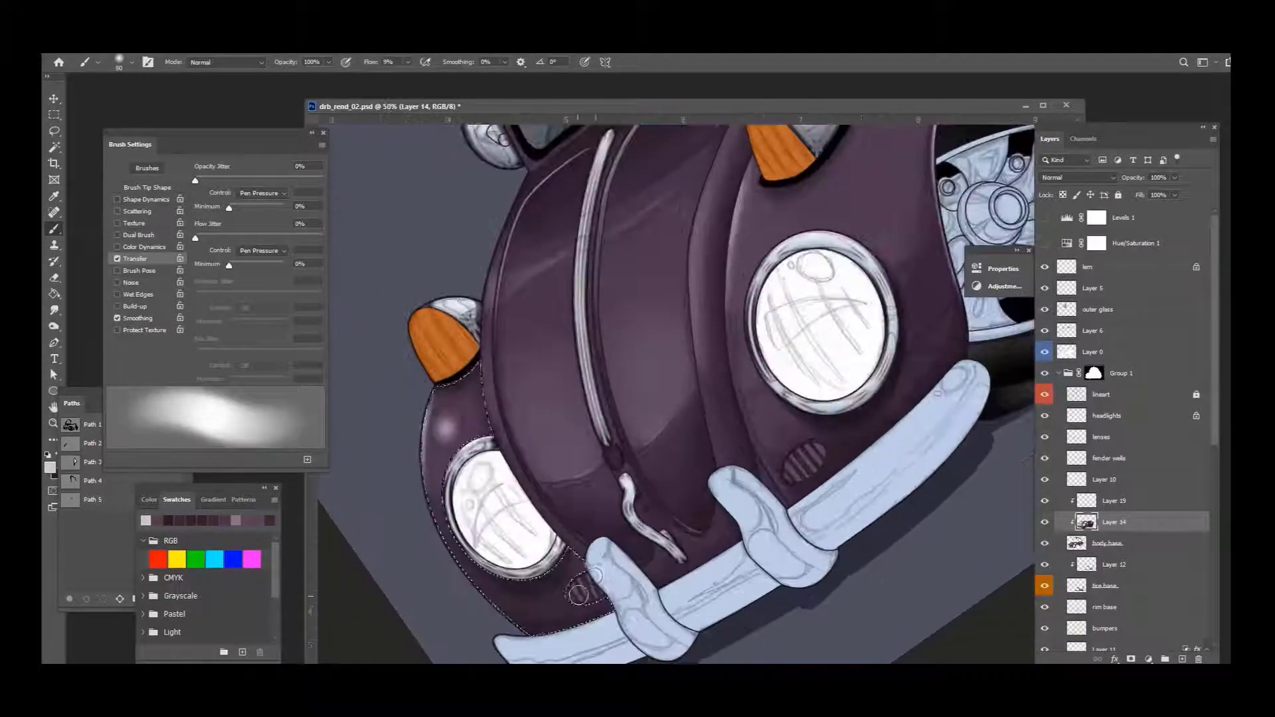
key("bracketleft")
key("bracketleft")
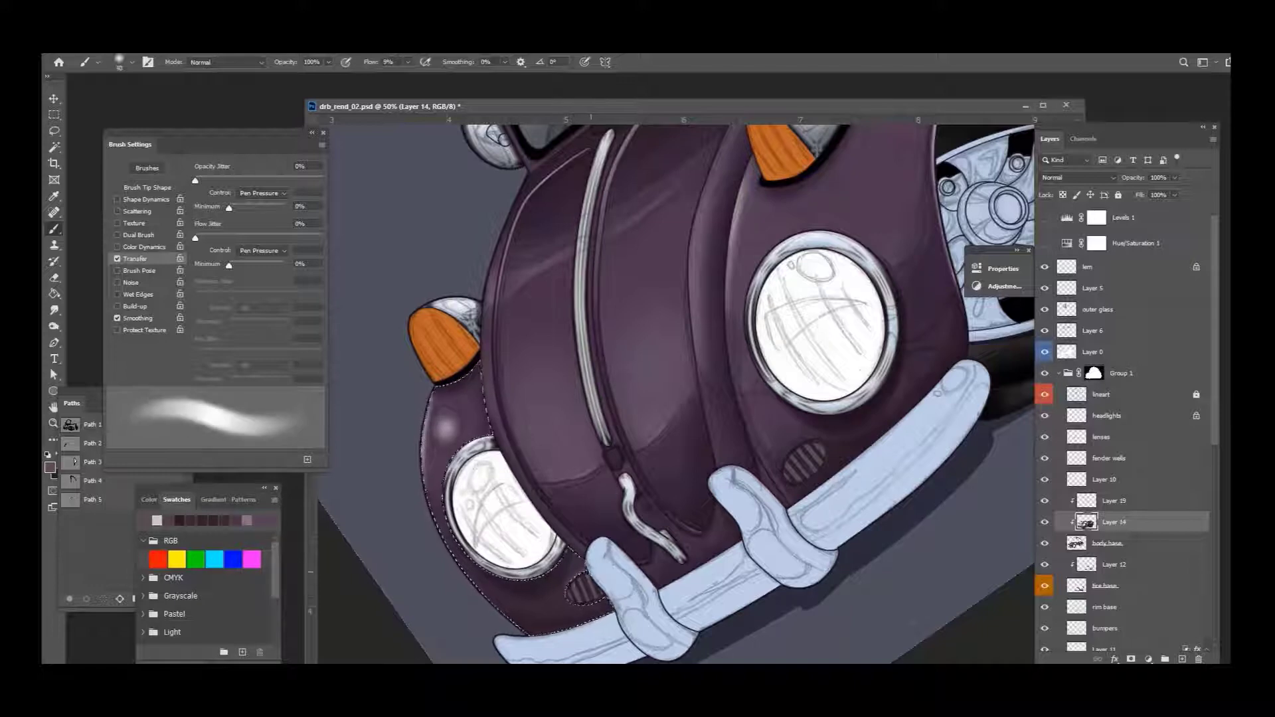
left_click(571, 598)
key("bracketright")
key("bracketright")
key("bracketright")
key("bracketright")
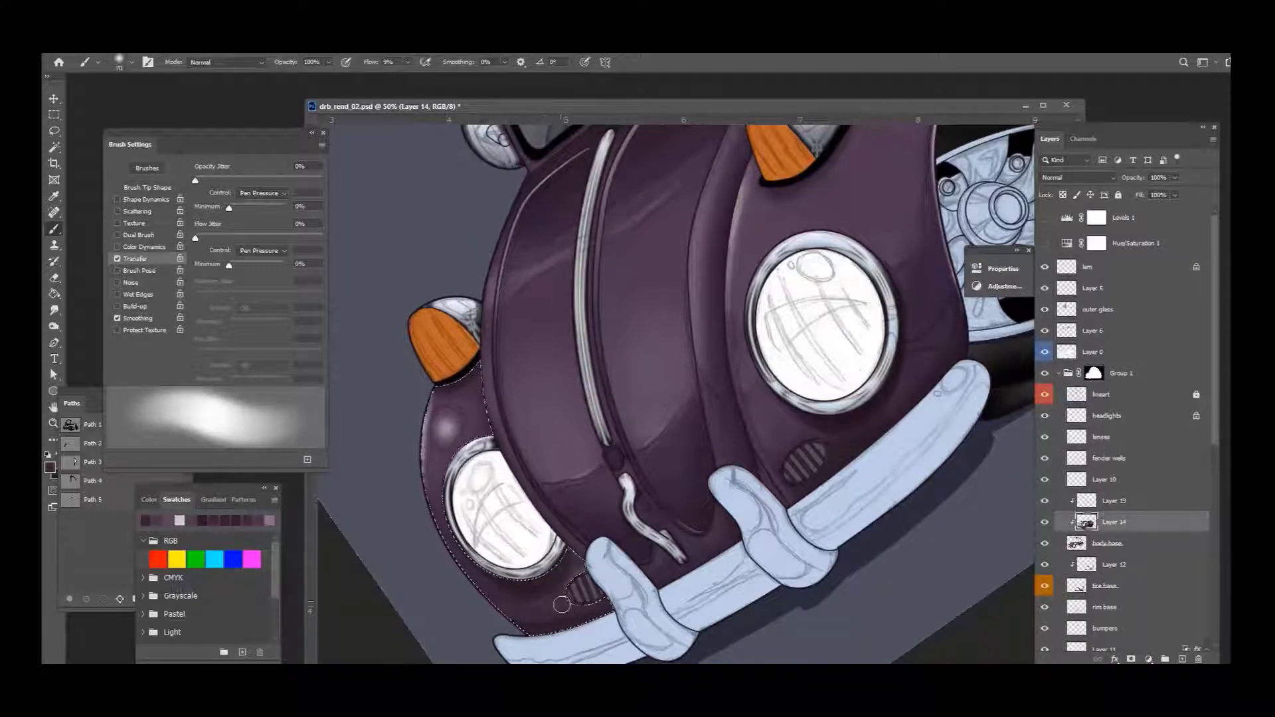
key("ctrl+0")
key("ctrl+s")
Step: Brush soft body tones over the selected near front fender on Layer 14 with an enlarged brush, then clear the selection
key("bracketright")
key("bracketright")
key("bracketright")
key("bracketright")
key("bracketright")
key("bracketright")
key("bracketright")
key("bracketright")
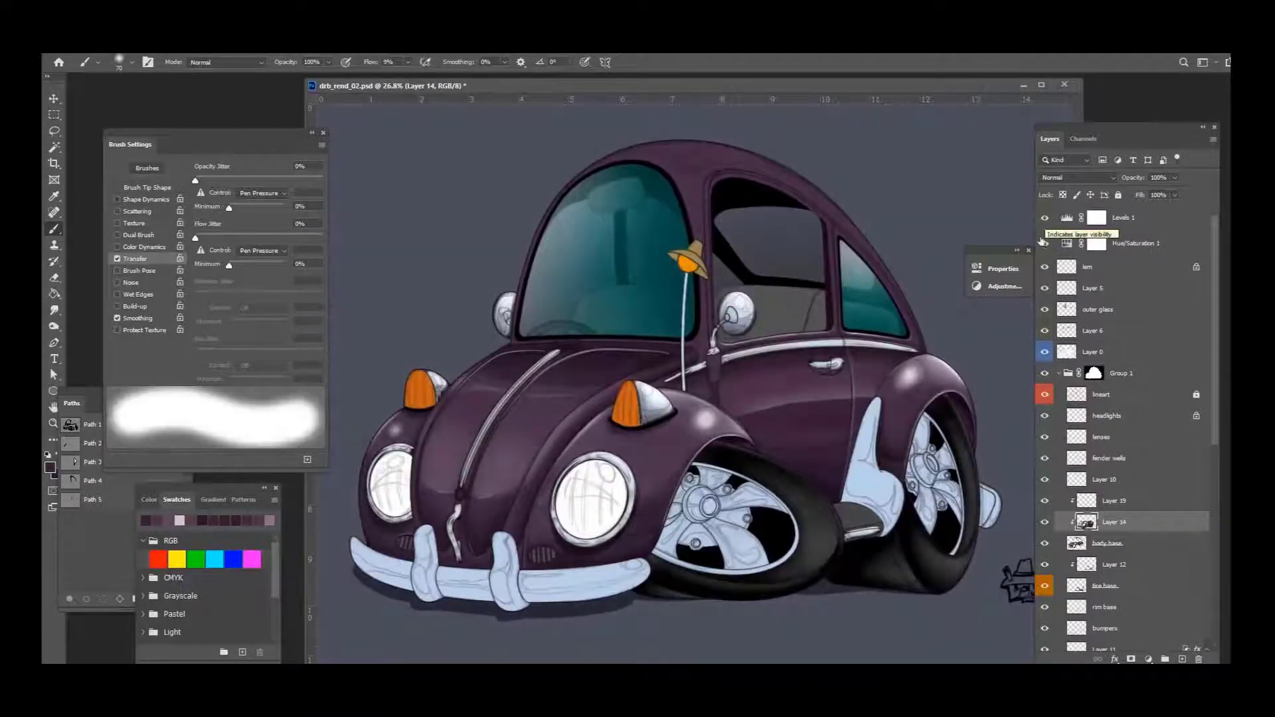
key("ctrl+shift+d")
key("period")
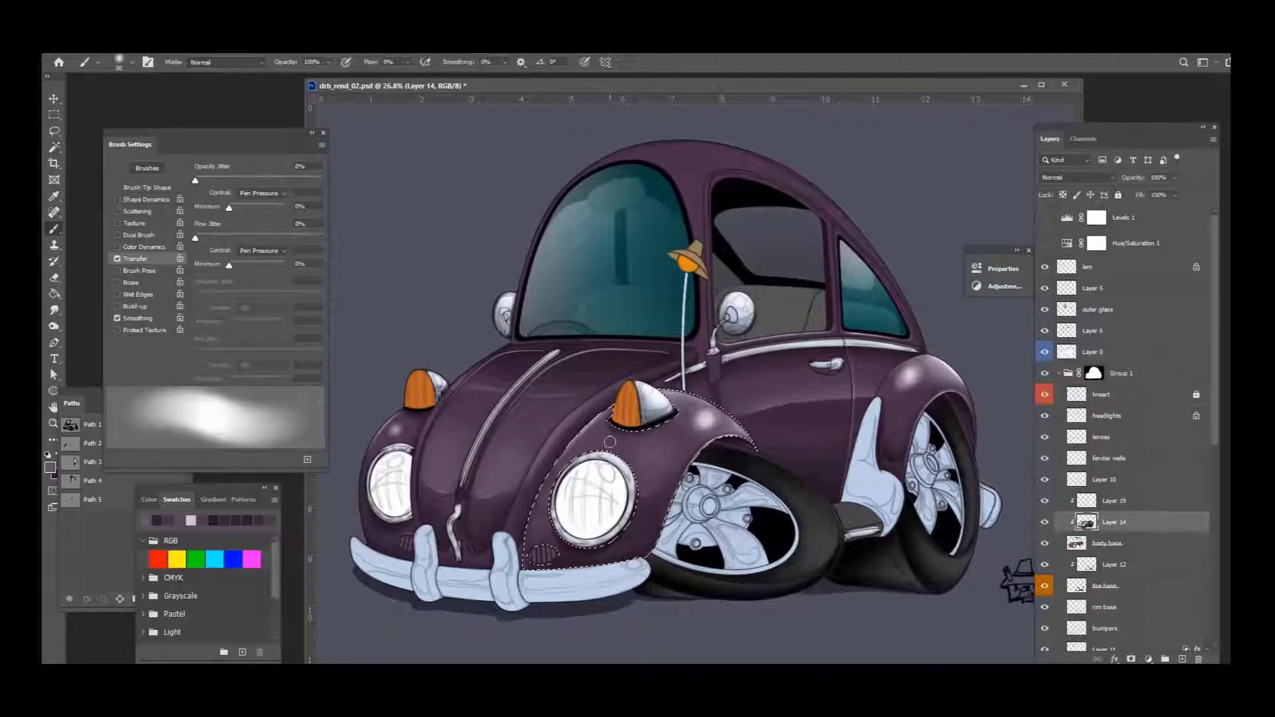
key("period")
key("period")
key("period")
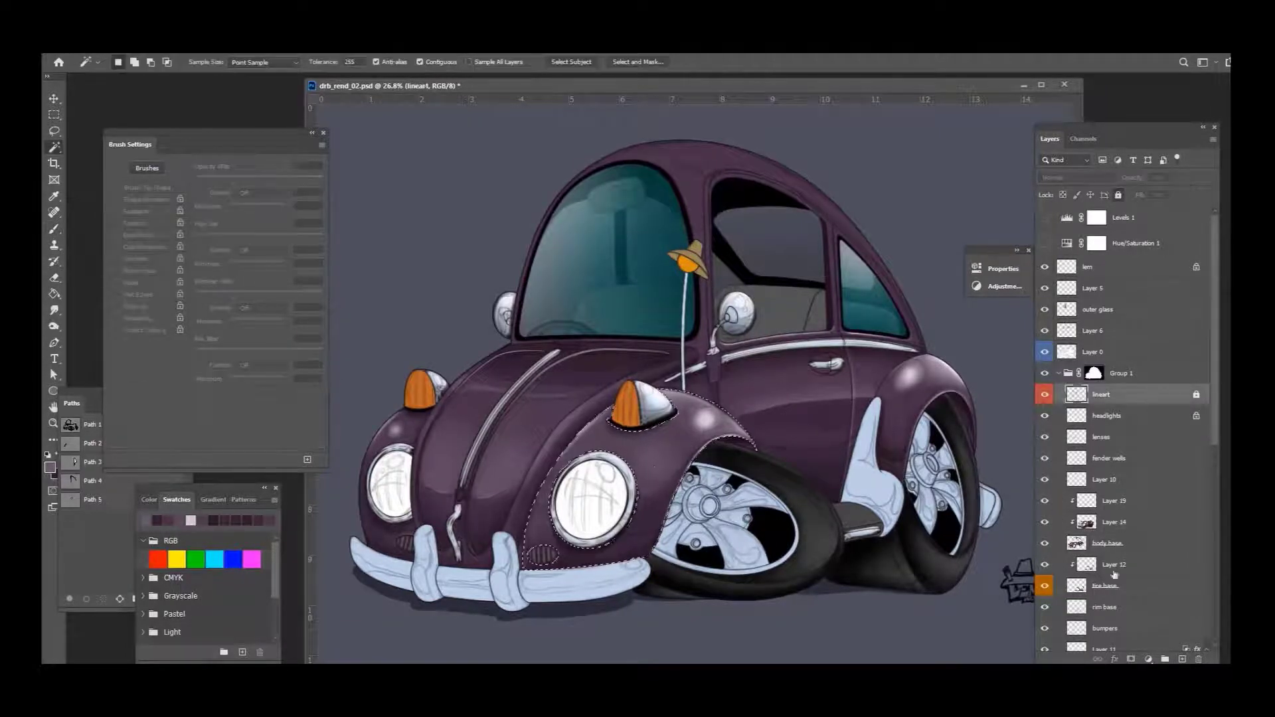
key("ctrl+d")
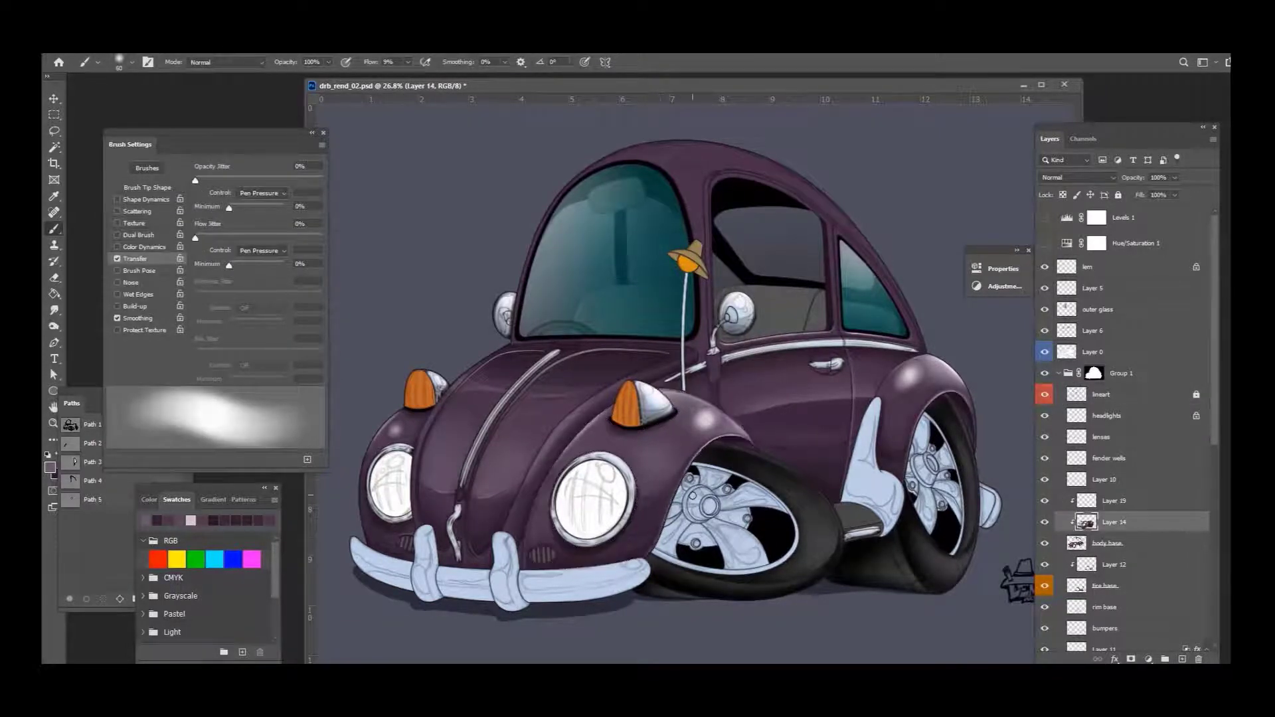
Step: Select the roof and windscreen frame from the lineart and brush soft dark shading at the near pillar's base on Layer 14
key("period")
left_click(1101, 395)
key("w")
left_click(664, 199)
scroll(598, 315, "up", 5)
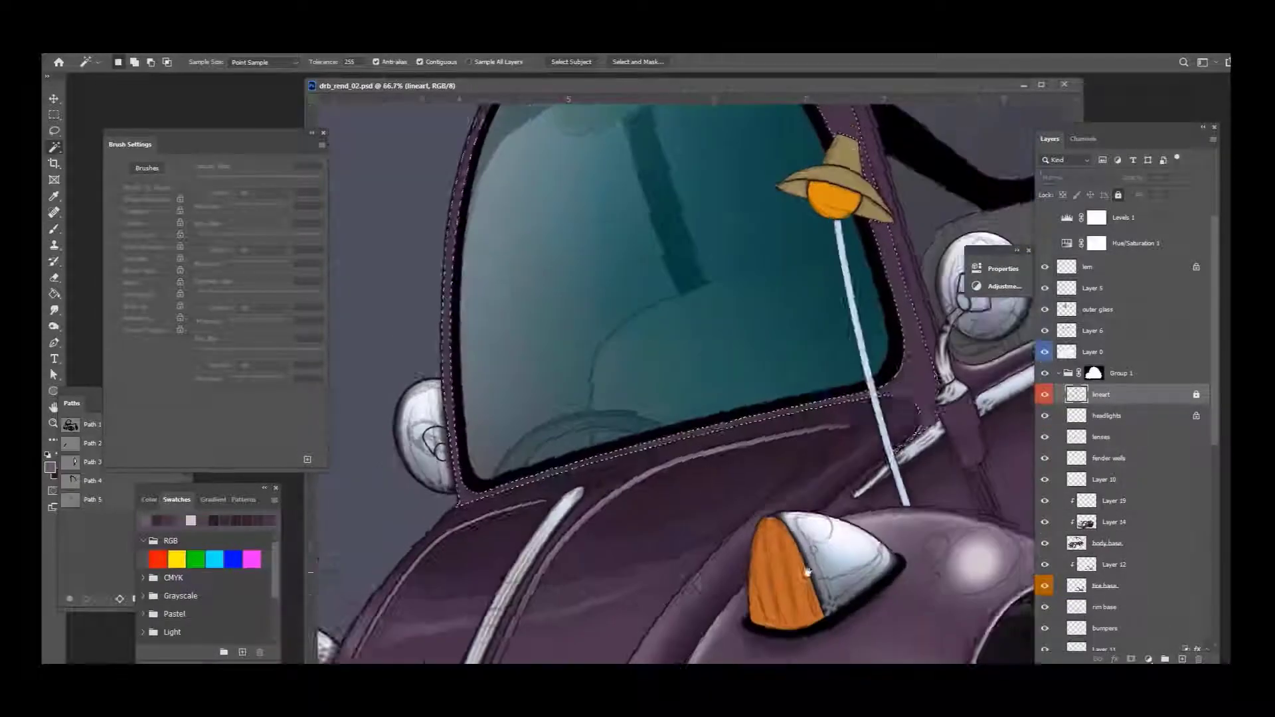
left_click(1113, 522)
key("b")
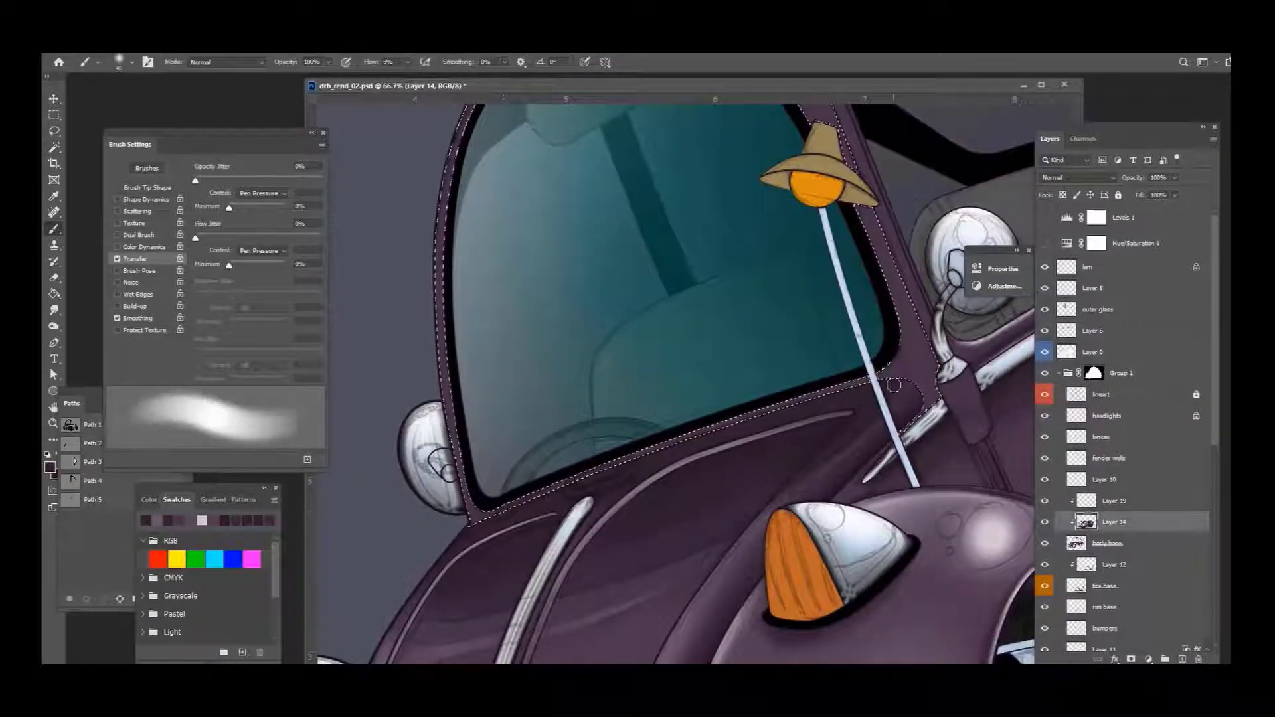
left_click_drag(899, 382, 866, 364)
Step: Brush a fine lighter accent along the windscreen frame's lower edge on Layer 19
key("alt+bracketright")
scroll(866, 364, "up", 2)
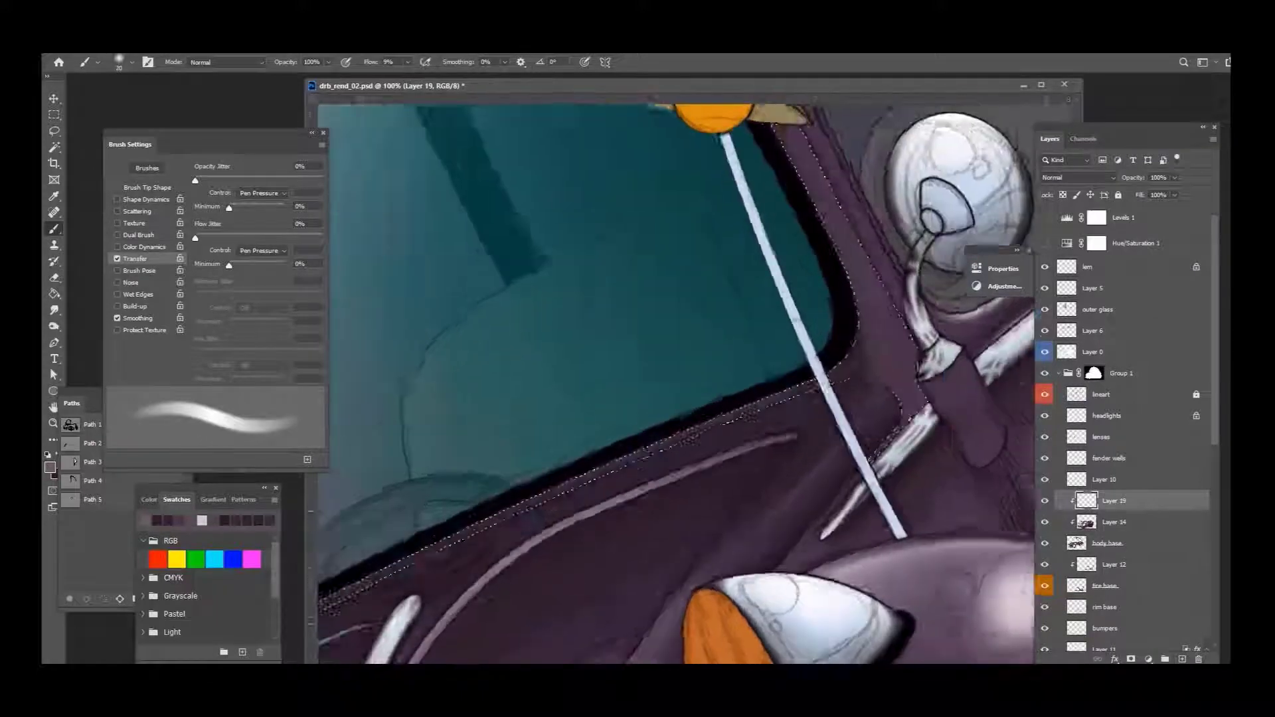
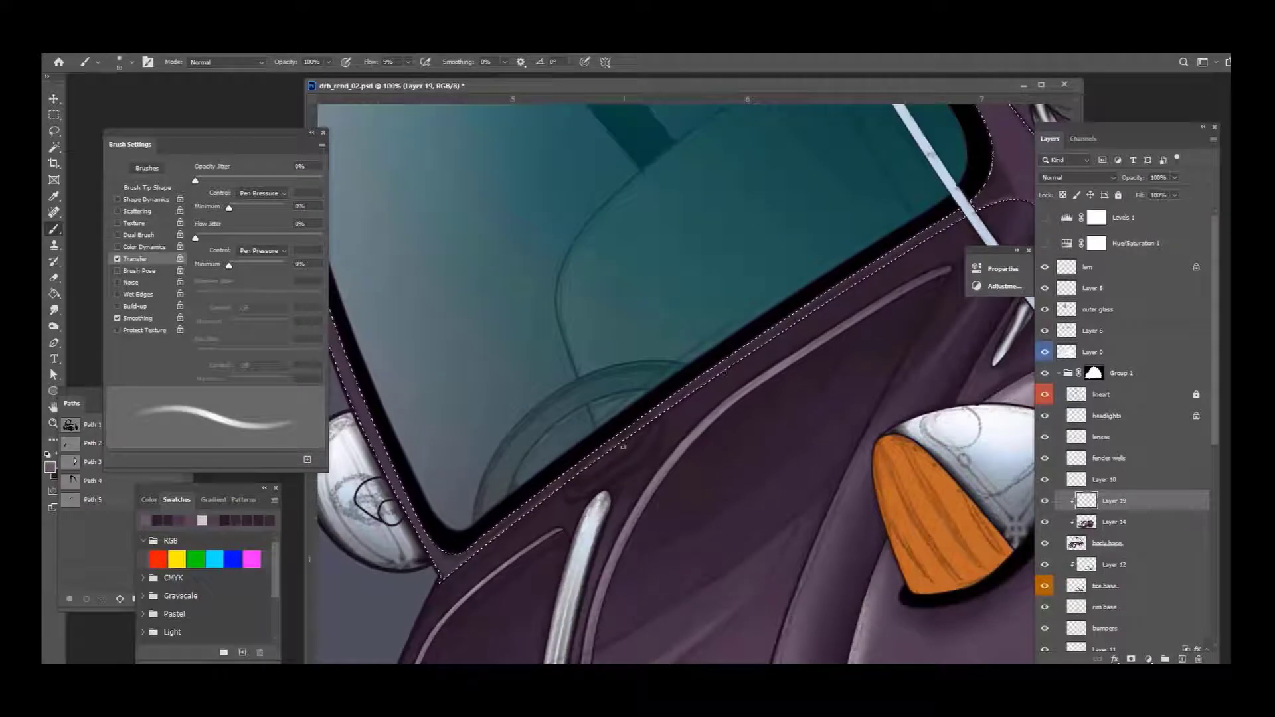
mouse_move(623, 447)
left_mouse_down()
mouse_move(956, 221)
mouse_move(766, 339)
mouse_move(847, 288)
left_mouse_up()
key("ctrl+minus")
key("ctrl+minus")
key("ctrl+minus")
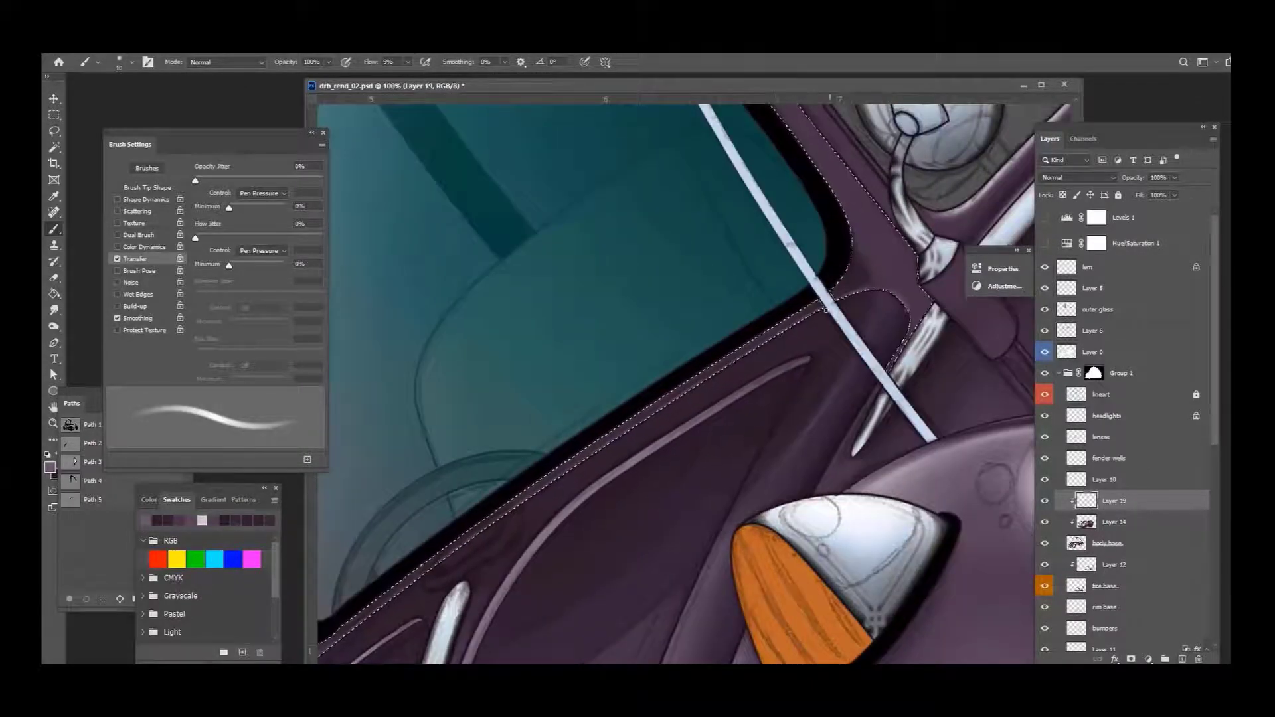
Step: Brush soft dark shading down the windscreen frame and along the far pillar on Layer 19, using an enlarged then reduced brush
key("bracketright")
key("bracketright")
key("bracketright")
key("bracketright")
key("bracketright")
key("bracketright")
key("bracketright")
key("bracketright")
key("bracketright")
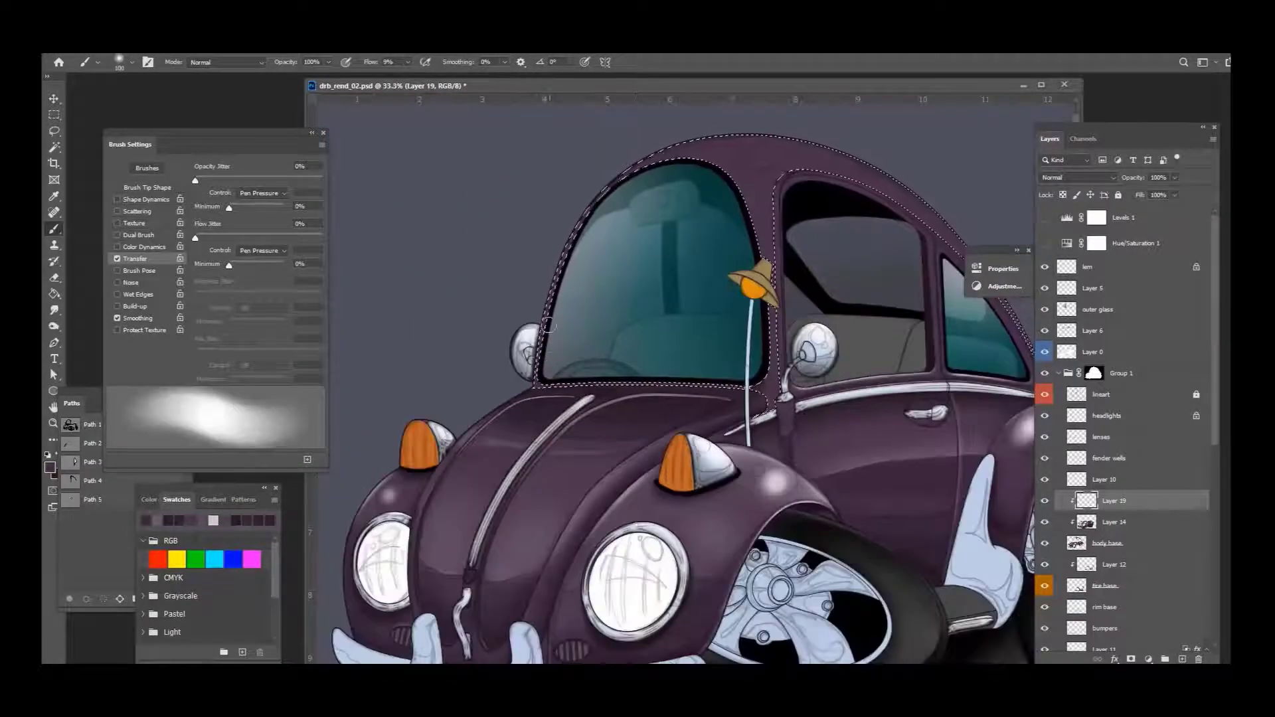
left_click_drag(742, 191, 674, 179)
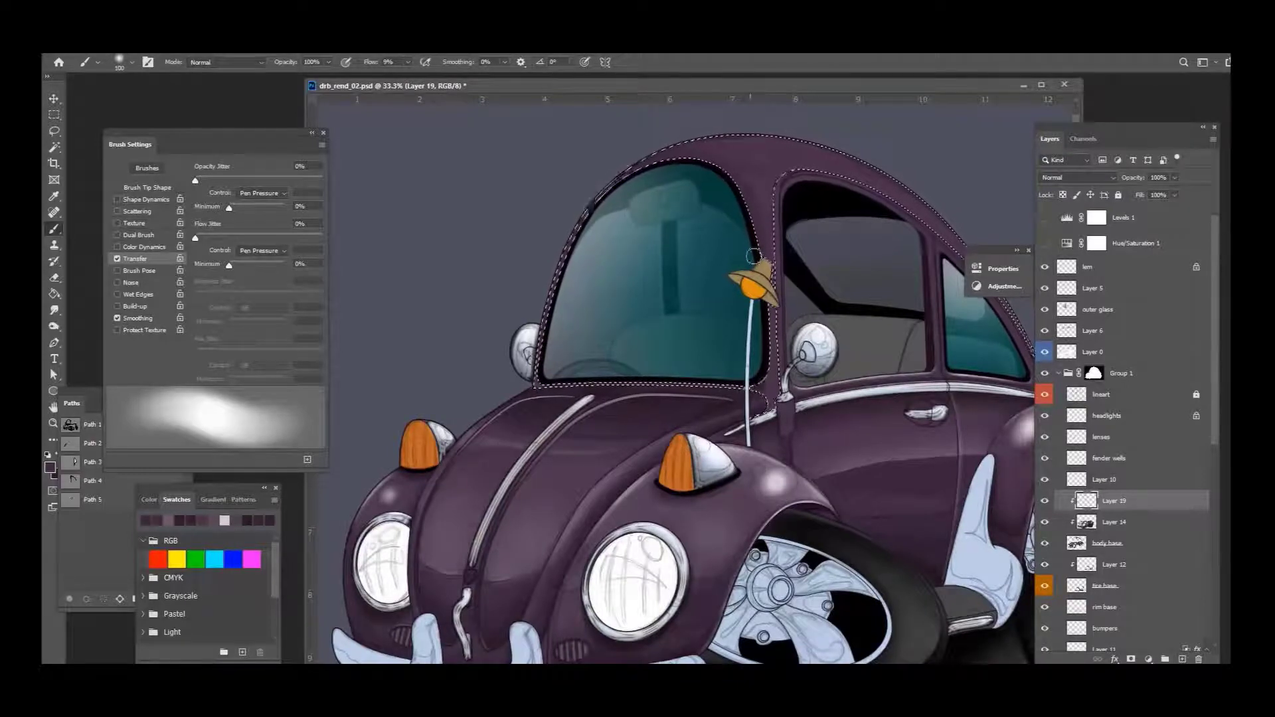
left_click_drag(567, 247, 551, 357)
key("bracketleft")
key("bracketleft")
key("bracketleft")
left_click_drag(578, 225, 541, 349)
key("ctrl+plus")
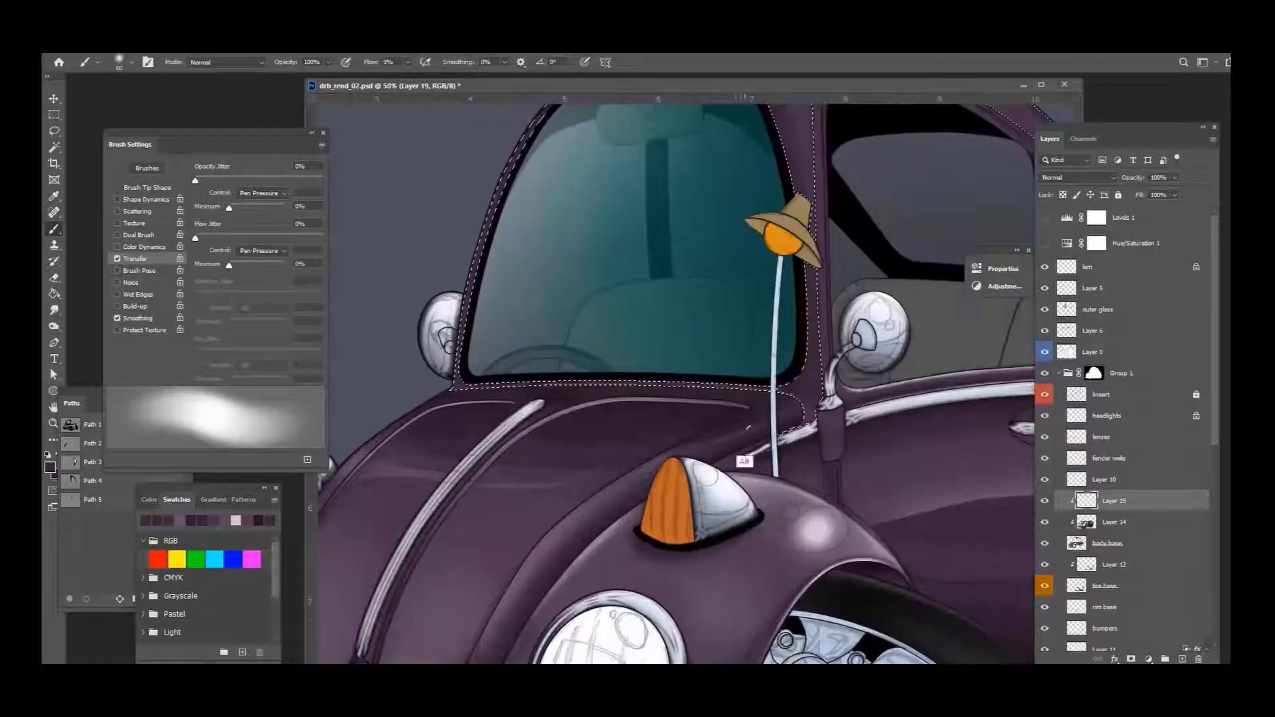
key("bracketleft")
key("bracketleft")
key("bracketleft")
key("bracketleft")
key("bracketleft")
key("bracketleft")
key("bracketleft")
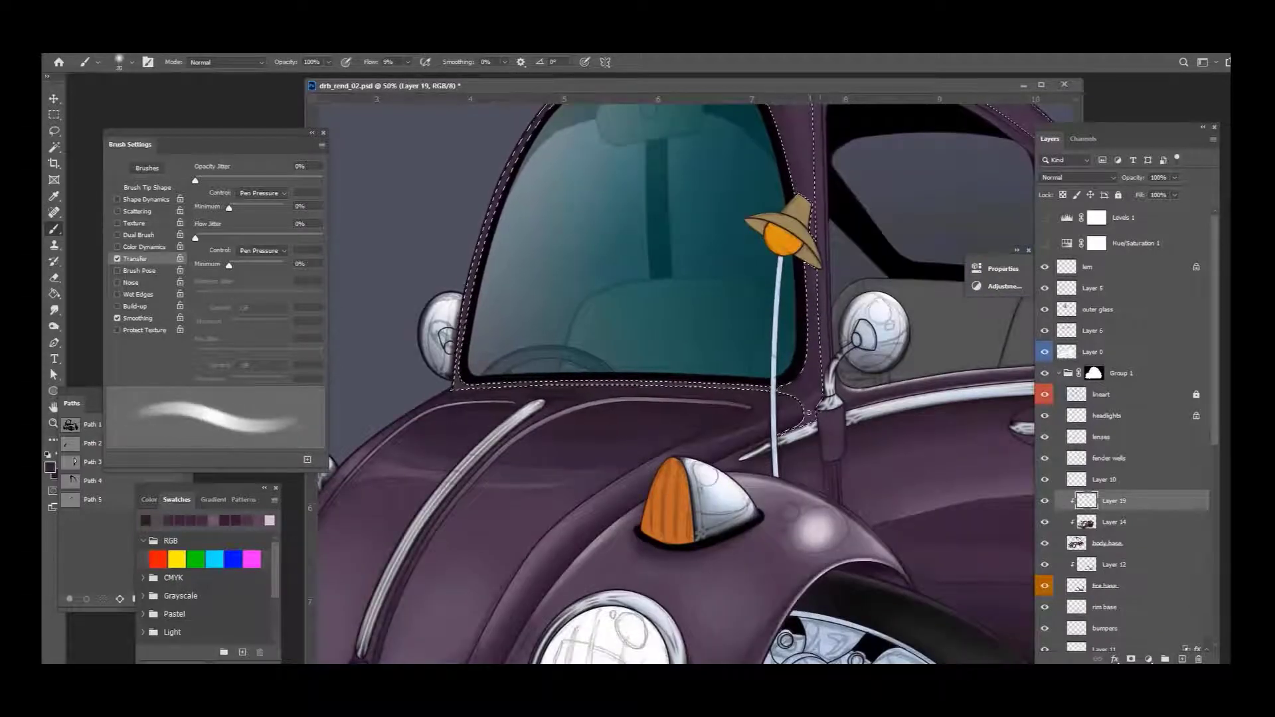
key("ctrl+minus")
key("ctrl+minus")
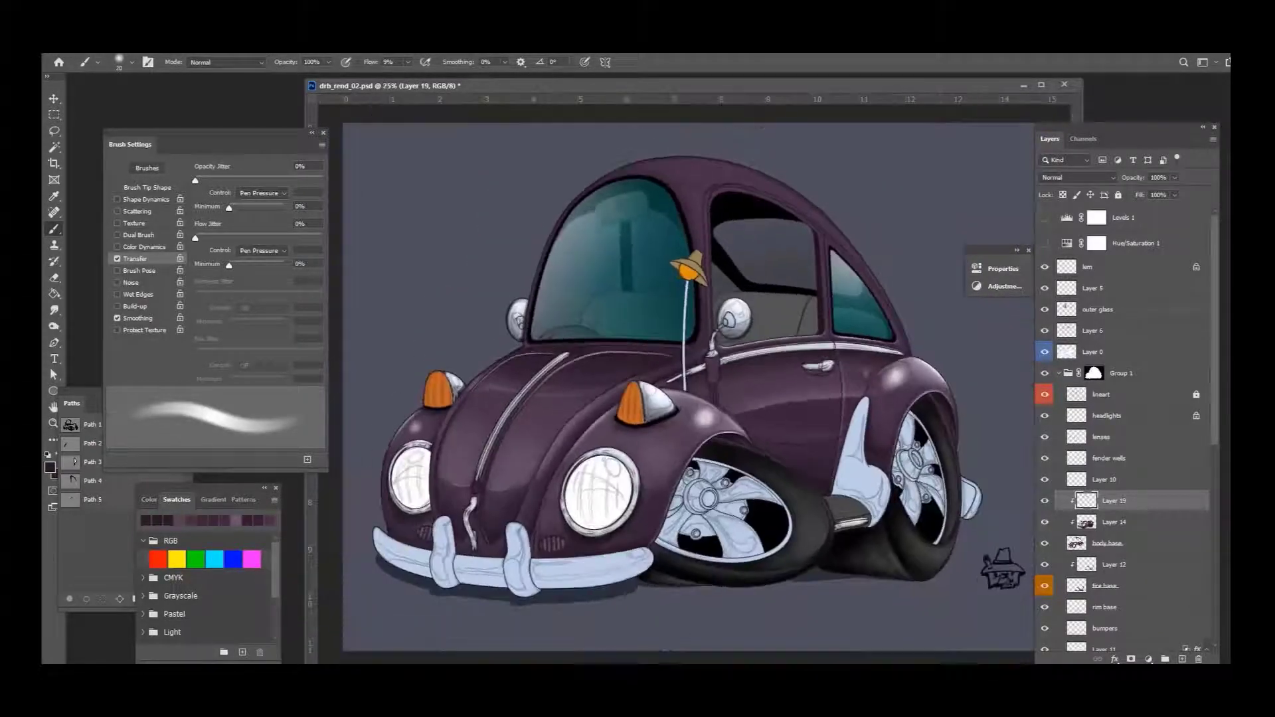
Step: Select the roof and windscreen frame from the lineart and brush soft dark shading along the pillars and roof on Layer 14
left_click(1101, 394)
key("w")
left_click(691, 219)
key("b")
left_click(1114, 522)
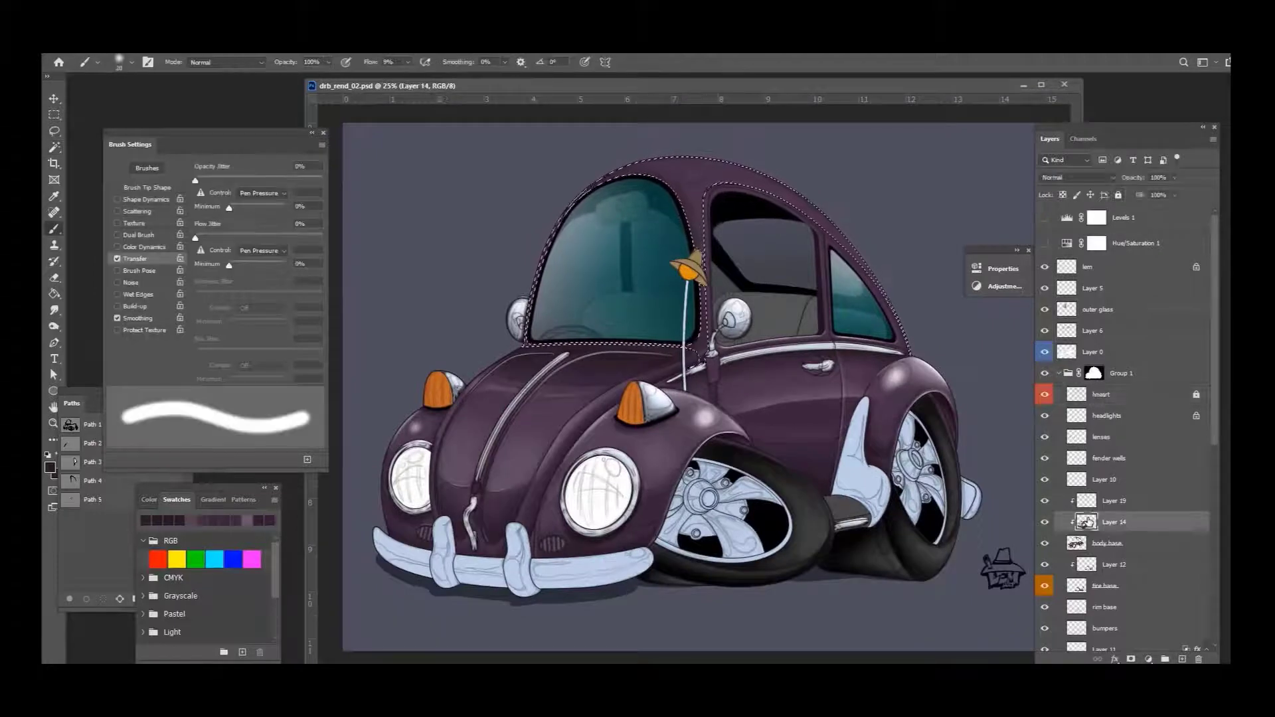
key("ctrl+plus")
key("bracketright")
key("bracketright")
key("bracketright")
key("bracketright")
key("bracketright")
key("bracketright")
key("bracketright")
key("bracketleft")
key("bracketleft")
key("bracketleft")
mouse_move(651, 319)
left_mouse_down()
mouse_move(518, 199)
mouse_move(458, 299)
mouse_move(531, 186)
mouse_move(633, 194)
mouse_move(465, 265)
mouse_move(452, 319)
mouse_move(539, 190)
left_mouse_up()
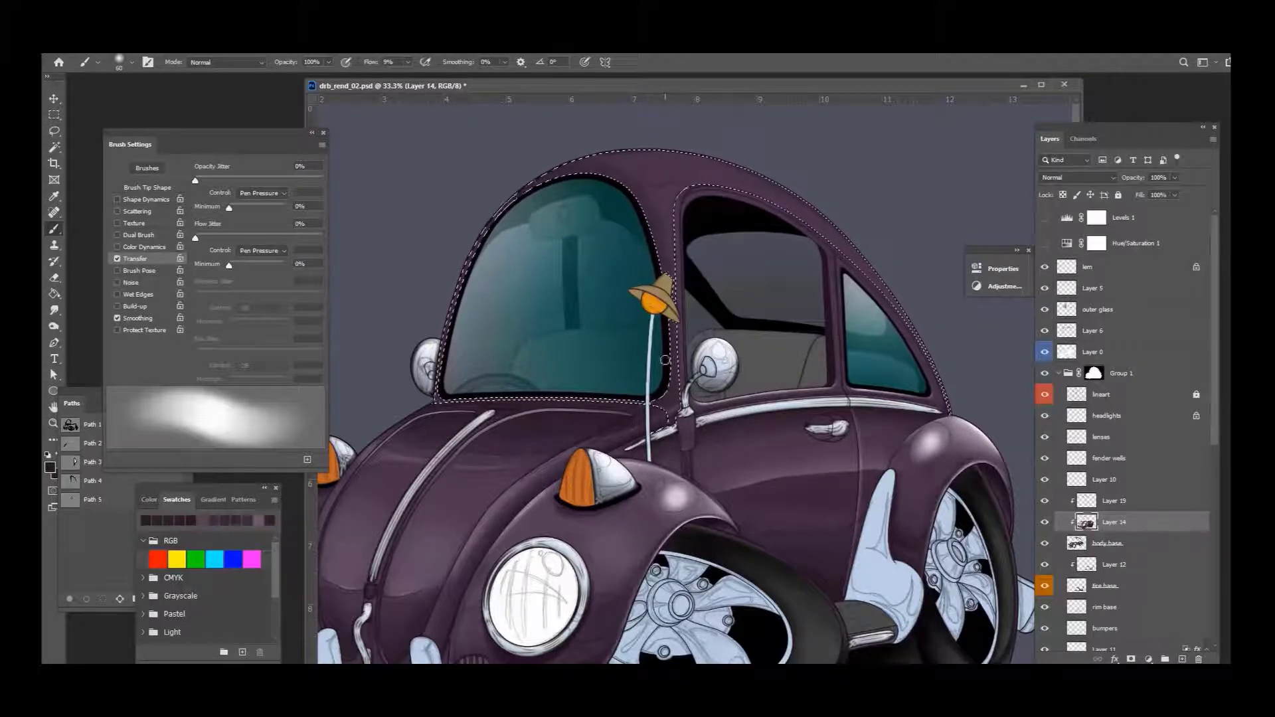
scroll(657, 265, "right", 2)
mouse_move(619, 199)
left_mouse_down()
mouse_move(385, 372)
mouse_move(431, 222)
mouse_move(632, 209)
mouse_move(558, 350)
left_mouse_up()
key("bracketleft")
Step: Sample a lighter body tone from the rear fender and brush it softly along the roof's outer edge with a large brush
key("bracketright")
key("bracketright")
key("bracketright")
key("bracketright")
key("bracketright")
key("bracketright")
key("bracketright")
key("bracketright")
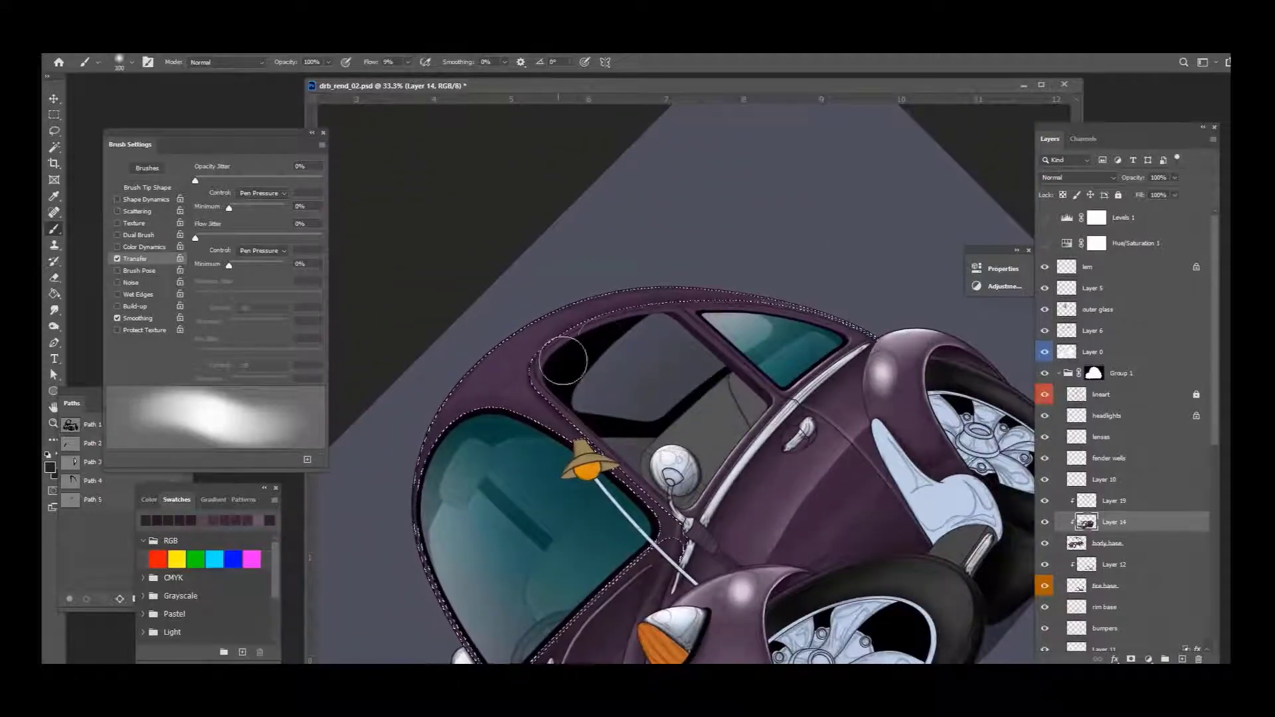
left_click(916, 346, "alt")
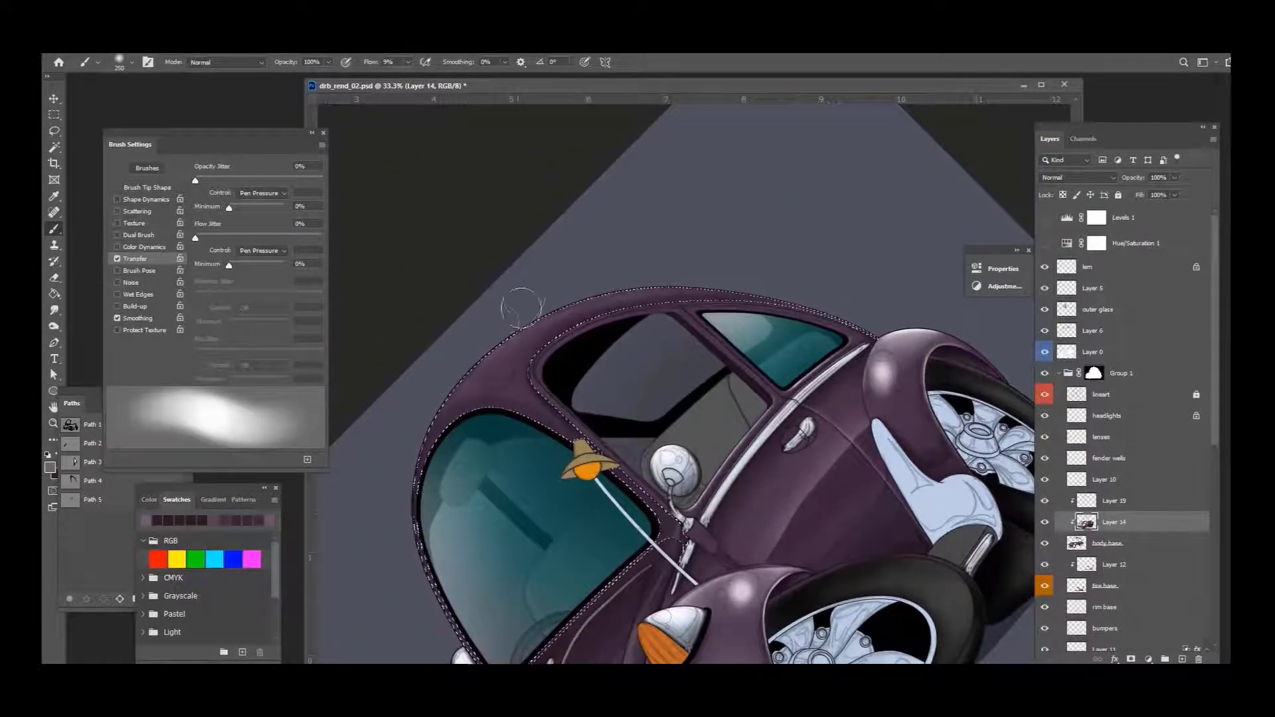
key("bracketright")
key("bracketright")
key("bracketright")
left_click_drag(475, 276, 515, 329)
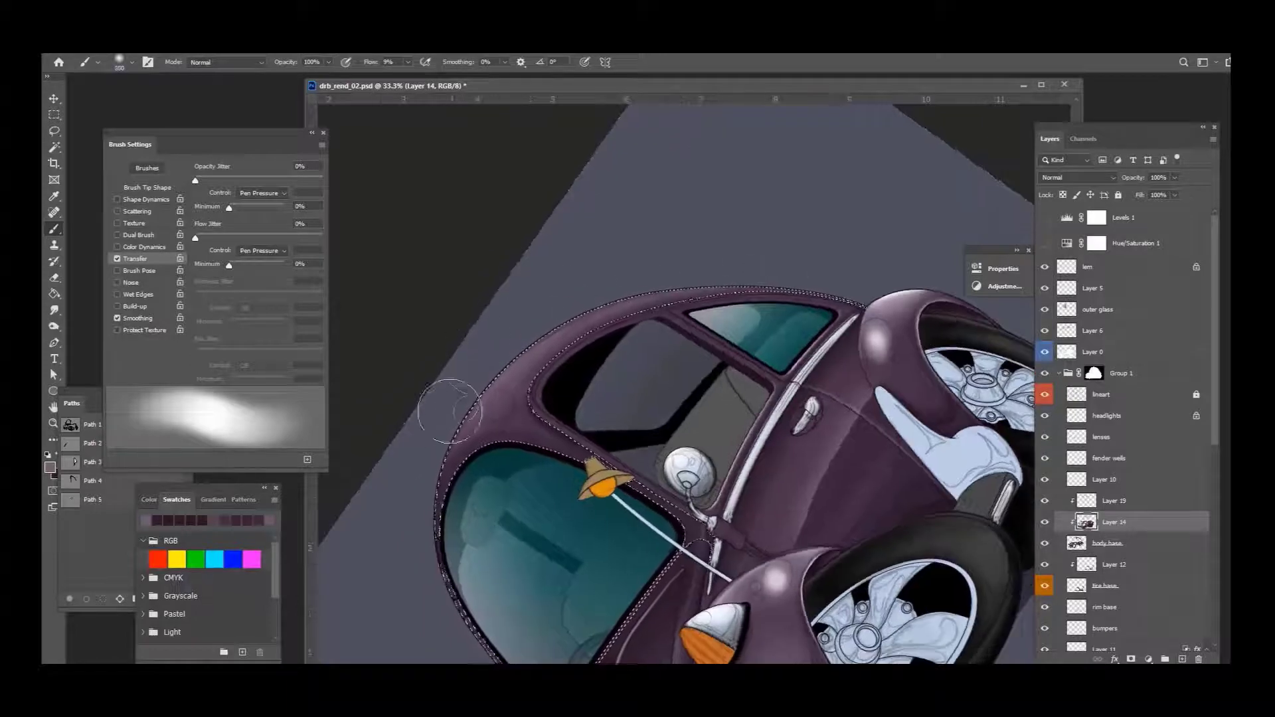
Step: Add a soft pale highlight spot on the roof corner above the near pillar and blend darker tones around it on Layer 14
left_click(498, 365, "alt")
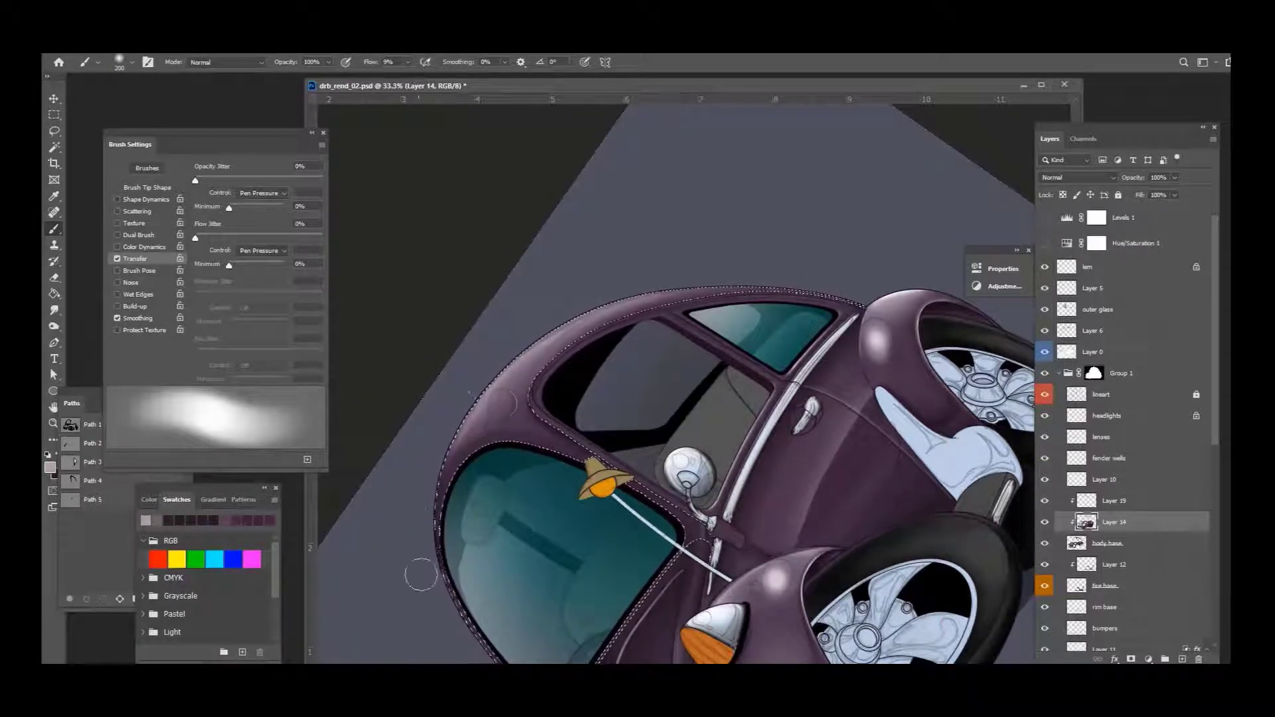
key("bracketleft")
key("bracketleft")
key("bracketleft")
left_click_drag(500, 411, 553, 361)
left_click(545, 365, "alt")
mouse_move(737, 297)
left_mouse_down()
mouse_move(518, 358)
mouse_move(495, 345)
left_mouse_up()
key("bracketleft")
key("bracketleft")
key("bracketleft")
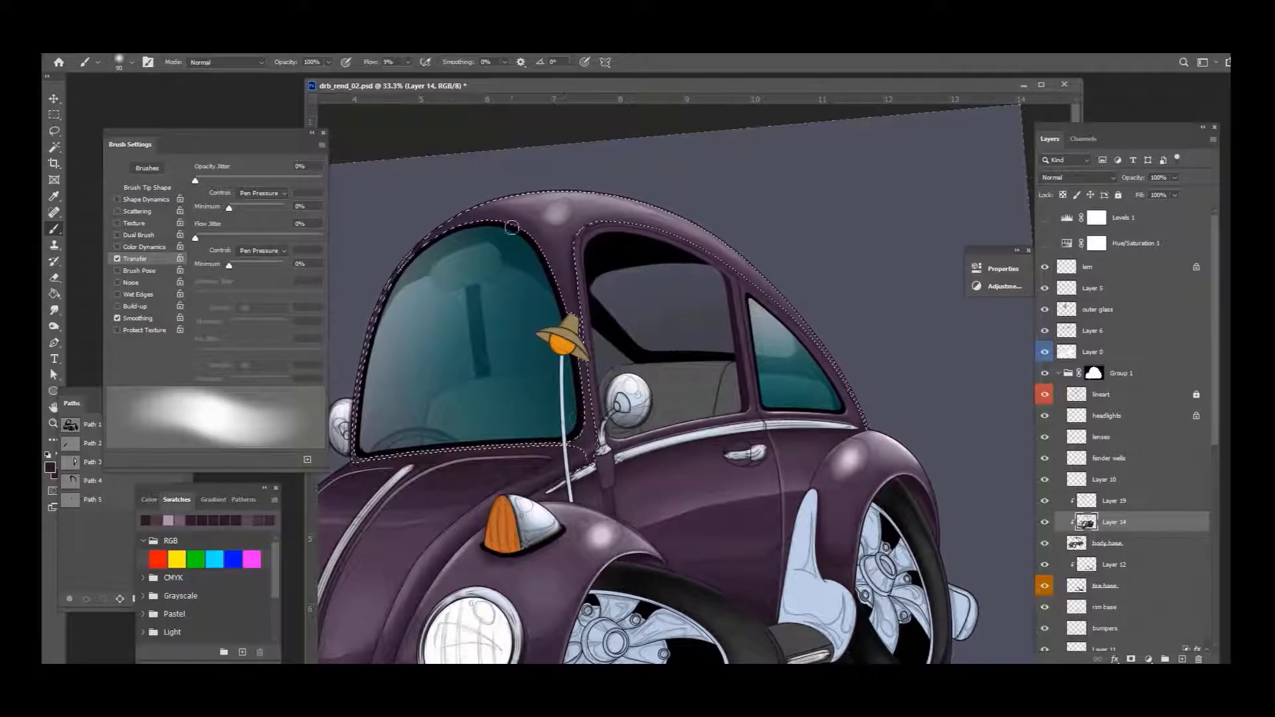
key("ctrl+minus")
key("ctrl+0")
mouse_move(1044, 243)
left_mouse_down()
mouse_move(1045, 219)
mouse_move(1045, 243)
left_mouse_up()
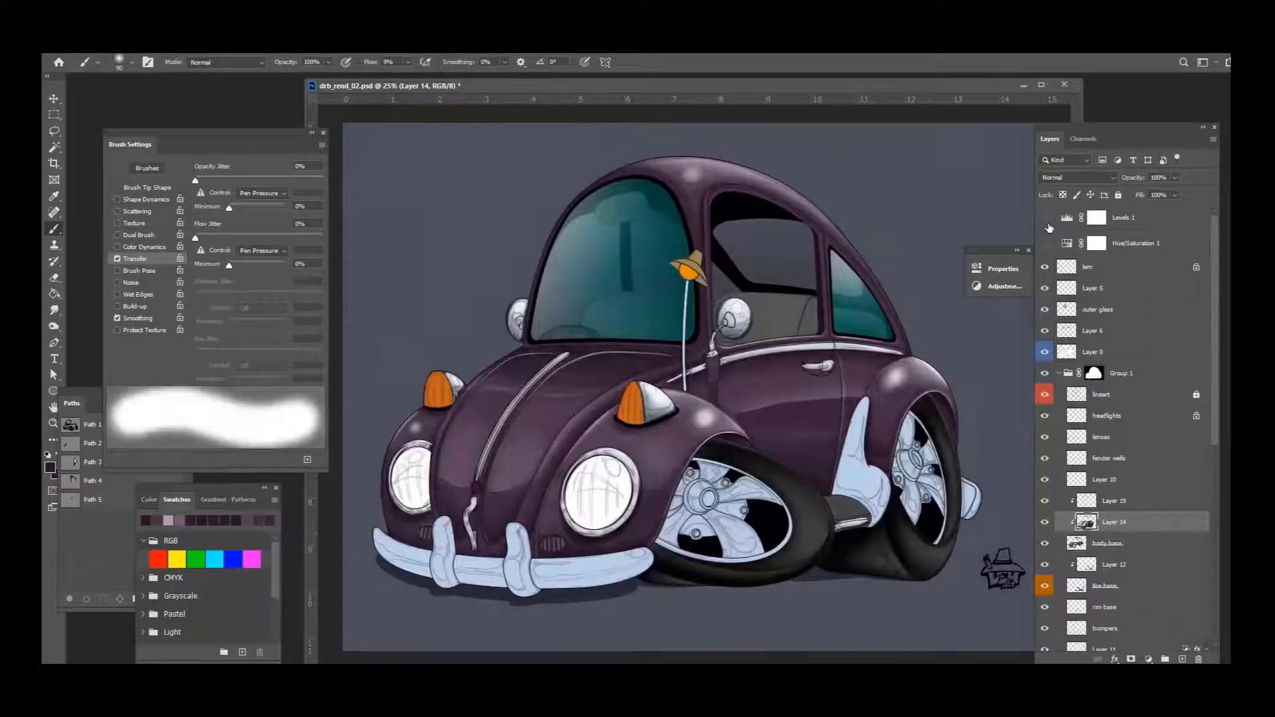
Step: Select the side window frame from the lineart, trim the selection, and brush soft body shading over it on Layer 14
key("ctrl+plus")
key("ctrl+plus")
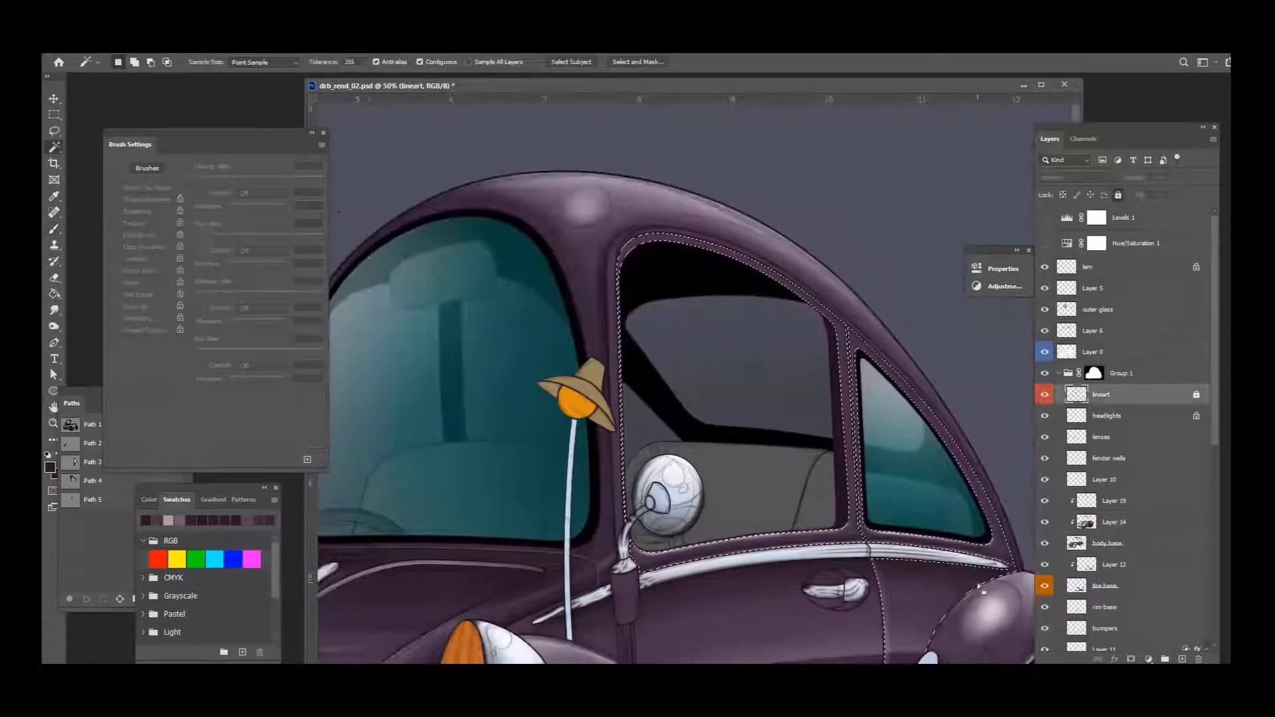
key("b")
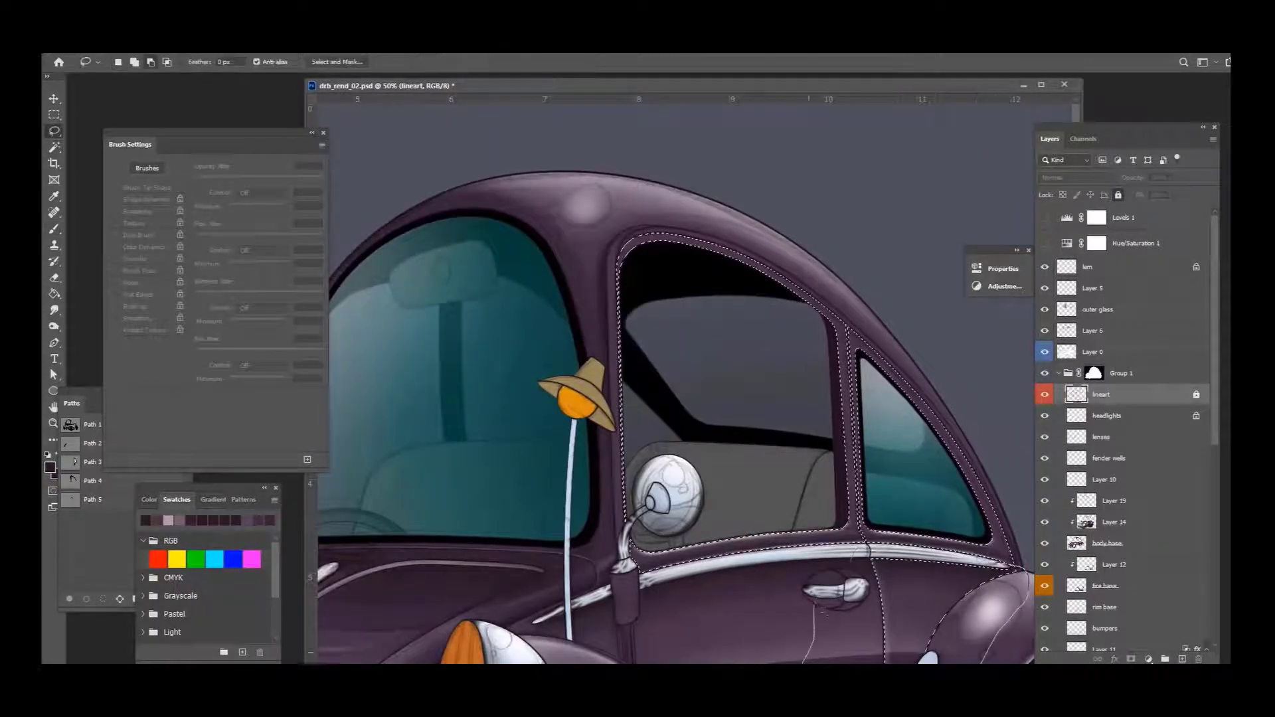
left_click(1004, 628, "ctrl")
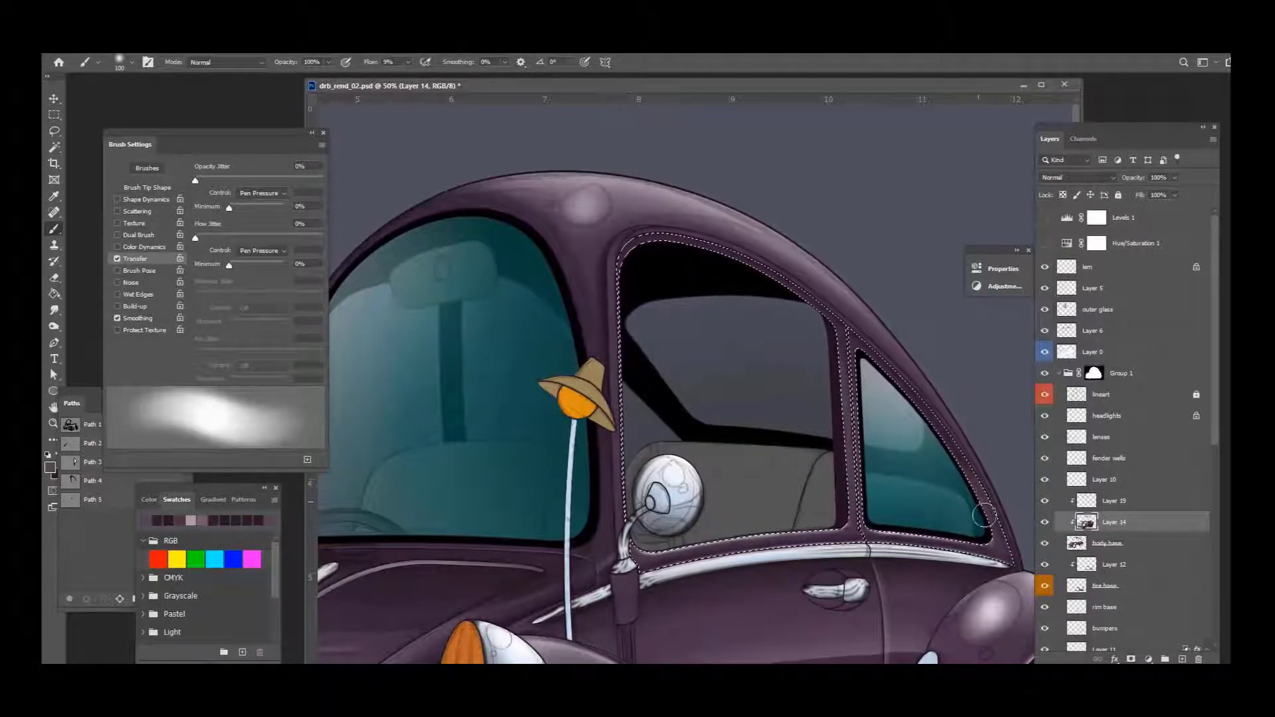
left_click_drag(918, 446, 549, 404)
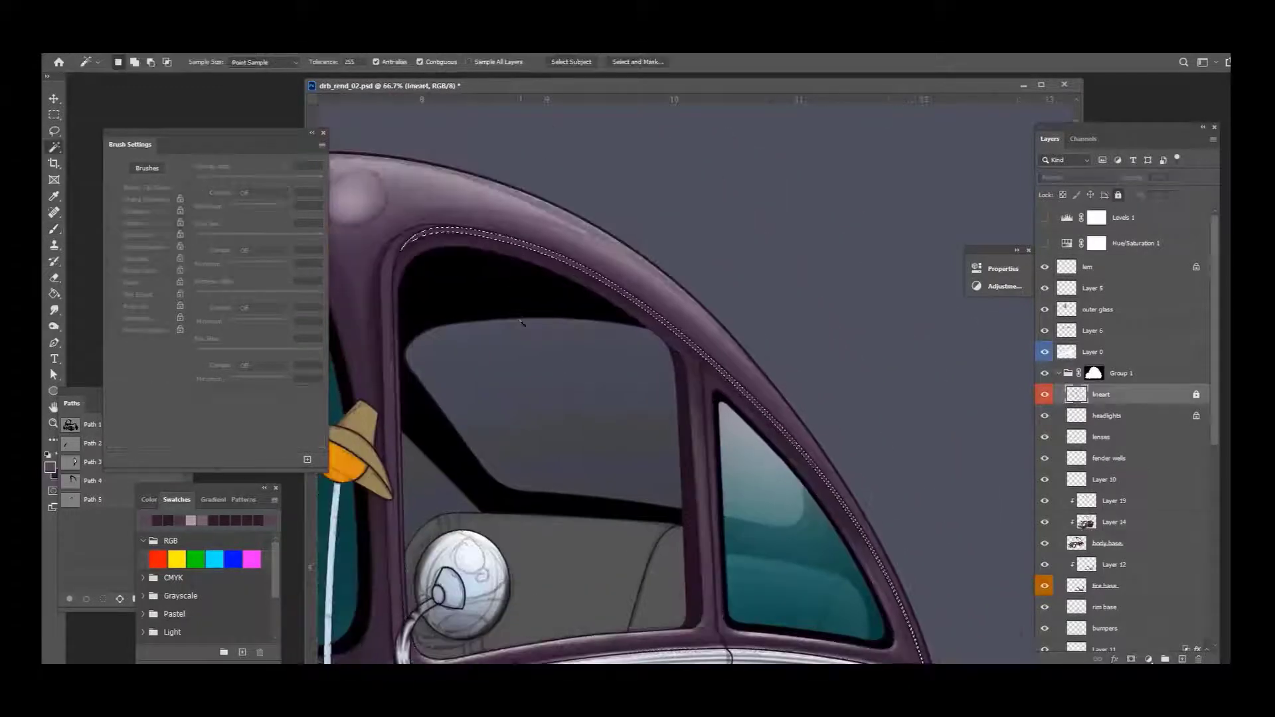
Step: Select the thin gutter strip above the side windows from the lineart and shade it with soft body tones on Layer 14
left_click_drag(522, 323, 1168, 239)
key("b")
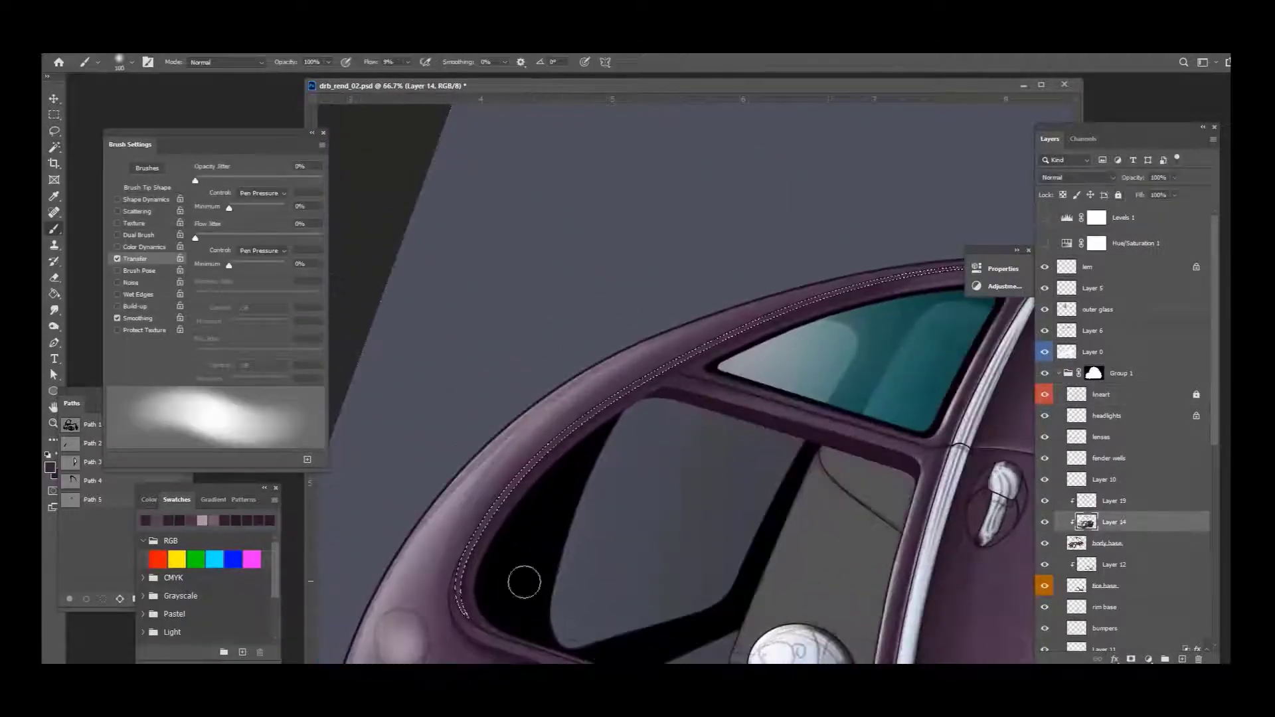
key("ctrl+plus")
left_click_drag(603, 370, 962, 276)
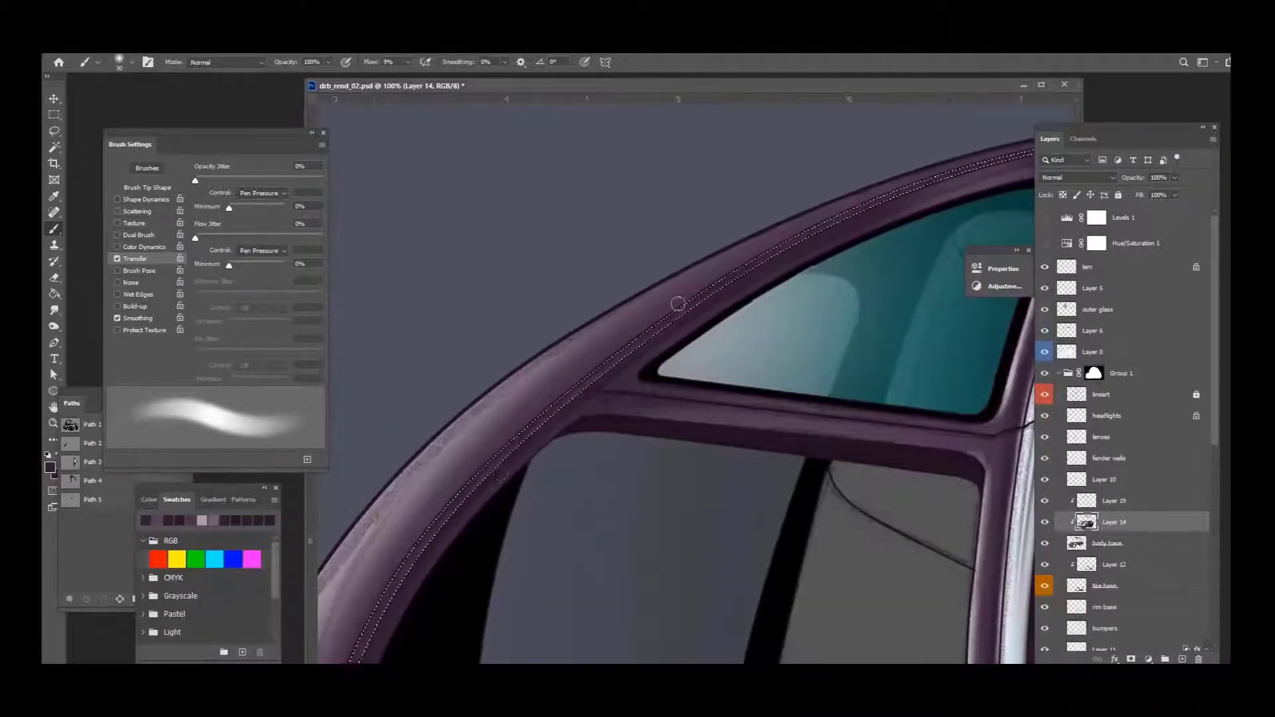
left_click_drag(677, 299, 847, 110)
left_click_drag(634, 312, 544, 496)
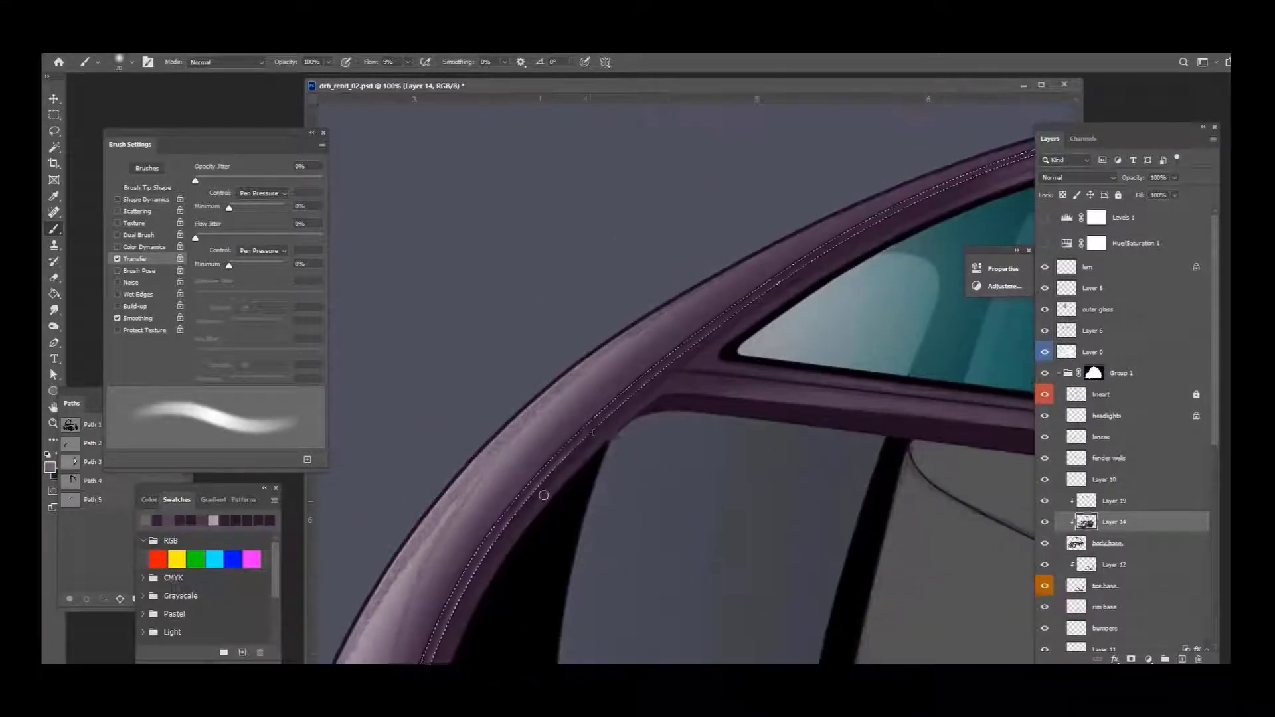
left_click_drag(733, 371, 688, 405)
left_click_drag(977, 289, 745, 376)
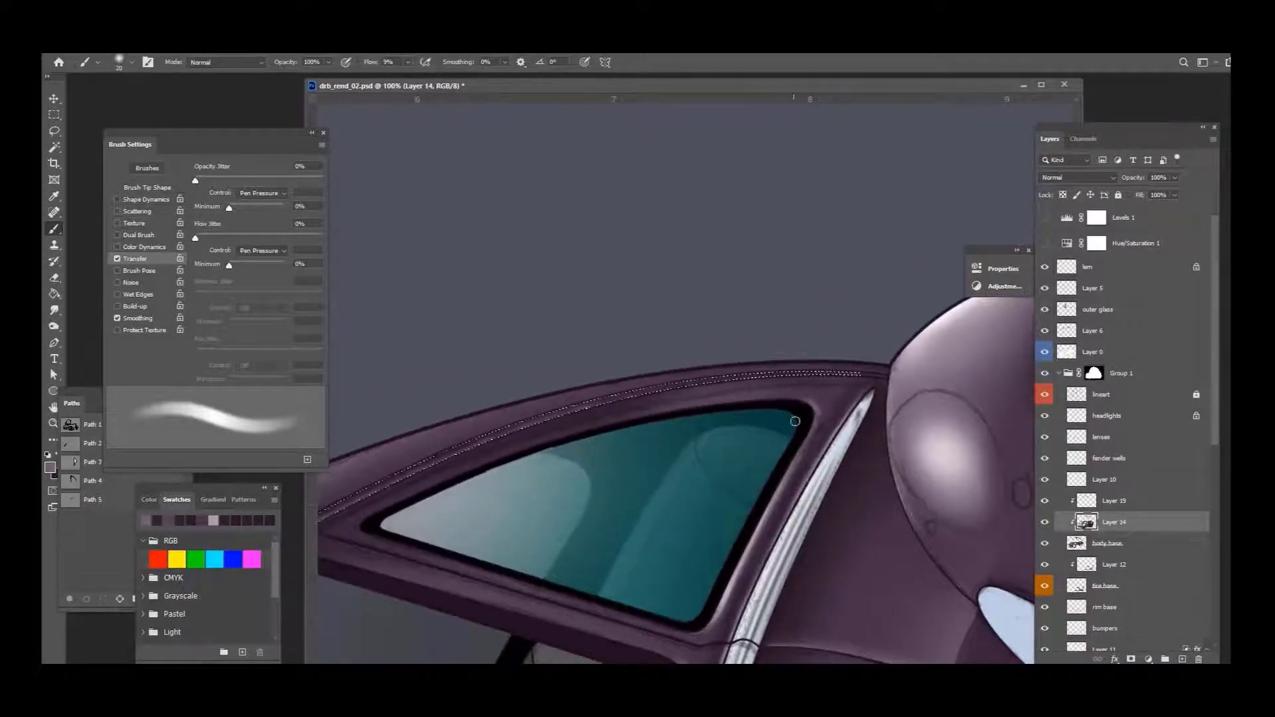
Step: Refine the gutter strip selection at its rear end and brush a fine lighter highlight along the strip at 15% flow
key("ctrl+plus")
key("l")
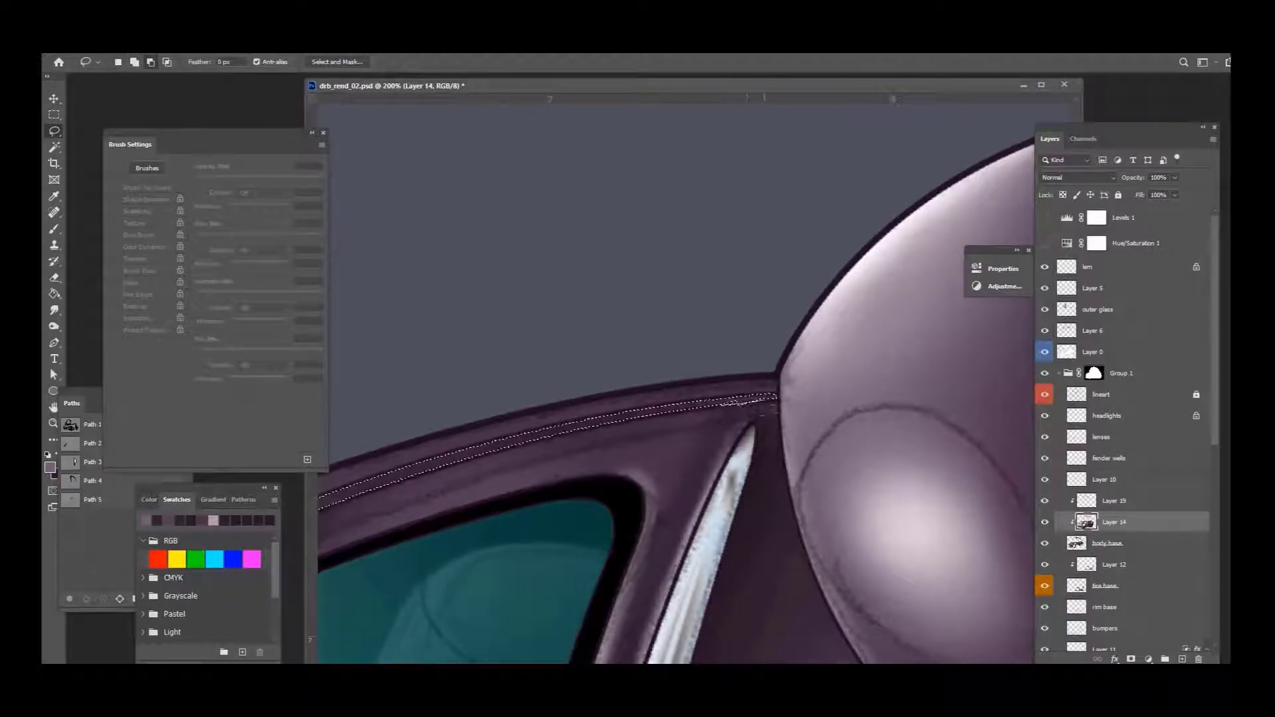
key("ctrl+plus")
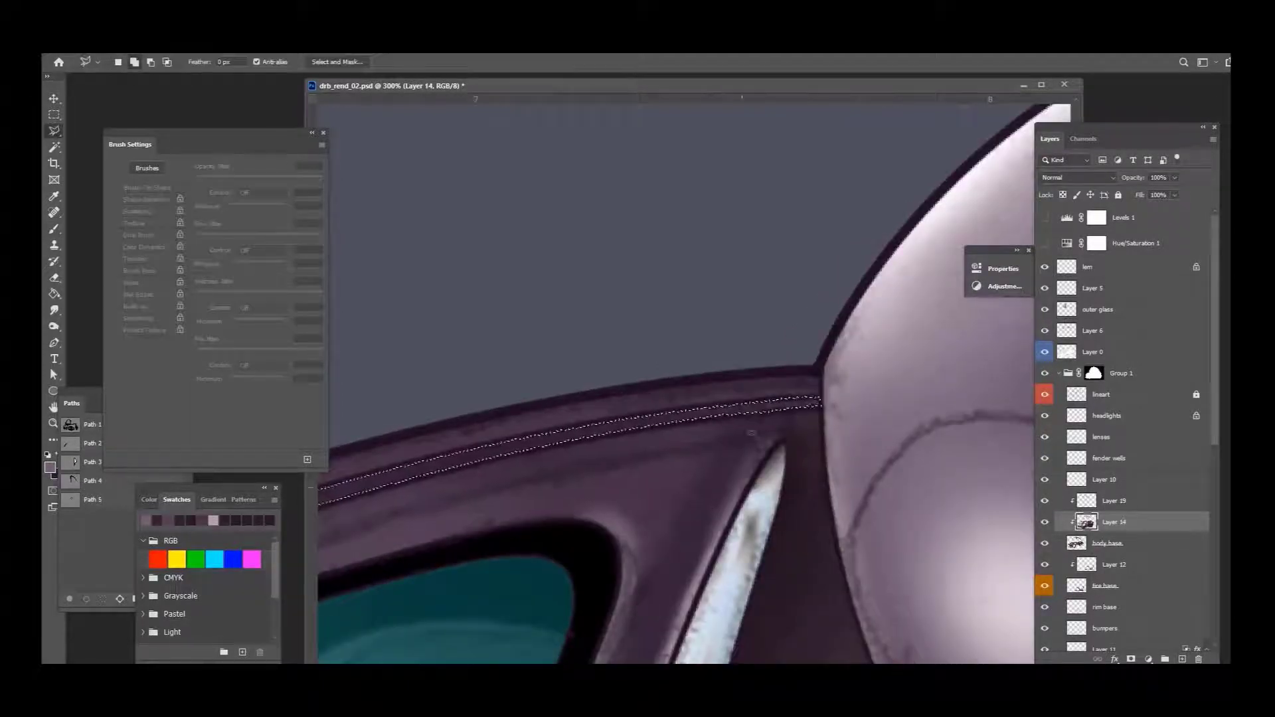
key("b")
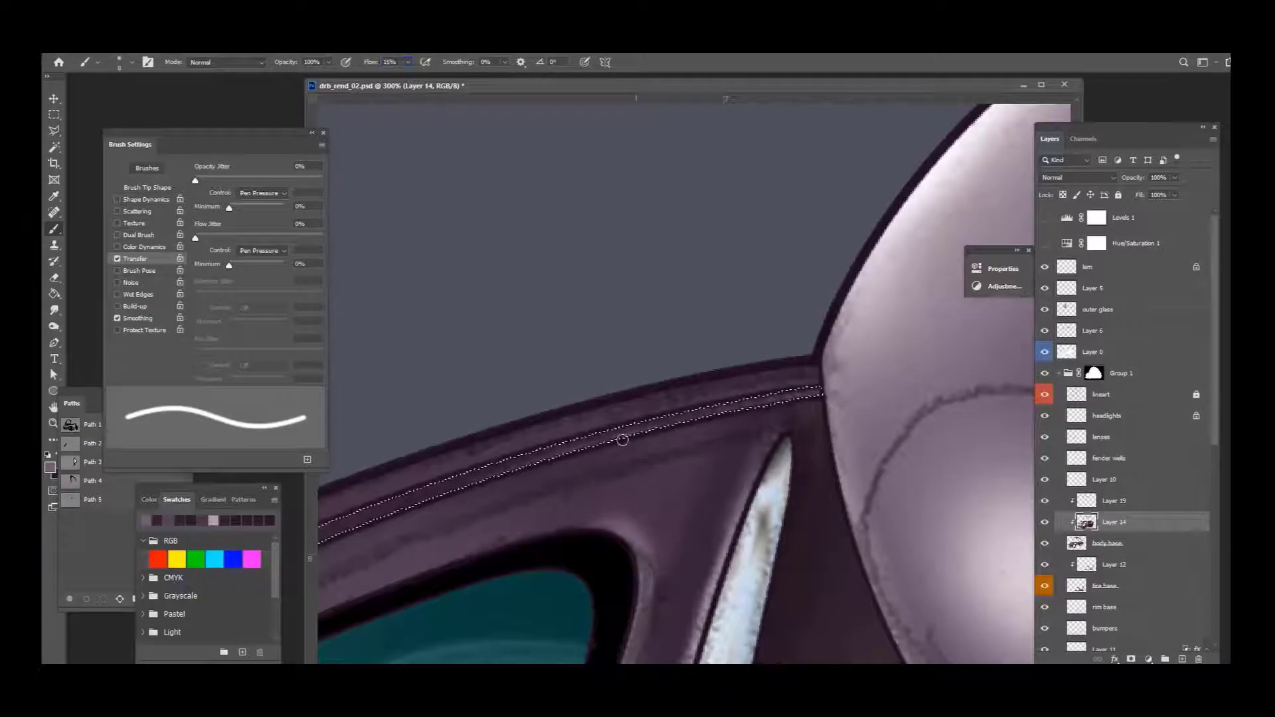
left_click_drag(622, 440, 740, 356)
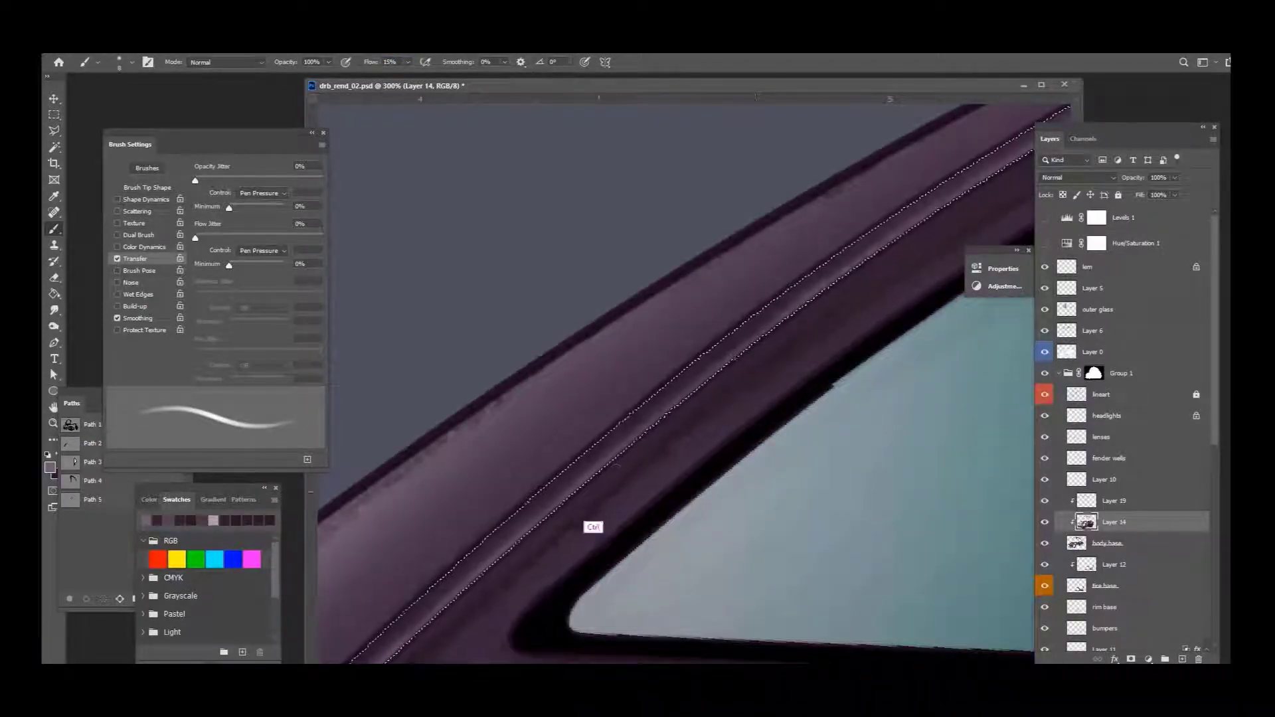
left_click_drag(681, 405, 708, 367)
left_click_drag(521, 527, 502, 380)
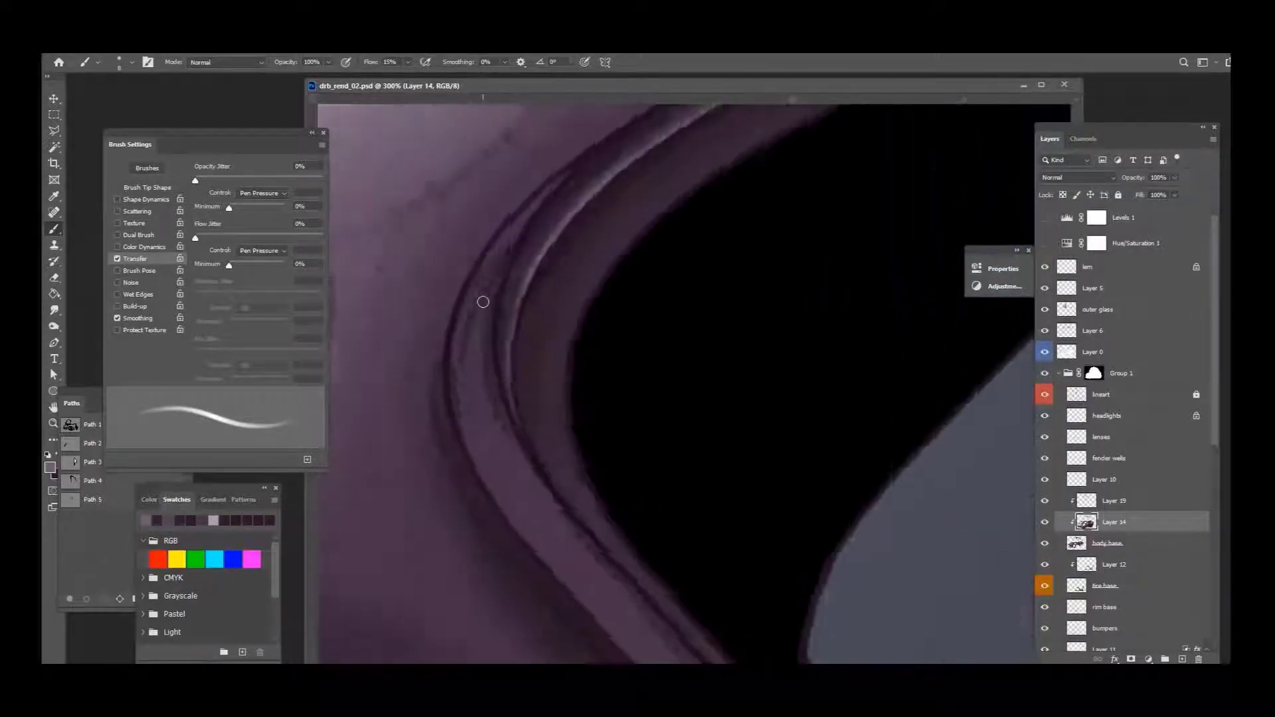
Step: Select the door's window frame from the lineart and brush soft light and dark tones around it on Layer 14
key("ctrl+0")
key("ctrl+plus")
key("ctrl+plus")
left_click(1057, 397)
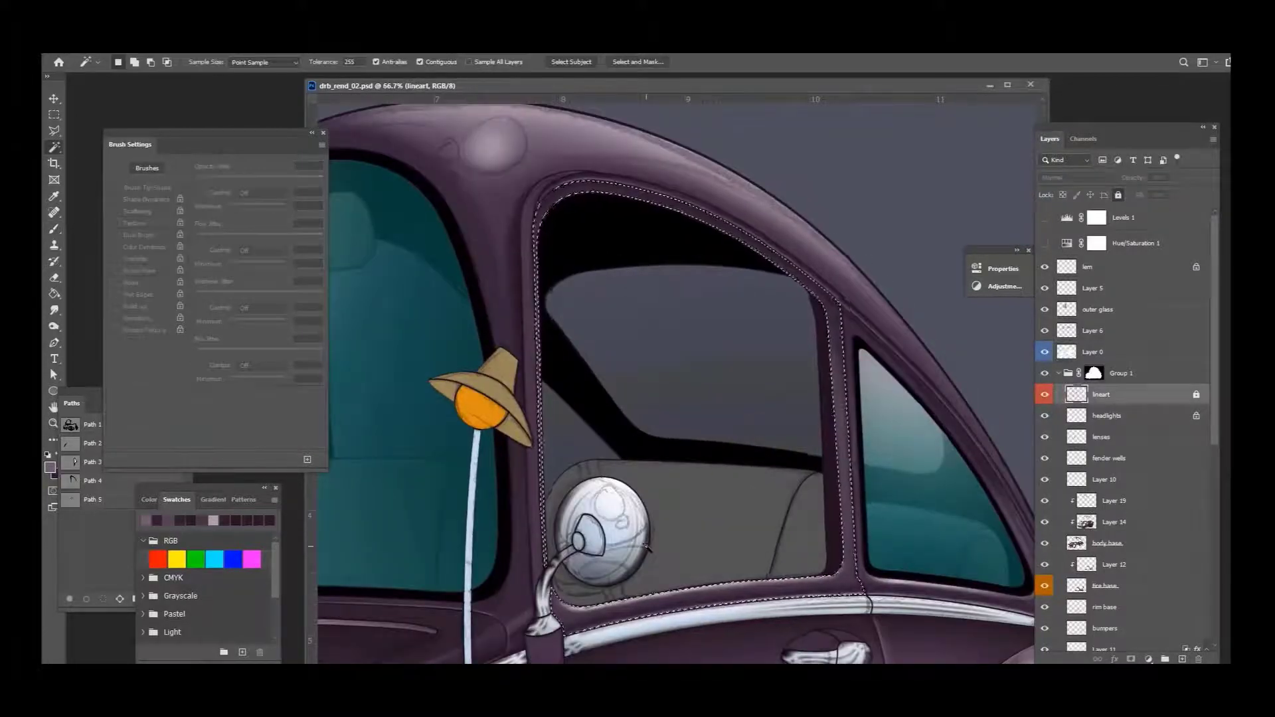
scroll(575, 199, "up", 3)
left_click(1113, 522)
mouse_move(585, 320)
left_mouse_down()
mouse_move(780, 384)
mouse_move(450, 532)
mouse_move(629, 490)
mouse_move(523, 493)
left_mouse_up()
key("bracketright")
key("bracketright")
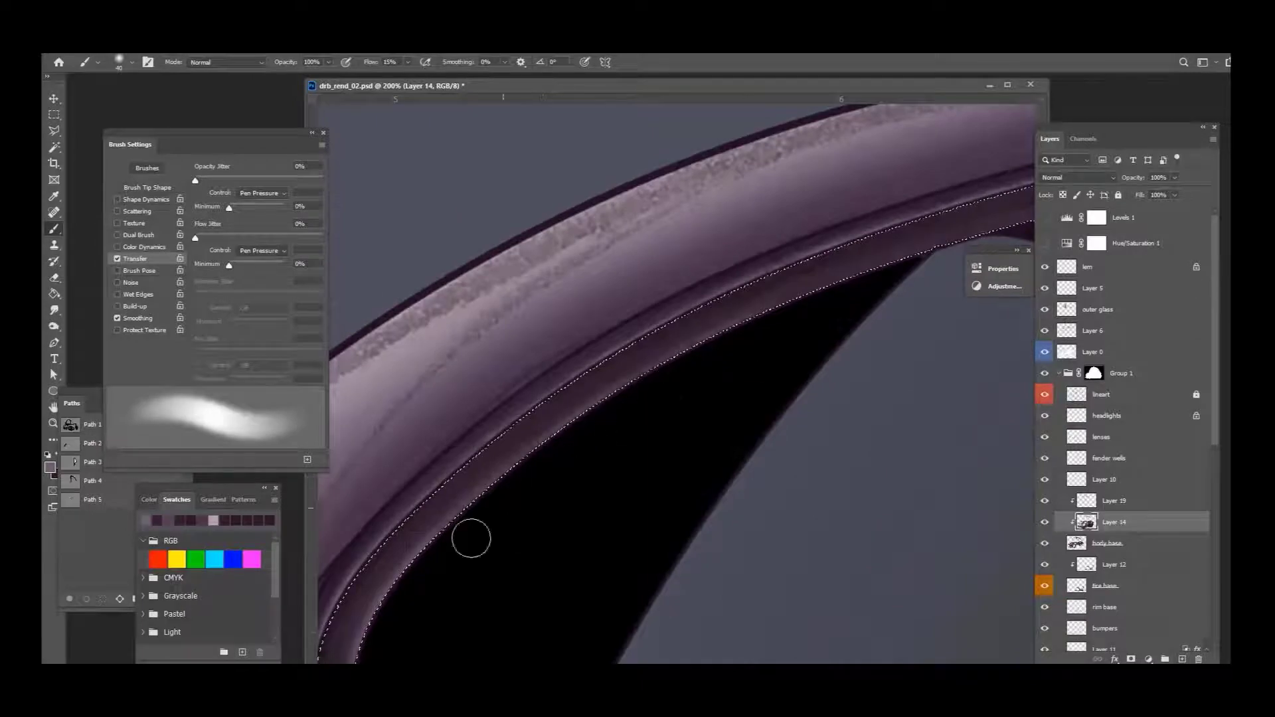
mouse_move(471, 538)
left_mouse_down()
mouse_move(745, 353)
mouse_move(654, 456)
mouse_move(471, 535)
left_mouse_up()
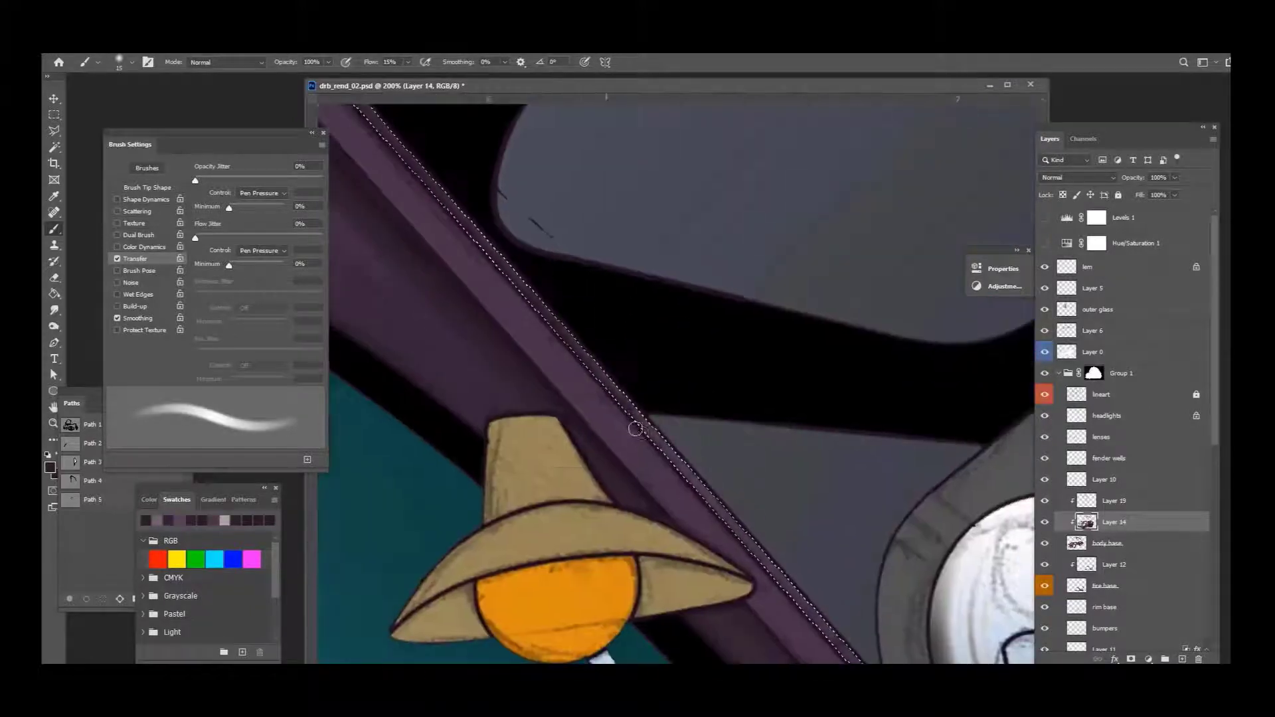
mouse_move(636, 428)
left_mouse_down()
mouse_move(503, 262)
mouse_move(446, 106)
mouse_move(372, 100)
left_mouse_up()
Step: Apply a Levels adjustment to the body shading on Layer 14
key("]")
key("]")
key("]")
key("]")
key("]")
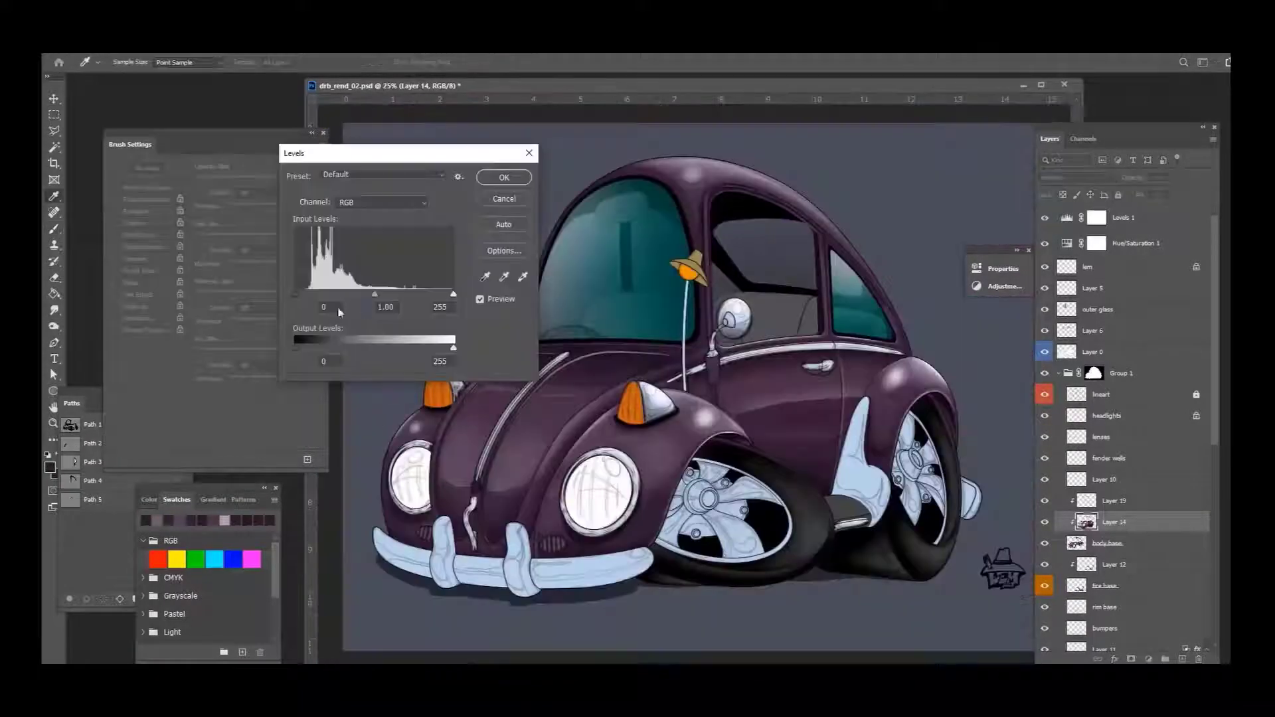
key("Return")
key("b")
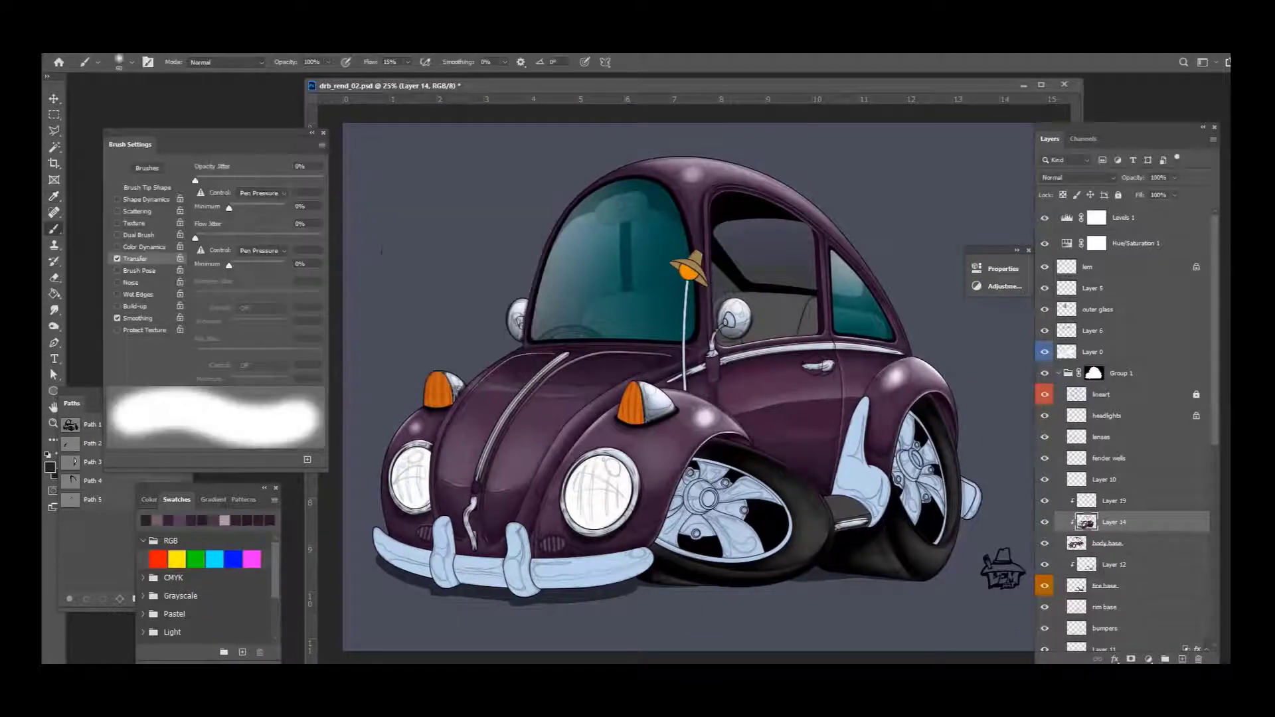
Step: Load the chrome layer's outline as a selection, add a new layer above Layer 11, and pick a dark foreground colour
scroll(1110, 465, "down", 10)
left_click(1076, 386, "ctrl")
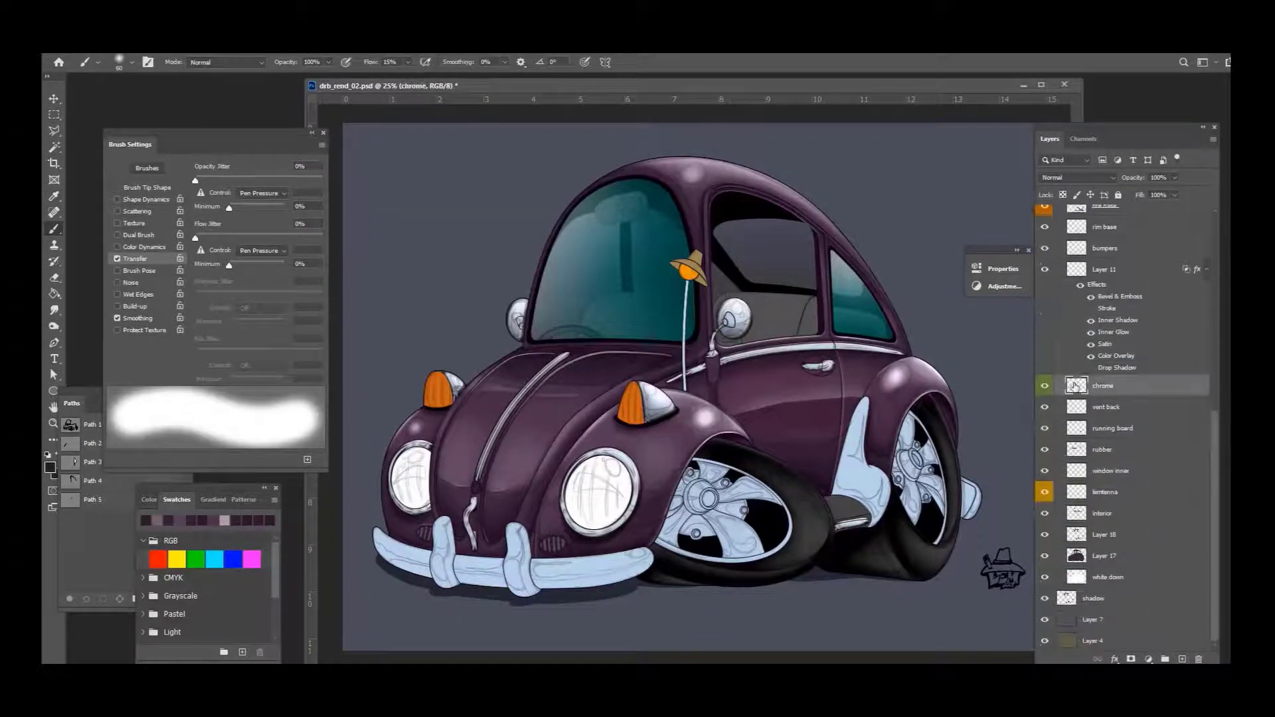
left_click(1076, 268)
key("ctrl+shift+alt+n")
scroll(815, 318, "up", 2)
left_click(50, 467)
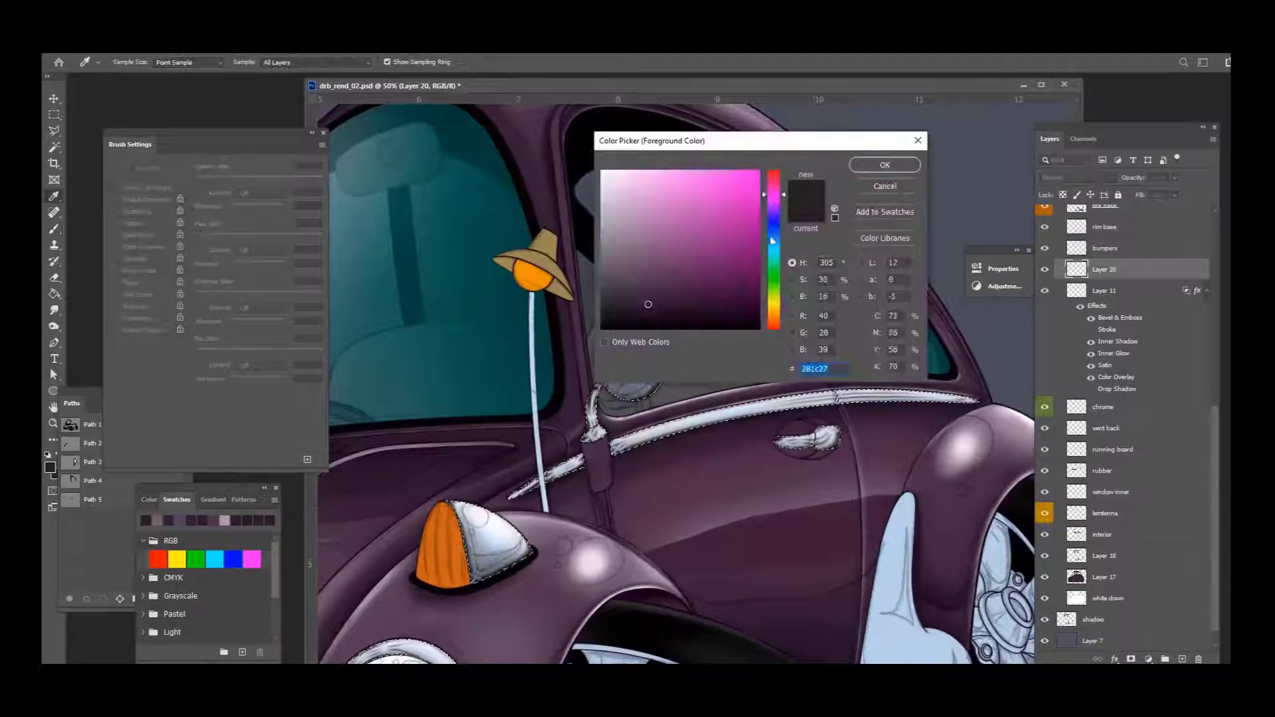
key("Return")
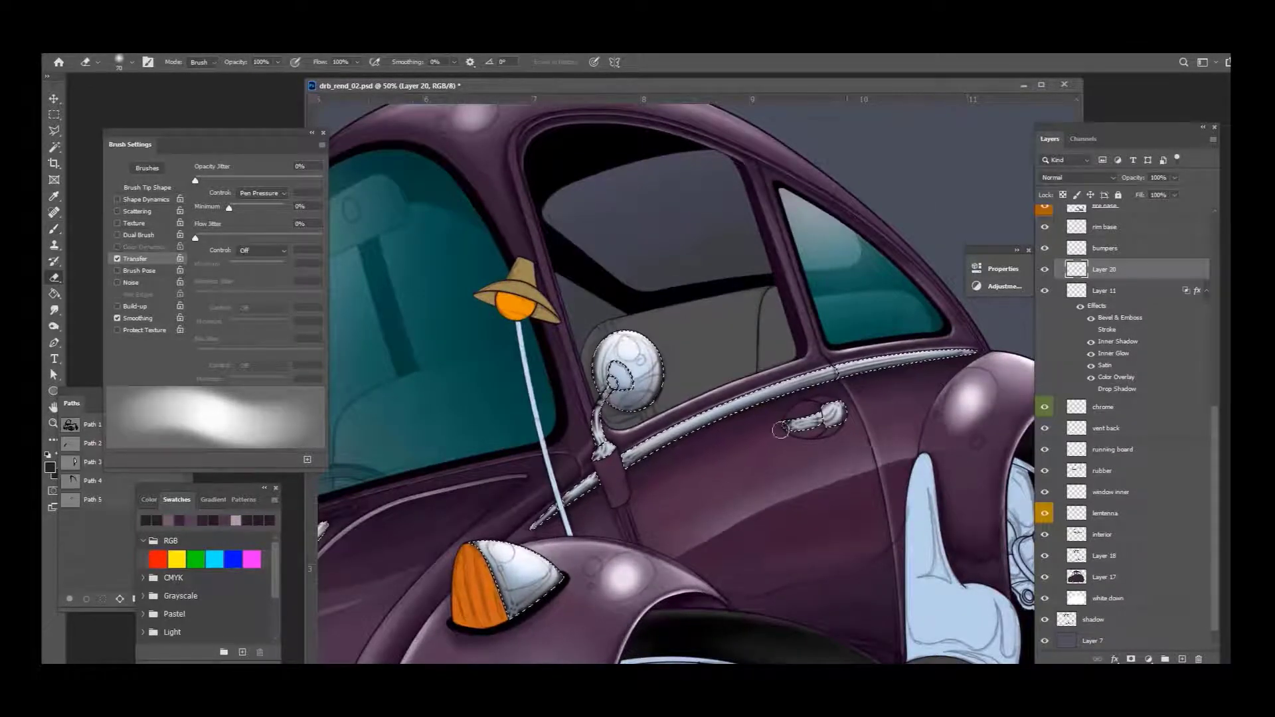
Step: Brush dark and grey reflections along the chrome belt trim below the side windows on Layer 20
key("ctrl+plus")
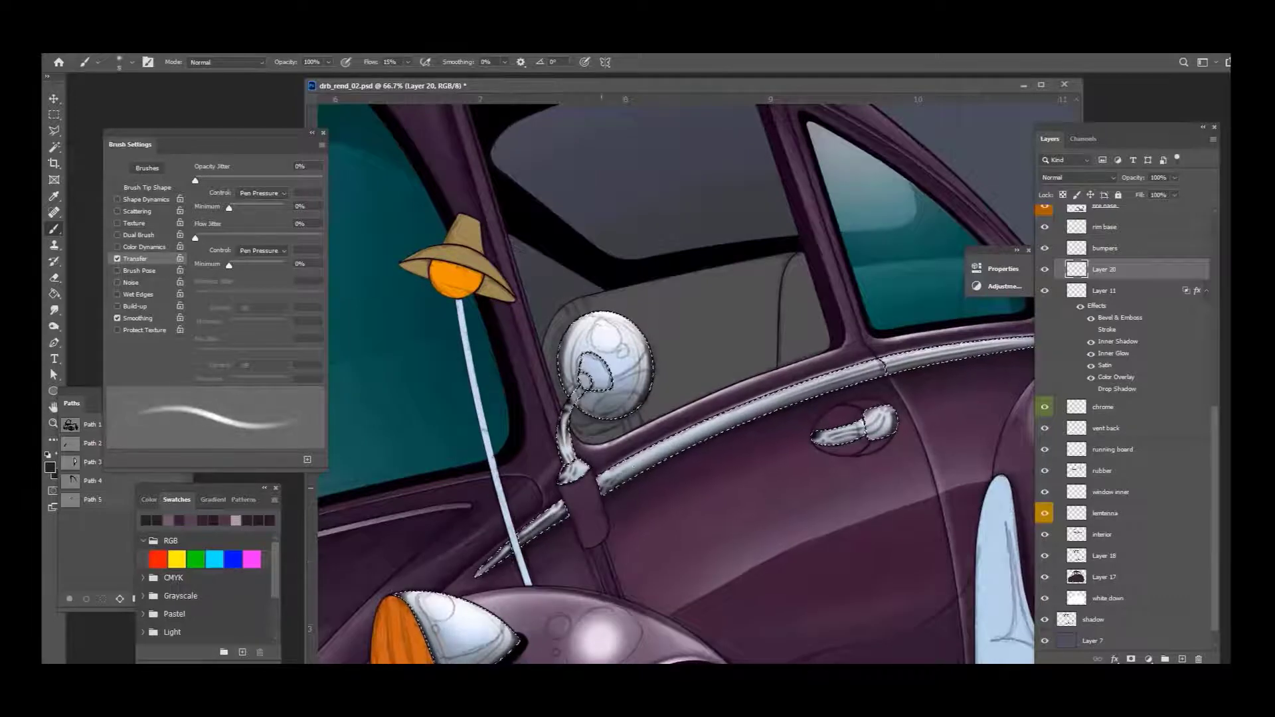
left_click_drag(849, 346, 651, 423)
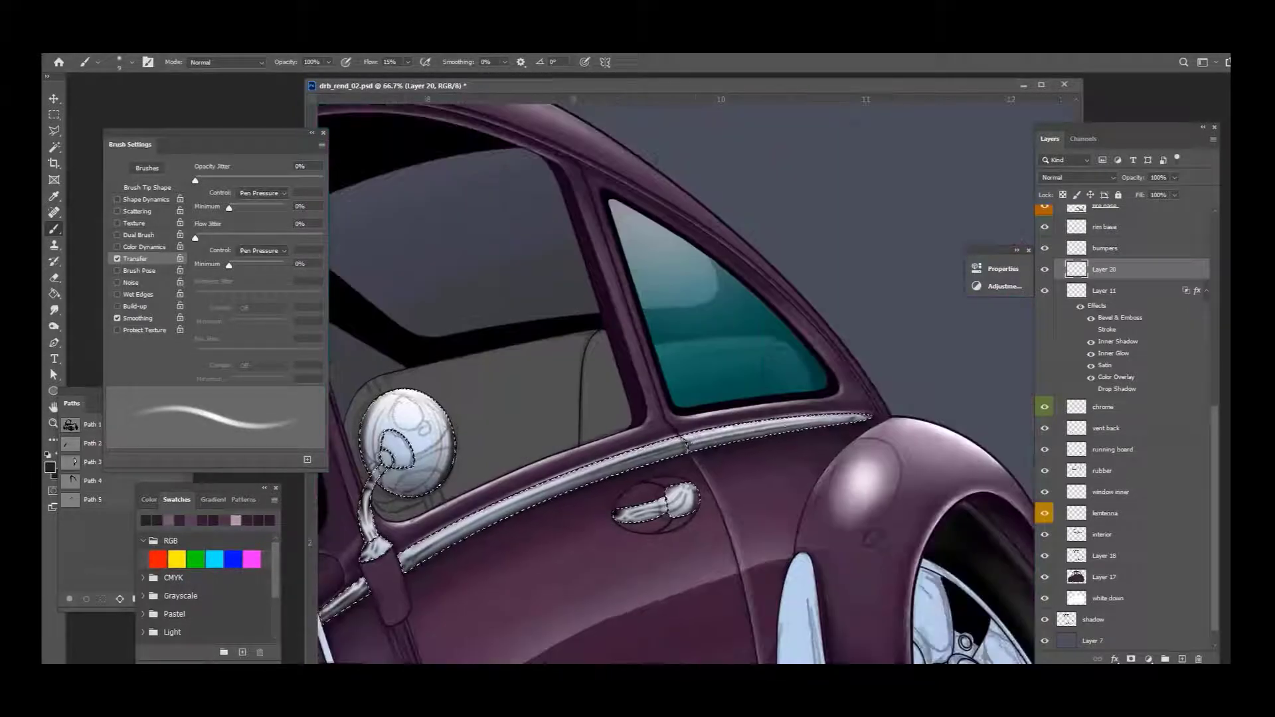
left_click_drag(388, 465, 513, 415)
scroll(1125, 429, "up", 6)
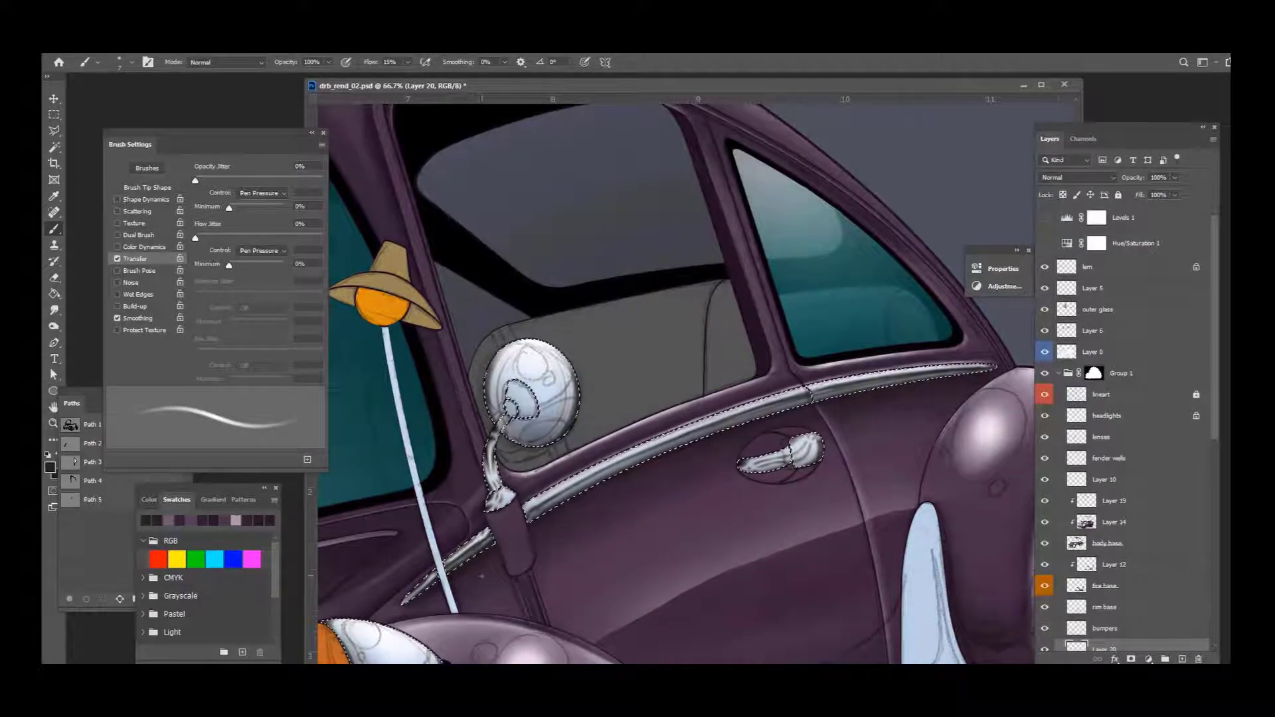
key("period")
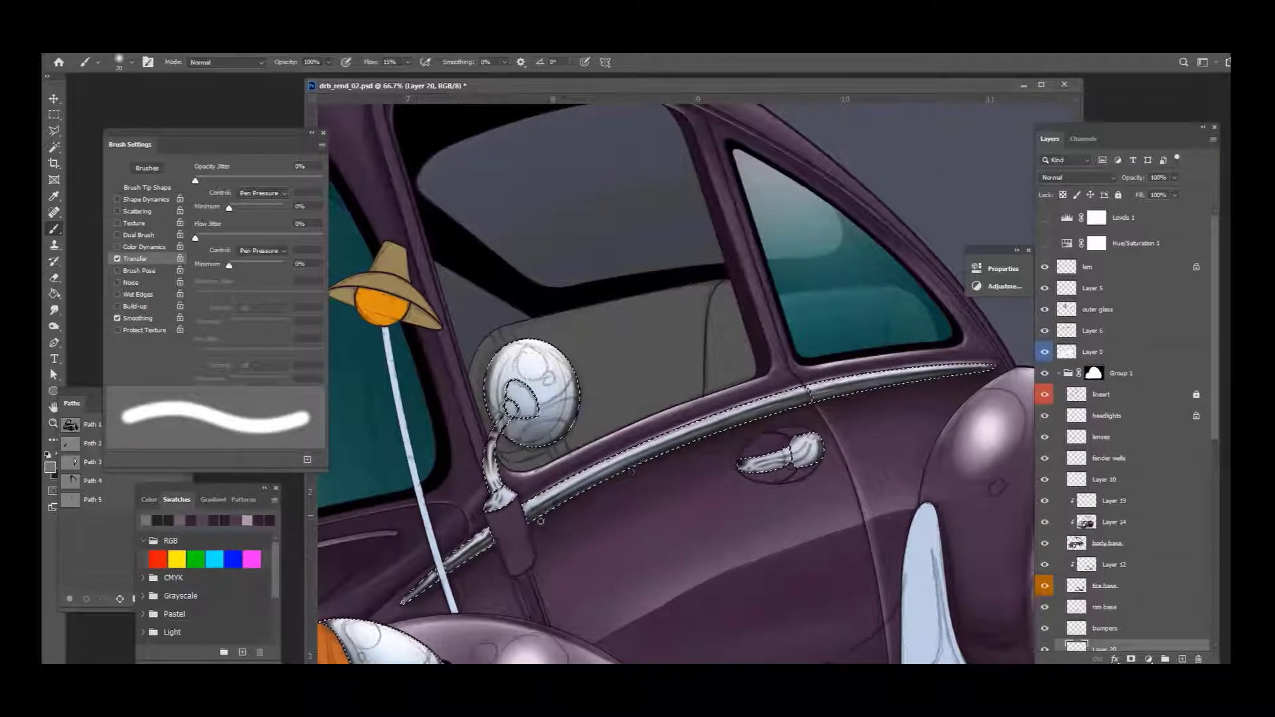
Step: Brush a soft blue tint along the chrome belt trim, and switch the foreground colour to white for highlights
key("shift+bracketleft")
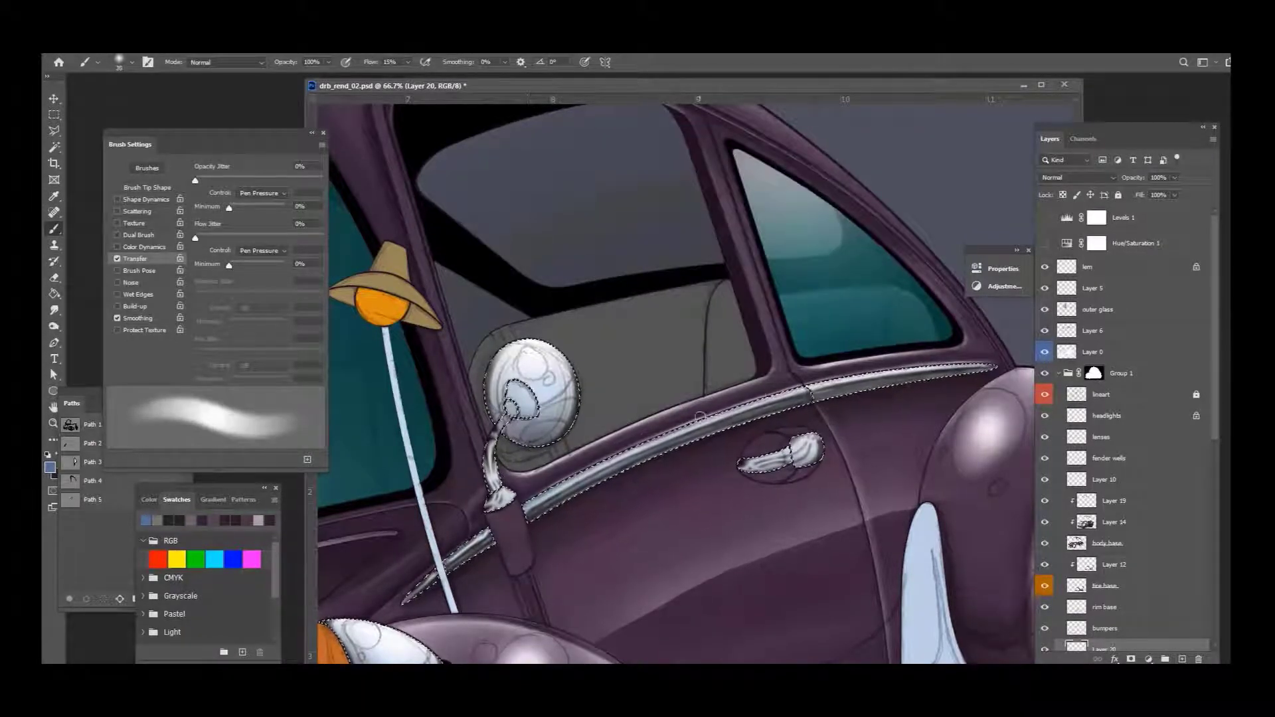
key("d")
key("x")
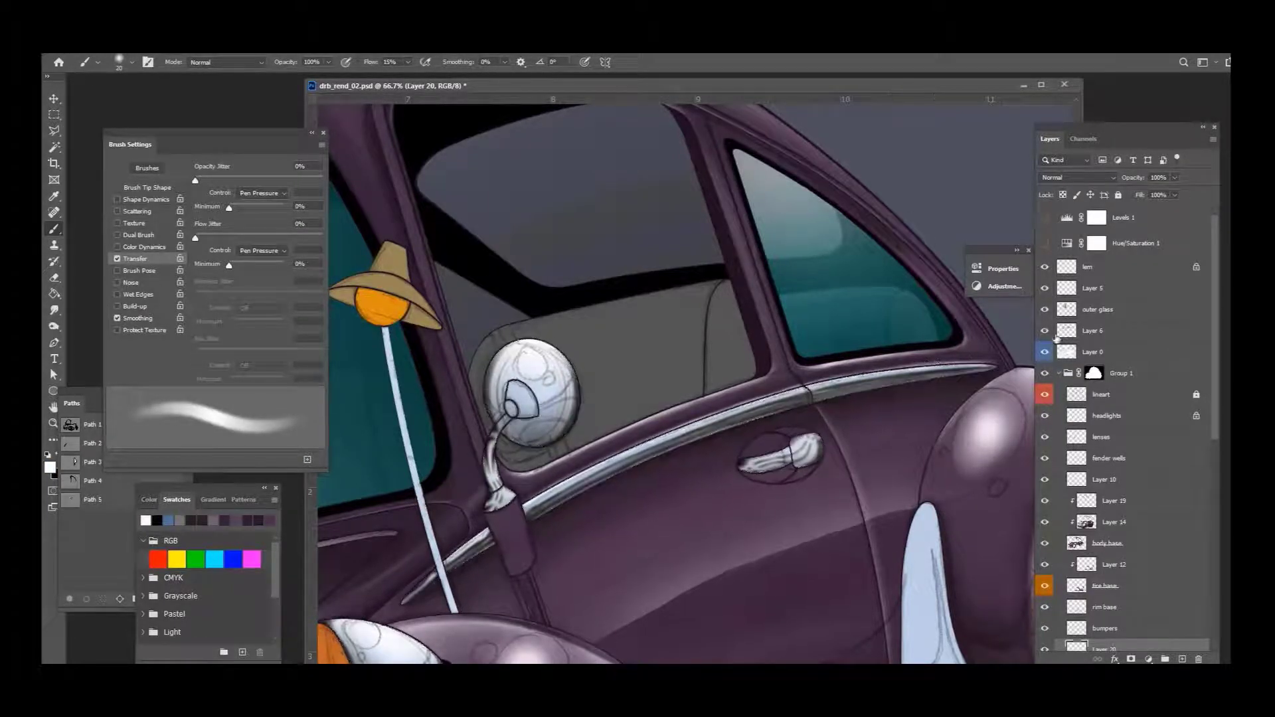
Step: Select the chrome parts from their layer and apply a Levels adjustment to the reflections on Layer 20
scroll(1122, 398, "down", 3)
left_click(1076, 445, "ctrl")
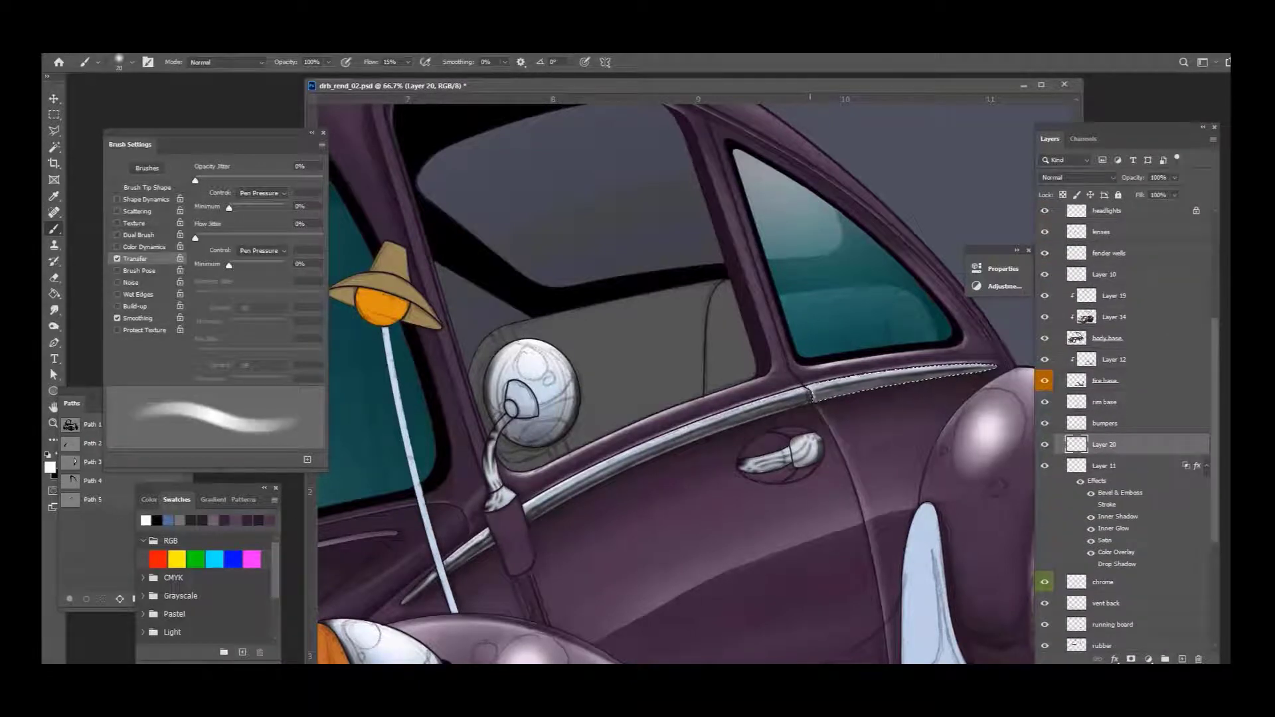
key("ctrl+0")
scroll(1122, 432, "down", 1)
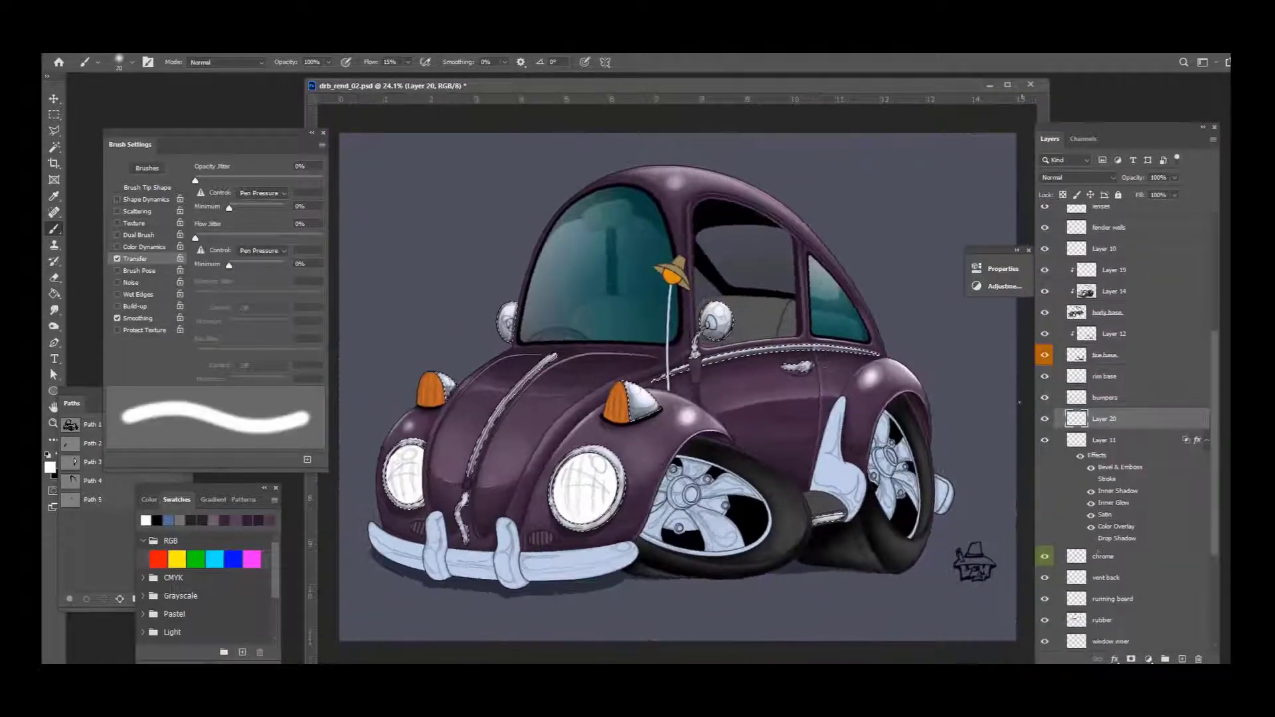
scroll(830, 332, "up", 3)
scroll(1122, 432, "up", 4)
key("ctrl+l")
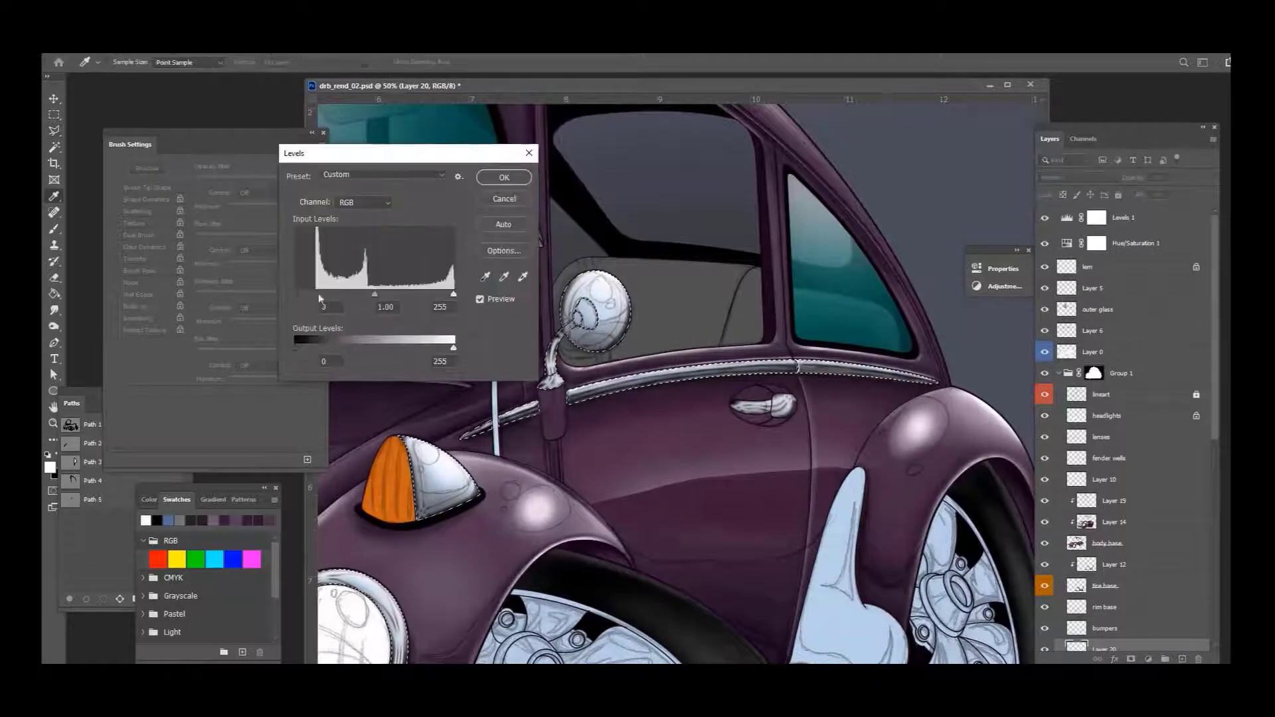
left_click(504, 177)
Step: Load the front bumper's outline as a selection and add a new layer clipped to the bumpers layer
key("l")
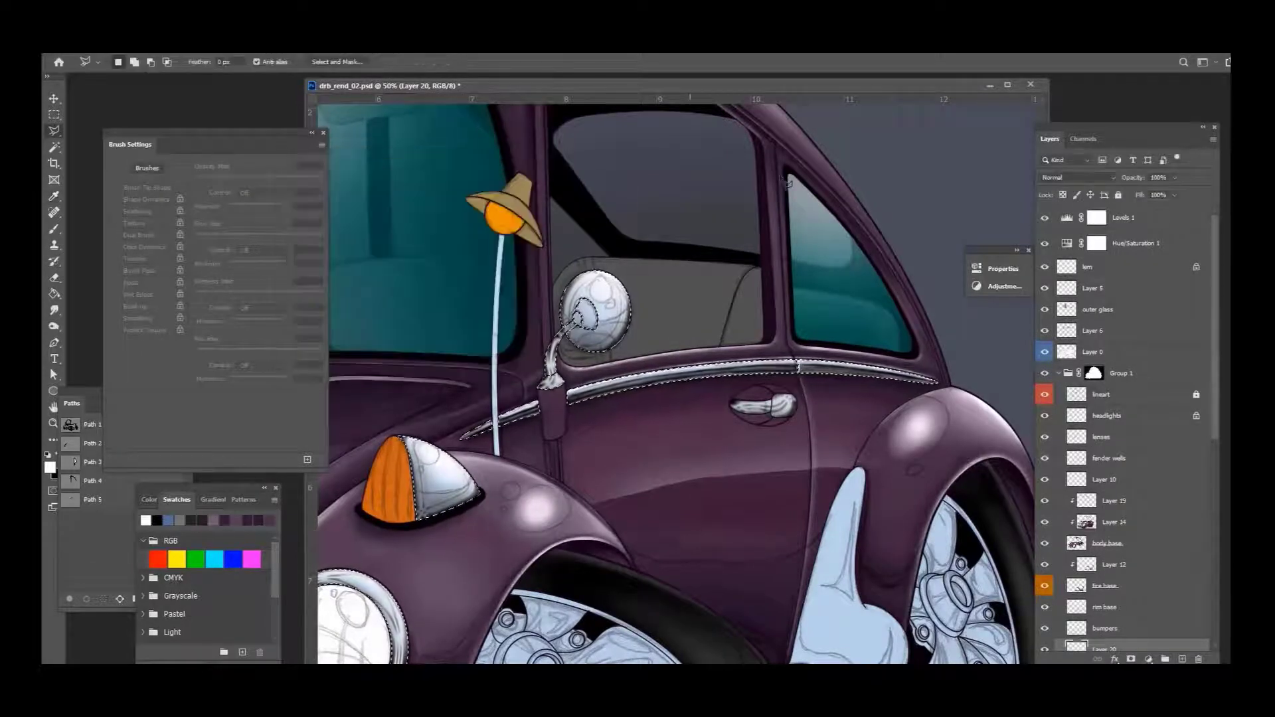
key("ctrl+minus")
left_click(1115, 394)
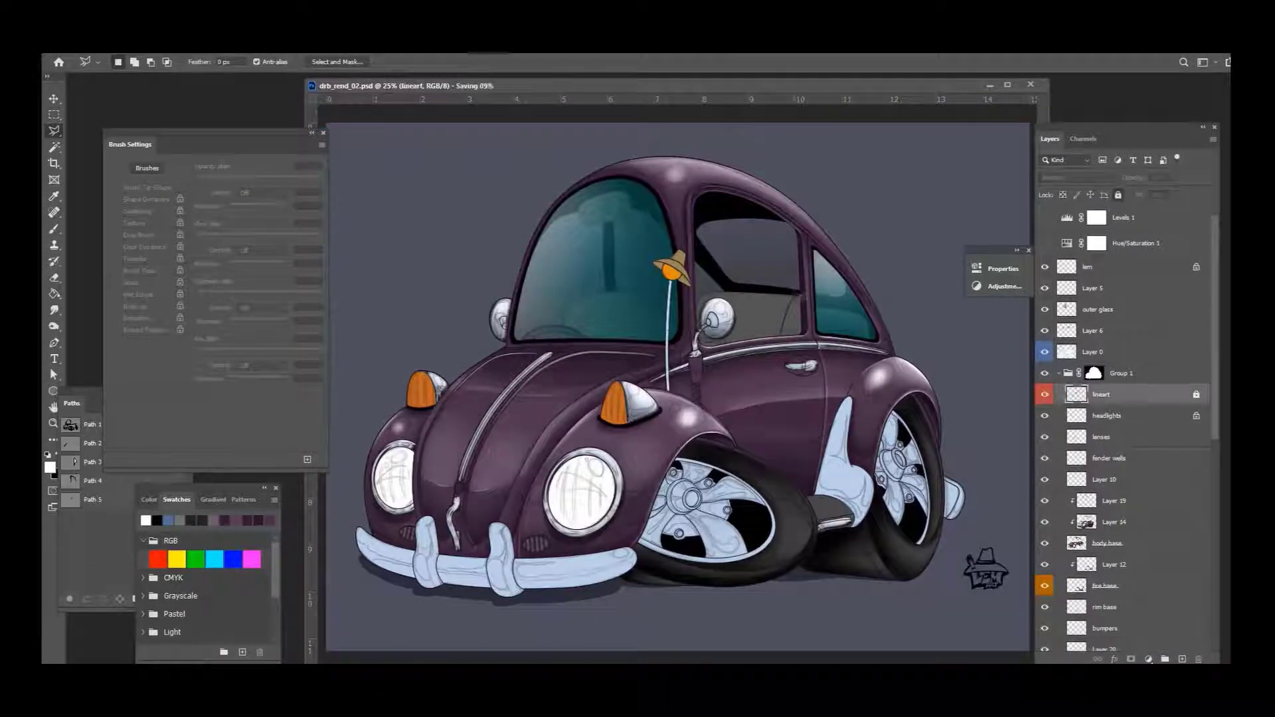
key("w")
scroll(1078, 504, "down", 5)
left_click(1076, 365)
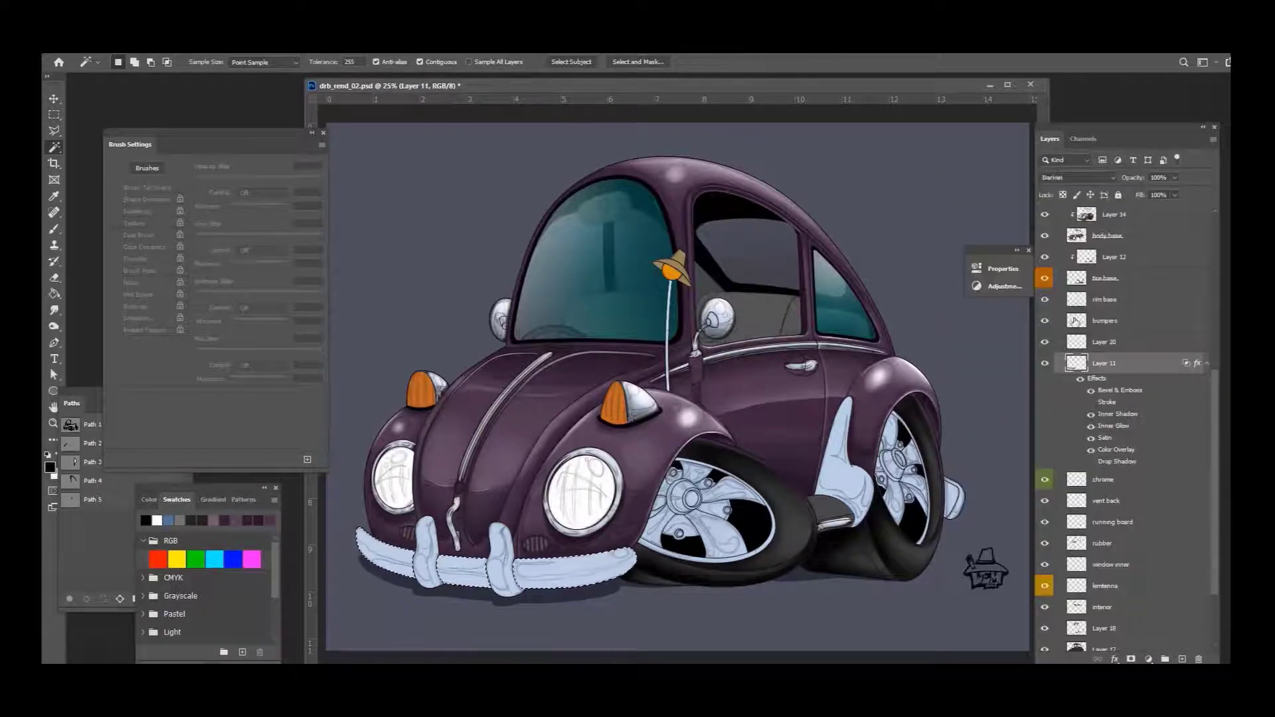
left_click_drag(1095, 378, 1102, 321)
key("ctrl+alt+shift+n")
key("ctrl+alt+g")
Step: Brush soft white highlights and dark shading along the front bumper bar on Layer 21
key("r")
left_click_drag(797, 219, 678, 179)
key("b")
key("[")
key("[")
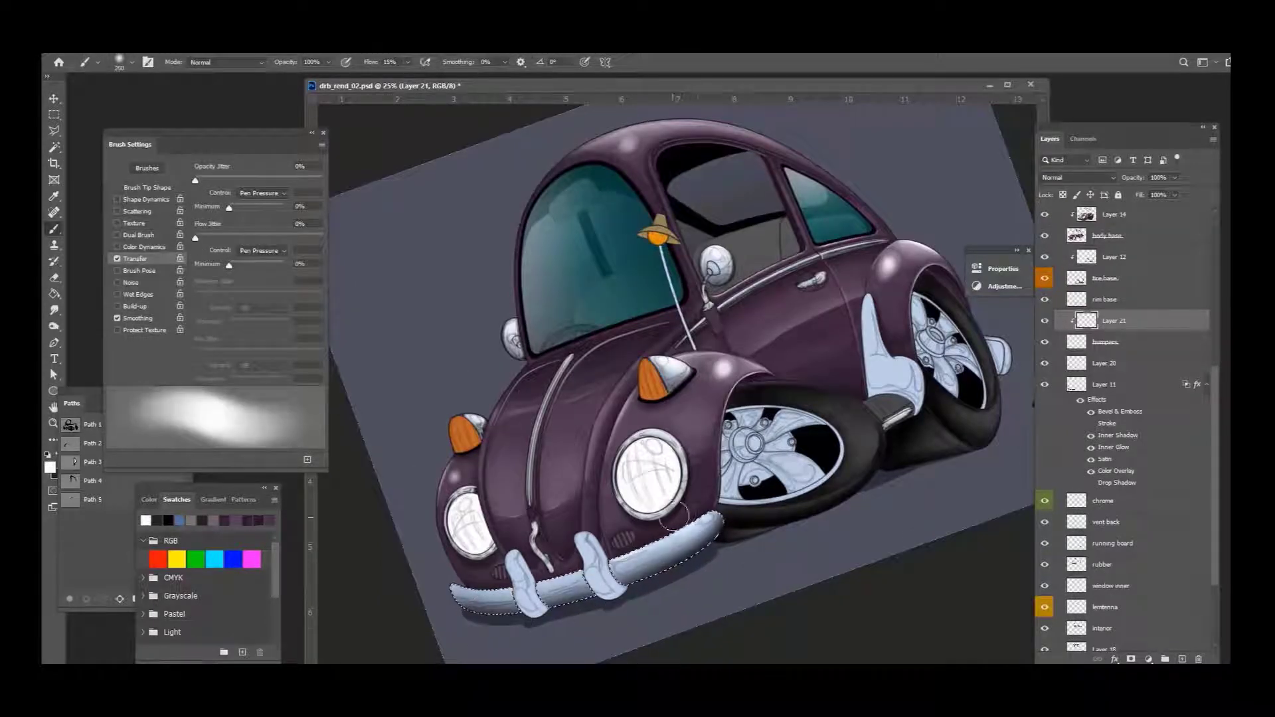
key("ctrl+plus")
left_click_drag(821, 624, 890, 494)
key("ctrl+equal")
Step: Add a new clipped layer above Layer 21 and brush fine dark reflections along the bumper's near section with a small brush
key("ctrl+shift+alt+n")
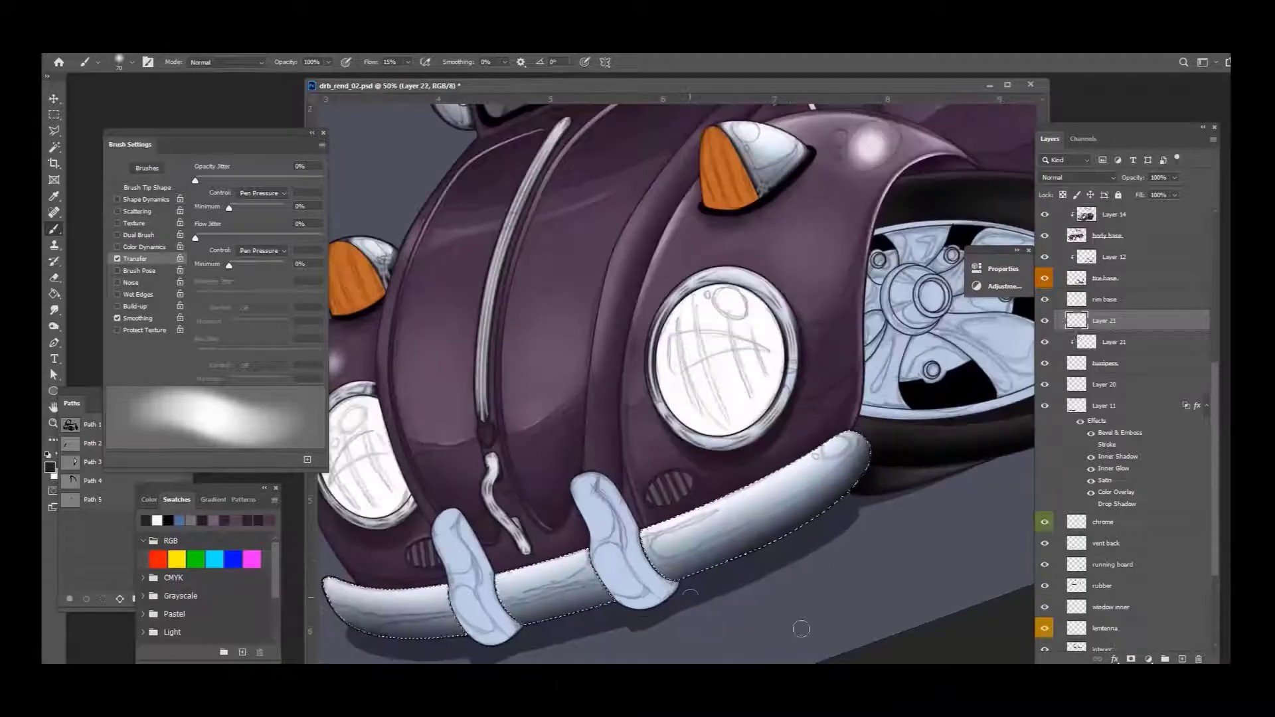
key("bracketleft")
key("bracketleft")
key("bracketleft")
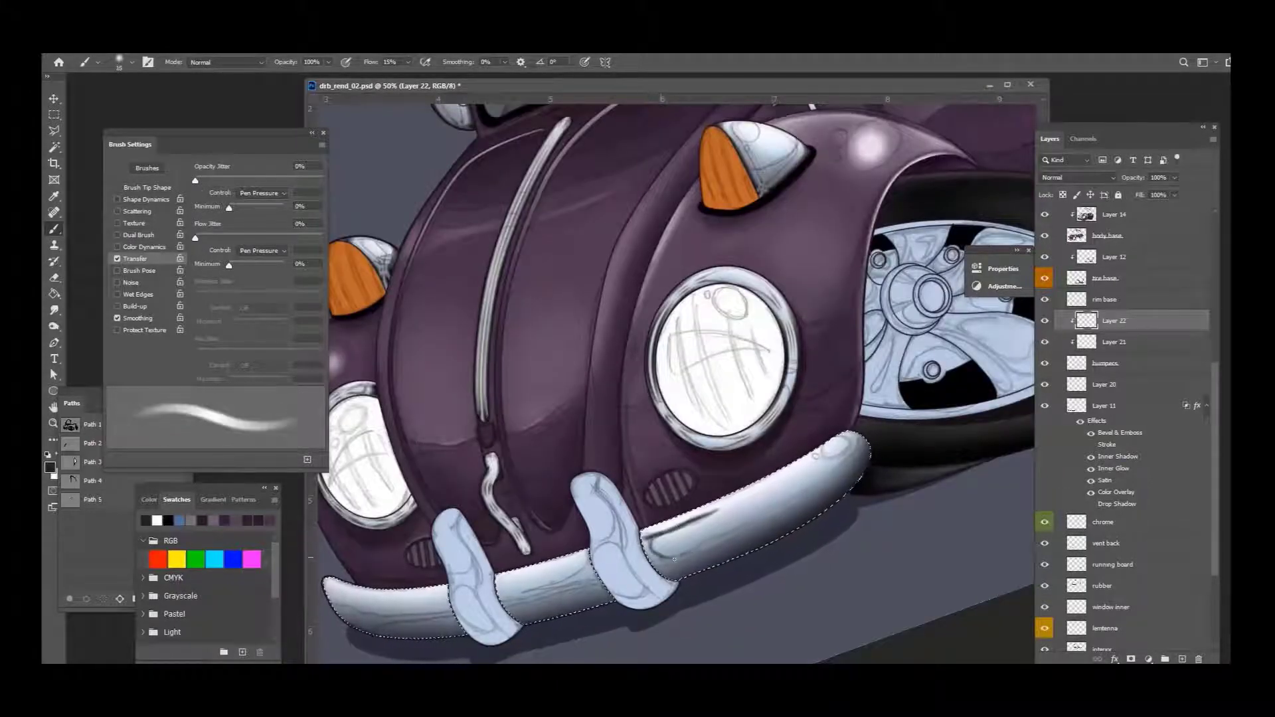
key("bracketleft")
key("bracketright")
key("bracketleft")
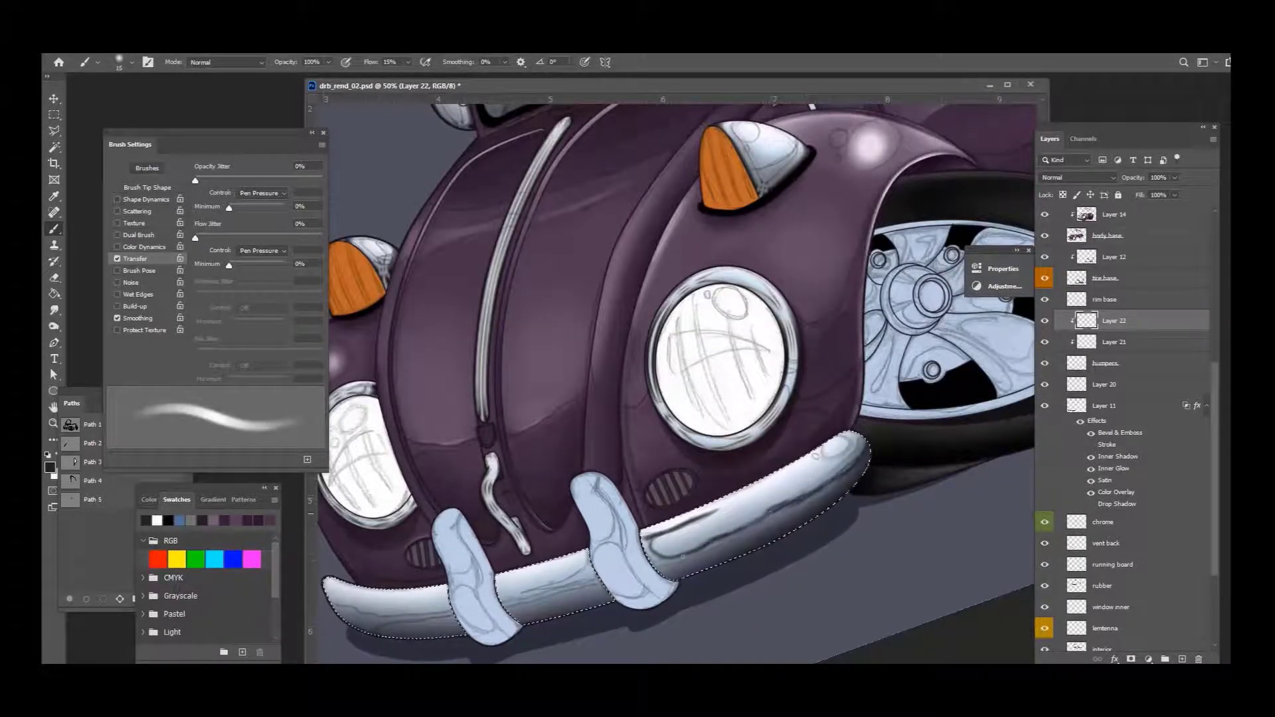
key("bracketleft")
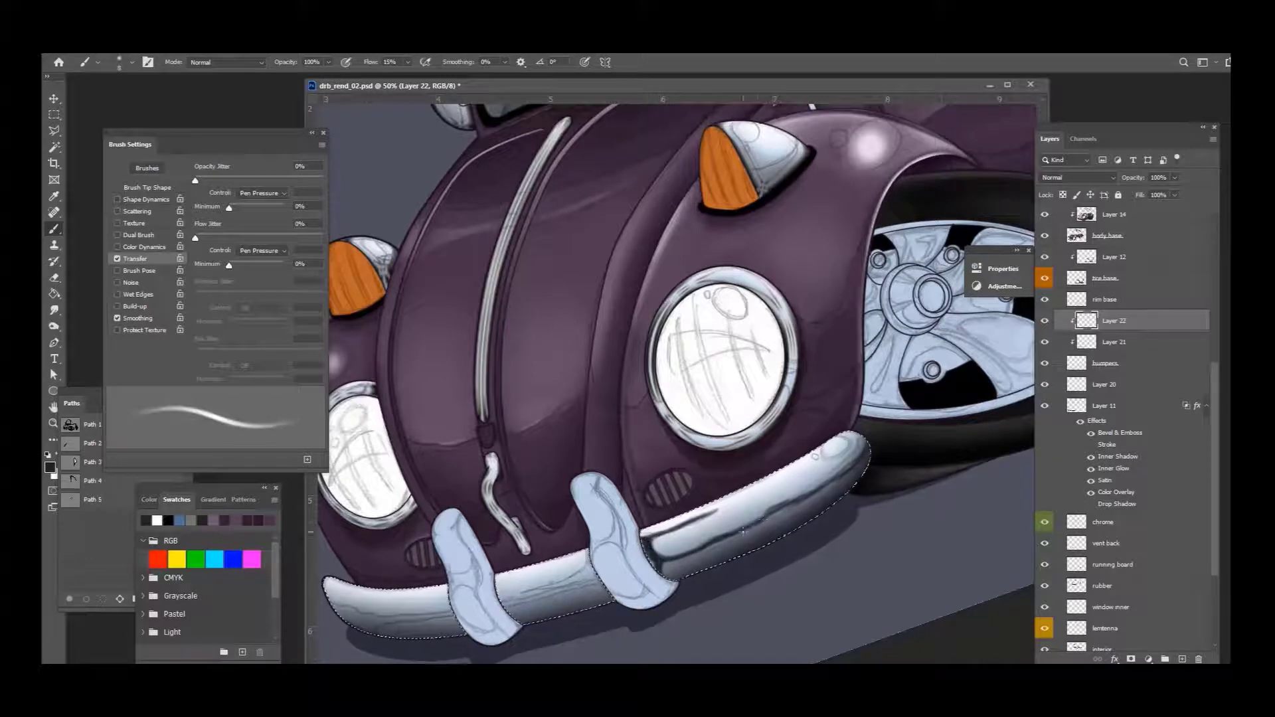
Step: Deepen the bumper's dark reflections on Layer 22, and brush fine white highlights around their edges
key("bracketright")
key("bracketright")
key("bracketright")
key("bracketright")
key("x")
key("bracketleft")
key("bracketleft")
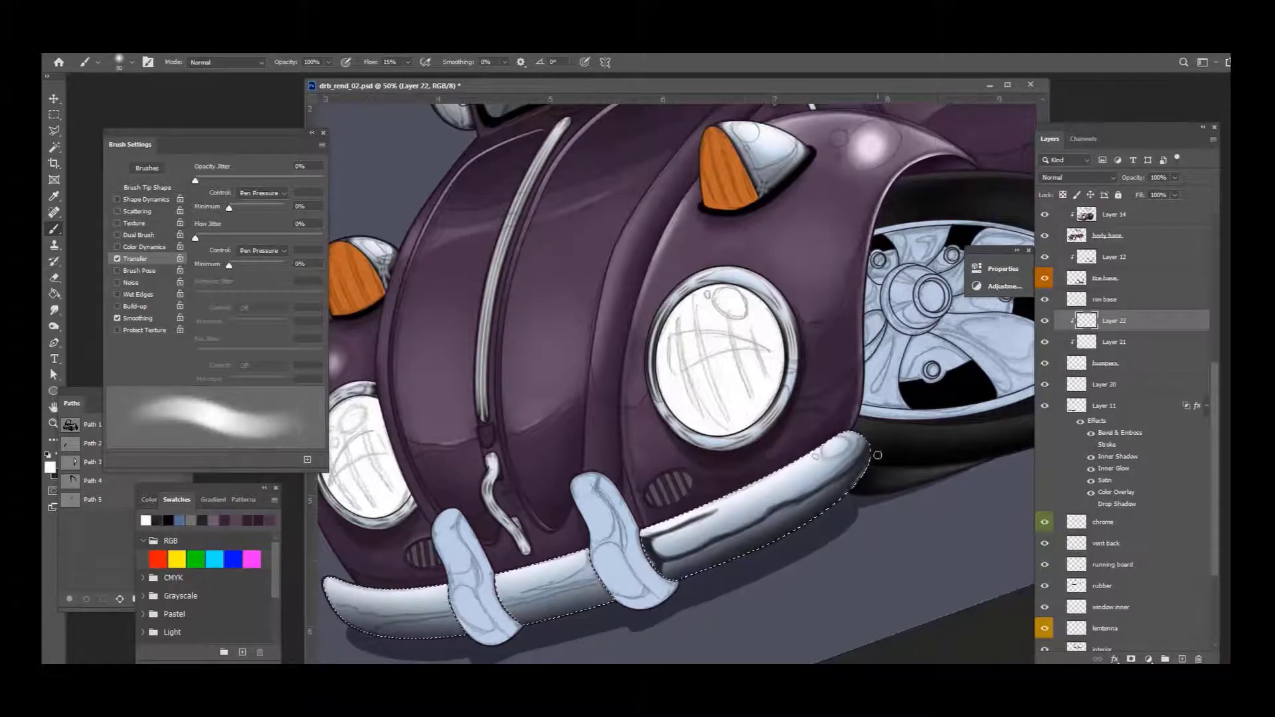
key("bracketleft")
key("bracketleft")
key("bracketleft")
key("bracketleft")
key("bracketleft")
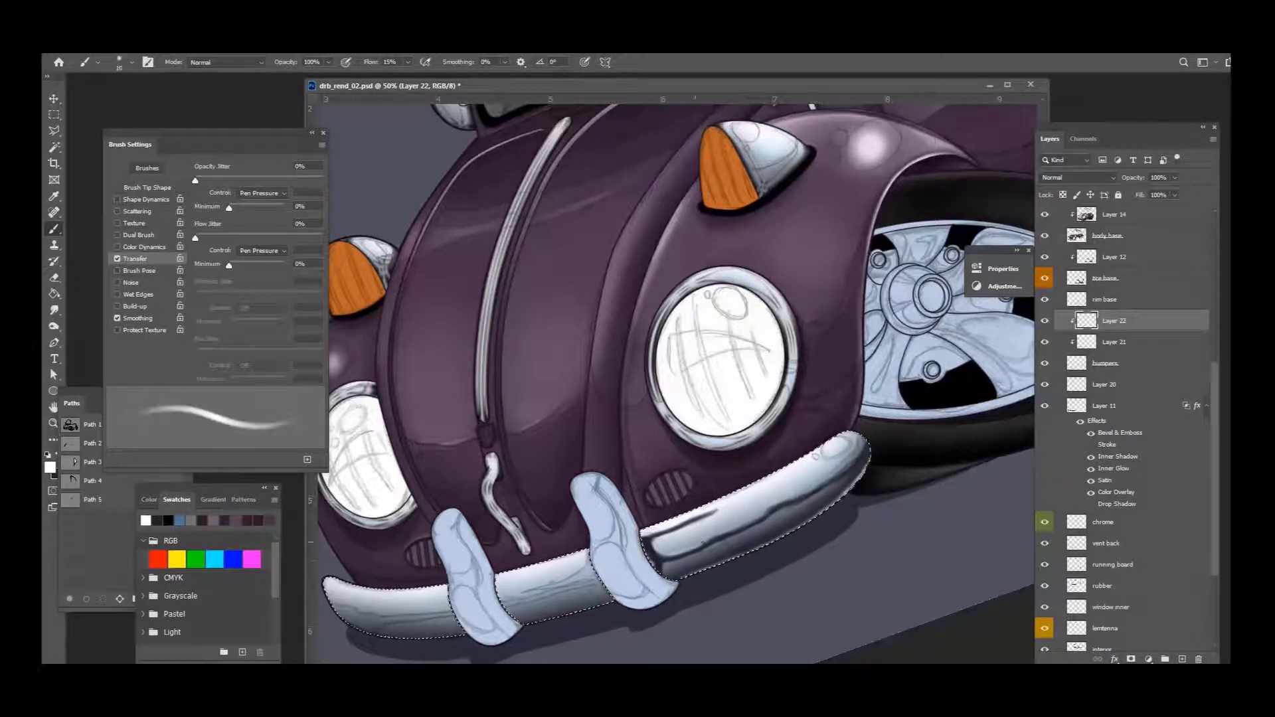
Step: Lower the brush flow to 7% and brush soft light tones into the bumper's lower reflection on Layer 22
key("bracketright")
key("bracketright")
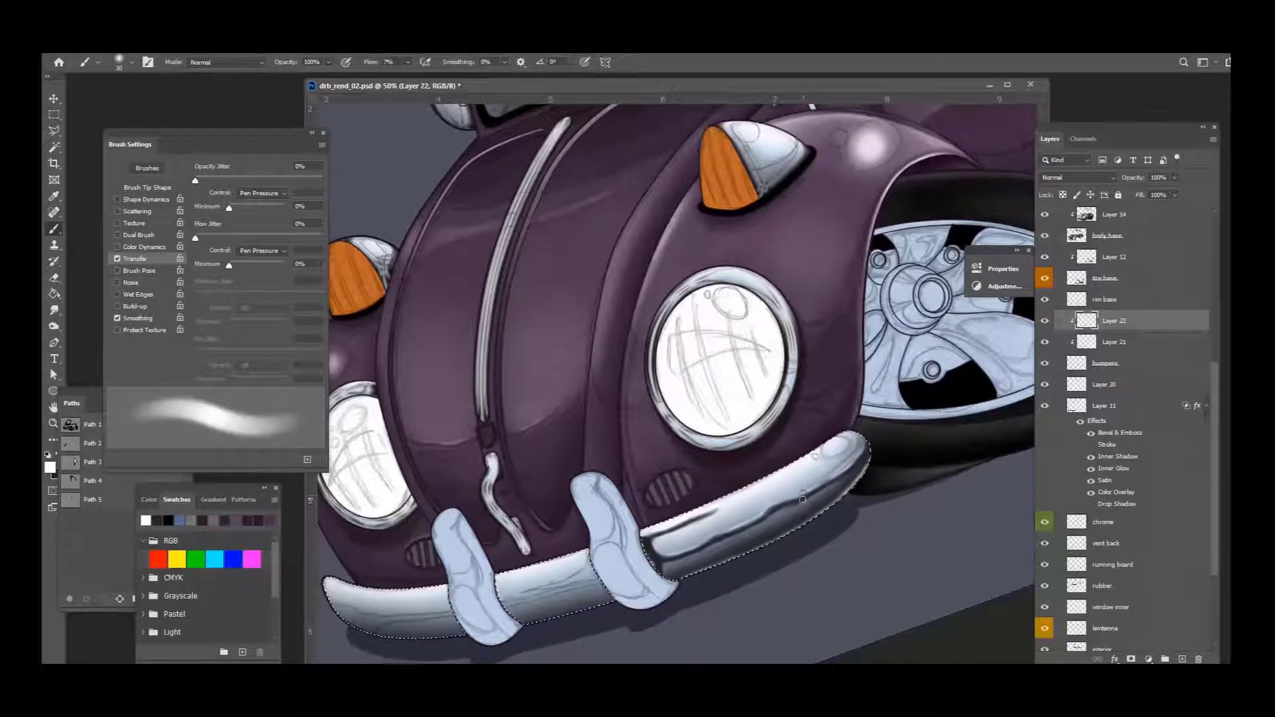
key("bracketright")
key("ctrl+0")
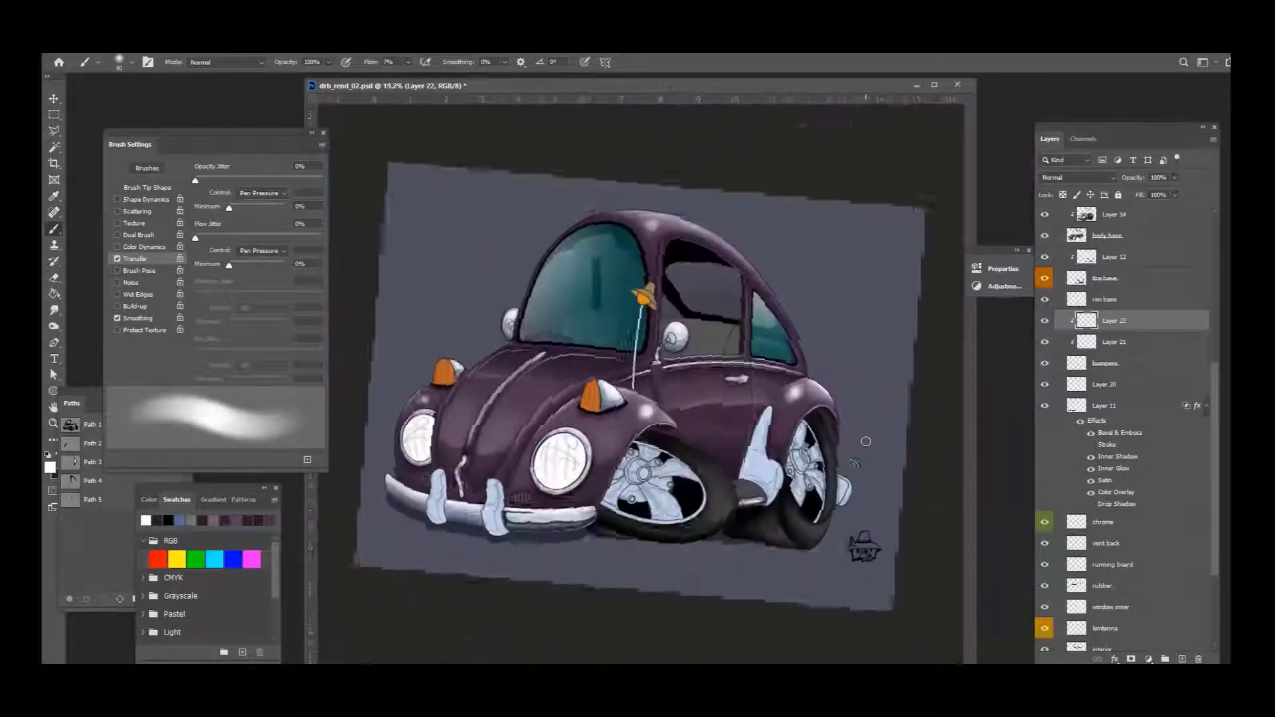
key("ctrl+plus")
scroll(1123, 465, "up", 4)
key("shift+bracketright")
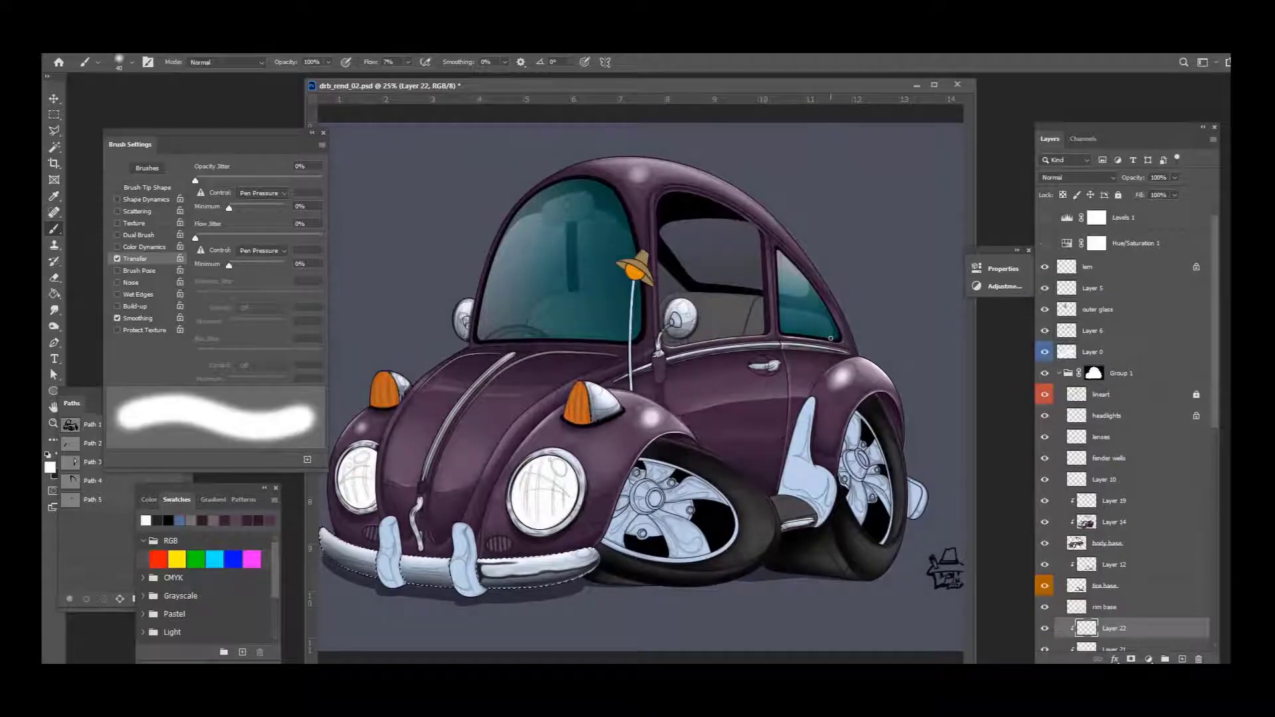
Step: Touch up the bumper's lower edge with soft light strokes on Layer 21, and return to Layer 22
left_click(1121, 572)
scroll(651, 558, "up", 3)
key("shift+bracketleft")
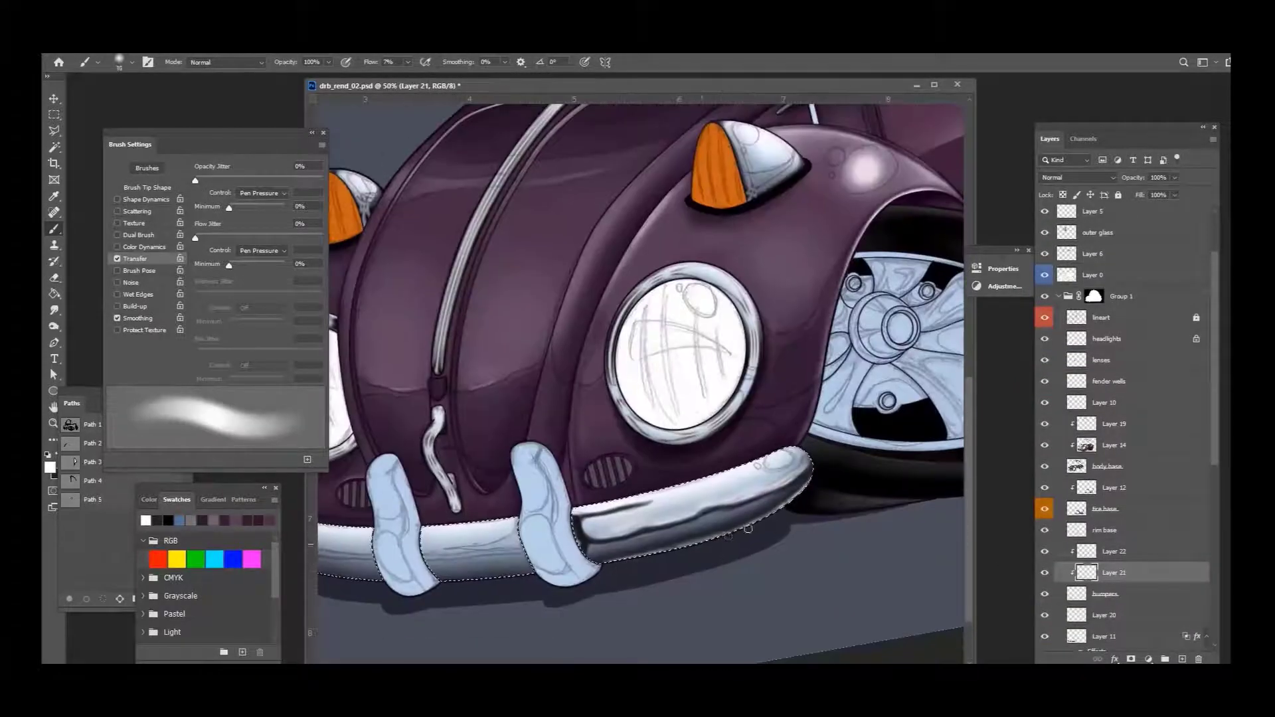
key("alt+bracketright")
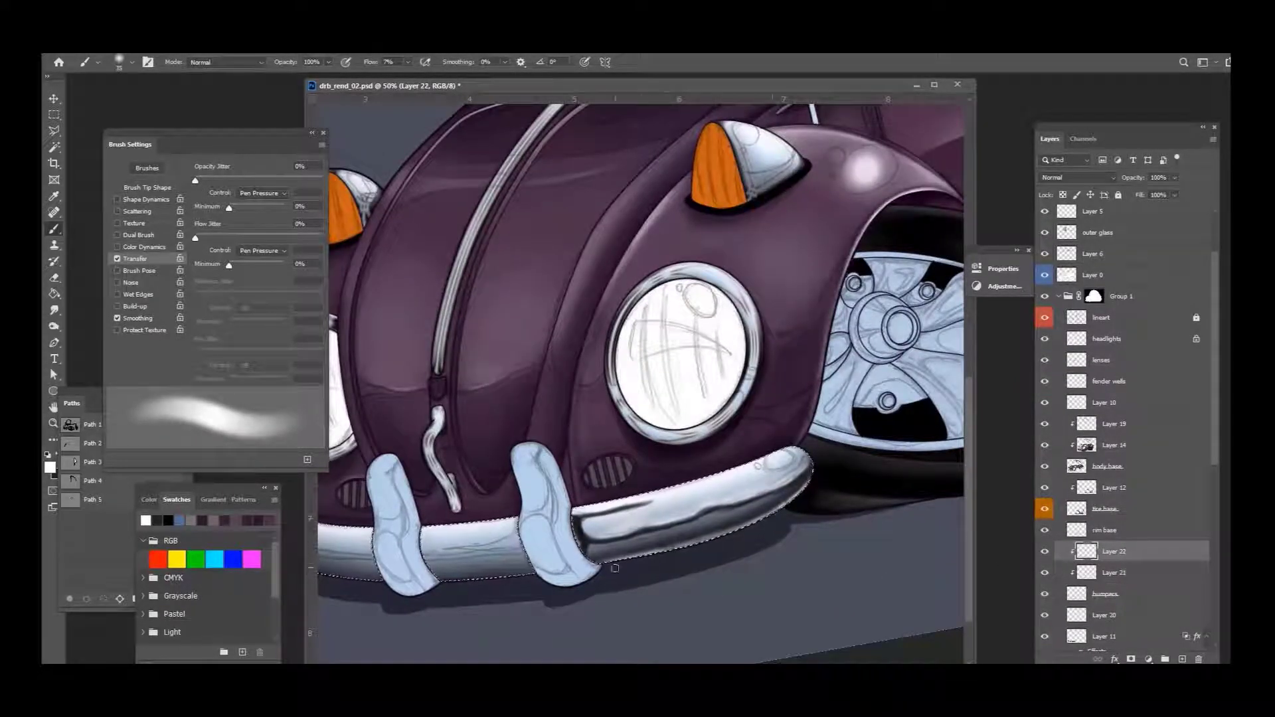
Step: Blend soft white reflected light through the dark band of the bumper's near section on Layer 22 with larger brush sizes
key("h")
mouse_move(768, 550)
left_mouse_down()
mouse_move(688, 568)
mouse_move(855, 453)
left_mouse_up()
key("bracketleft")
key("bracketright")
key("bracketright")
key("bracketright")
key("bracketright")
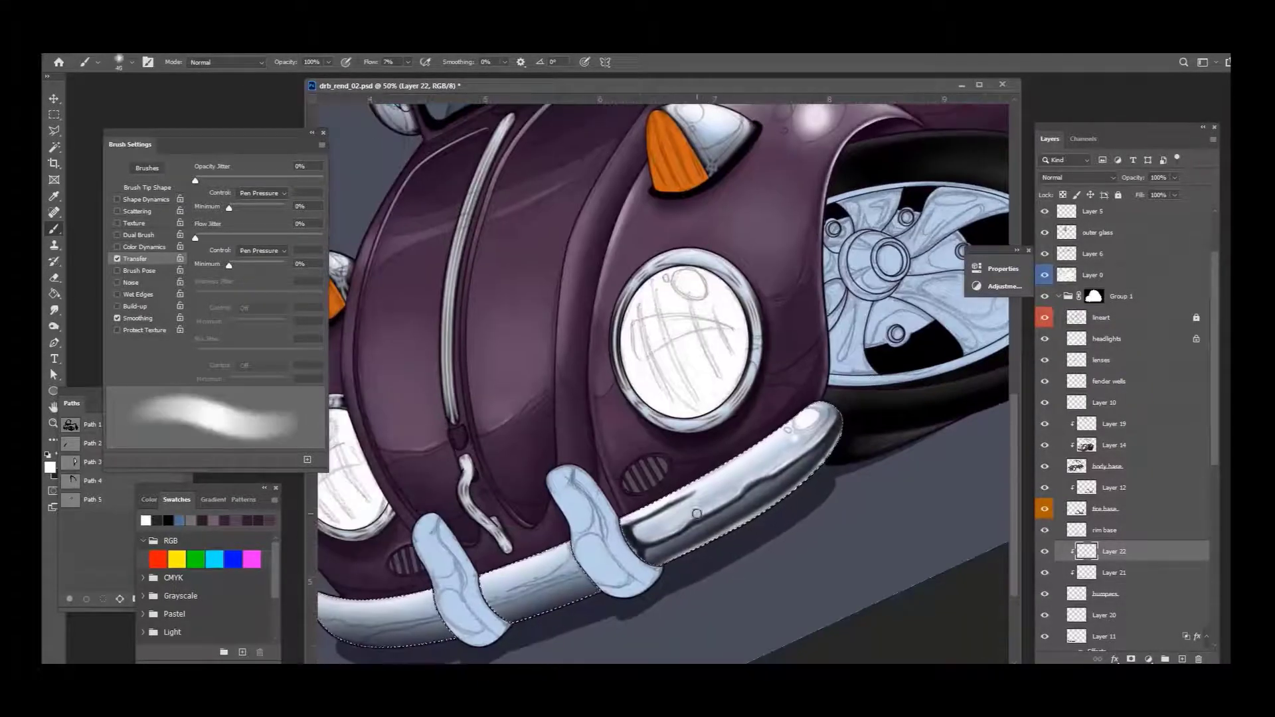
scroll(782, 517, "up", 2)
key("ctrl+0")
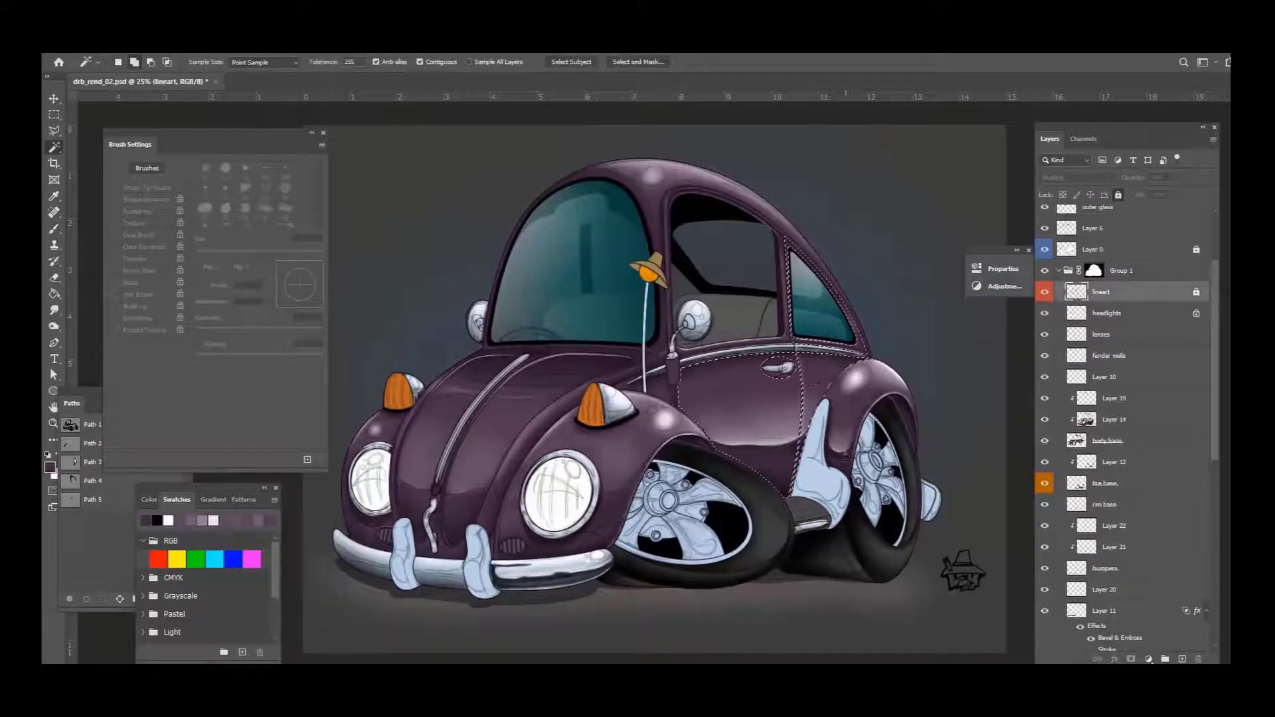
Step: Refine the dark body tones below the door's bright reflection on Layer 14 using a soft 30 px brush
key("b")
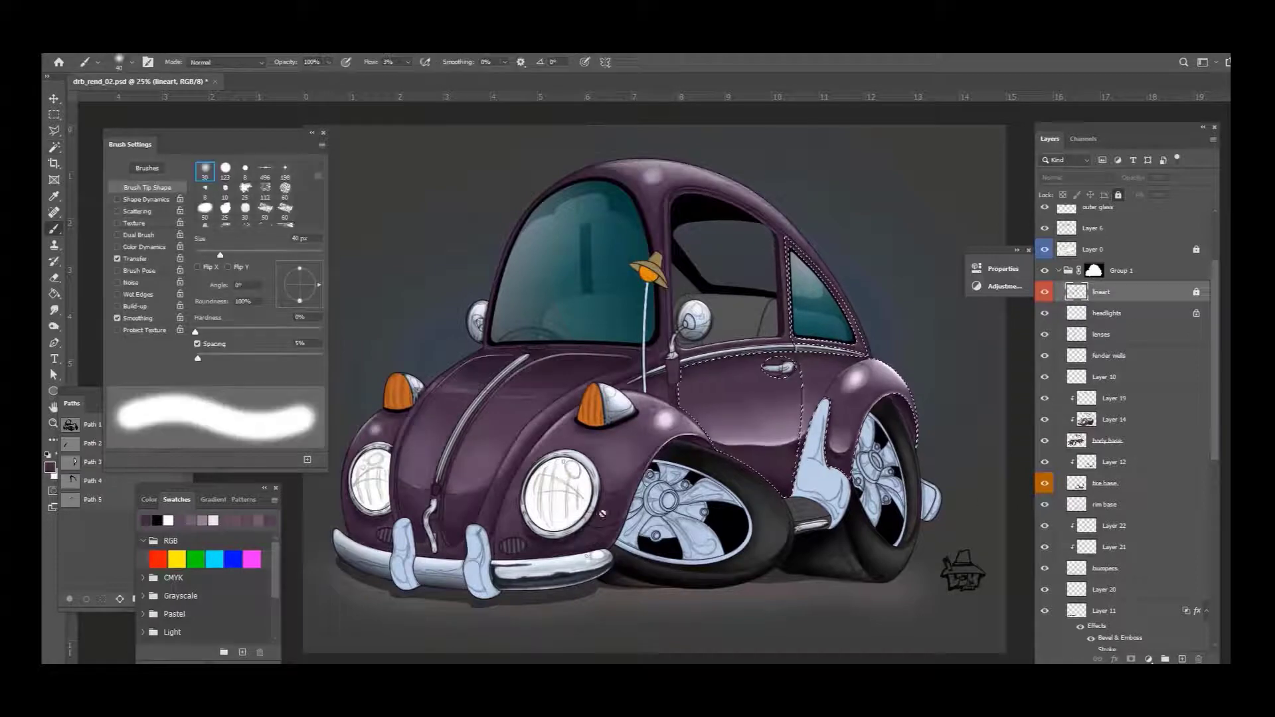
scroll(609, 408, "up", 1)
scroll(757, 545, "up", 3)
left_click(720, 303, "ctrl")
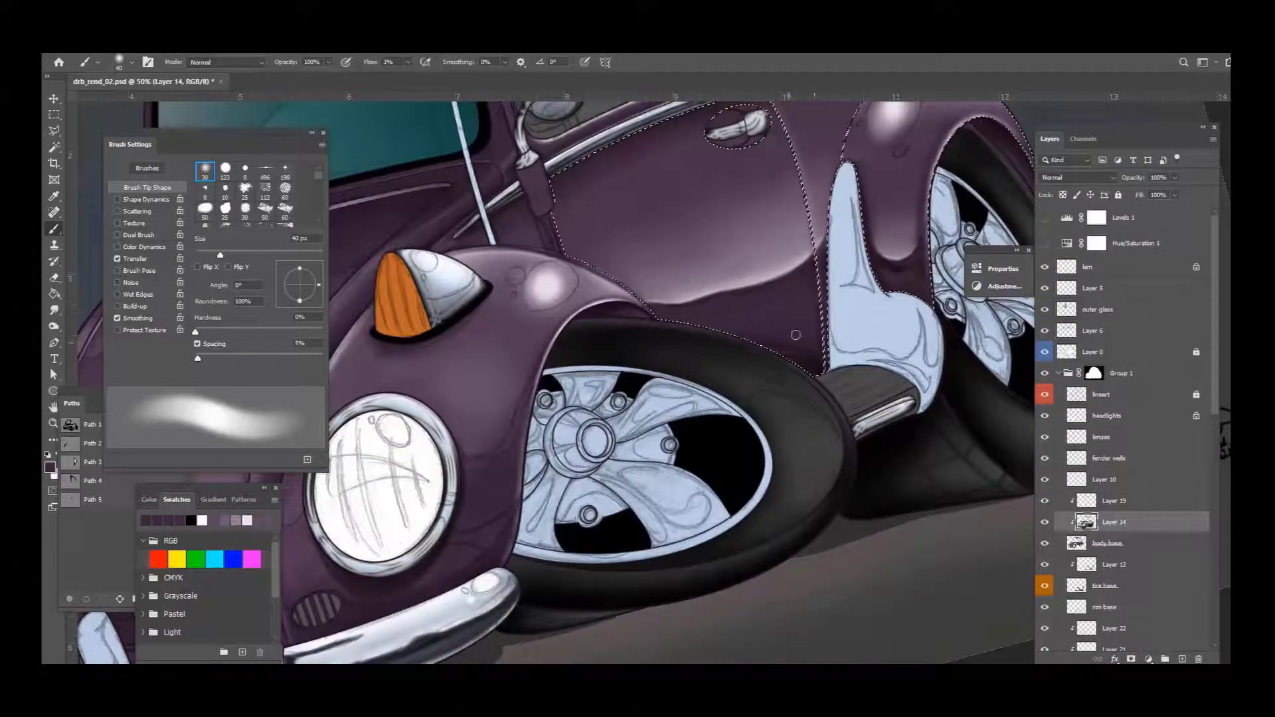
key("bracketleft")
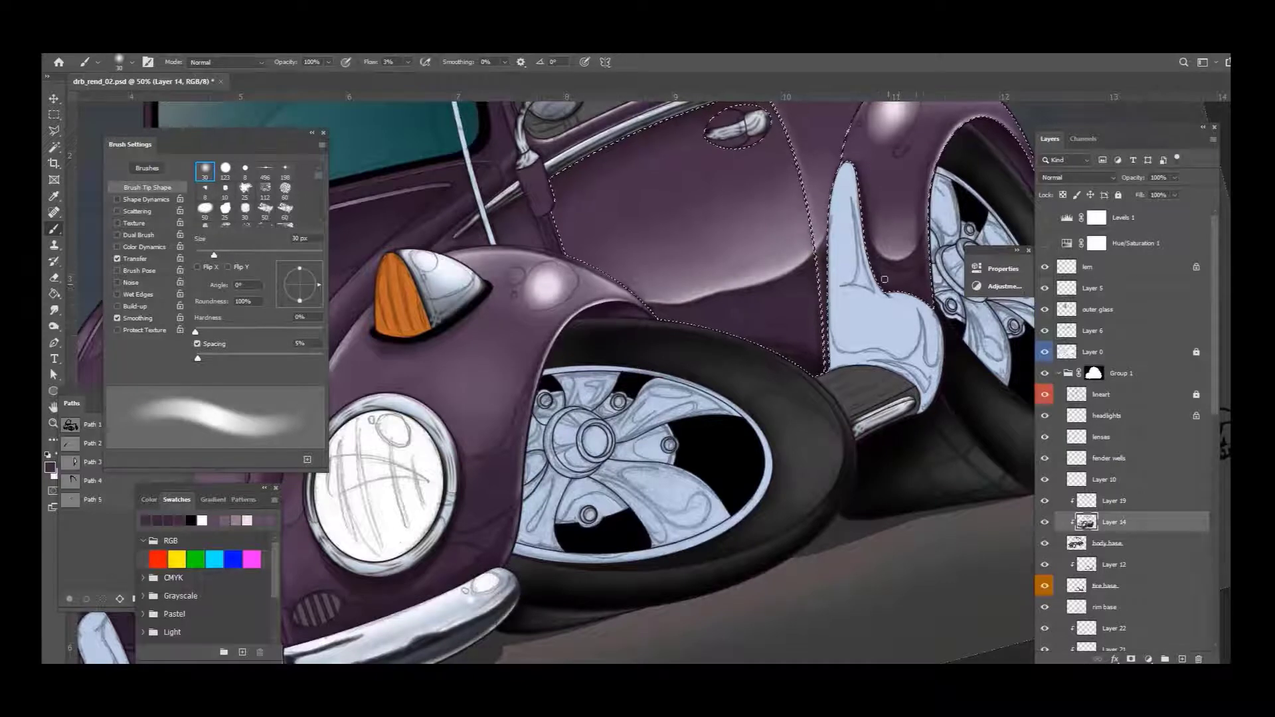
Step: Select the front fender and brush dark body tones beside the headlight on Layer 14, using soft brushes down to 10 px
left_click_drag(775, 604, 942, 584)
left_click(1086, 522, "ctrl")
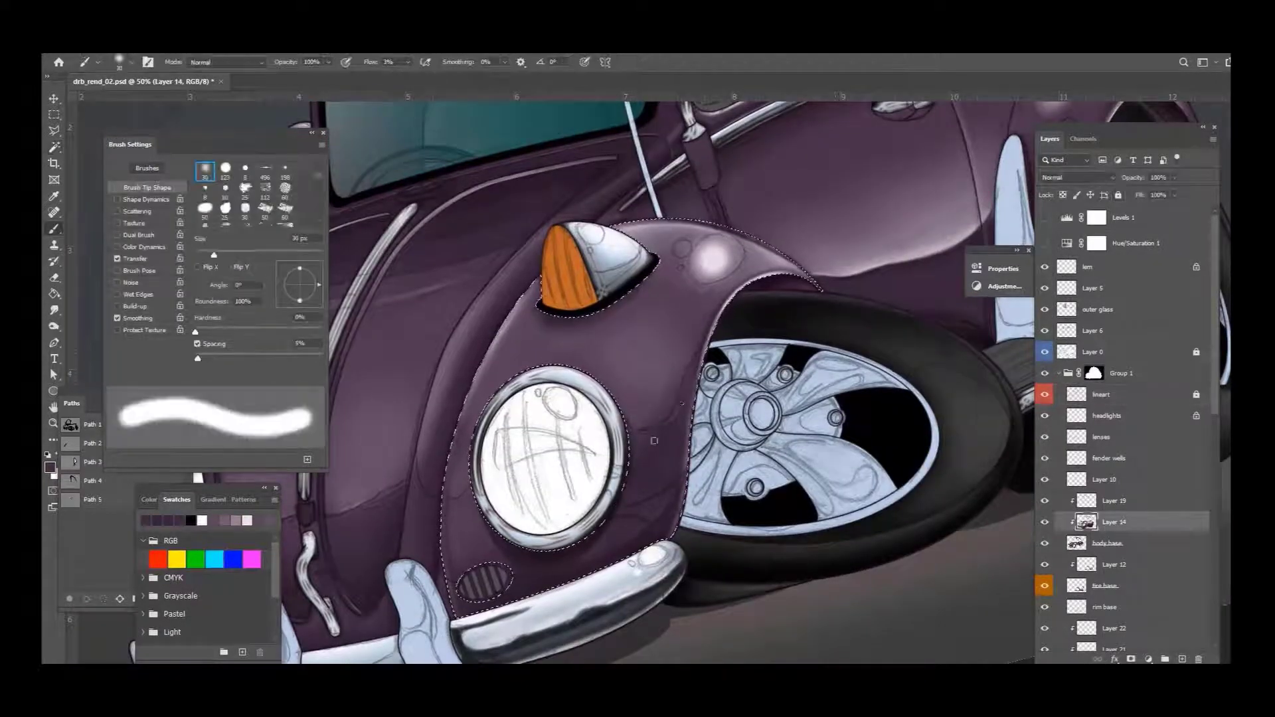
key("bracketleft")
key("bracketright")
key("bracketright")
key("bracketright")
key("bracketright")
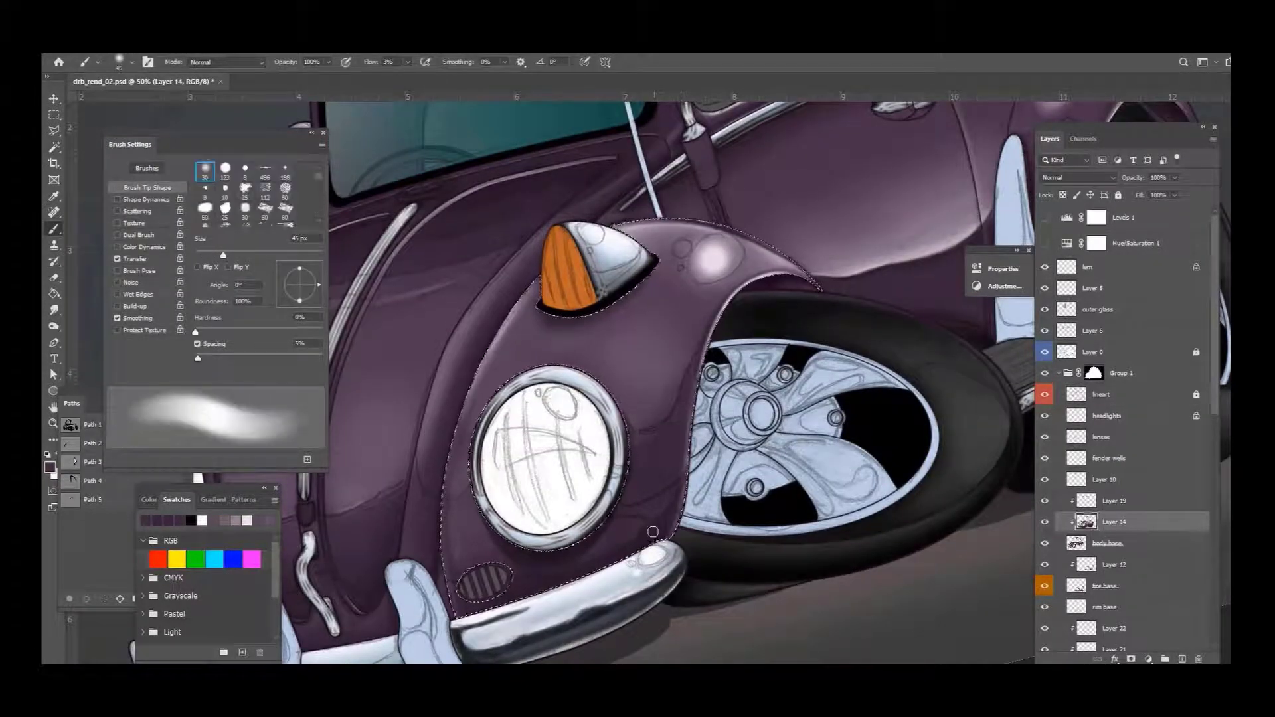
key("bracketleft")
key("bracketleft")
key("bracketleft")
left_click_drag(660, 435, 647, 432)
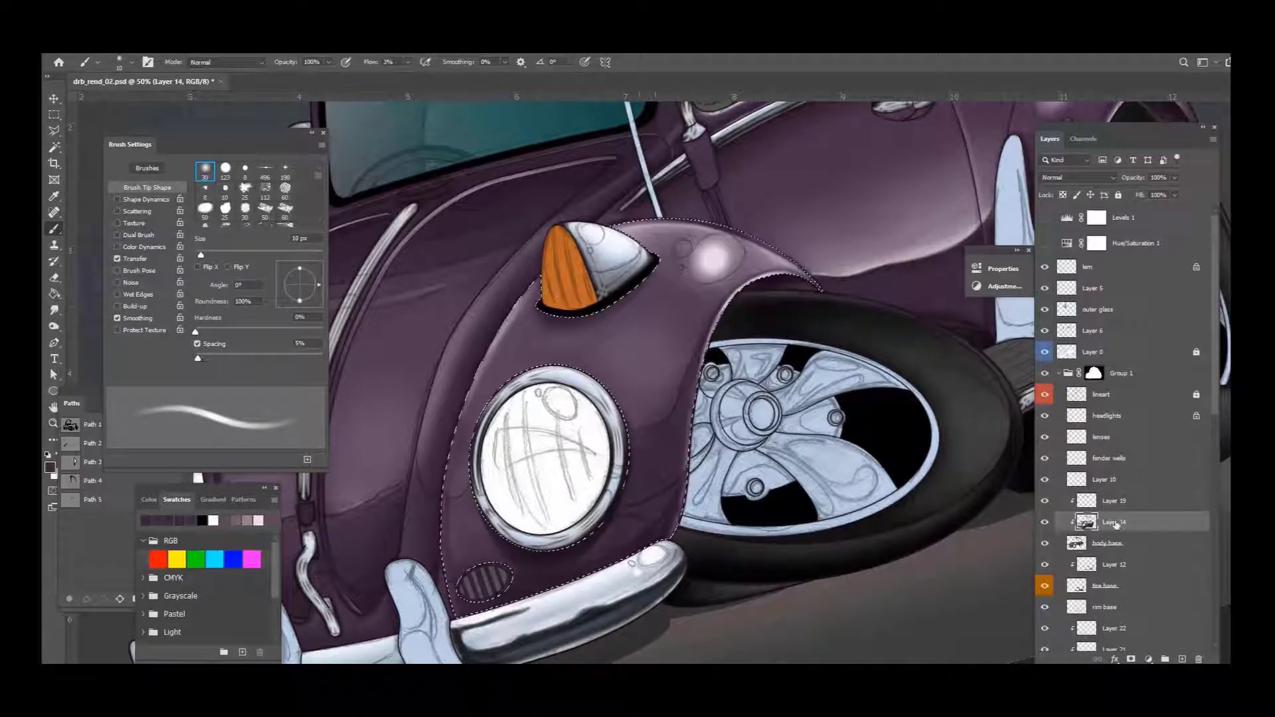
Step: Brush dark body tones between the headlight and wheel arch on Layer 14, using soft brushes from 20 px to 35 px
key("bracketleft")
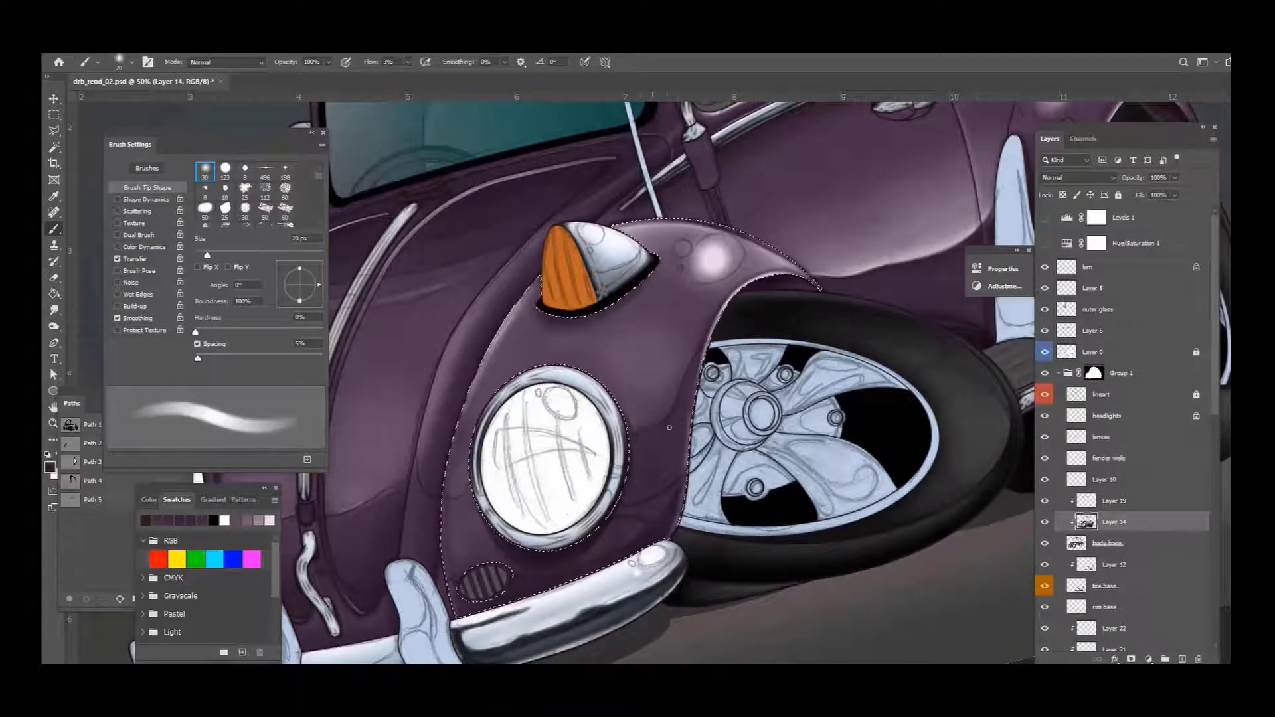
key("bracketright")
key("bracketright")
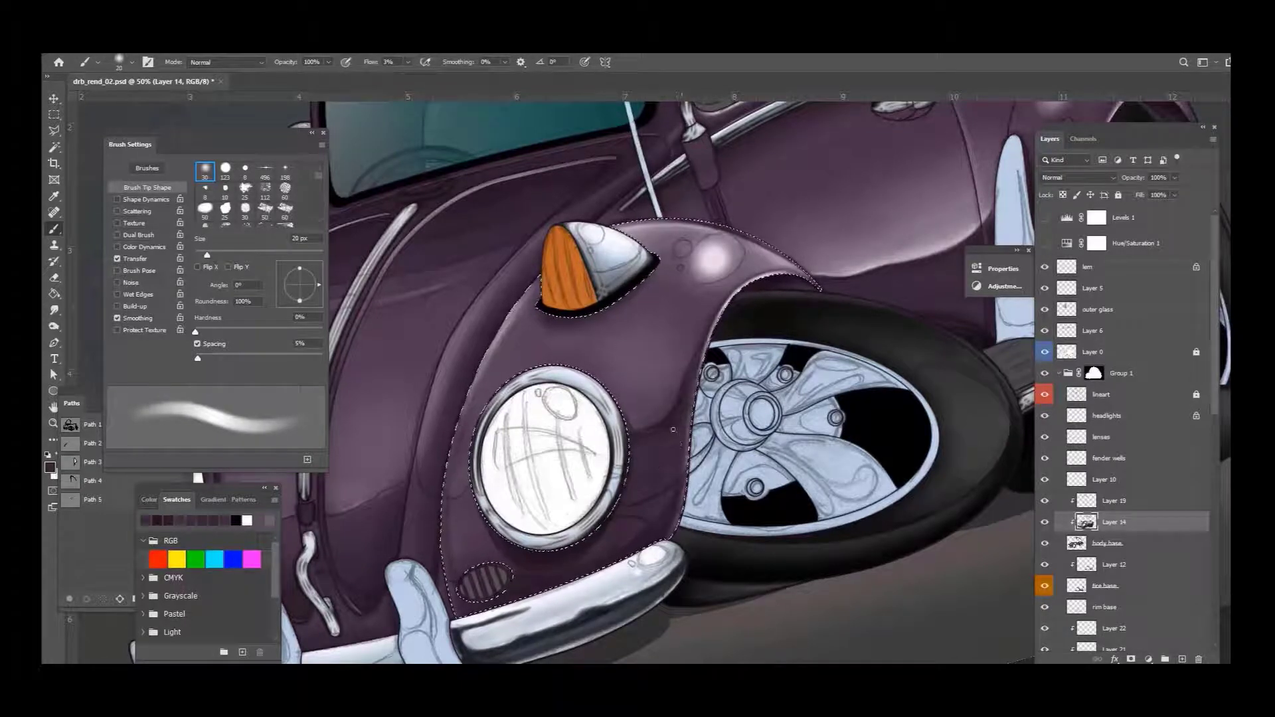
key("bracketright")
key("bracketright")
key("bracketright")
mouse_move(673, 429)
left_mouse_down()
mouse_move(631, 496)
mouse_move(687, 372)
left_mouse_up()
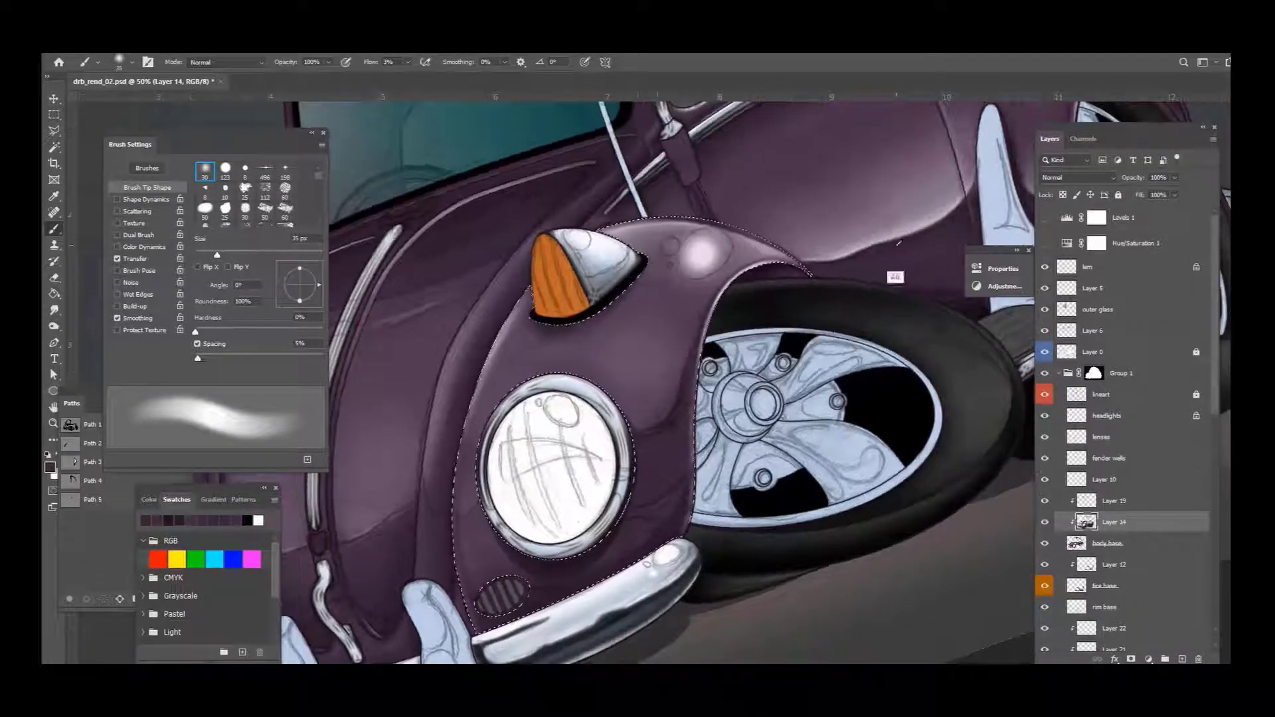
Step: Darken the fender's lower area between the headlight and bumper on Layer 14 with a soft brush around 45 px
key("bracketleft")
key("bracketleft")
key("bracketleft")
key("bracketleft")
key("bracketright")
key("bracketright")
key("bracketright")
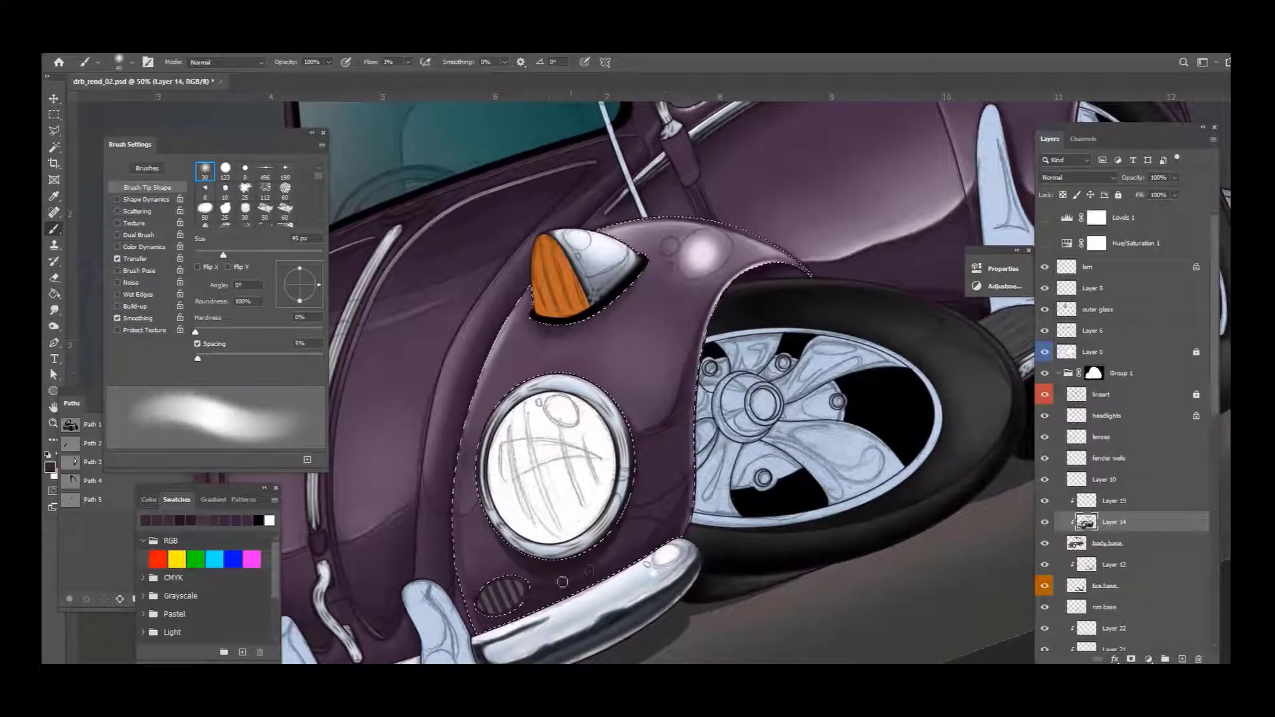
key("bracketright")
key("bracketright")
key("bracketright")
Step: Refine the dark tones along the fender strip on the hood side of the headlight with smaller soft brushes
key("bracketleft")
key("bracketleft")
key("bracketleft")
key("bracketleft")
key("bracketleft")
key("bracketleft")
key("bracketleft")
key("bracketleft")
key("bracketleft")
key("bracketleft")
key("bracketleft")
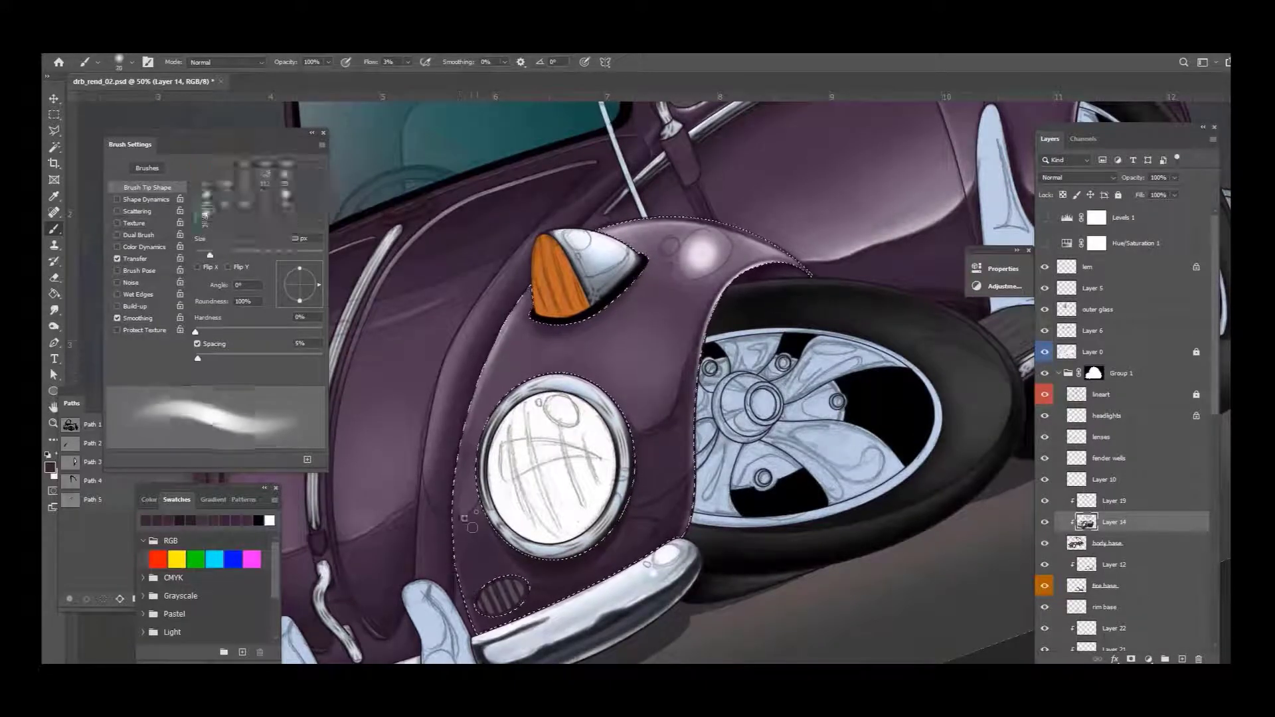
Step: Sample a light tone and brush a soft reflection onto the fender between headlight and wheel arch, using a 100 px brush
left_click(654, 431, "alt")
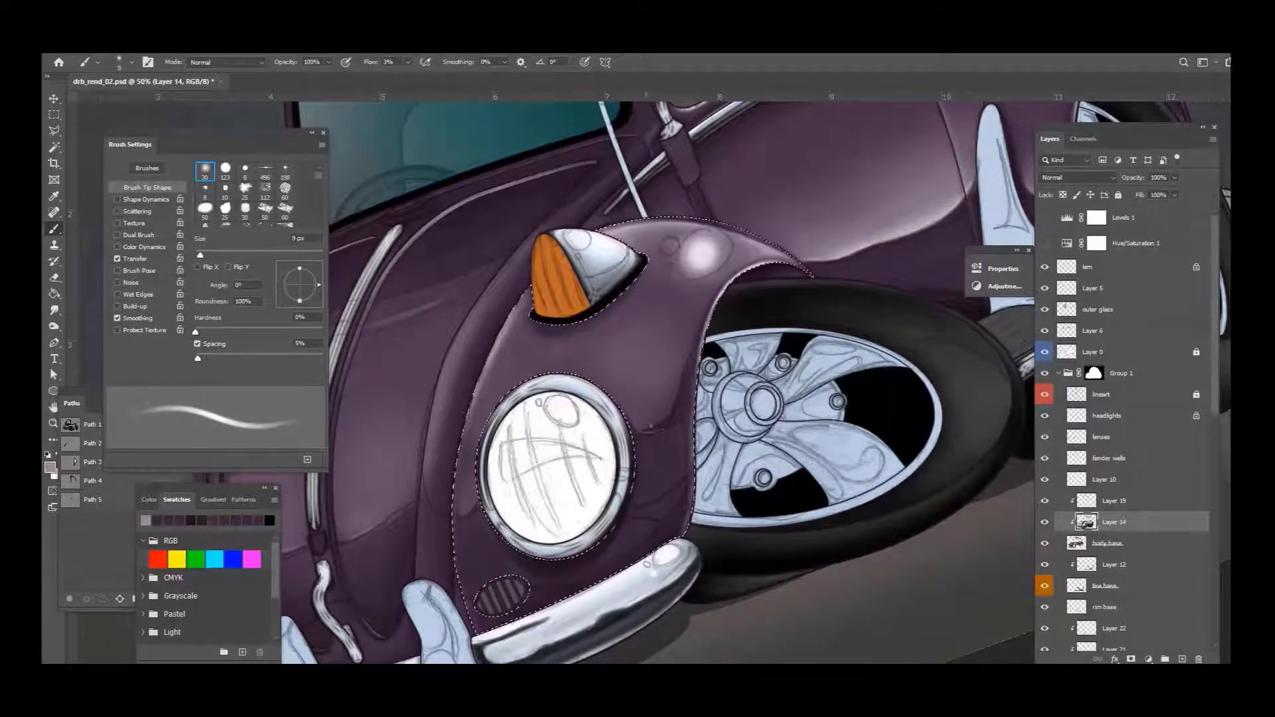
key("bracketright")
key("bracketright")
key("bracketright")
key("bracketright")
key("bracketright")
key("bracketright")
key("bracketright")
key("bracketright")
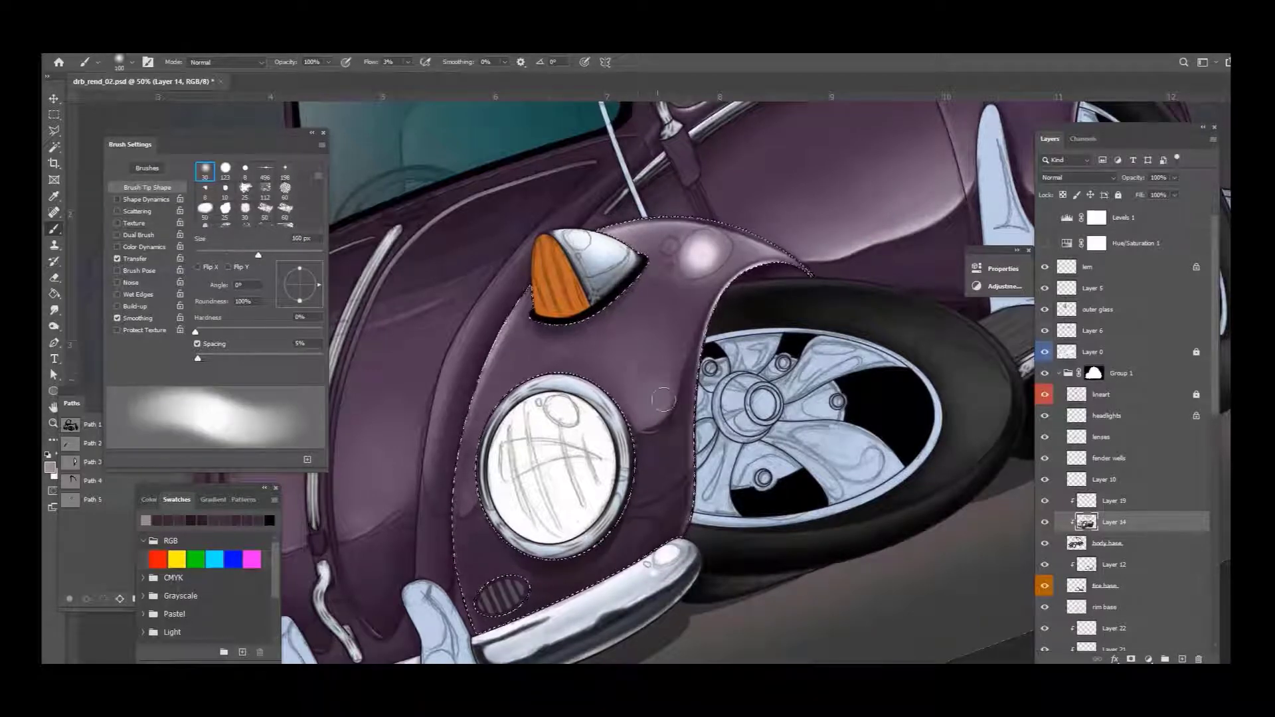
mouse_move(652, 416)
left_mouse_down()
mouse_move(673, 400)
mouse_move(654, 412)
mouse_move(665, 385)
left_mouse_up()
Step: Blend the fender reflection's edge with sampled purple body tones, reducing the soft brush from 80 px to 35 px
key("bracketleft")
key("bracketleft")
key("bracketleft")
left_click(654, 411, "alt")
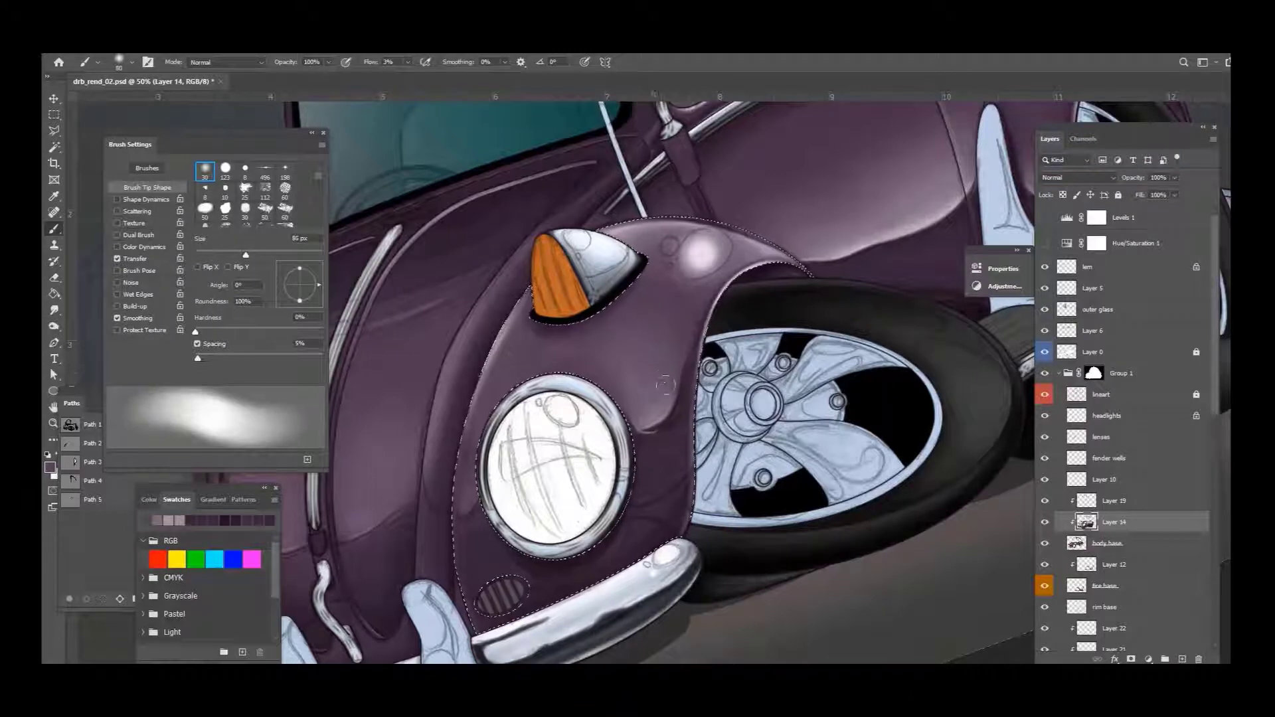
left_click(643, 383, "alt")
key("bracketleft")
key("bracketleft")
key("bracketleft")
key("bracketleft")
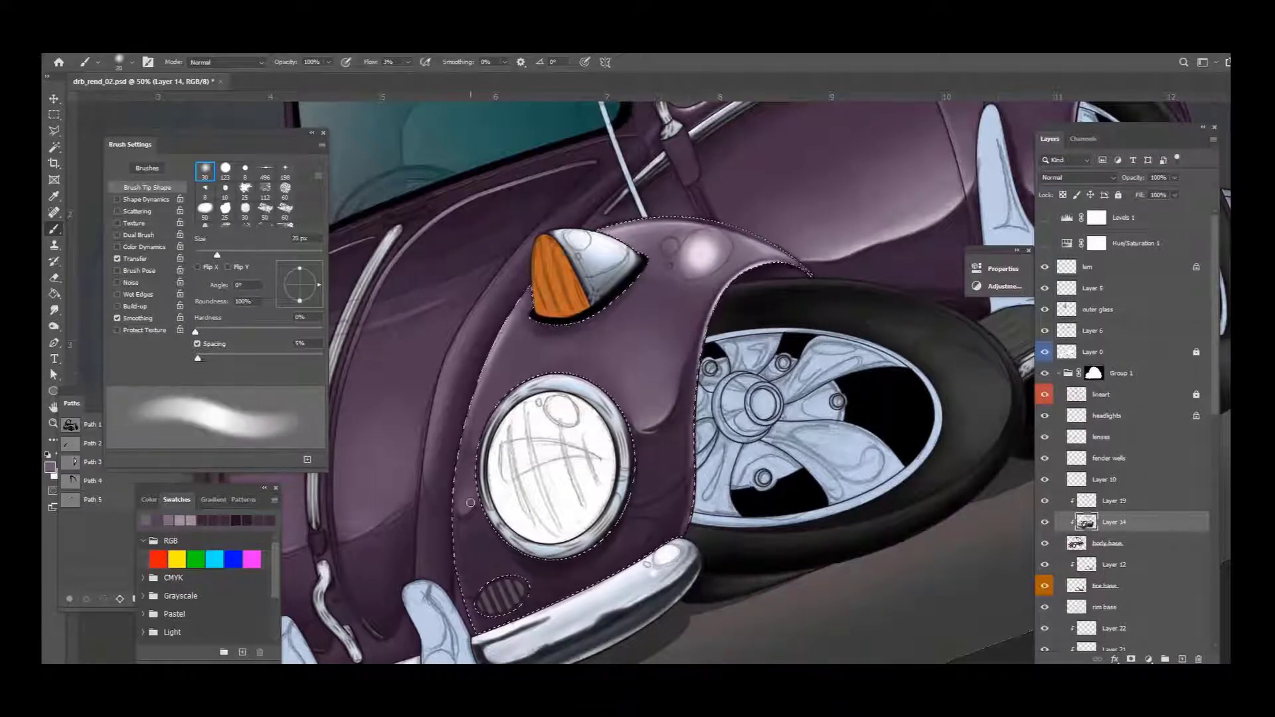
Step: Paint a small light reflection on the fender's hood side of the headlight with sampled tones, refining down to 10 px
left_click(472, 506, "alt")
left_click(473, 431, "alt")
key("bracketleft")
key("bracketleft")
key("bracketleft")
key("bracketleft")
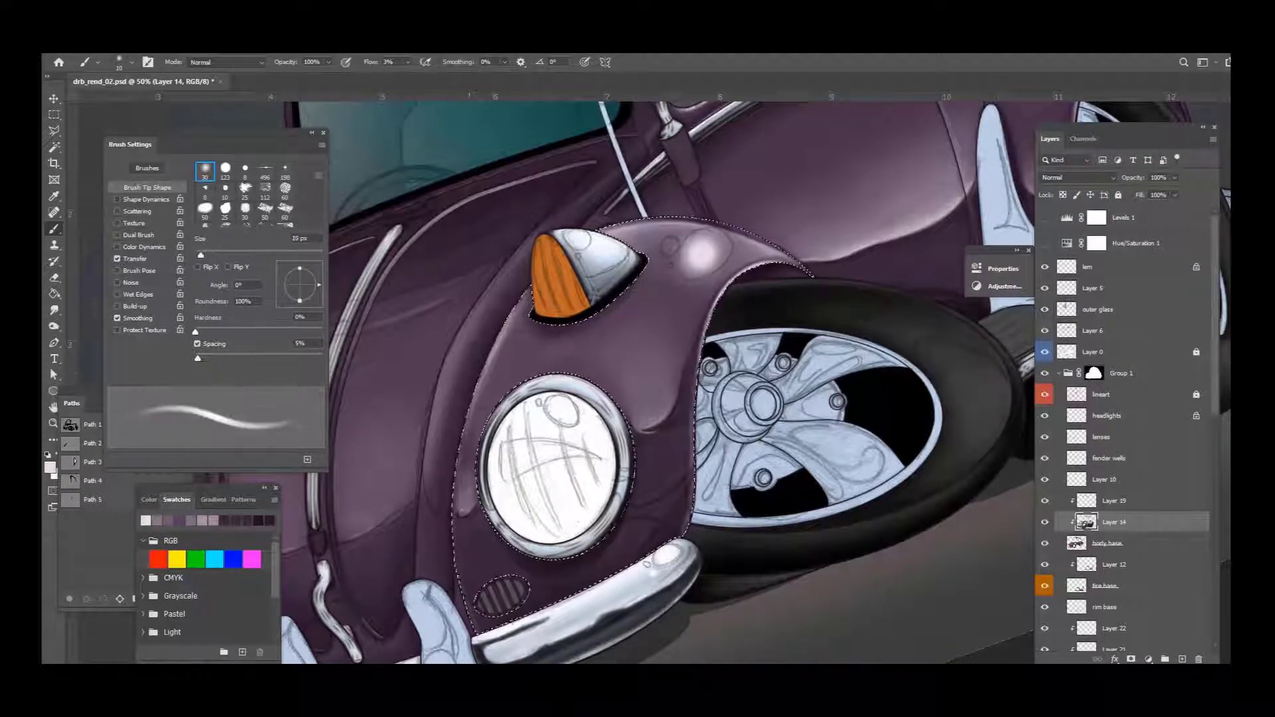
Step: Brush soft reflected light along the fender's wheel-arch edge with a sampled grey at 35 px, and save the file
key("bracketright")
key("bracketright")
key("bracketright")
key("bracketright")
key("bracketright")
left_click(698, 453, "alt")
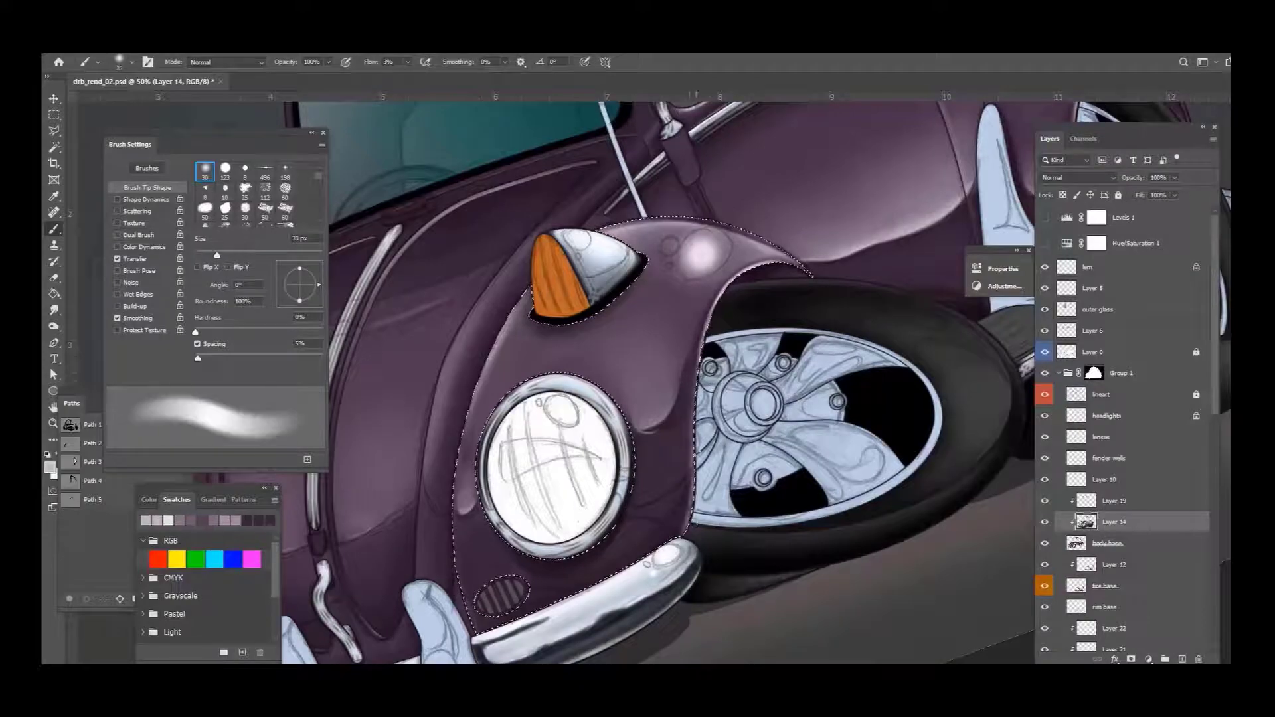
key("ctrl+0")
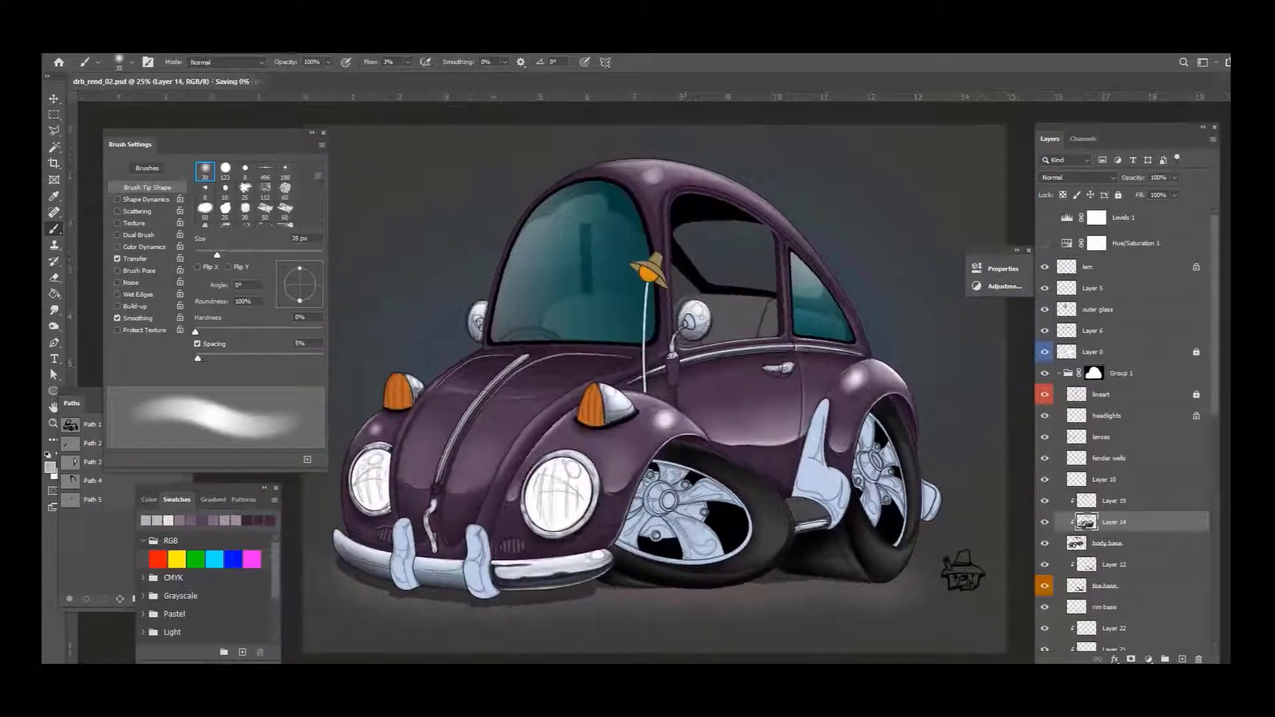
Step: Select the bumper's middle section from the lineart layer and make Layer 21 active for brushing
key("w")
left_click(1101, 394)
key("ctrl+plus")
scroll(1197, 588, "down", 10)
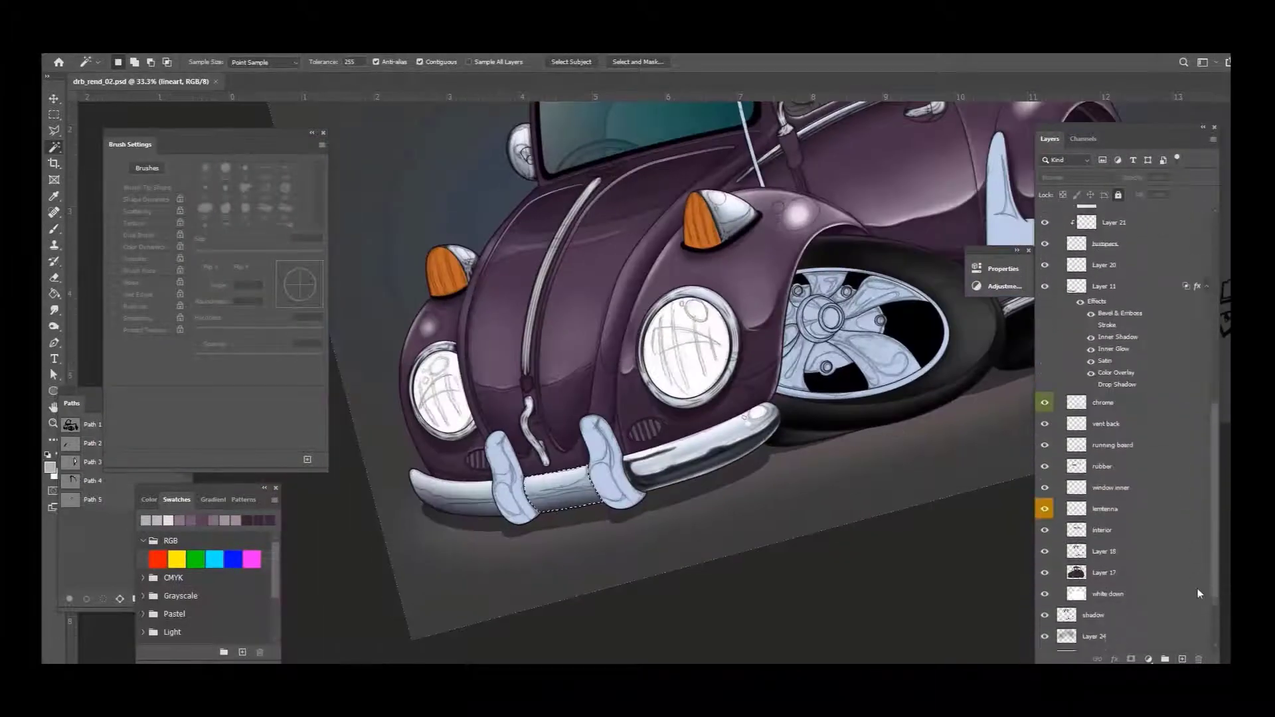
left_click(1114, 215)
scroll(1122, 299, "up", 3)
key("b")
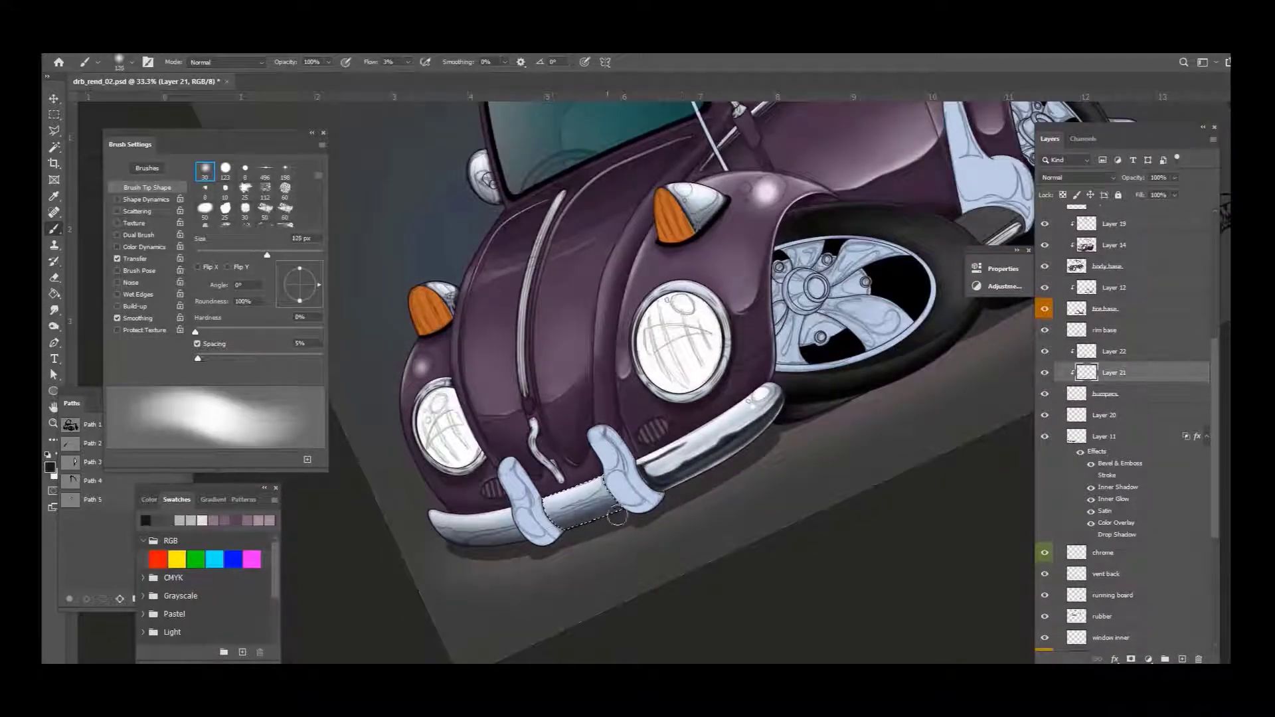
Step: Paint the dark reflection band across the bumper's middle section on Layer 21, refining with soft brushes from 15 px to 9 px
key("ctrl+plus")
key("bracketleft")
key("bracketleft")
key("bracketleft")
key("bracketleft")
key("bracketleft")
key("bracketleft")
key("bracketleft")
key("bracketleft")
key("bracketleft")
key("bracketleft")
key("bracketleft")
key("bracketleft")
key("bracketleft")
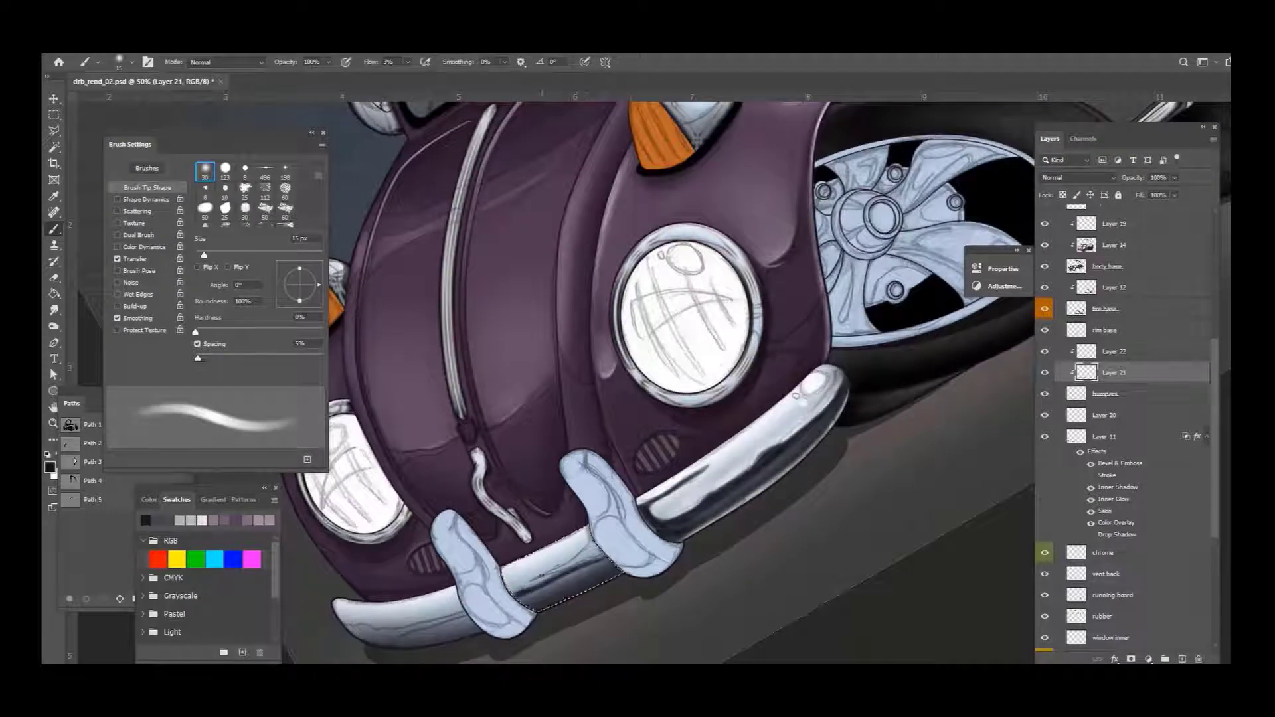
key("bracketleft")
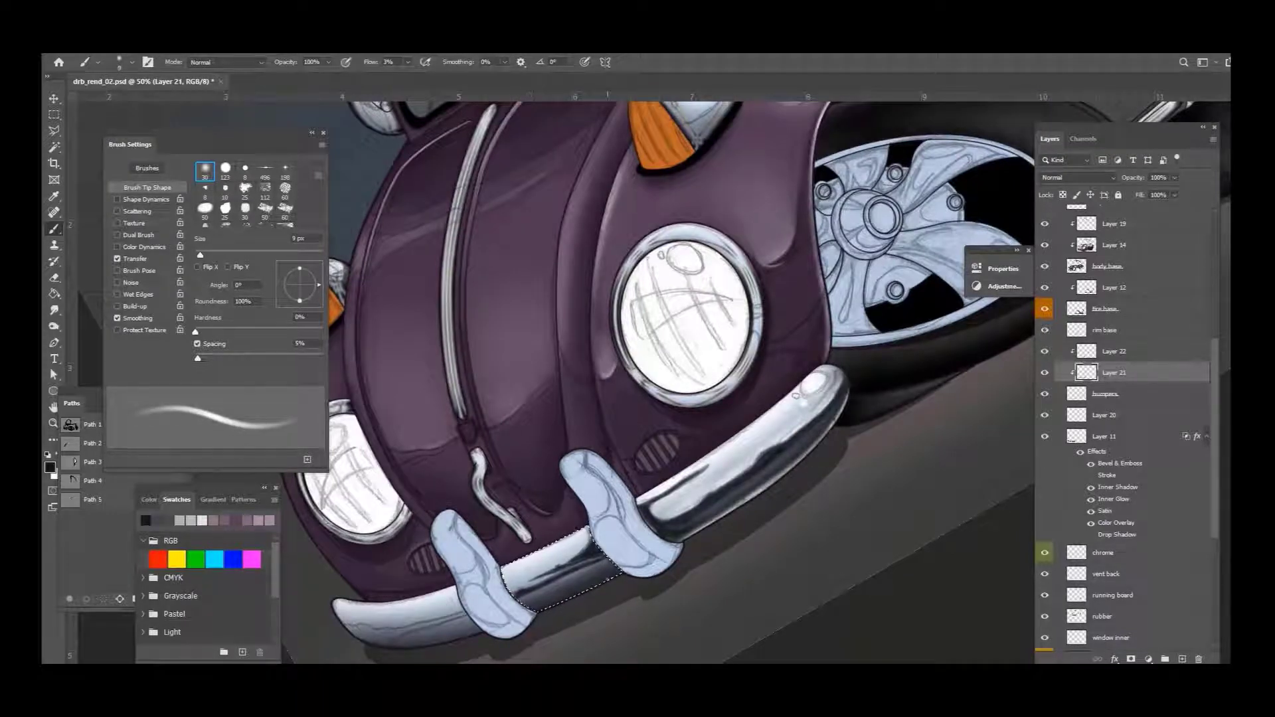
Step: Add soft white highlights to the bumper's middle section on Layer 22 with brushes up to 30 px
key("alt+bracketright")
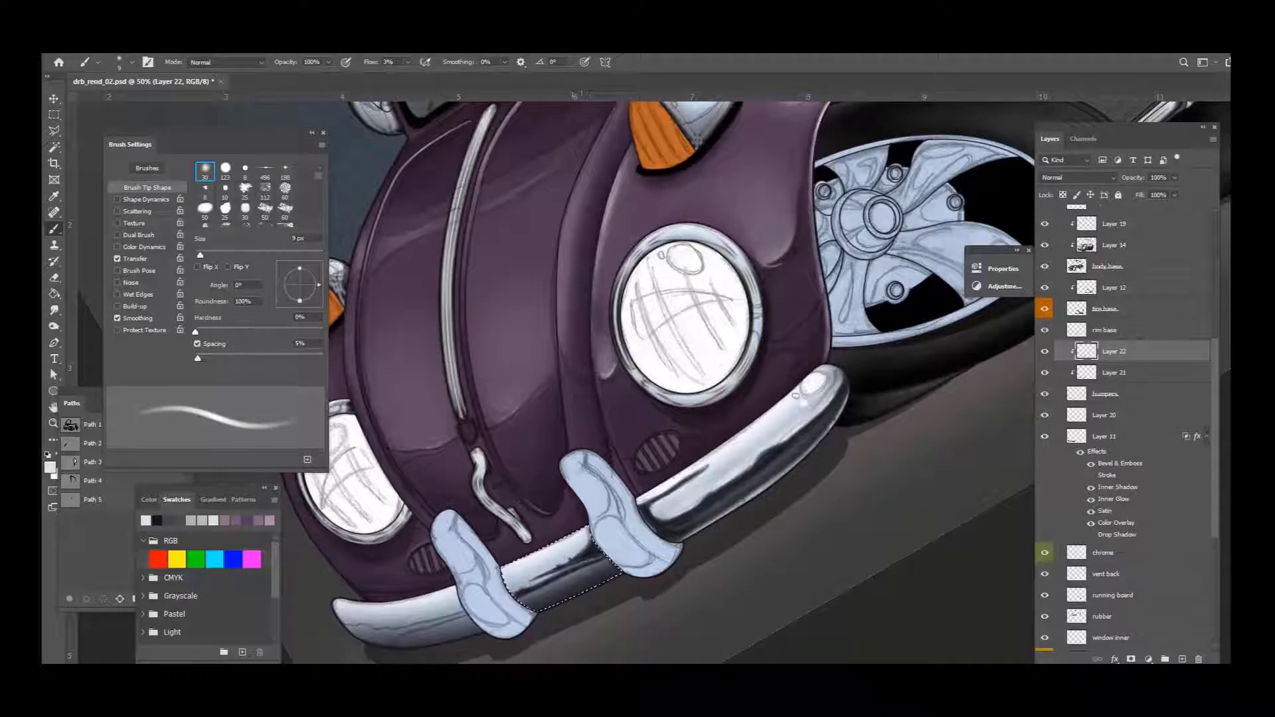
key("bracketright")
key("bracketright")
key("bracketright")
key("bracketright")
key("bracketright")
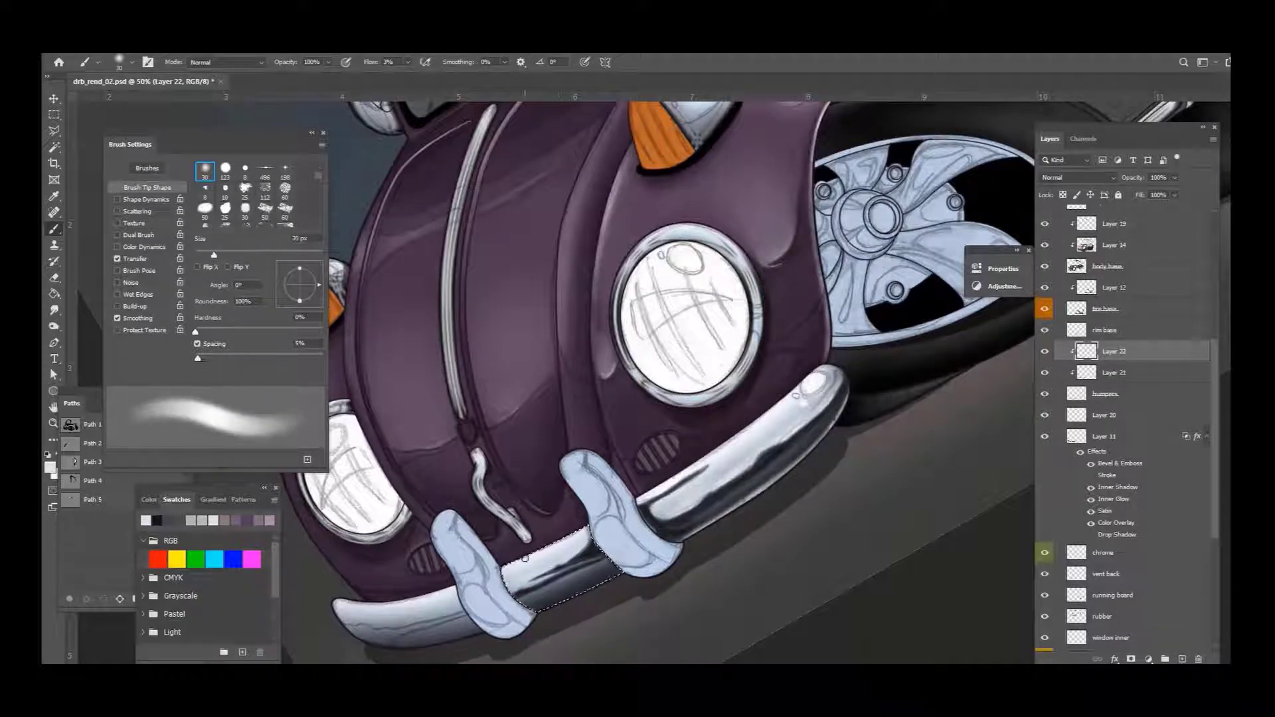
left_click_drag(761, 596, 847, 511)
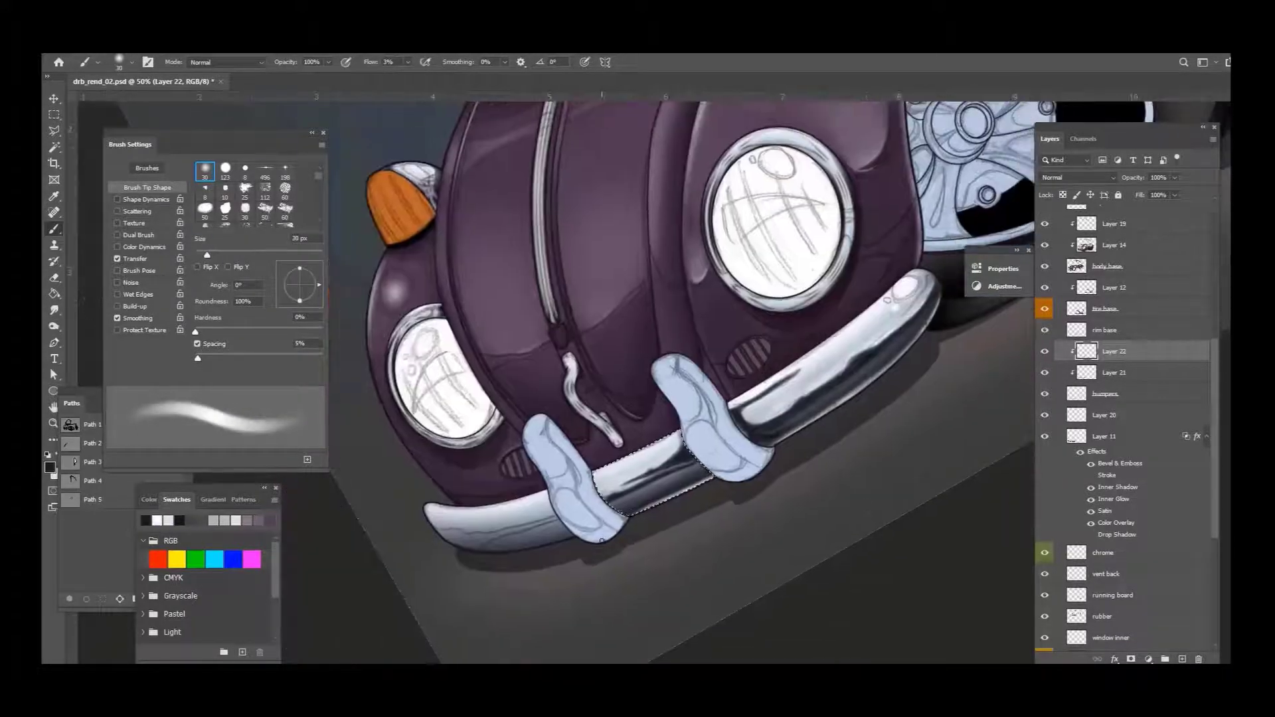
Step: Select the bumper's far end section and lay in soft dark shading on Layer 21, starting with an 80 px brush
key("shift+alt+bracketright")
key("w")
left_click(615, 568, "ctrl")
key("b")
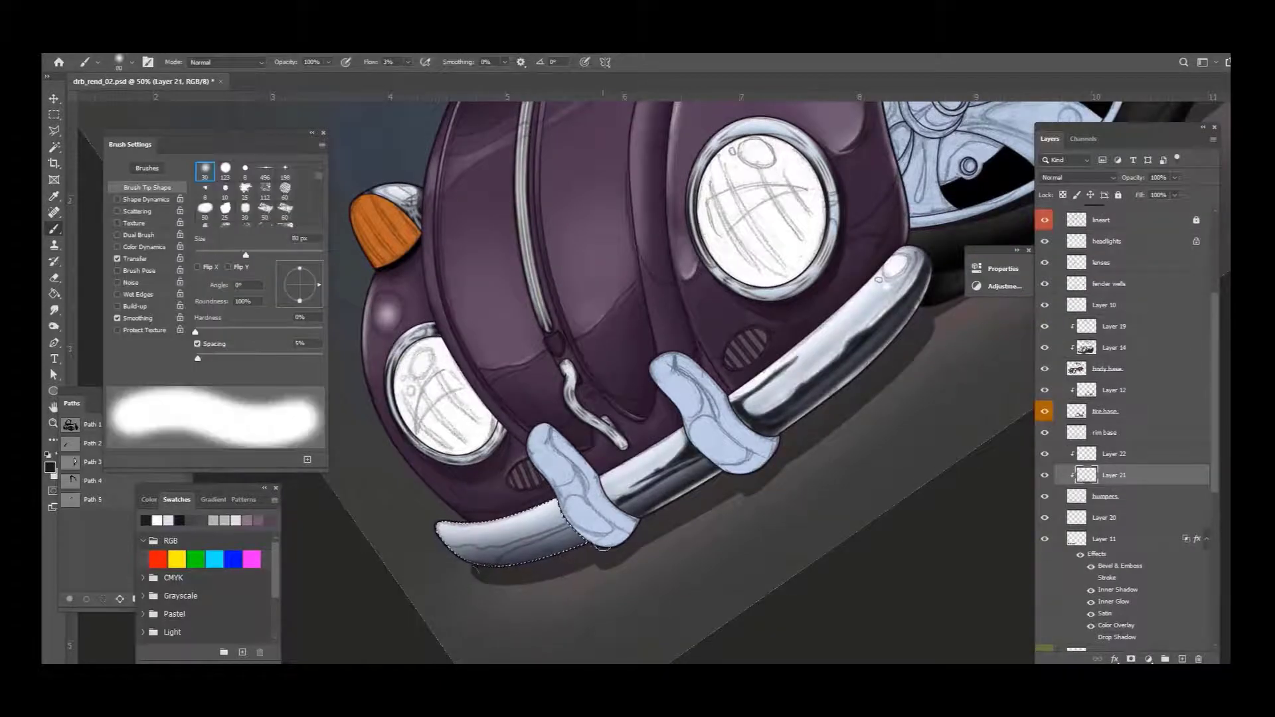
left_click_drag(506, 552, 511, 591)
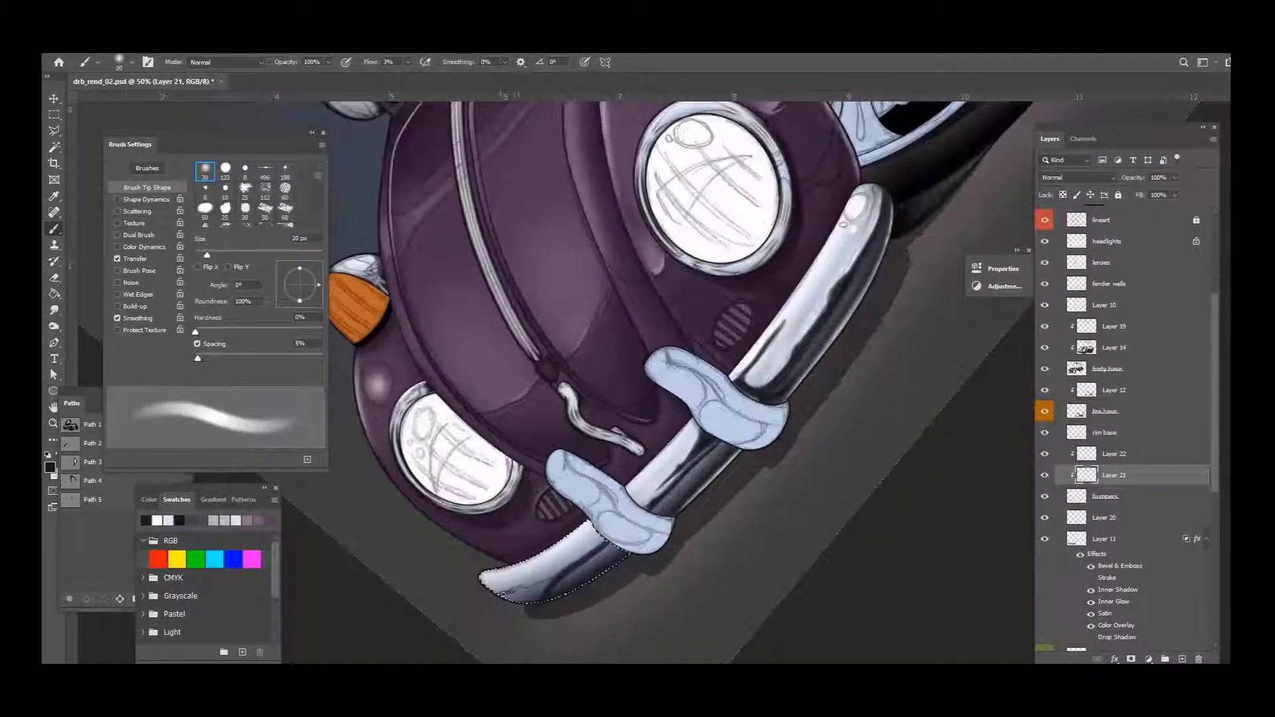
Step: Sharpen the dark reflection band on the bumper's far end with a soft brush reduced to 8 px
key("bracketleft")
key("bracketleft")
key("bracketleft")
key("bracketleft")
key("bracketleft")
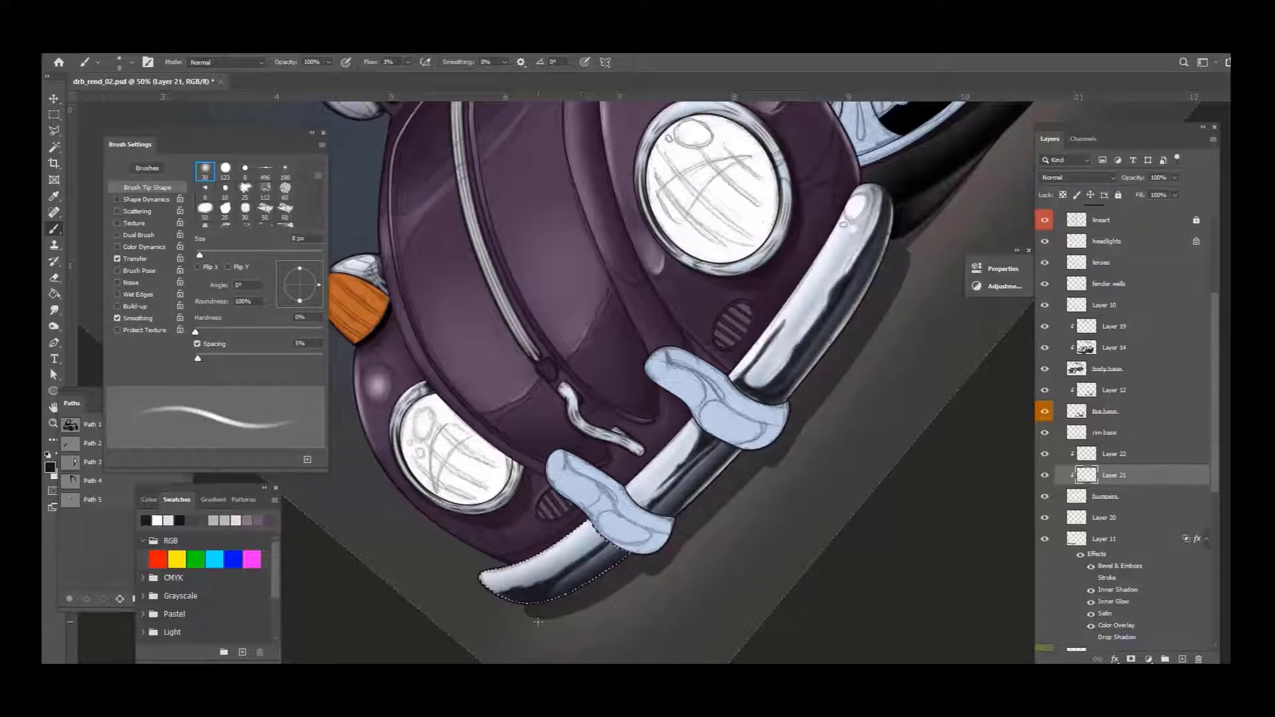
Step: Brush soft white reflected light along the far bumper end's lower edge on Layer 21, using 40 px down to 30 px
key("x")
key("bracketright")
key("bracketright")
key("bracketright")
key("bracketright")
key("bracketright")
key("bracketright")
key("bracketright")
key("bracketright")
key("bracketright")
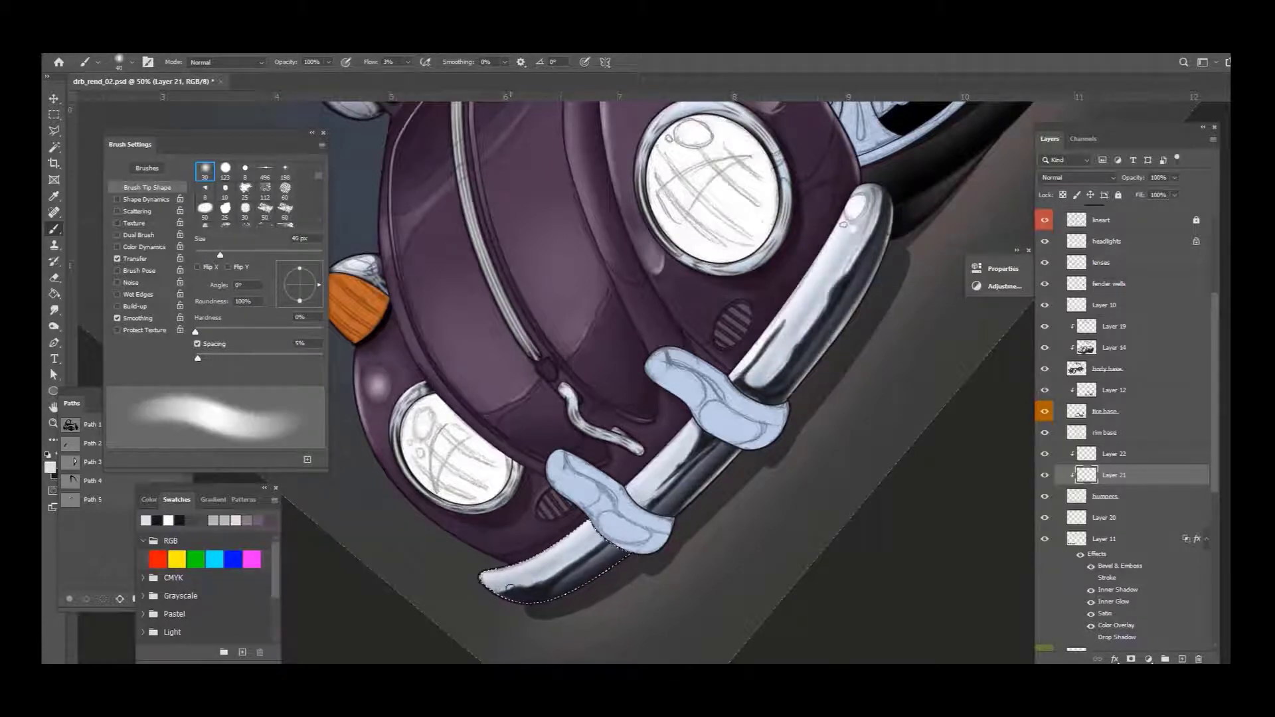
key("bracketleft")
key("bracketleft")
key("bracketleft")
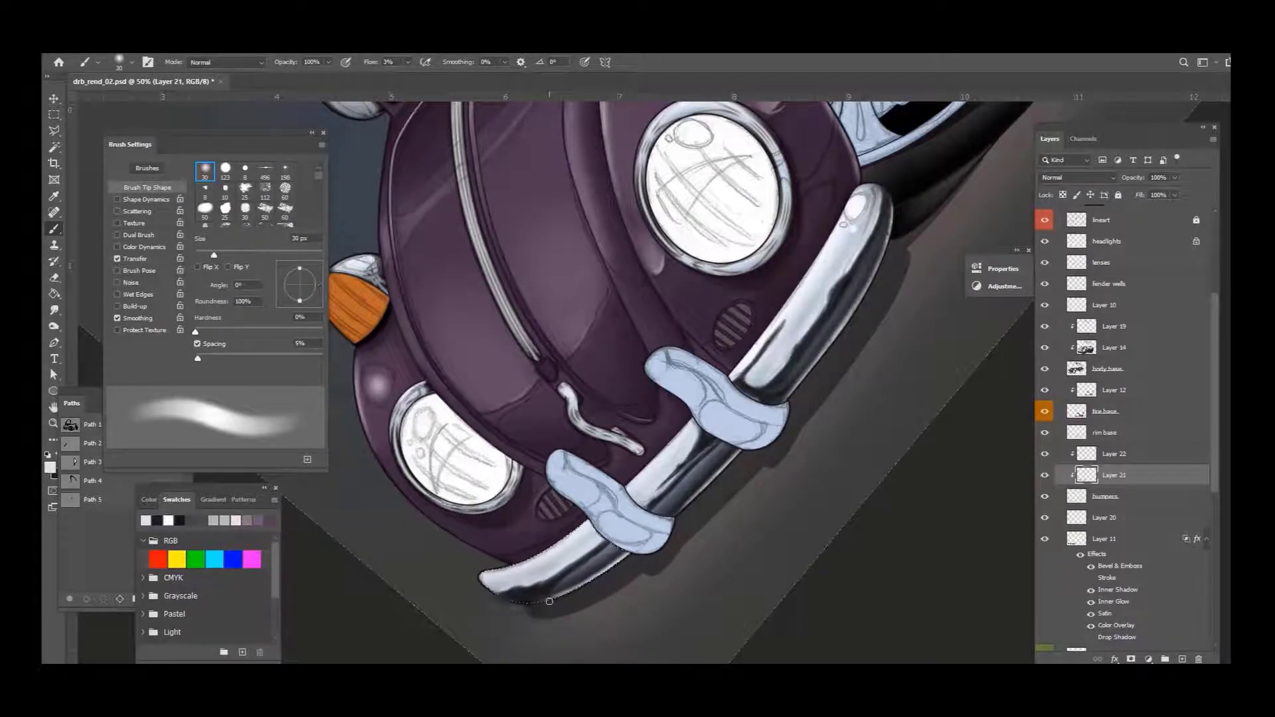
left_click_drag(546, 602, 487, 489)
key("ctrl+0")
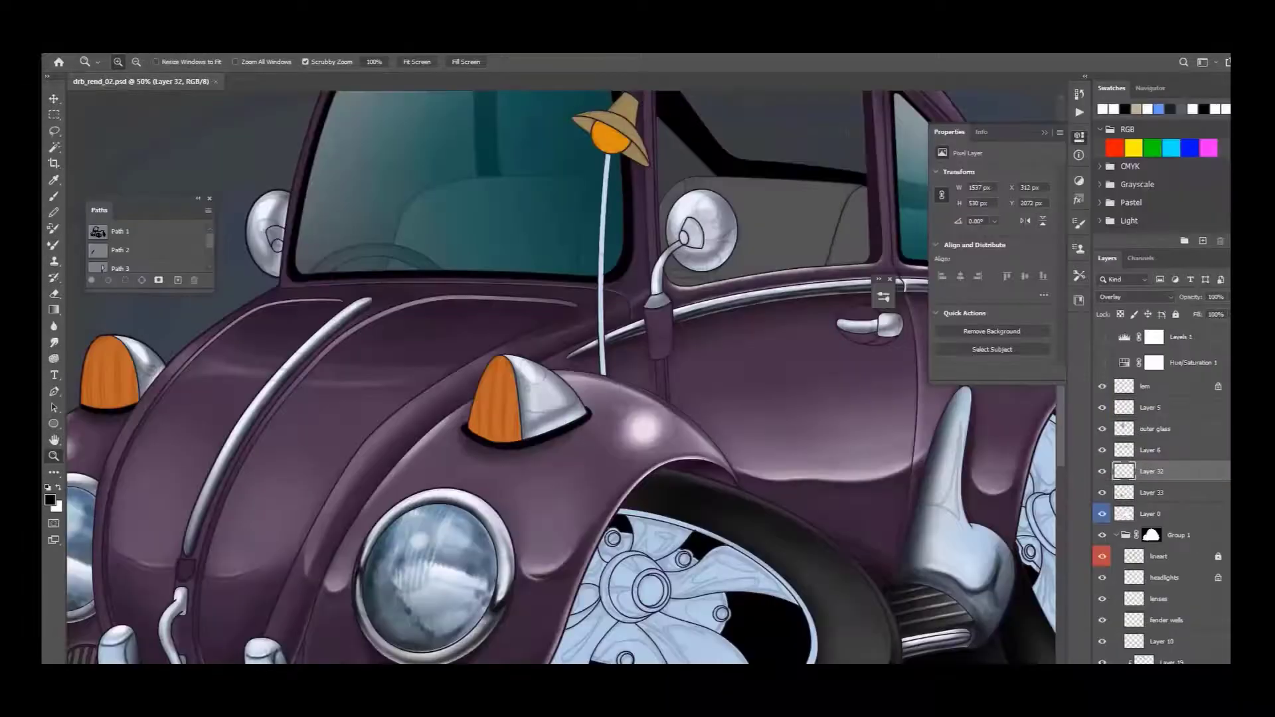
Step: Select the near turn signal's chrome housing and shade its lower part dark on Layer 26 with a gradient and soft brush
left_click(1136, 561)
key("g")
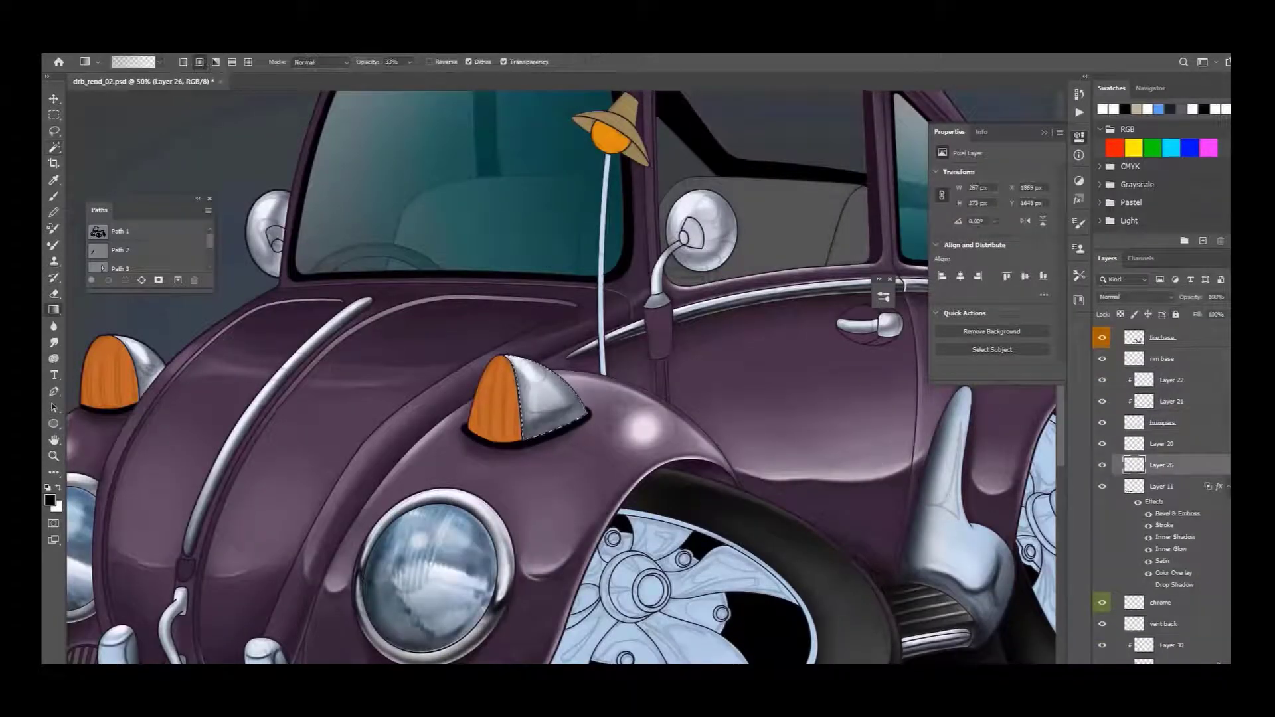
key("b")
key("ctrl+minus")
key("ctrl+plus")
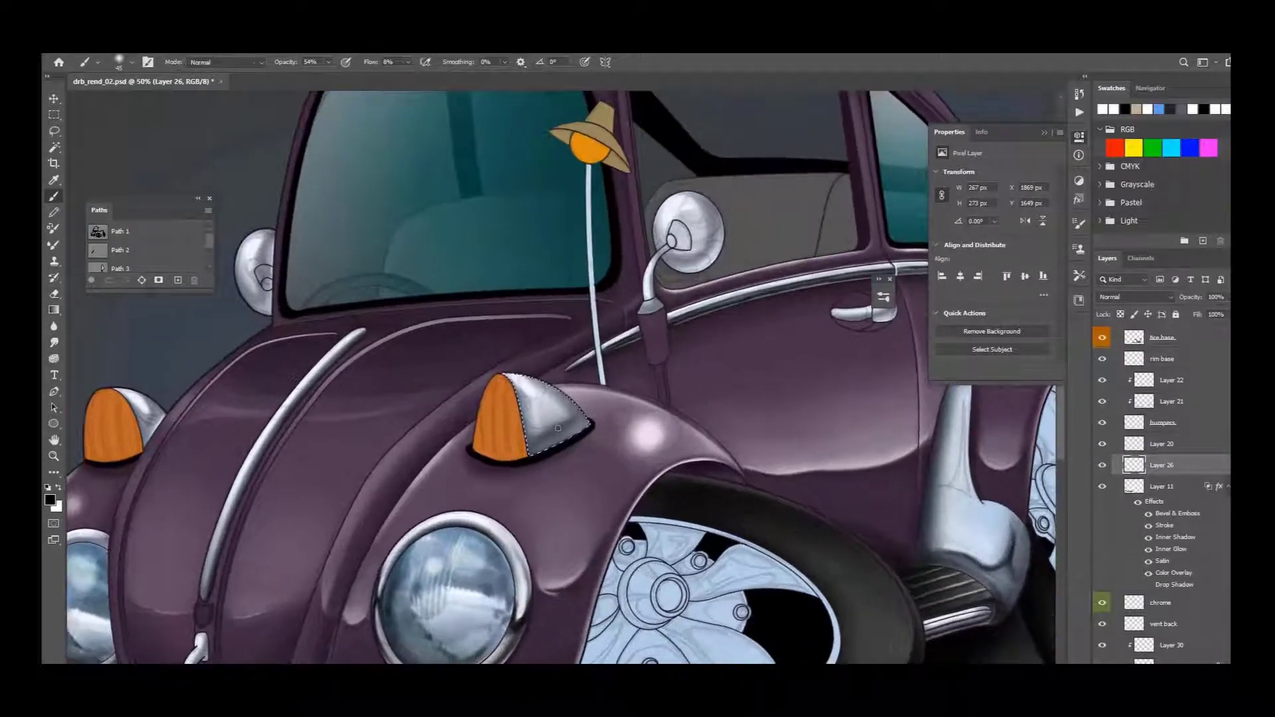
key("ctrl+plus")
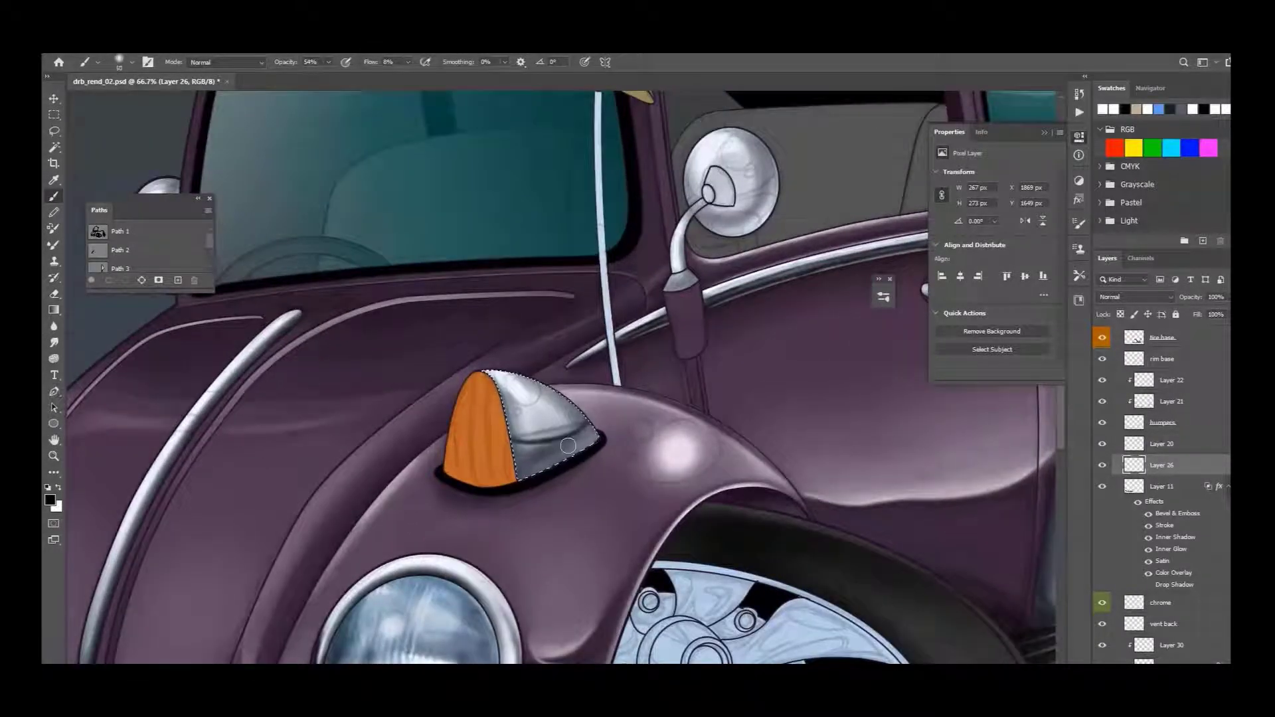
left_click_drag(565, 452, 539, 452)
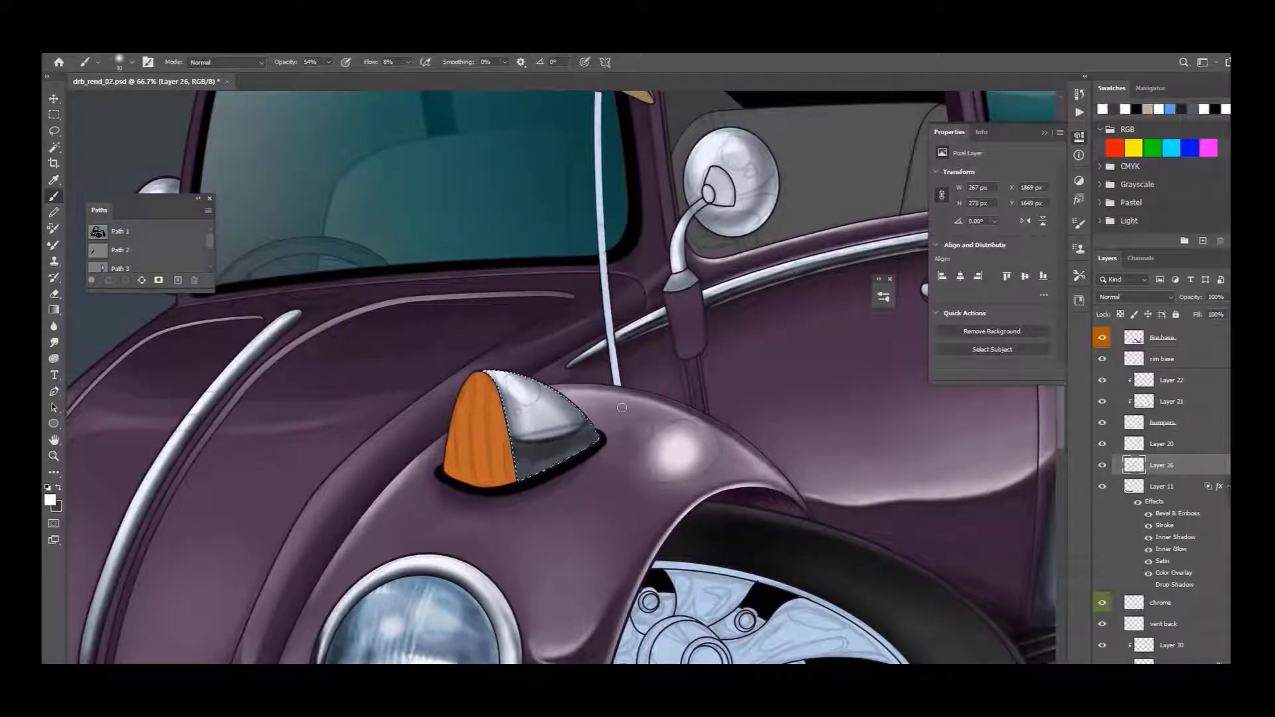
Step: Brush white and sampled pale-blue highlights onto the upper part of the near turn signal's chrome housing
left_click_drag(577, 423, 528, 425)
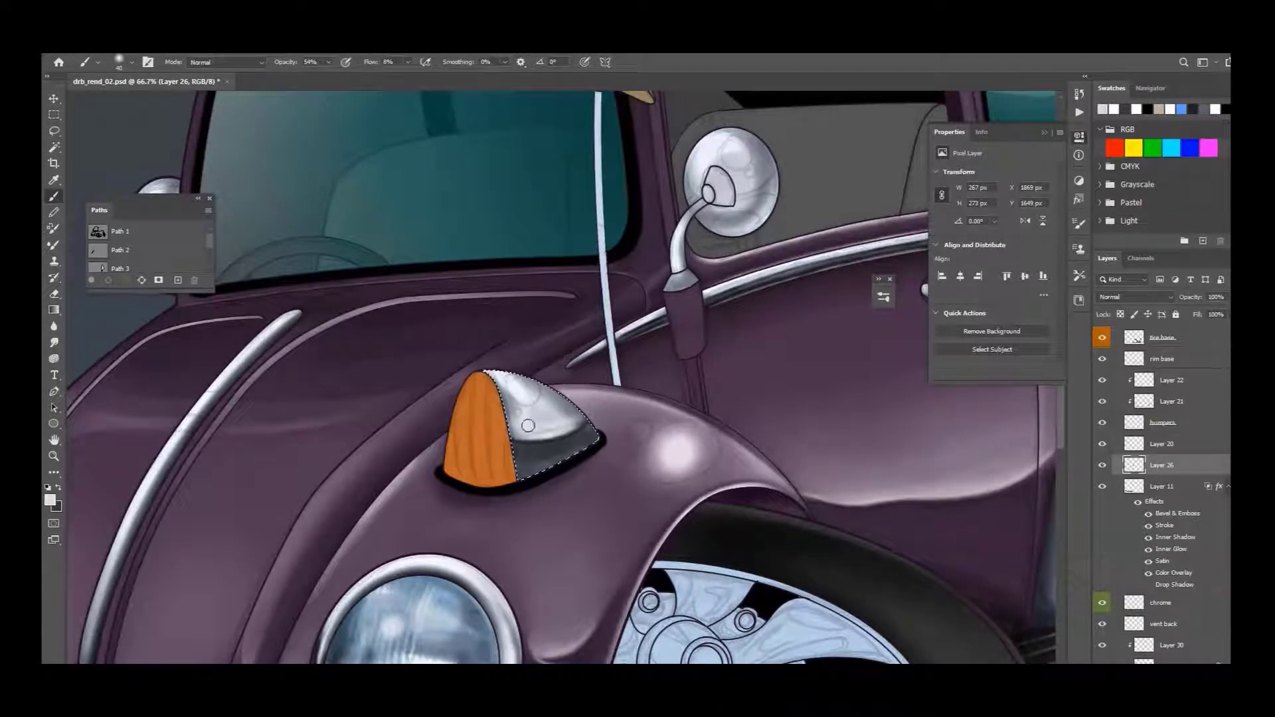
left_click(706, 593, "alt")
left_click(546, 400)
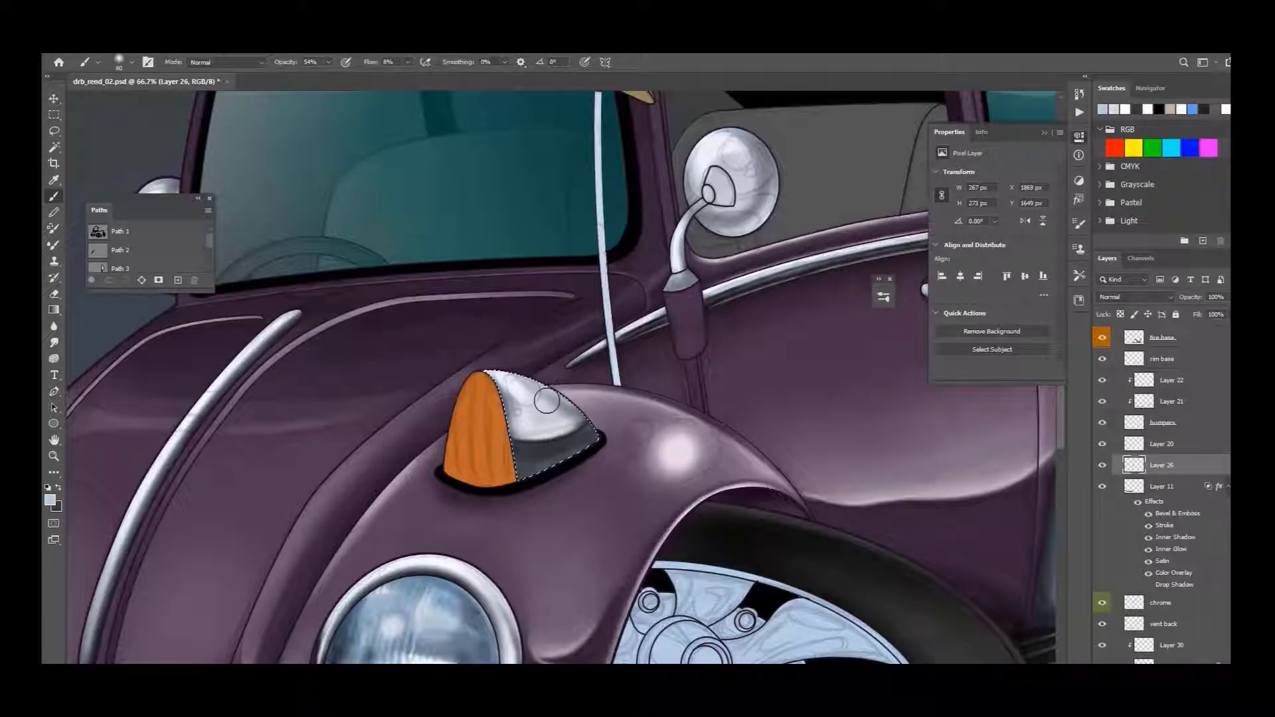
left_click(510, 383, "alt")
left_click(508, 381)
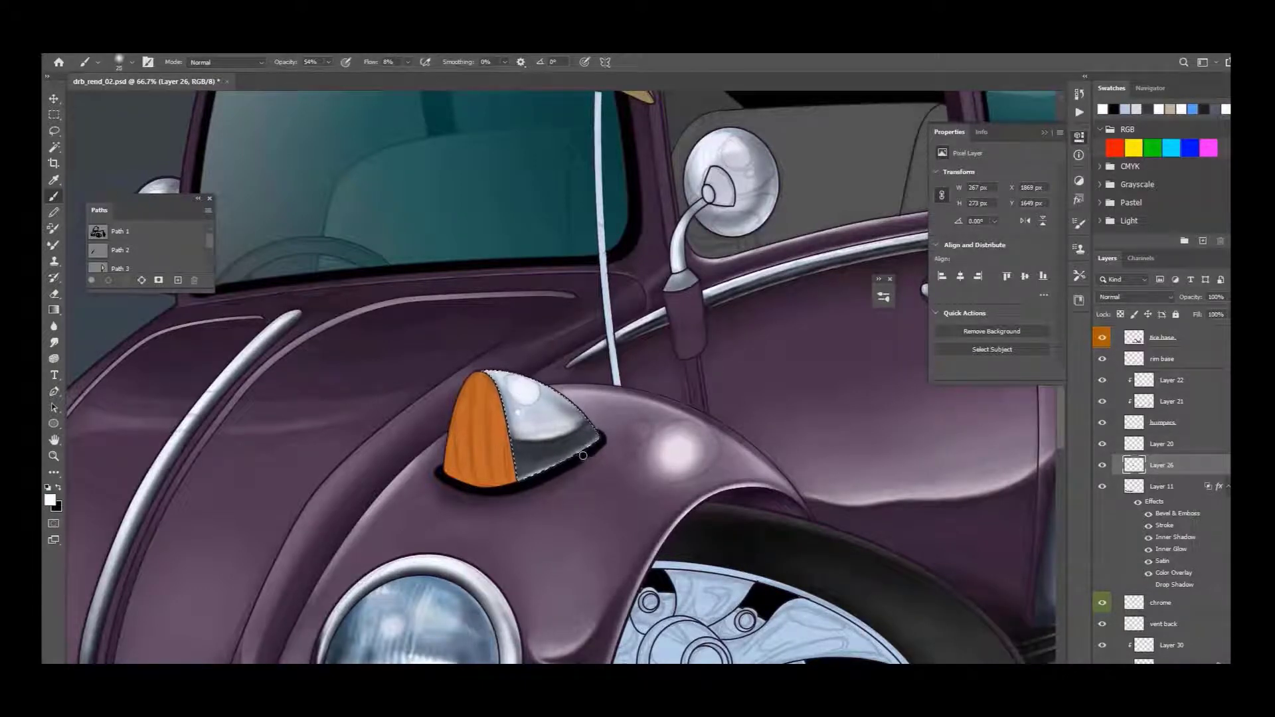
Step: Select the far turn signal's chrome housing and add dark gradient and soft brush shading on Layer 26
key("ctrl+minus")
key("ctrl+minus")
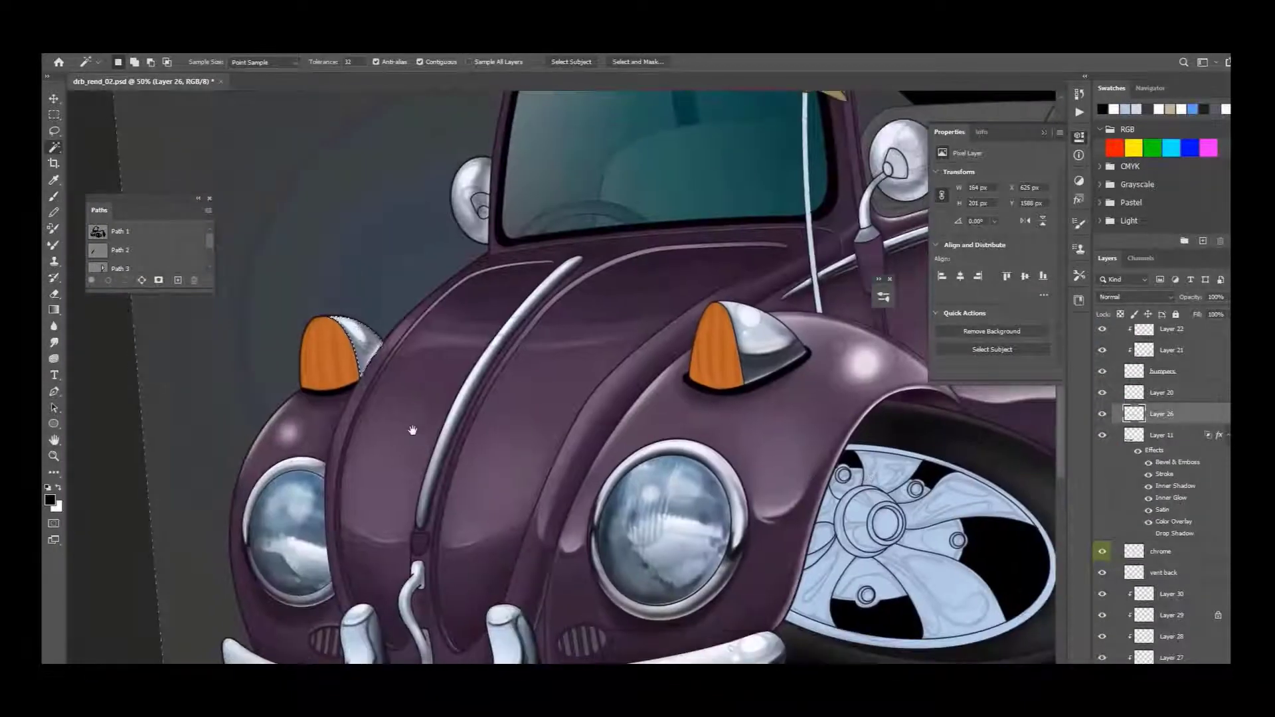
key("b")
key("ctrl+plus")
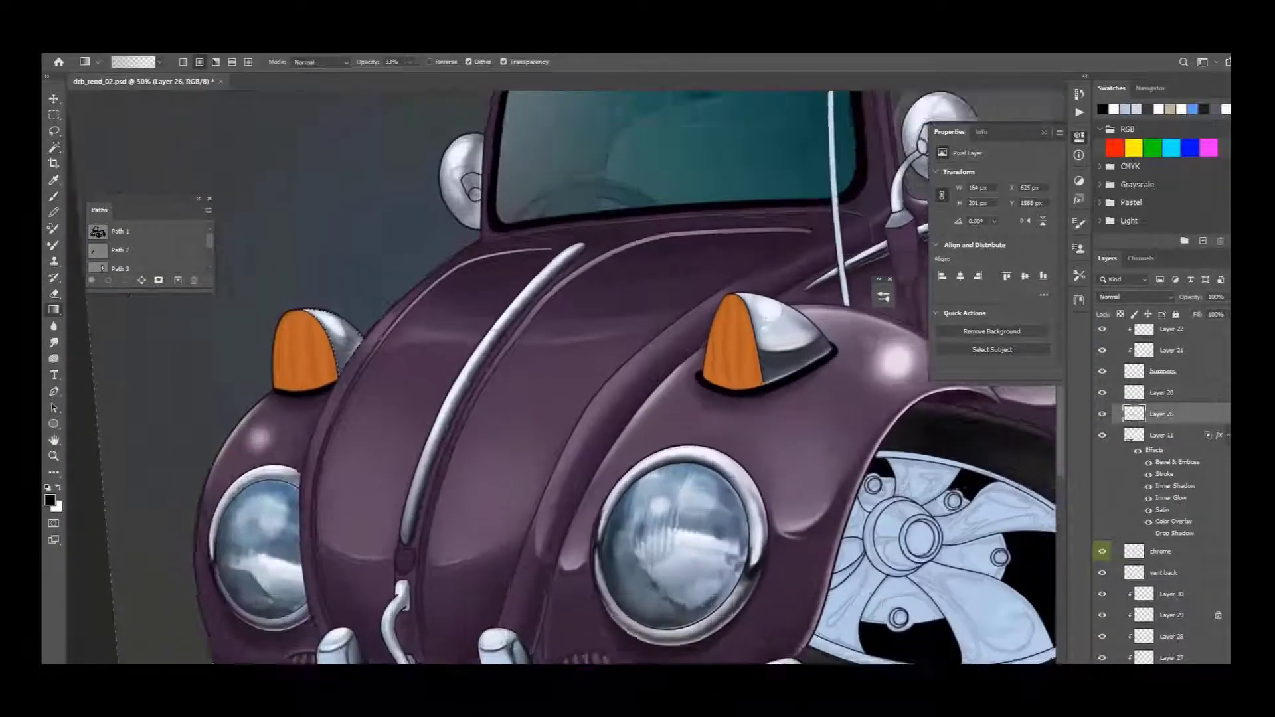
mouse_move(282, 352)
left_mouse_down()
mouse_move(312, 312)
mouse_move(310, 328)
mouse_move(326, 313)
mouse_move(301, 342)
mouse_move(331, 318)
mouse_move(294, 332)
mouse_move(273, 287)
mouse_move(282, 275)
mouse_move(292, 300)
mouse_move(277, 304)
mouse_move(302, 307)
mouse_move(283, 332)
left_mouse_up()
Step: Brush soft white highlights onto the far turn signal's chrome housing with a larger brush
key("x")
key("bracketright")
key("bracketright")
key("bracketright")
key("ctrl+minus")
key("ctrl+minus")
key("ctrl+minus")
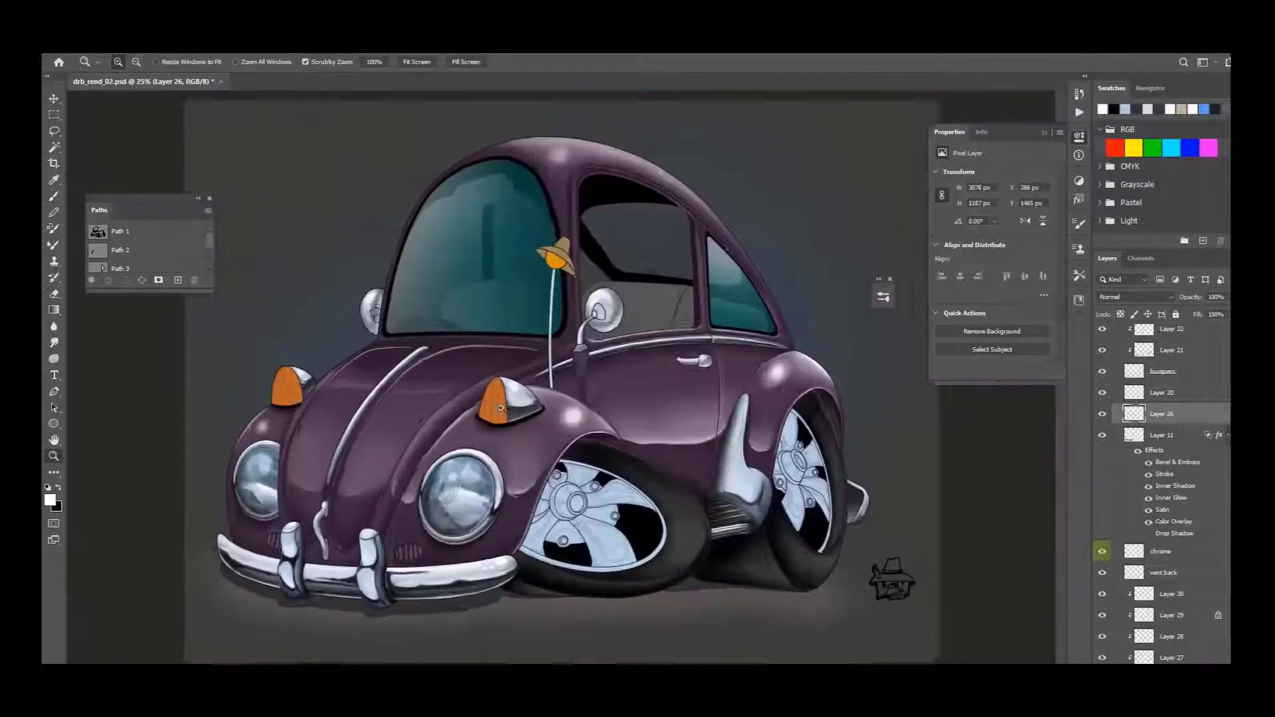
Step: Select the near side mirror's round housing and shade its lower half dark with a soft brush on Layer 20
left_click_drag(480, 393, 587, 420)
key("ctrl+0")
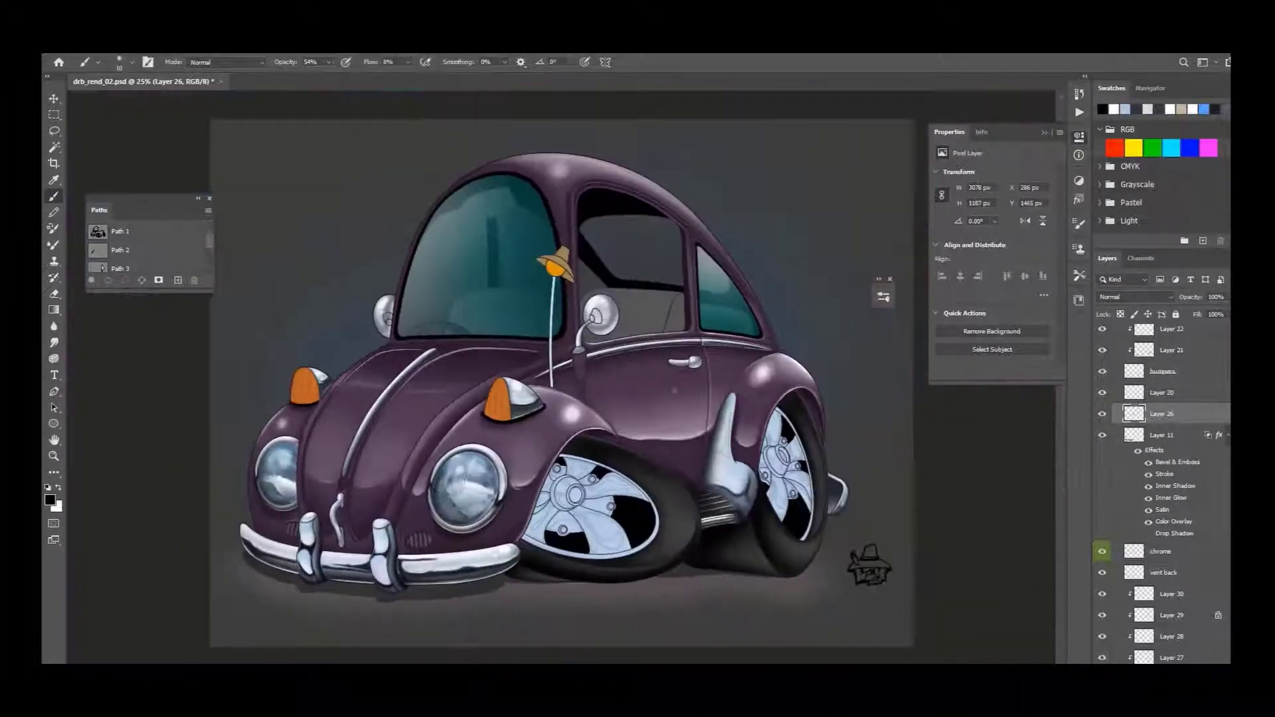
key("w")
left_click_drag(571, 441, 597, 441)
key("b")
mouse_move(591, 309)
left_mouse_down()
mouse_move(598, 358)
mouse_move(593, 312)
mouse_move(609, 252)
mouse_move(615, 348)
left_mouse_up()
left_click(643, 342, "alt")
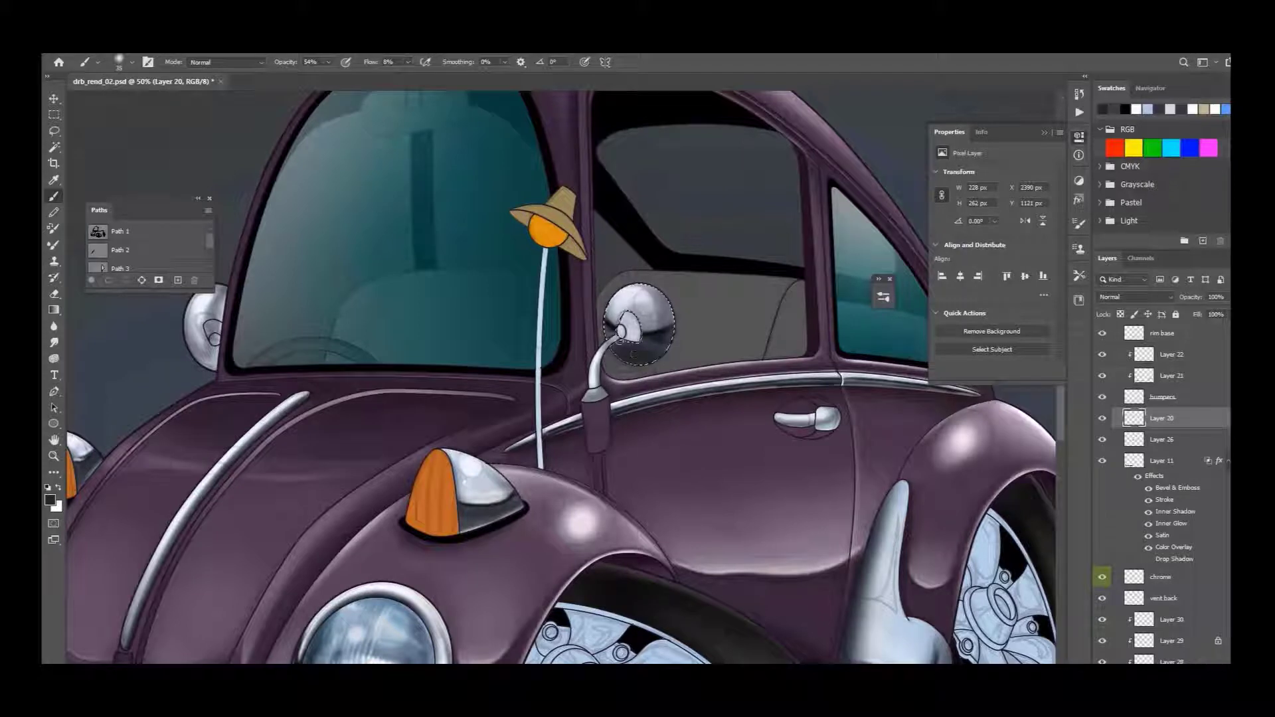
Step: Brush white and sampled pale highlights onto the near side mirror's round housing with a larger brush
key("x")
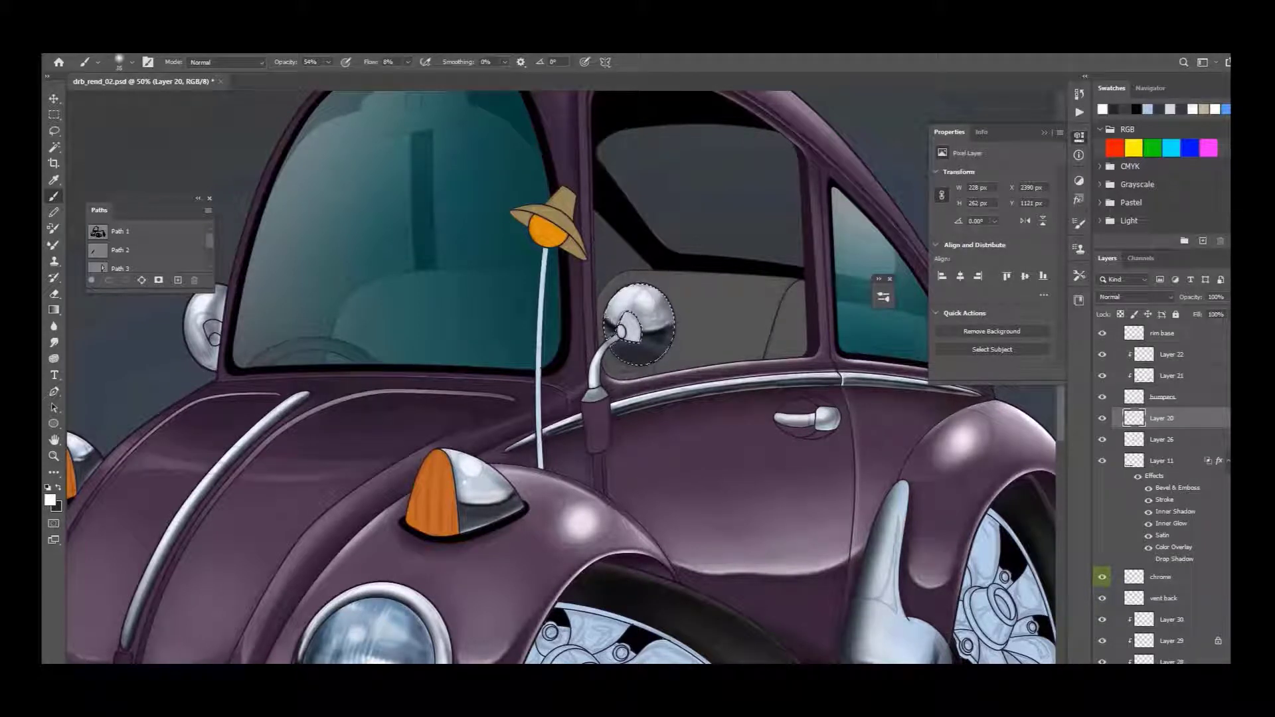
key("bracketright")
left_click(617, 310, "alt")
left_click(669, 319, "alt")
Step: Select the pivot cap on the near side mirror and shade it on Layer 26 with a gradient and soft black and white brushwork
left_click(1162, 439)
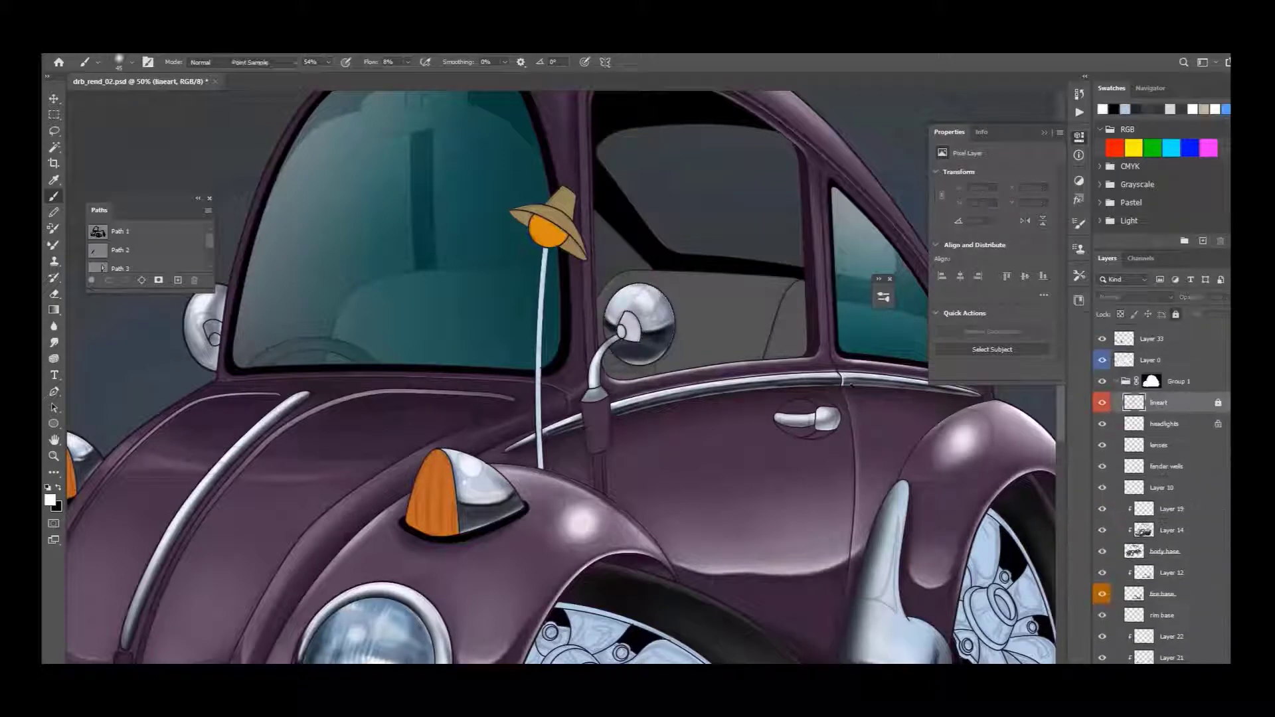
scroll(1162, 465, "down", 1)
key("g")
left_click(1133, 388, "ctrl")
left_click(1125, 109)
key("d")
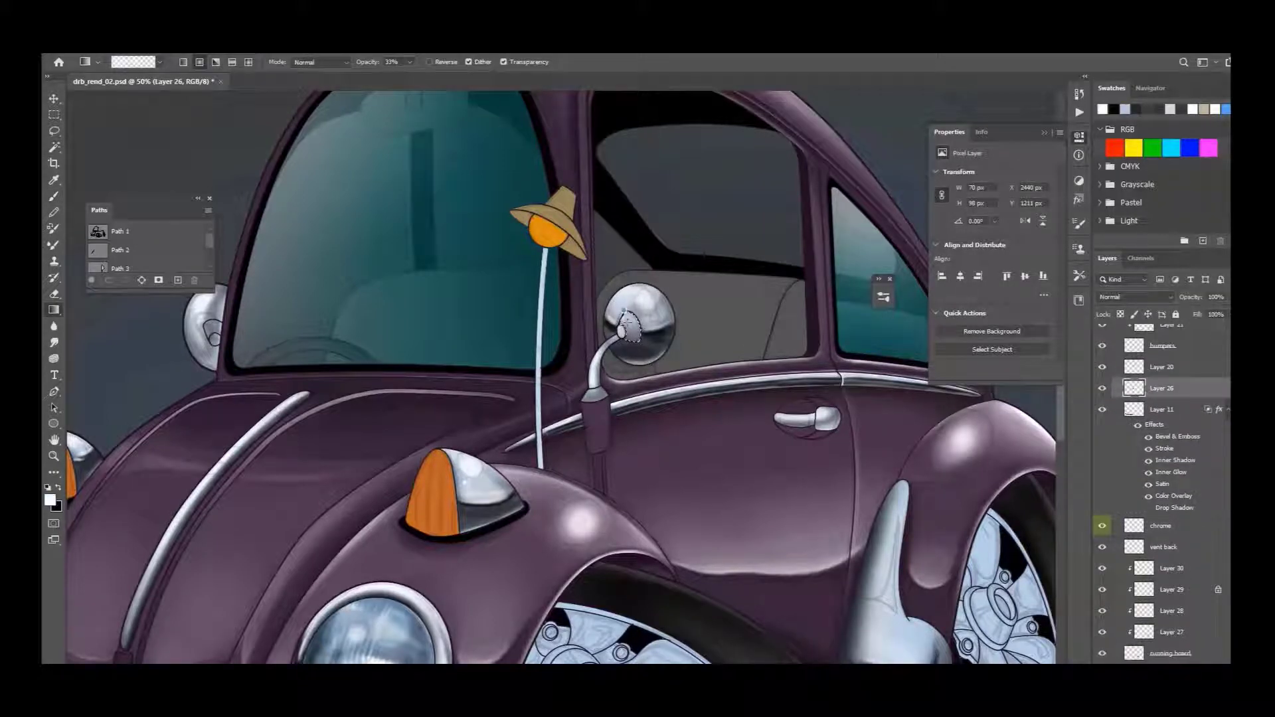
key("b")
key("ctrl+plus")
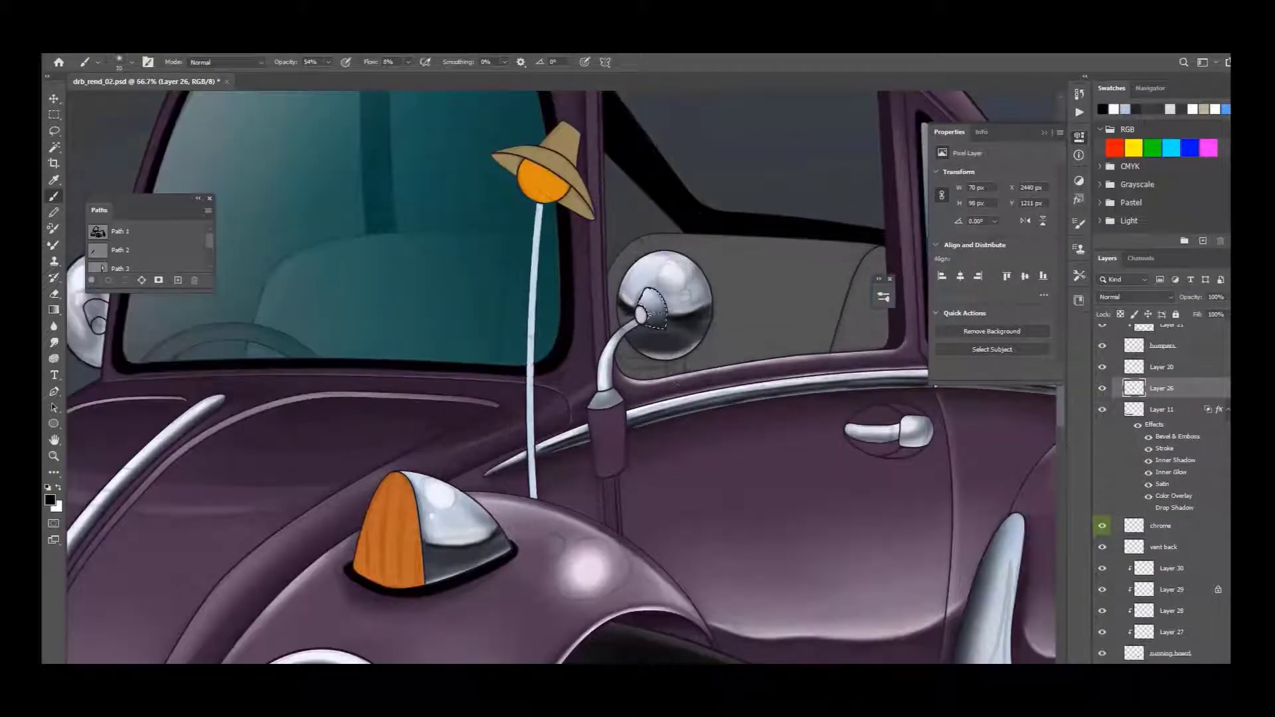
key("x")
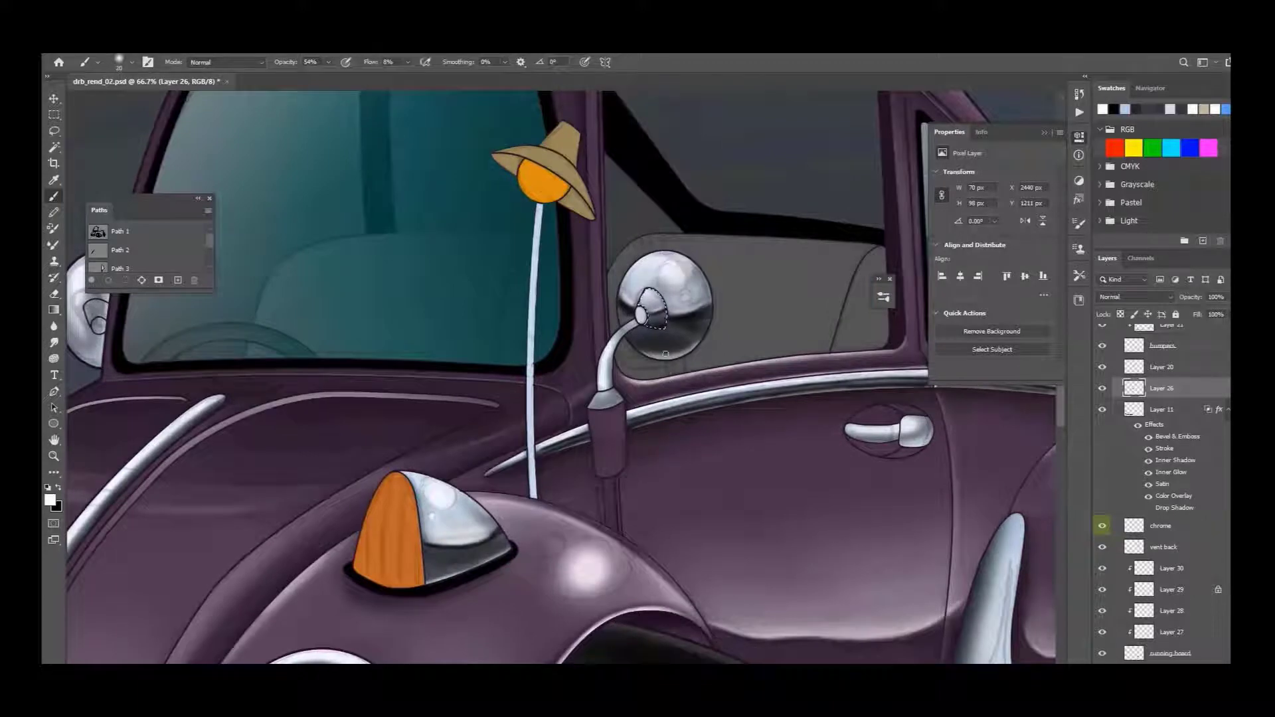
Step: Select the small ball joint below the near mirror's pivot cap and darken it with a gradient on Layer 26
scroll(1162, 431, "up", 3)
key("x")
key("g")
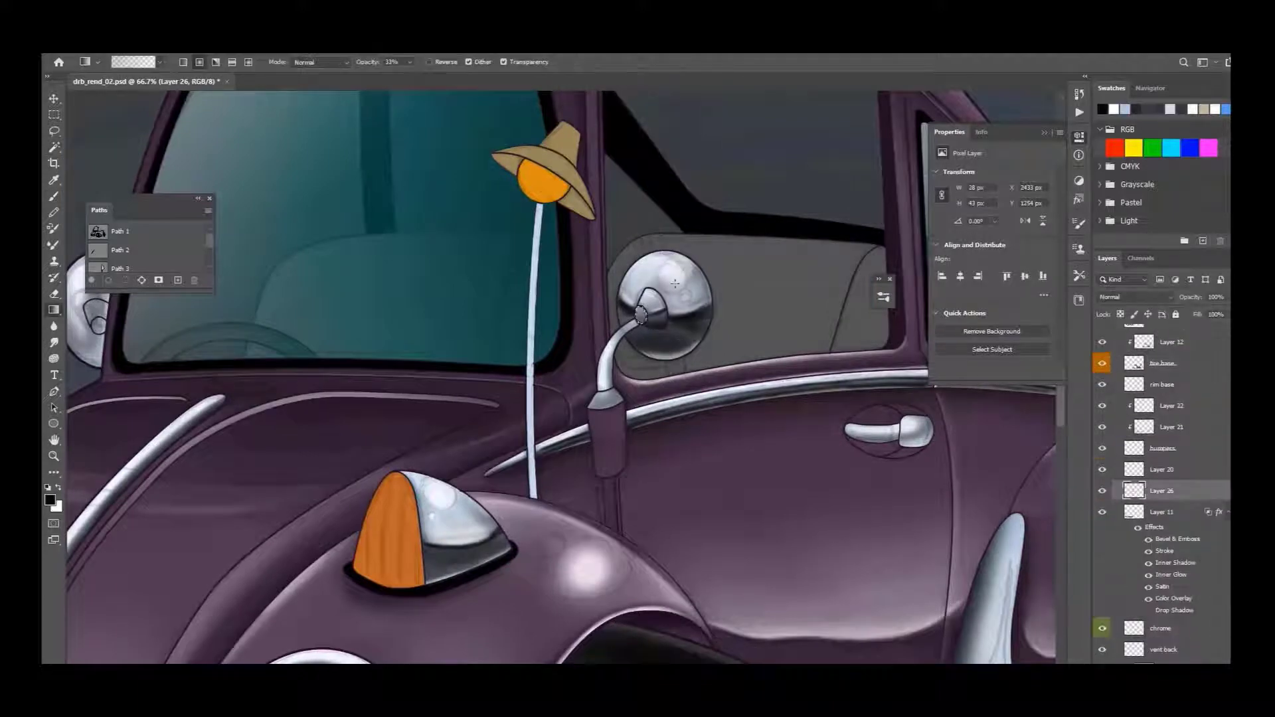
Step: Shade the near mirror's curved arm dark on Layer 26 with a soft brush and add fine white highlights along it
scroll(1155, 432, "down", 2)
key("ctrl+plus")
key("b")
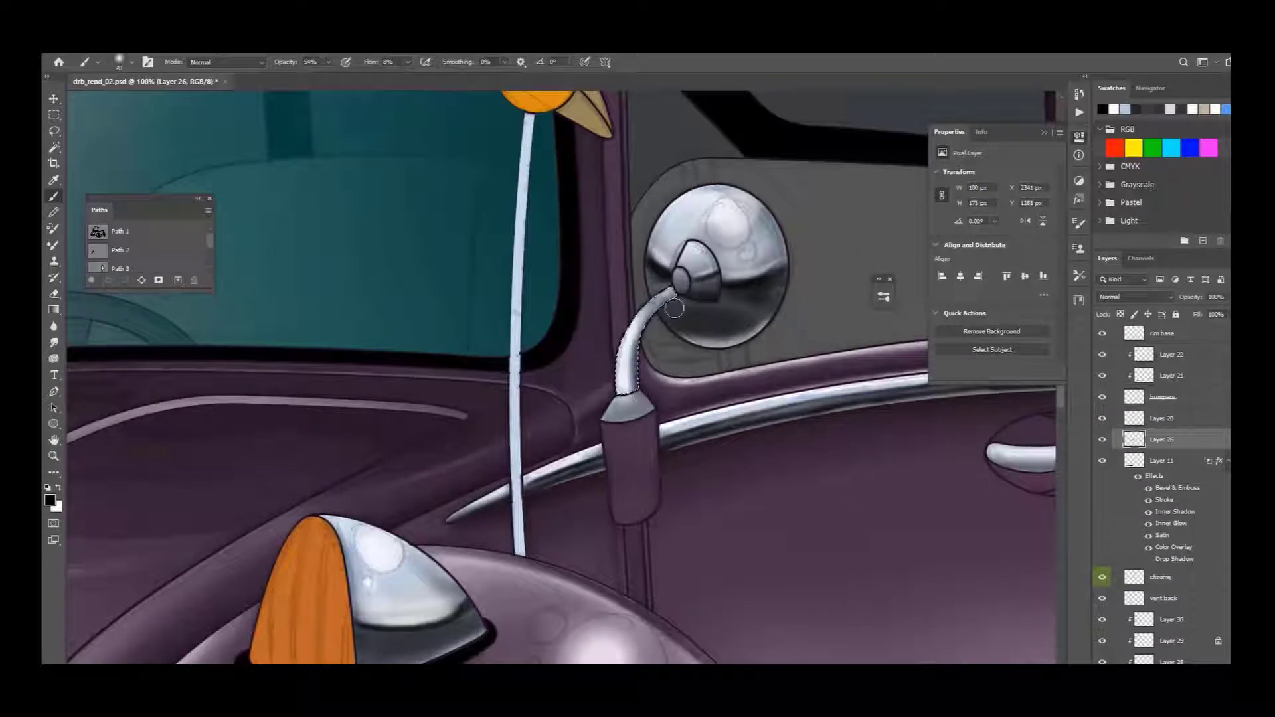
mouse_move(674, 308)
left_mouse_down()
mouse_move(627, 372)
mouse_move(615, 285)
mouse_move(658, 319)
mouse_move(709, 277)
mouse_move(618, 362)
mouse_move(637, 332)
mouse_move(621, 312)
left_mouse_up()
key("x")
key("bracketleft")
key("bracketleft")
key("bracketleft")
key("ctrl+d")
Step: Select the collar at the base of the near mirror's arm and shade it with a gradient and soft brush on Layer 26
key("w")
left_click(636, 410)
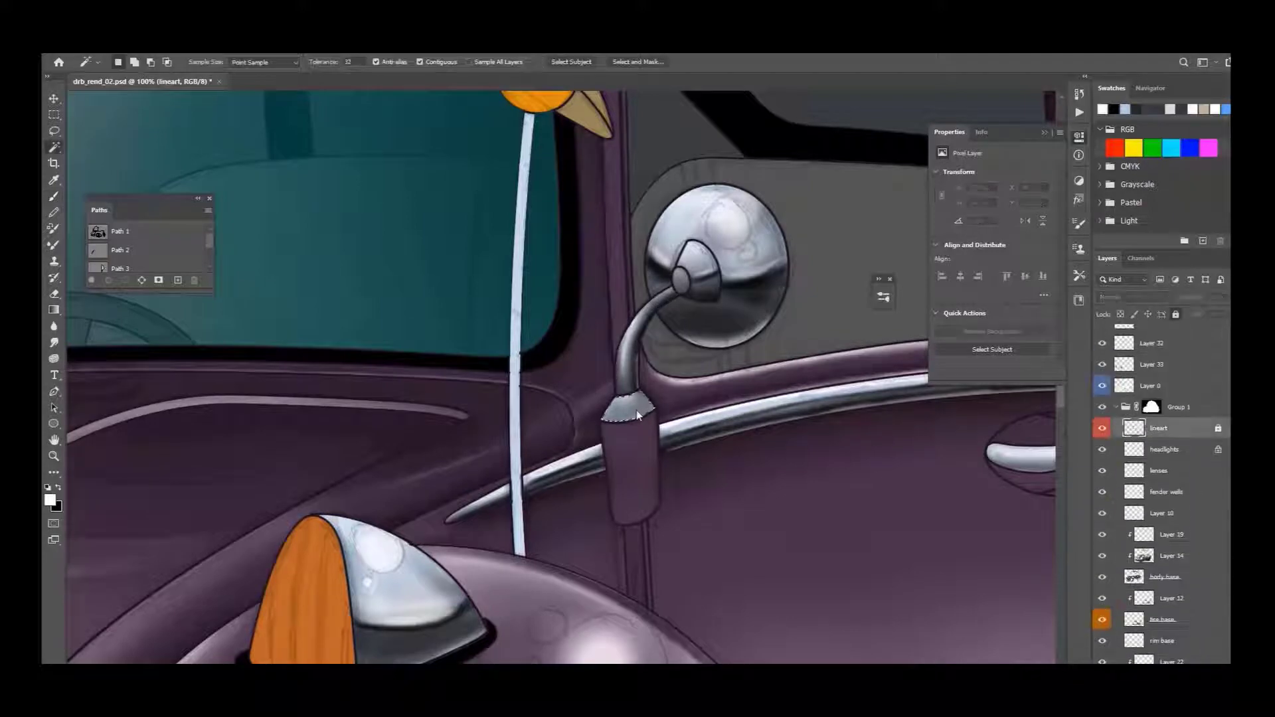
left_click(636, 409, "ctrl")
key("g")
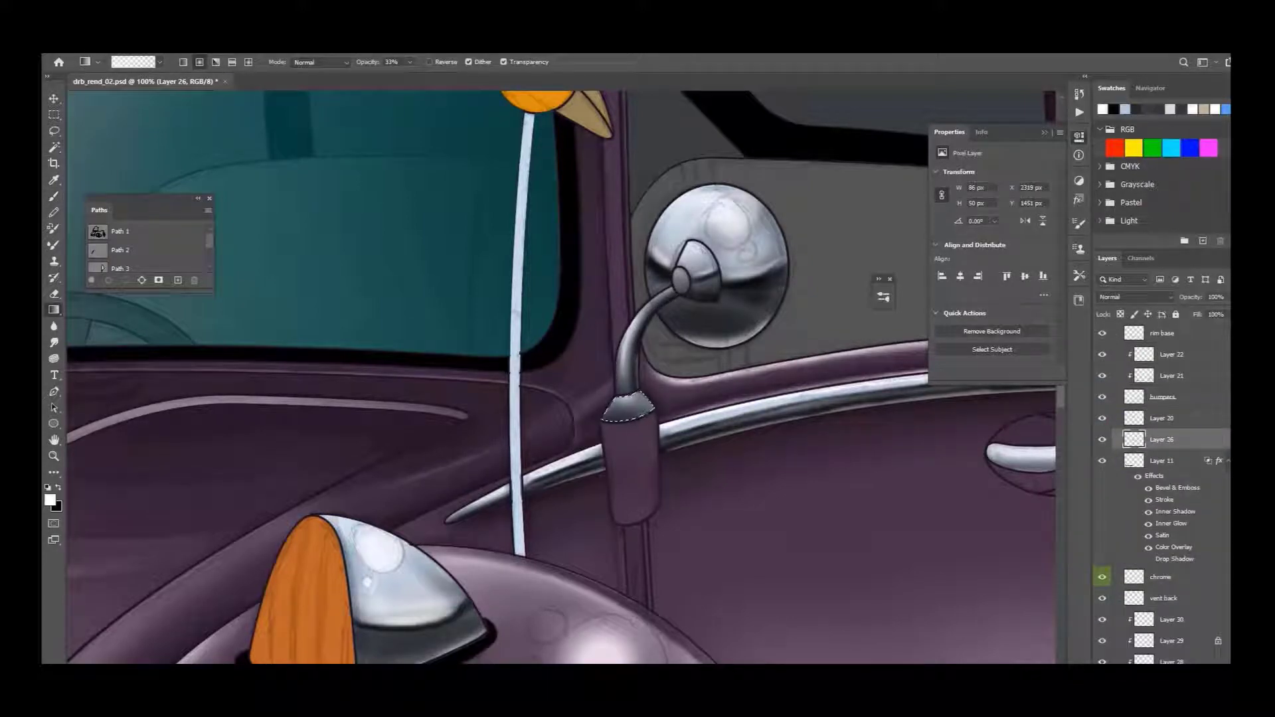
key("b")
key("ctrl+minus")
key("ctrl+minus")
key("ctrl+minus")
key("ctrl+minus")
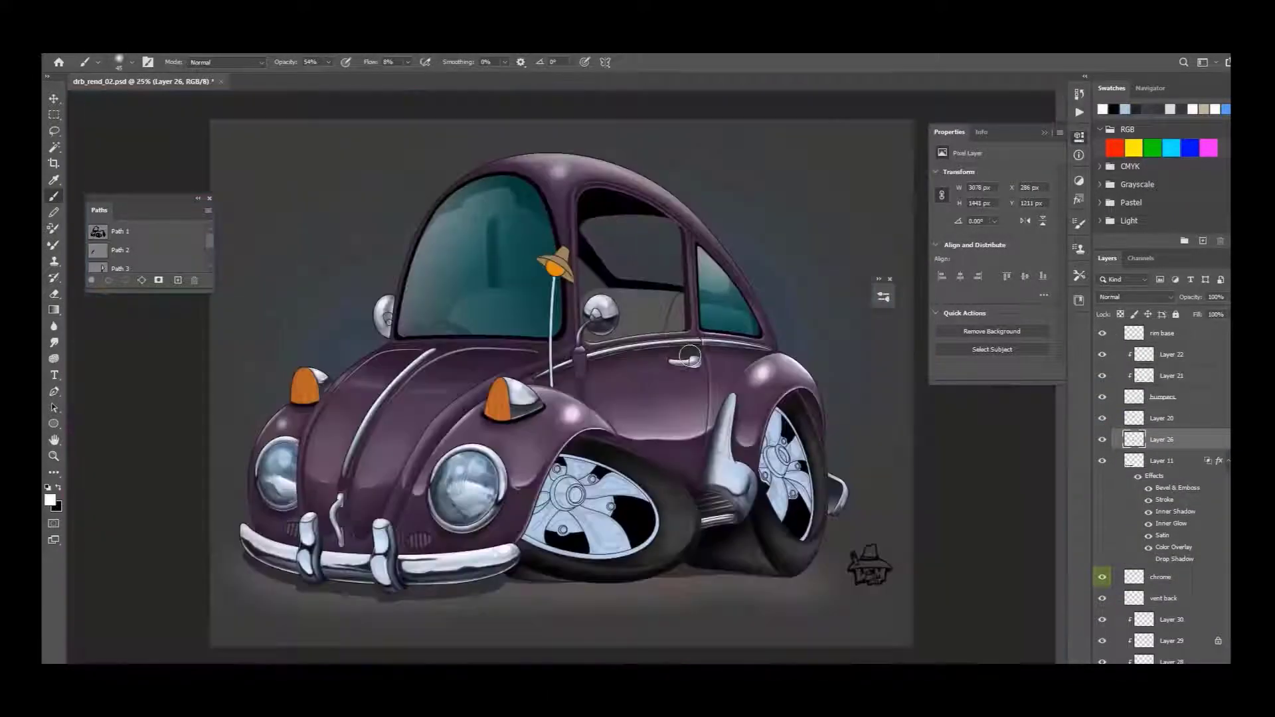
Step: Select the far side mirror's housing and add dark gradient and soft brush shading to it on Layer 26
scroll(1162, 492, "down", 2)
key("g")
key("ctrl+plus")
key("ctrl+plus")
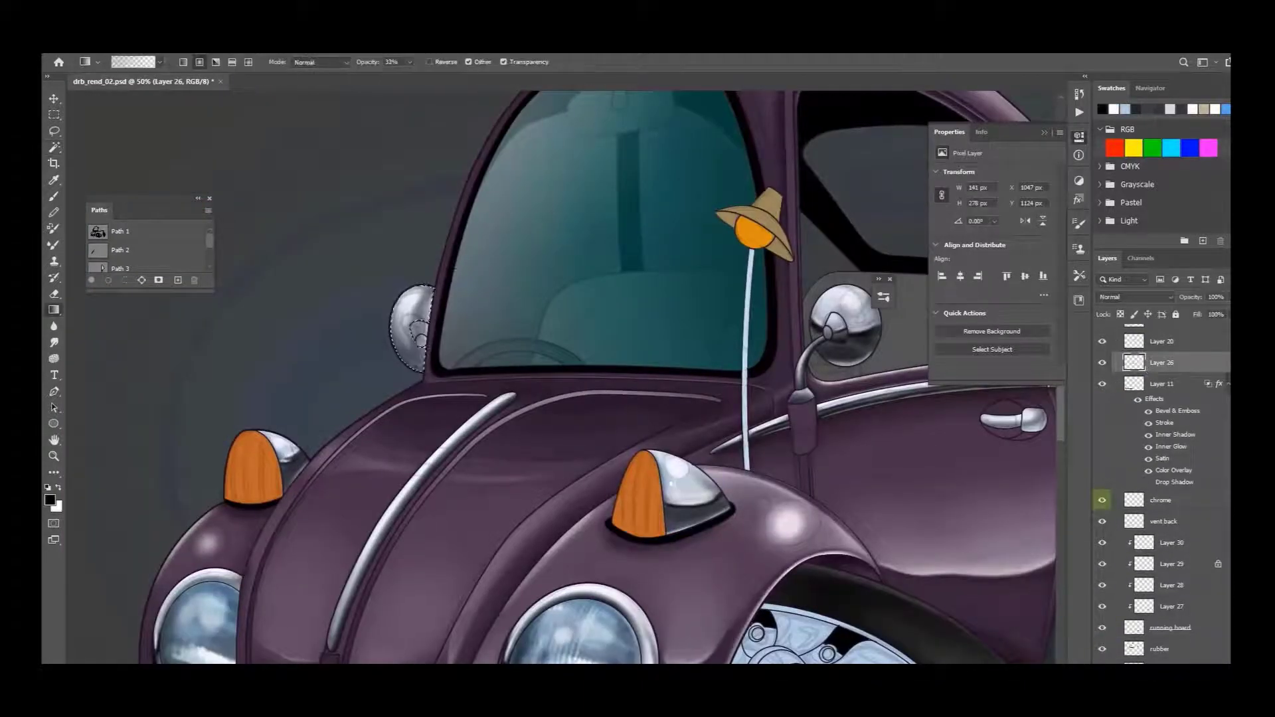
key("b")
key("bracketleft")
key("bracketleft")
key("bracketleft")
key("bracketleft")
left_click(413, 311, "alt")
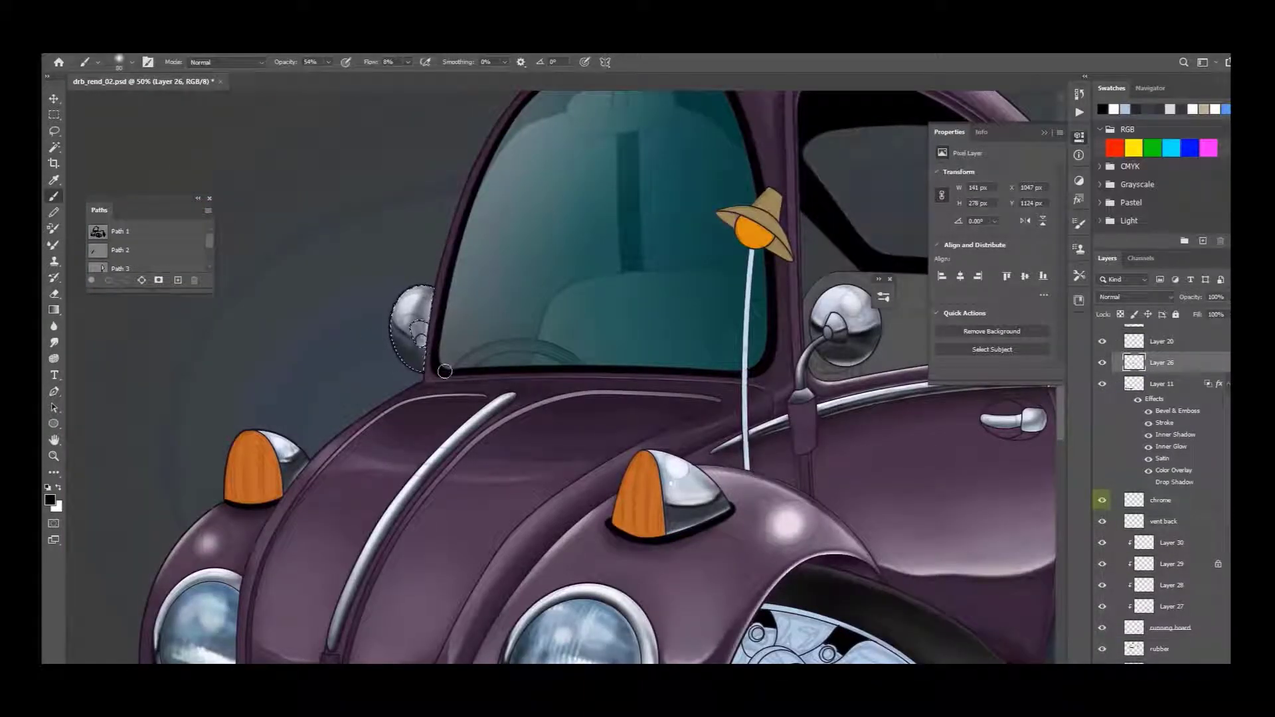
Step: Brush sampled pale-blue highlights onto the far side mirror's housing and touch up its details with a smaller brush
left_click_drag(417, 295, 442, 325)
key("bracketleft")
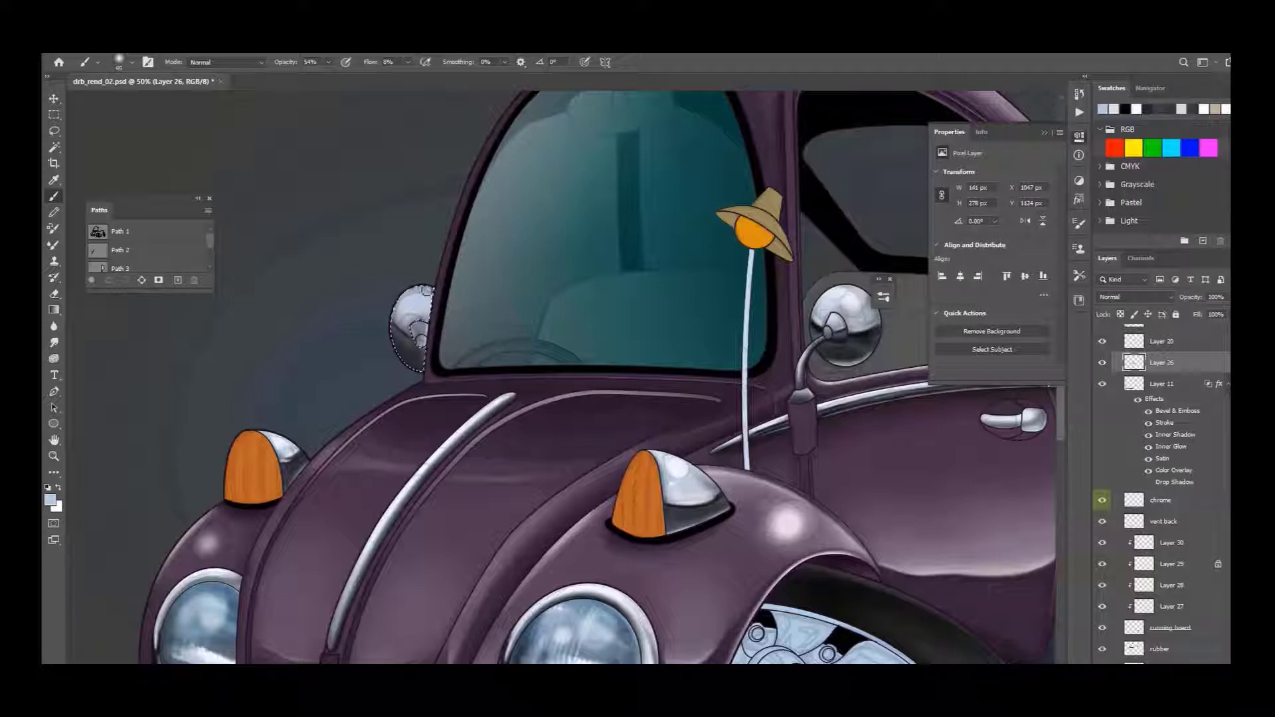
left_click(414, 292, "alt")
key("d")
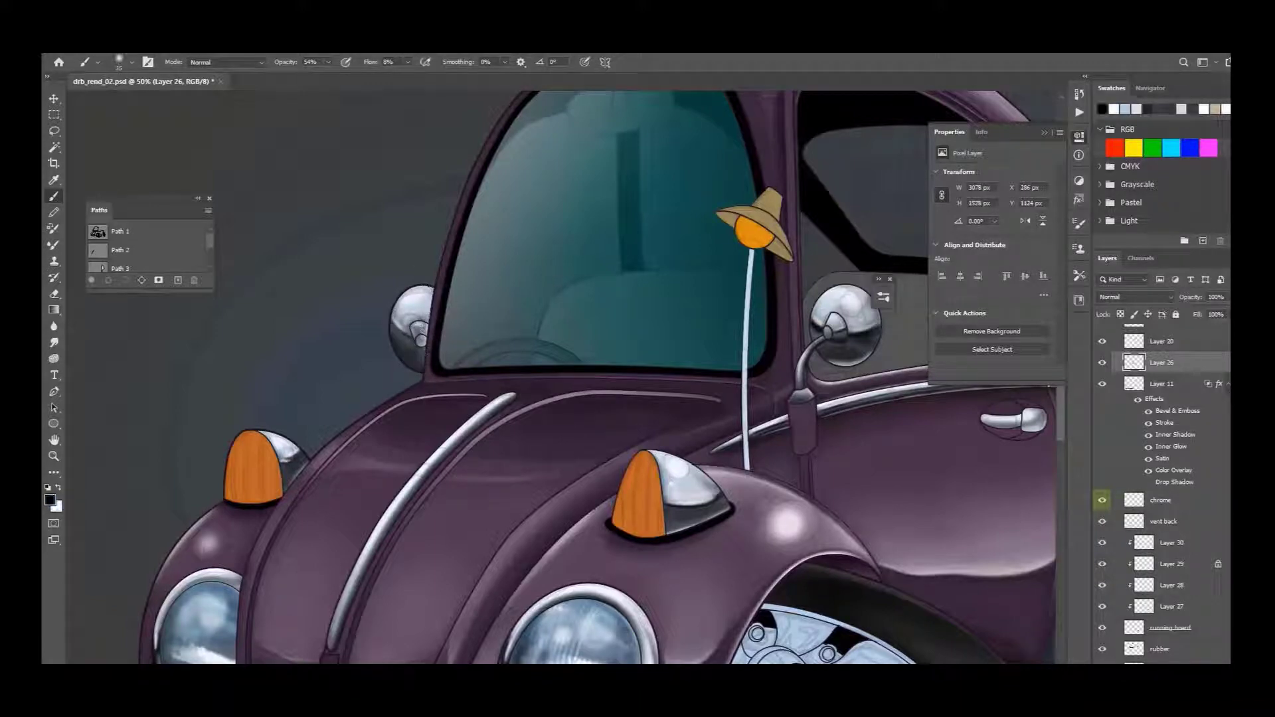
key("ctrl+plus")
key("ctrl+minus")
key("ctrl+minus")
key("ctrl+minus")
key("ctrl+minus")
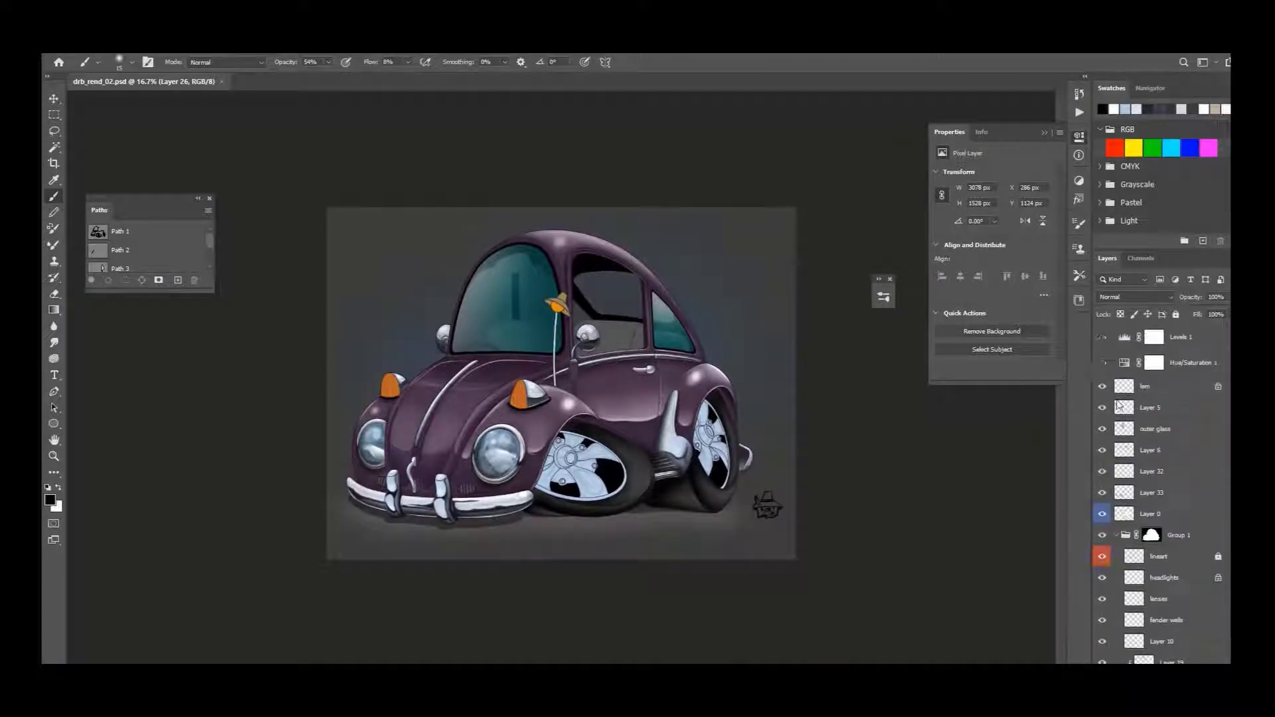
Step: Select the front seat parts seen through the windshield and shade them with a gradient and soft brush on the interior layer
key("ctrl+plus")
key("w")
left_click(552, 312)
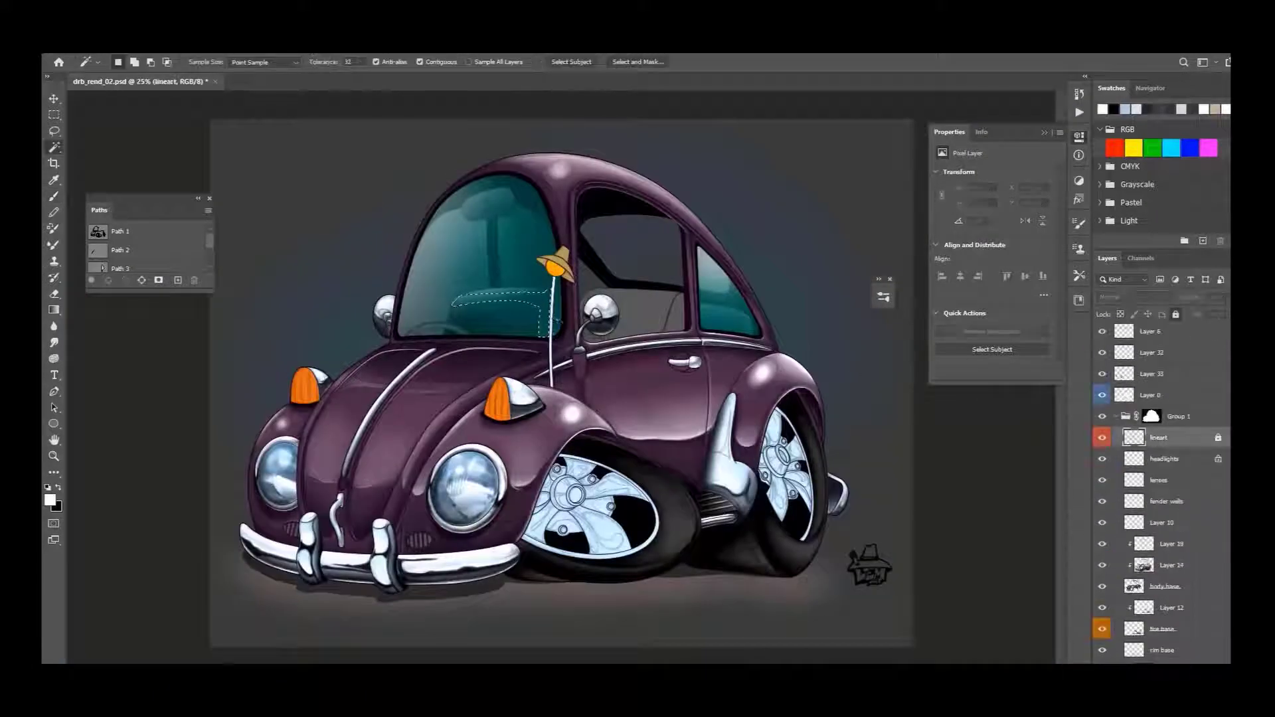
scroll(1162, 498, "down", 5)
key("x")
key("g")
key("b")
key("x")
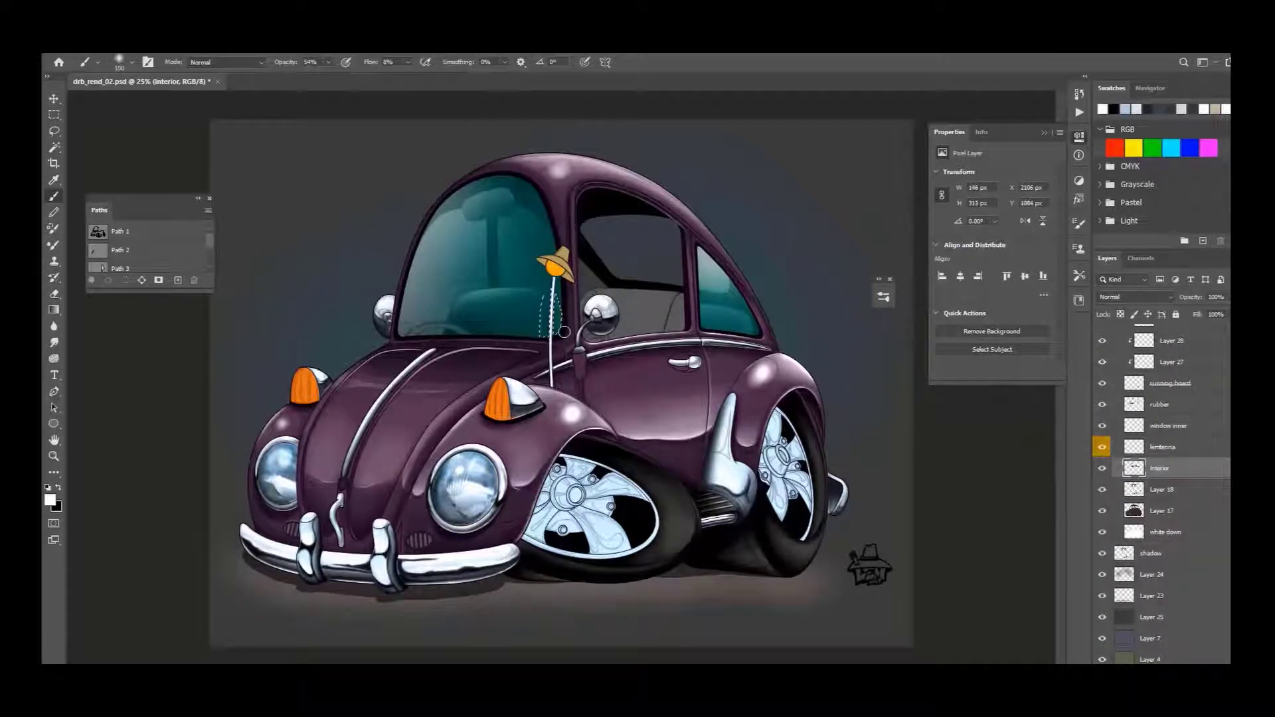
Step: Select the seat back seen through the open side window and shade it with a soft brush on the interior layer
key("ctrl+d")
left_click(630, 329, "ctrl")
key("w")
left_click(630, 328)
scroll(1162, 498, "down", 5)
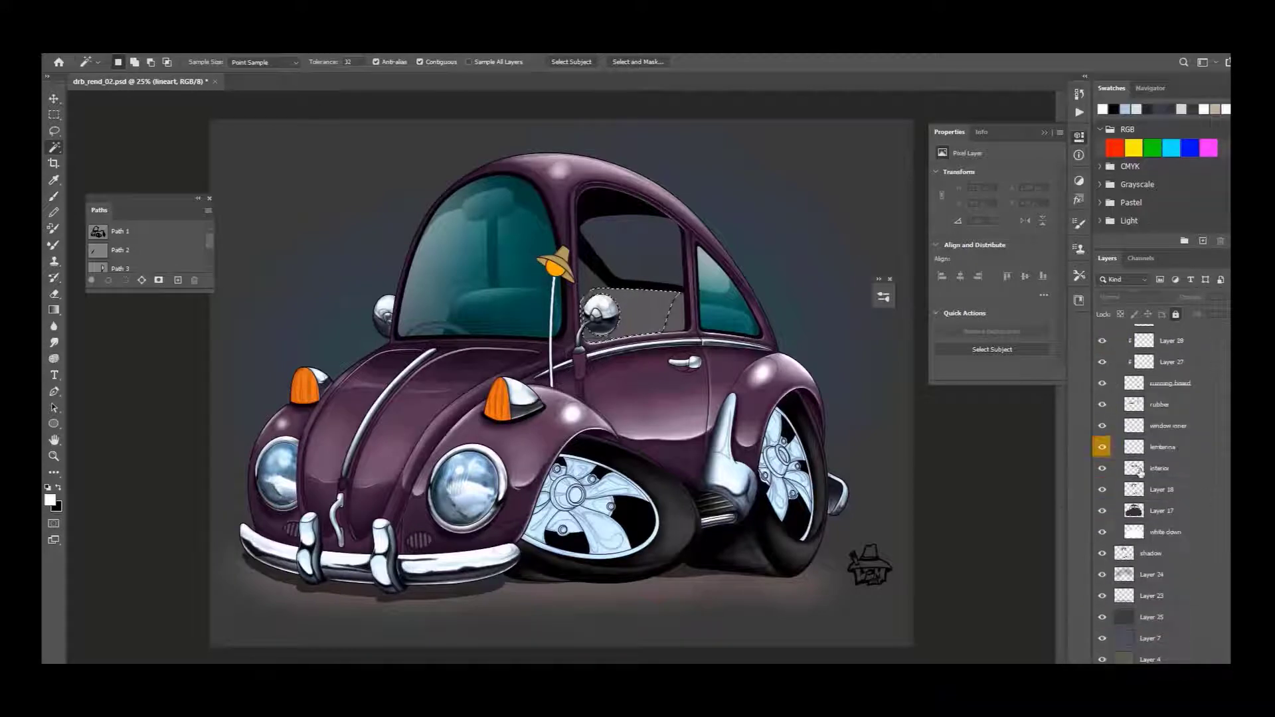
left_click(1159, 469)
key("Delete")
key("b")
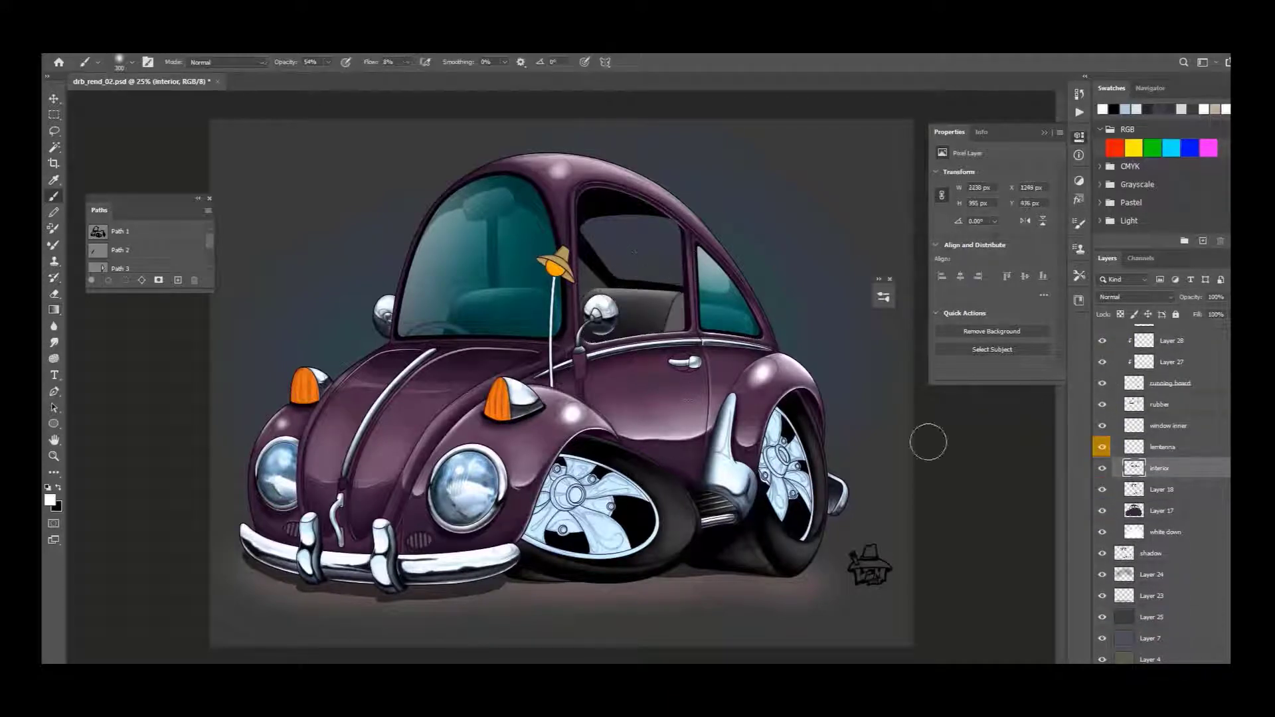
Step: Select the seat's narrow side panel near the door pillar and darken it with a black gradient on the interior layer
key("g")
key("x")
scroll(1162, 491, "down", 5)
scroll(1159, 469, "up", 5)
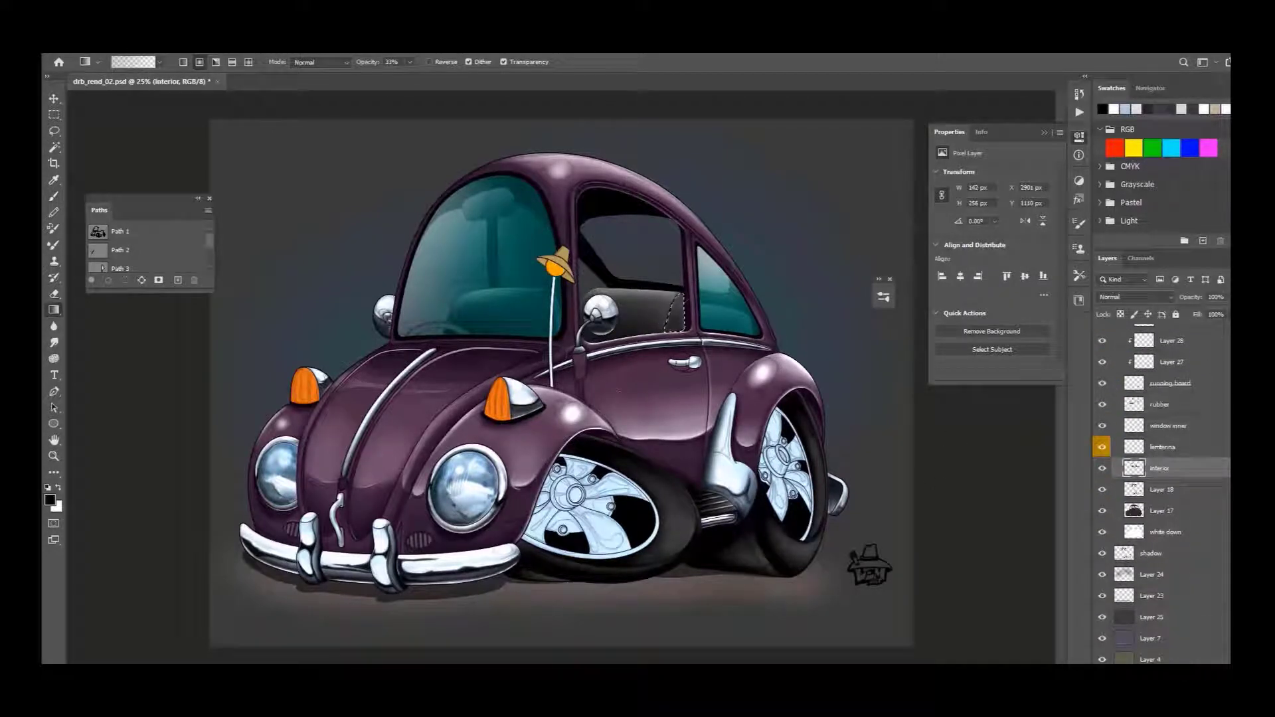
Step: Select the interior area behind the rear side window and darken it with a black gradient on the interior layer
scroll(1158, 468, "up", 5)
key("w")
left_click(1144, 502, "ctrl")
scroll(1150, 506, "down", 5)
left_click(1131, 468)
key("g")
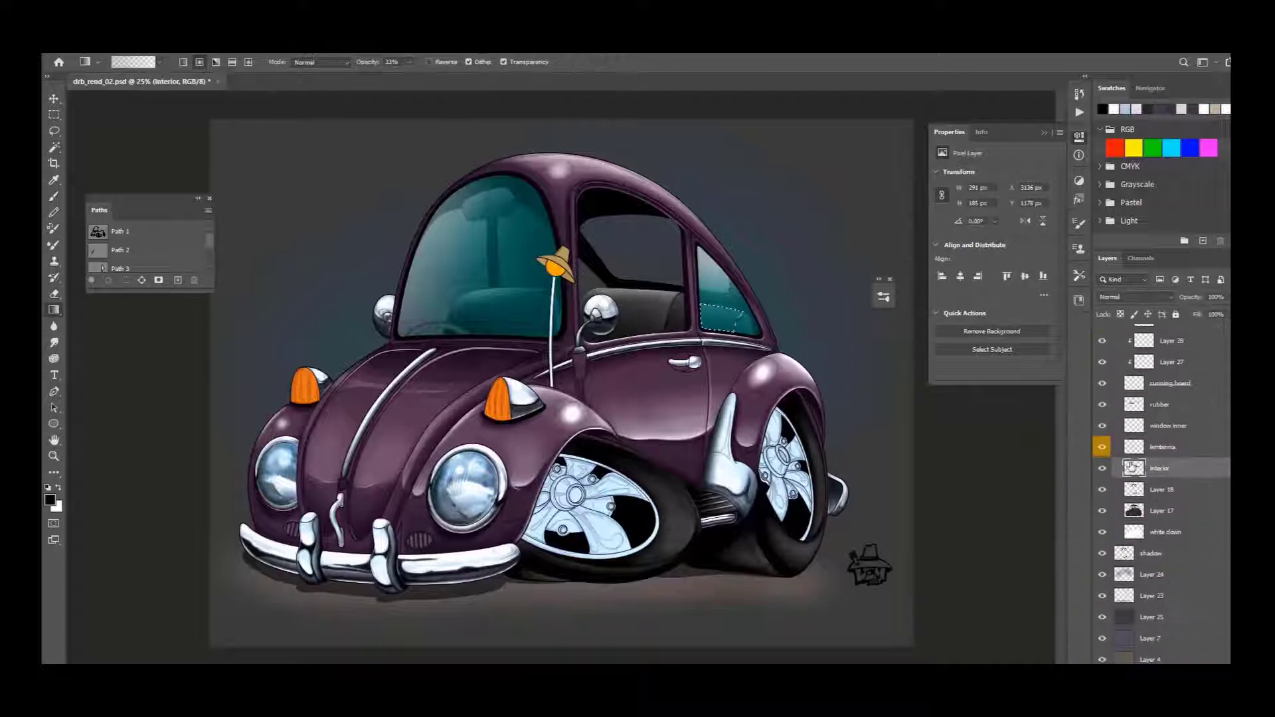
scroll(1139, 441, "up", 5)
left_click(1159, 388)
key("w")
key("g")
Step: Shift the hue of the outer glass layer to blue with a Hue/Saturation adjustment
scroll(1159, 465, "up", 5)
left_click(1156, 403)
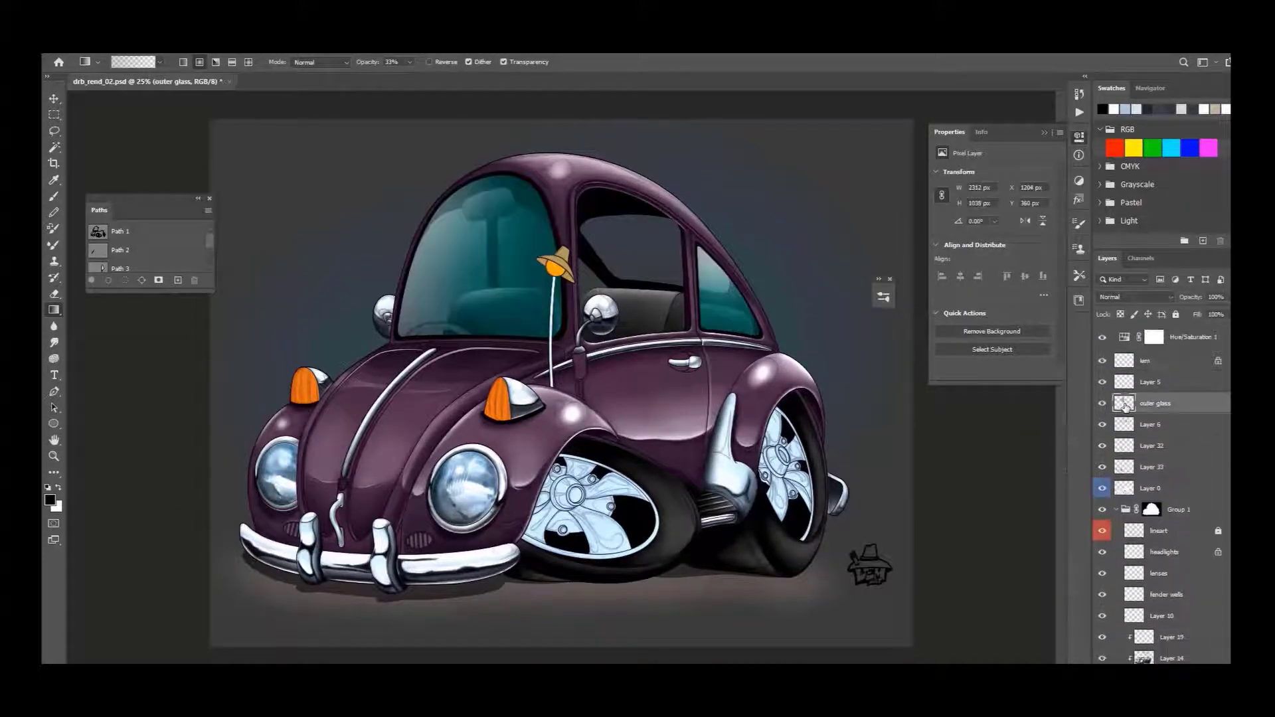
key("ctrl+u")
left_click_drag(187, 433, 198, 435)
left_click(328, 371)
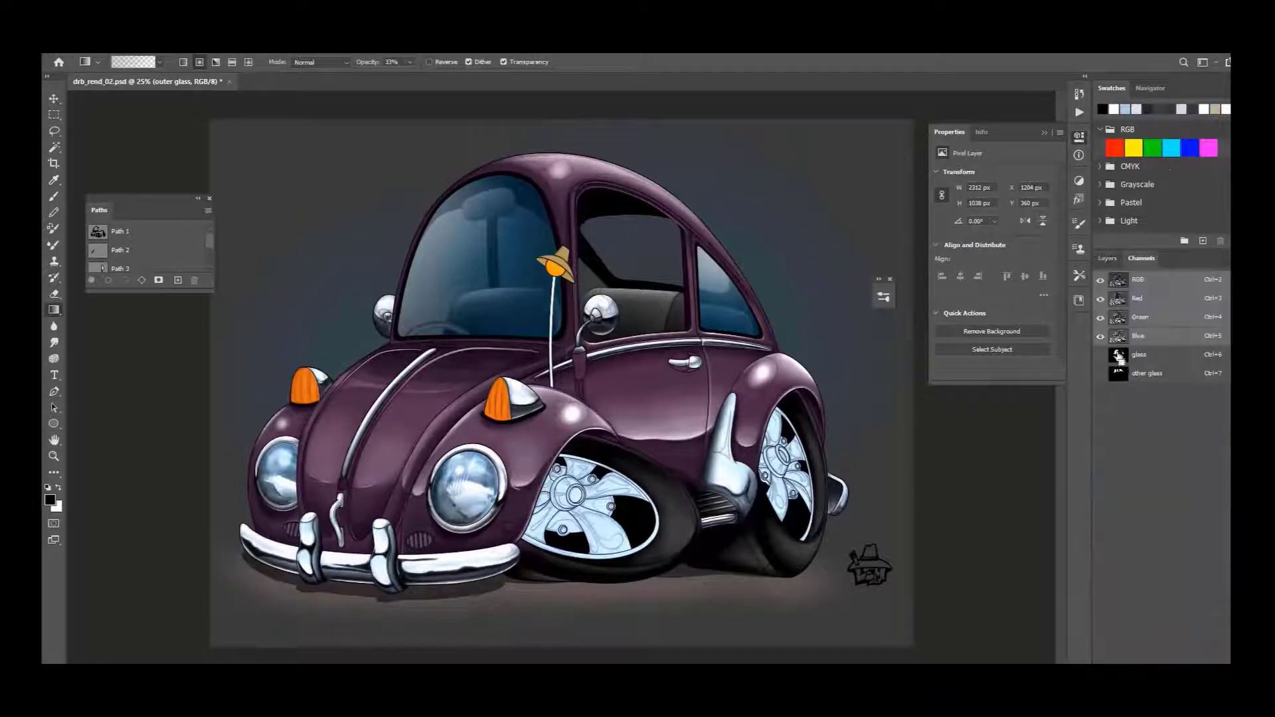
Step: Add a soft white gradient reflection across the upper windshield on the outer glass layer, within the glass selection
key("b")
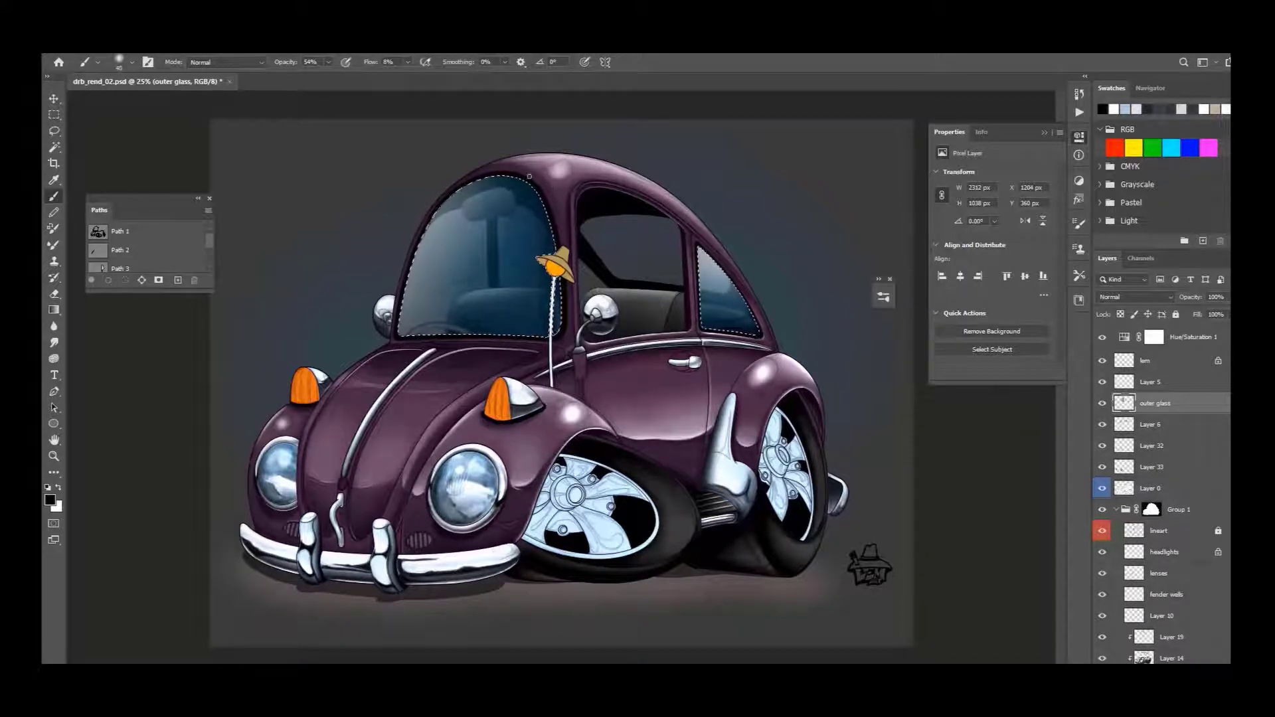
key("g")
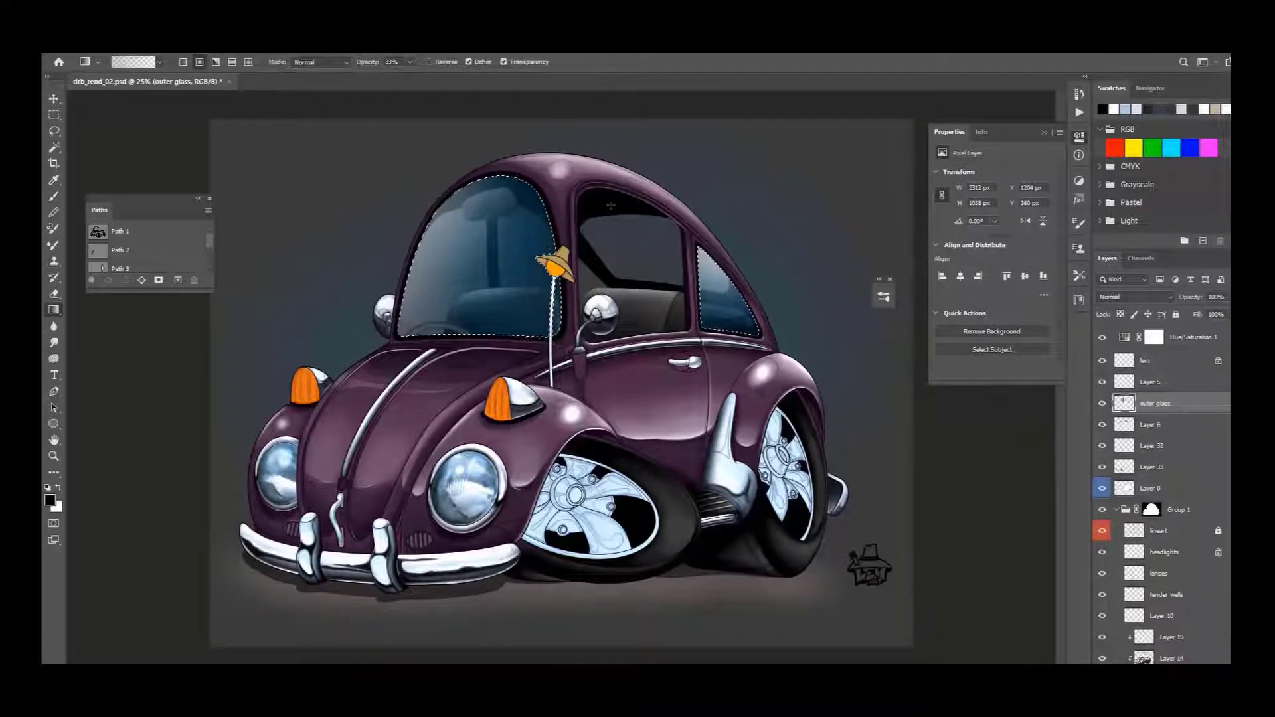
key("b")
key("x")
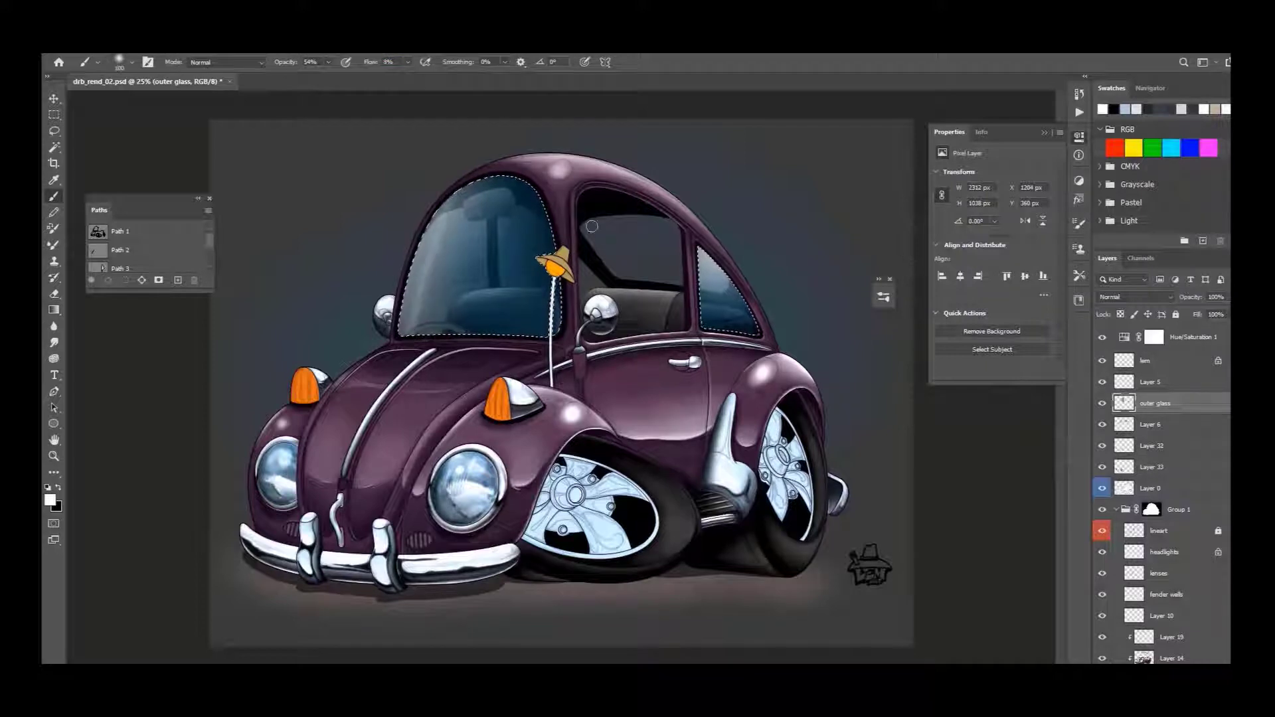
key("g")
left_click_drag(452, 213, 701, 250)
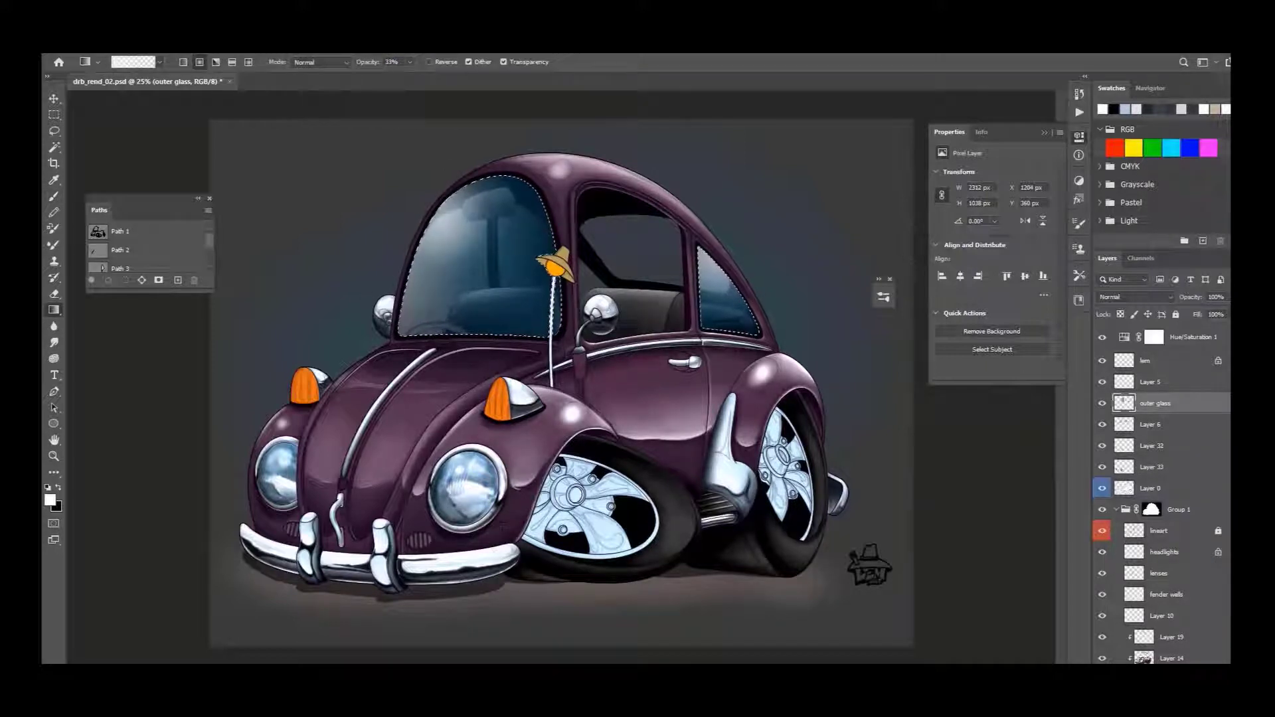
left_click(1141, 257)
left_click(1123, 386, "ctrl")
left_click(1113, 261)
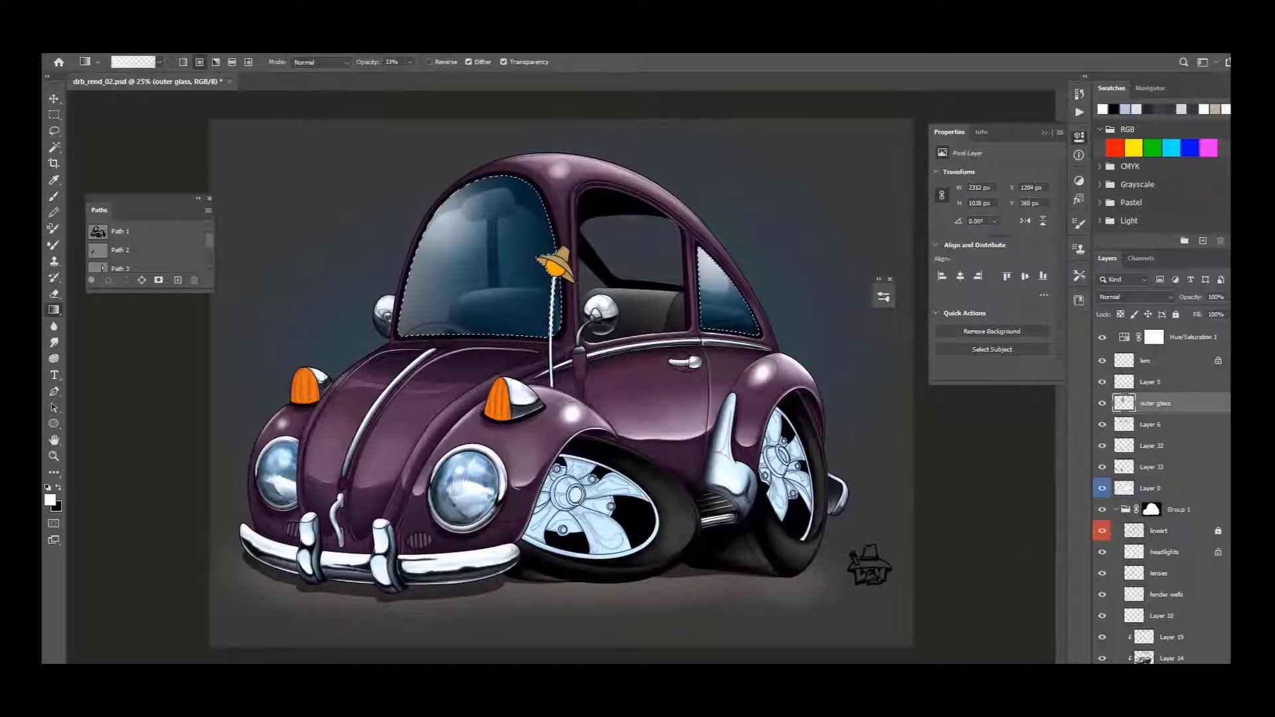
Step: Shade the steering wheel behind the windshield on the interior layer with the soft brush
scroll(1162, 498, "down", 10)
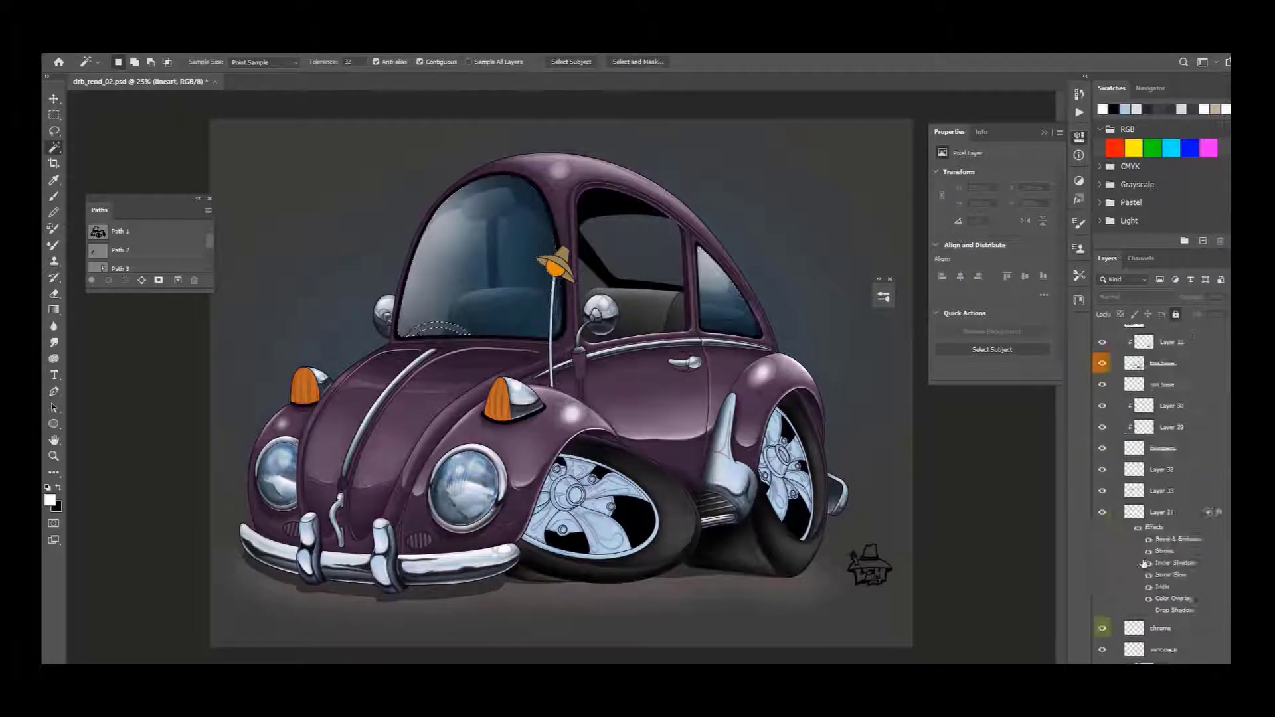
left_click(1159, 610)
key("b")
key("x")
key("x")
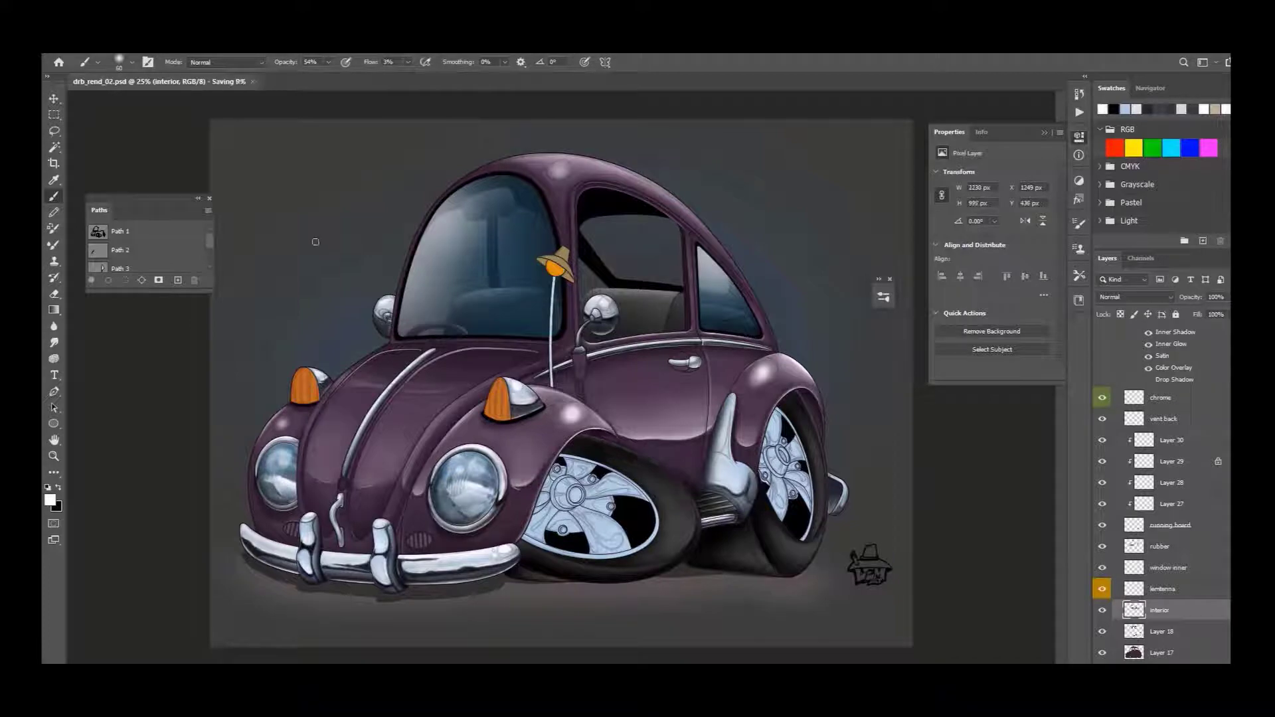
Step: Outline the far pillar visible through the side window with a pen path and convert it to a selection
scroll(591, 229, "up", 2)
key("p")
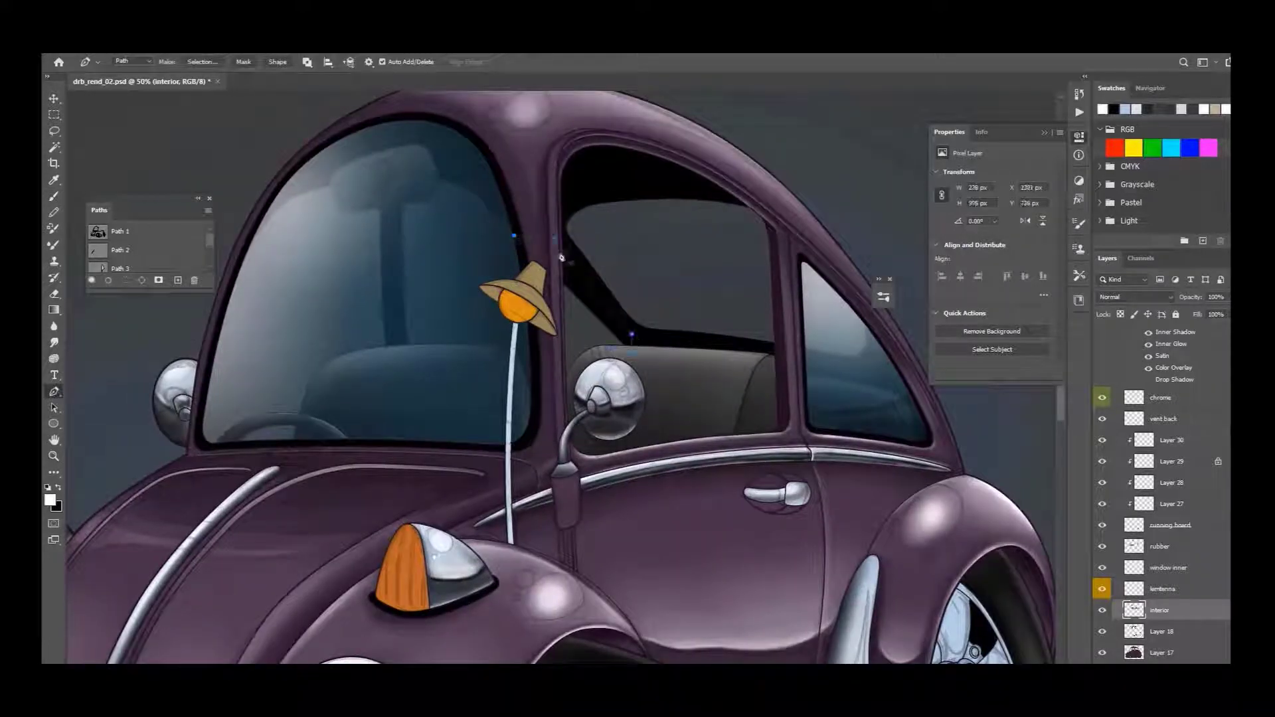
scroll(1153, 534, "down", 3)
scroll(1169, 531, "up", 3)
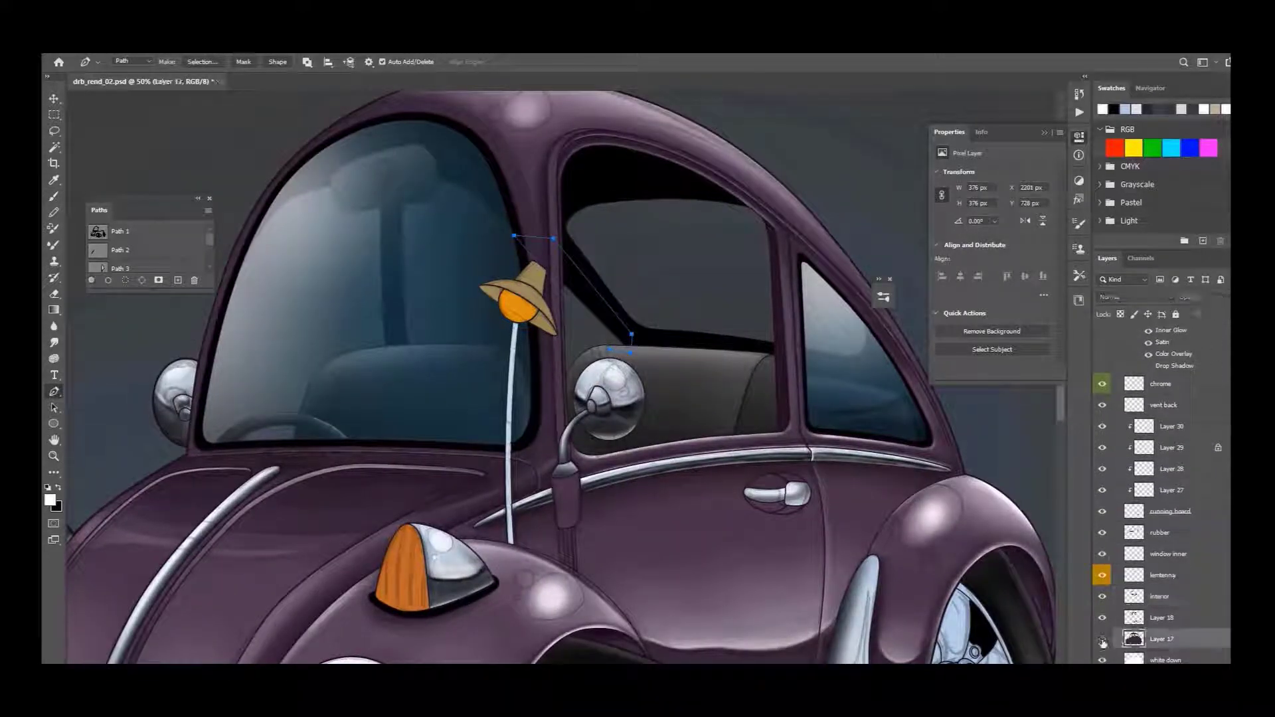
key("v")
left_click(1108, 618)
key("ctrl+Return")
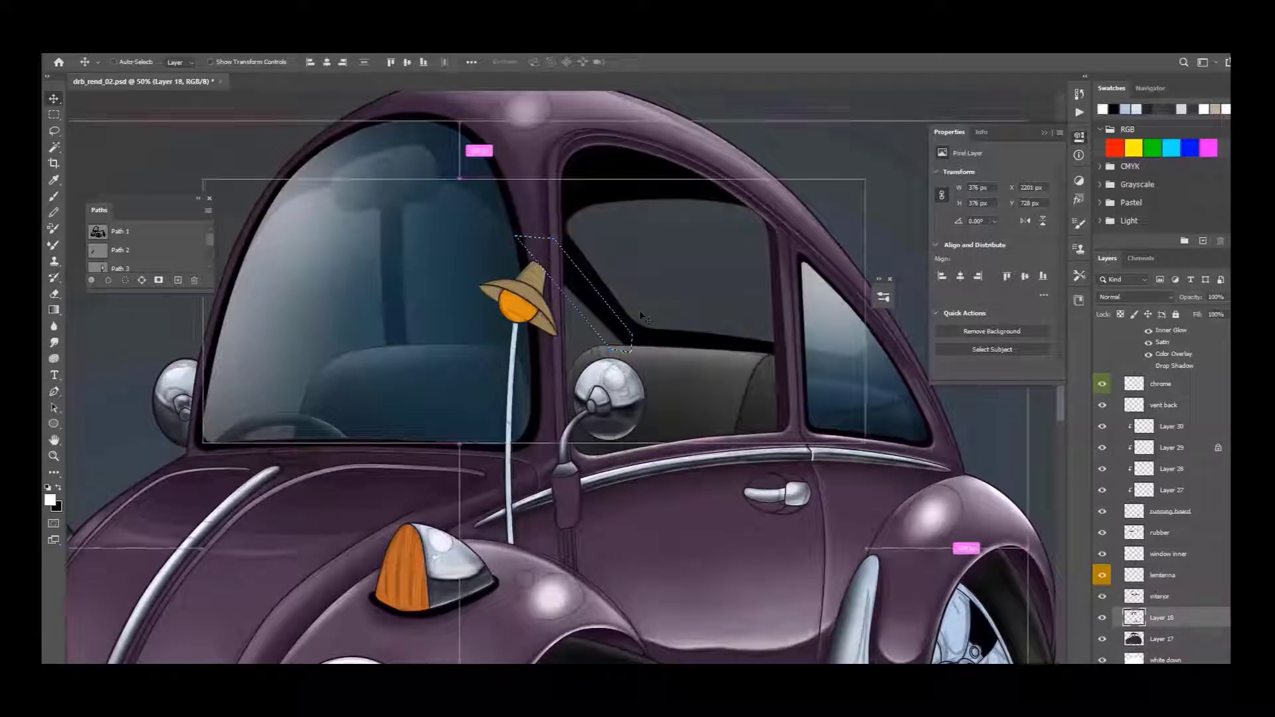
Step: Trim the pillar selection along its lower edge above the door interior with the Polygonal Lasso
scroll(608, 161, "up", 2)
key("l")
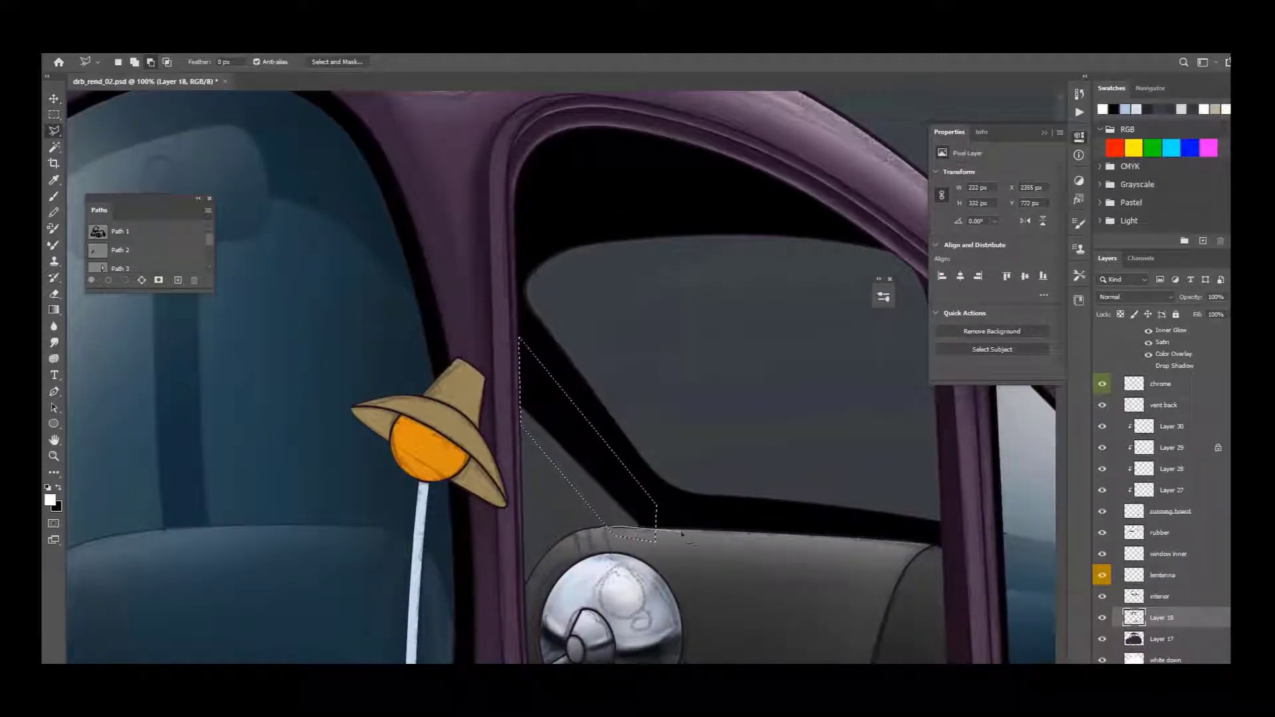
double_click(605, 531)
key("x")
scroll(1155, 490, "down", 3)
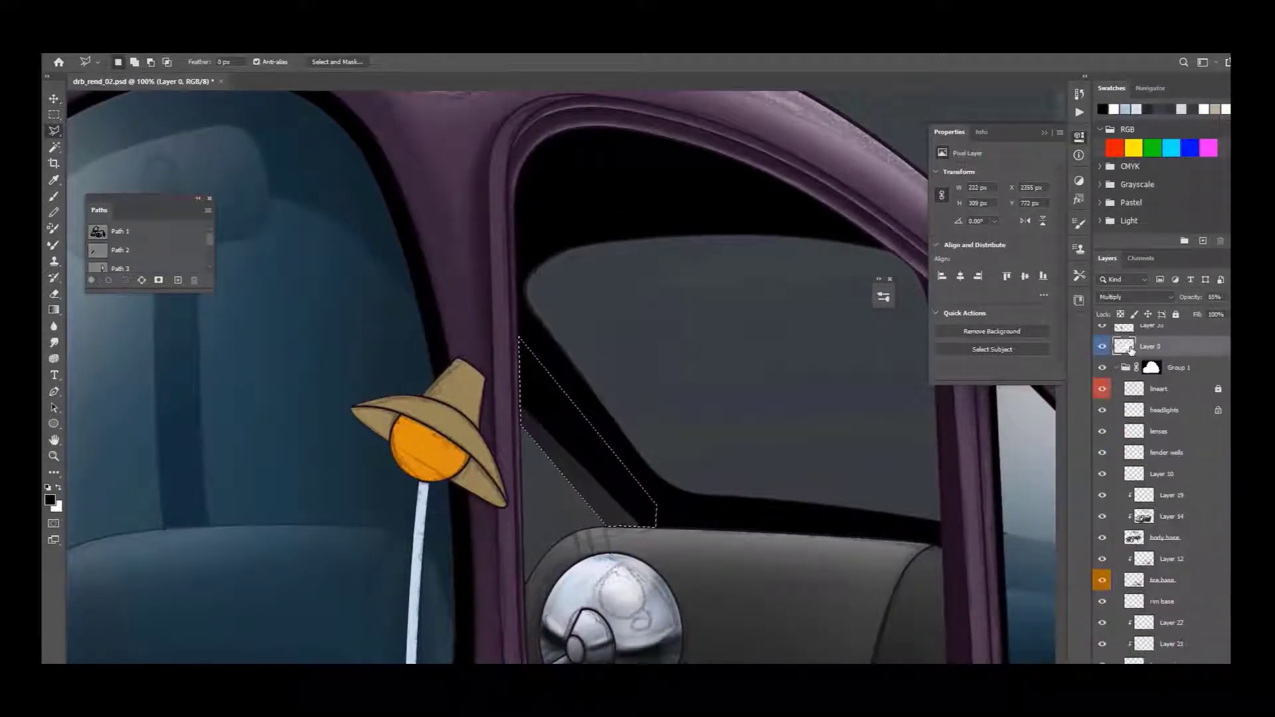
Step: Clear the selection and pick the layer holding the gray pillar strip inside the side window
left_click(1162, 562)
key("v")
key("ctrl+d")
left_click(566, 473)
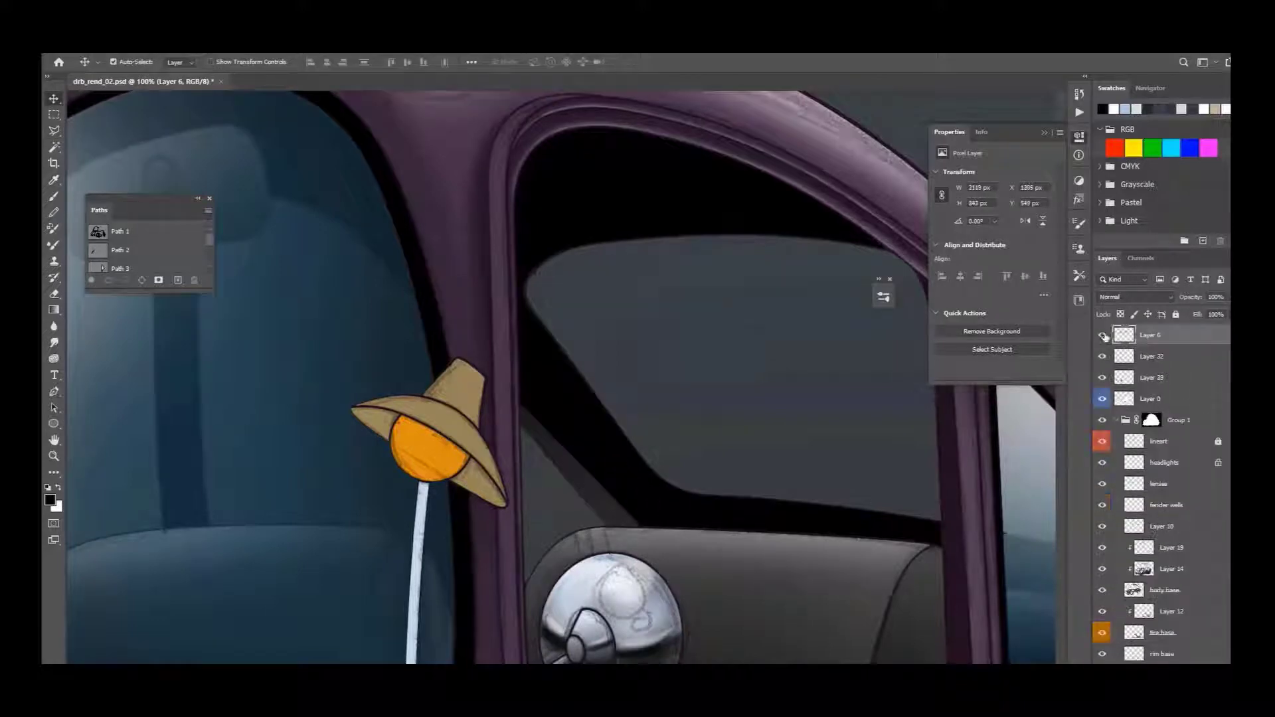
Step: Lasso the slanted gray pillar strip inside the side window on Layer 6 and fill it with black
scroll(584, 468, "up", 1)
key("l")
scroll(584, 468, "up", 1)
left_click(396, 382)
left_click(589, 606)
left_click(653, 594)
left_click(653, 541)
left_click(417, 319)
left_click(362, 301)
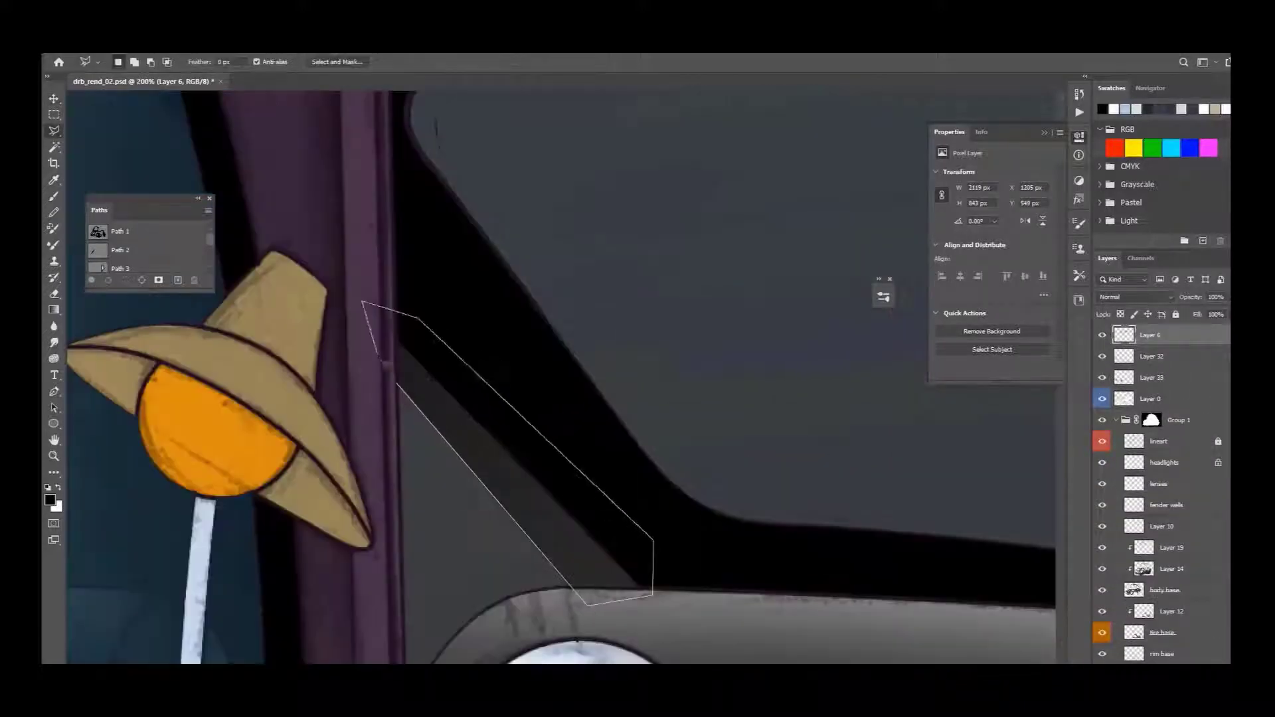
double_click(379, 355)
Step: Erase the stray line art inside the pillar selection on the lineart layer
scroll(1147, 482, "down", 5)
scroll(1147, 481, "up", 3)
left_click(1159, 492)
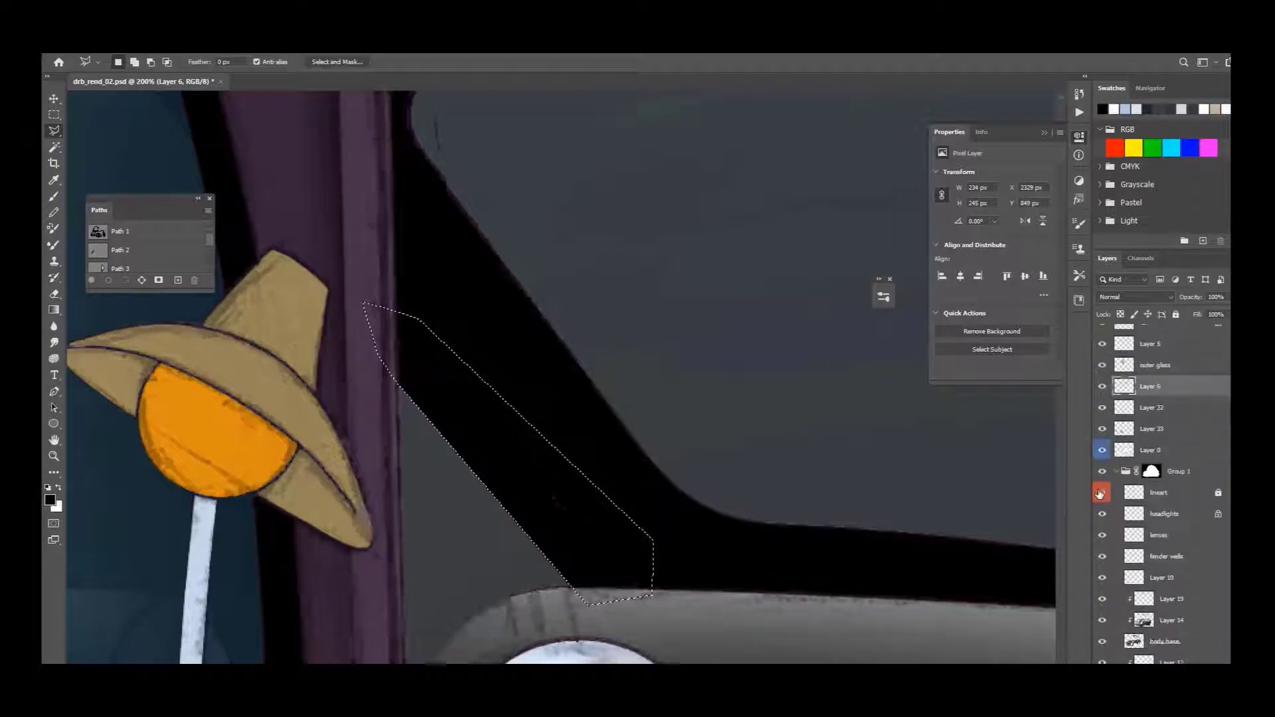
key("e")
mouse_move(382, 332)
left_mouse_down()
mouse_move(449, 396)
mouse_move(600, 489)
left_mouse_up()
key("ctrl+0")
scroll(1146, 505, "up", 3)
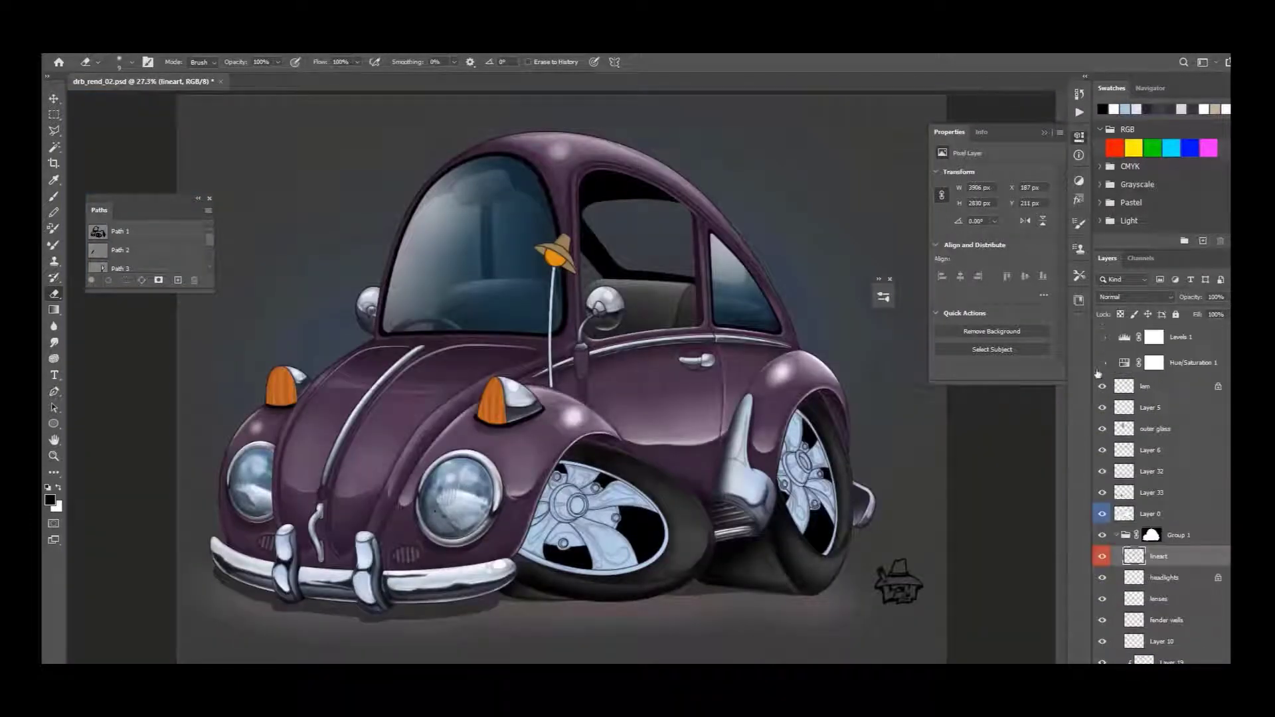
Step: Select the antenna mast from the line art and make the lemtenna layer active
key("ctrl+equal")
key("w")
key("ctrl+s")
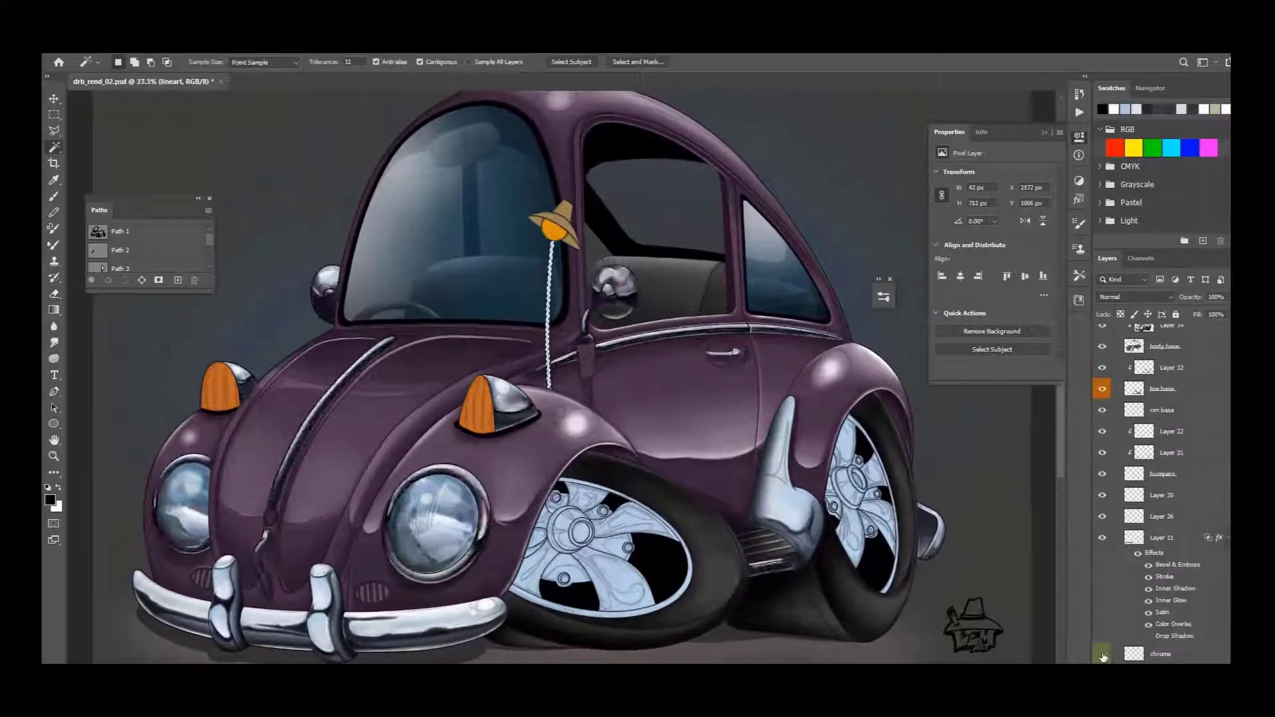
left_click(540, 332, "ctrl")
key("ctrl+equal")
key("ctrl+equal")
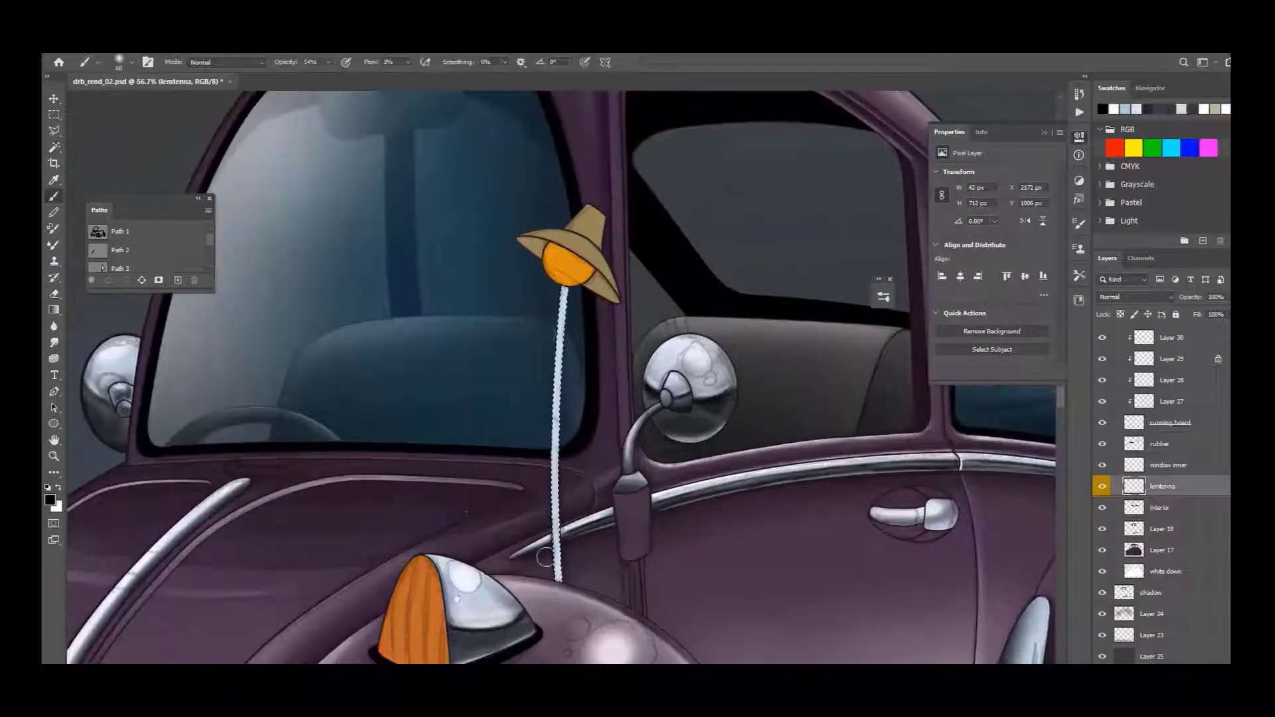
Step: Shade the antenna mast with soft black and white brush strokes at 7% flow
key("b")
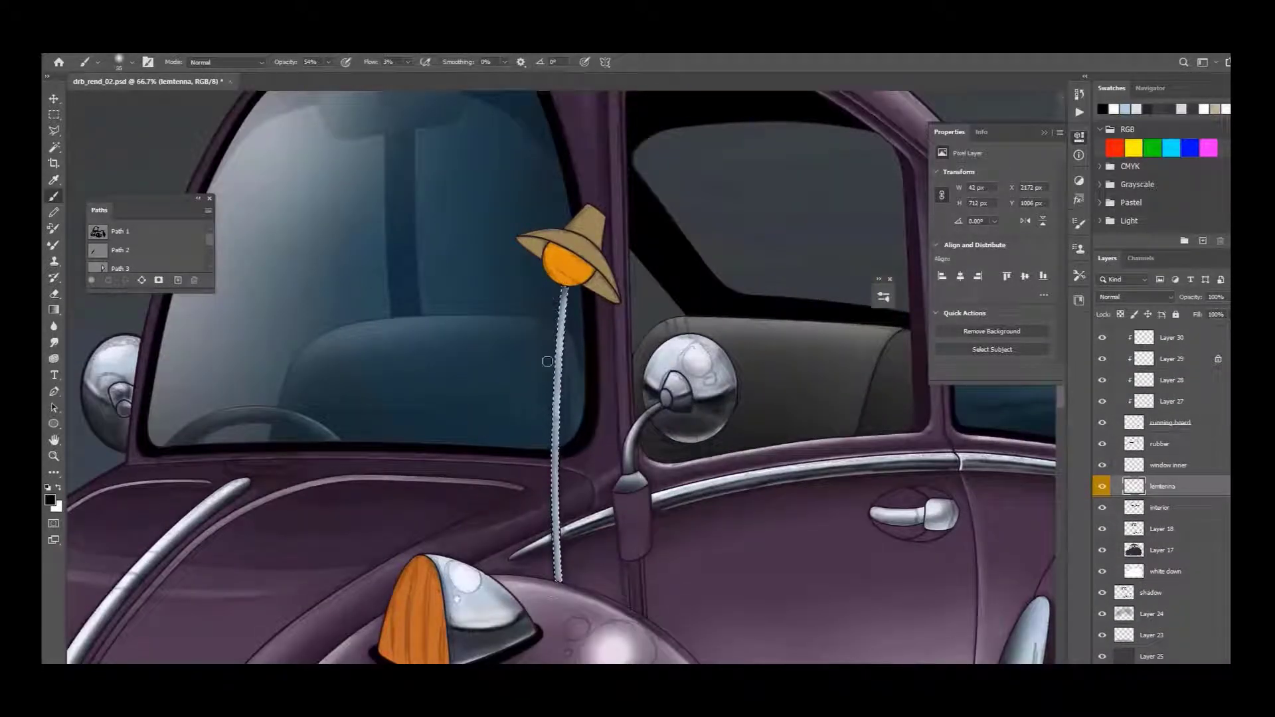
key("x")
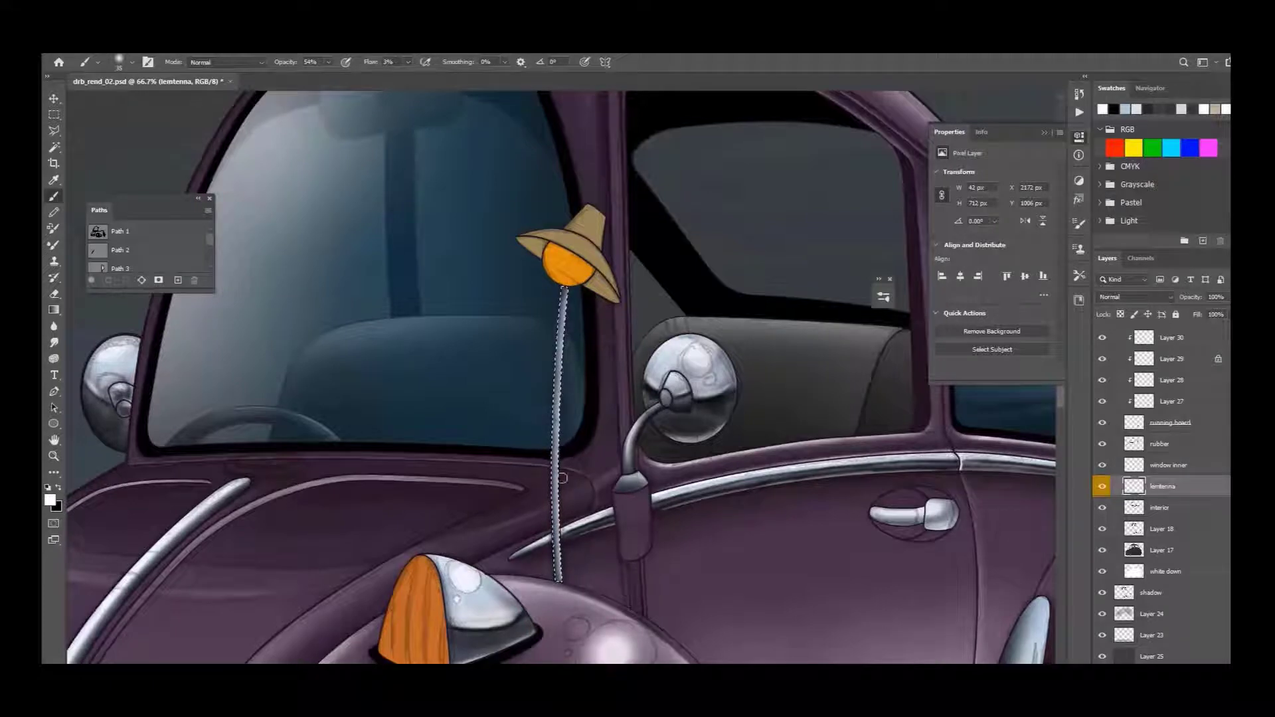
key("shift+0")
key("shift+7")
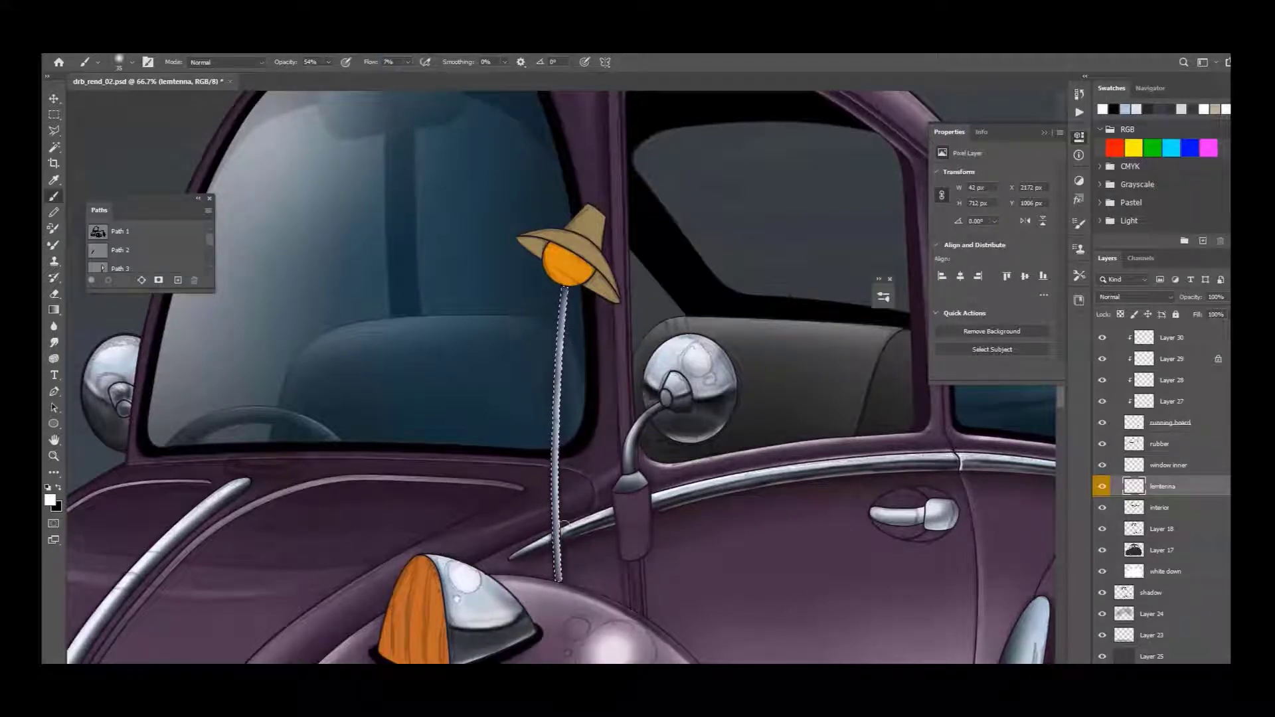
key("x")
left_click_drag(560, 577, 562, 312)
Step: Select the orange antenna ball under the hat and fill it with blue
key("ctrl+minus")
key("w")
left_click(565, 322)
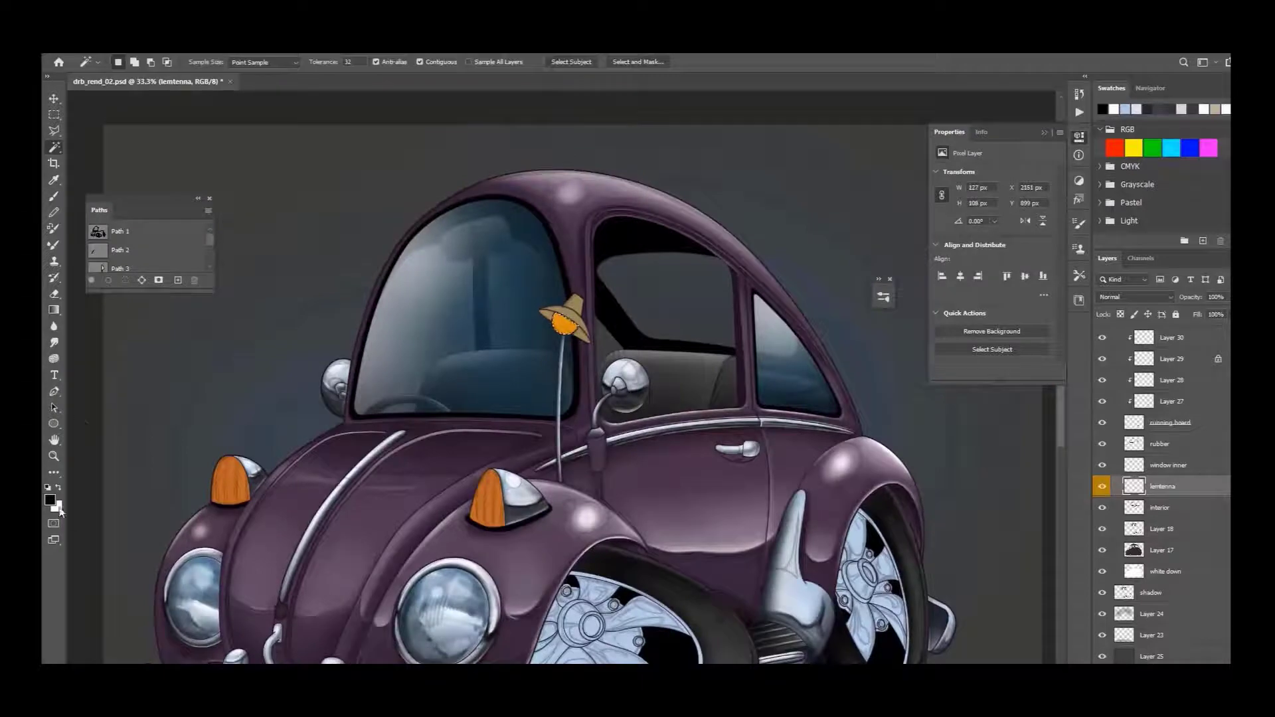
left_click(51, 500)
left_click(757, 179)
key("ctrl+plus")
key("alt+BackSpace")
Step: Choose an olive brown foreground color and paint markings on the blue antenna ball
key("g")
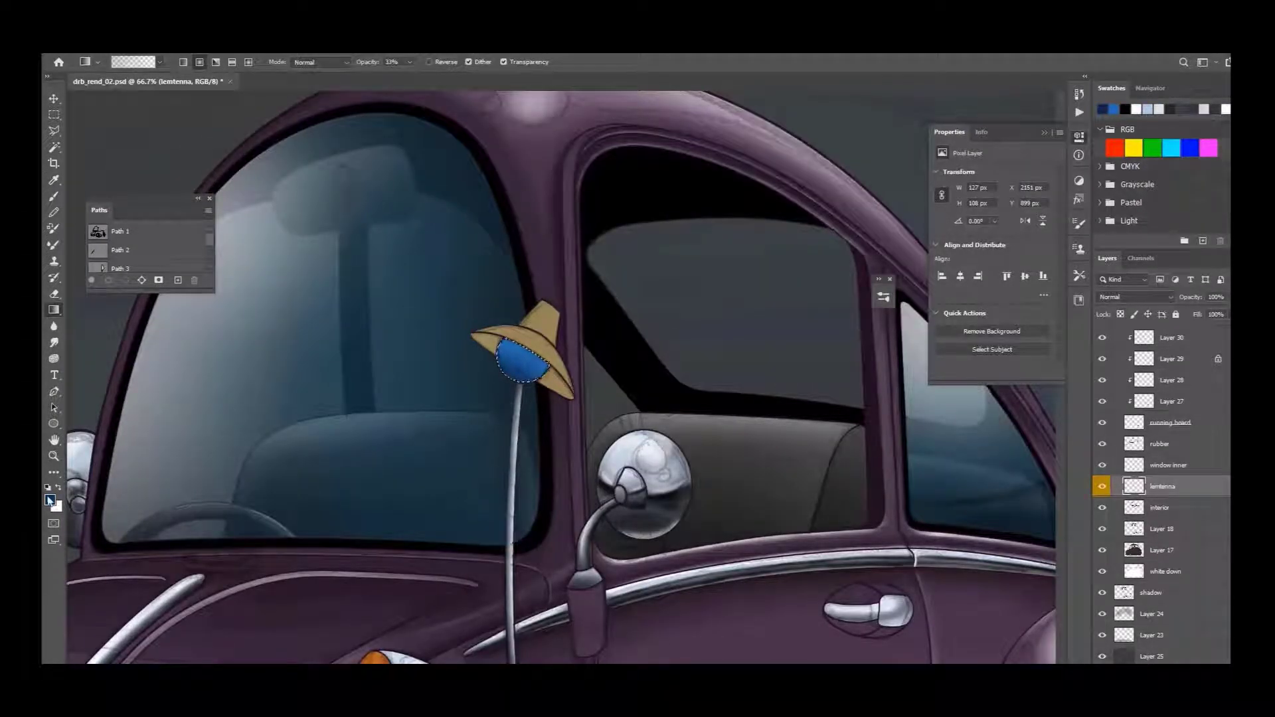
left_click(51, 500)
left_click(649, 310)
left_click(757, 180)
key("ctrl+plus")
key("b")
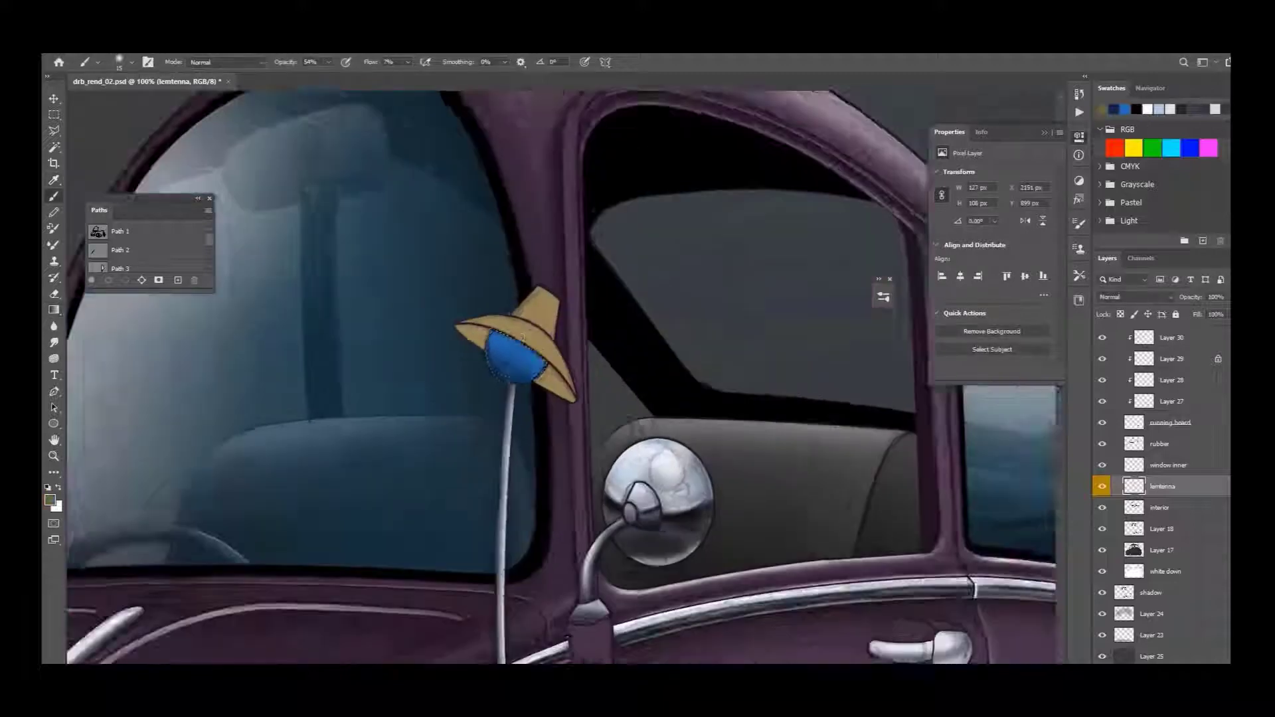
key("ctrl+minus")
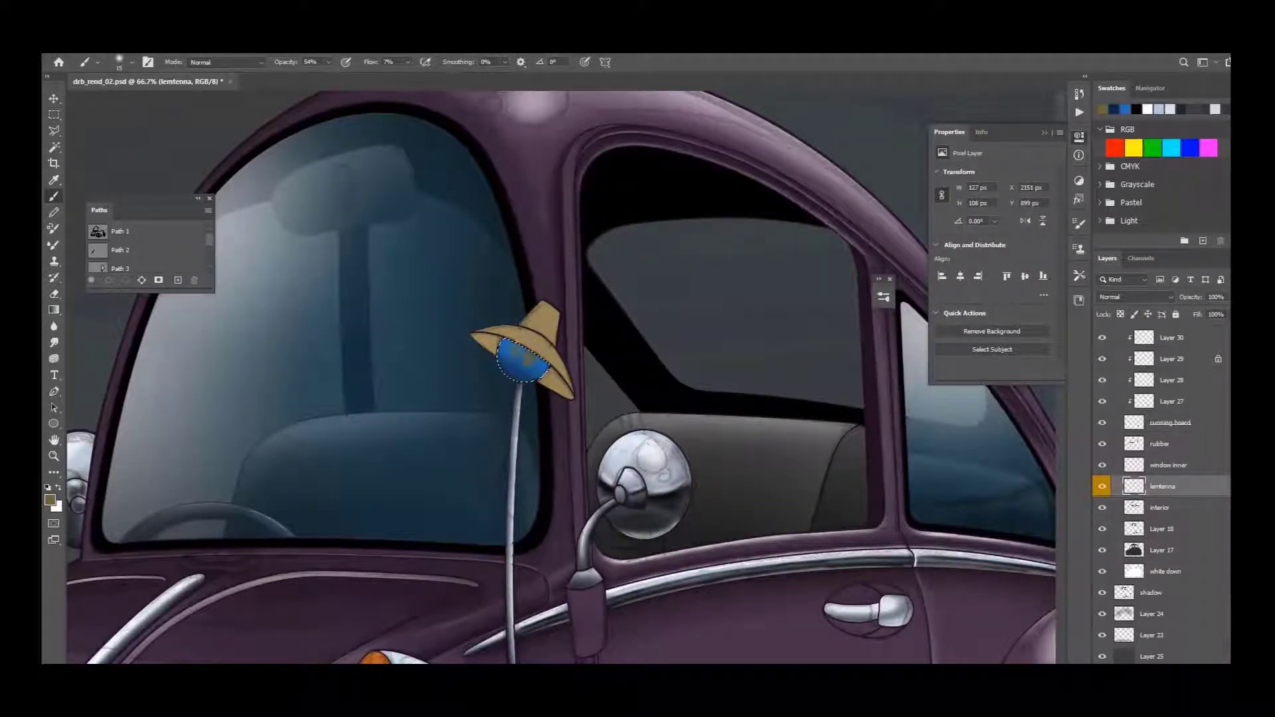
key("ctrl+plus")
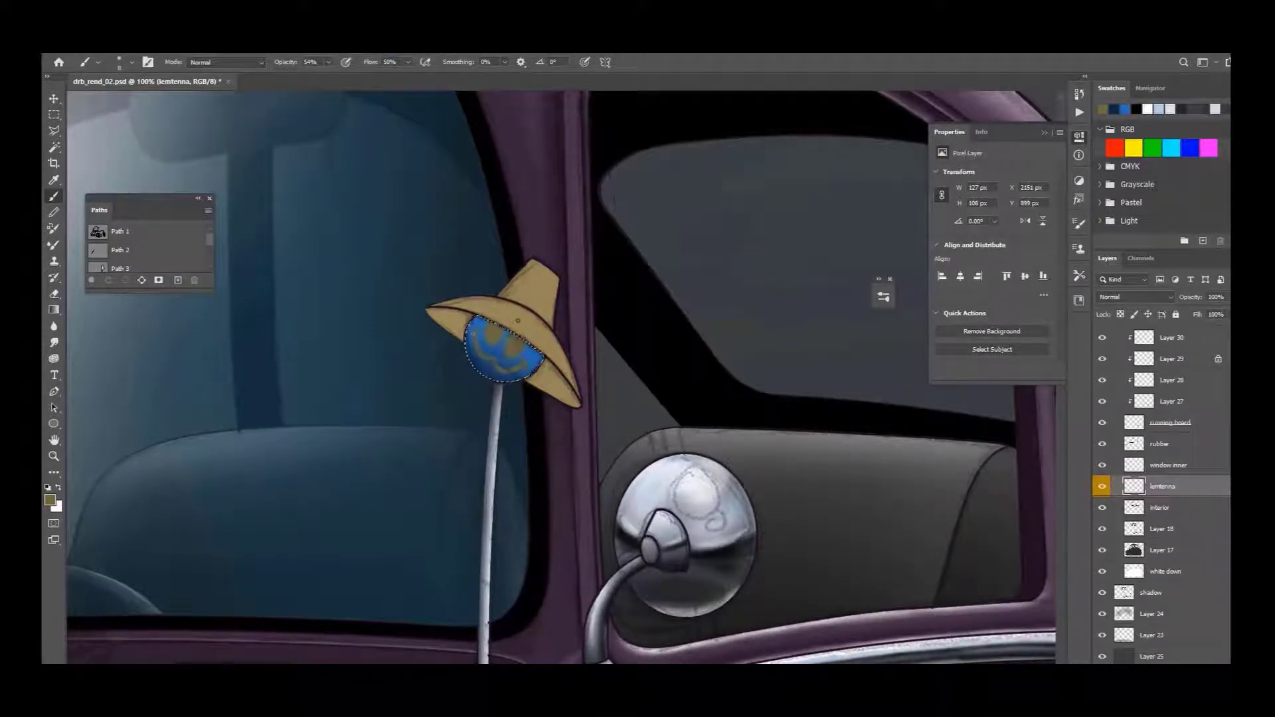
Step: Select the underside of the hat brim and shade it on the lemtenna layer with dark brown 3f3511 at 7% flow
key("w")
scroll(1166, 519, "up", 1)
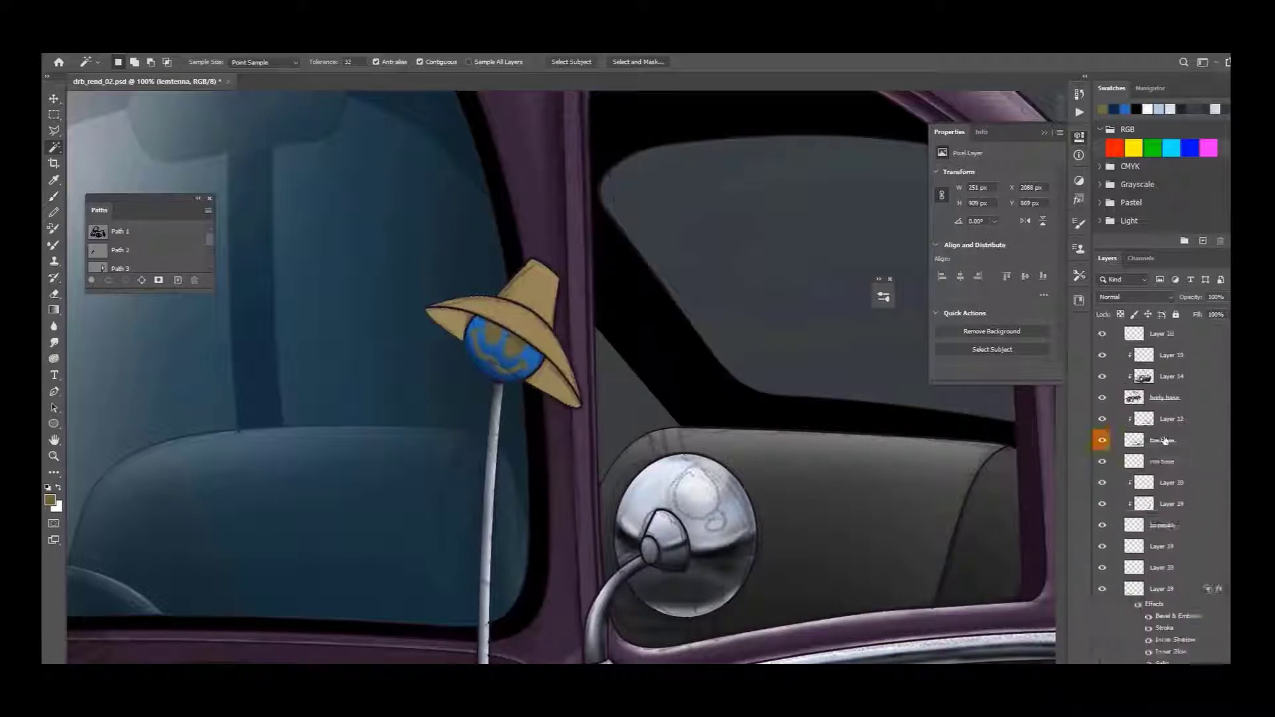
left_click(1167, 512)
key("g")
left_click(49, 499)
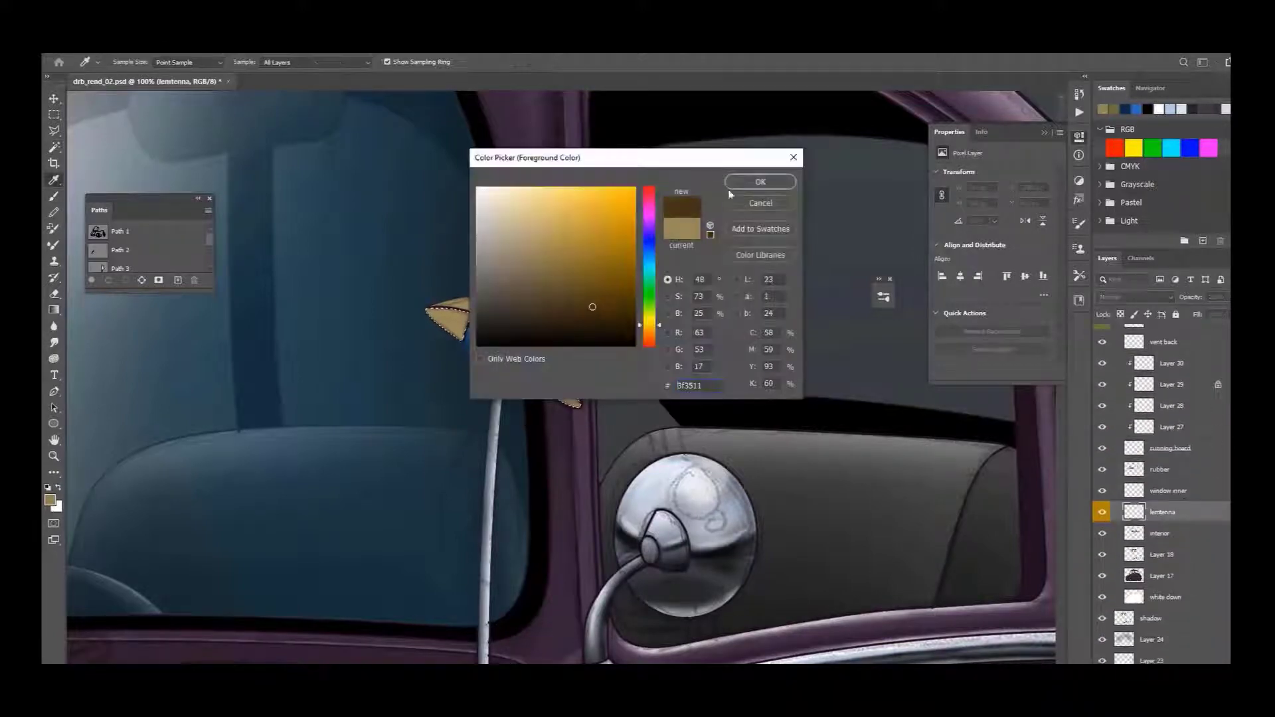
key("Return")
key("b")
left_click(379, 64)
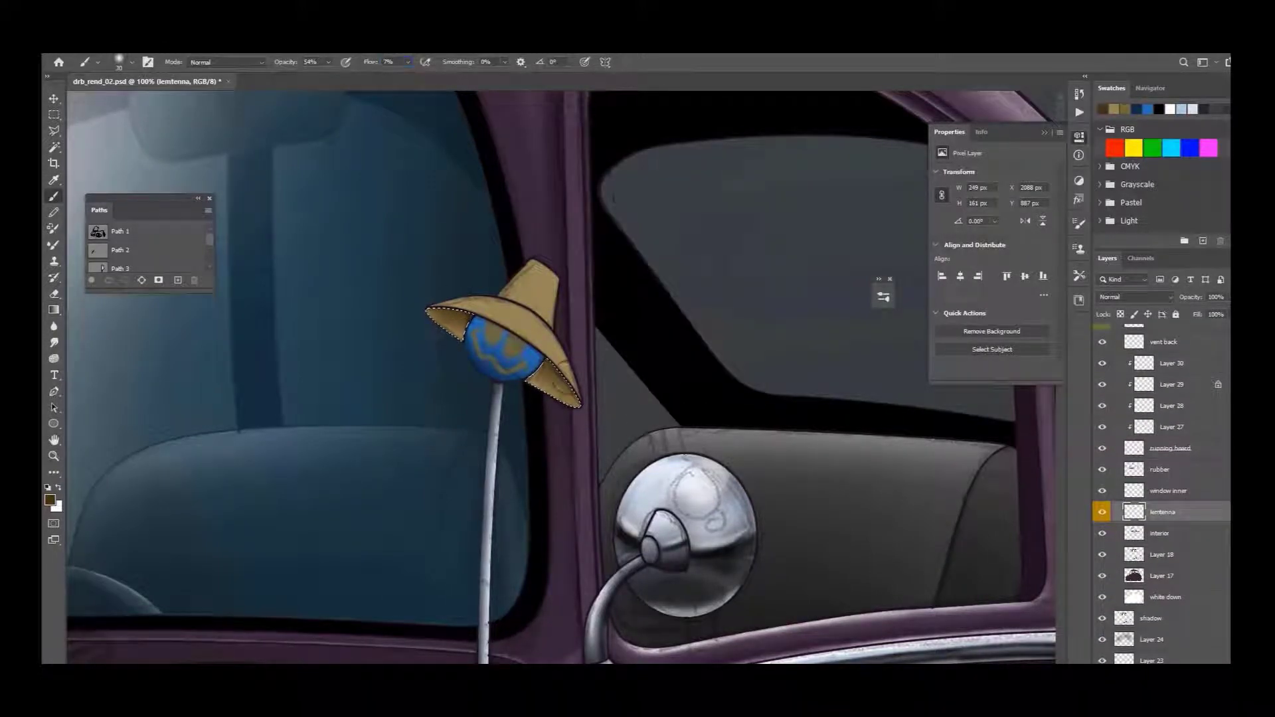
left_click(539, 292, "alt")
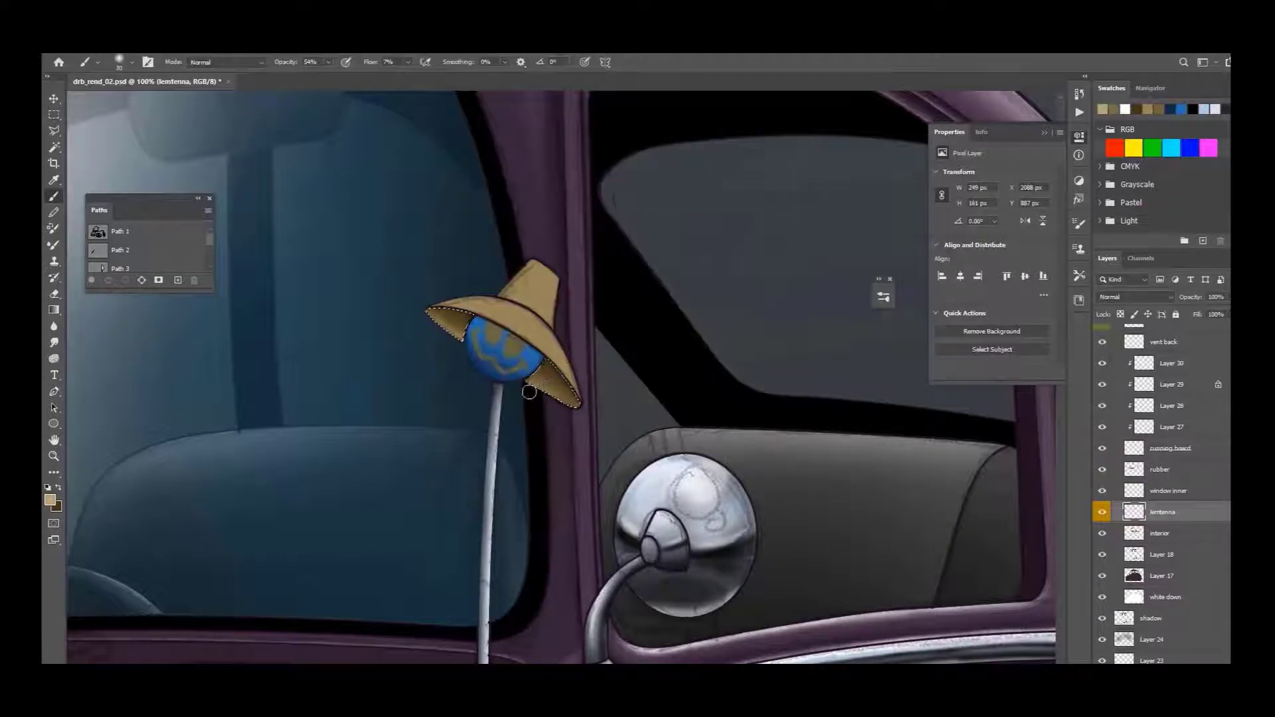
Step: Shade the hat's upper brim and crown on the lemtenna layer with dark brown and tan
scroll(1162, 498, "down", 3)
key("l")
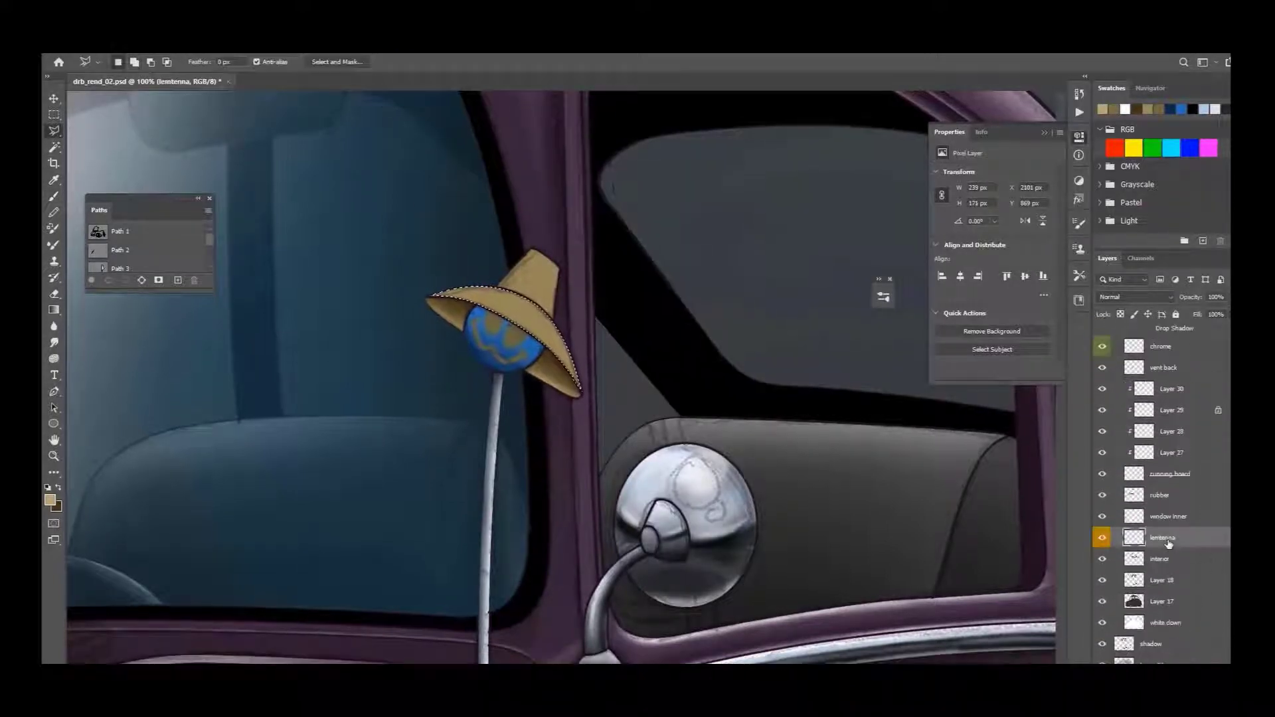
key("b")
key("x")
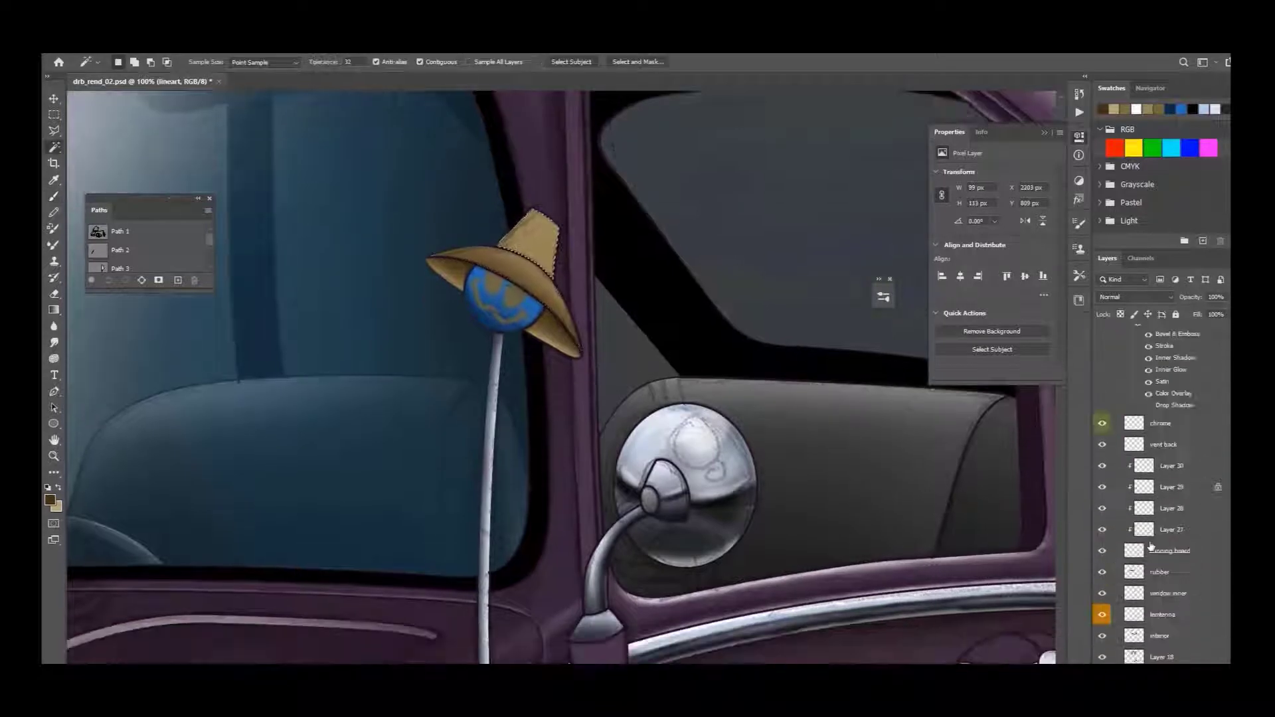
key("g")
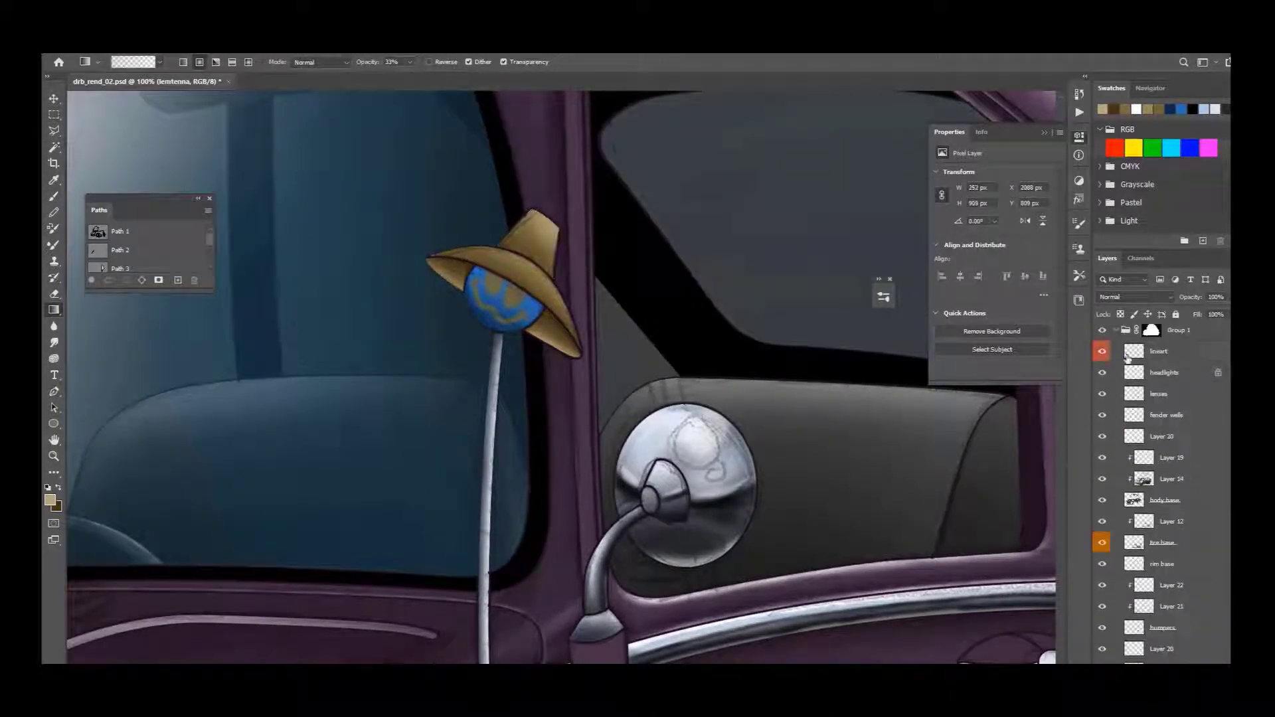
Step: Select the hat area from the lineart layer and shade the hat brim with black on the lemtenna layer
key("w")
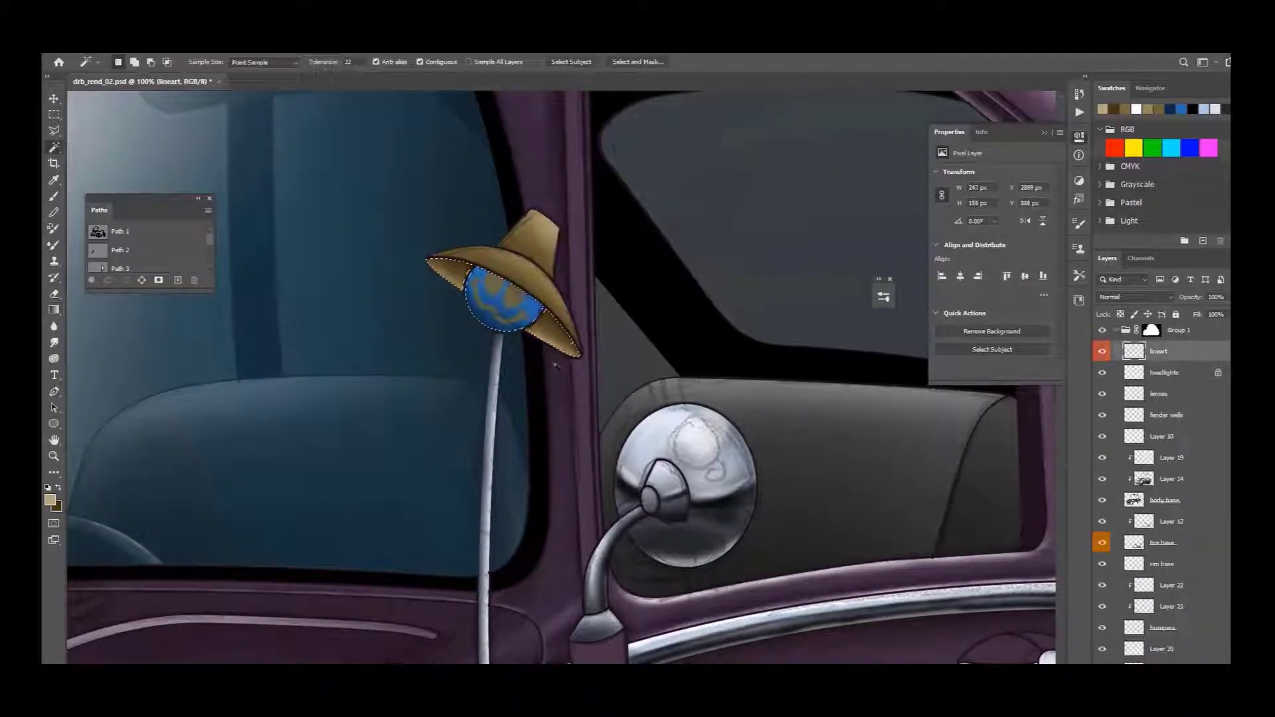
scroll(1132, 563, "up", 2)
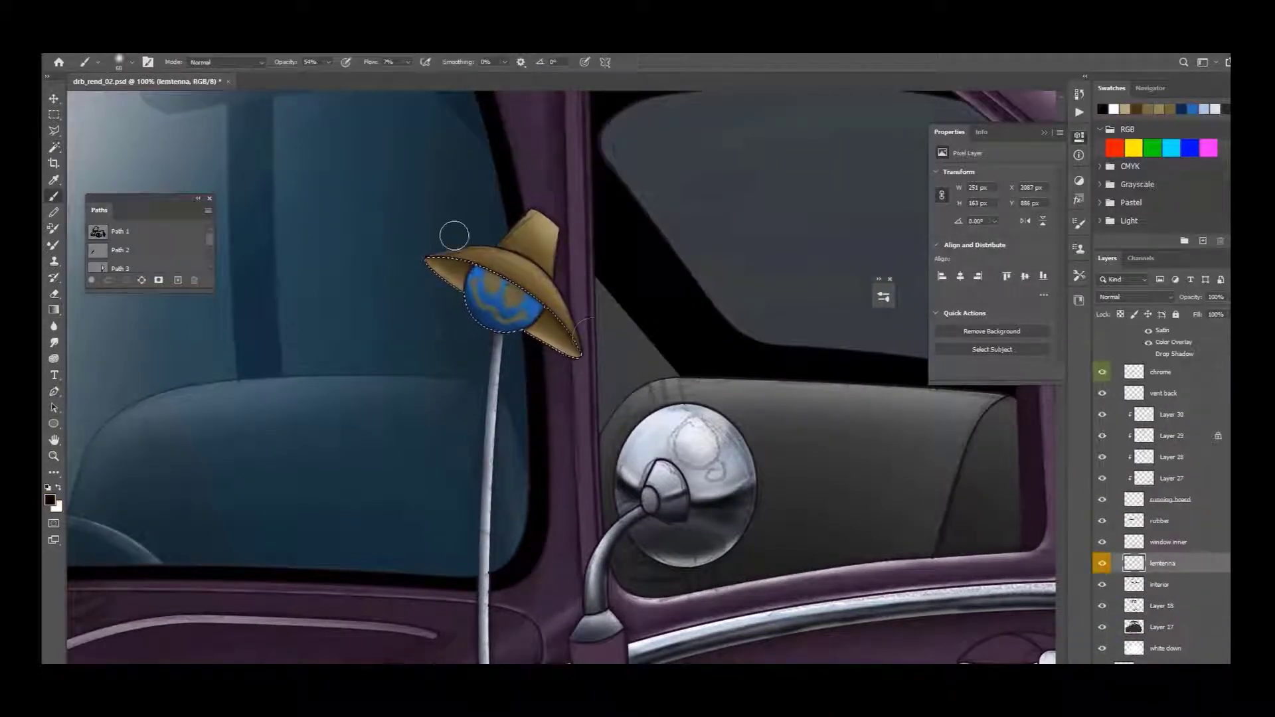
left_click_drag(455, 228, 558, 332)
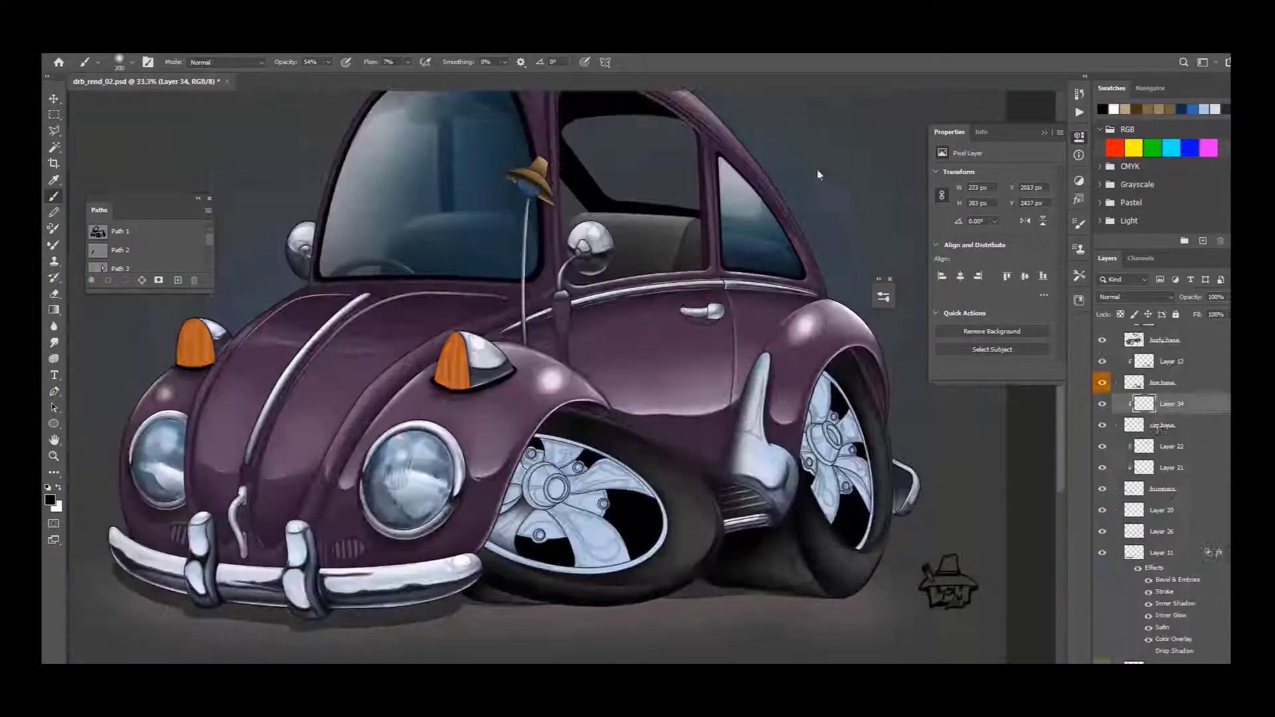
Step: Select the front wheel's lower spoke from the lineart layer and shade it in black and white on Layer 34
left_click(1159, 345)
key("g")
left_click(1171, 558)
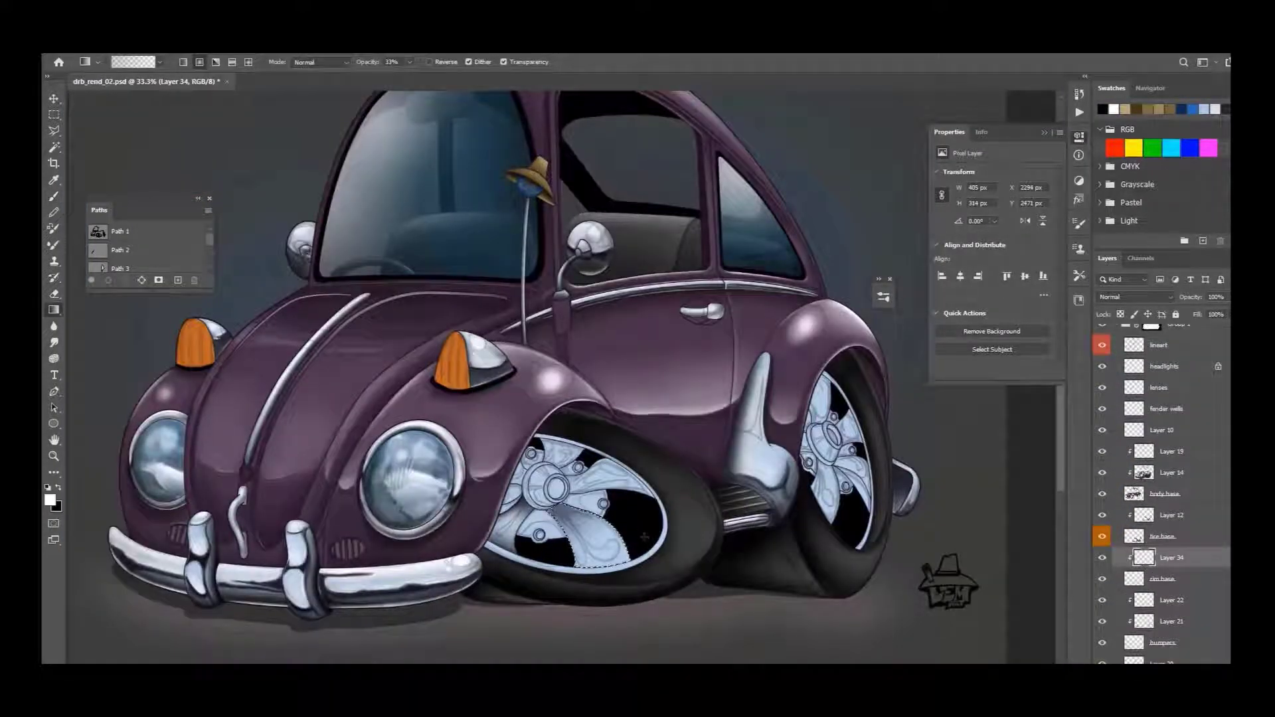
key("b")
mouse_move(564, 518)
left_mouse_down()
mouse_move(617, 558)
mouse_move(554, 525)
mouse_move(571, 545)
mouse_move(615, 541)
left_mouse_up()
key("x")
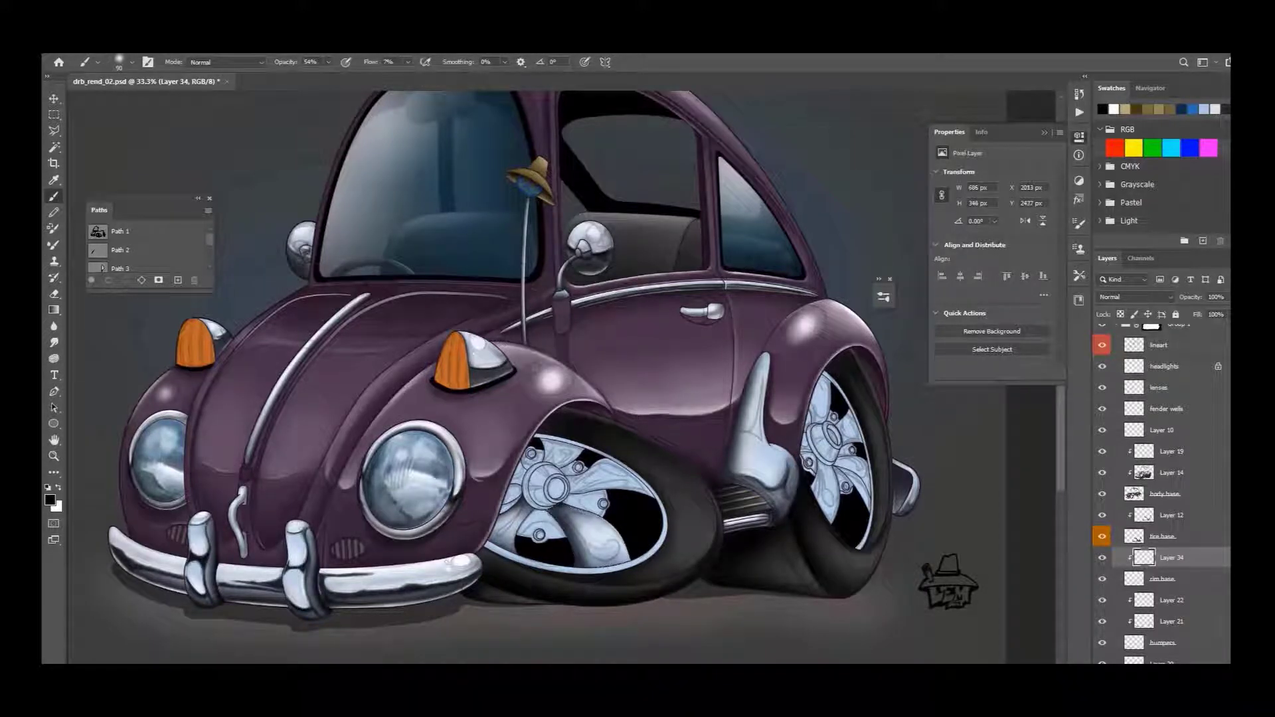
Step: Shade the front wheel's spoke beside the tire's inner right edge with black on Layer 34 and deselect it
key("x")
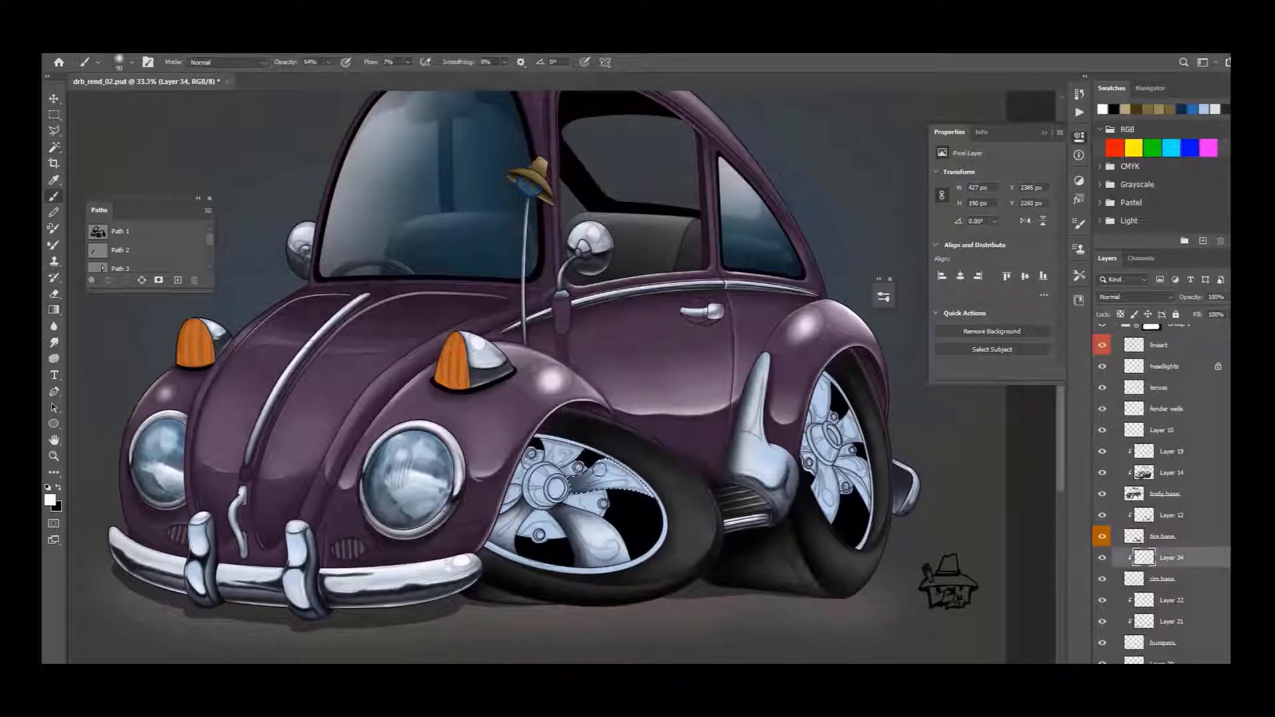
key("x")
left_click_drag(605, 504, 661, 469)
left_click_drag(578, 465, 658, 491)
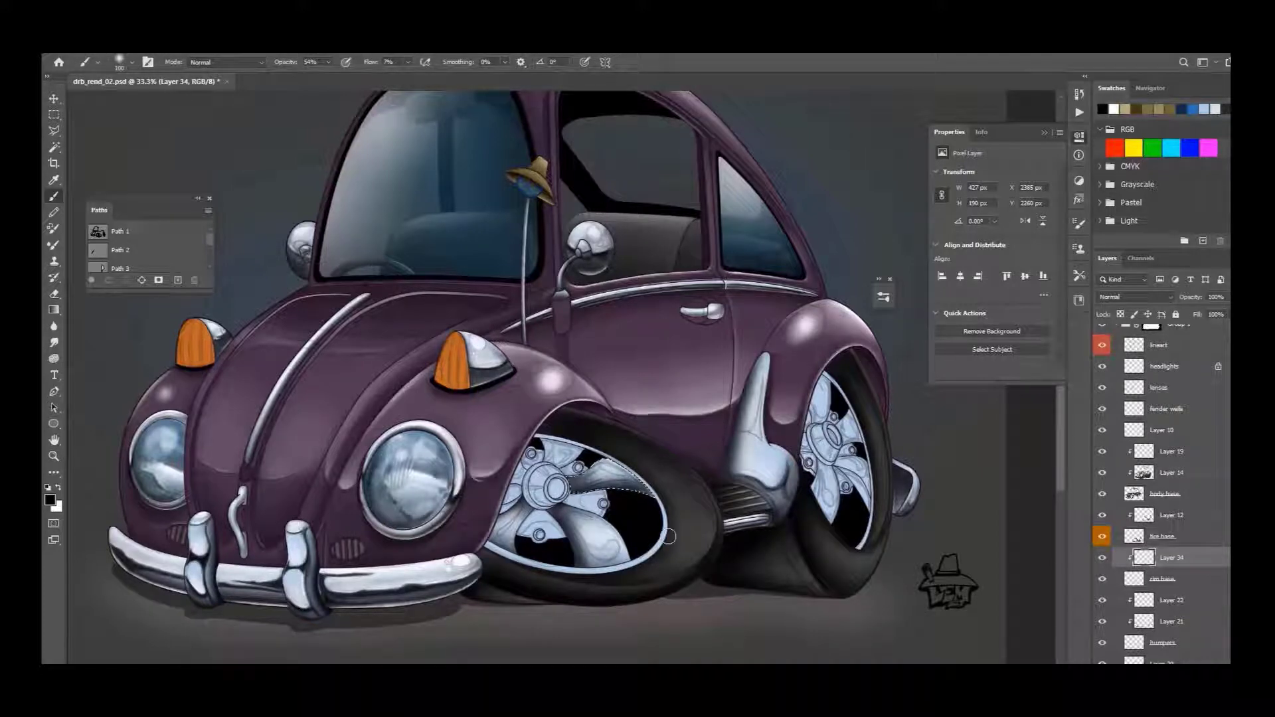
key("ctrl+d")
Step: Shade the front wheel's uppermost spoke in black and white on Layer 34
left_click(1172, 557)
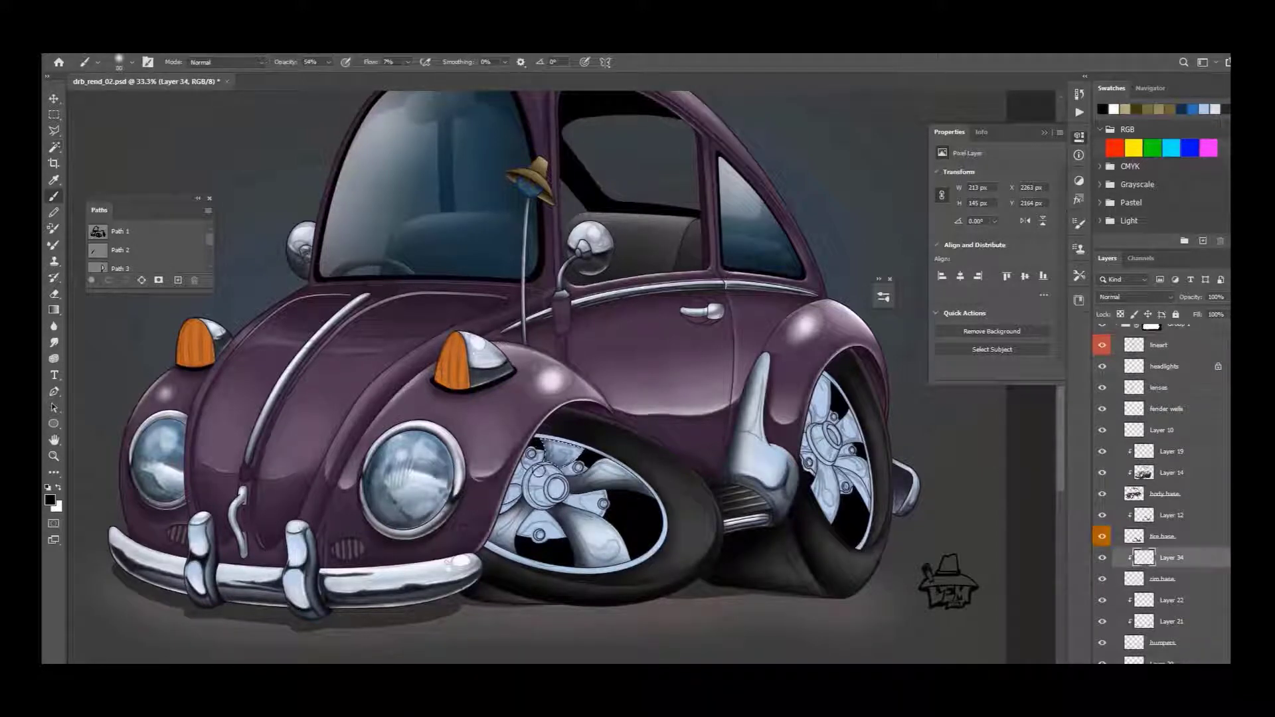
key("x")
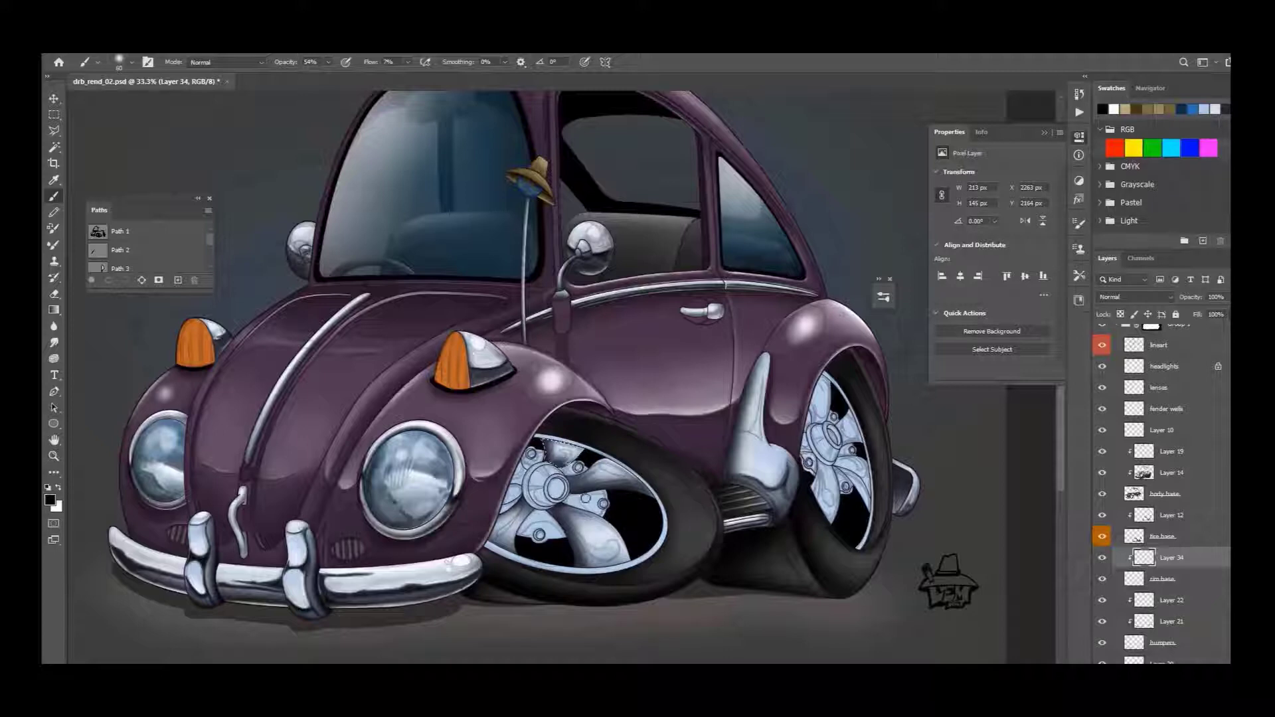
left_click_drag(514, 463, 520, 471)
Step: Select the front wheel's hub and remaining spoke area and shade it on Layer 34 with a smaller brush in black and white
right_click(520, 470, "ctrl+alt")
key("w")
right_click(596, 503, "ctrl+alt")
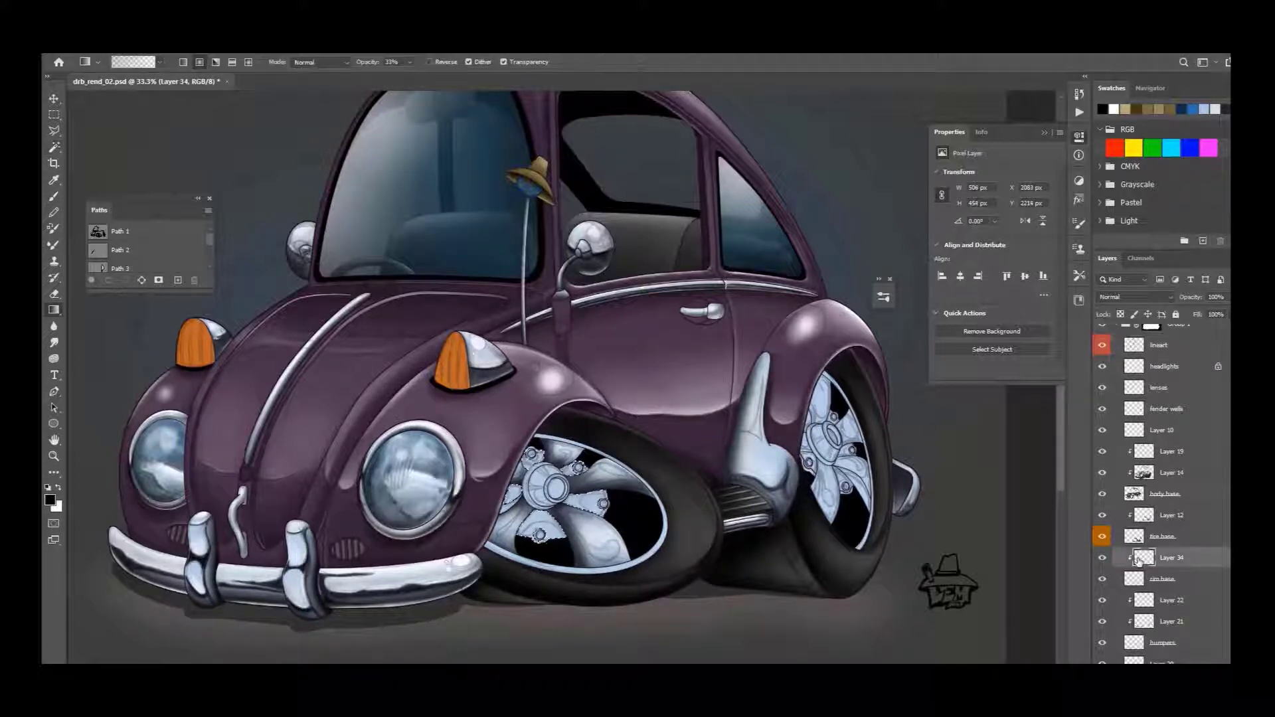
key("b")
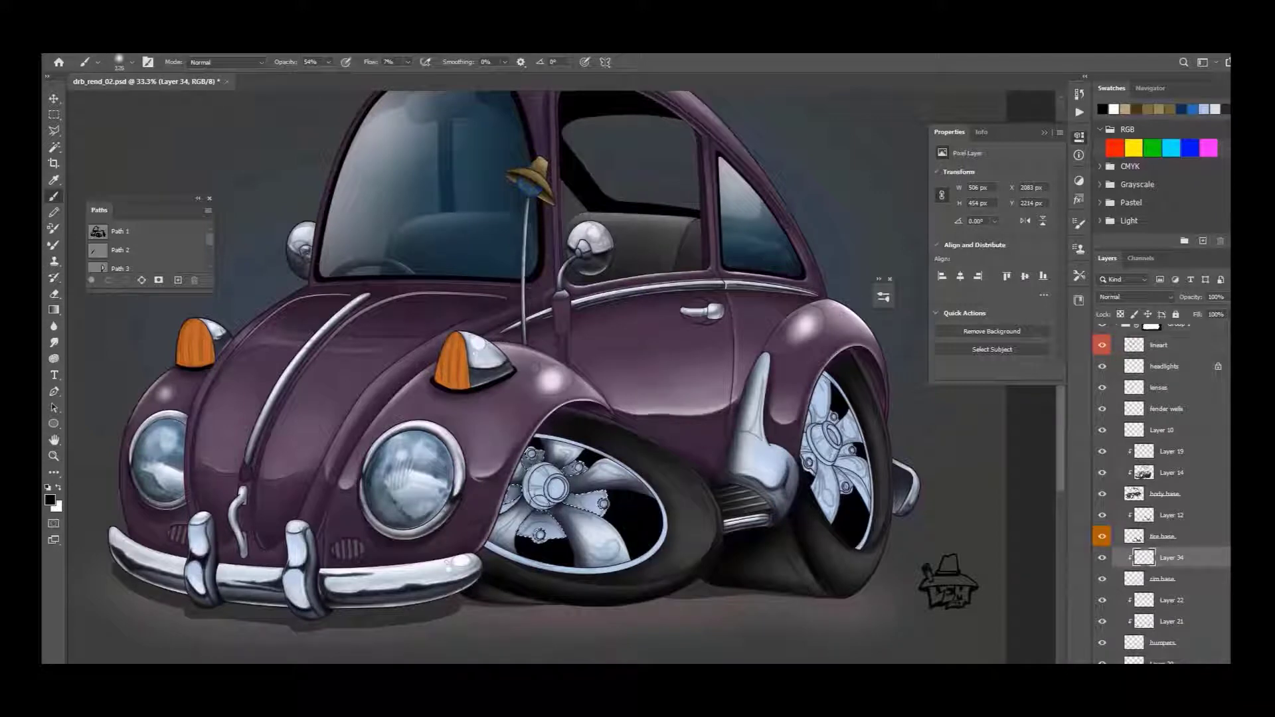
key("bracketleft")
key("bracketleft")
key("bracketleft")
key("bracketleft")
key("bracketleft")
key("x")
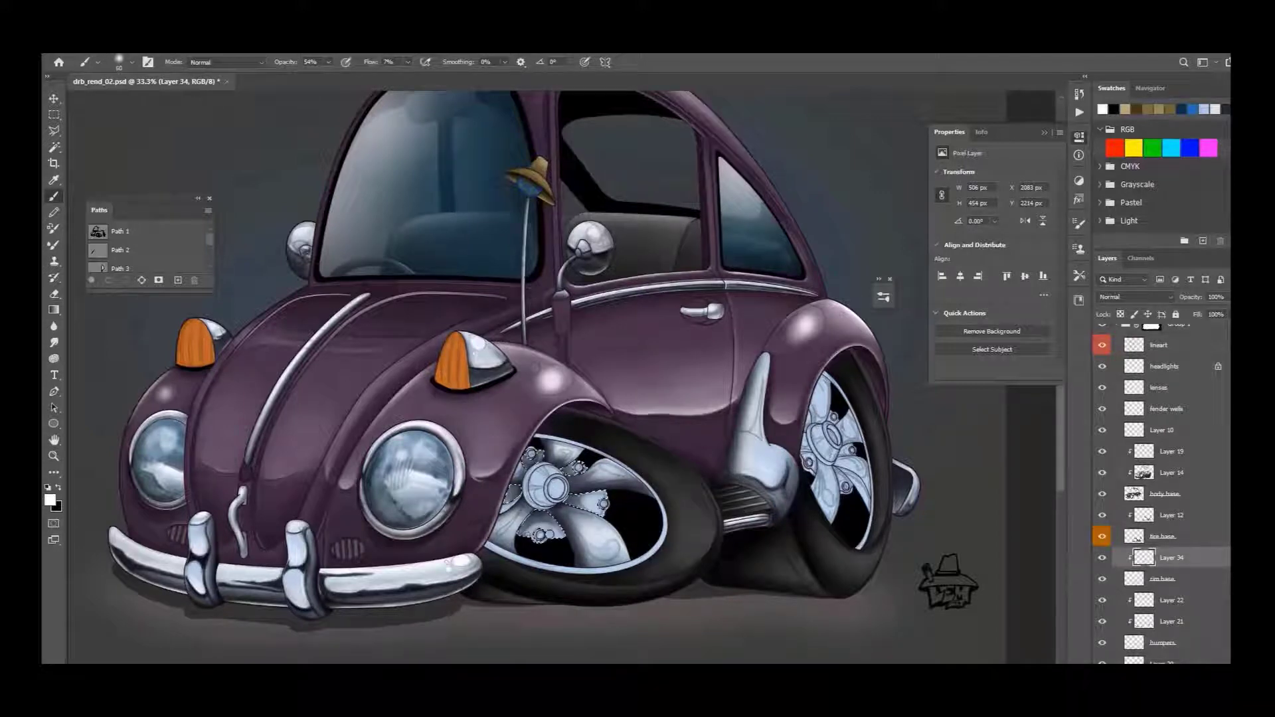
Step: Select the remaining small areas around the front wheel's hub from the lineart layer and shade them in black on Layer 34
key("w")
left_click(1152, 561, "ctrl")
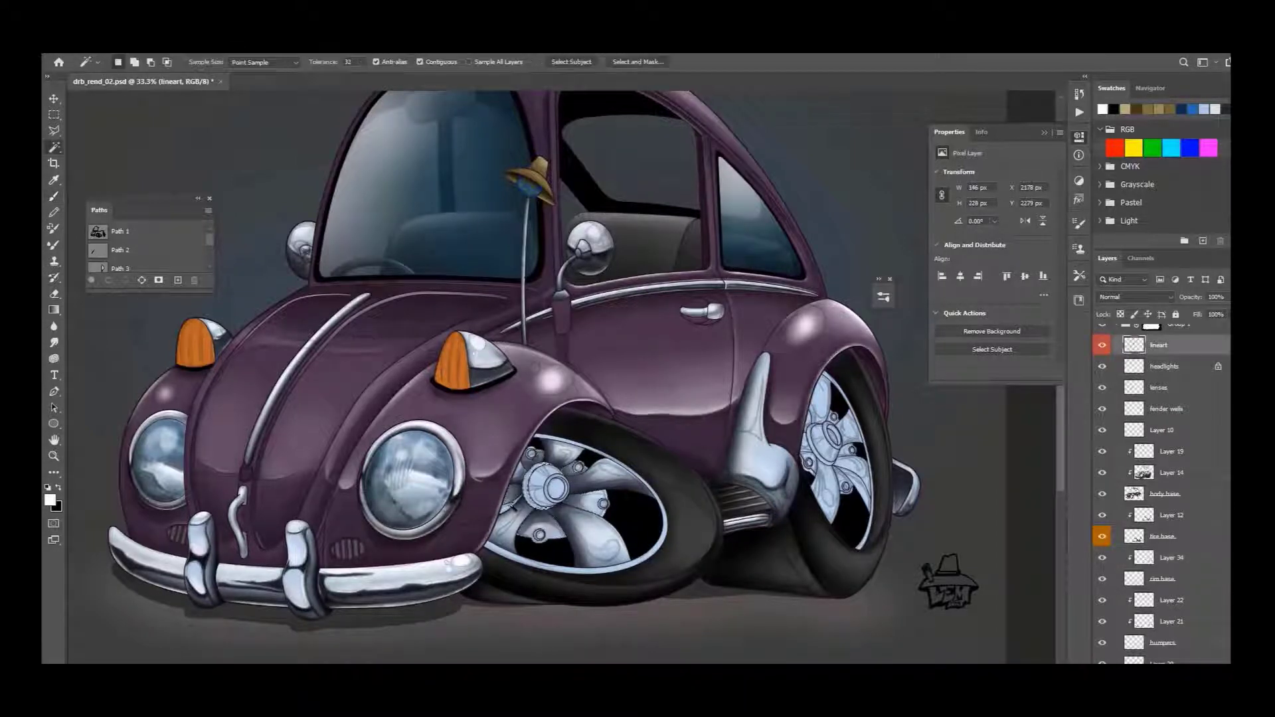
key("b")
key("x")
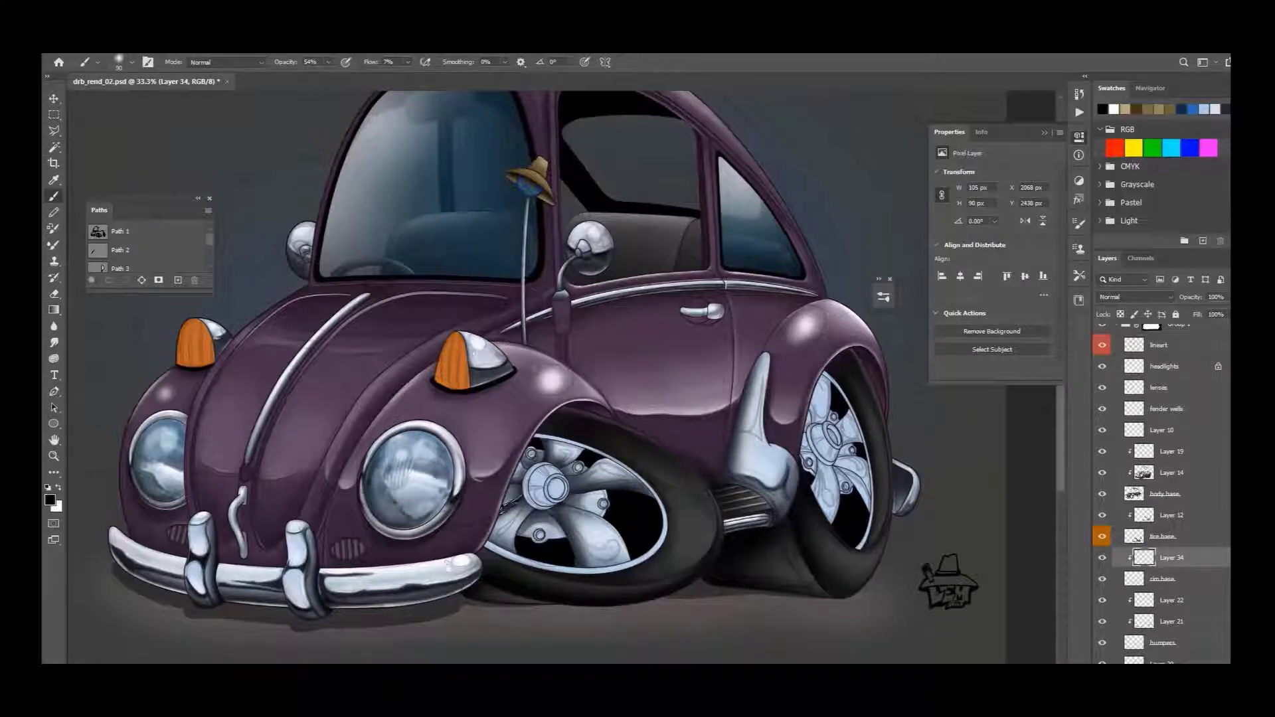
Step: Shade the cylindrical side of the front wheel's protruding hub in black and white on Layer 34 with an enlarged brush
key("ctrl+plus")
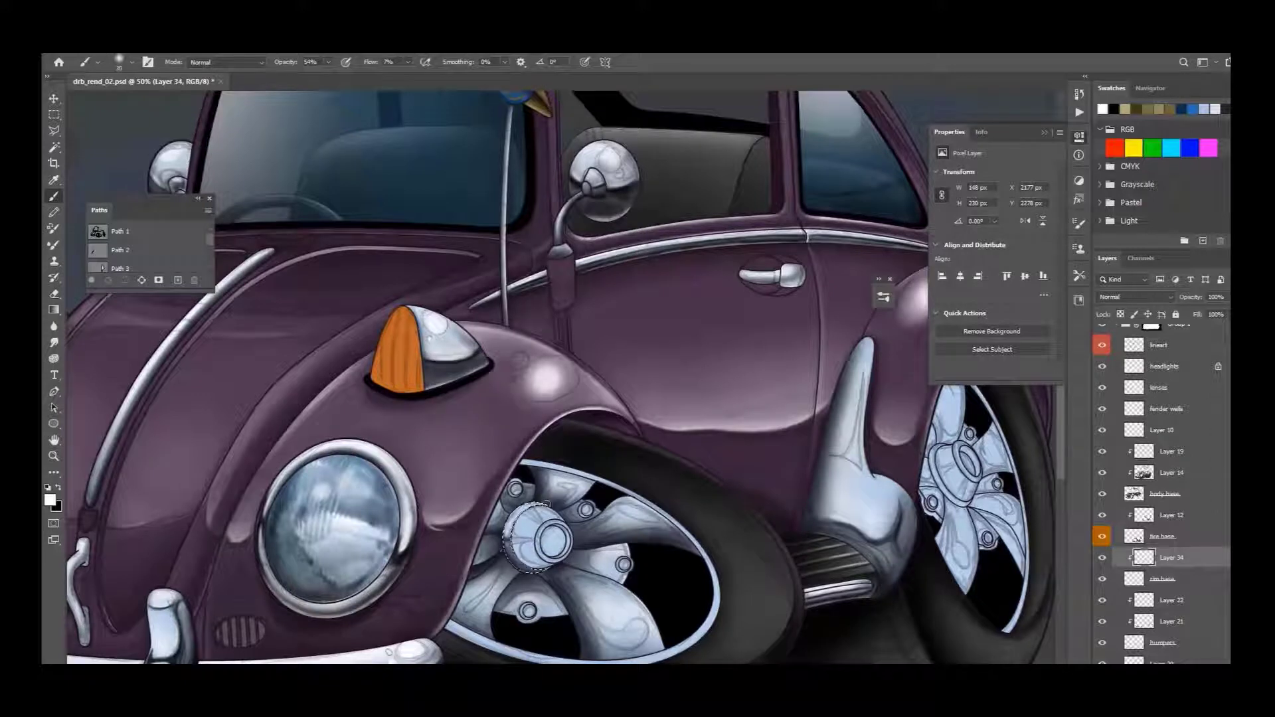
left_click(1133, 345, "ctrl")
key("x")
key("]")
key("]")
key("]")
key("]")
key("]")
key("]")
key("]")
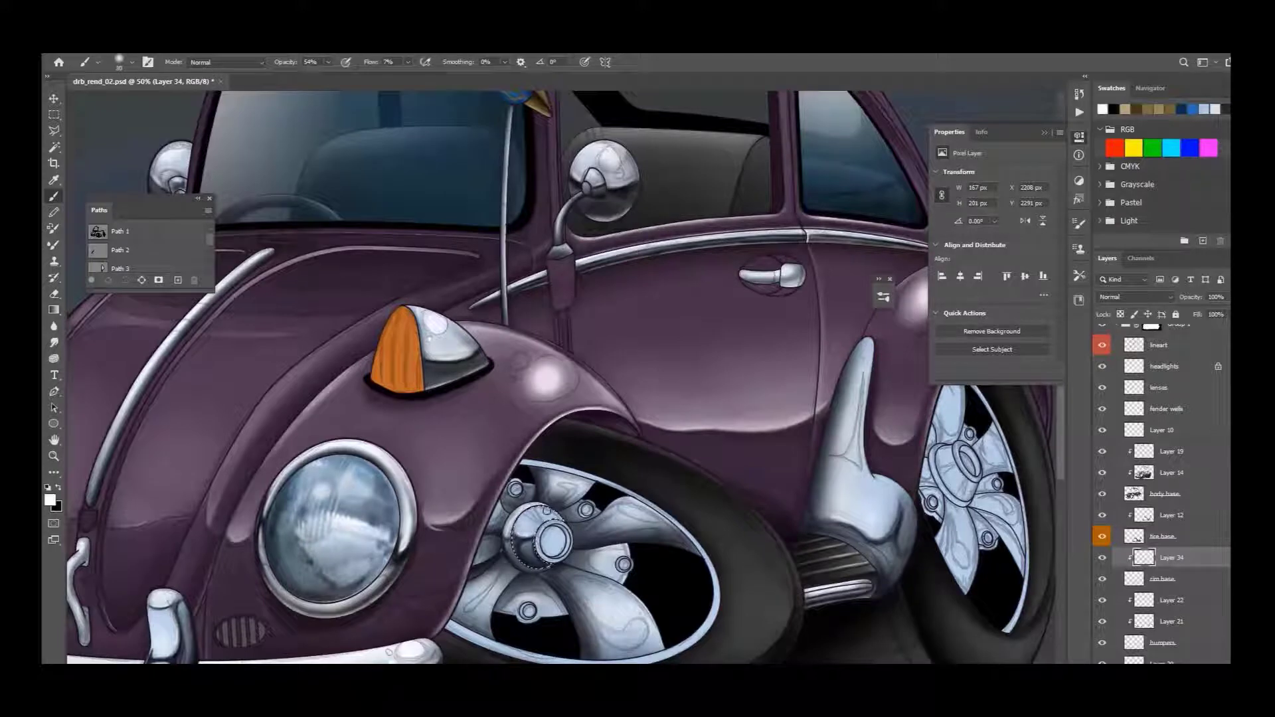
Step: Undo the stray hub changes, shade the inner circle of the front hub's end cap in black on Layer 34, and deselect
key("ctrl+z")
key("g")
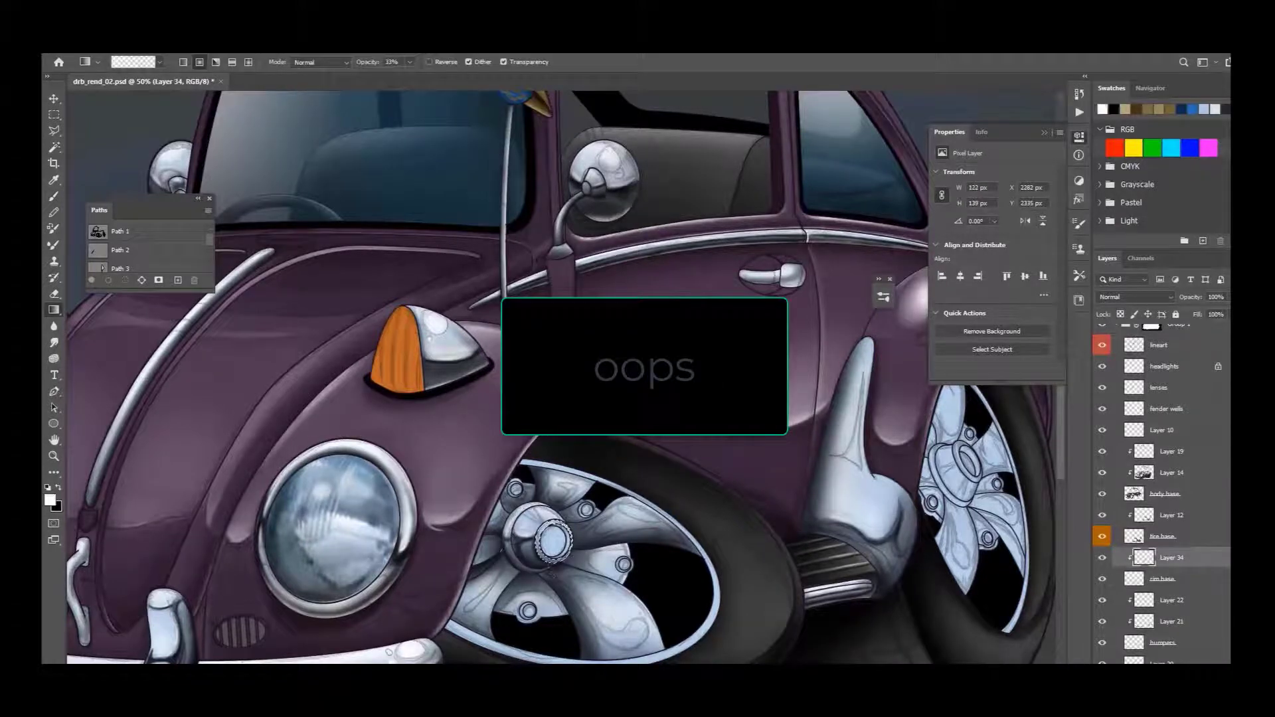
left_click(1158, 344)
left_click(1172, 558)
key("x")
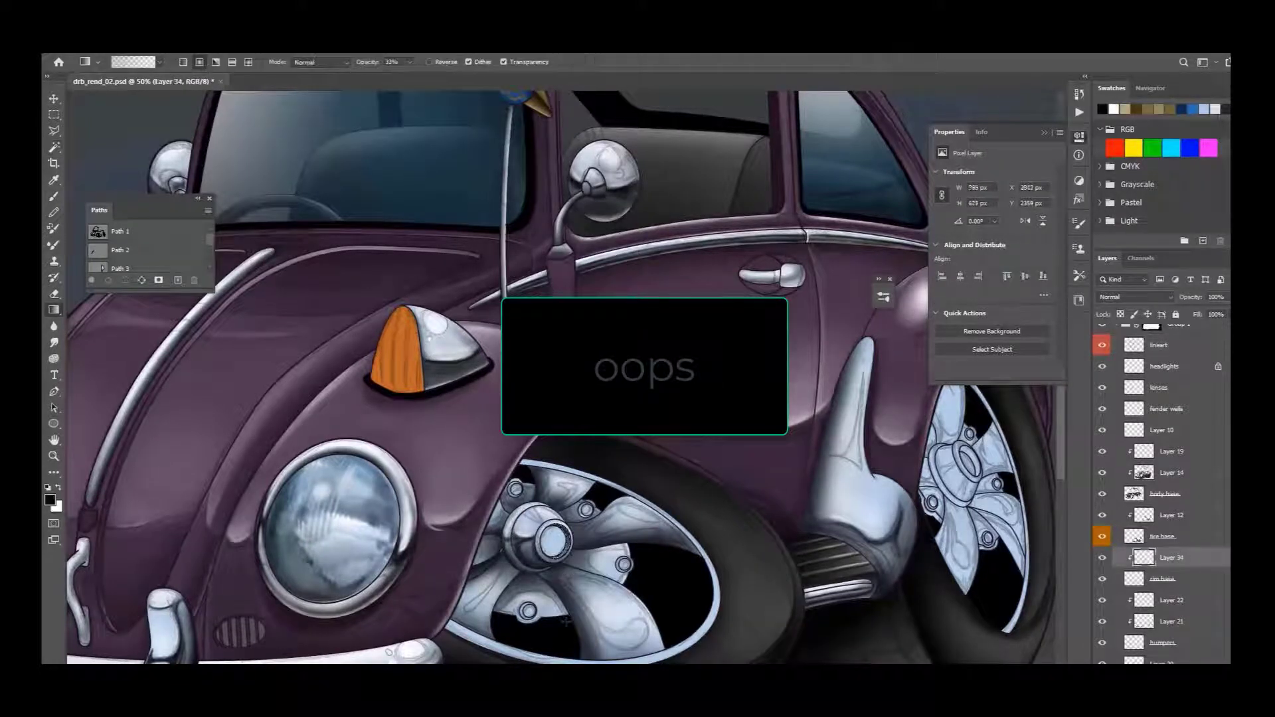
key("ctrl+z")
key("b")
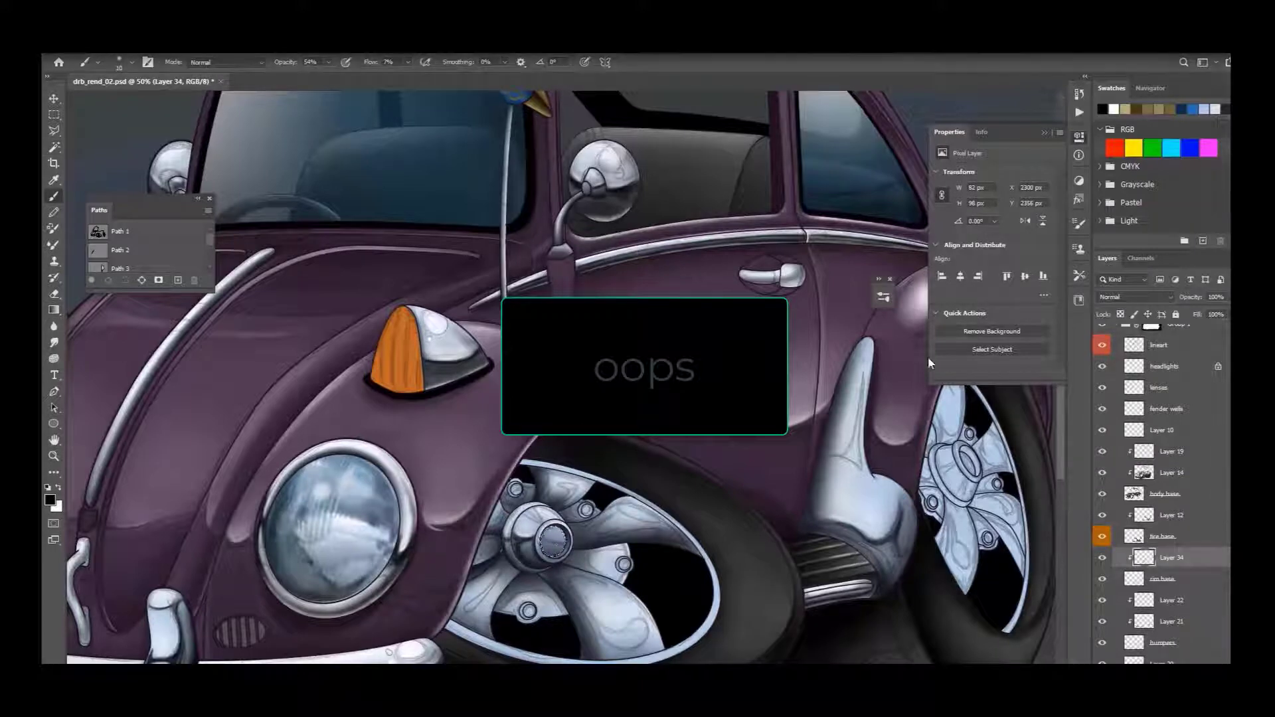
key("bracketright")
key("bracketright")
key("bracketright")
key("bracketright")
key("bracketright")
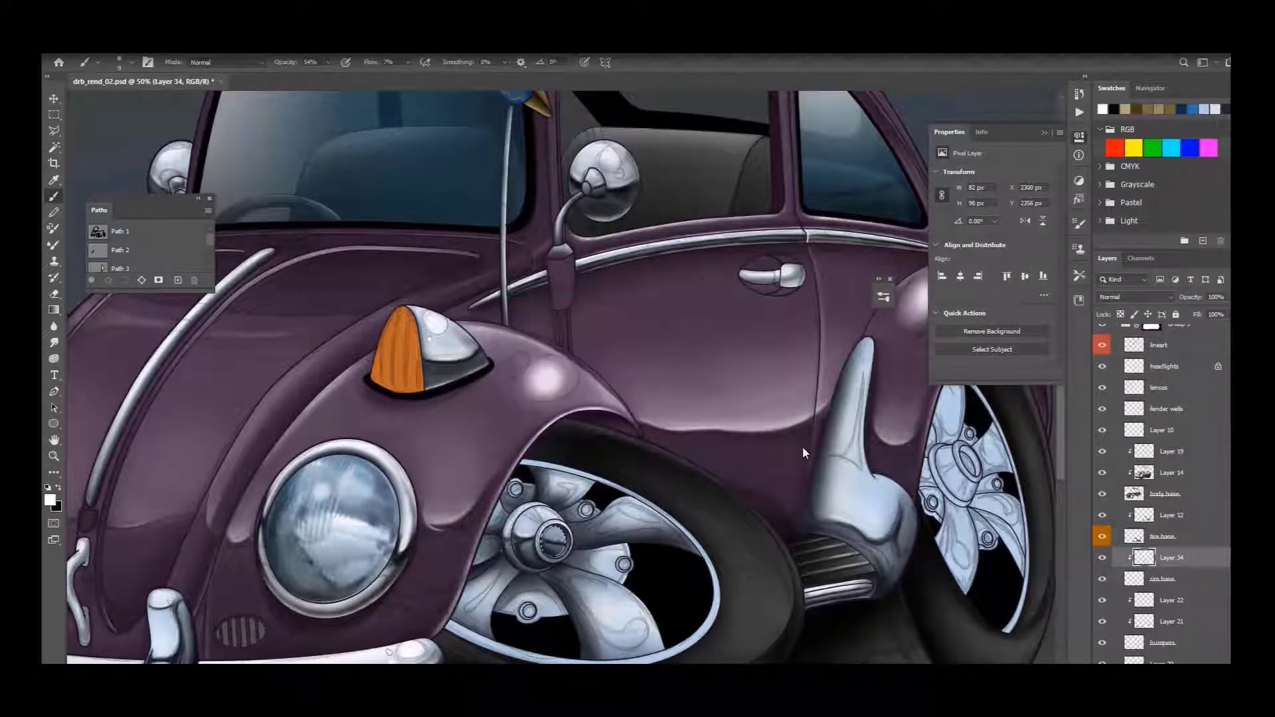
key("ctrl+d")
key("ctrl+minus")
key("ctrl+l")
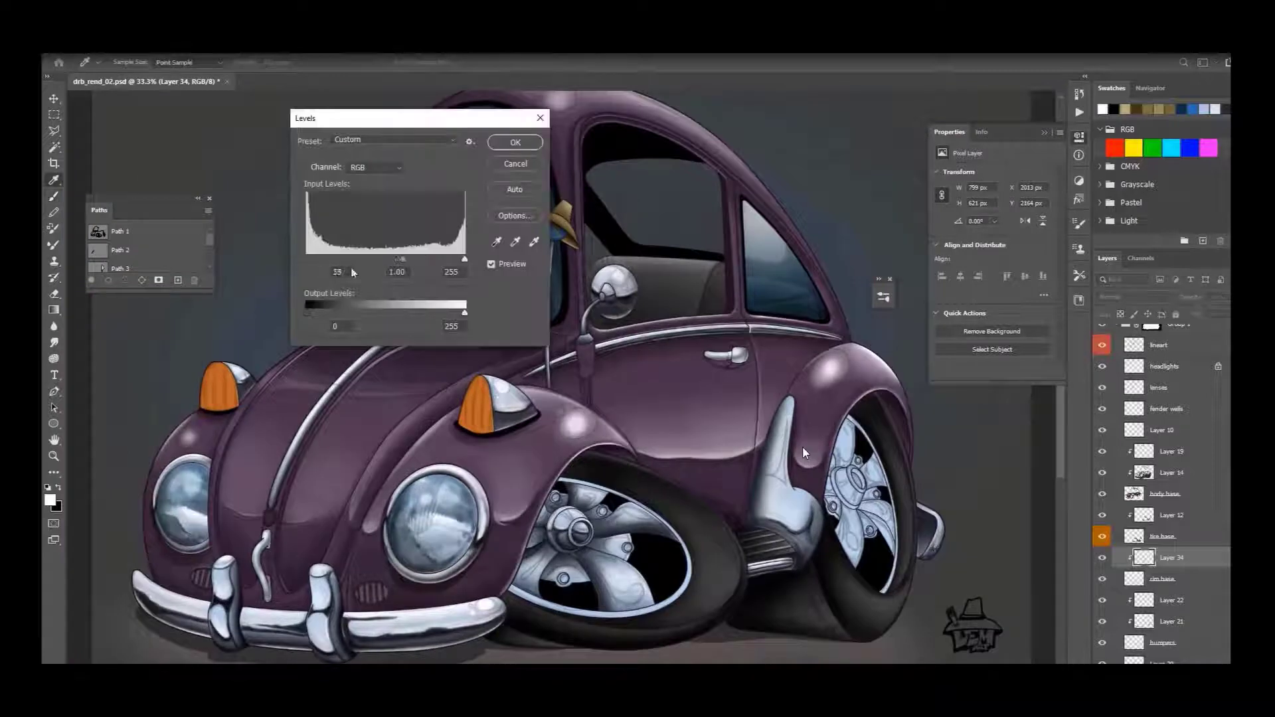
left_click(508, 166)
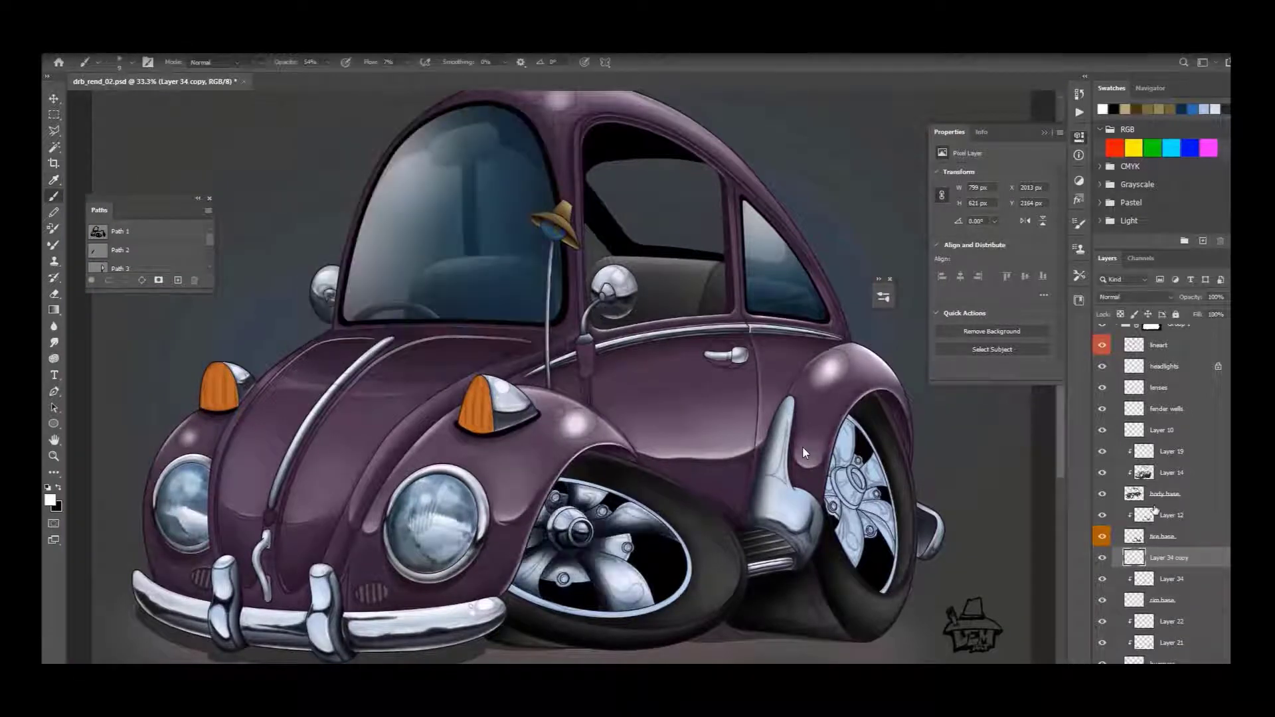
Step: Duplicate Layer 34, set the copy's opacity to 27%, and merge it down into Layer 34
key("ctrl+j")
key("b")
left_click_drag(1223, 297, 1190, 311)
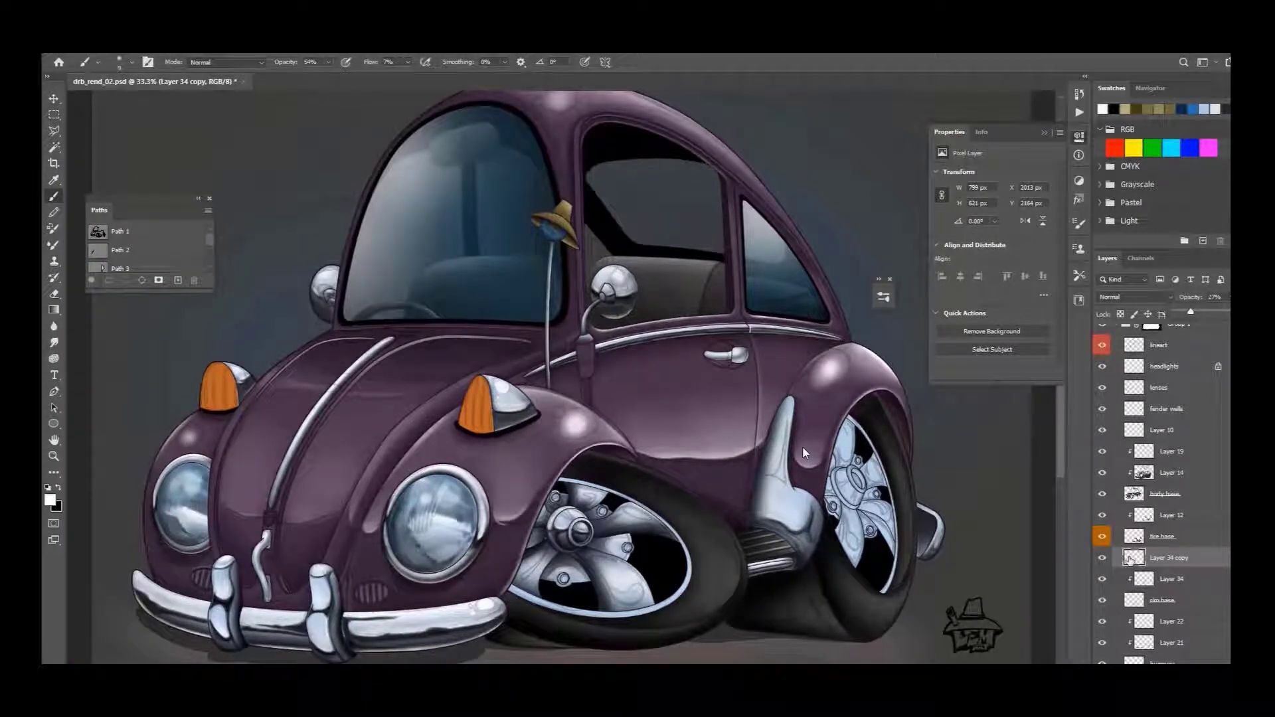
key("ctrl+e")
Step: Paint white highlights on the front wheel's spokes on Layer 34, reducing the brush size for finer strokes
key("ctrl+plus")
scroll(799, 444, "down", 5)
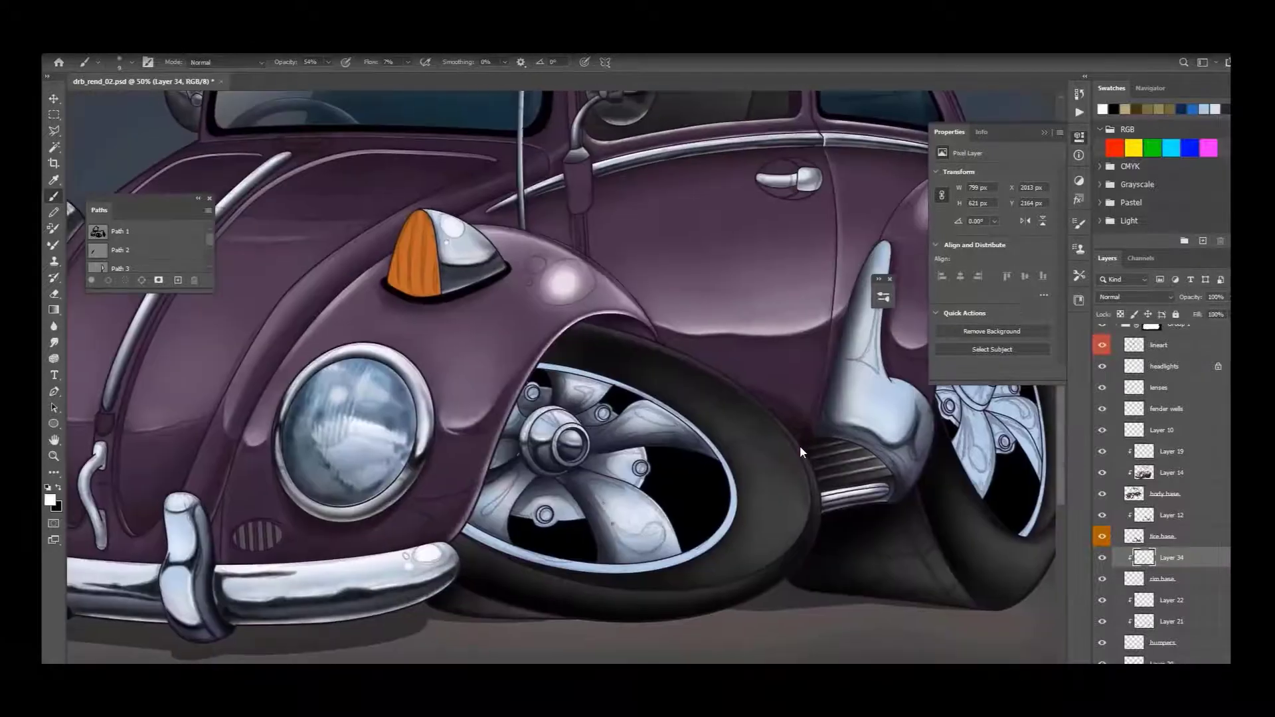
mouse_move(596, 491)
left_mouse_down()
mouse_move(630, 497)
mouse_move(607, 506)
mouse_move(663, 534)
mouse_move(626, 545)
mouse_move(654, 535)
left_mouse_up()
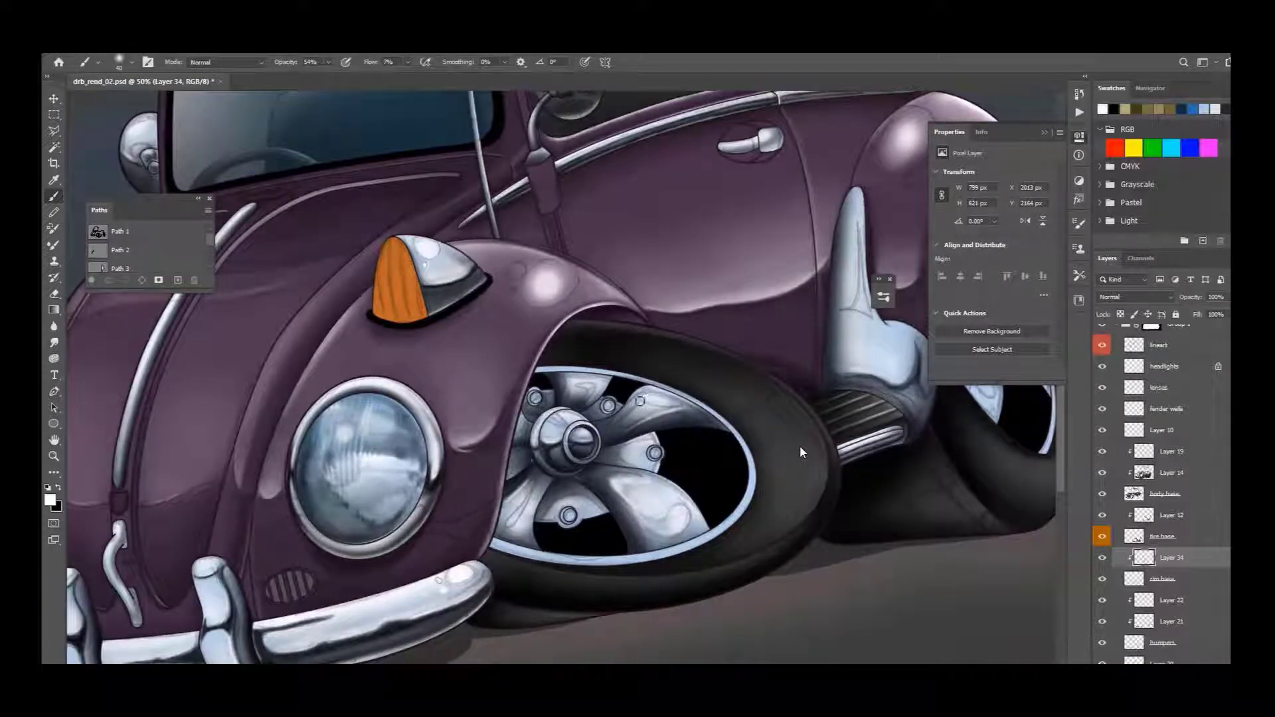
key("bracketleft")
key("bracketleft")
key("bracketleft")
key("bracketleft")
left_click_drag(639, 402, 629, 426)
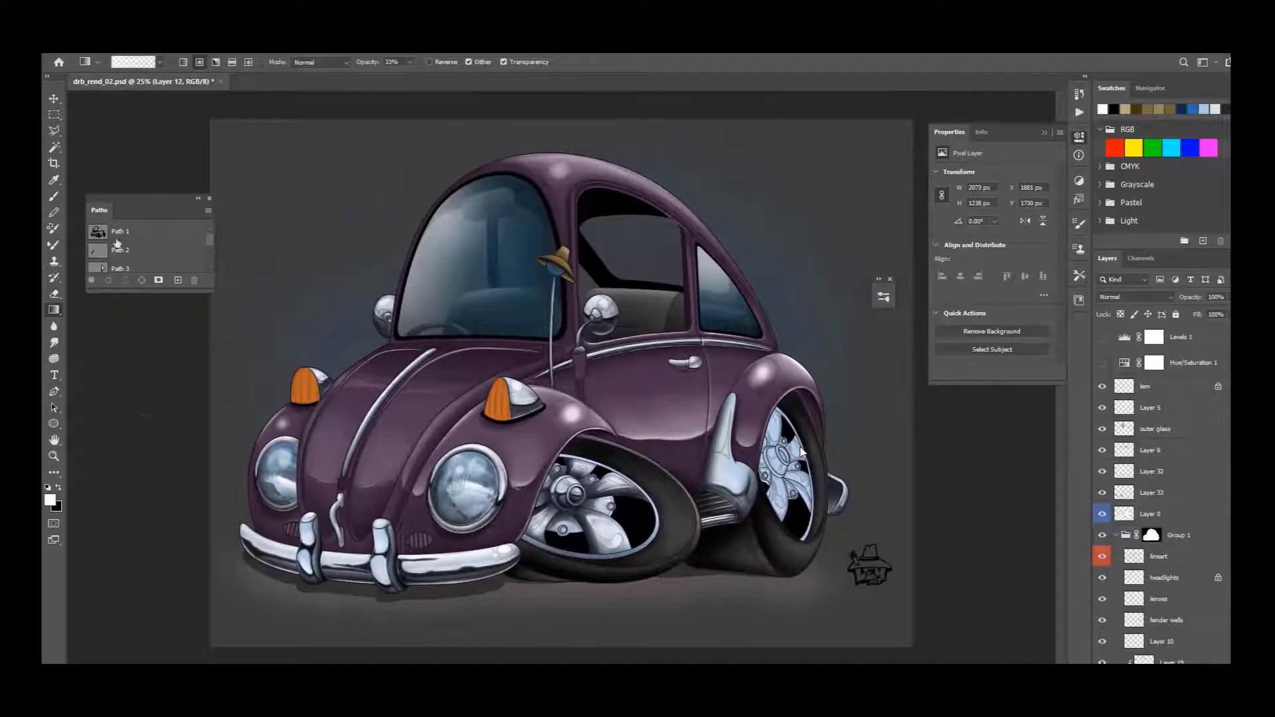
Step: Activate Path 1 and create a new layer named wells
left_click(116, 240)
key("ctrl+equal")
key("p")
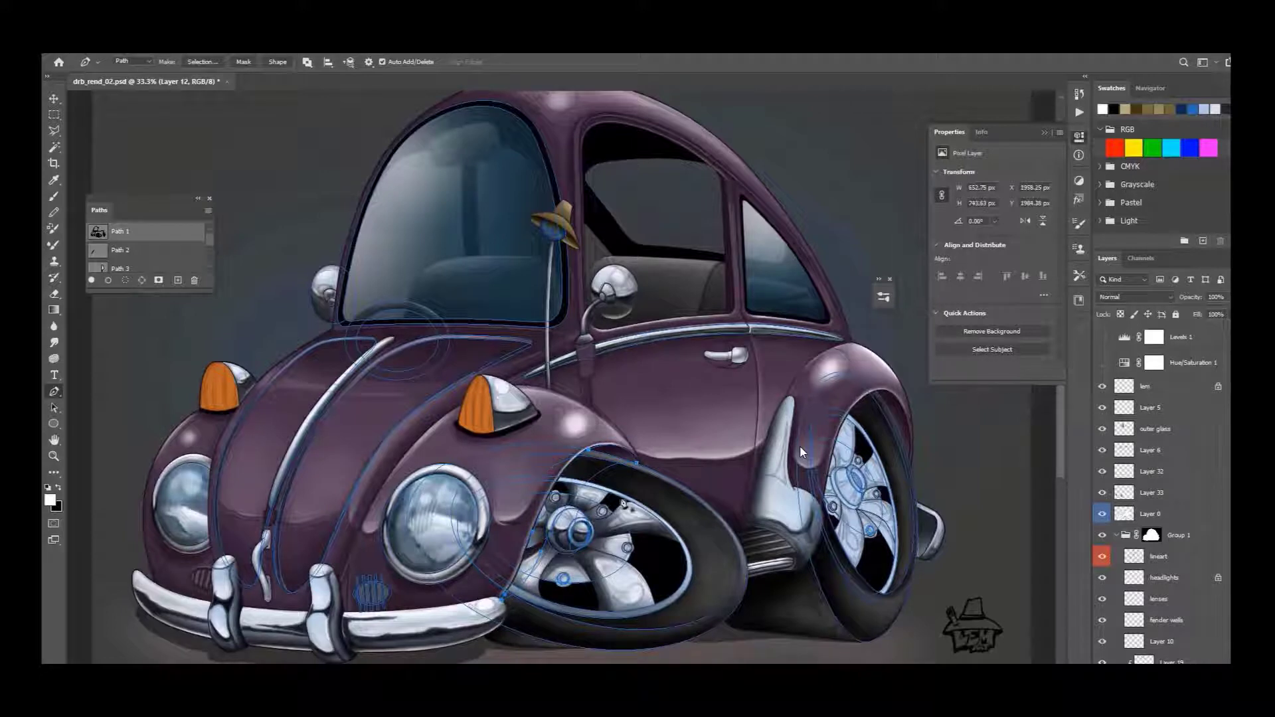
key("ctrl+shift+n")
type("wells")
key("Return")
Step: Convert the front wheel-well path to a selection, shade it with black on the wells layer, and hide the path
key("x")
key("g")
key("ctrl+Return")
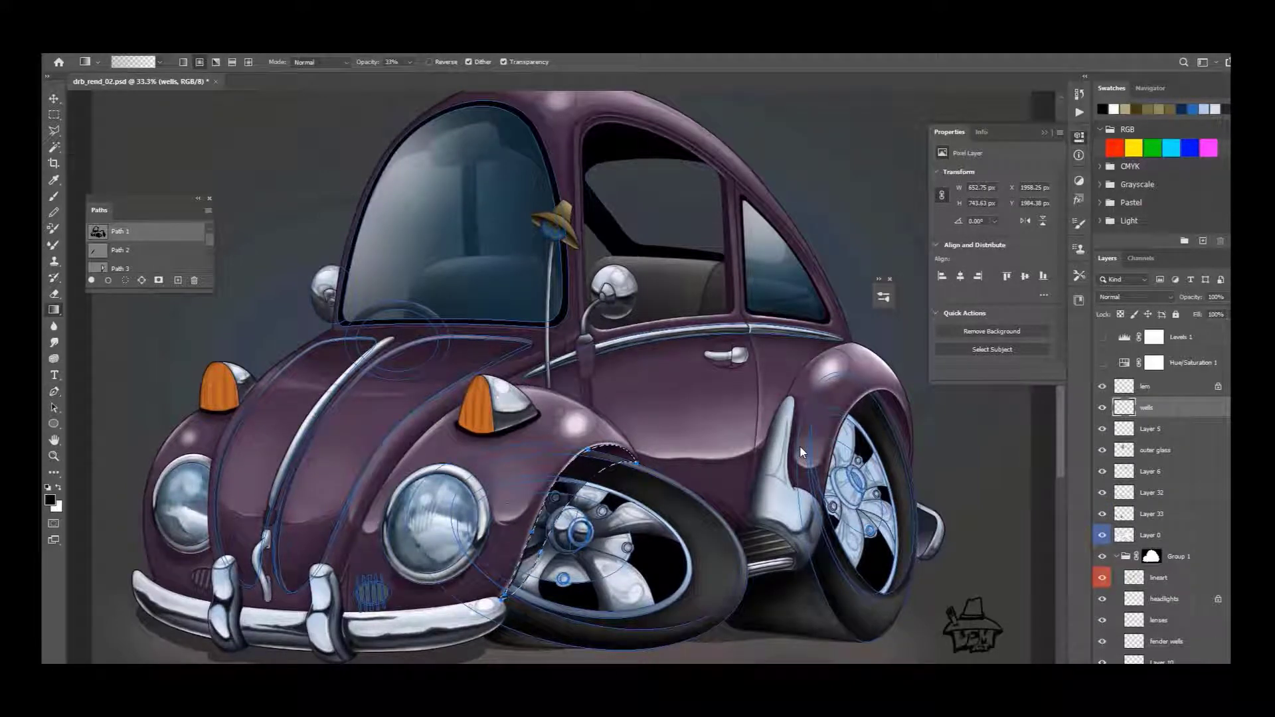
key("b")
key("ctrl+h")
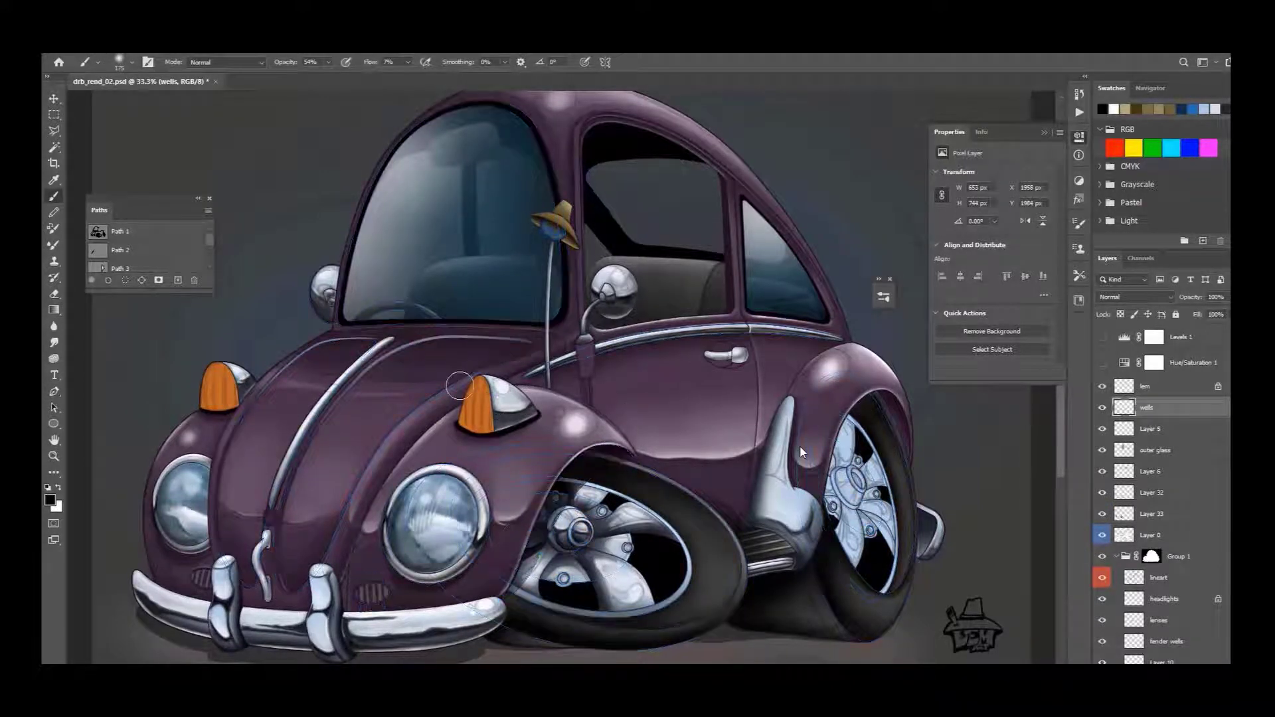
Step: Show the Levels 1 and Hue/Saturation 1 adjustment layers and lock the lineart layer
scroll(460, 385, "down", 2)
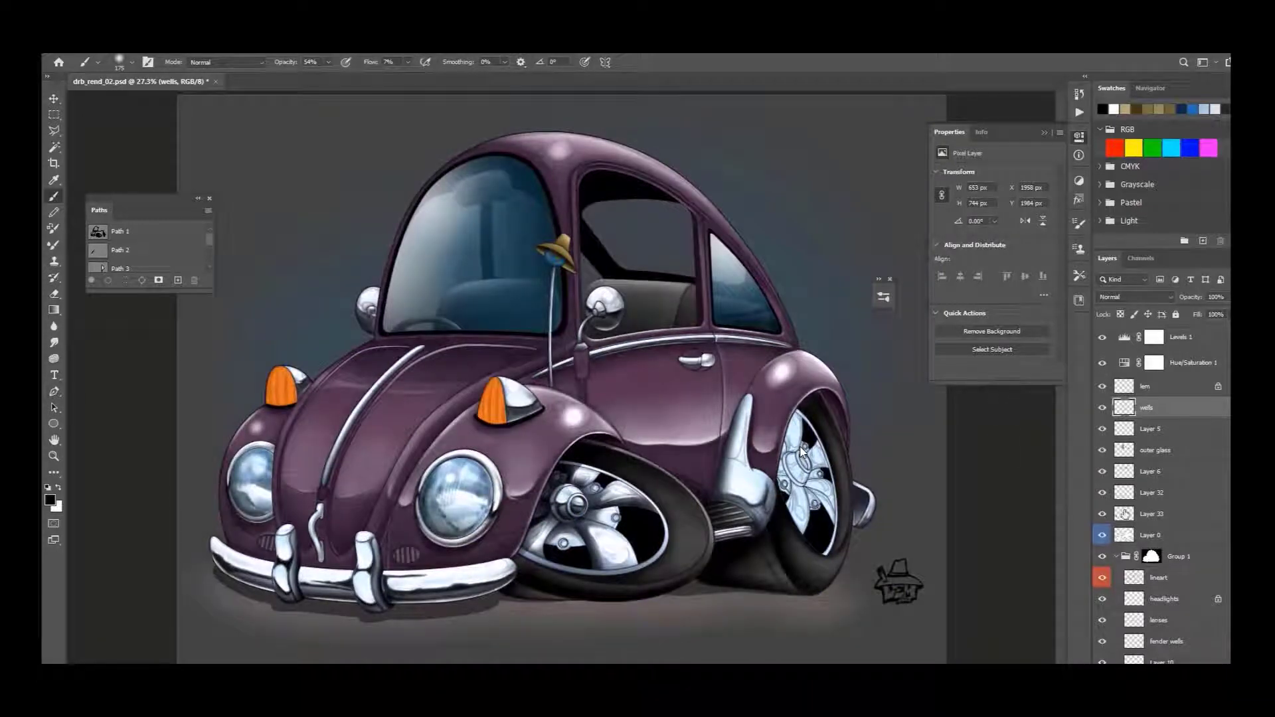
left_click(802, 451, "ctrl")
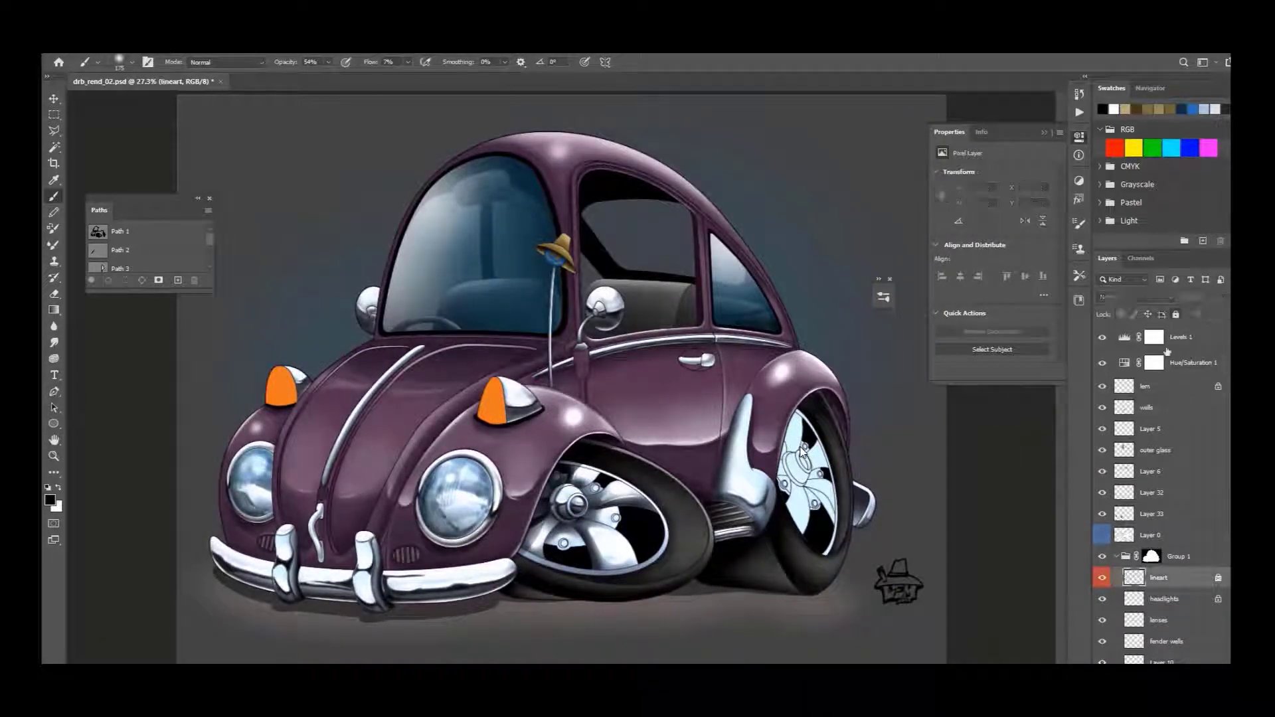
key("ctrl+minus")
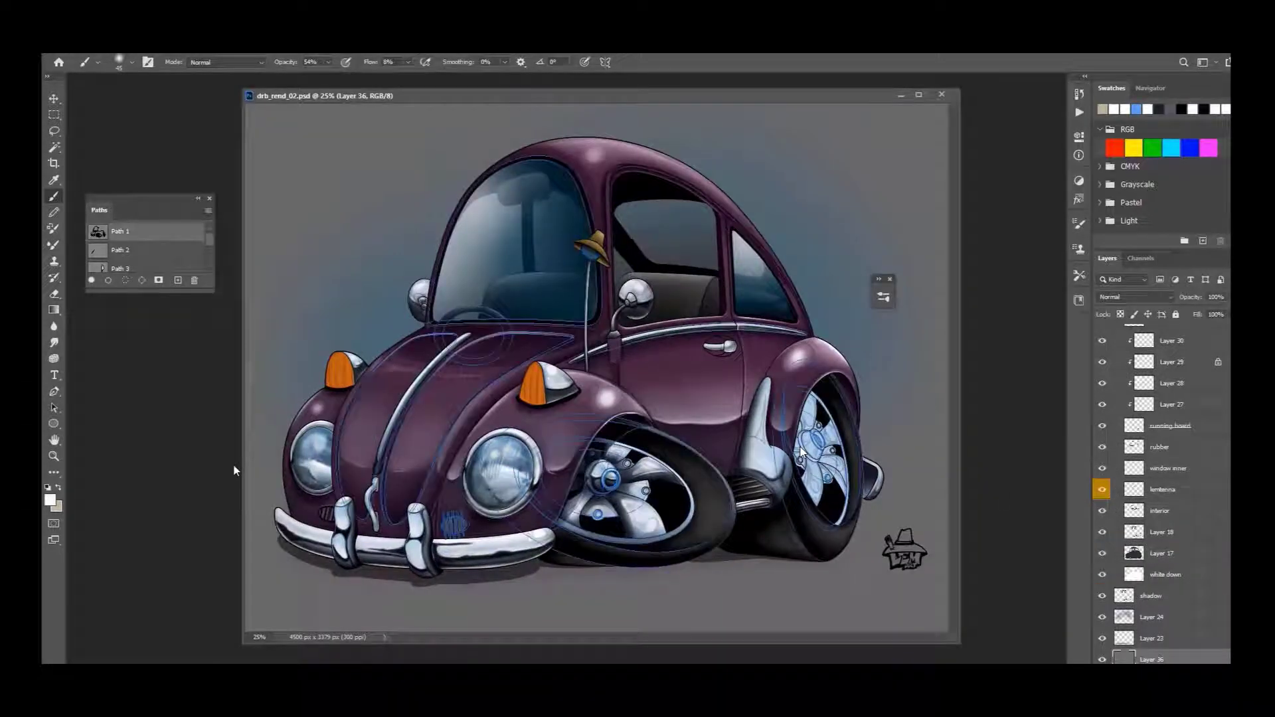
Step: Free-transform the front wheel's rim path and apply the transformation
key("ctrl+plus")
key("ctrl+t")
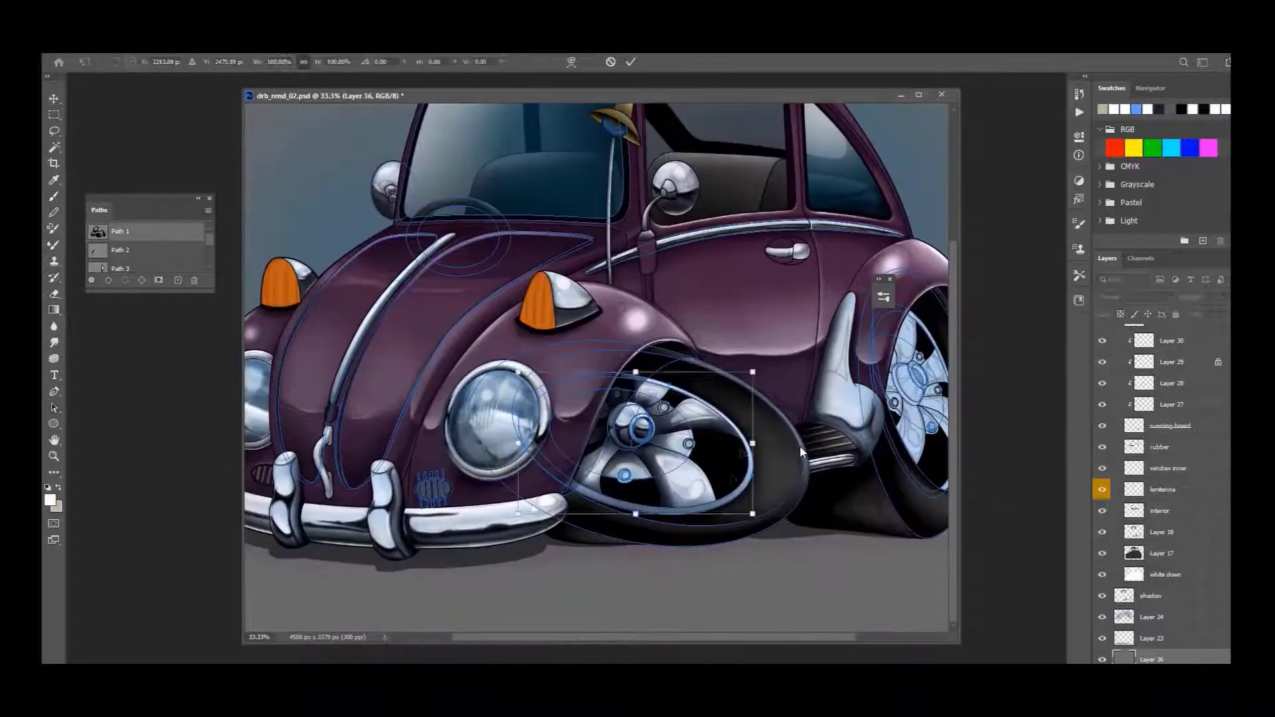
key("Return")
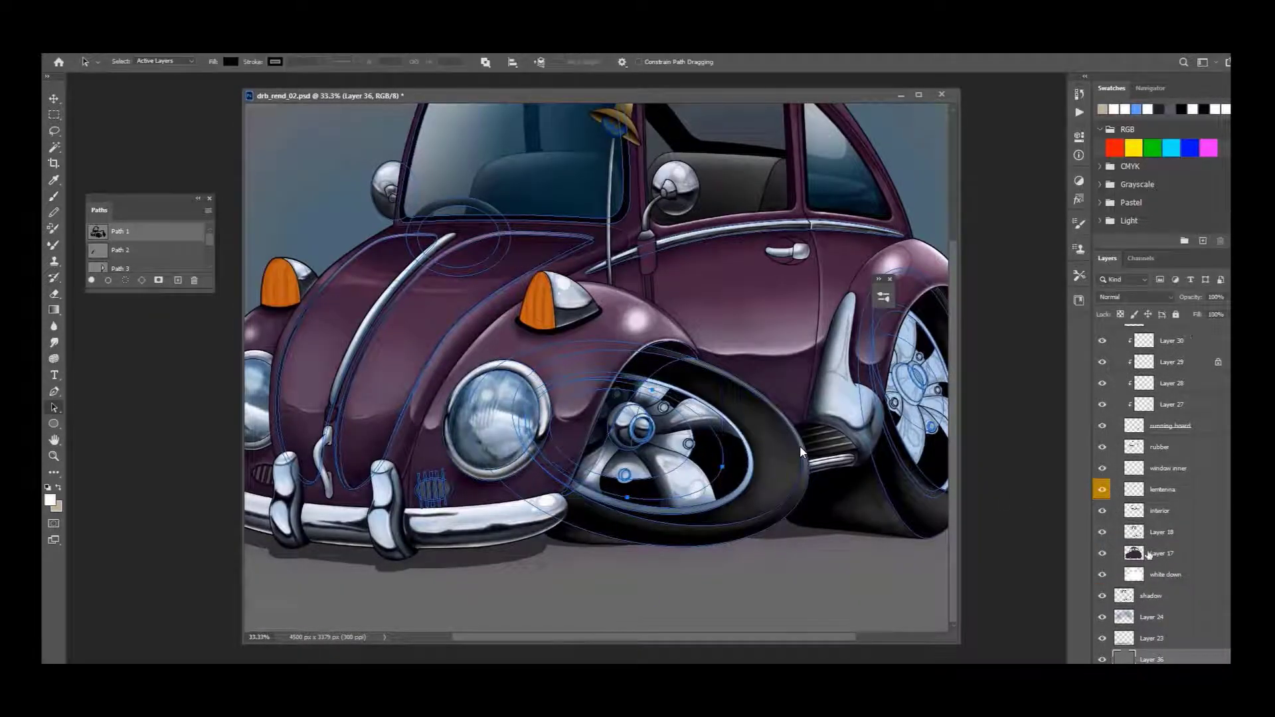
Step: Add a new layer at the top of Group 1 and choose the inkbrush preset at 45 px with 100% hardness
key("F12")
key("alt+F9")
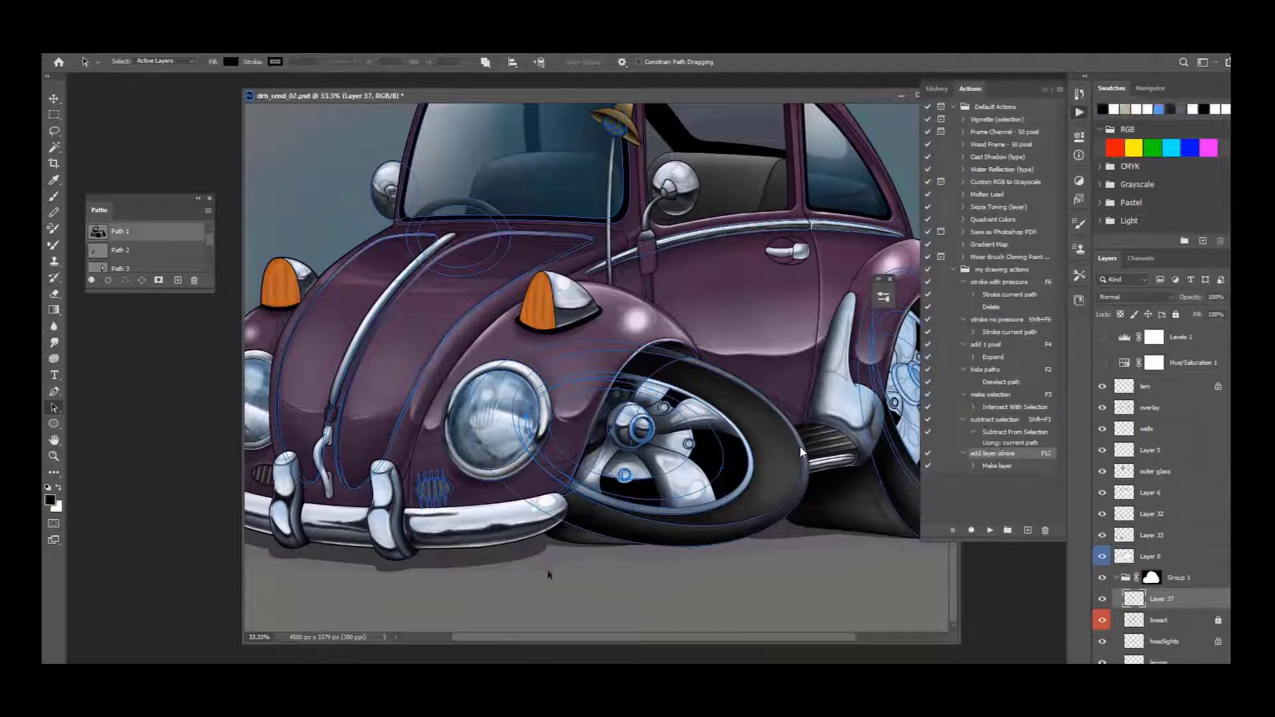
key("b")
right_click(800, 445)
scroll(800, 445, "down", 3)
scroll(800, 445, "down", 3)
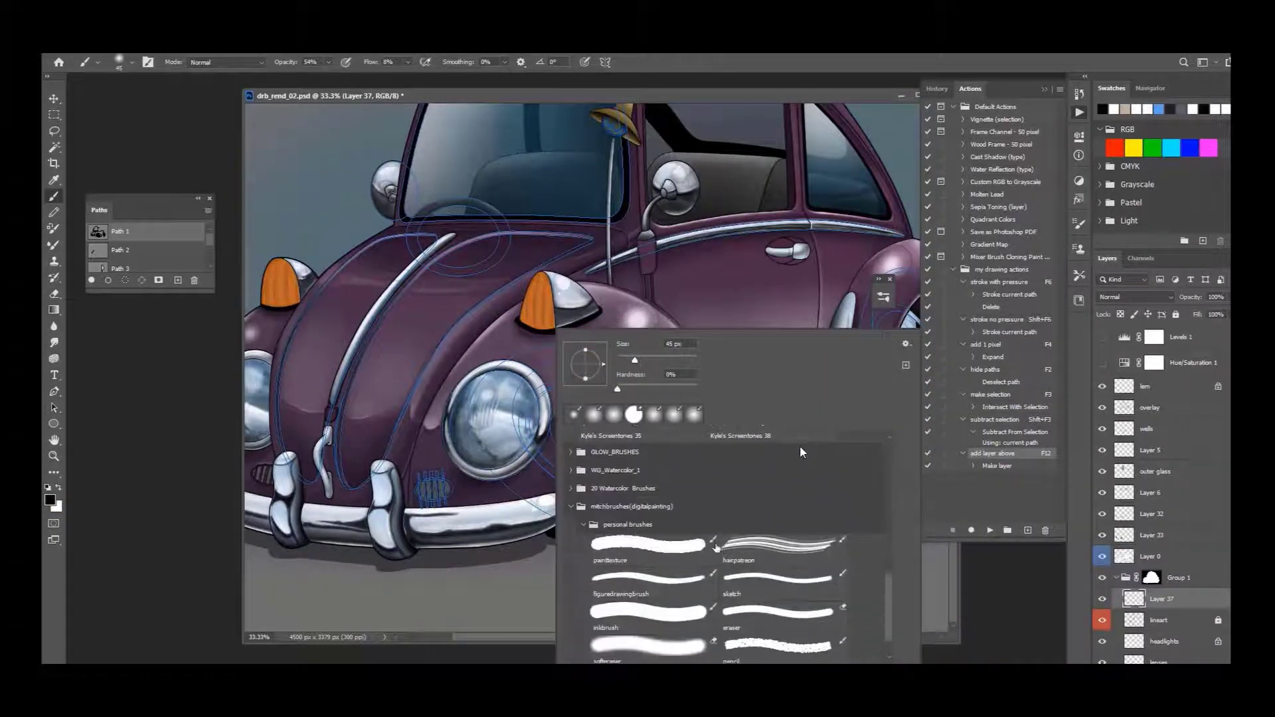
left_click_drag(800, 444, 753, 398)
scroll(801, 452, "up", 10)
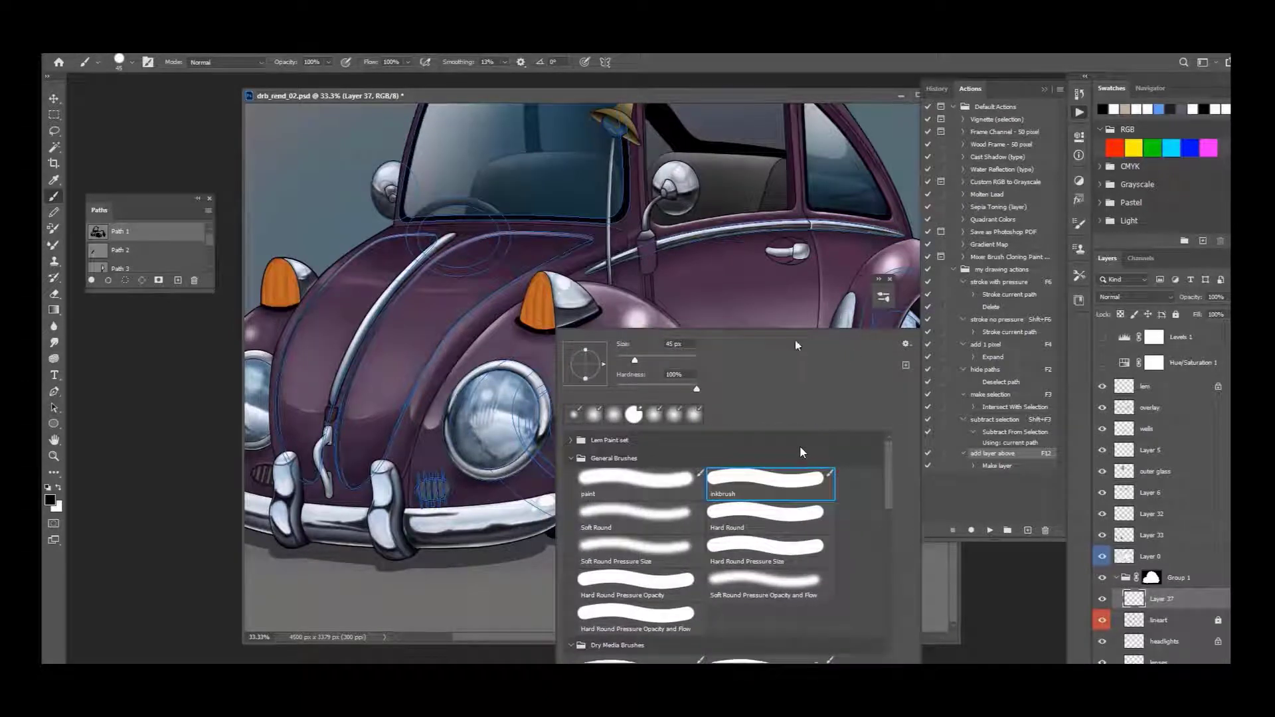
key("Return")
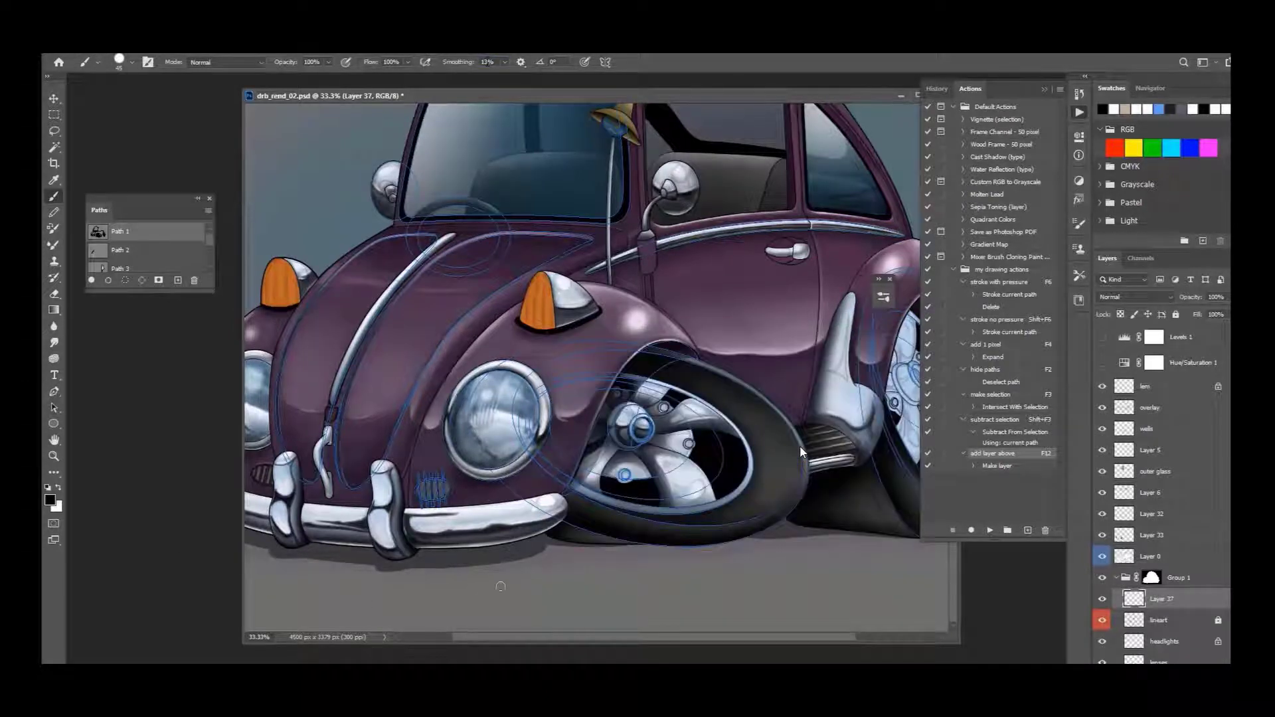
Step: Stroke the front wheel's inner rim path in black on Layer 37 and hide the paths
key("p")
key("F6")
key("b")
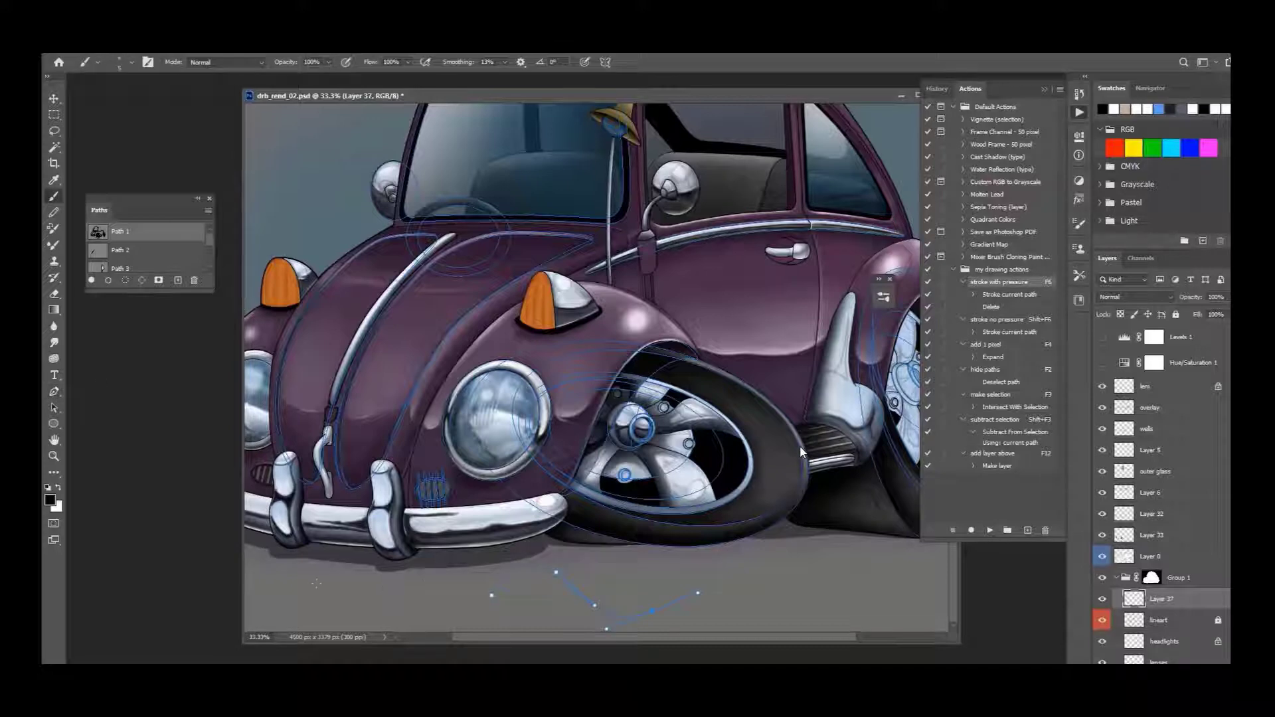
key("shift+F6")
key("e")
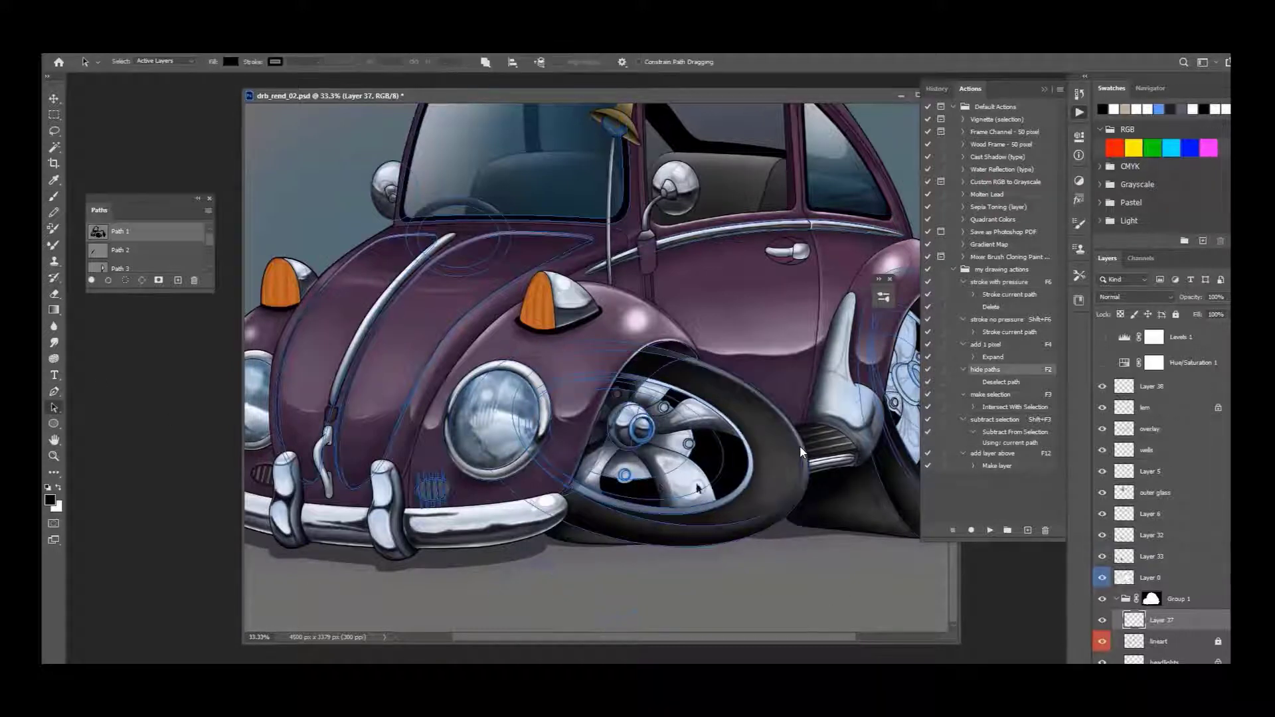
key("F2")
key("ctrl+plus")
key("ctrl+plus")
Step: Erase the excess rim line over the headlight and fender with a hard-edged round eraser
right_click(561, 488)
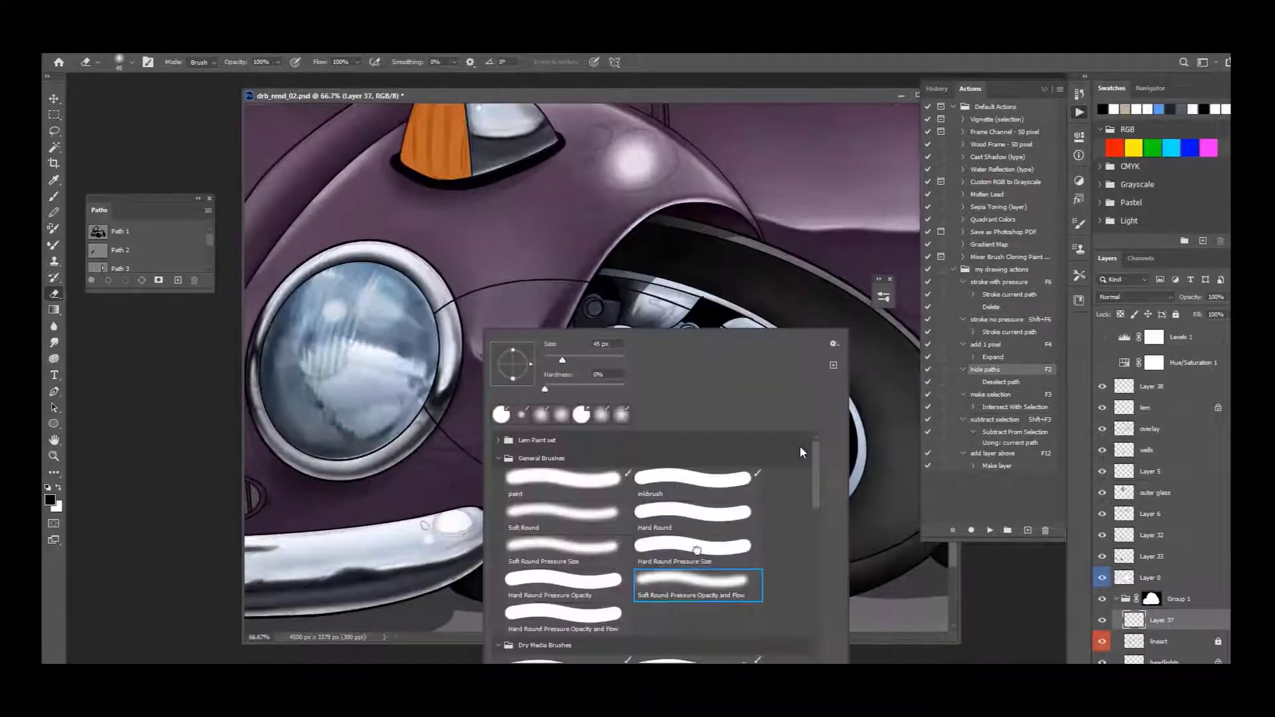
double_click(555, 506)
key("bracketright")
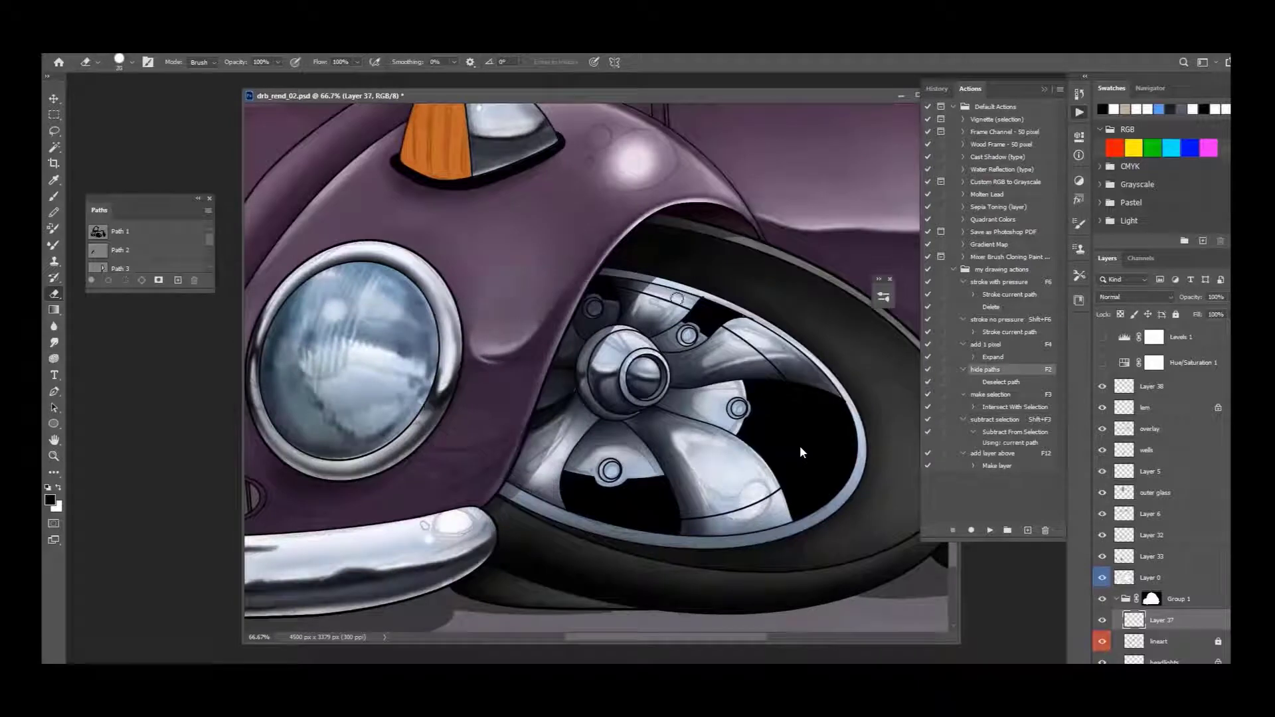
Step: Hide the color layers and the black fill layer so the front wheel's linework shows over the sketch
key("ctrl+plus")
scroll(1162, 498, "down", 3)
left_click(1102, 452)
scroll(1162, 498, "down", 3)
left_click(1109, 535)
scroll(1128, 531, "up", 5)
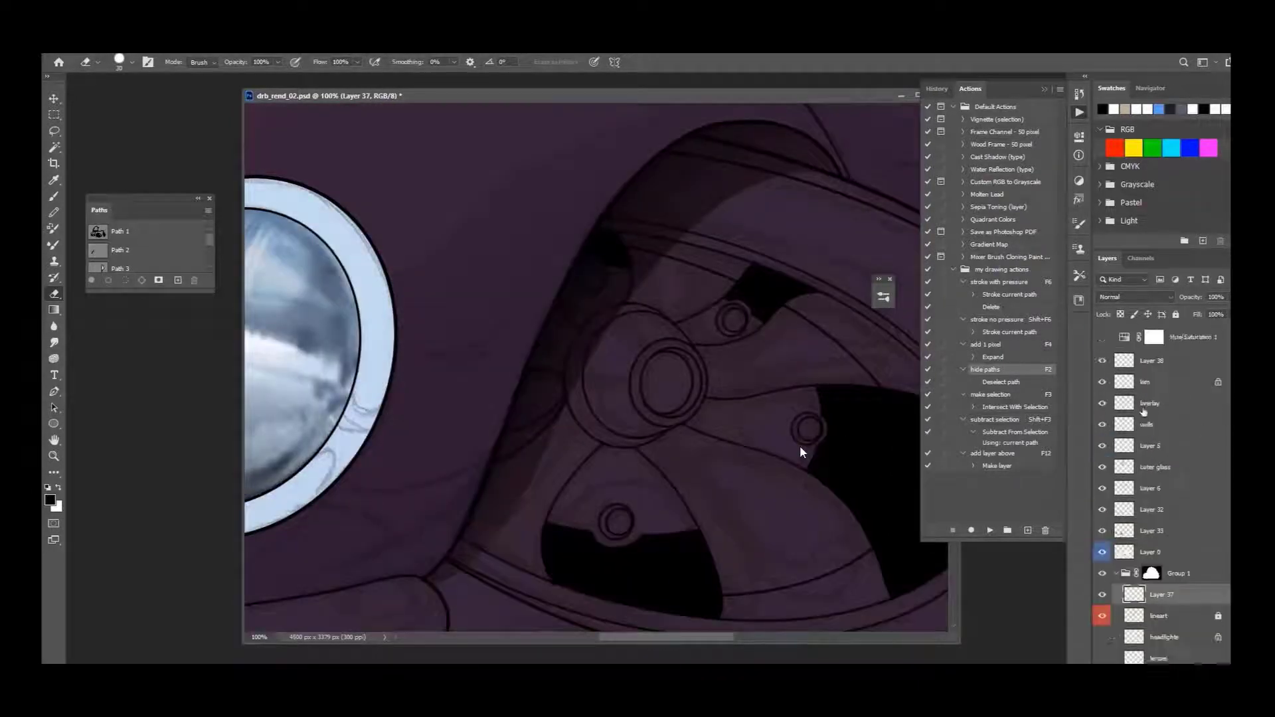
key("ctrl+plus")
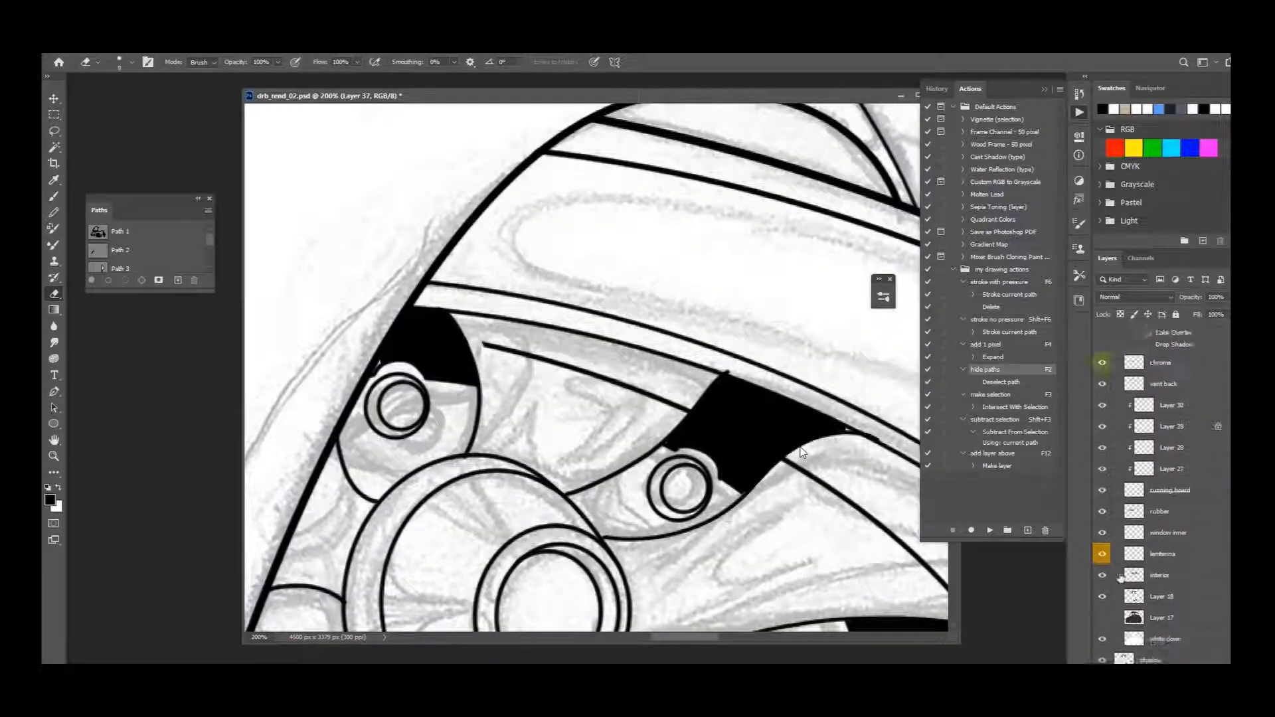
left_click(1103, 466)
Step: Erase the inner rim line where it crosses the spokes, and merge Layer 37 into the unlocked lineart layer
scroll(1141, 358, "down", 3)
key("bracketright")
scroll(596, 381, "down", 10)
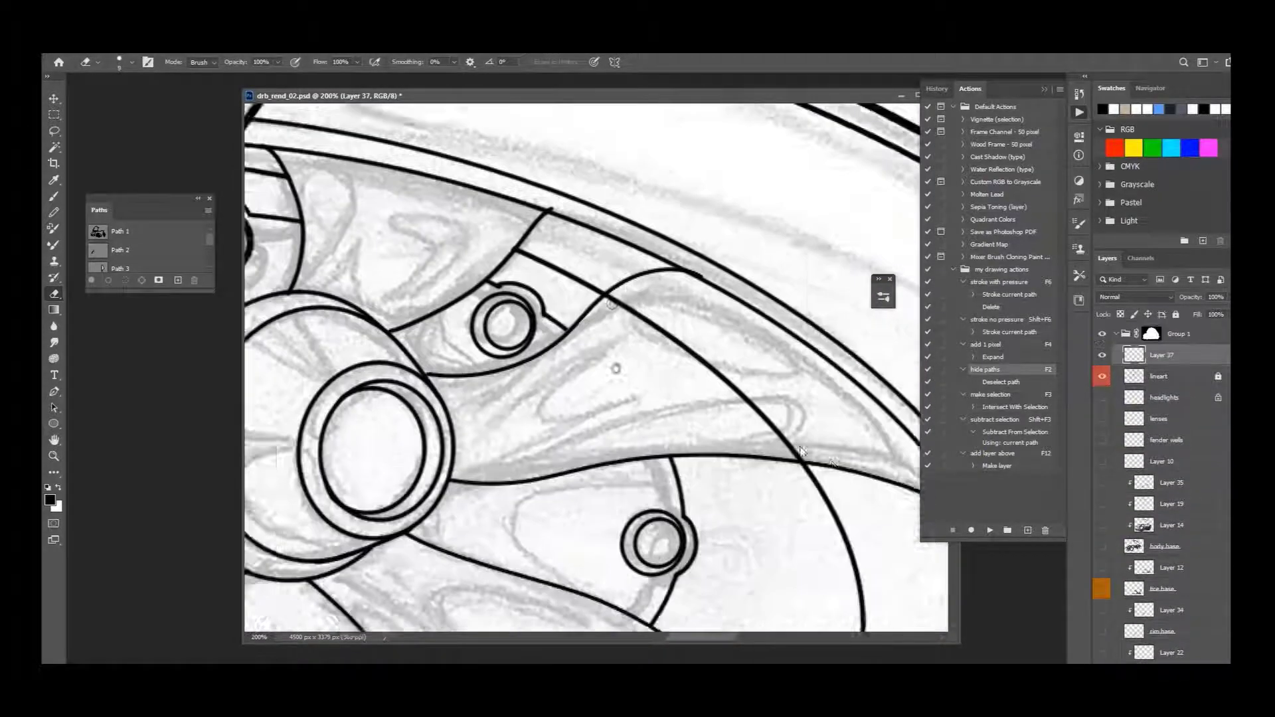
left_click_drag(624, 482, 647, 330)
key("alt+bracketleft")
key("ctrl+slash")
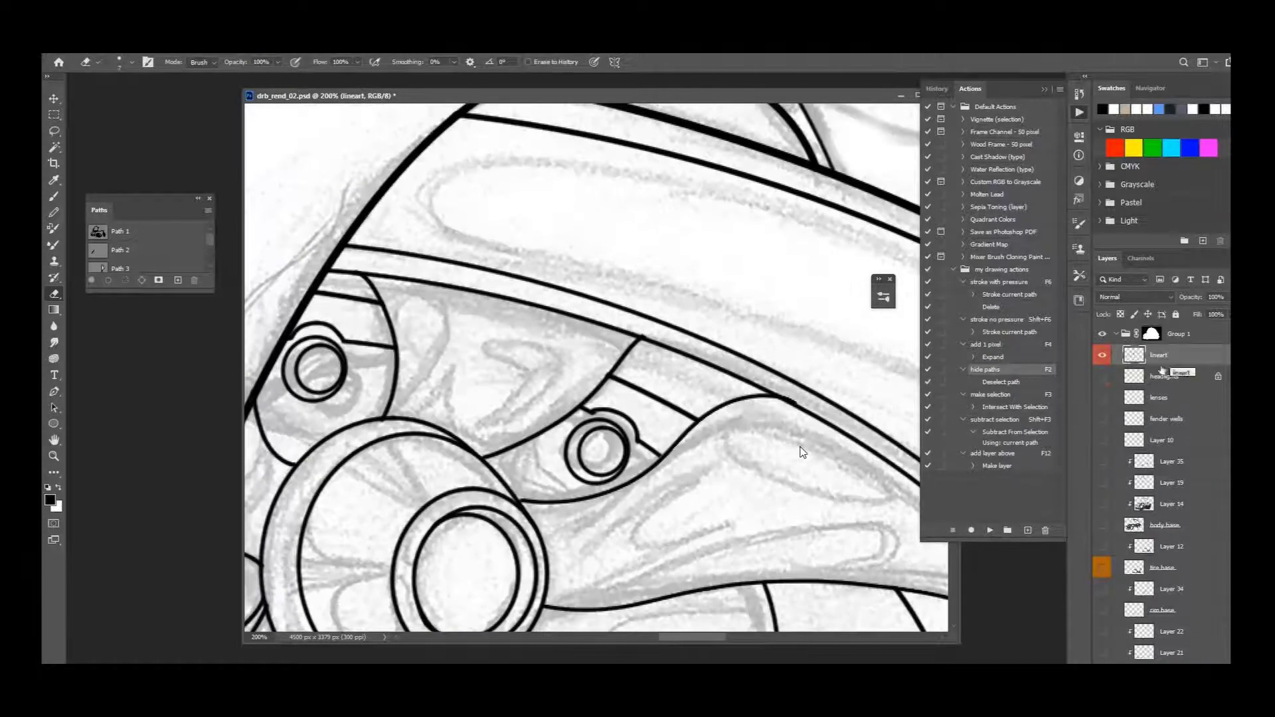
Step: Select the inner rim areas between the front wheel's spokes and expand the selection by 1 pixel
key("l")
left_click(322, 273)
left_click(378, 300)
left_click(614, 375, "shift")
left_click(641, 340)
left_click(697, 417)
left_click(767, 401)
double_click(767, 402)
key("F4")
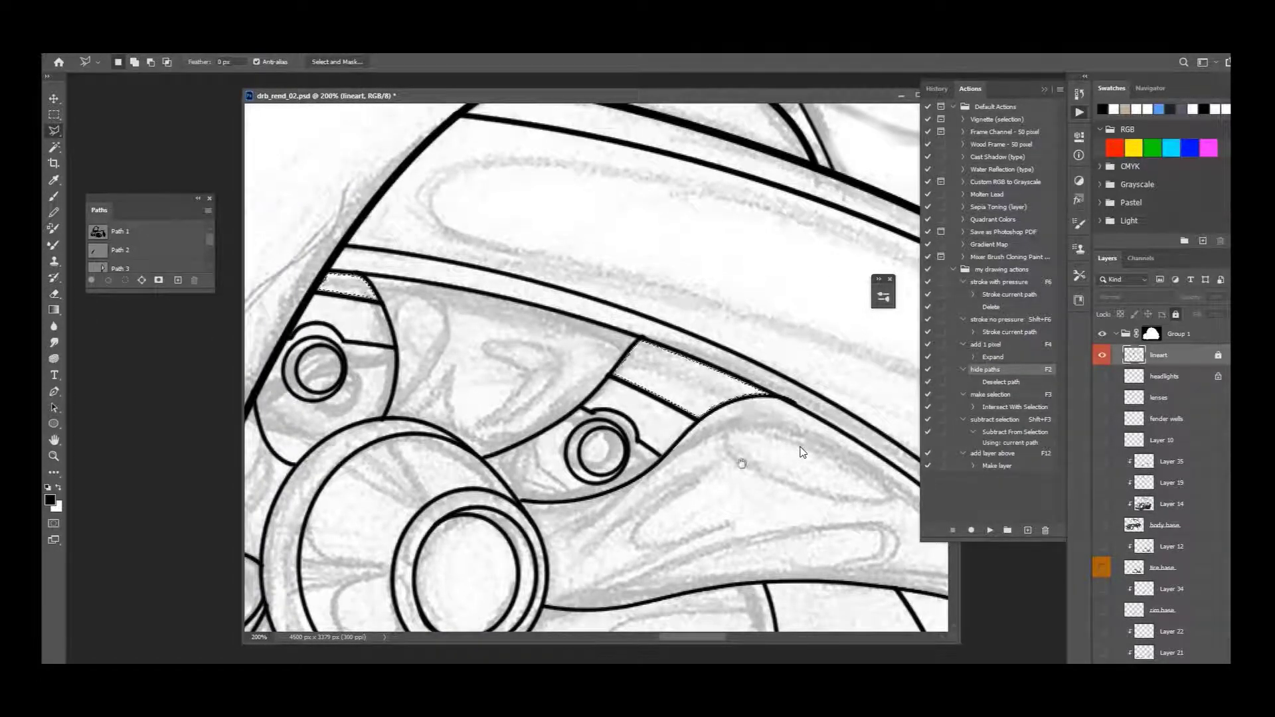
Step: Clear the selected inner rim areas from the blacks layer and show the color layers again
key("w")
key("ctrl+minus")
key("ctrl+minus")
key("alt+bracketleft")
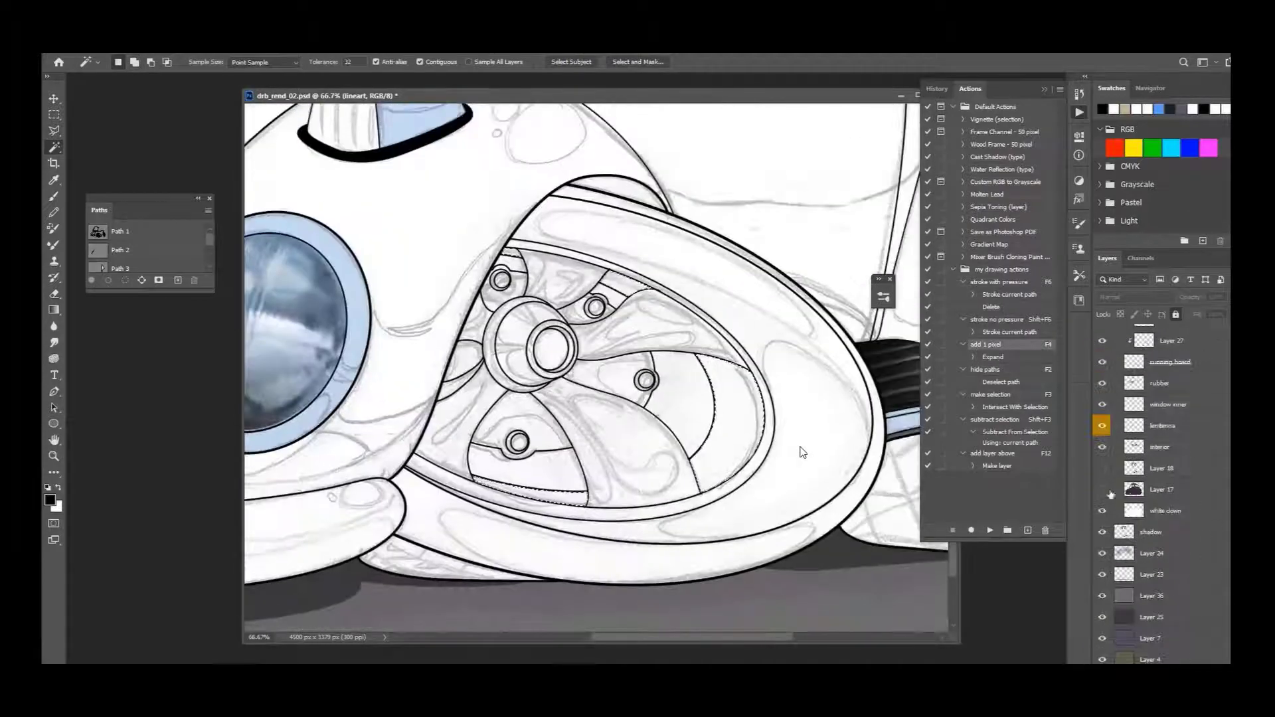
key("alt+BackSpace")
scroll(1102, 384, "up", 2)
left_click(1103, 384, "alt")
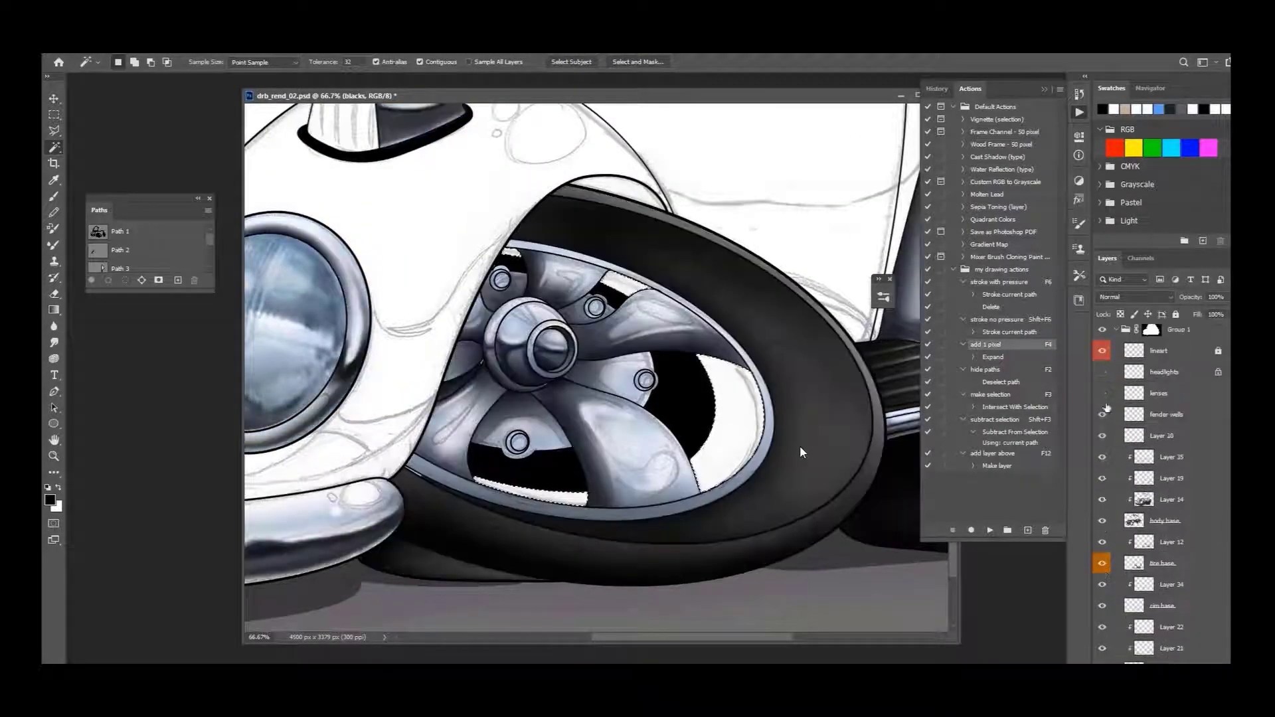
Step: Fill the selected inner rim areas with light blue on the rim base layer and activate Layer 34
scroll(1128, 465, "up", 2)
left_click(1127, 529)
key("b")
left_click(1102, 507)
left_click(1172, 508)
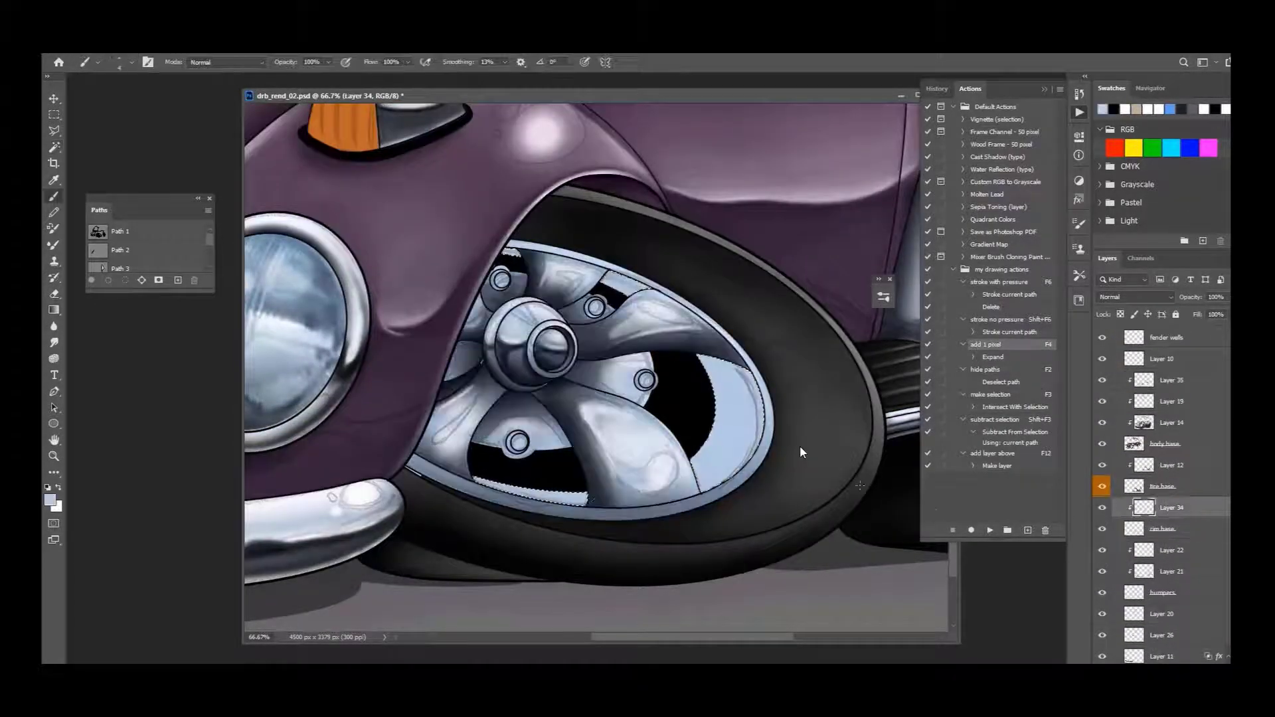
Step: Shade the selected inner rim on Layer 34 with a dark gradient and soft dark brush strokes
key("g")
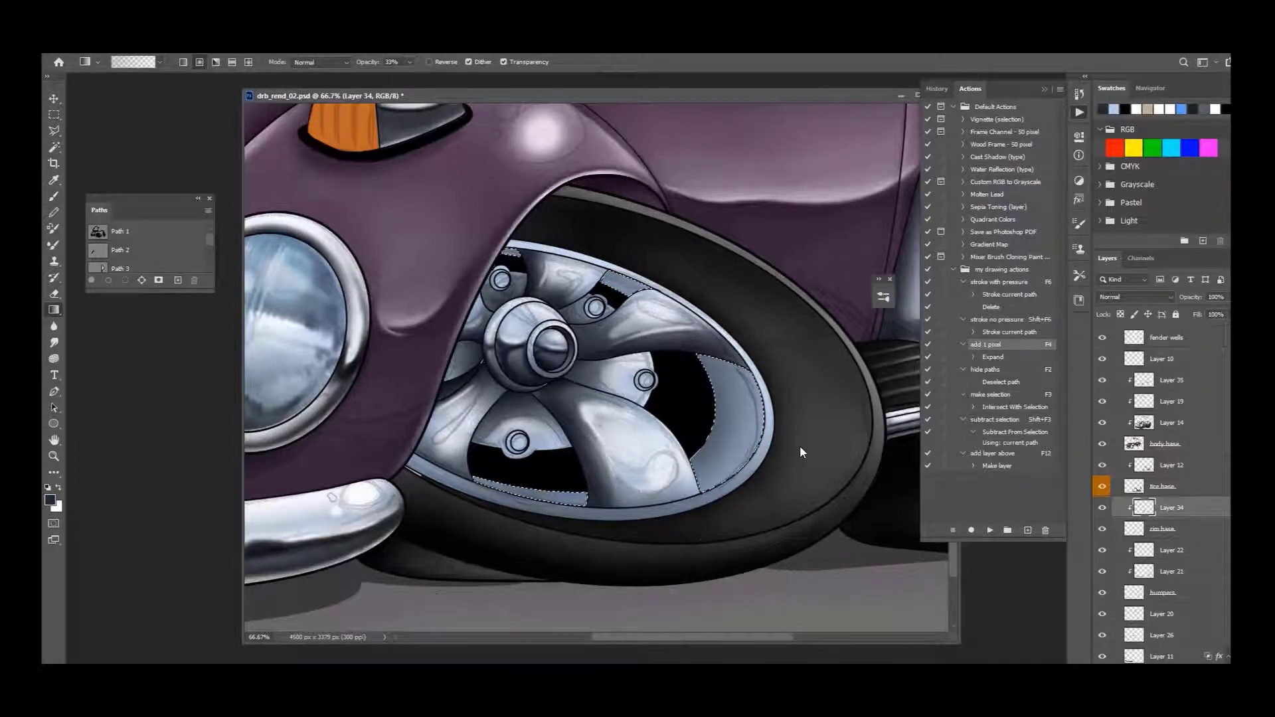
key("b")
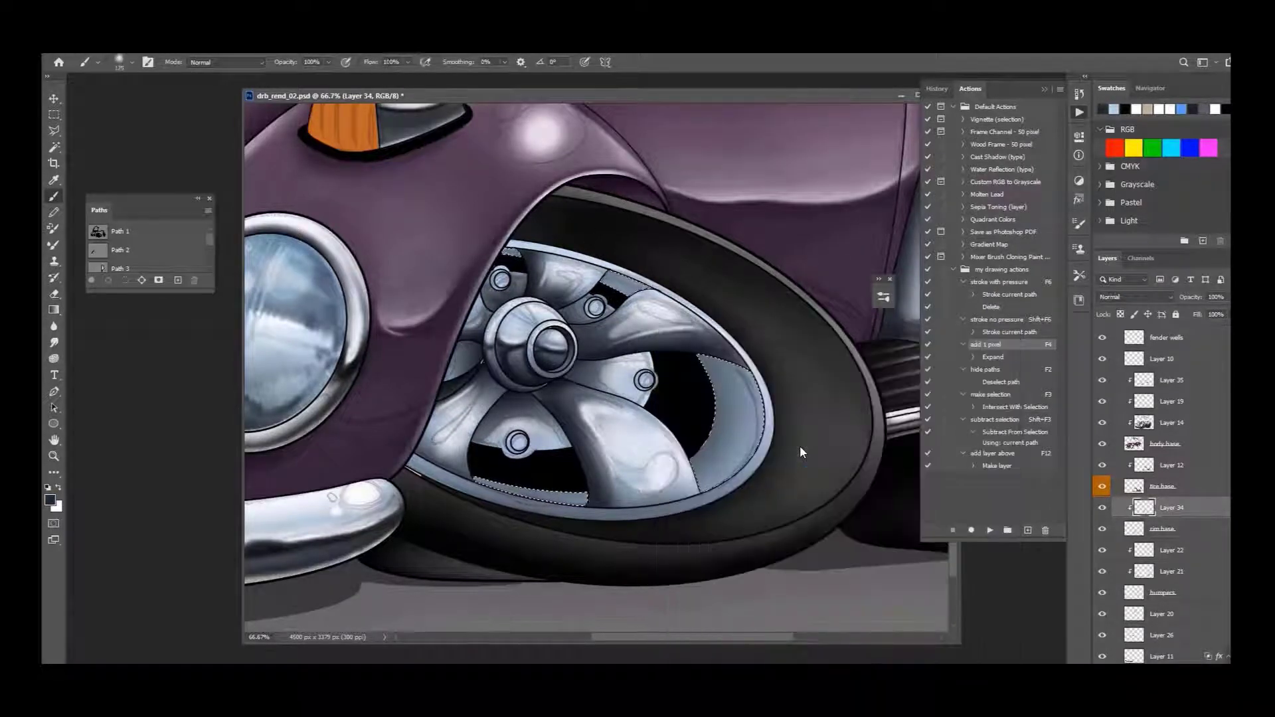
mouse_move(746, 512)
left_mouse_down()
mouse_move(695, 550)
mouse_move(798, 374)
mouse_move(764, 495)
mouse_move(599, 554)
left_mouse_up()
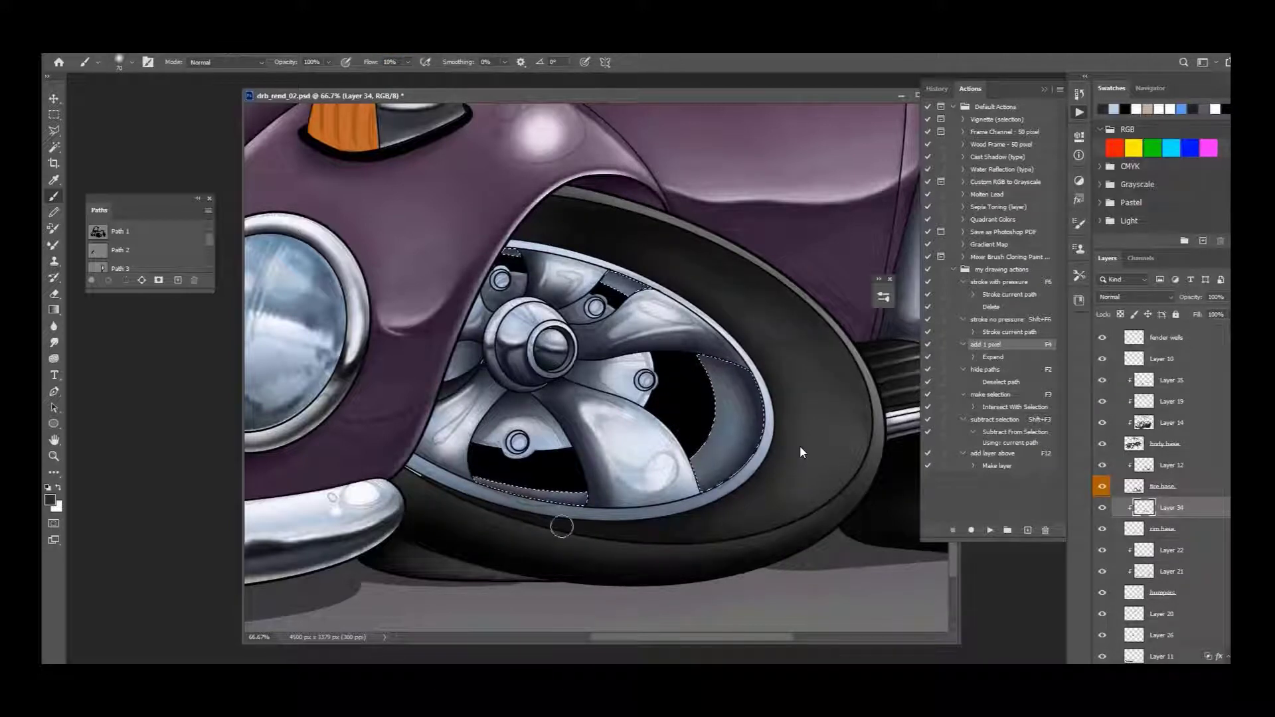
Step: Refine the inner rim's light and dark shading with white and dark soft brushes, varying the brush size
key("x")
key("bracketleft")
key("bracketleft")
key("bracketleft")
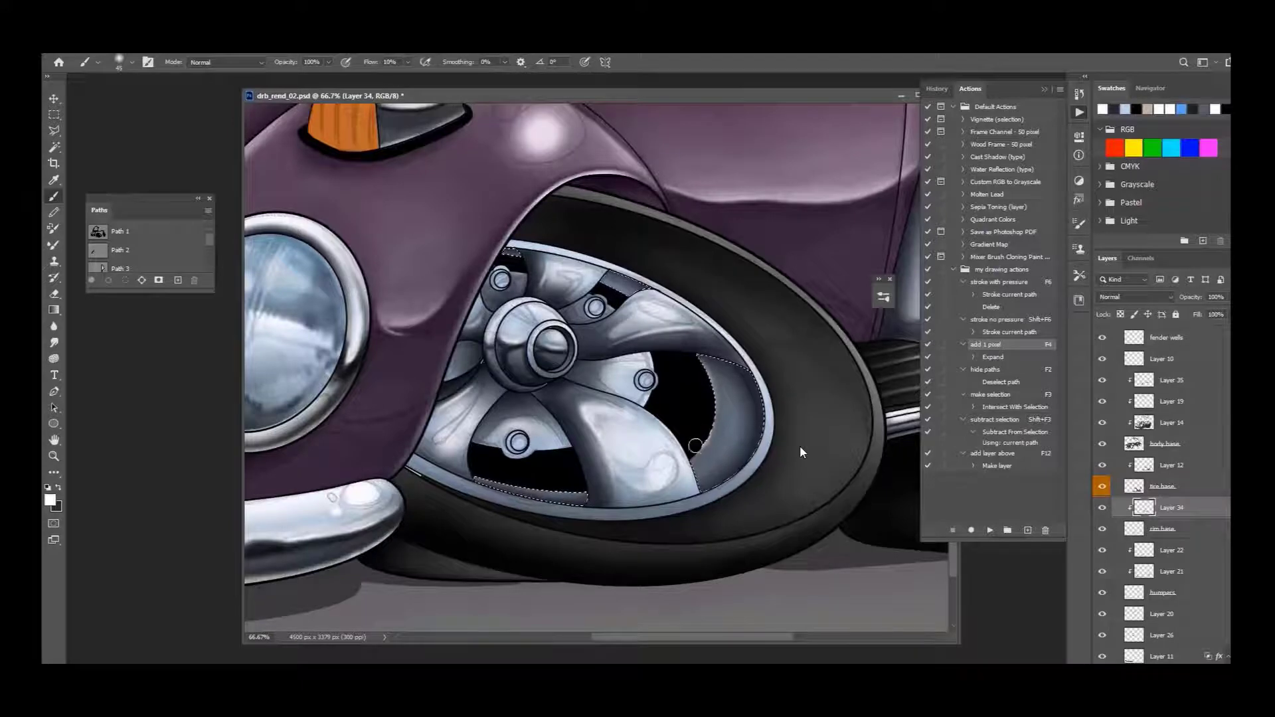
key("ctrl+minus")
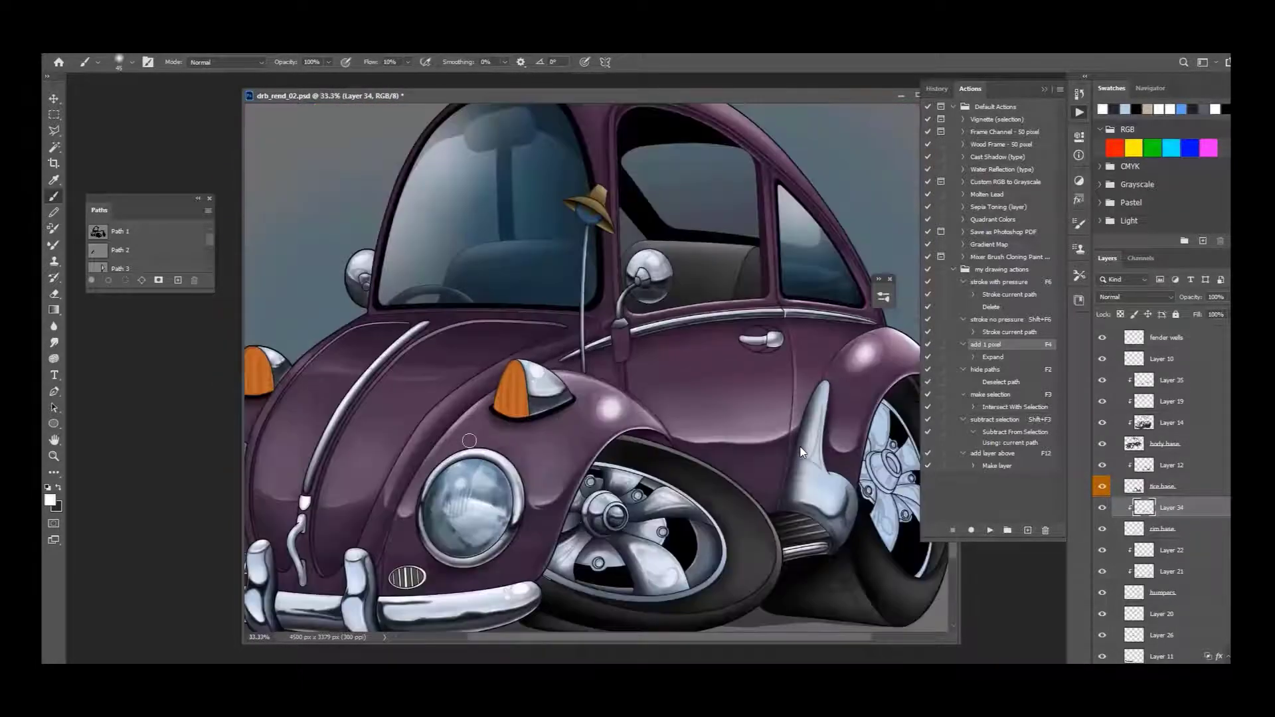
key("bracketright")
key("bracketright")
key("bracketright")
key("bracketright")
key("bracketright")
key("bracketright")
key("bracketright")
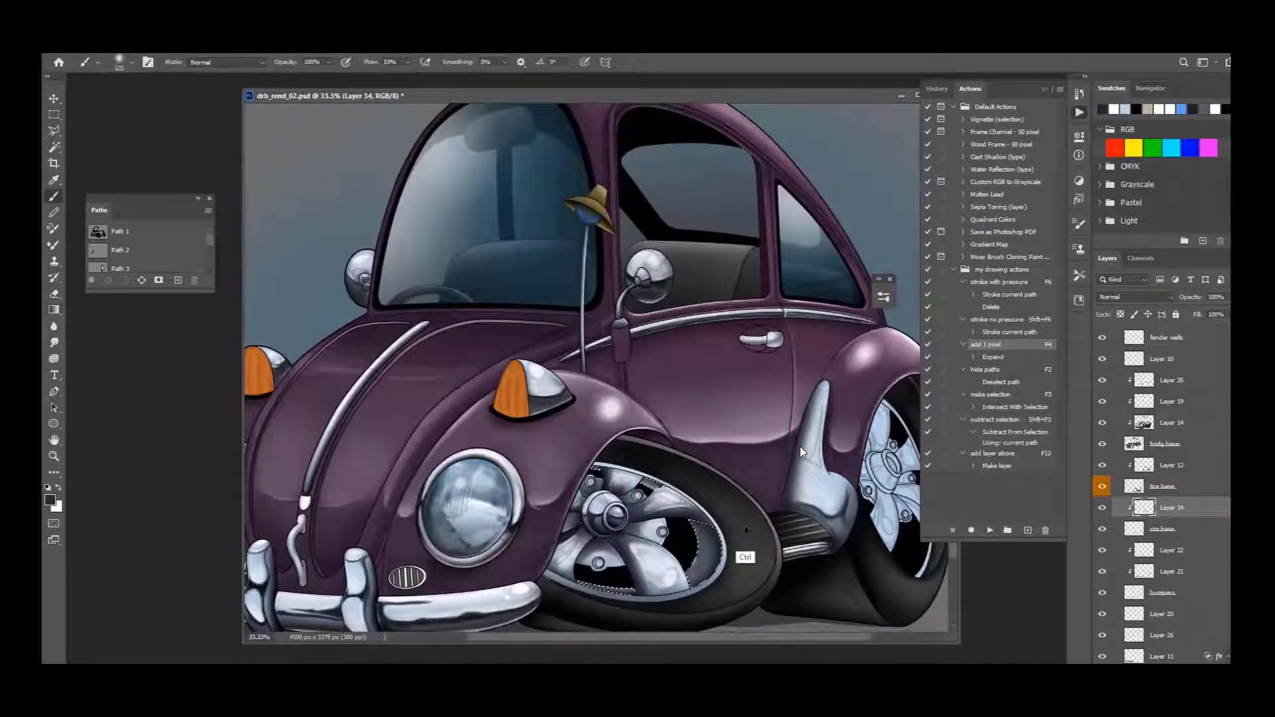
Step: Shade the rings around the front wheel's lug nuts with a small dark brush on Layer 34
key("z")
left_click(673, 575)
left_click(539, 512)
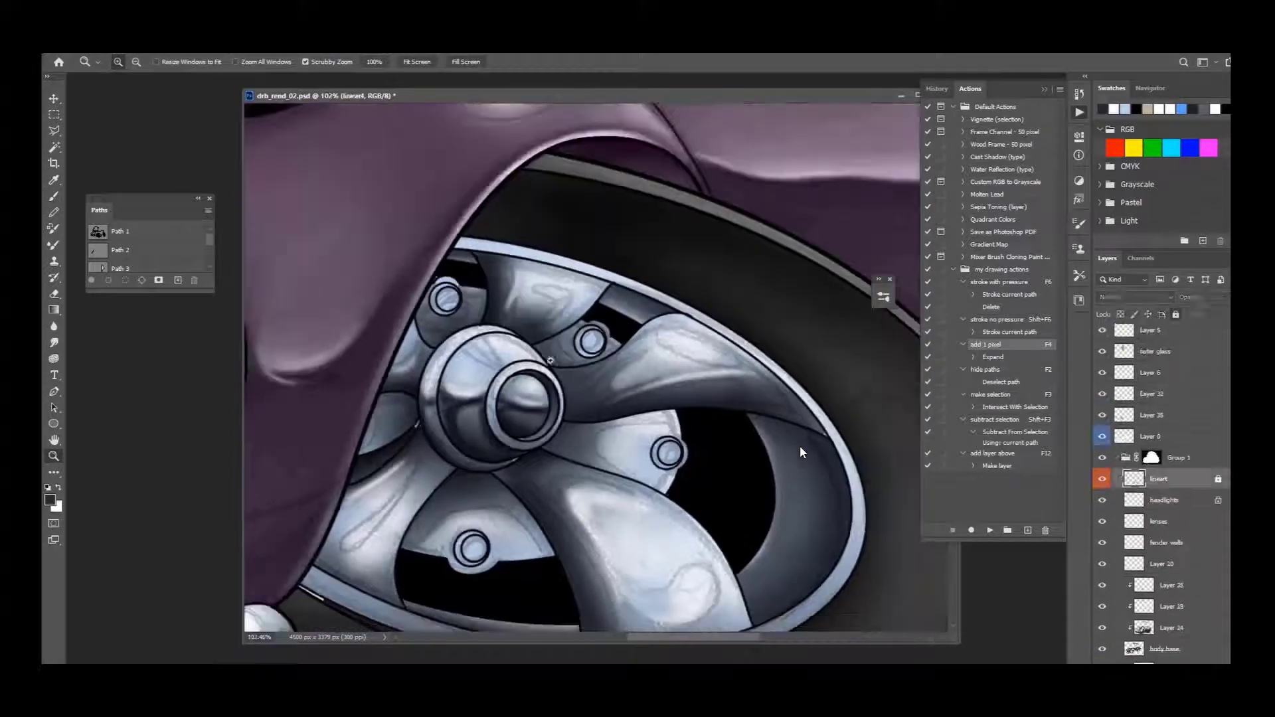
left_click(538, 512)
key("b")
mouse_move(532, 306)
left_mouse_down()
mouse_move(502, 312)
mouse_move(483, 276)
left_mouse_up()
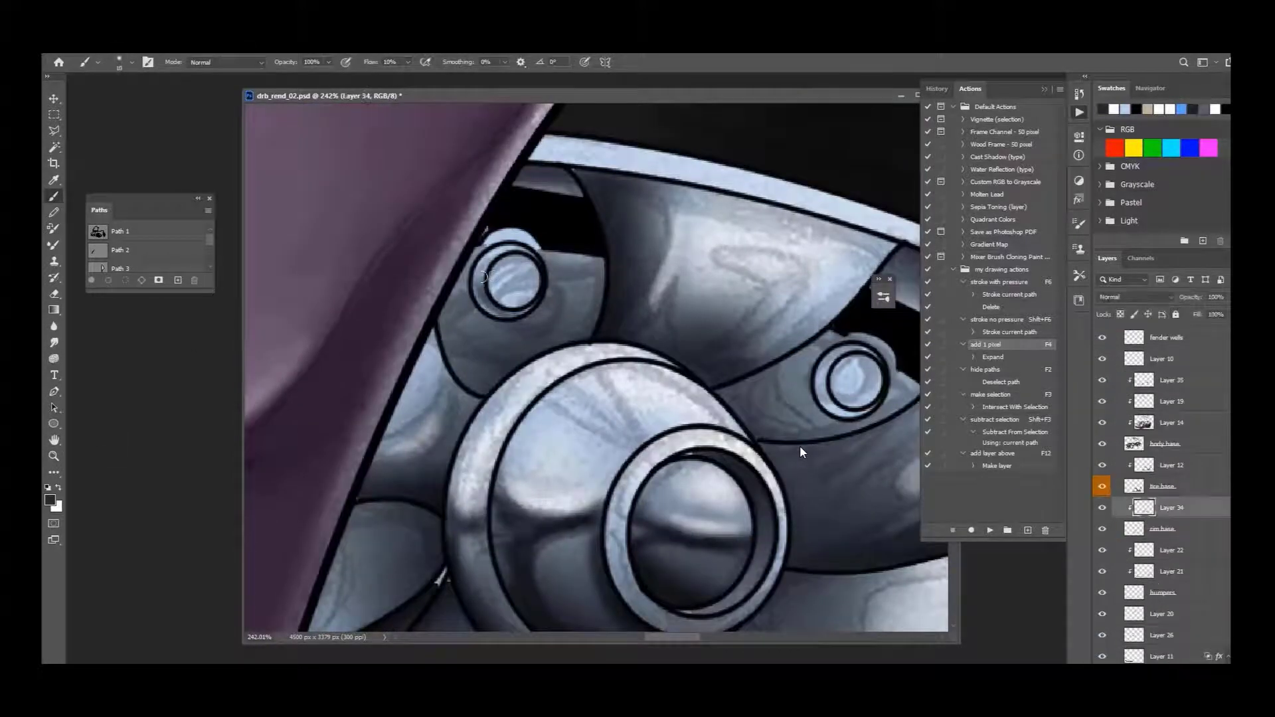
left_click_drag(863, 417, 571, 66)
left_click_drag(824, 345, 764, 297)
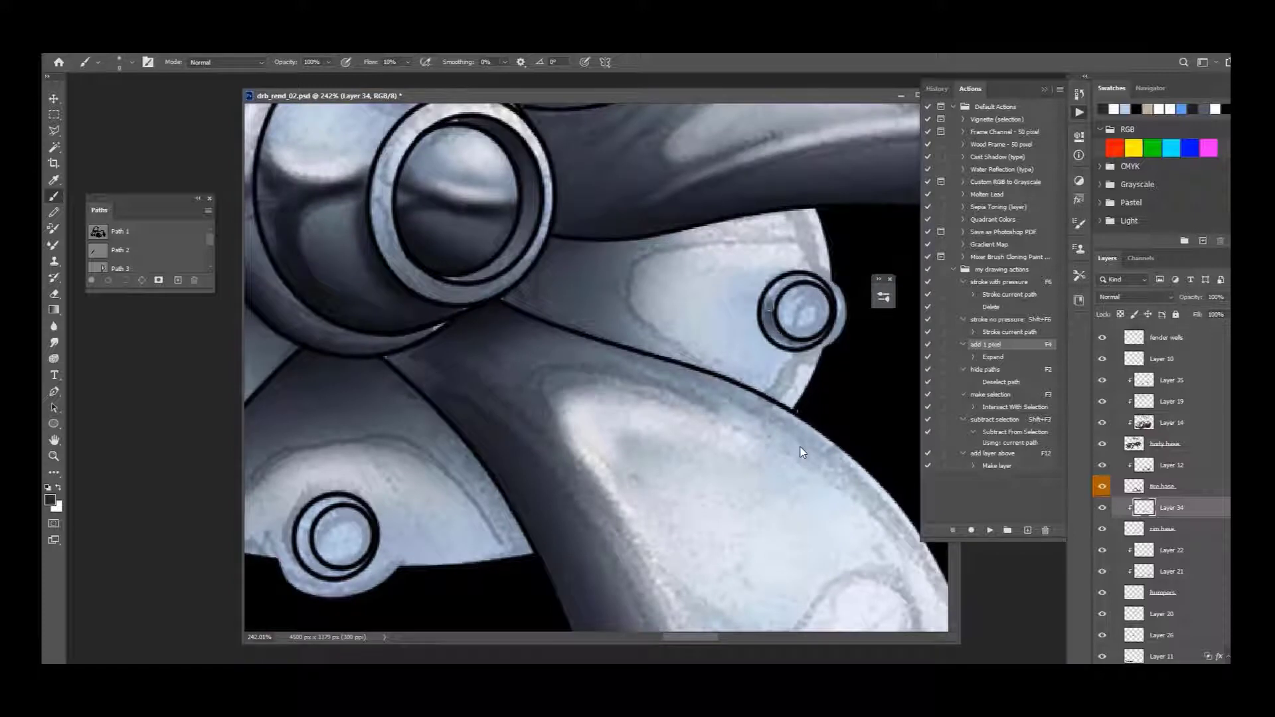
Step: Darken the edges of the hub's inner ring and the remaining lug nuts, undoing a stray stroke
left_click_drag(720, 541, 802, 452)
left_click_drag(385, 456, 461, 318)
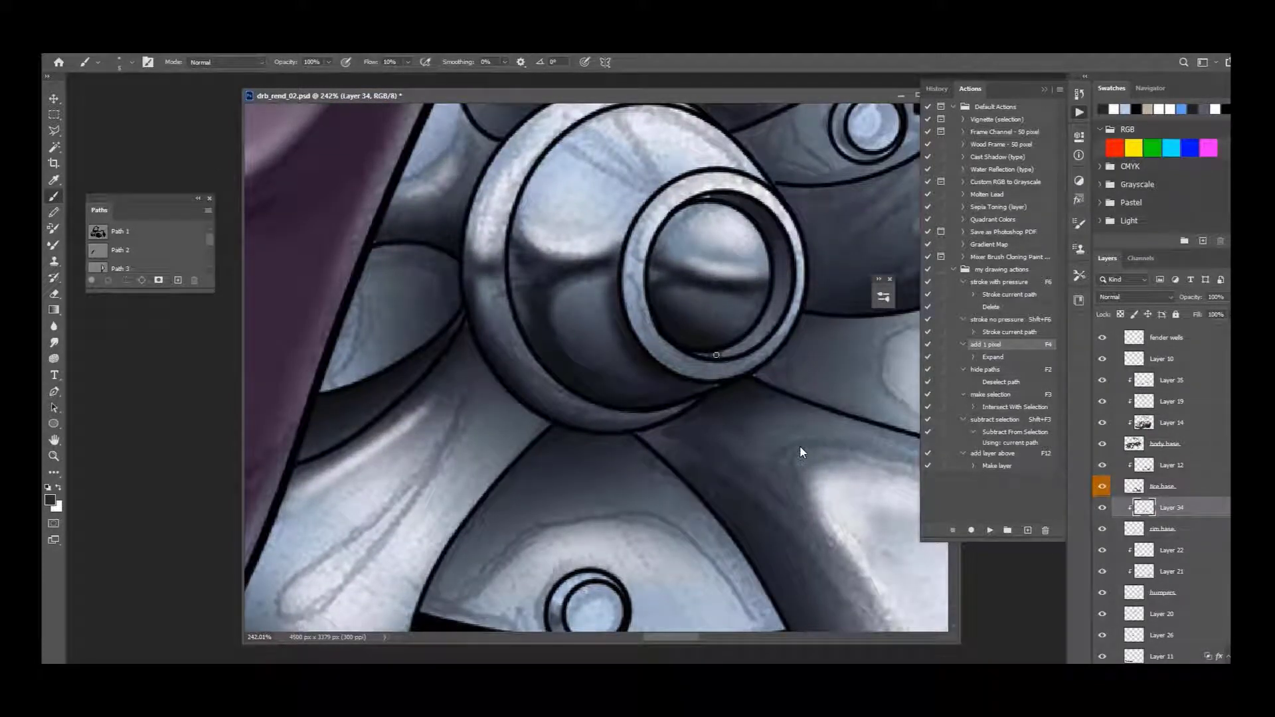
left_click_drag(857, 274, 734, 472)
key("ctrl+z")
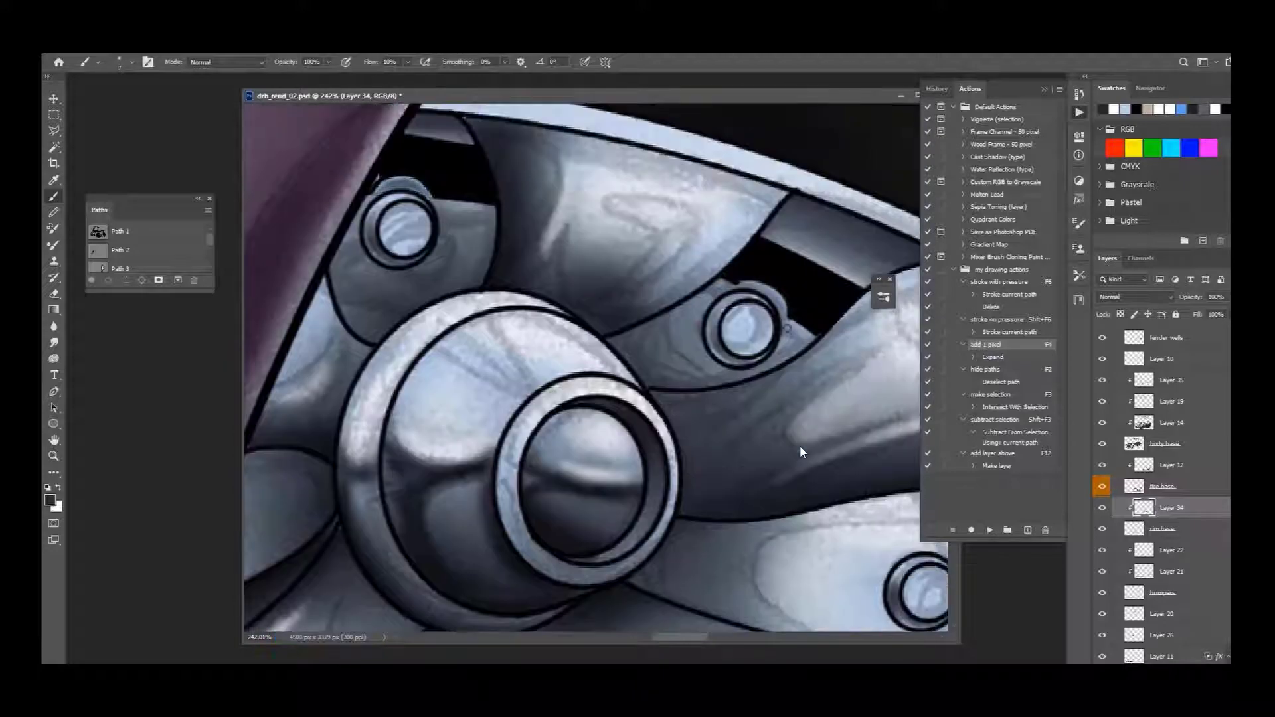
left_click_drag(824, 552, 598, 371)
left_click_drag(279, 425, 438, 444)
key("alt+bracketright")
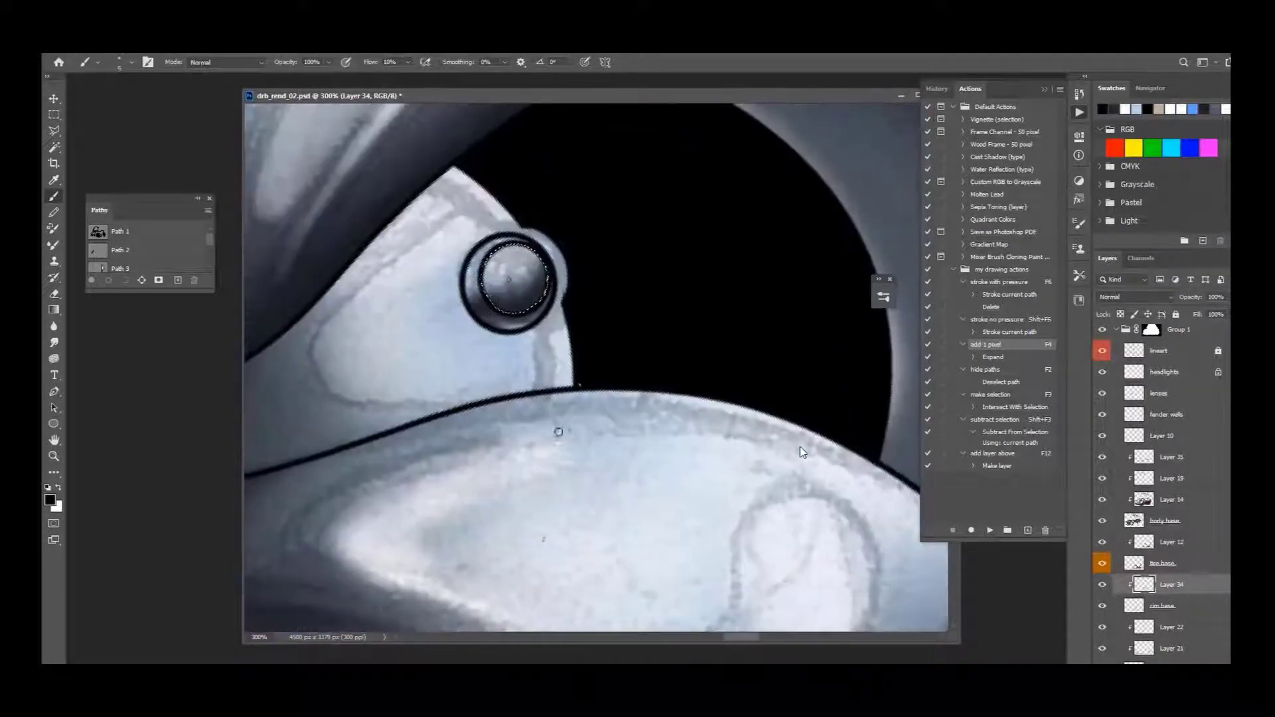
Step: Paint chrome reflections on the selected lug nut faces, alternating black shading and white highlights
left_click_drag(486, 255, 531, 309)
key("x")
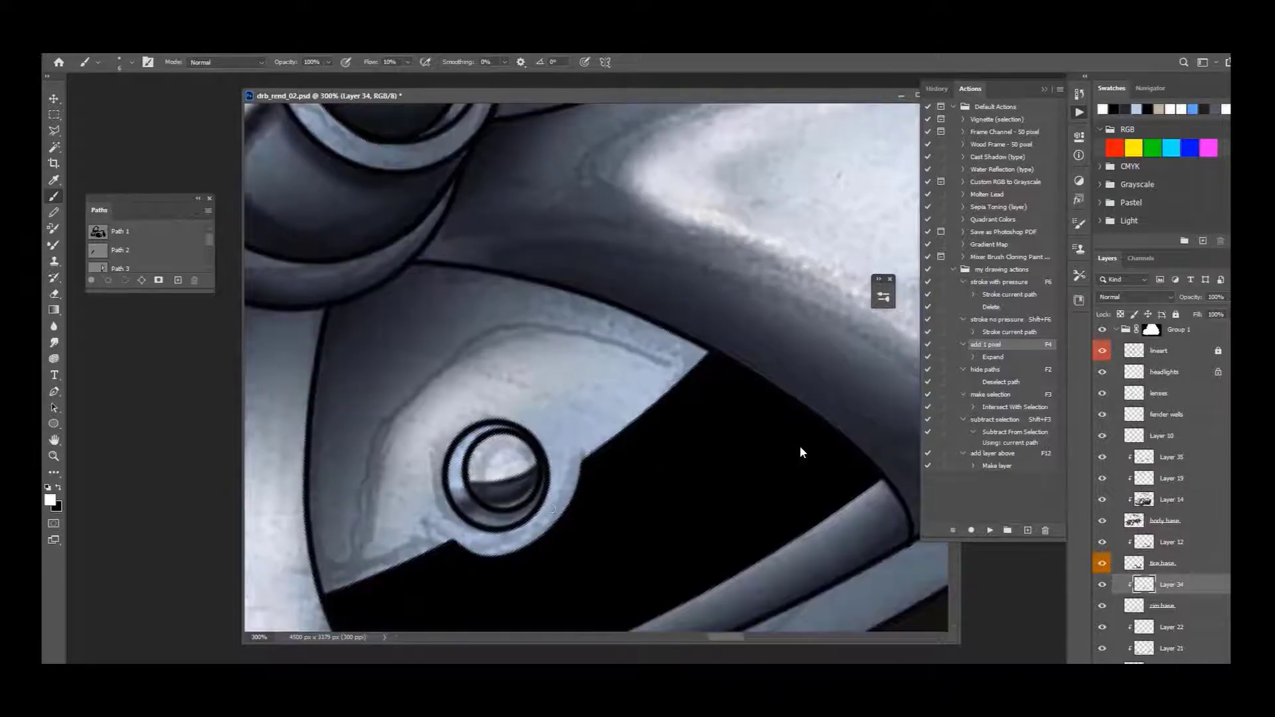
key("x")
key("x")
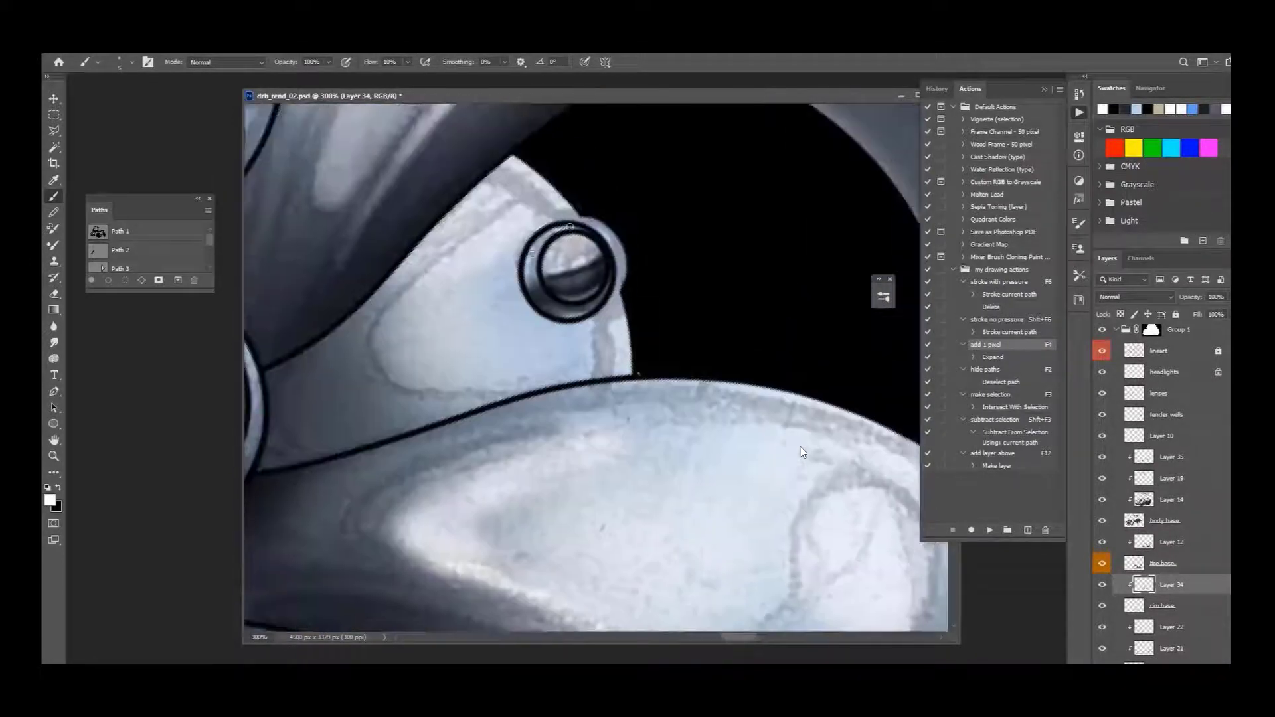
key("x")
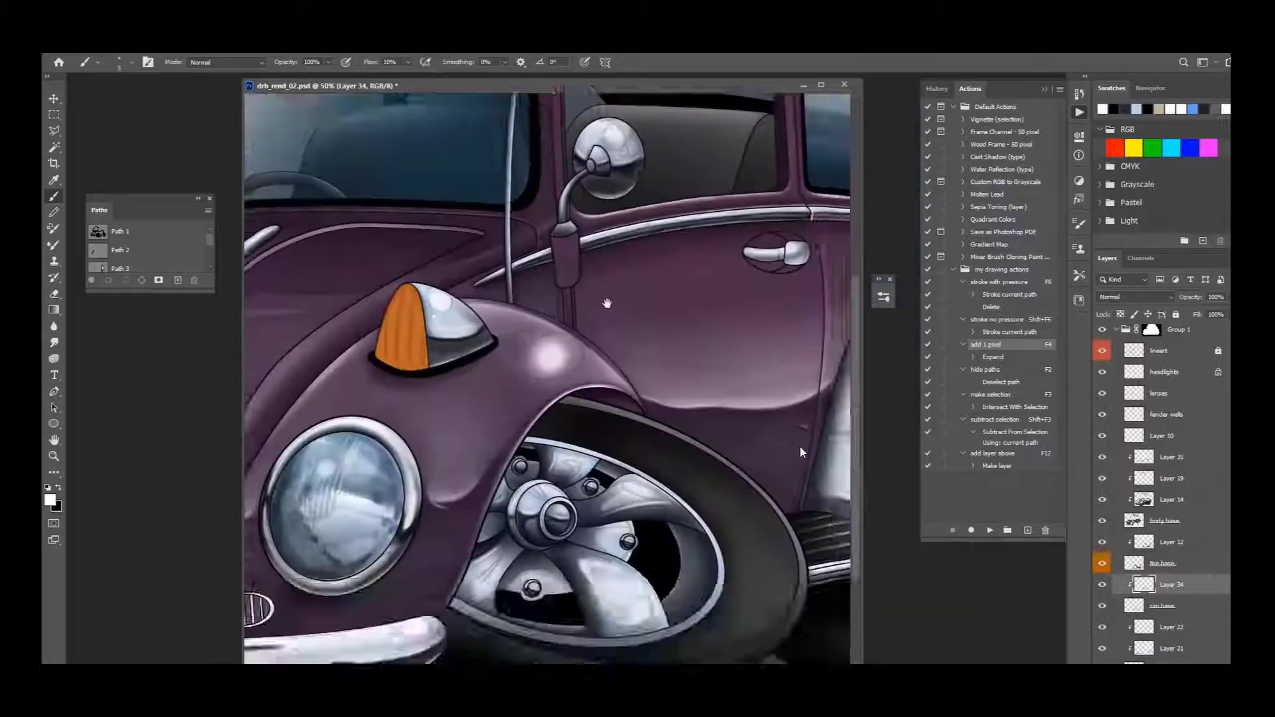
Step: Paint a black chrome horizon reflection across the front wheel's hub dome and its centre cap on Layer 34
scroll(548, 374, "up", 1)
key("x")
key("x")
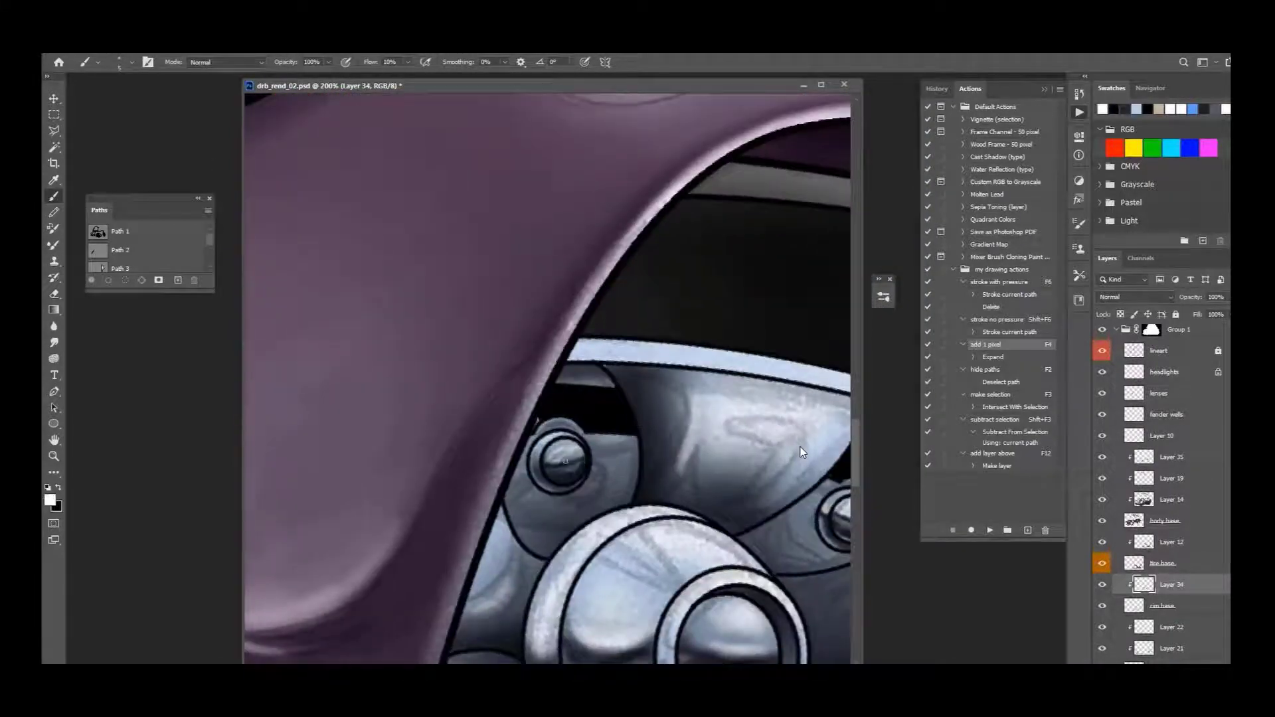
scroll(802, 452, "down", 1)
key("x")
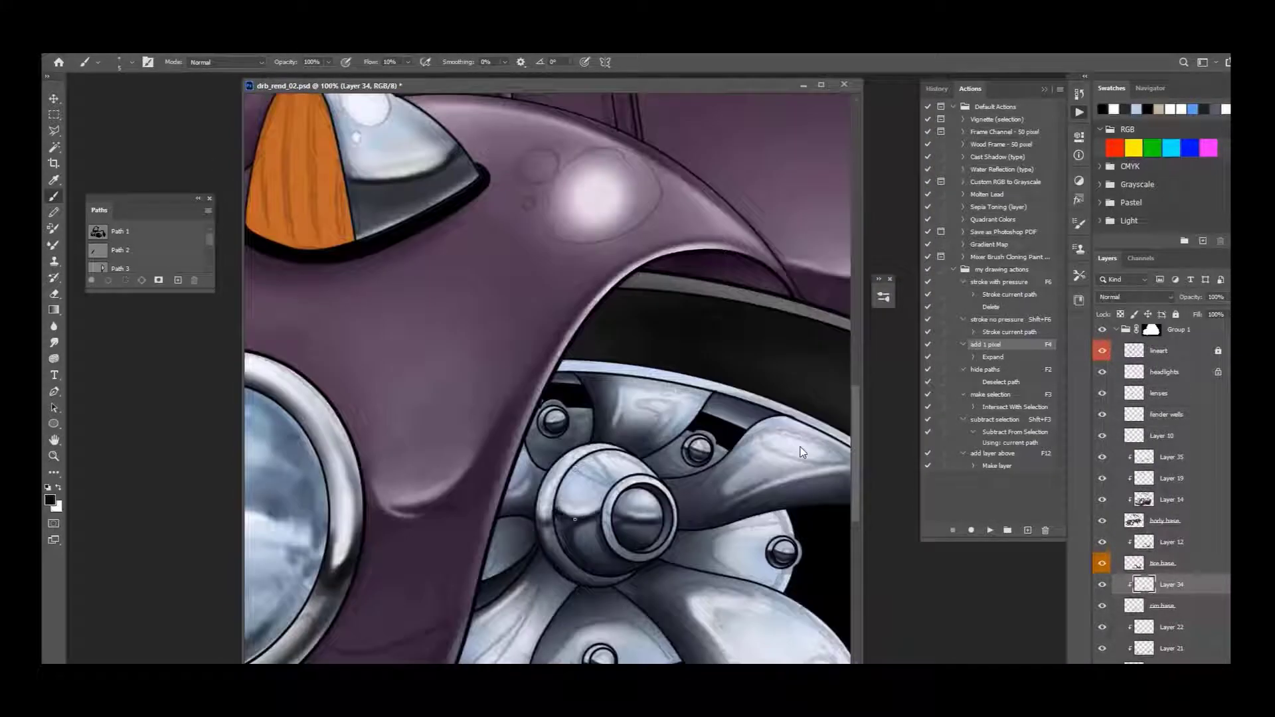
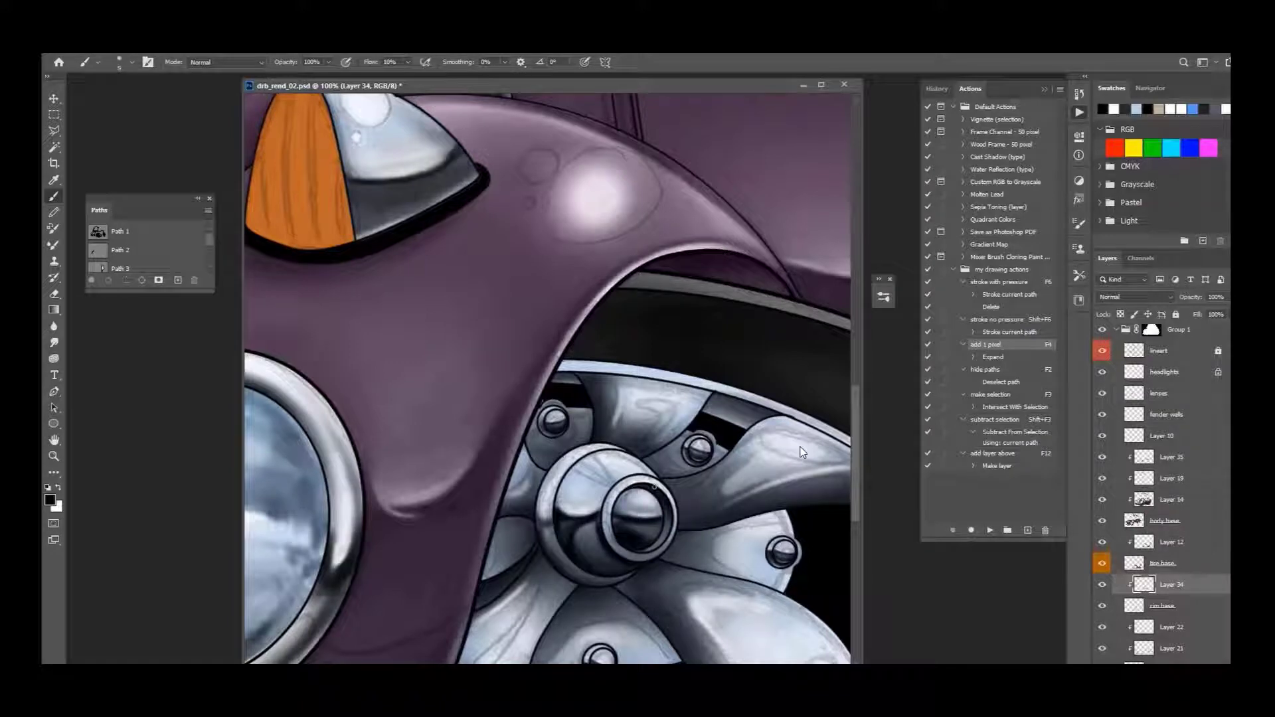
key("x")
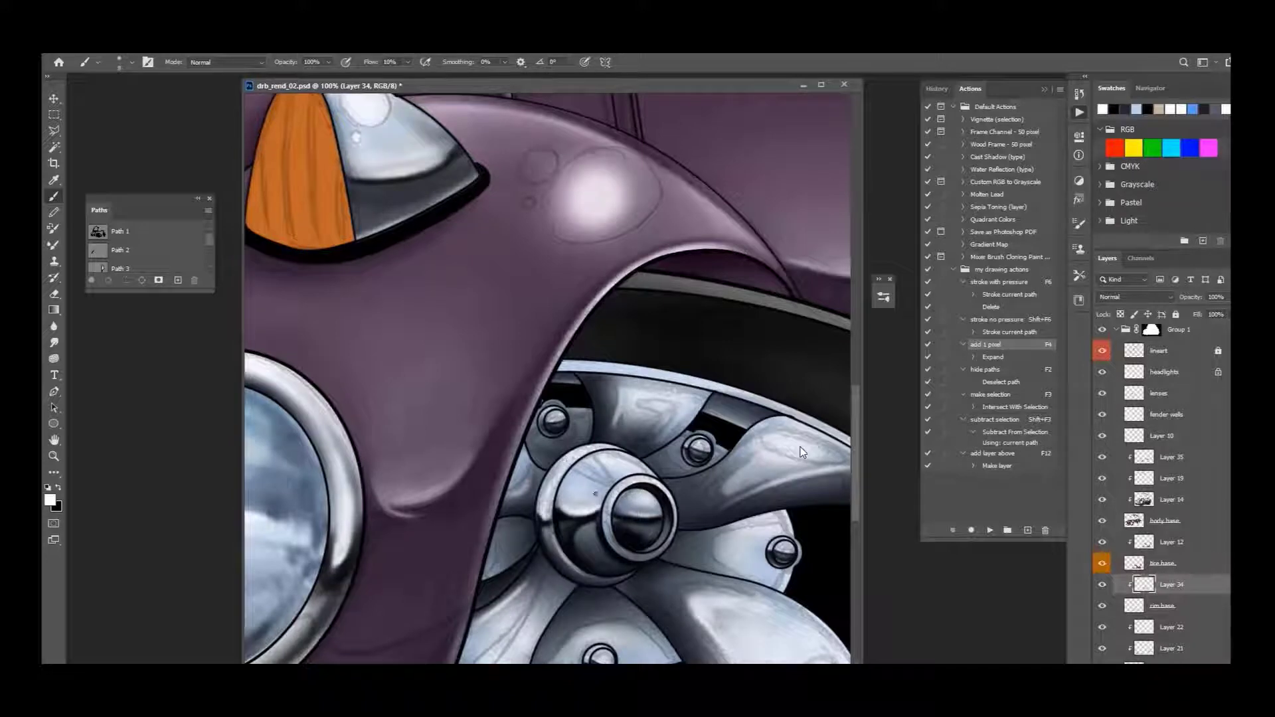
Step: Add white highlights and black shading to the hub's rings, varying the brush size
key("bracketright")
key("bracketright")
key("x")
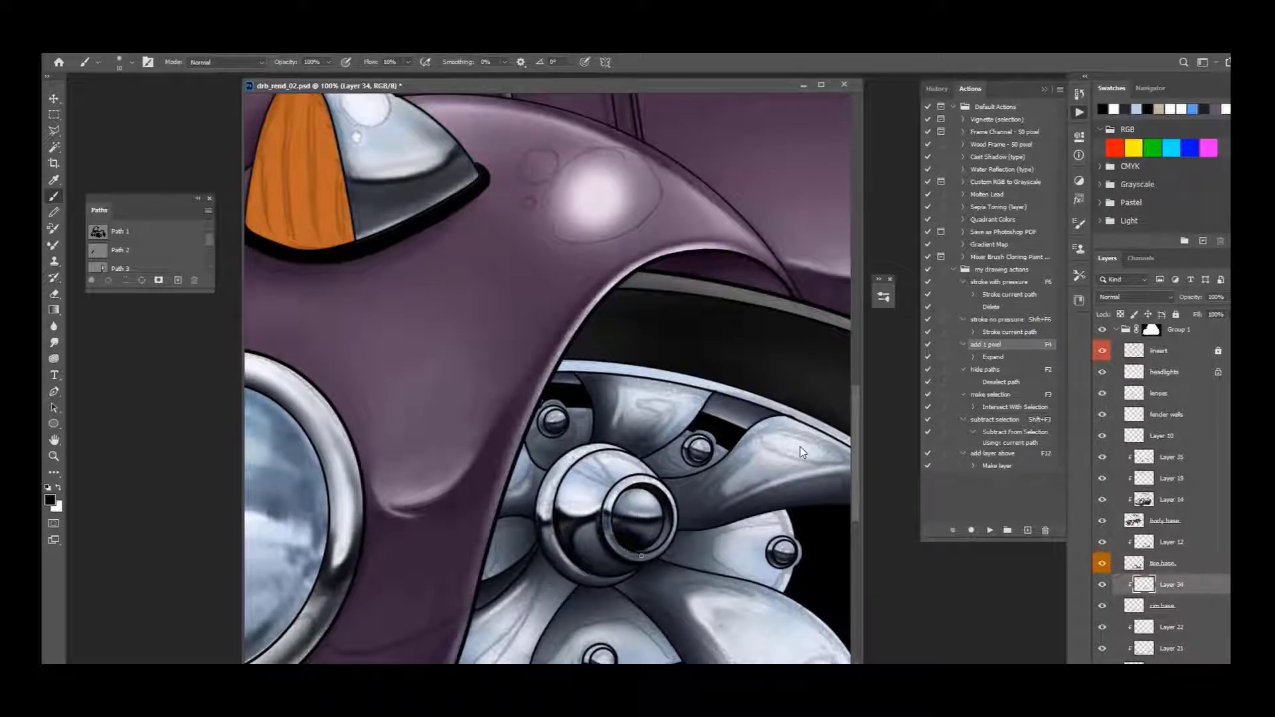
scroll(637, 557, "up", 1)
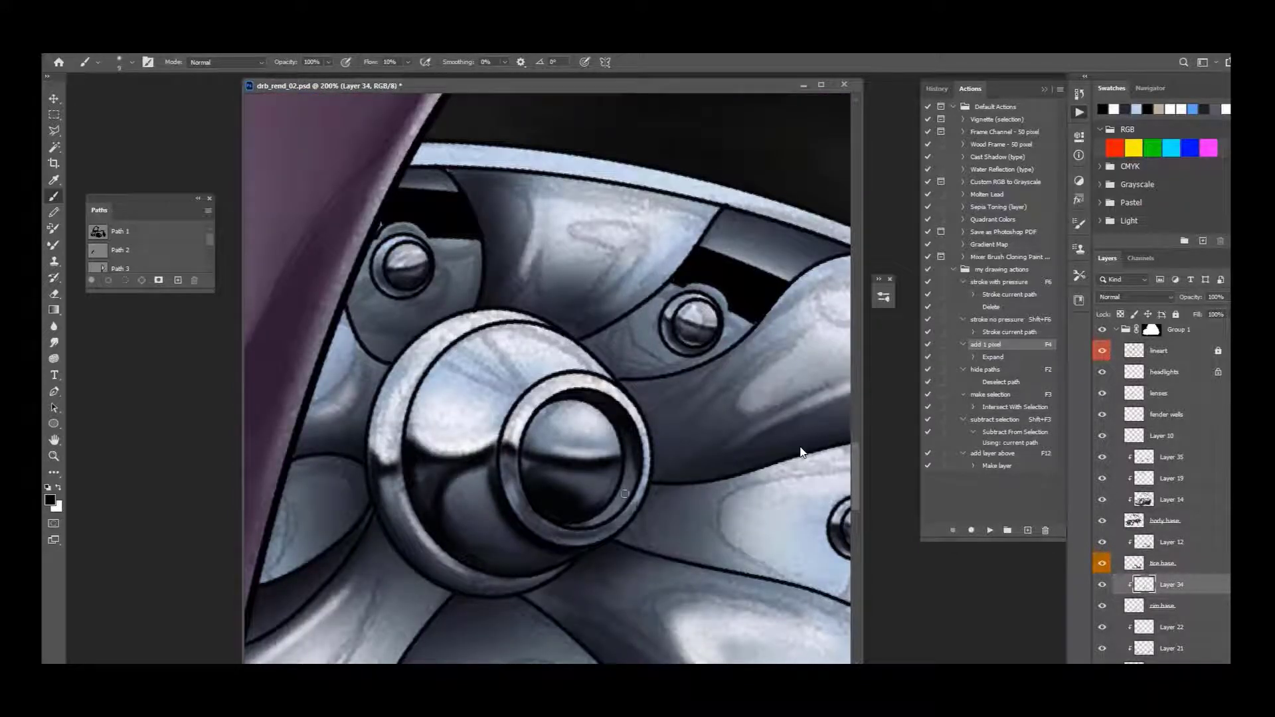
left_click_drag(529, 516, 471, 487)
left_click_drag(598, 502, 617, 385)
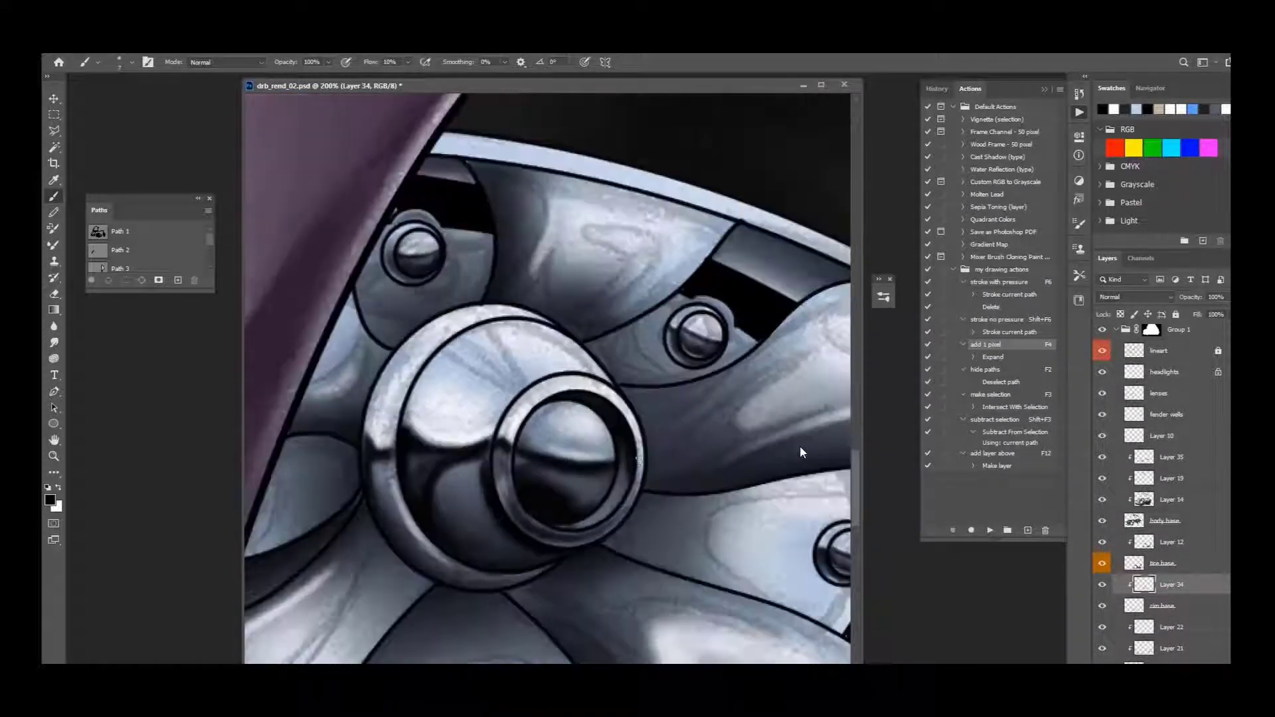
key("x")
Step: Select the front wheel's upper and right-hand spokes with the Magic Wand on the lineart layer, and return to a black brush on Layer 34
key("w")
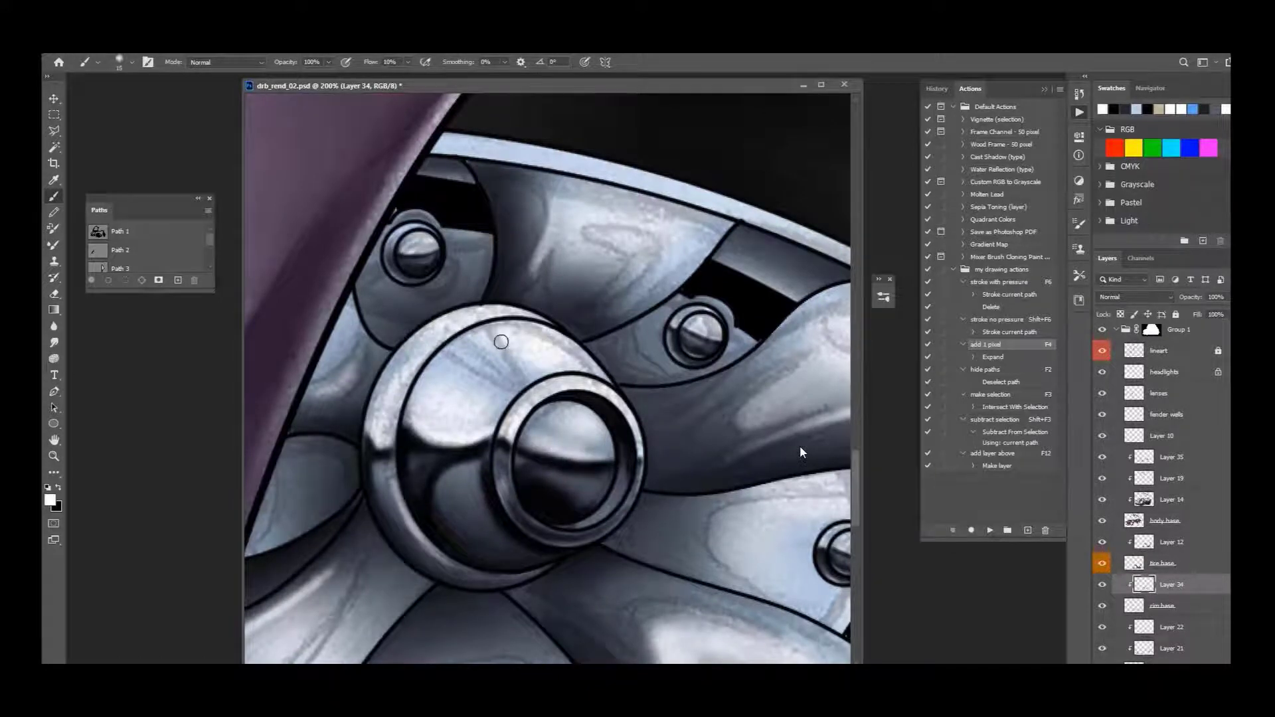
key("ctrl+minus")
key("ctrl+minus")
key("alt+shift+bracketright")
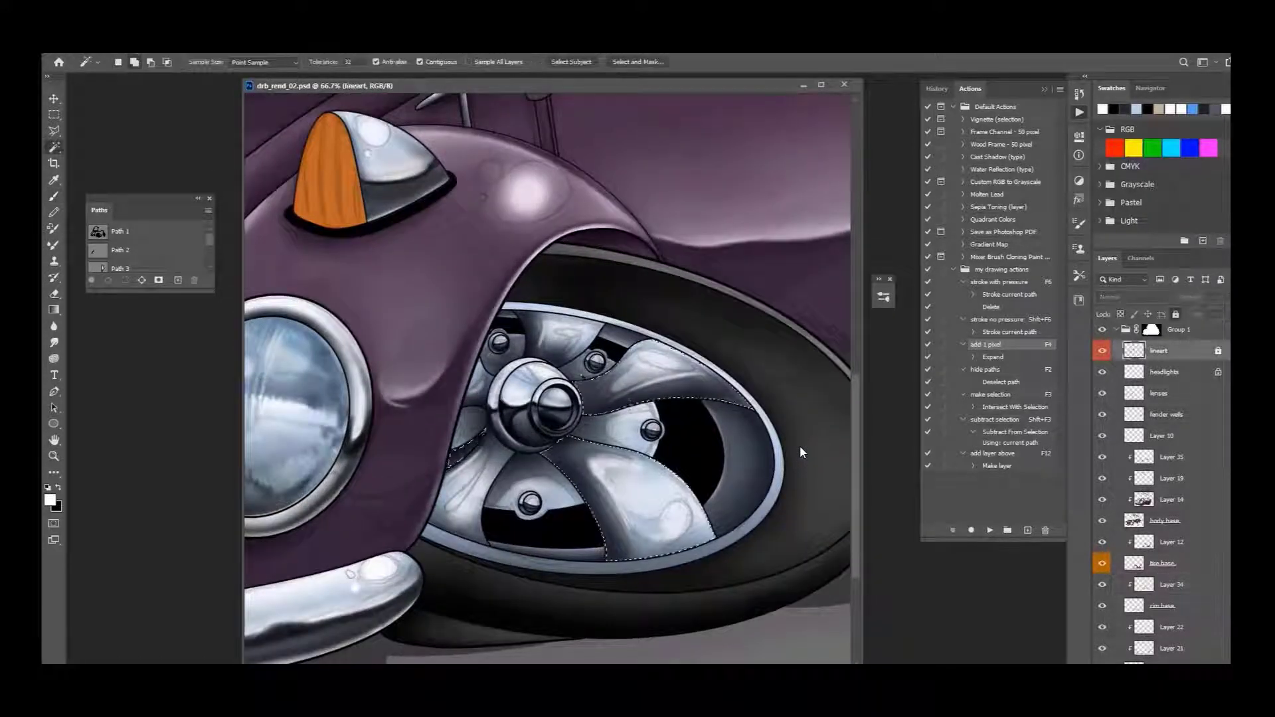
key("ctrl+plus")
key("b")
key("x")
left_click(1178, 588)
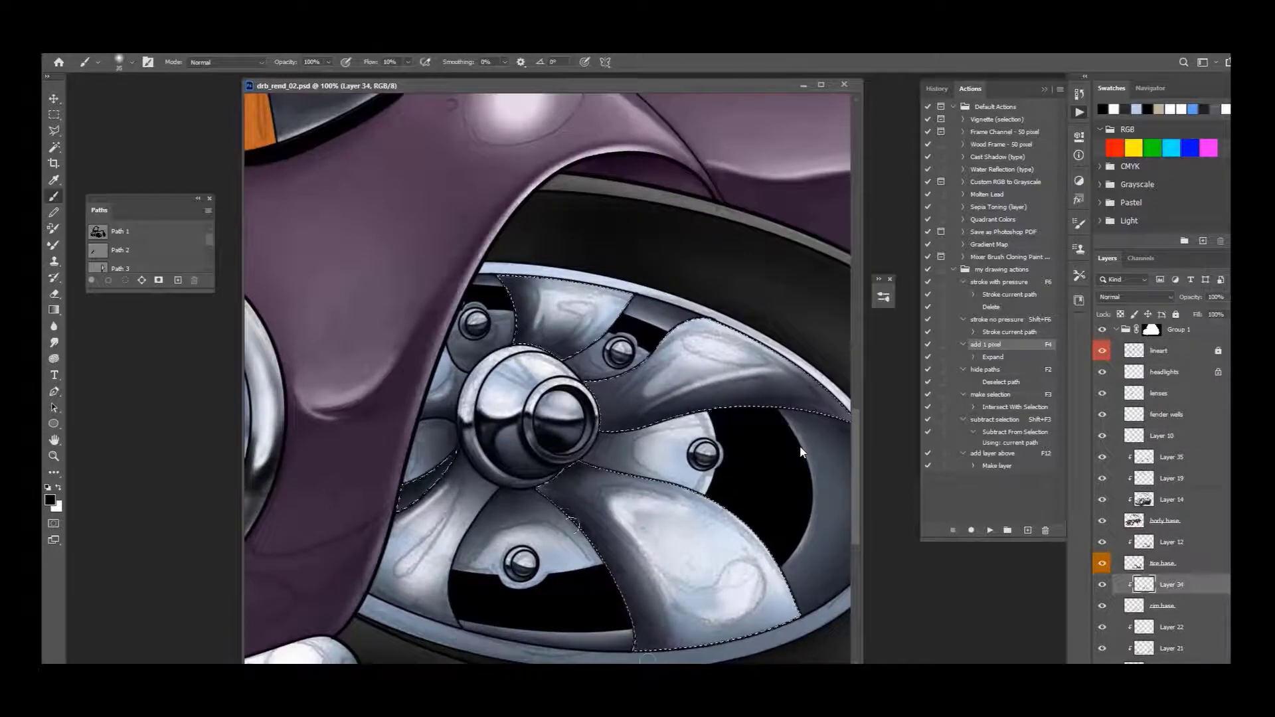
Step: Paint a black shadow along the edge of the large lower-right spoke where it meets the hub
mouse_move(637, 598)
left_mouse_down()
mouse_move(732, 544)
mouse_move(625, 334)
mouse_move(500, 407)
left_mouse_up()
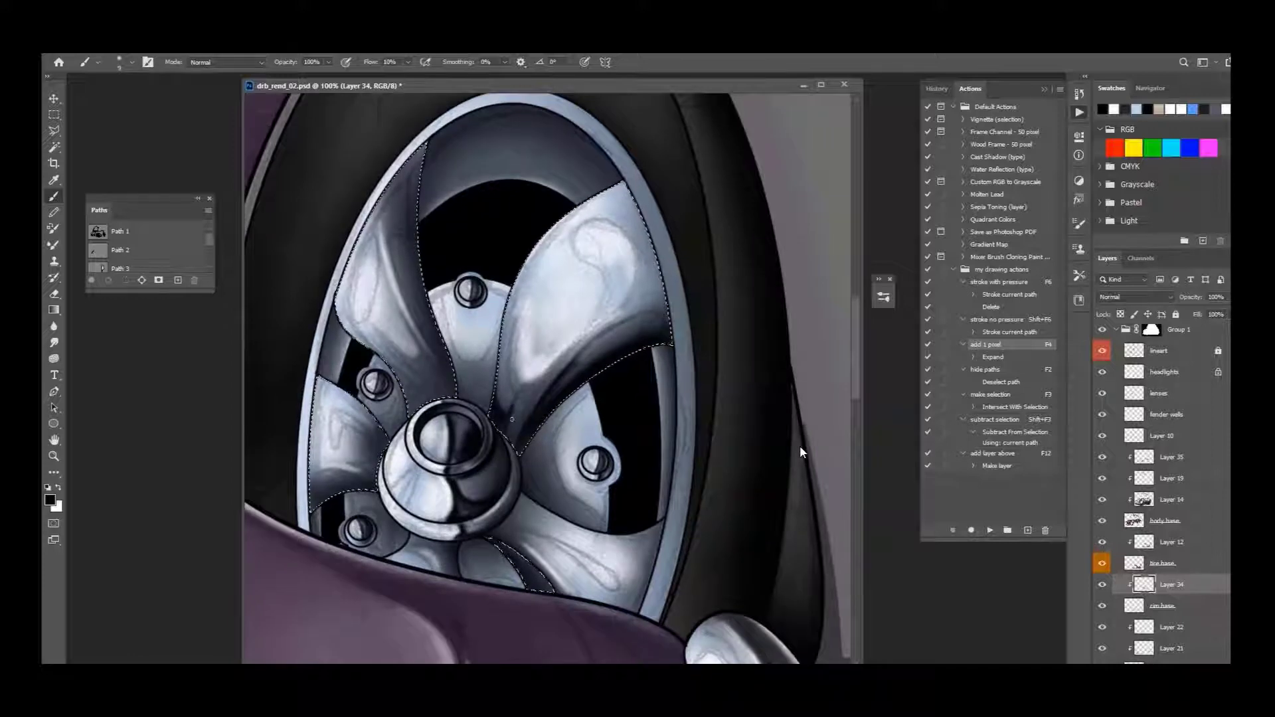
key("bracketright")
left_click_drag(514, 406, 531, 391)
key("bracketleft")
key("bracketleft")
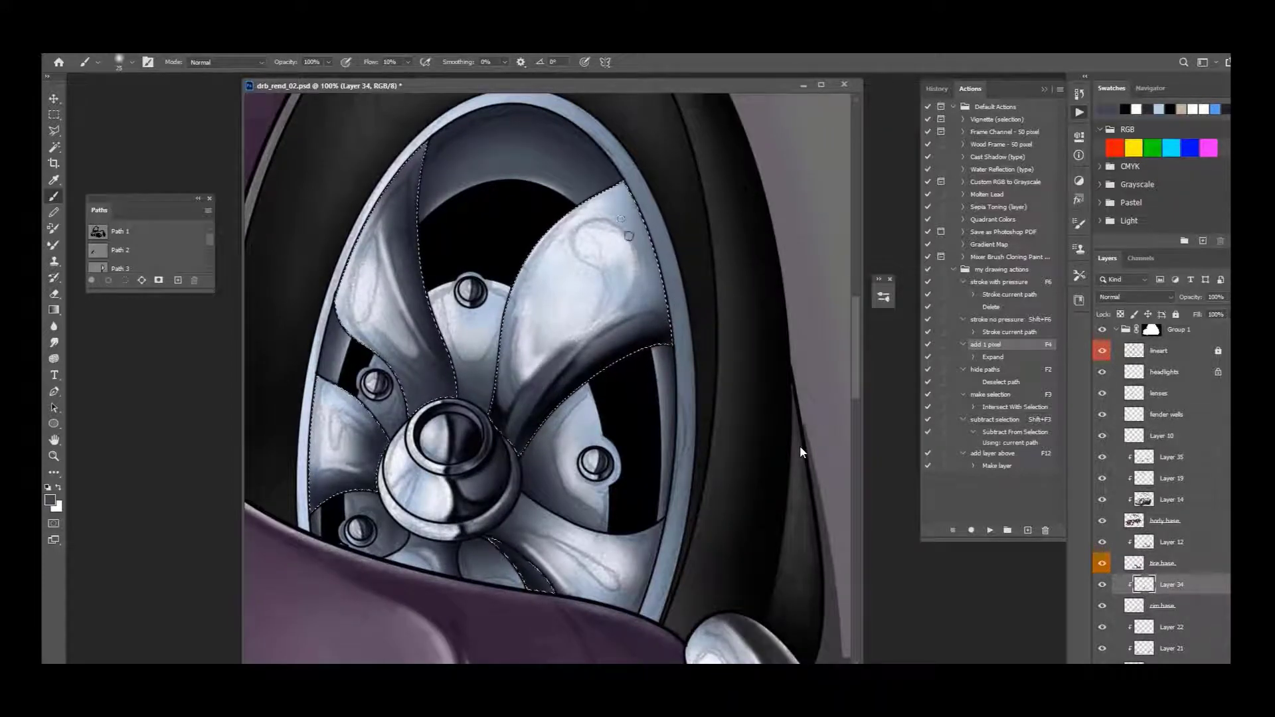
Step: Blend the large lower-right spoke's midtones with grey-blue colours sampled from its surface
left_click(631, 292, "alt")
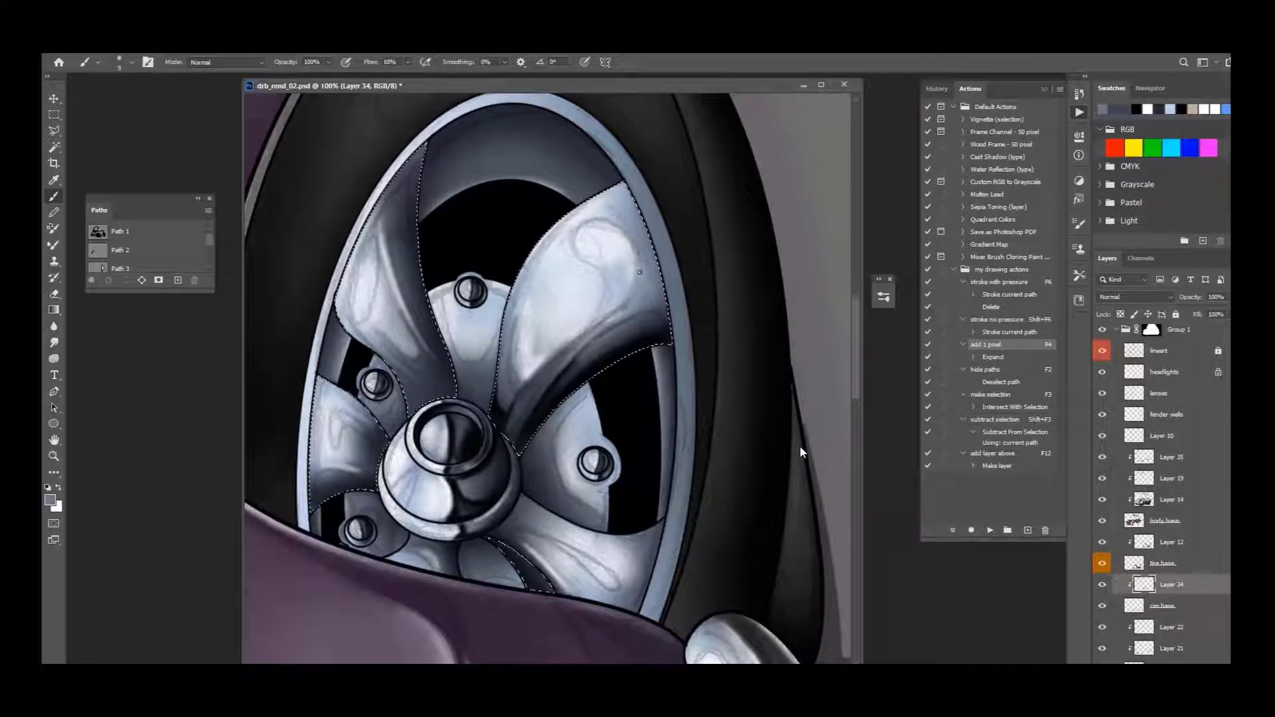
key("bracketright")
left_click_drag(639, 272, 595, 333)
left_click_drag(652, 267, 592, 332)
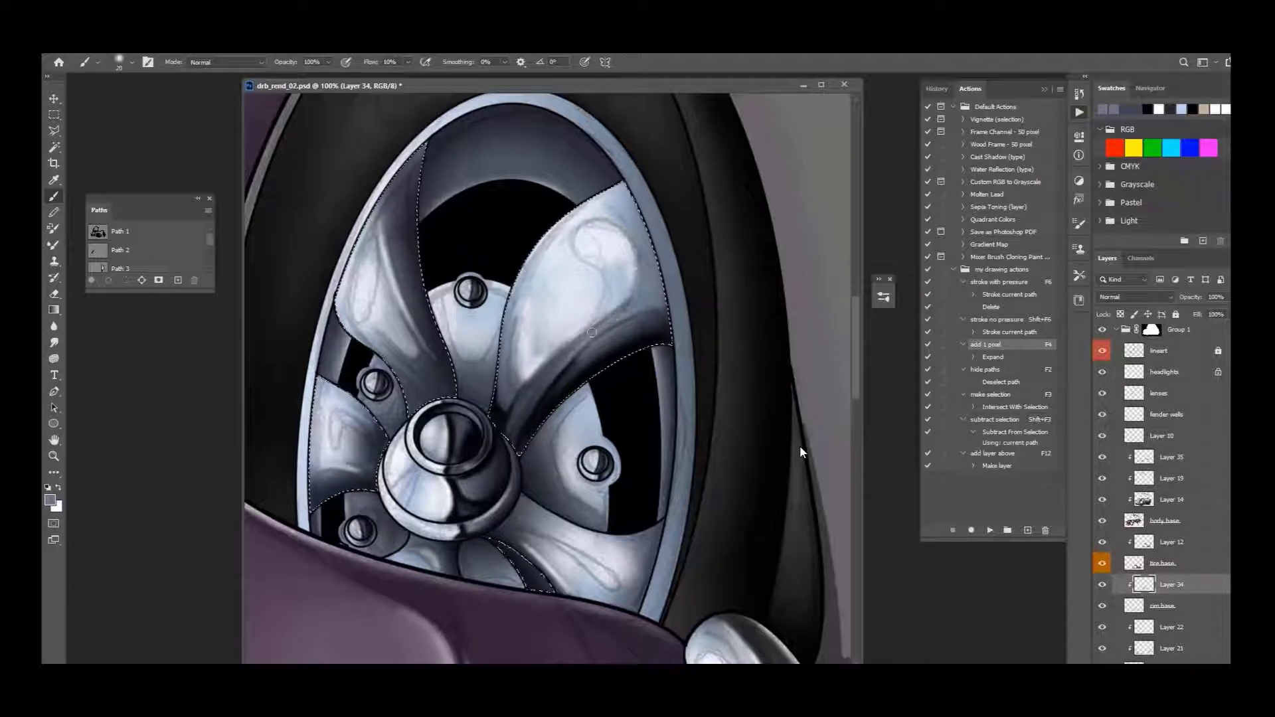
key("bracketleft")
left_click(617, 227, "alt")
left_click_drag(617, 228, 660, 248)
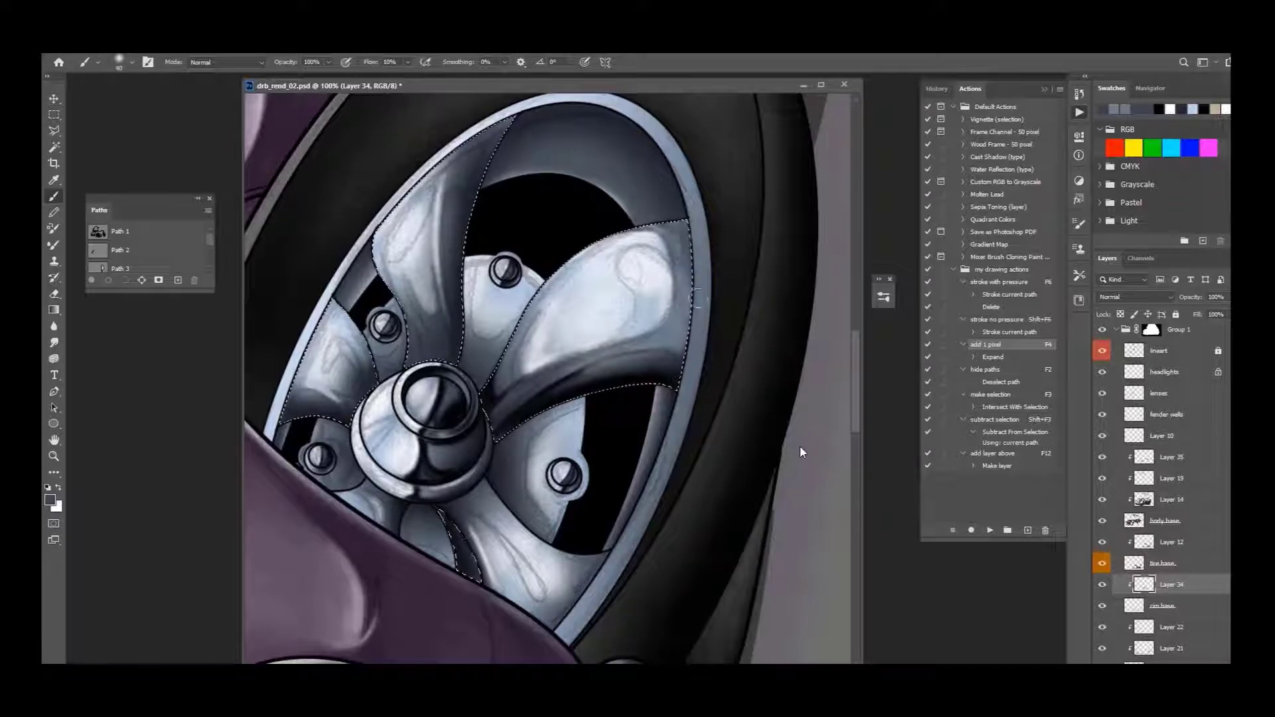
Step: Darken the large spoke's outer end beside the rim with small dark brush strokes
left_click_drag(695, 325, 640, 214)
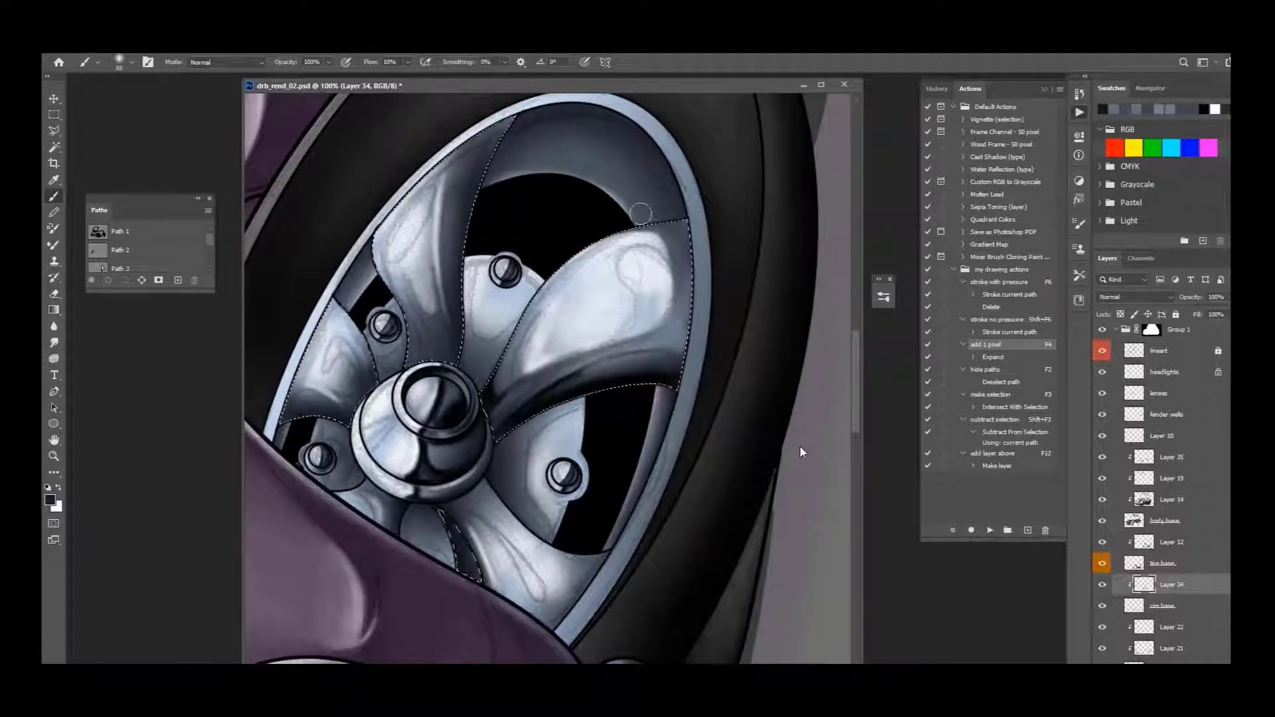
key("bracketleft")
key("bracketleft")
key("bracketleft")
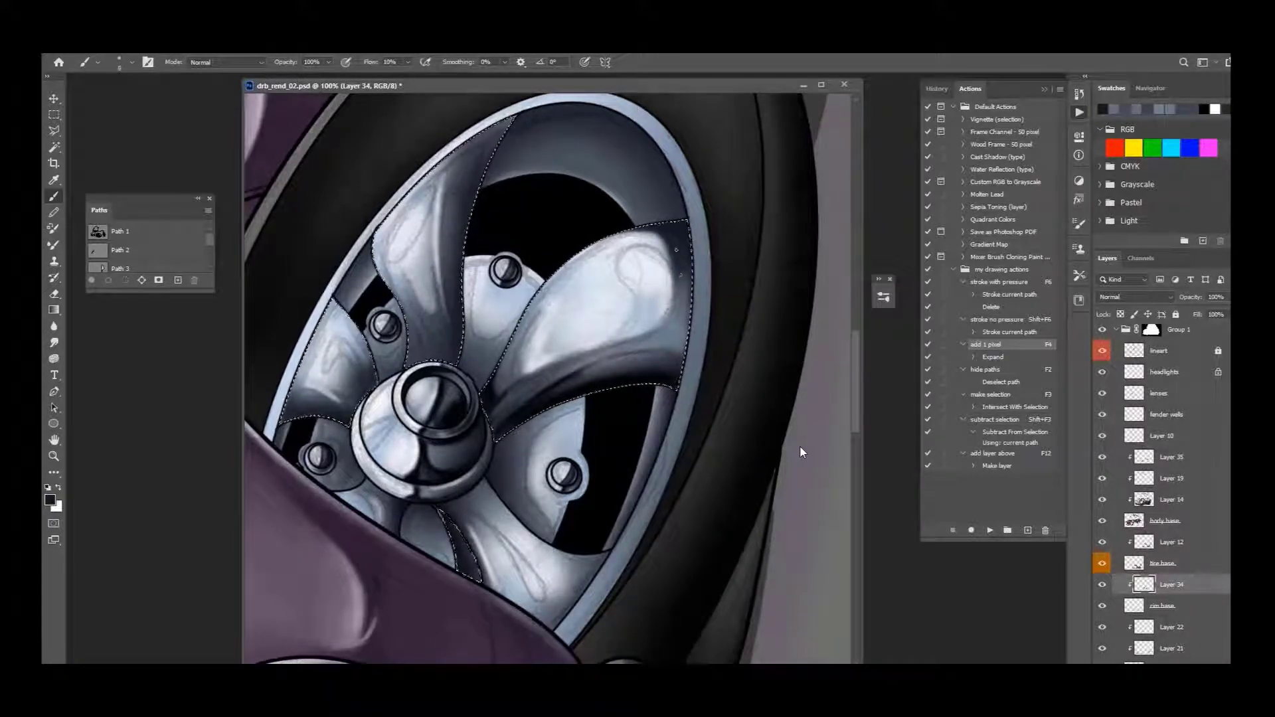
left_click_drag(442, 514, 475, 581)
left_click_drag(686, 272, 749, 501)
key("bracketleft")
key("bracketleft")
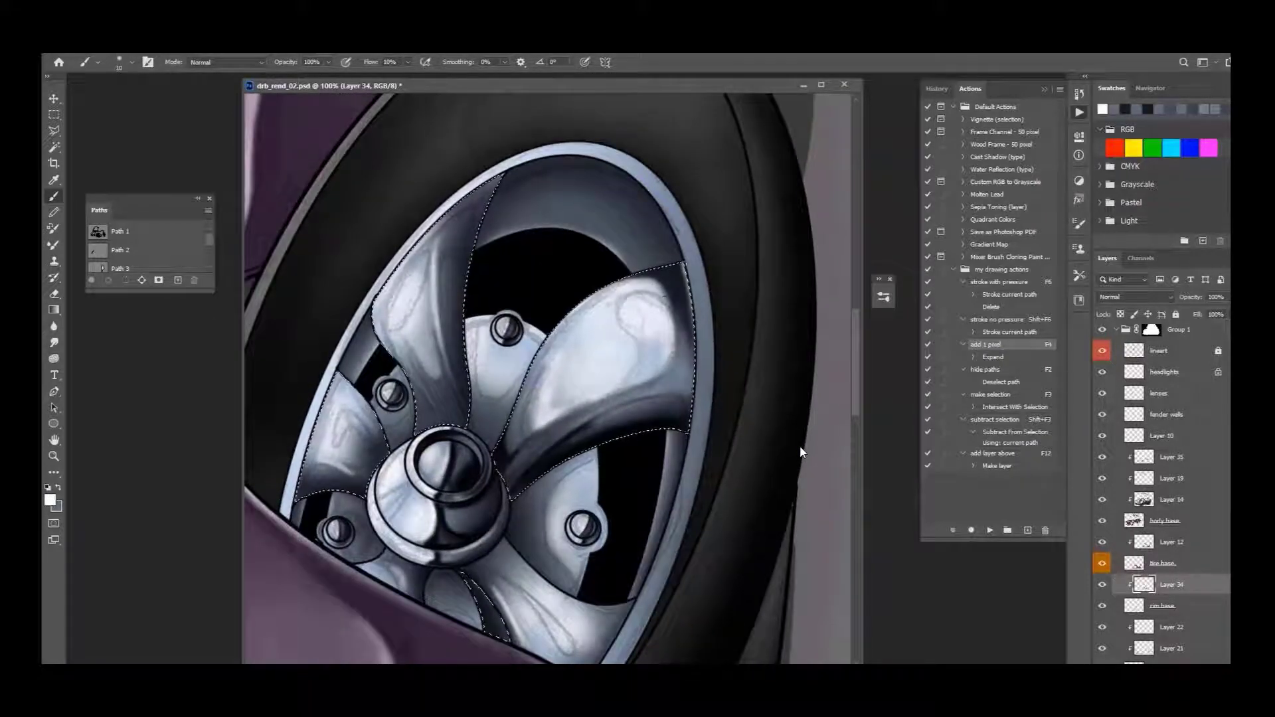
Step: Brighten the large spoke's face and upper edge with white and sampled light tones, varying the brush size
key("bracketright")
key("bracketright")
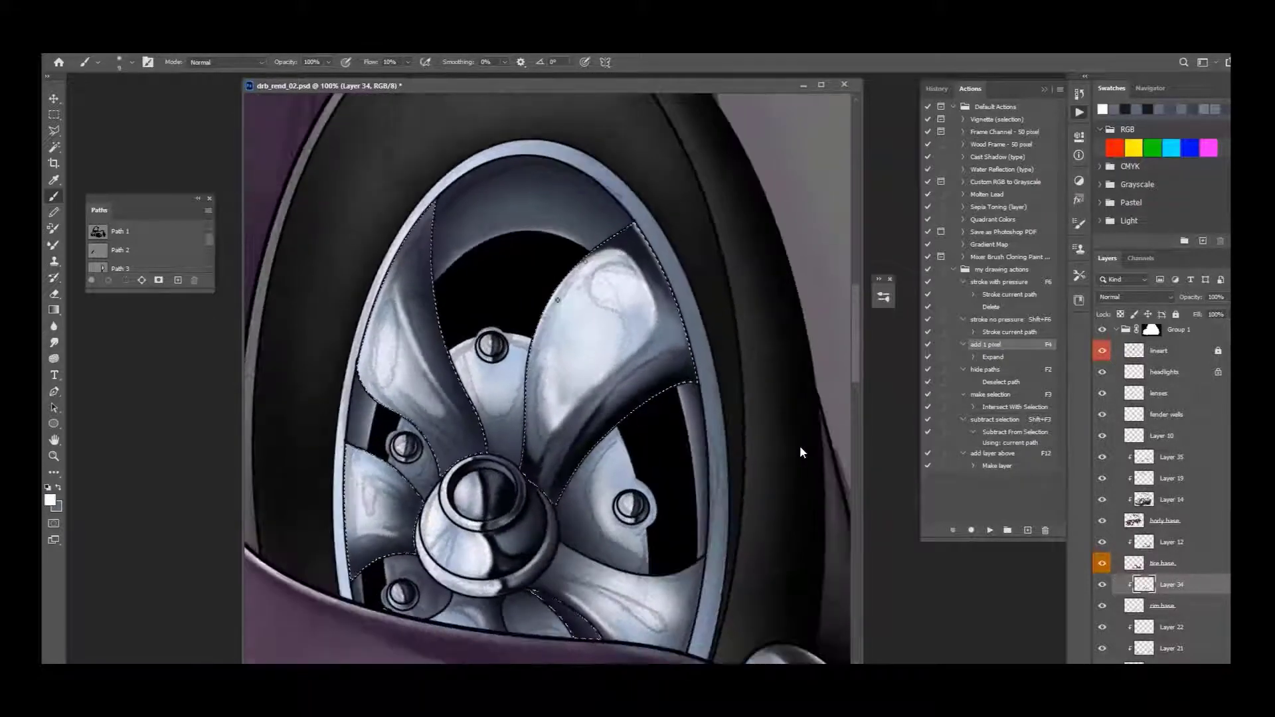
key("bracketleft")
key("bracketleft")
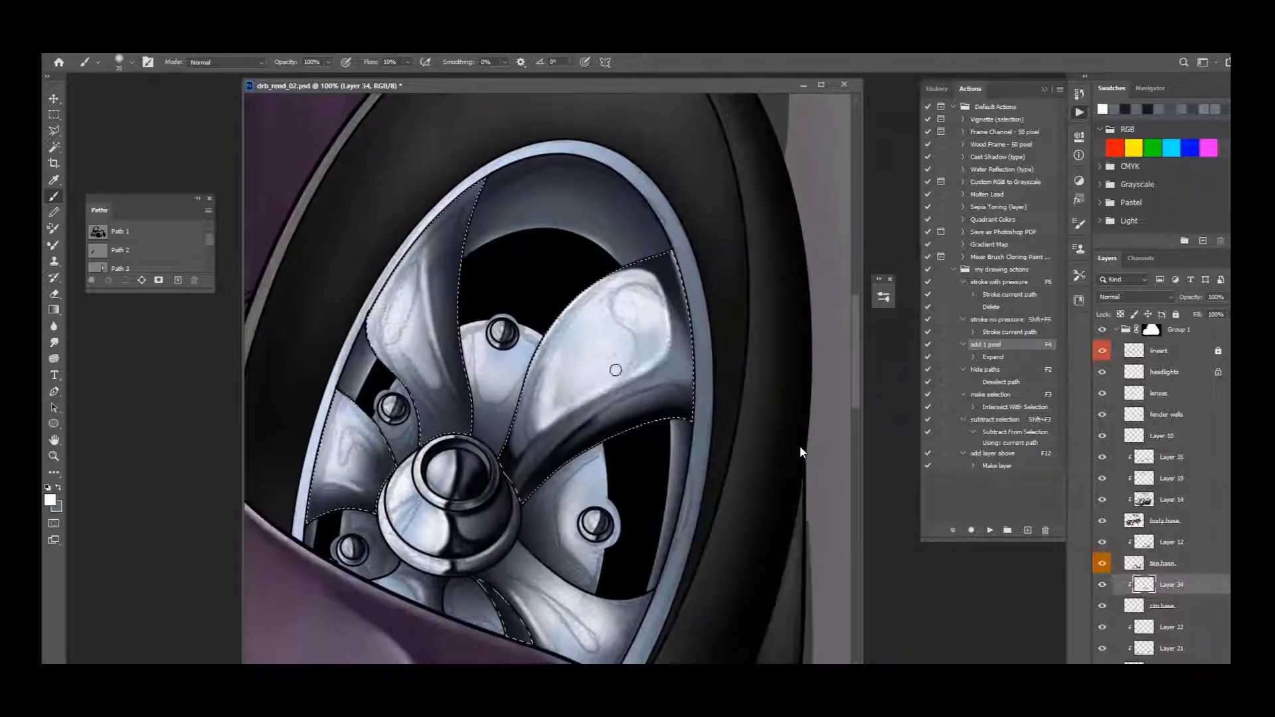
mouse_move(631, 348)
left_mouse_down()
mouse_move(627, 275)
mouse_move(512, 413)
left_mouse_up()
left_click(588, 309, "alt")
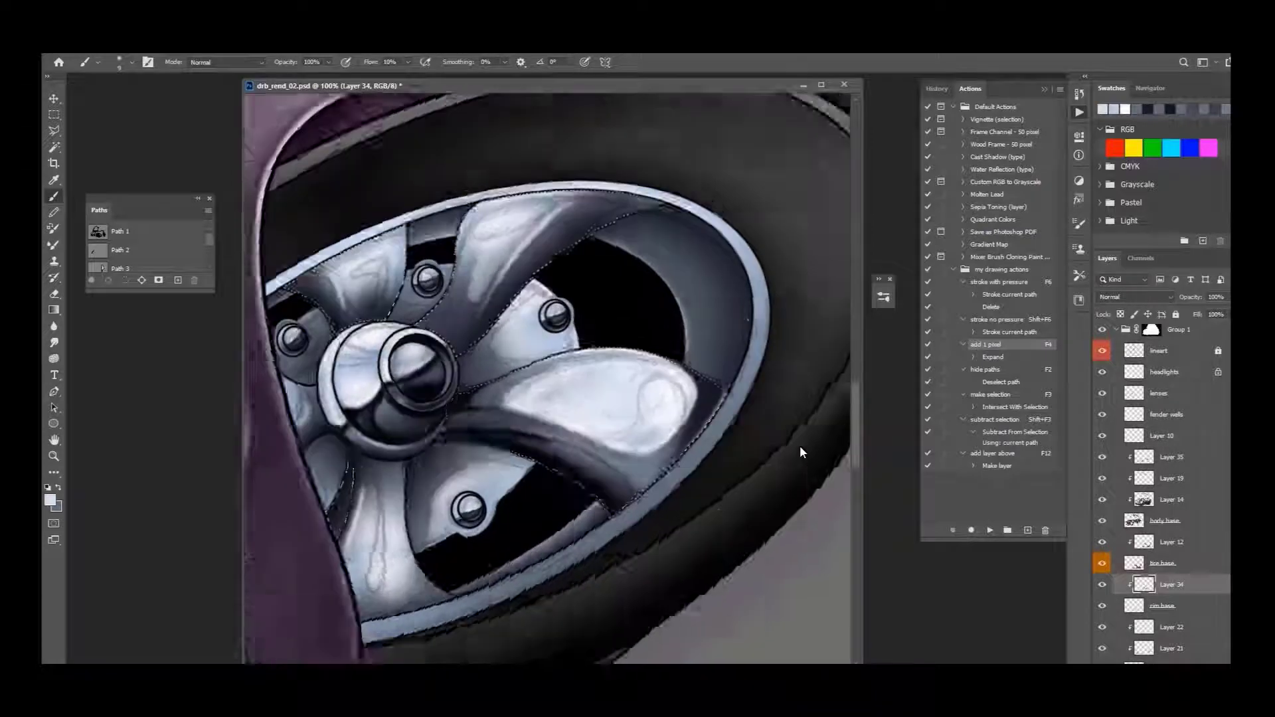
Step: Save the document and paint dark reflections along the upper-right spoke's shadow side
key("x")
key("ctrl+s")
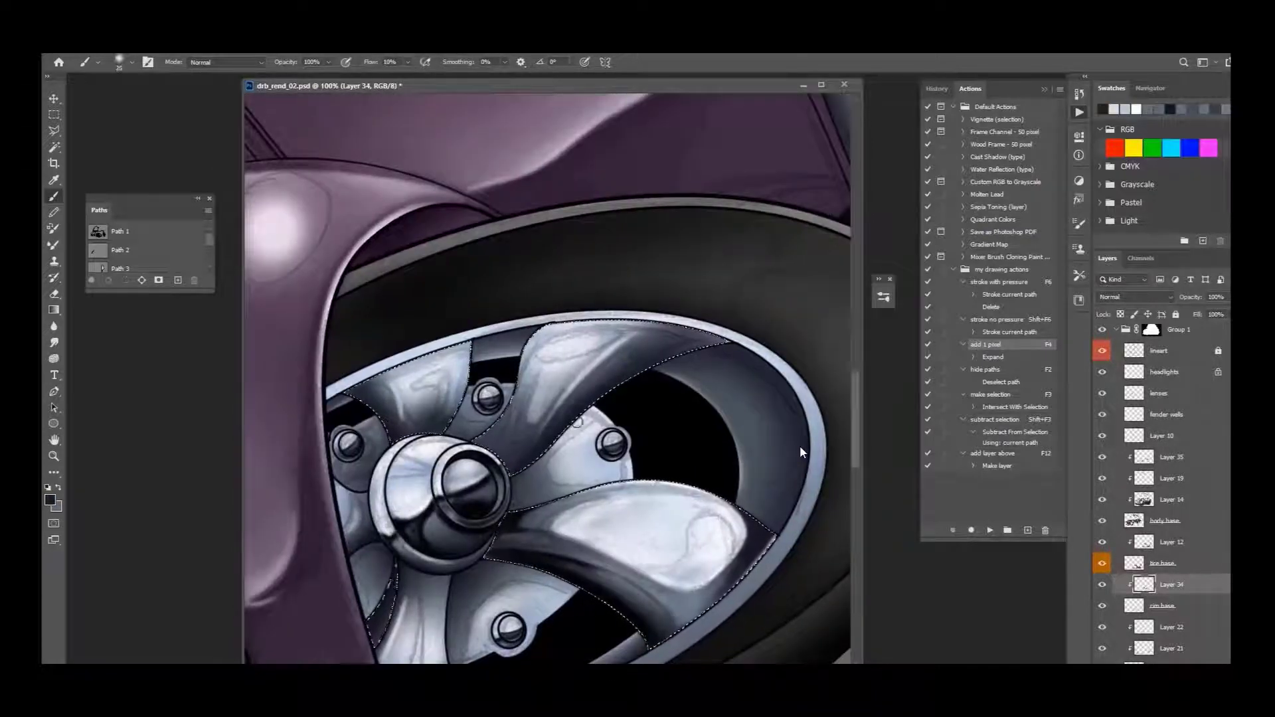
scroll(802, 452, "up", 2)
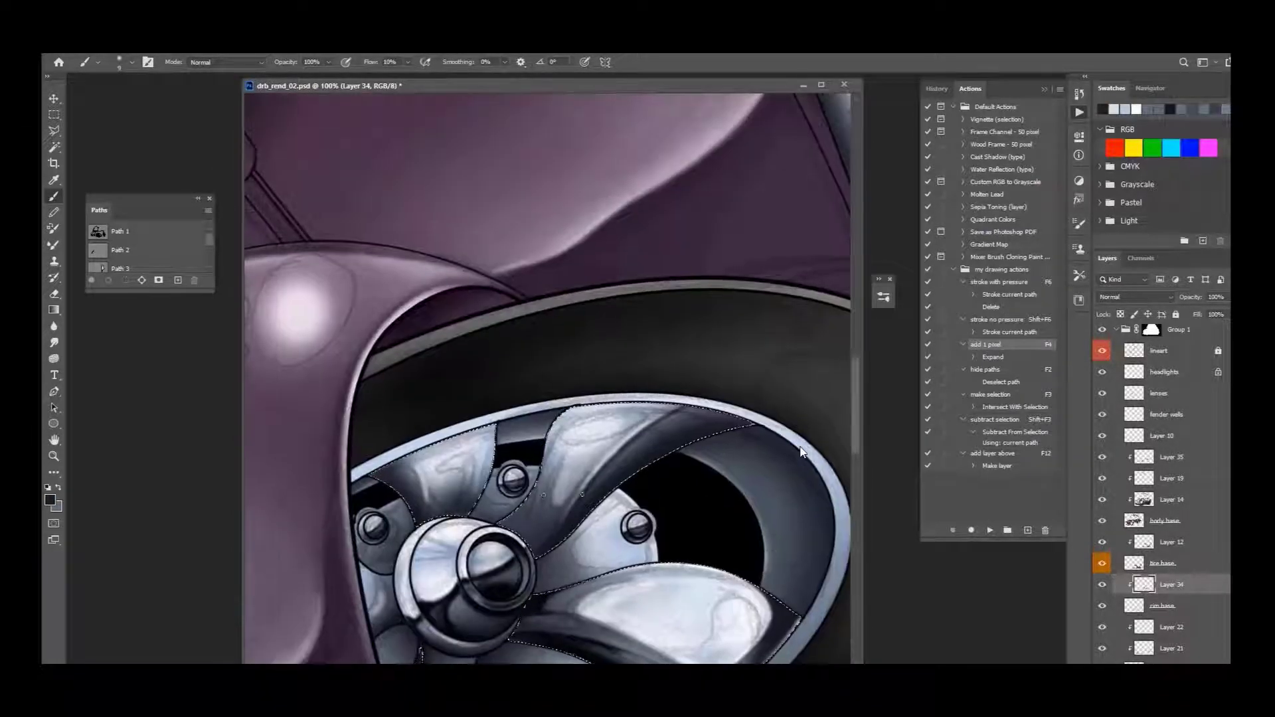
key("x")
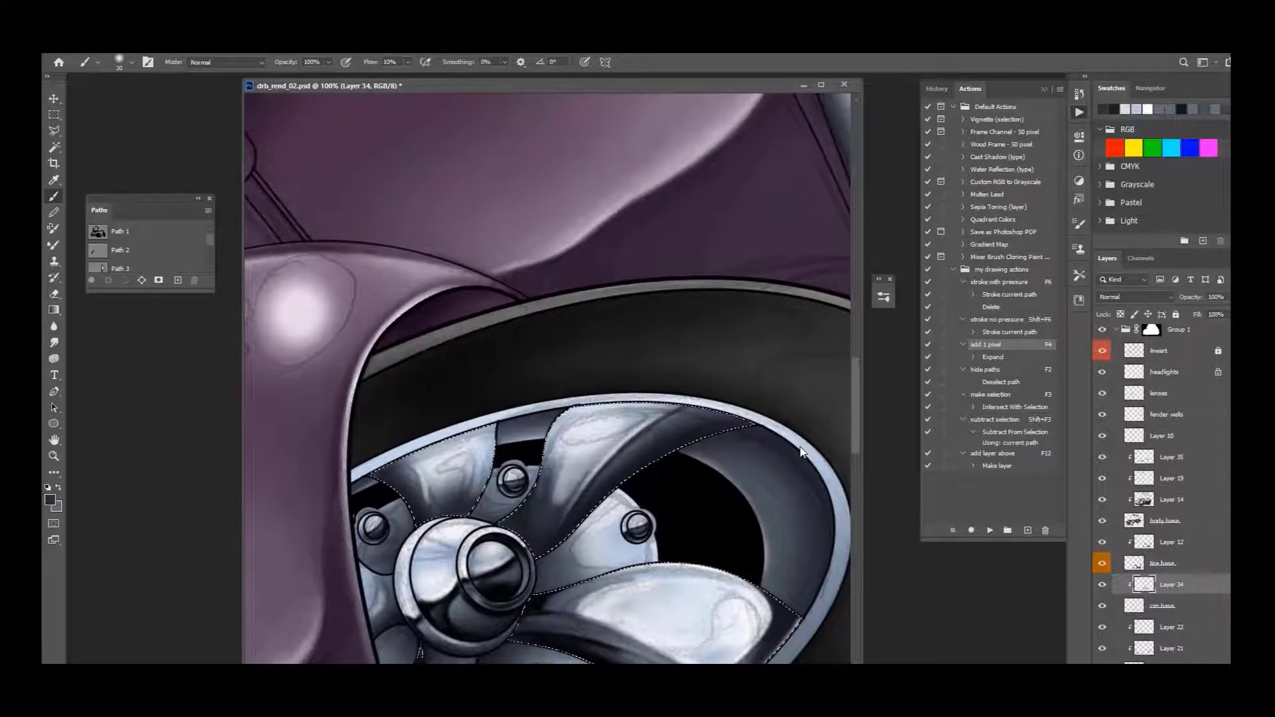
key("x")
scroll(803, 452, "up", 2)
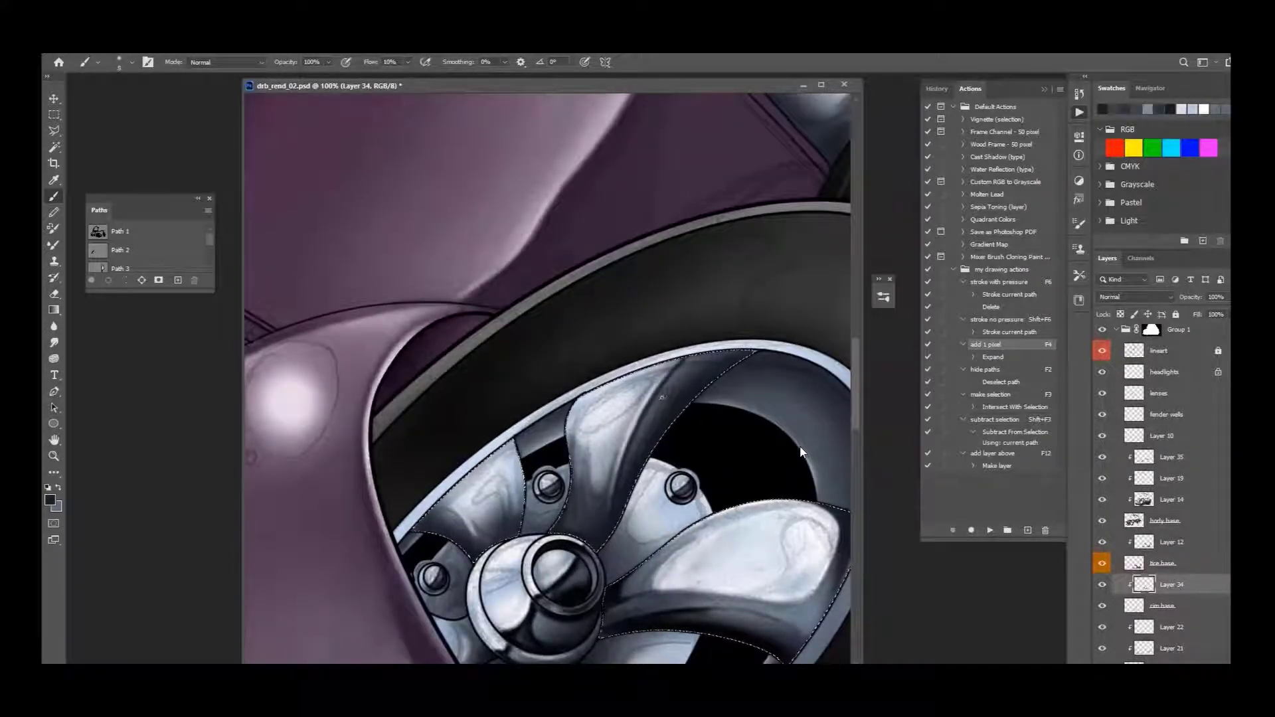
Step: Paint white highlights along the upper-right spoke's bright face and save the document
key("x")
mouse_move(607, 544)
left_mouse_down()
mouse_move(598, 464)
mouse_move(646, 379)
left_mouse_up()
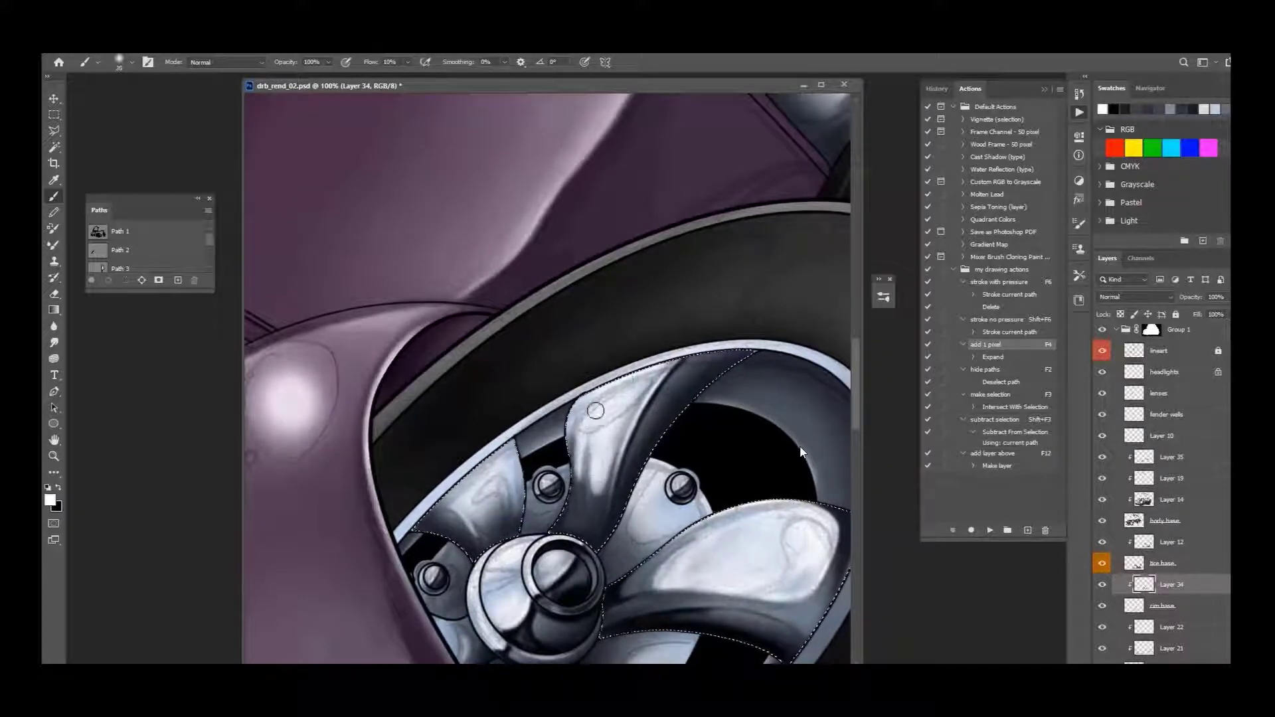
scroll(801, 452, "up", 2)
key("ctrl+s")
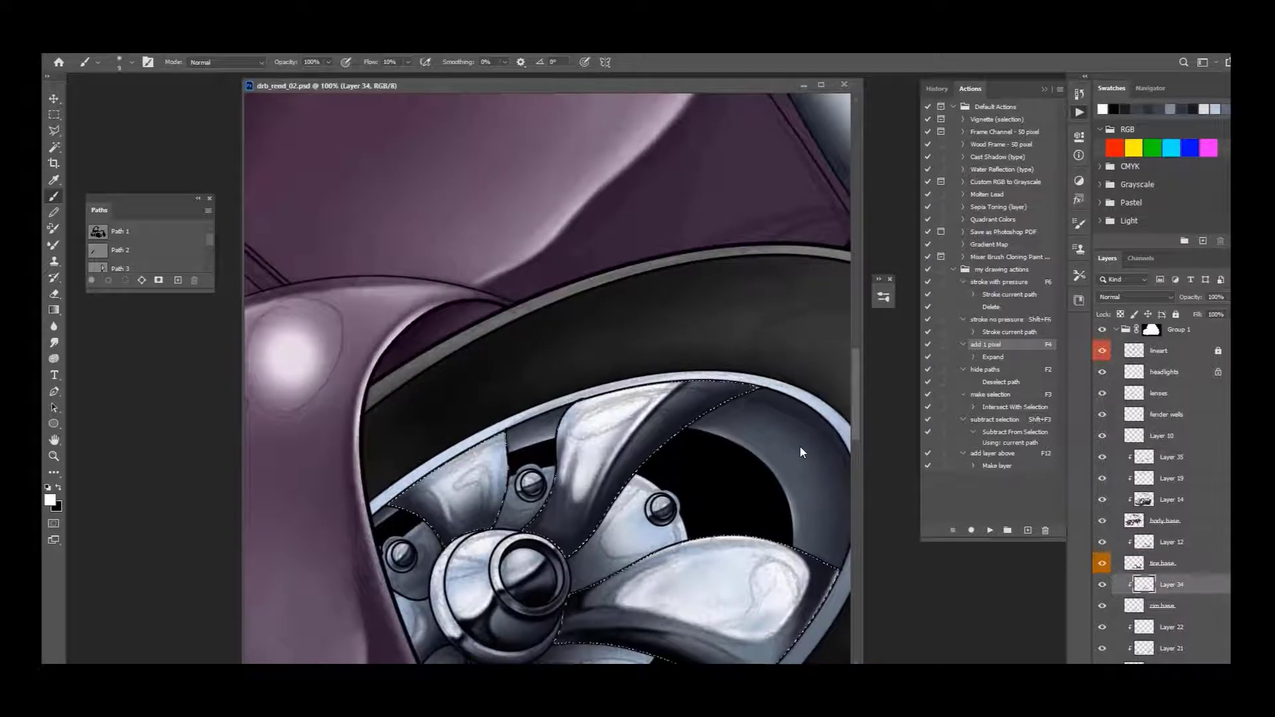
Step: Shade the small upper spoke above the hub with black near its base and white highlights on its face
key("ctrl+plus")
key("x")
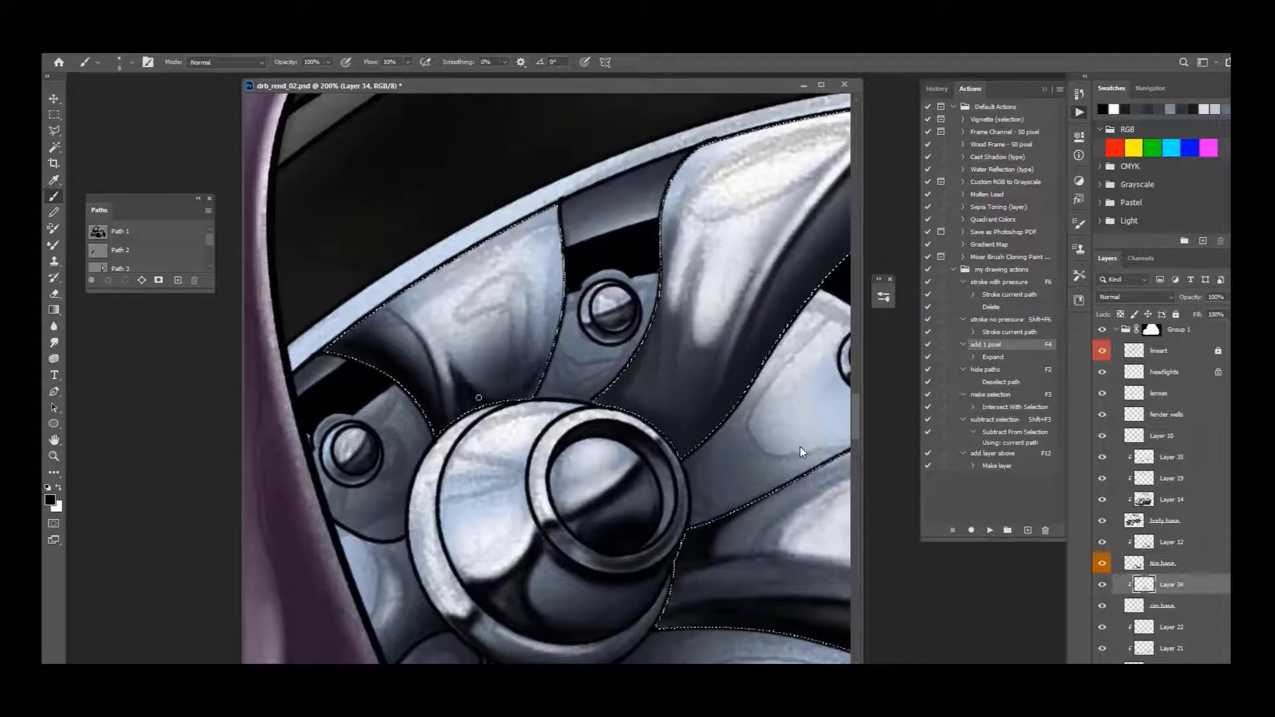
key("x")
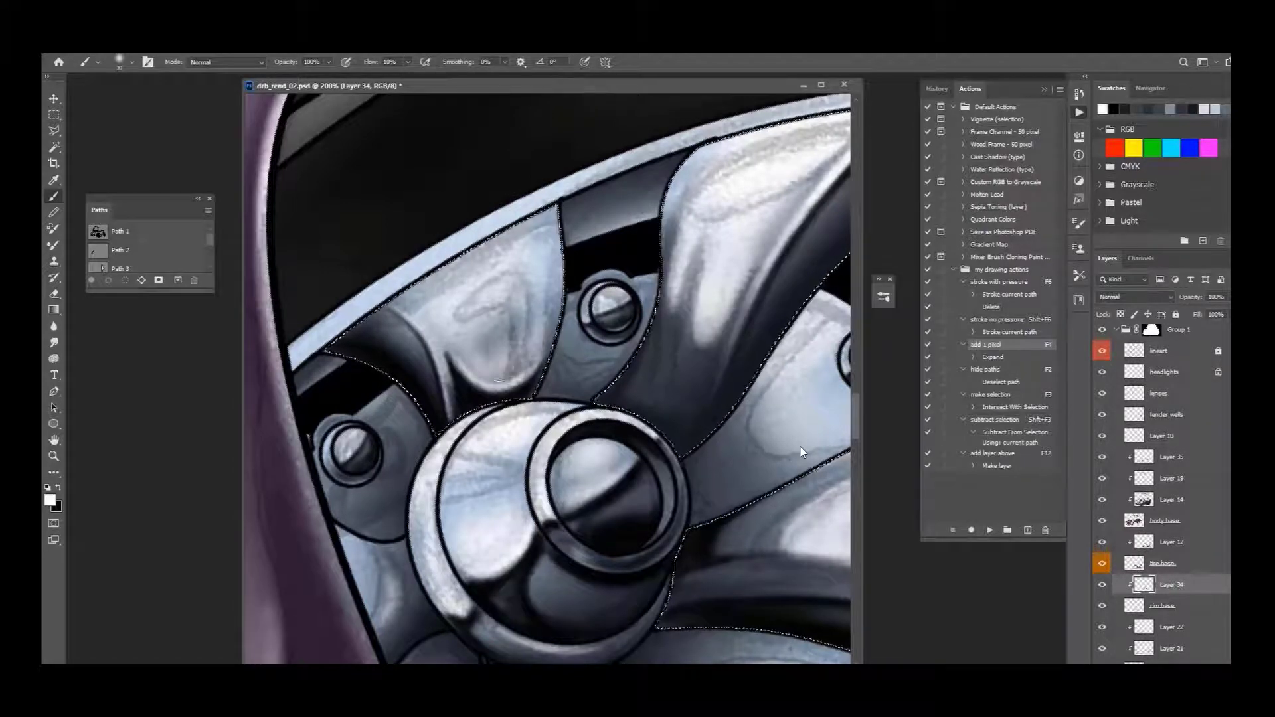
key("bracketleft")
key("bracketleft")
key("bracketleft")
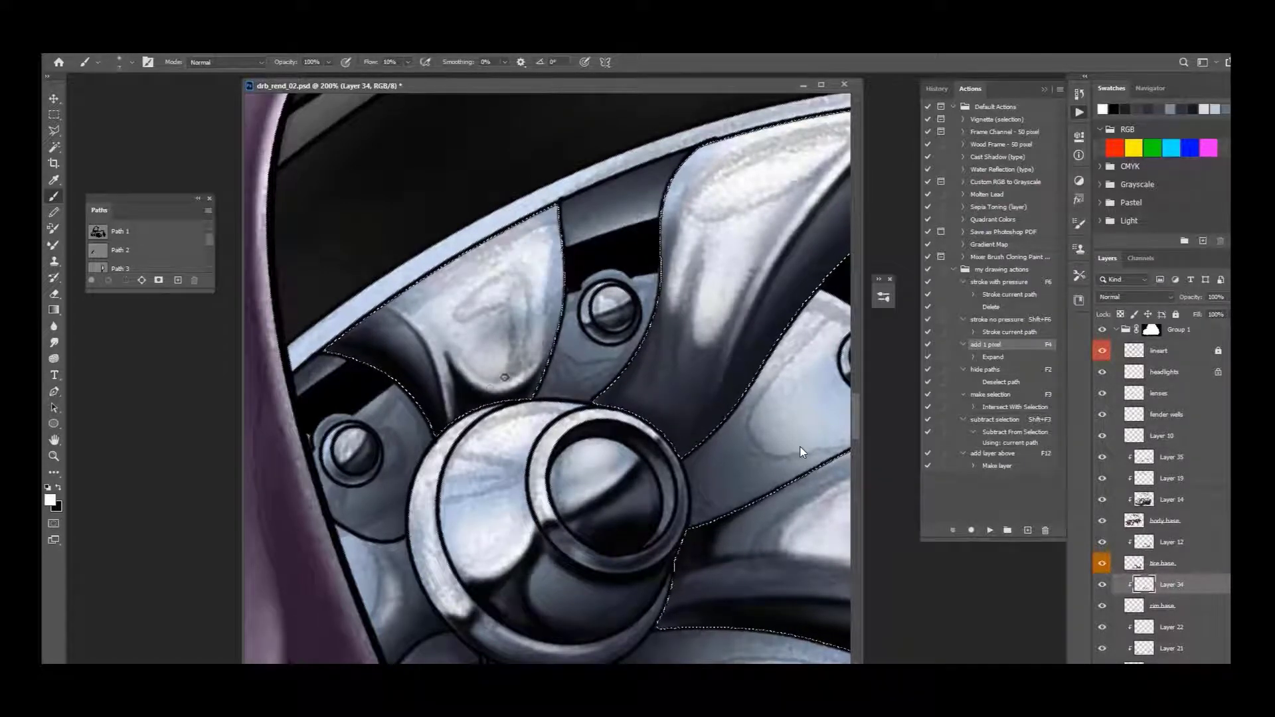
key("x")
Step: Replace the selection with the spokes below and left of the hub from the lineart layer, ready for brushing on Layer 34
scroll(504, 377, "down", 4)
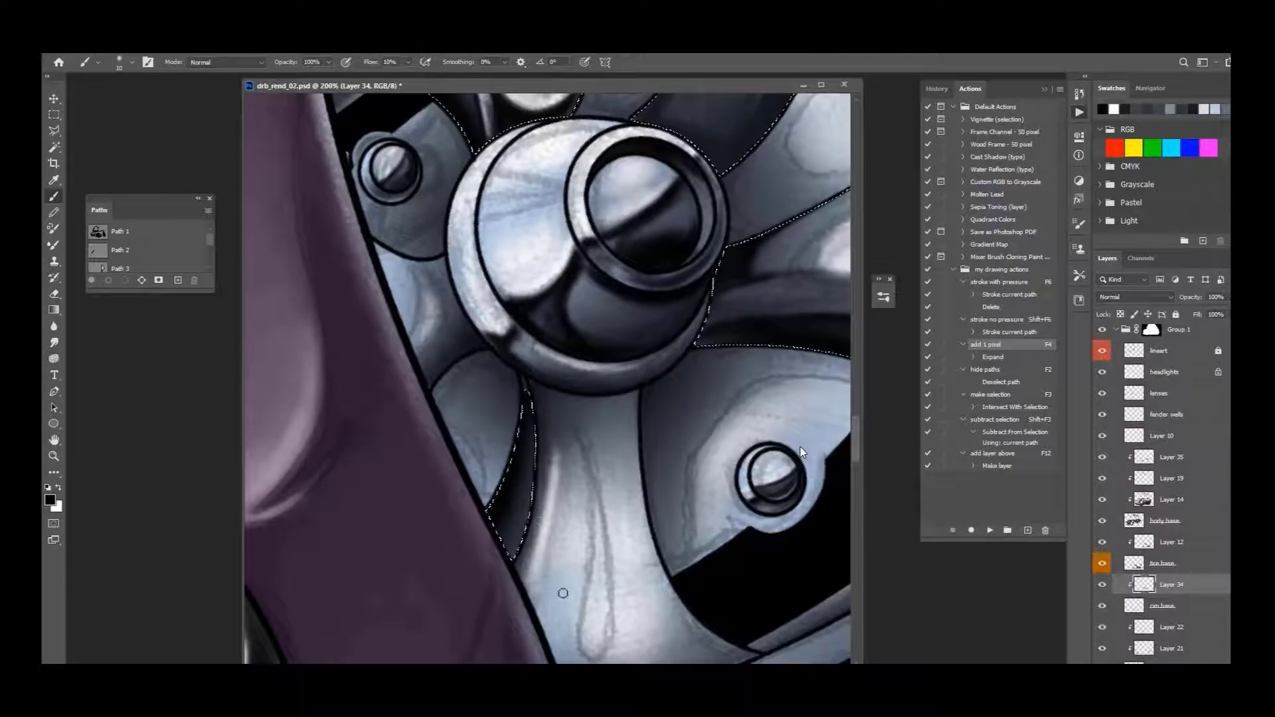
key("x")
scroll(801, 452, "down", 3)
scroll(801, 452, "up", 2)
key("w")
key("ctrl+d")
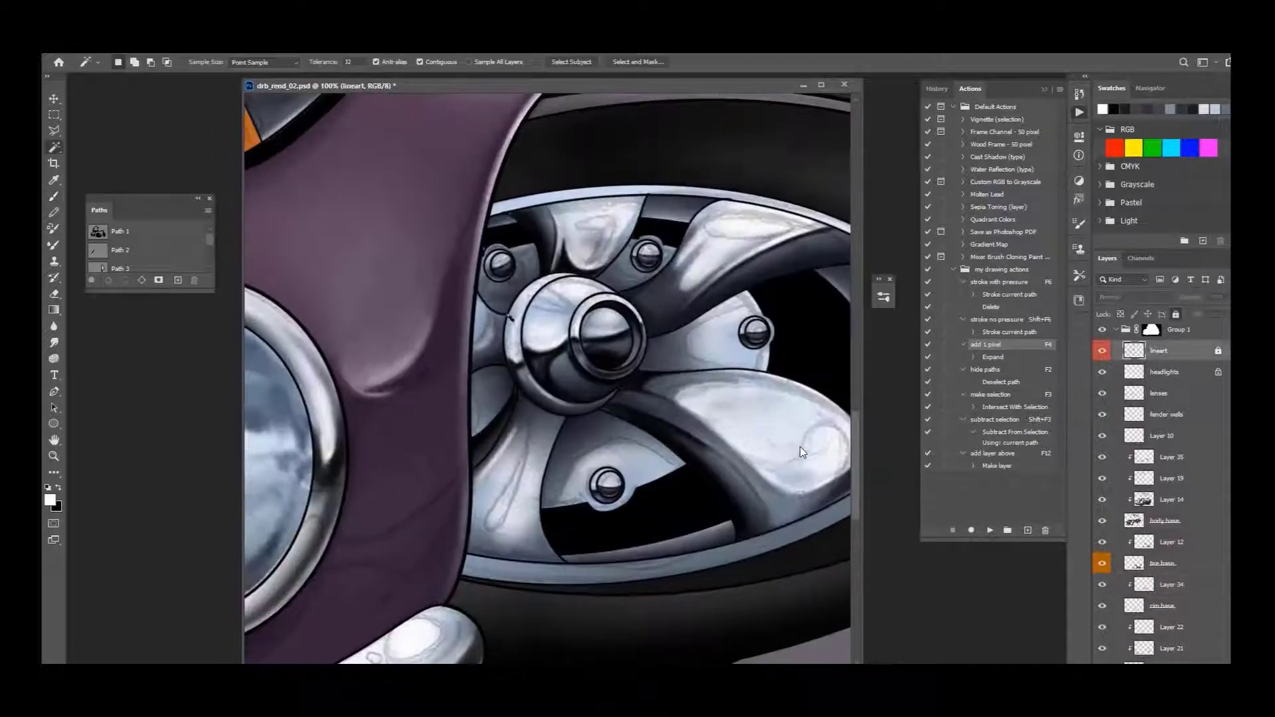
left_click(509, 317, "shift")
scroll(529, 427, "up", 1)
key("b")
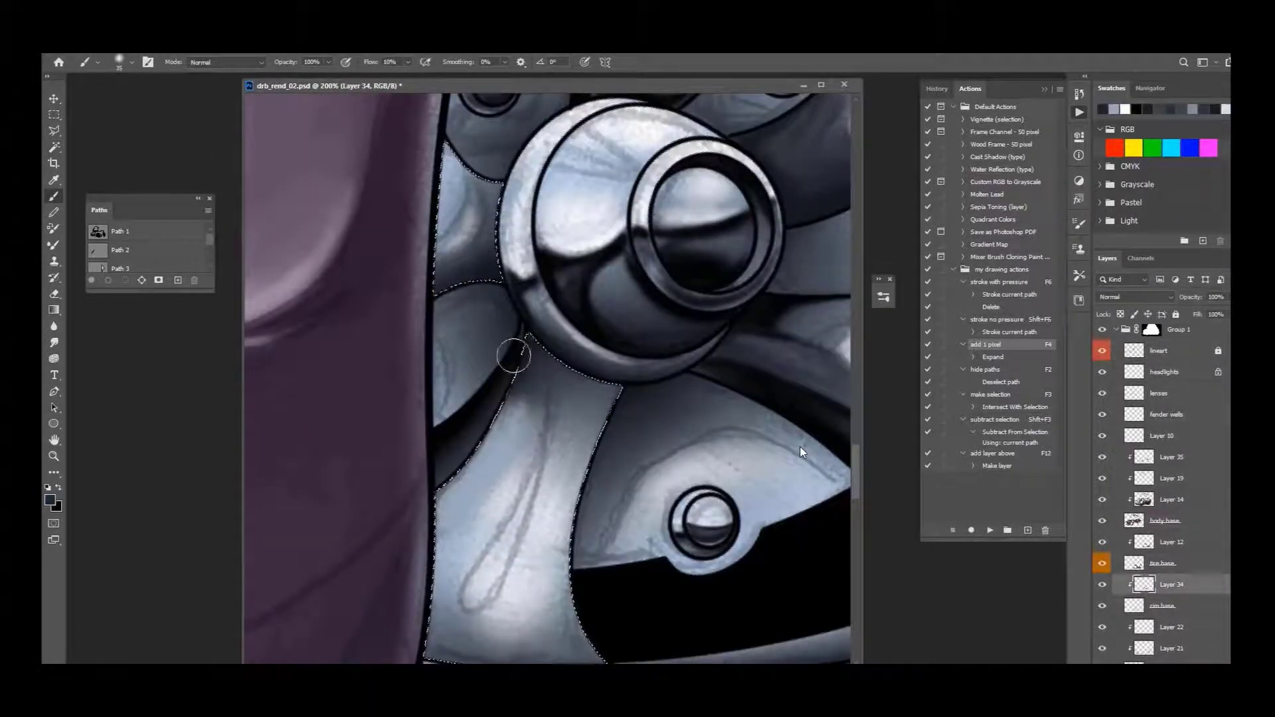
Step: Brush dark shading on the spoke below the hub, near its base and along its side and lower edges
key("bracketleft")
key("bracketleft")
left_click(589, 356, "alt")
left_click_drag(514, 352, 550, 416)
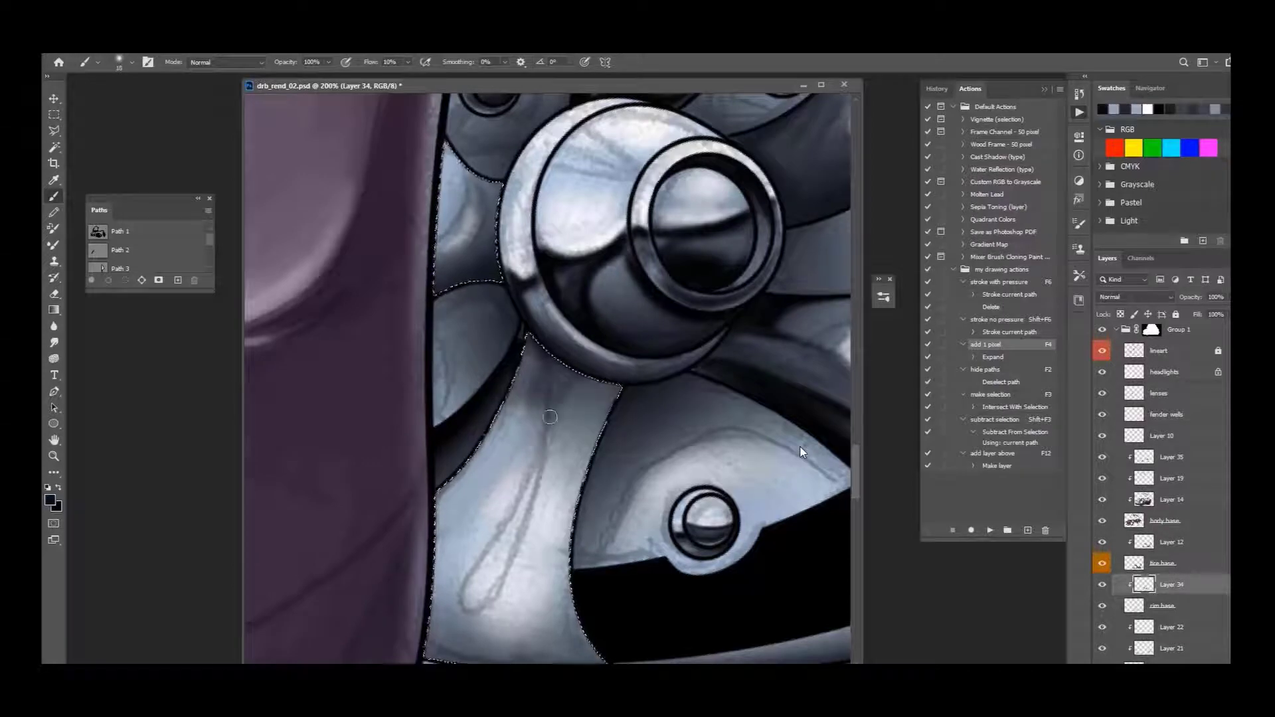
key("bracketright")
left_click_drag(575, 624, 566, 515)
left_click_drag(629, 395, 662, 281)
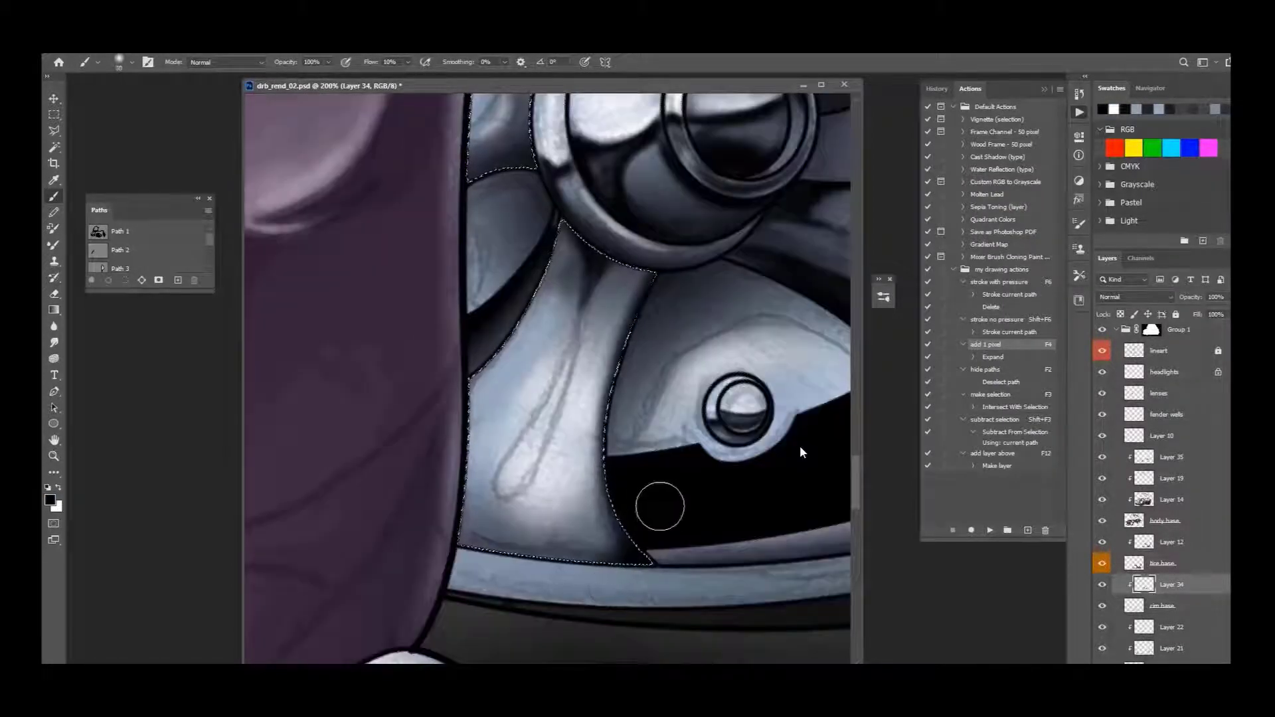
left_click_drag(717, 524, 471, 546)
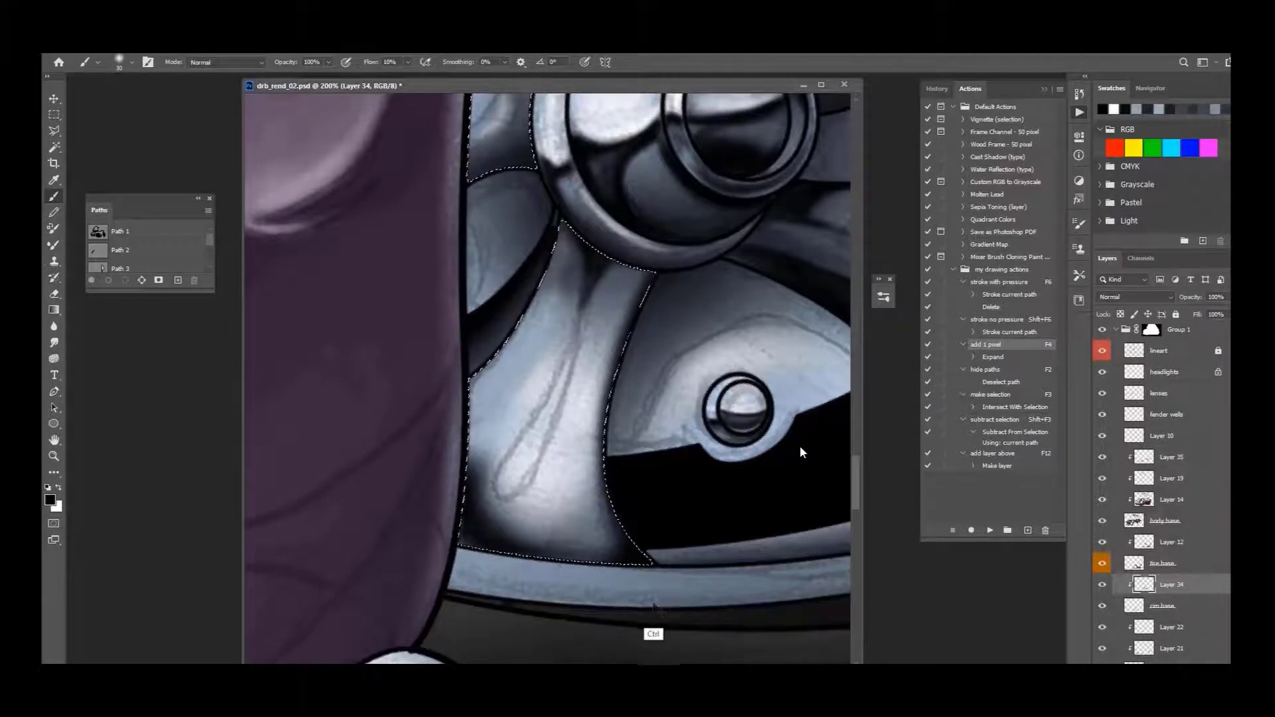
Step: Soften the wide lower end of the spoke below the hub with a sampled gray and a smaller brush
key("bracketleft")
key("bracketleft")
key("bracketleft")
key("x")
key("bracketleft")
left_click(555, 509, "alt")
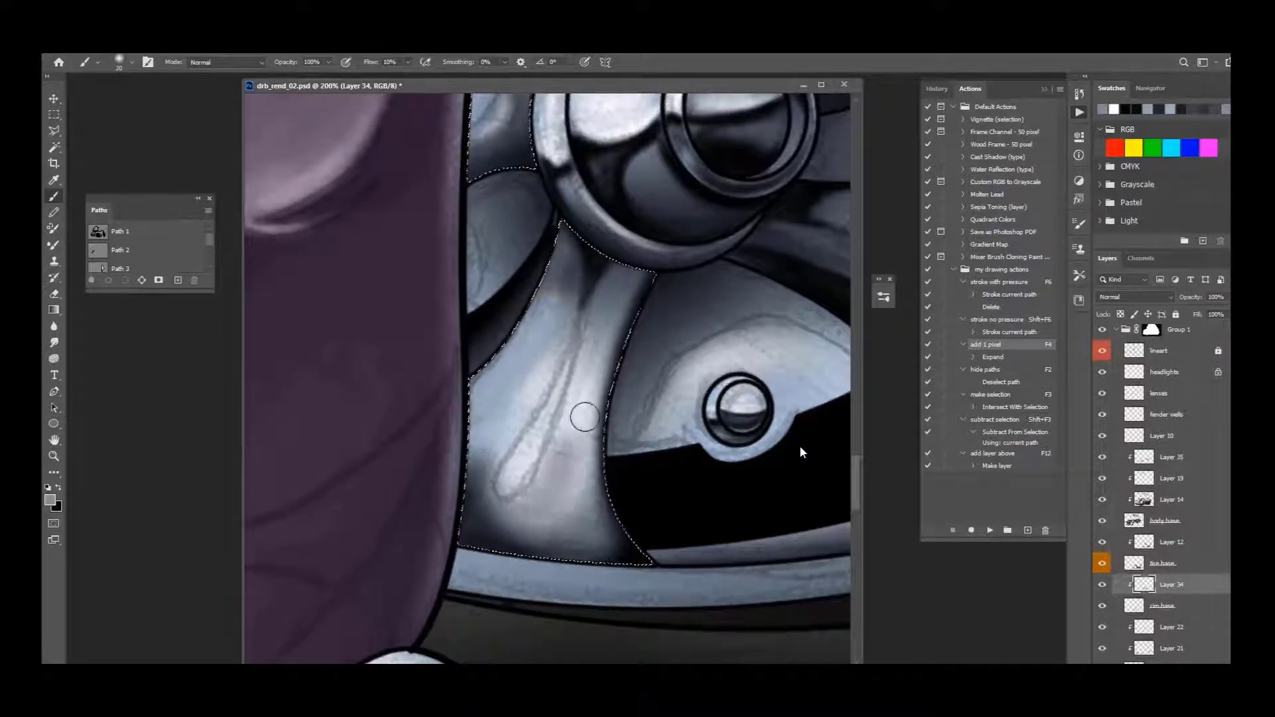
Step: Paint white highlights along the face and both side edges of the spoke below the hub
key("d")
key("x")
key("alt+d")
left_click(135, 505)
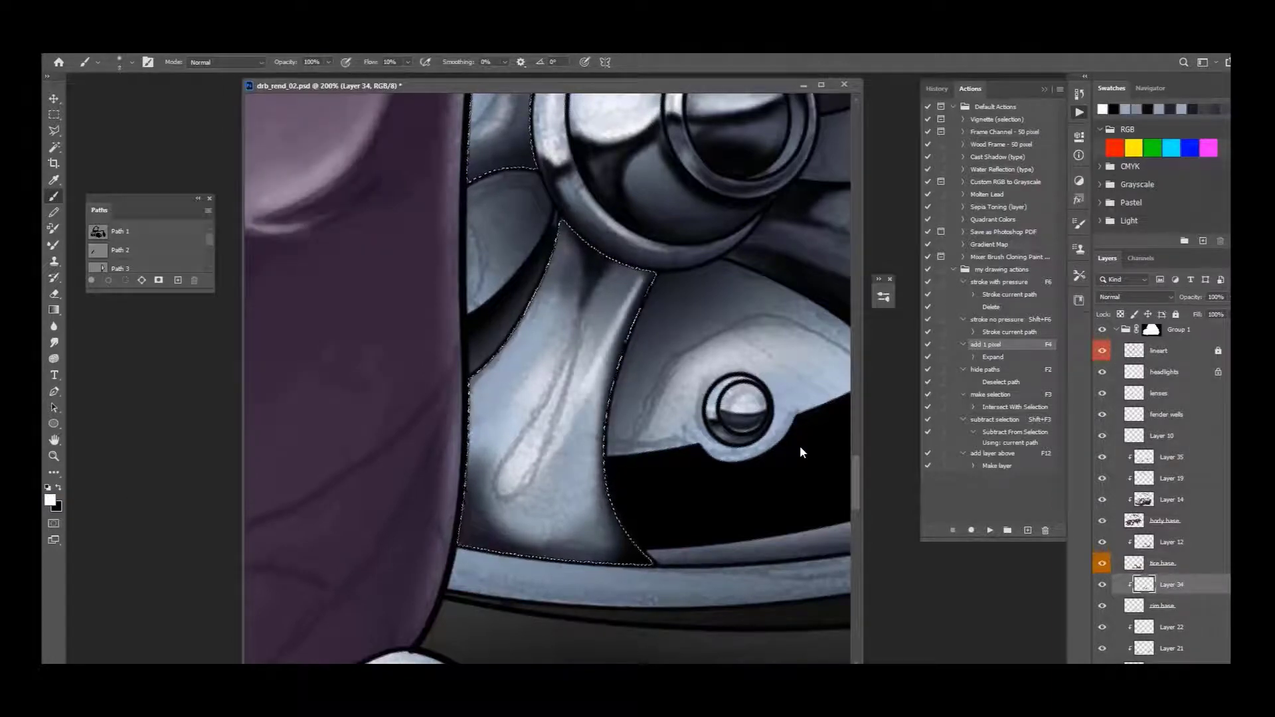
left_click_drag(638, 279, 558, 409)
left_click_drag(569, 318, 588, 363)
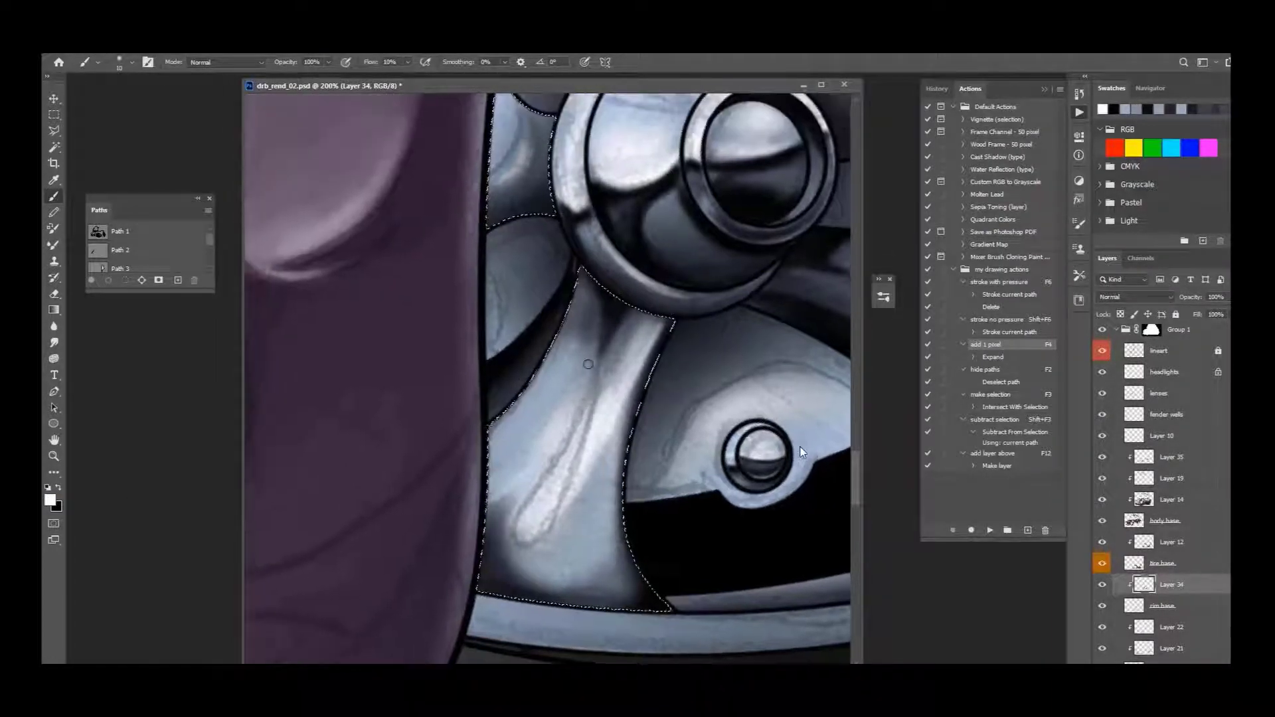
left_click_drag(559, 306, 494, 452)
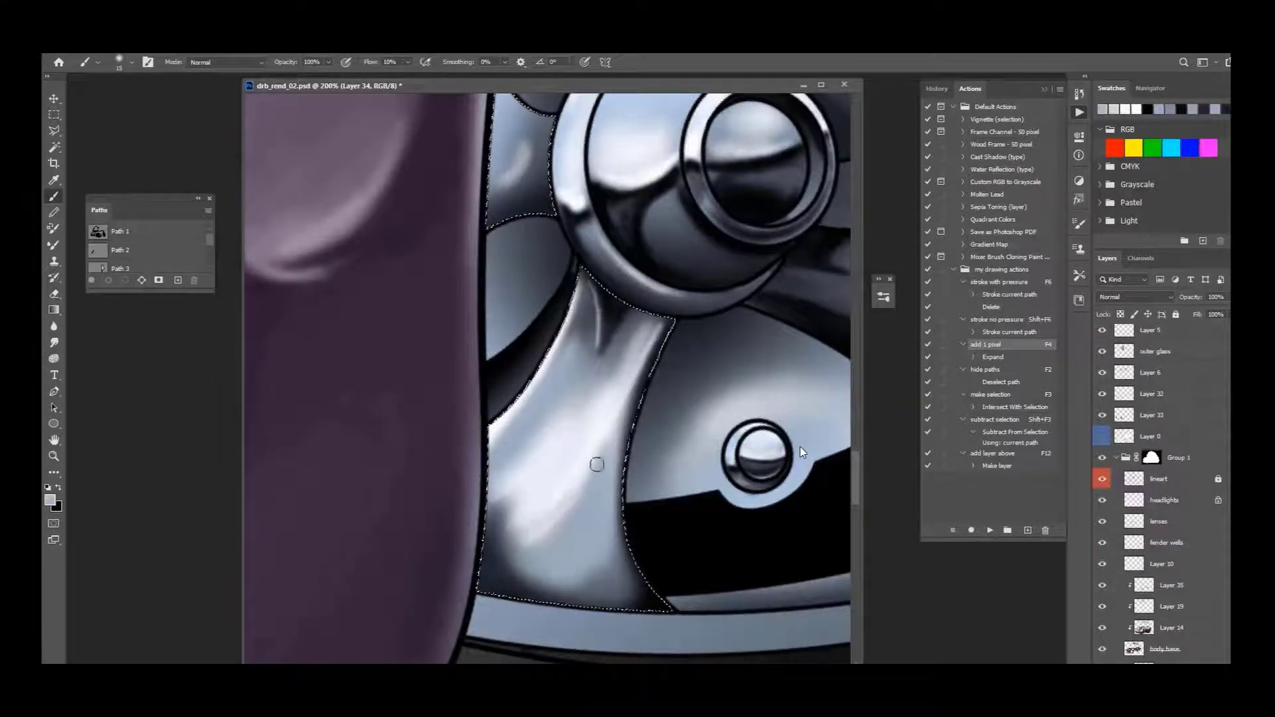
Step: Darken the spoke's top directly beneath the hub and refine its right edge with tones sampled from the chrome
mouse_move(618, 372)
left_mouse_down()
mouse_move(646, 368)
mouse_move(634, 319)
left_mouse_up()
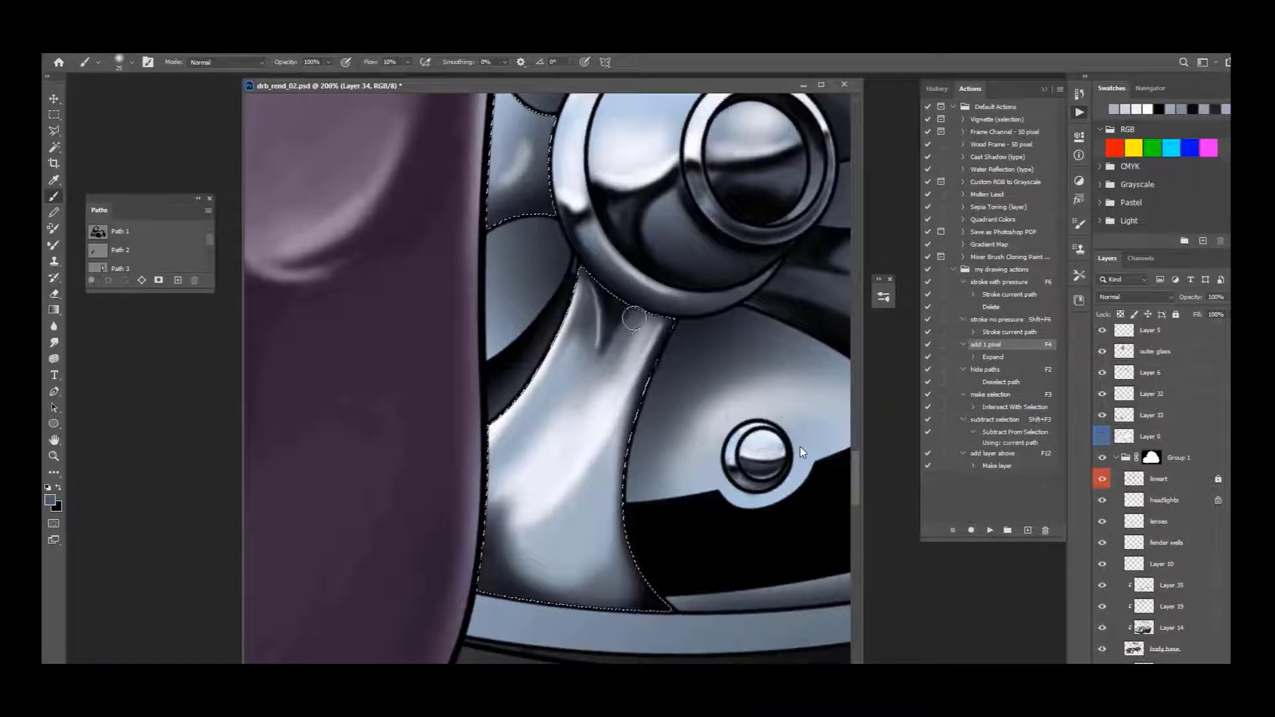
left_click(603, 406, "alt")
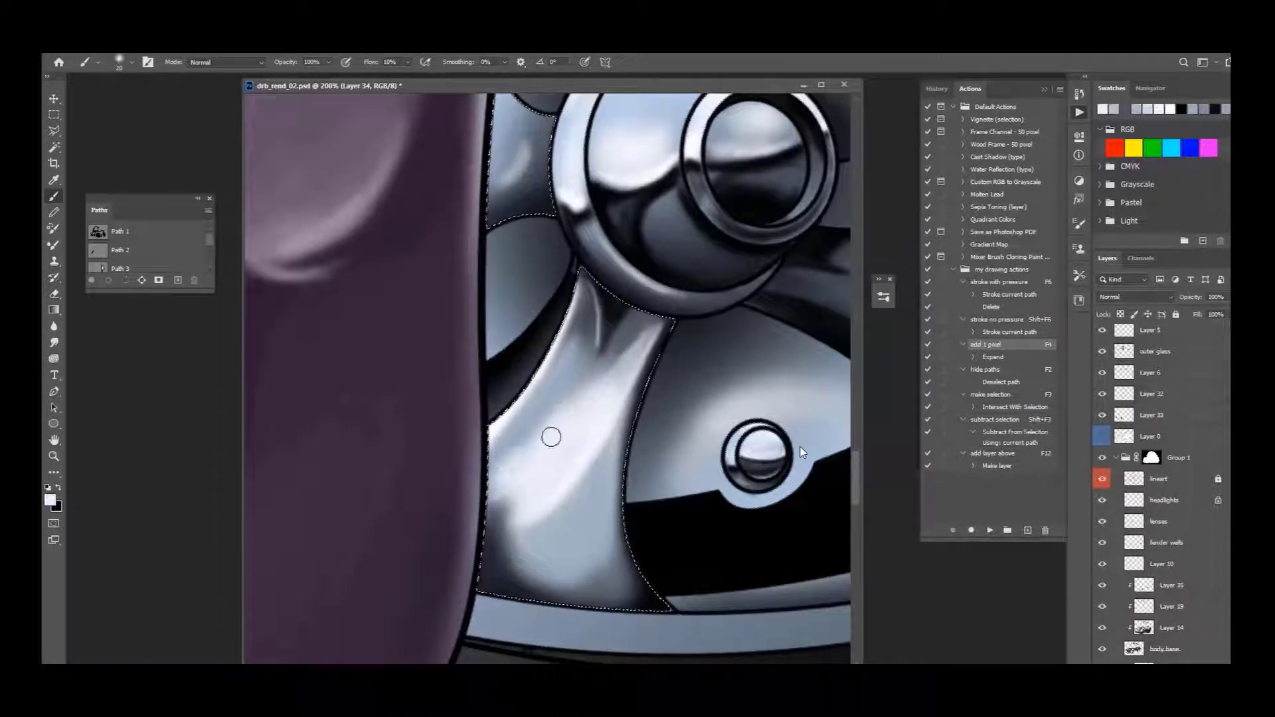
left_click(617, 364, "alt")
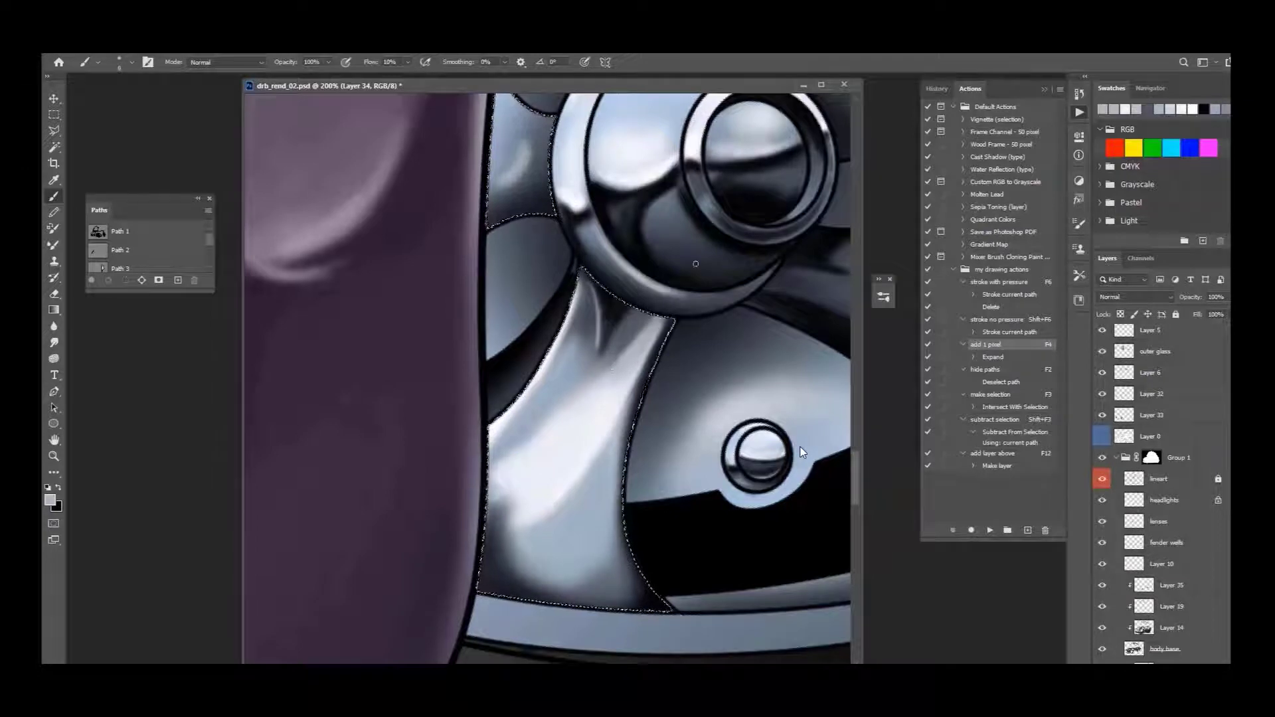
left_click_drag(668, 329, 627, 465)
left_click(611, 558, "alt")
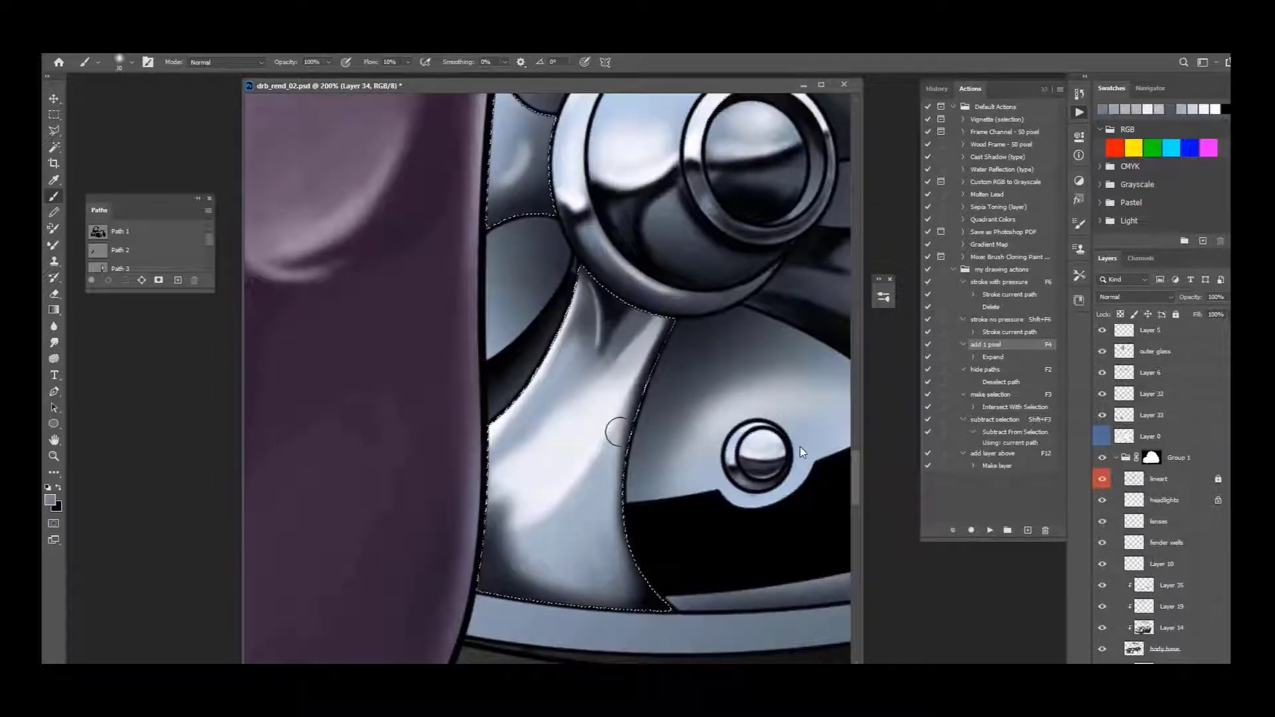
Step: Refine the dark reflection along the large lower-right spoke's inner edge using sampled shadow tones
scroll(617, 427, "down", 3)
scroll(638, 530, "up", 5)
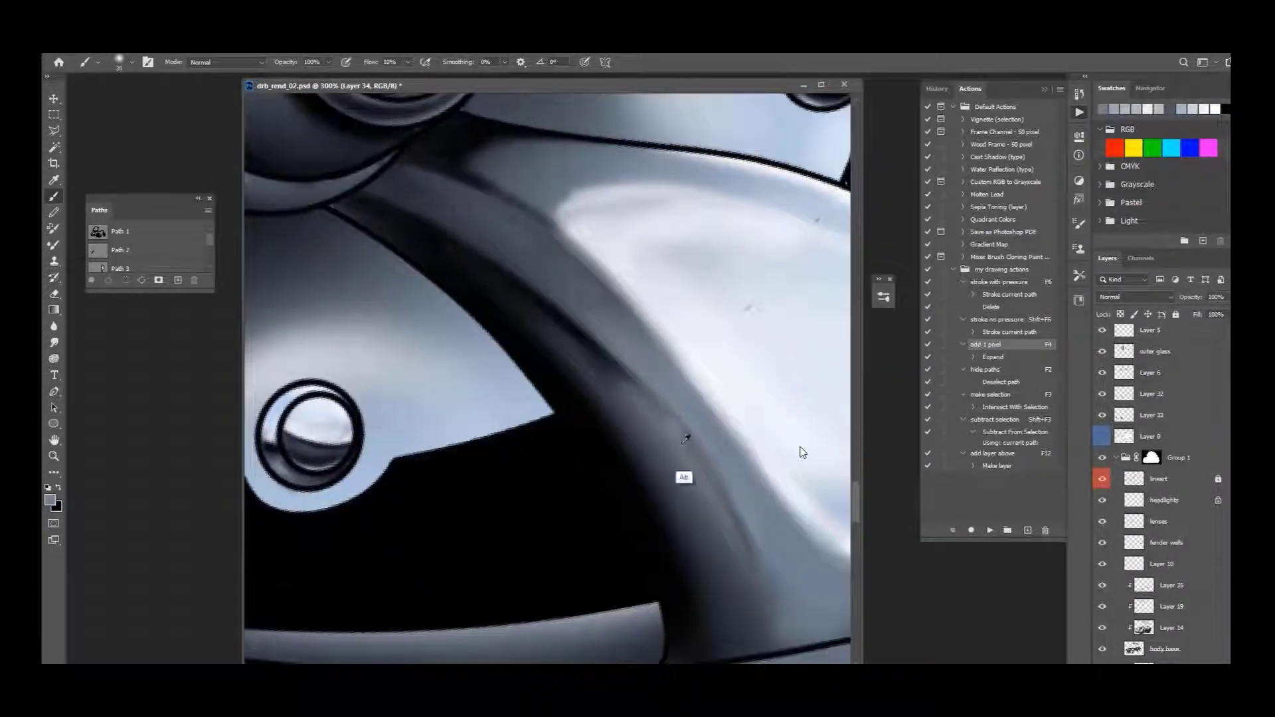
left_click(685, 439, "alt")
left_click(622, 359, "alt")
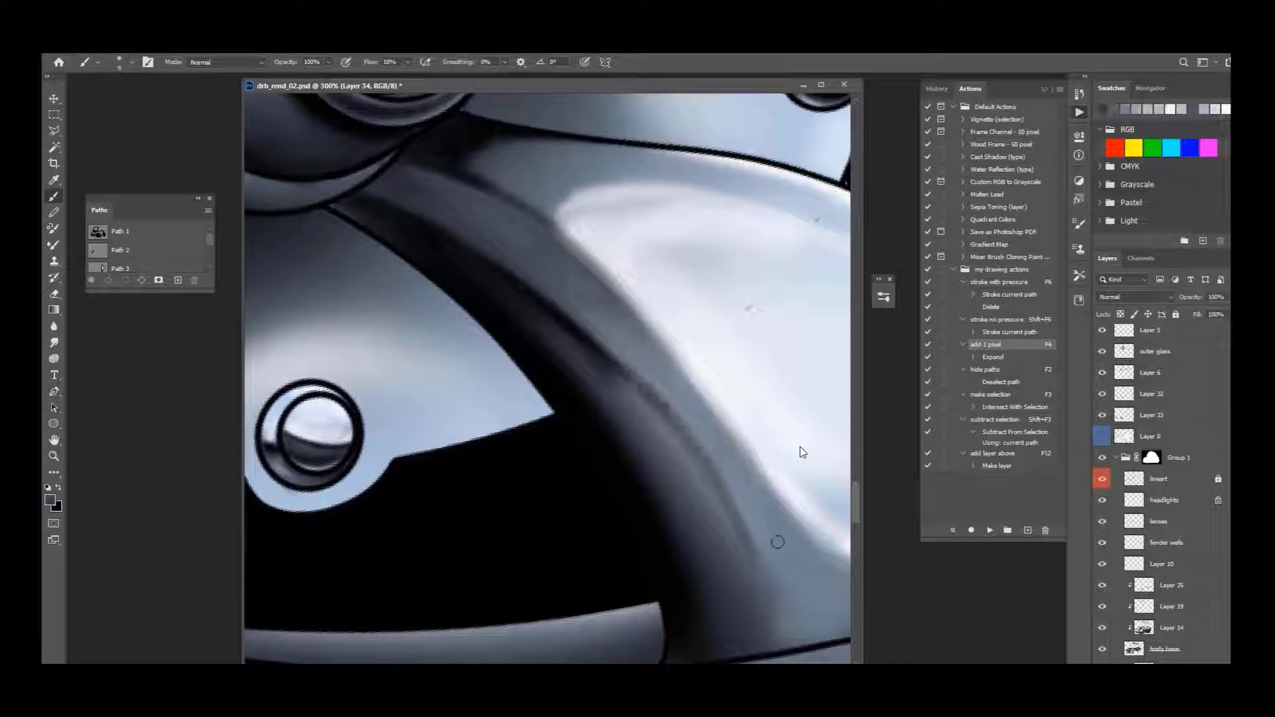
left_click(658, 369, "alt")
left_click(693, 456, "alt")
left_click_drag(677, 445, 352, 273)
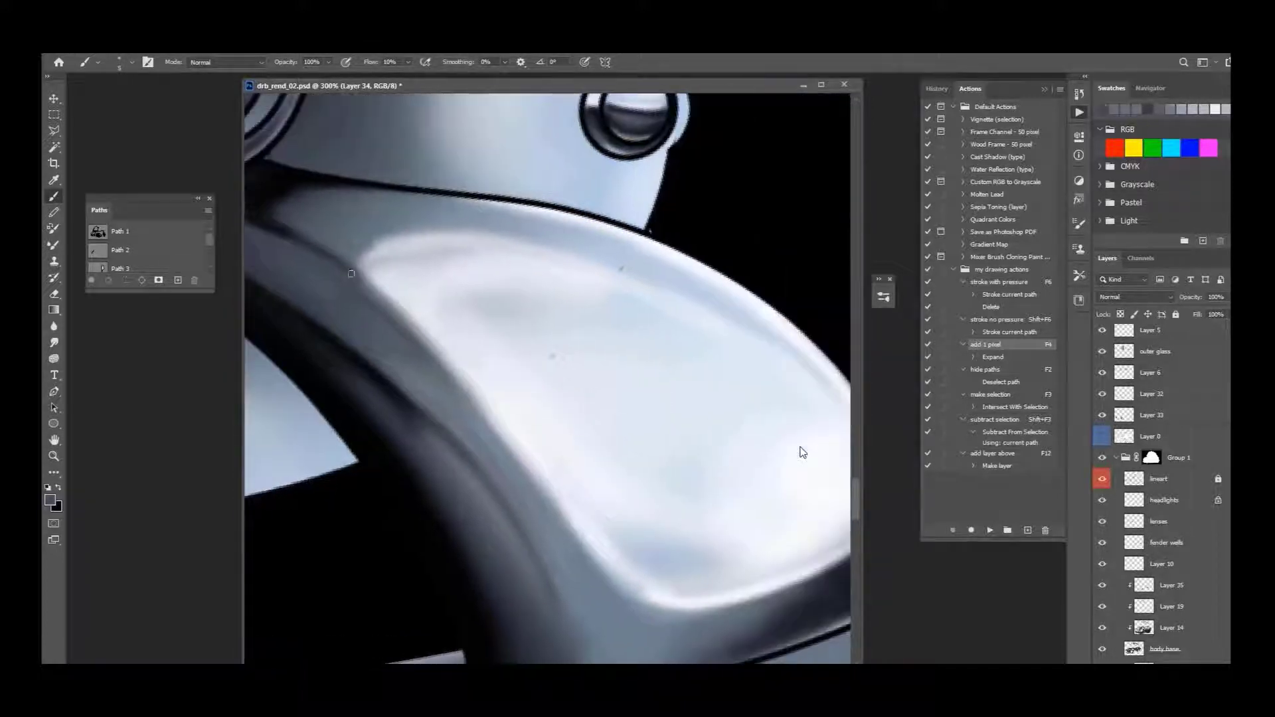
Step: Brush white highlights around the rounded end and border of the large lower-right spoke's bright face
left_click(662, 616, "alt")
mouse_move(661, 617)
left_mouse_down()
mouse_move(578, 523)
mouse_move(697, 557)
mouse_move(643, 578)
left_mouse_up()
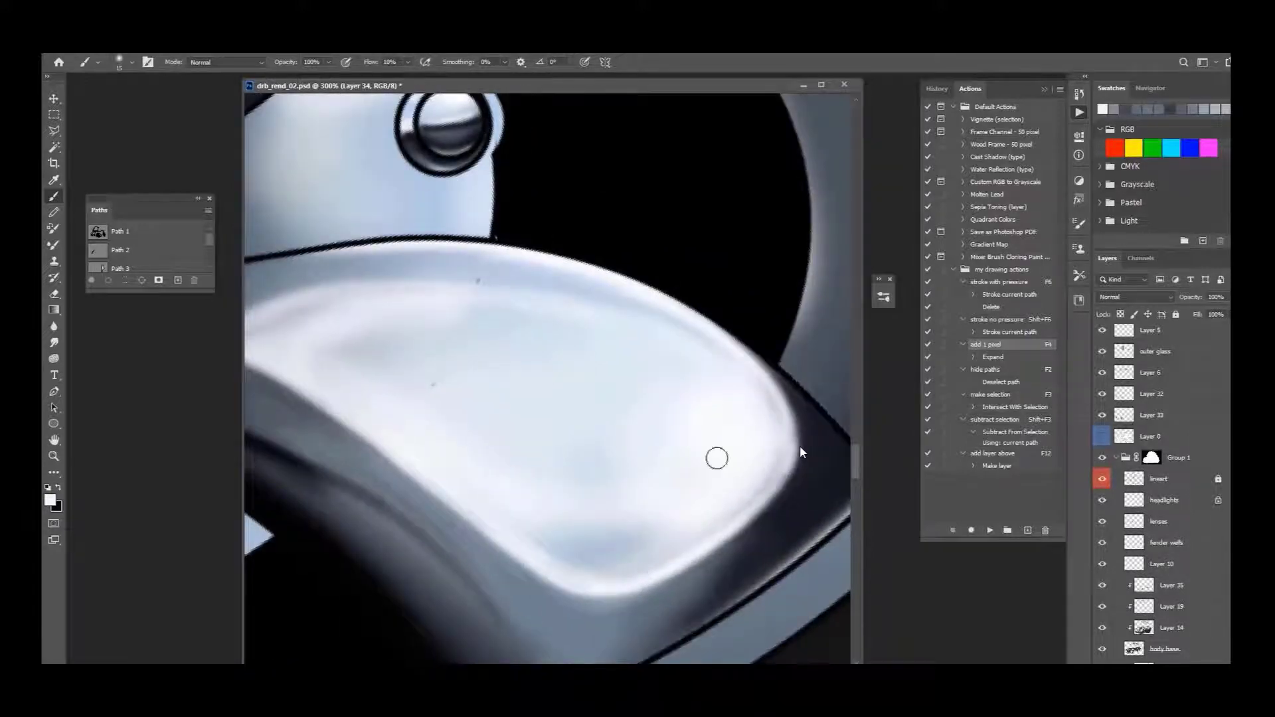
left_click_drag(717, 455, 678, 501)
left_click_drag(376, 610, 415, 464)
left_click(620, 261, "alt")
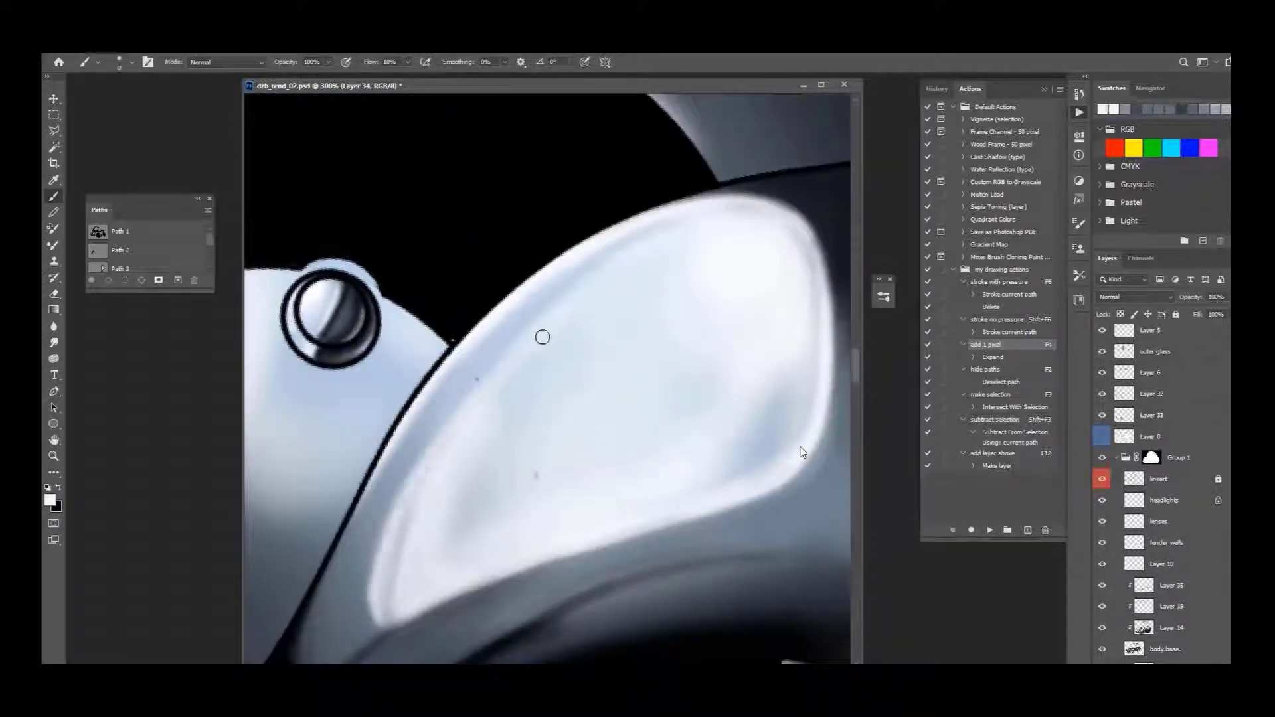
Step: Smooth the pale face of the large lower-right spoke by blending sampled light tones with a small brush
key("bracketright")
key("bracketright")
left_click(503, 447, "alt")
key("bracketleft")
key("bracketleft")
key("bracketleft")
key("bracketleft")
key("bracketleft")
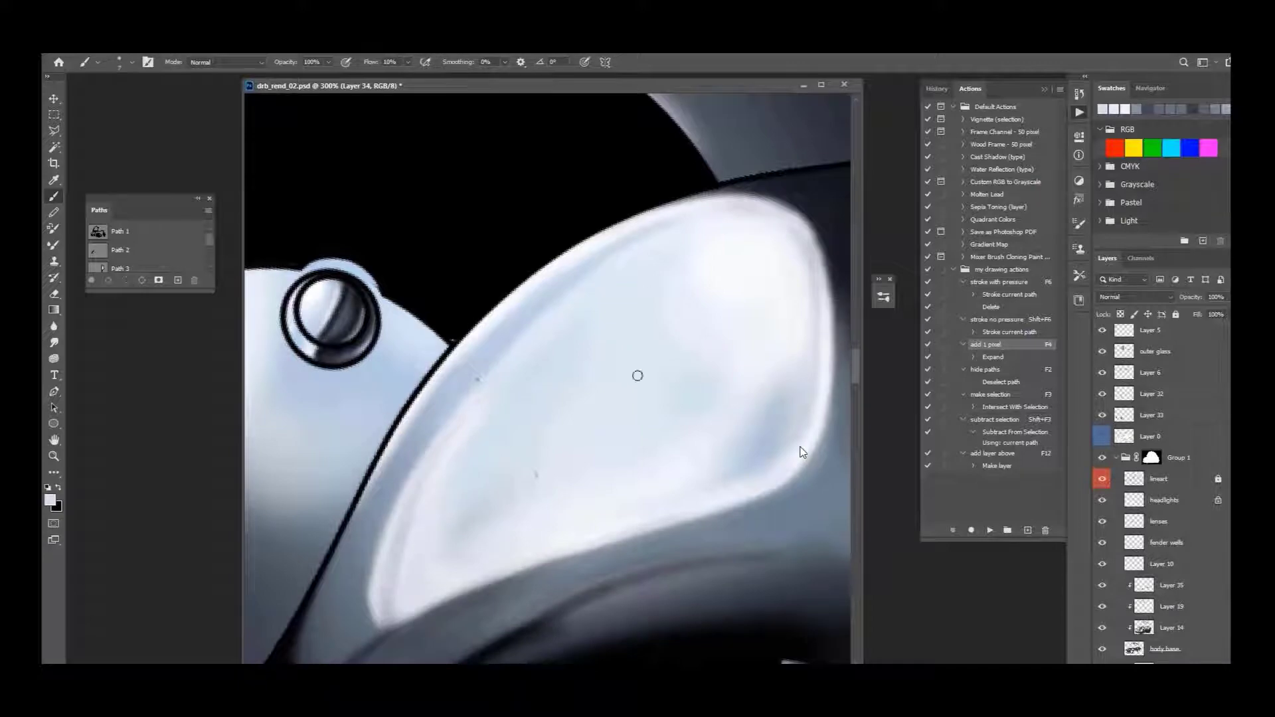
left_click_drag(465, 361, 514, 395)
left_click_drag(615, 305, 460, 488)
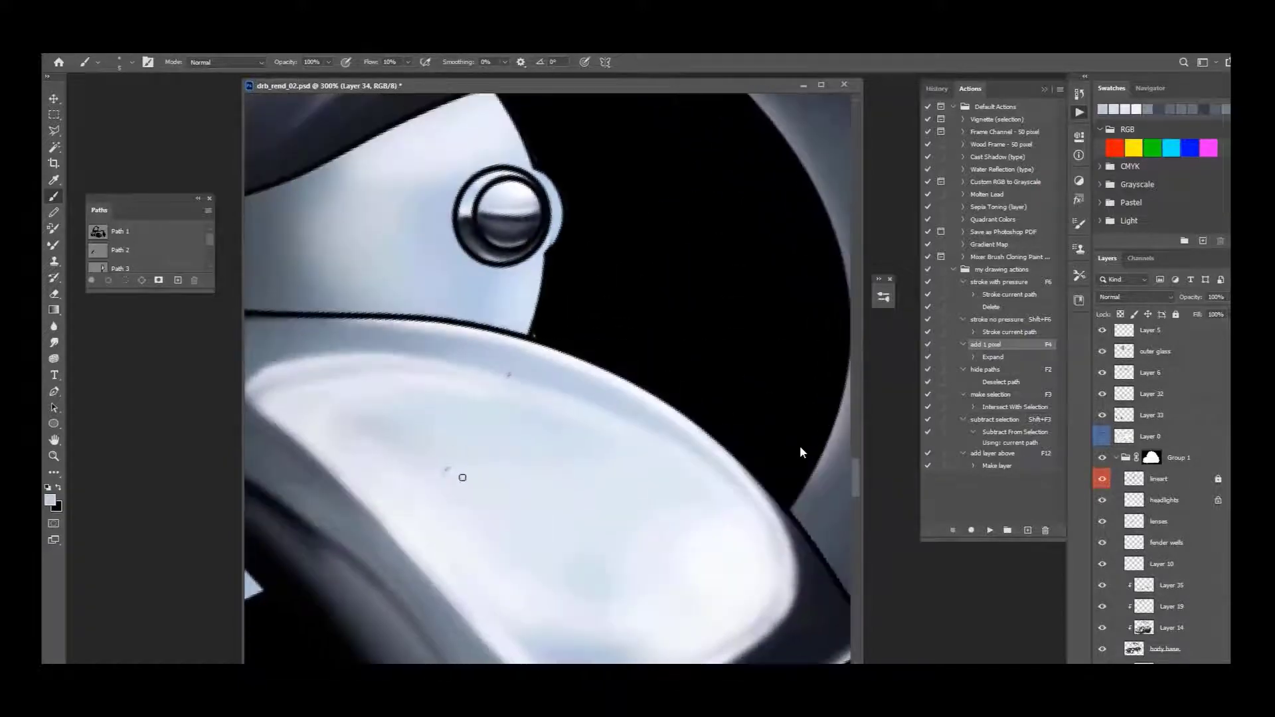
Step: Unlock the lineart layer, erase the stray marks over the large lower-right spoke and save the document
key("ctrl+plus")
left_click(463, 477, "ctrl")
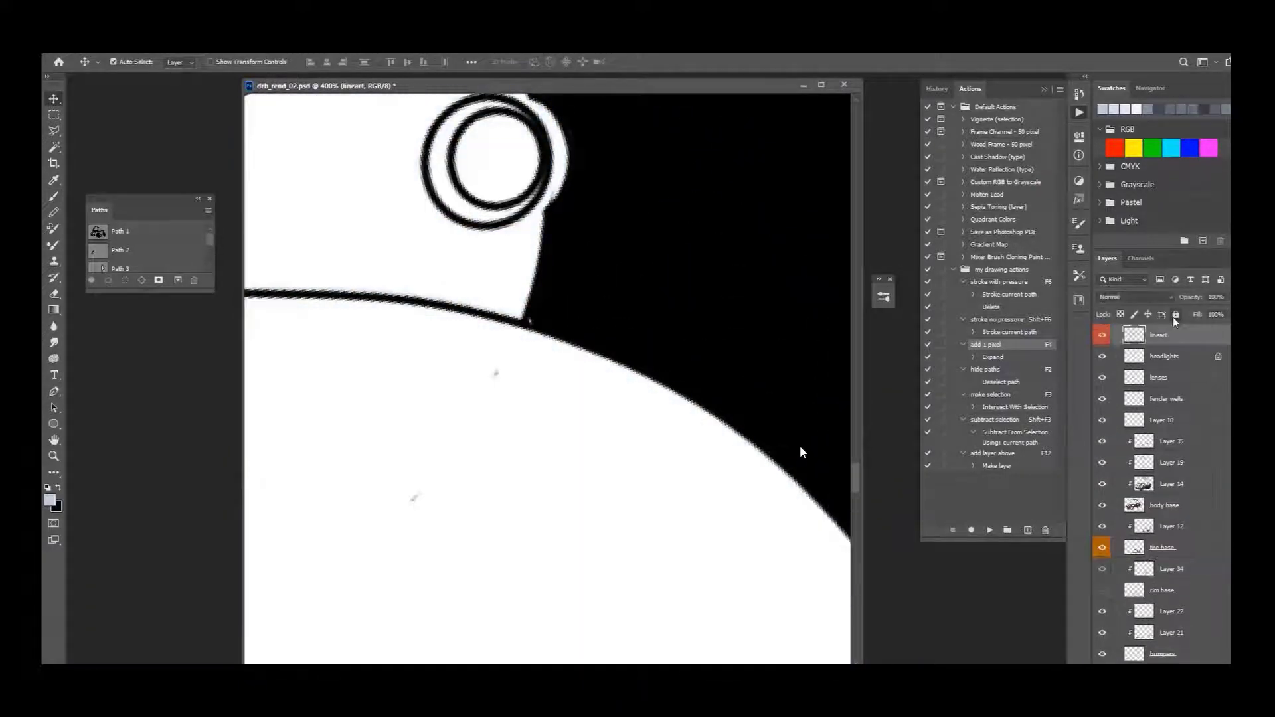
key("e")
key("ctrl+0")
key("ctrl+plus")
key("ctrl+plus")
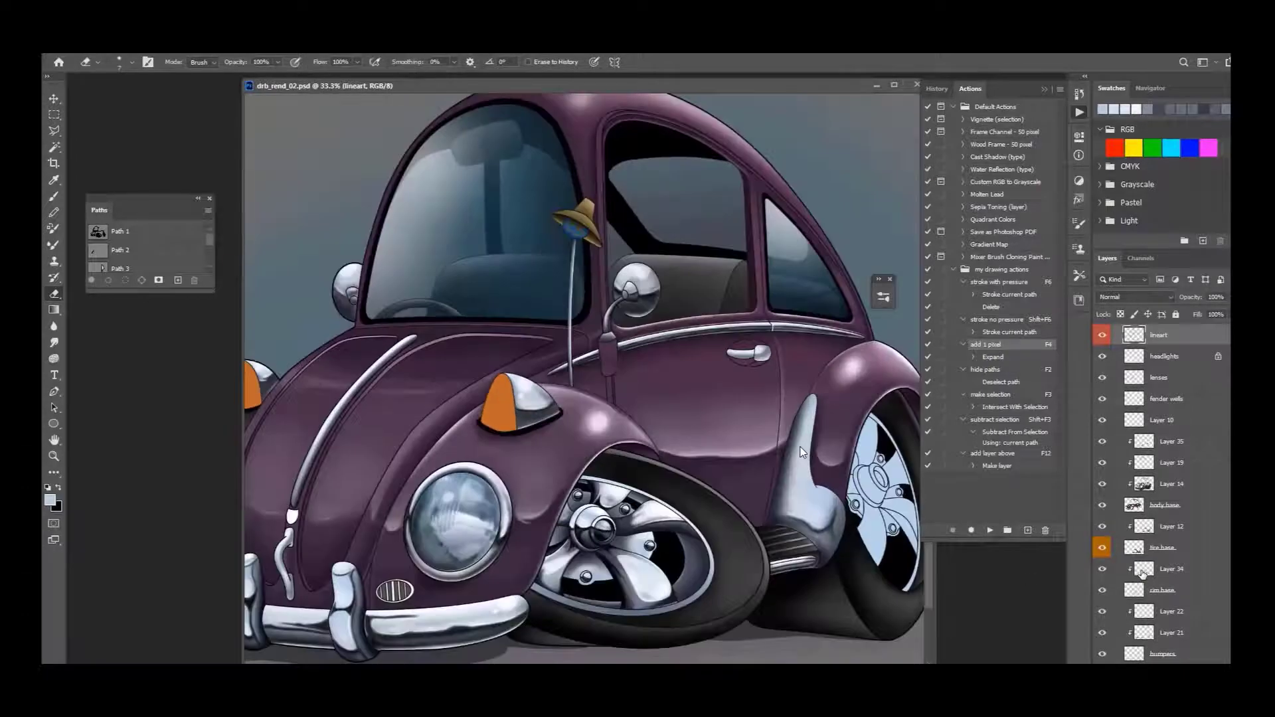
Step: Increase the contrast of Layer 34 with Levels, using input values 37, 0.87 and 237
left_click(1142, 570)
key("ctrl+l")
left_click_drag(306, 260, 397, 259)
left_click_drag(465, 260, 455, 259)
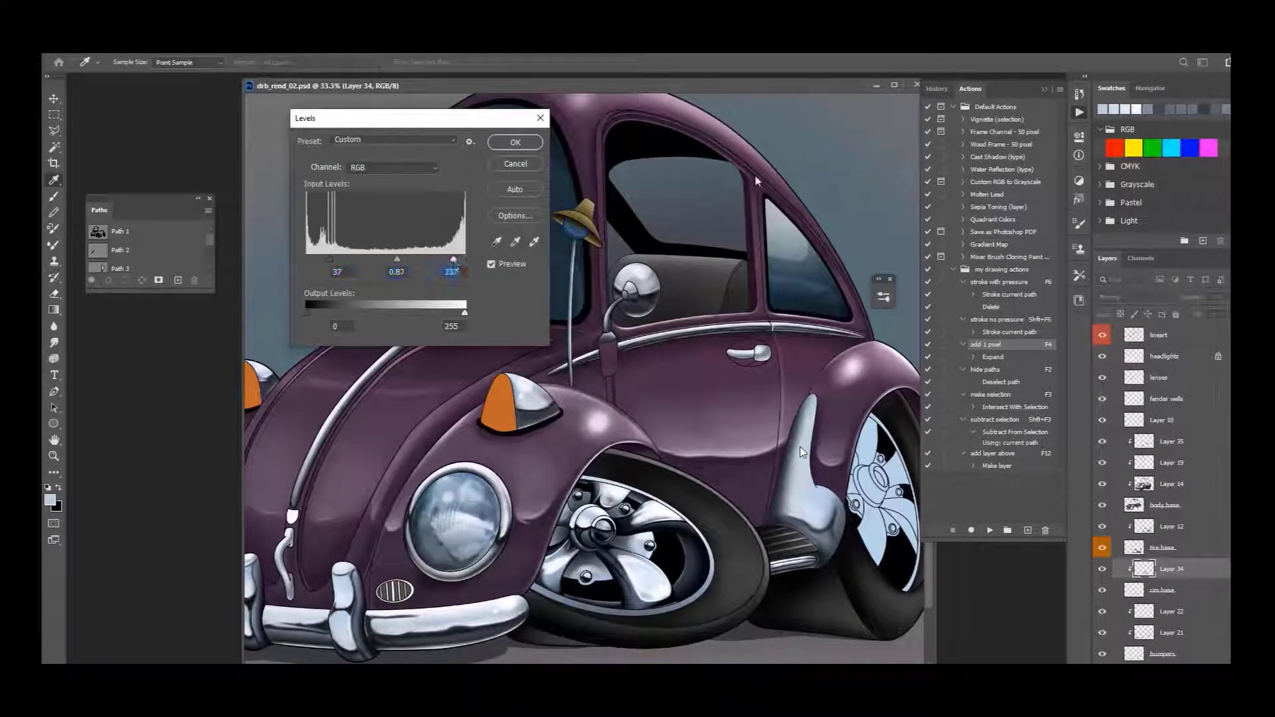
key("Return")
key("ctrl+minus")
key("ctrl+minus")
key("ctrl+plus")
key("ctrl+plus")
key("ctrl+plus")
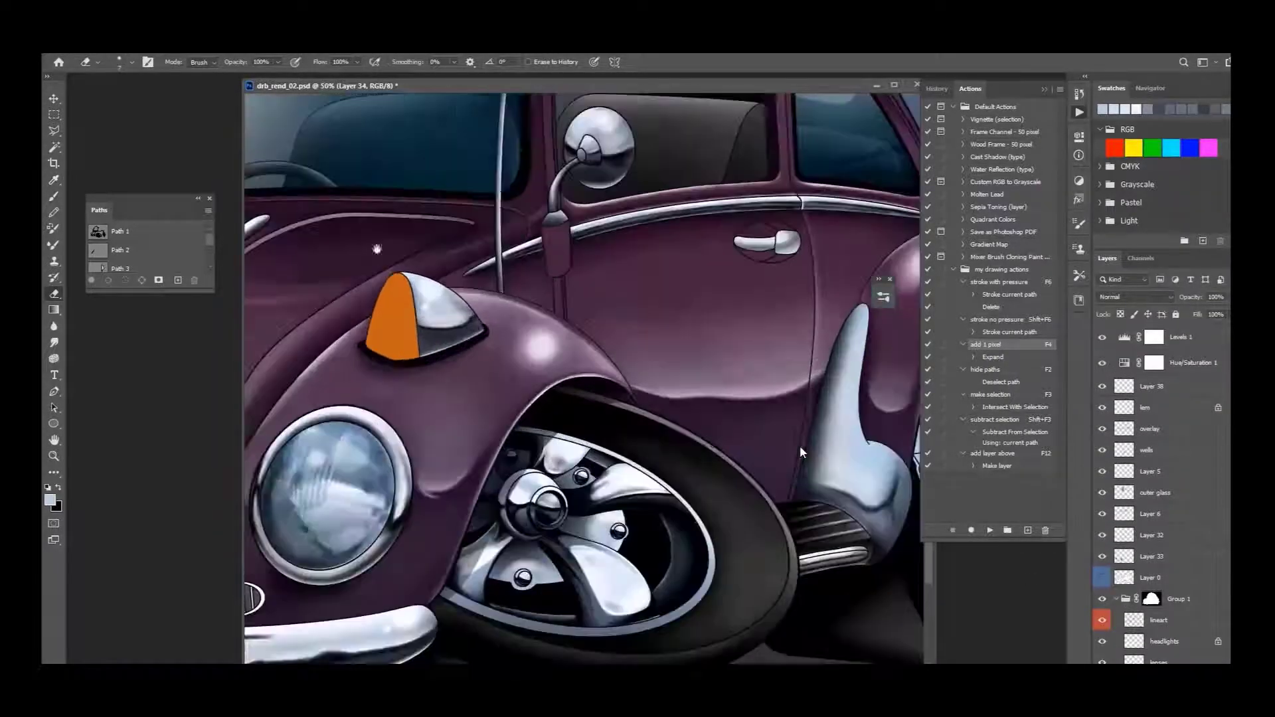
Step: Select the recessed lug nut panels between the front wheel's spokes from the lineart layer
left_click(1159, 619)
key("w")
left_click(511, 461)
left_click(584, 531, "shift")
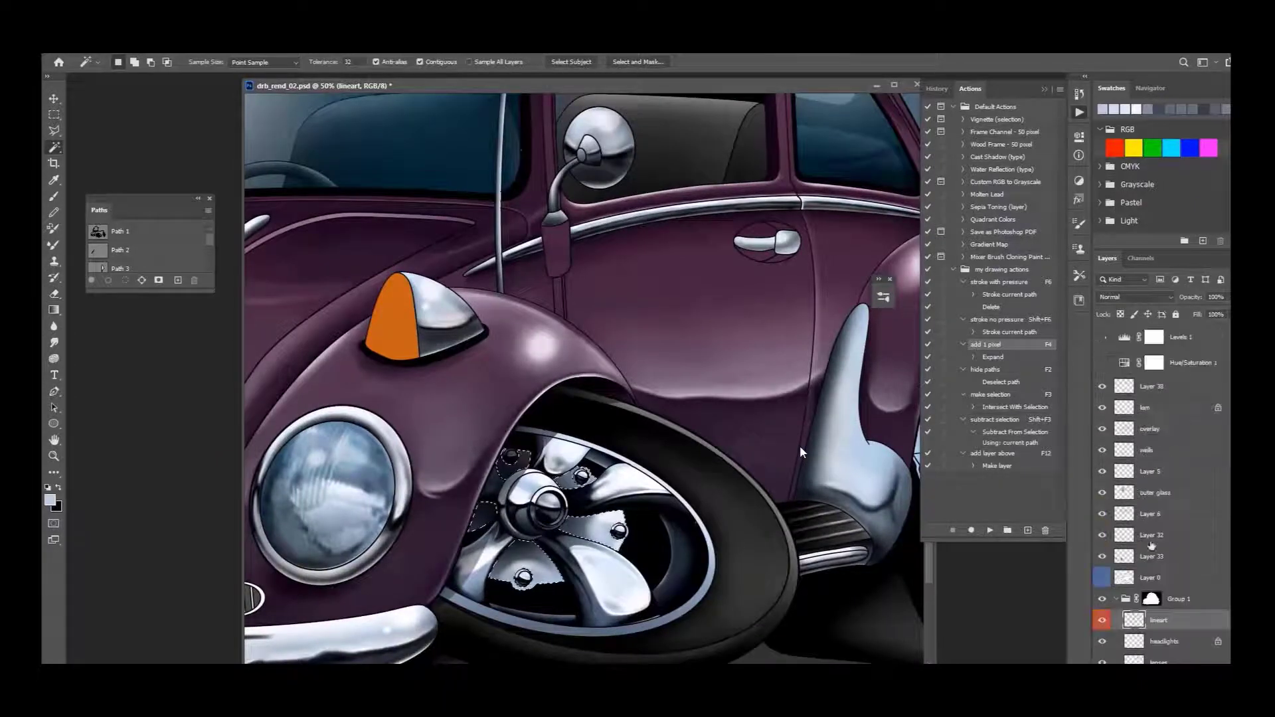
Step: Brush black shadows and white highlights on the selected lug nut panels on Layer 34
key("ctrl+plus")
key("b")
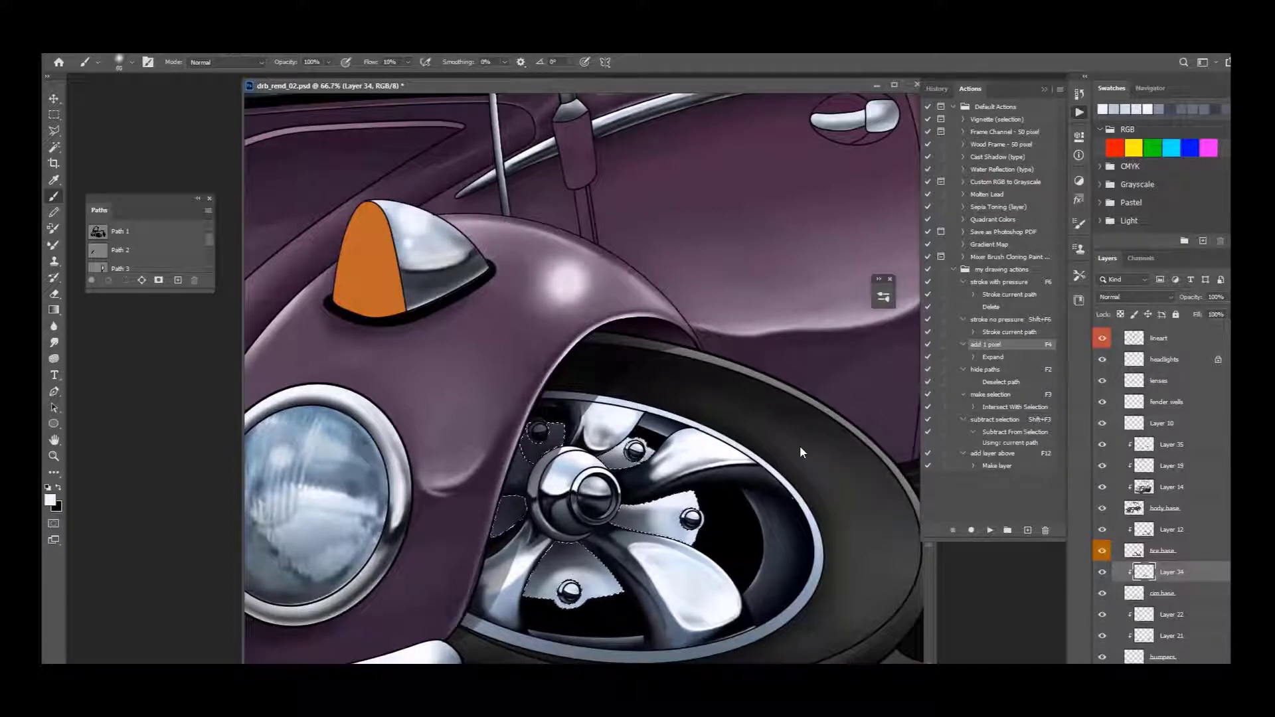
key("x")
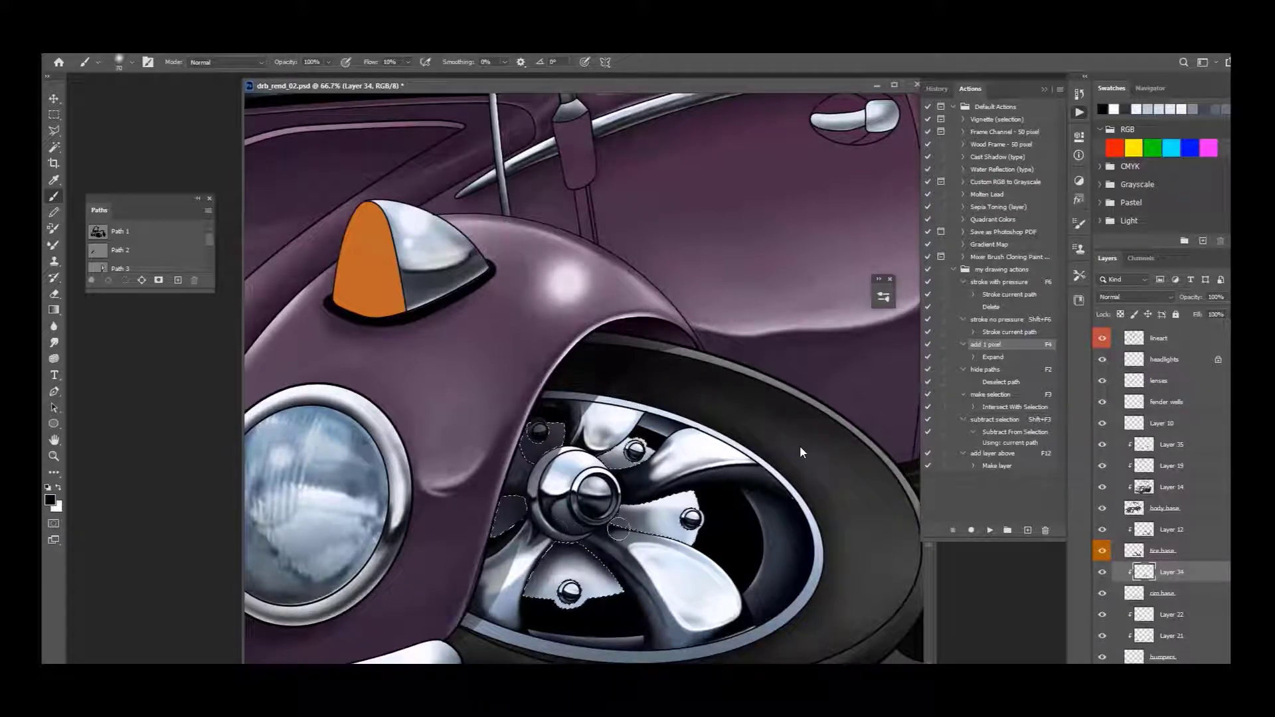
key("x")
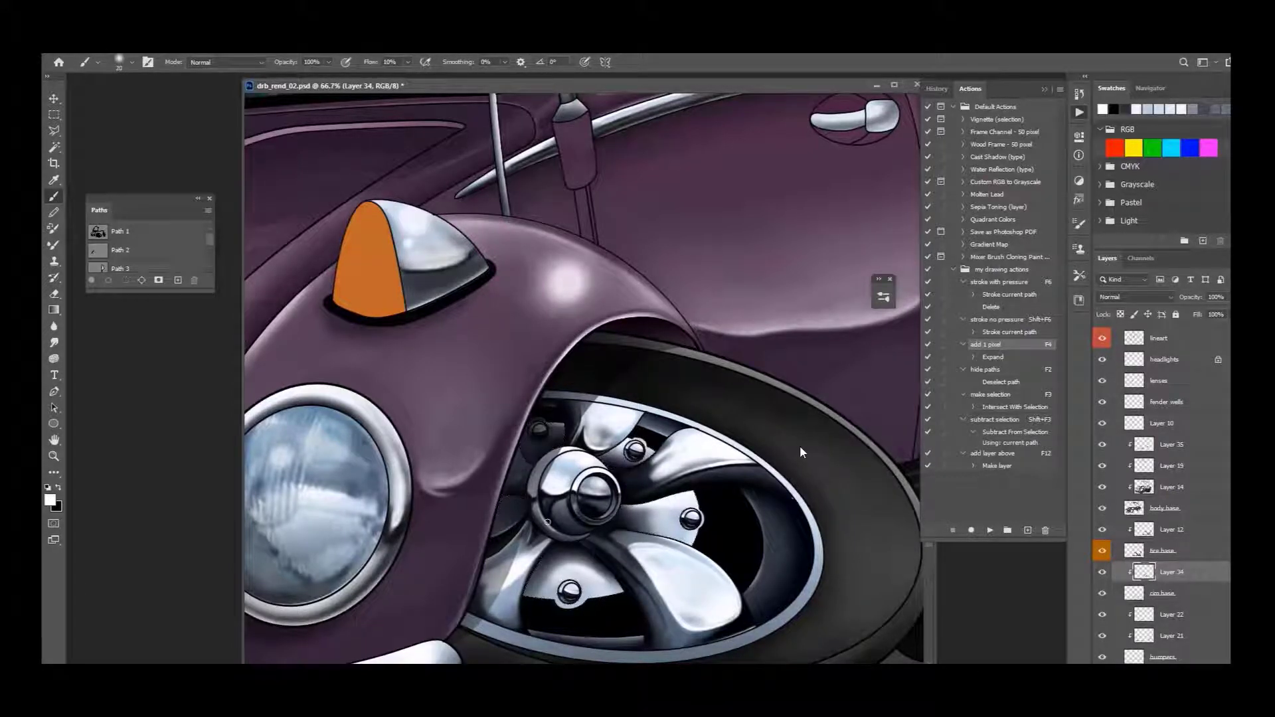
key("ctrl+0")
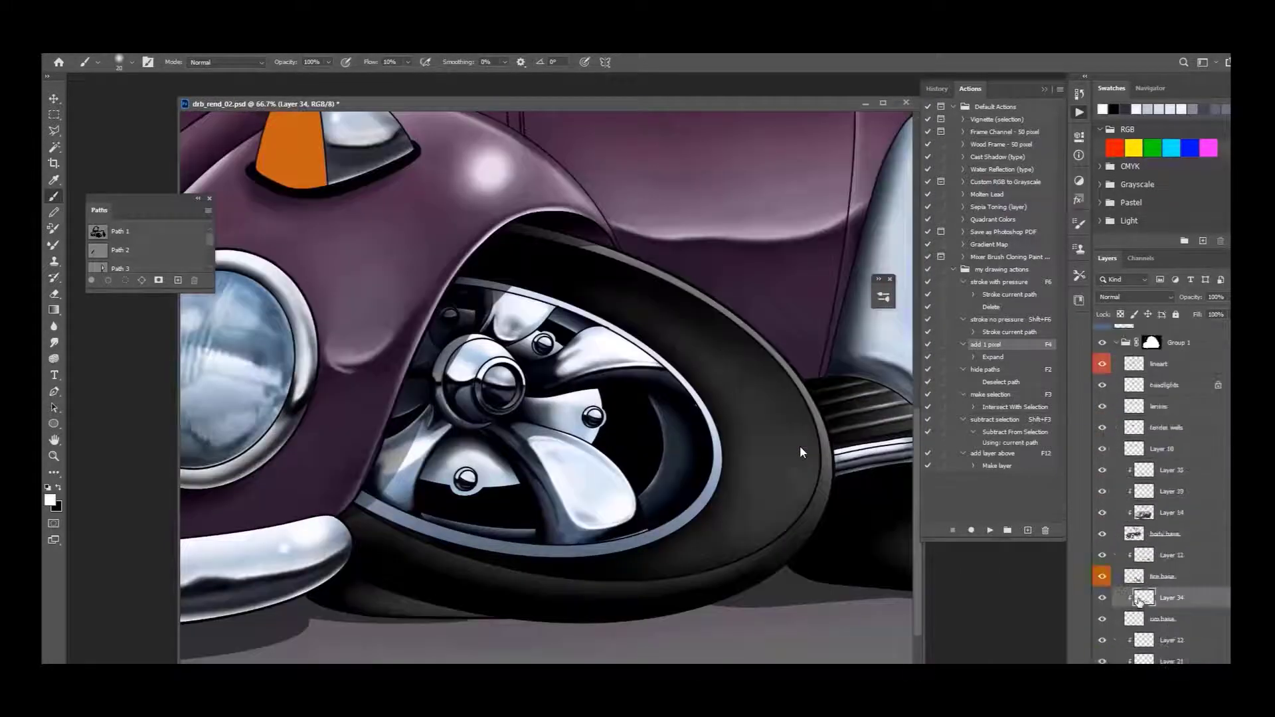
Step: Select the front wheel's outer rim ring from the lineart layer and add a clipped layer directly above the rim base
key("x")
key("bracketleft")
left_click(648, 530, "ctrl")
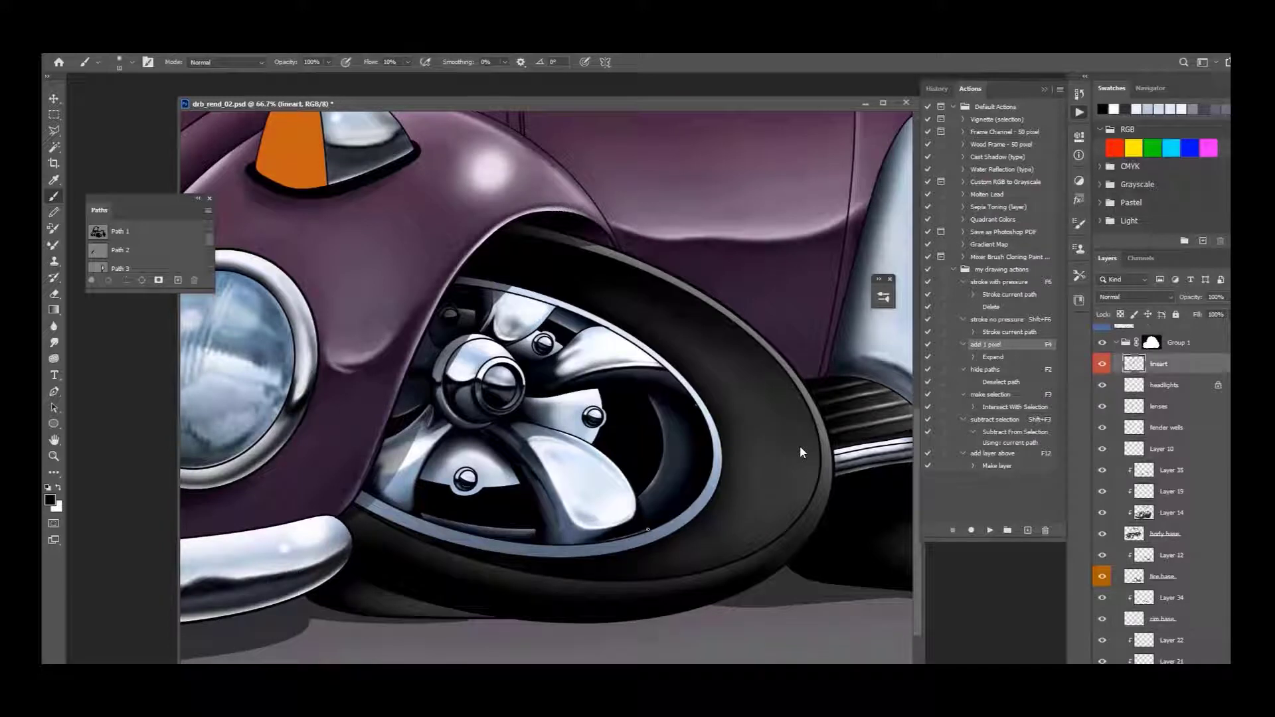
key("w")
key("F12")
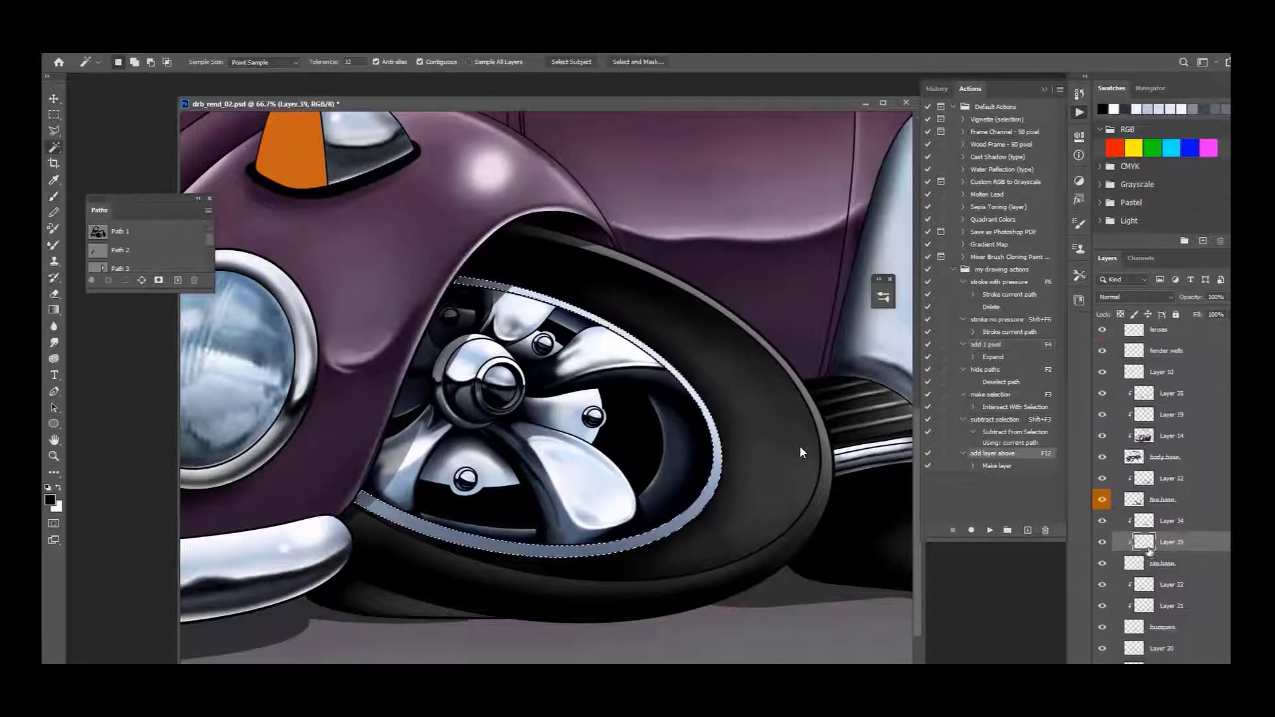
key("x")
Step: Apply a light metallic preset style with bevel, stroke, satin and color overlay to the rim ring's new layer
key("alt+w")
left_click(286, 462)
left_click(982, 408)
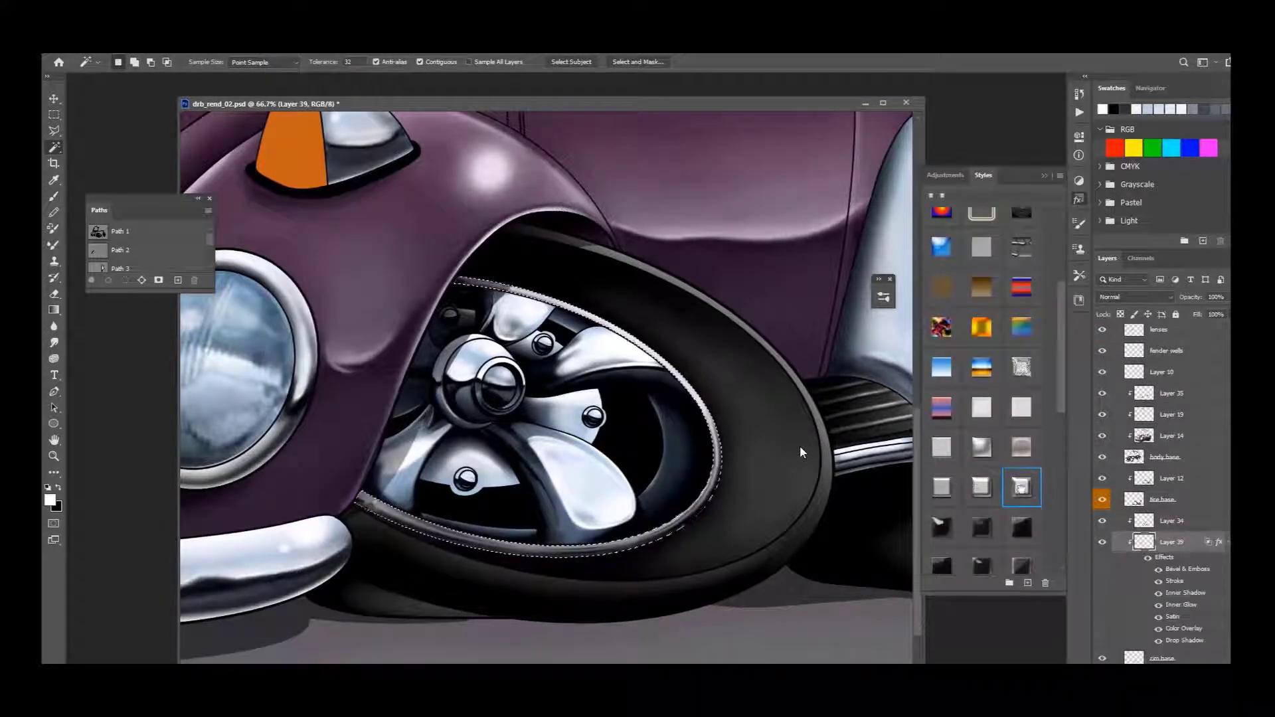
scroll(981, 432, "down", 3)
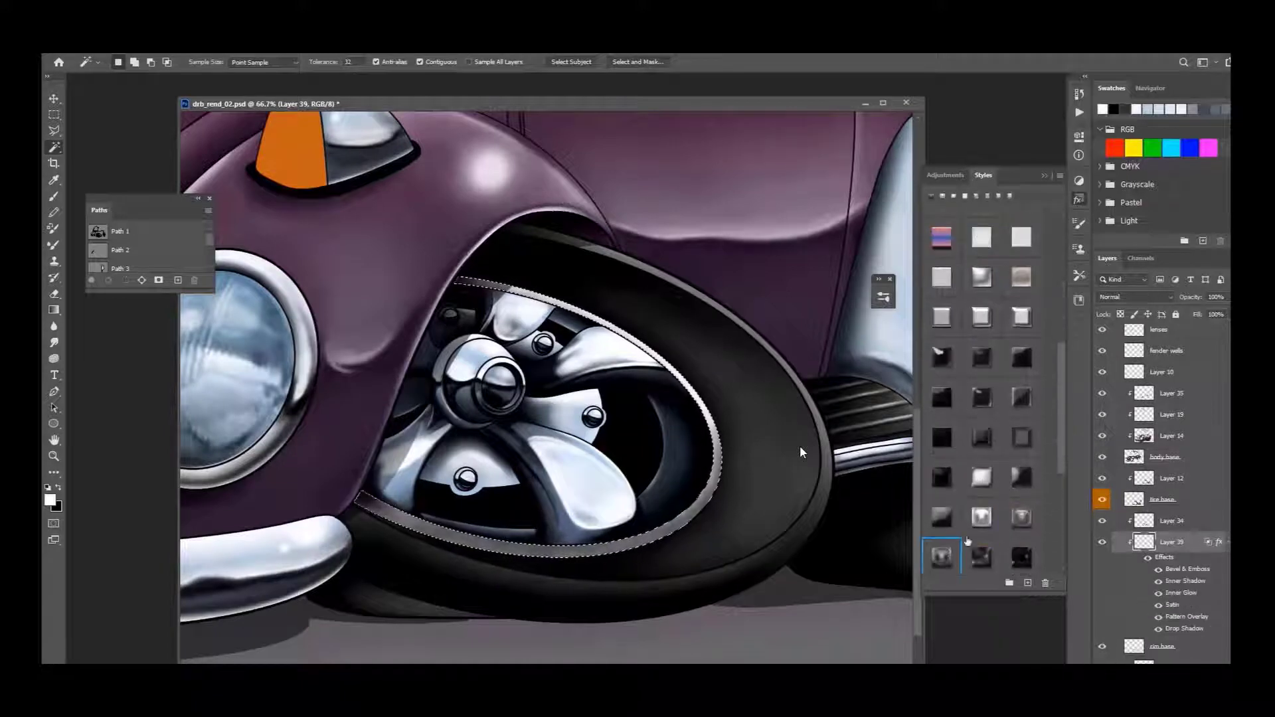
left_click(977, 346)
scroll(1172, 490, "down", 3)
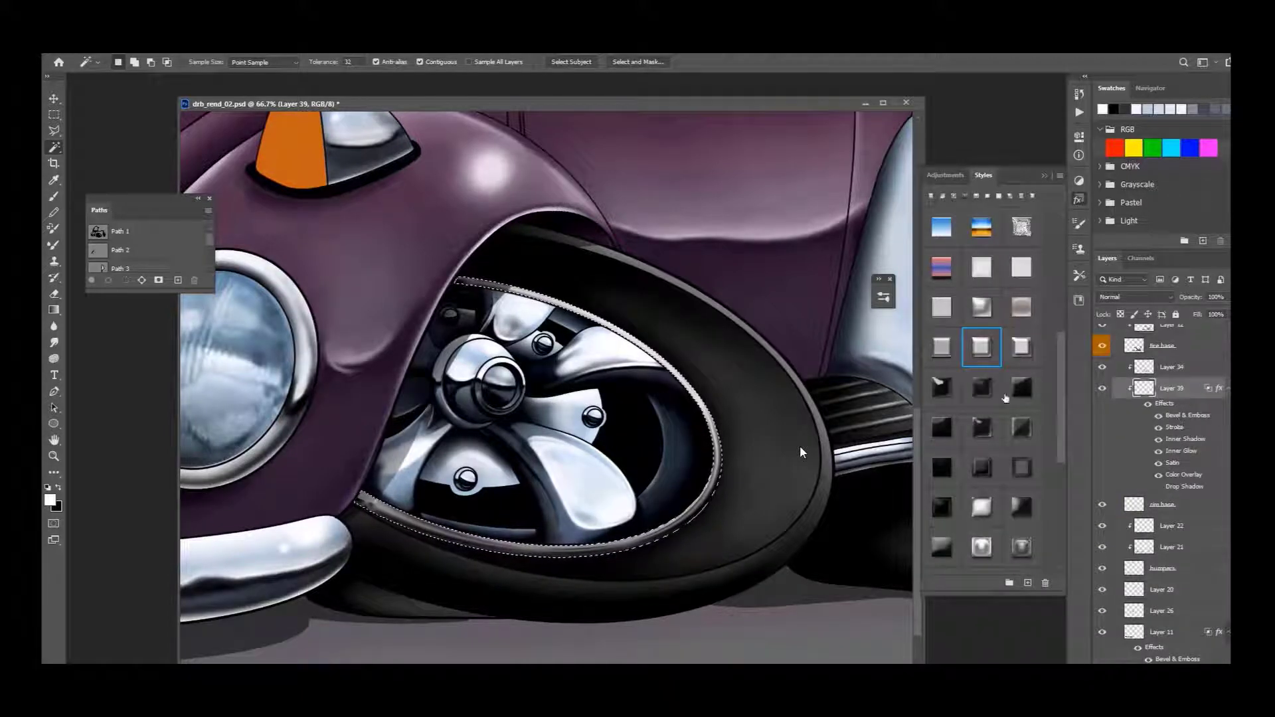
Step: Adjust the rim ring's Bevel & Emboss lighting to angle 117° and altitude 74°, with a new gloss contour and white highlight
double_click(1187, 415)
left_click_drag(933, 310, 928, 317)
left_click(946, 349)
left_click(1044, 364)
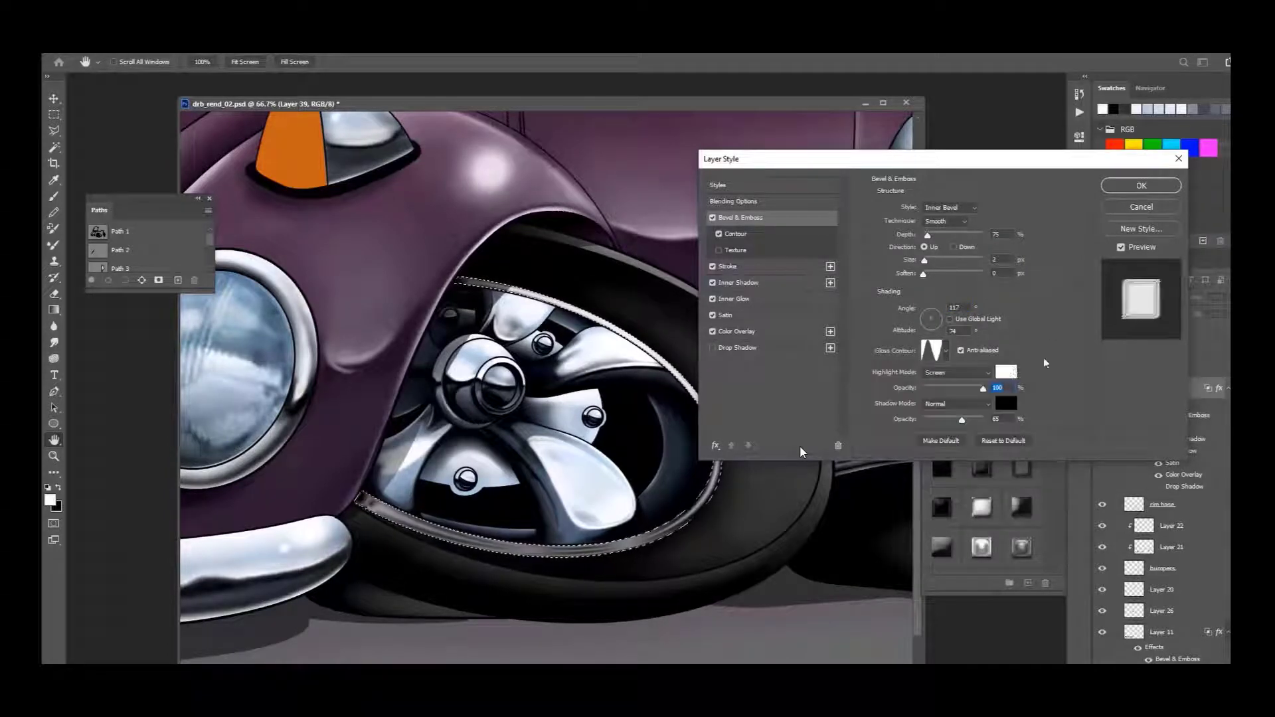
left_click(1006, 371)
key("Return")
Step: Turn off the rim ring's stroke, inner shadow and inner glow, and adjust its satin size, satin contour and color overlay
left_click(735, 234)
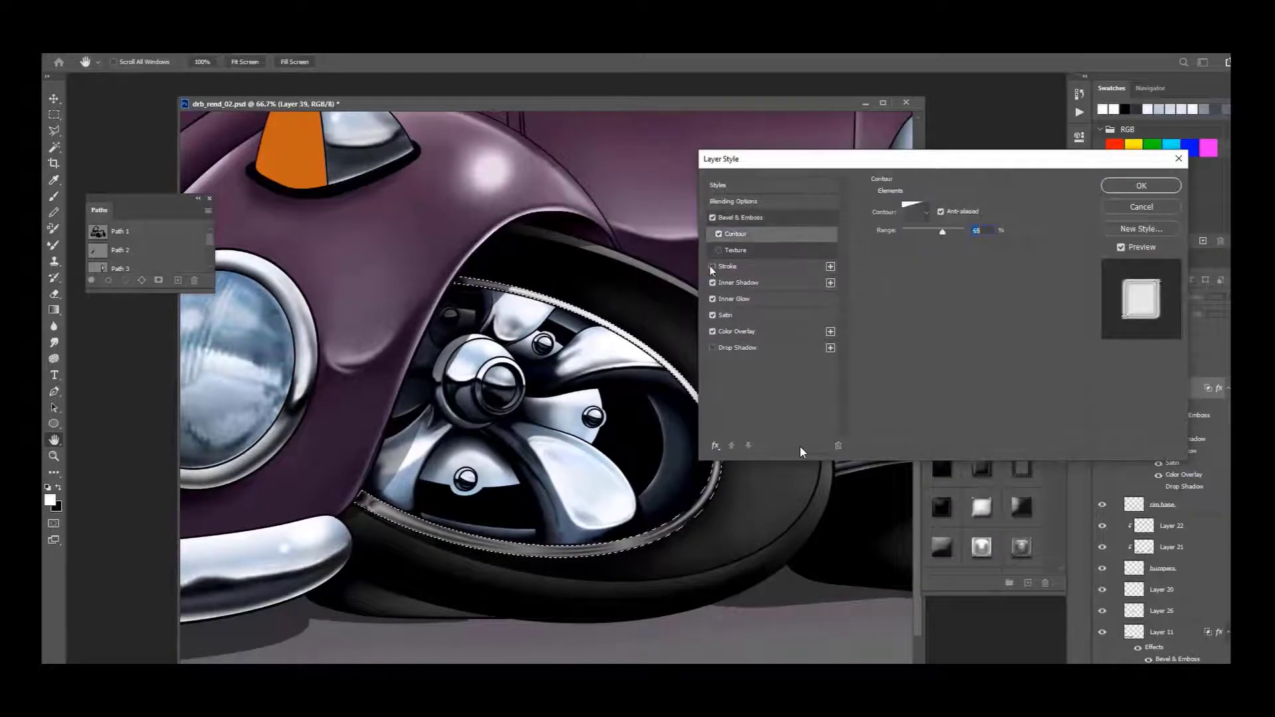
left_click(713, 315)
mouse_move(925, 277)
left_mouse_down()
mouse_move(945, 277)
mouse_move(922, 278)
left_mouse_up()
left_click(940, 296)
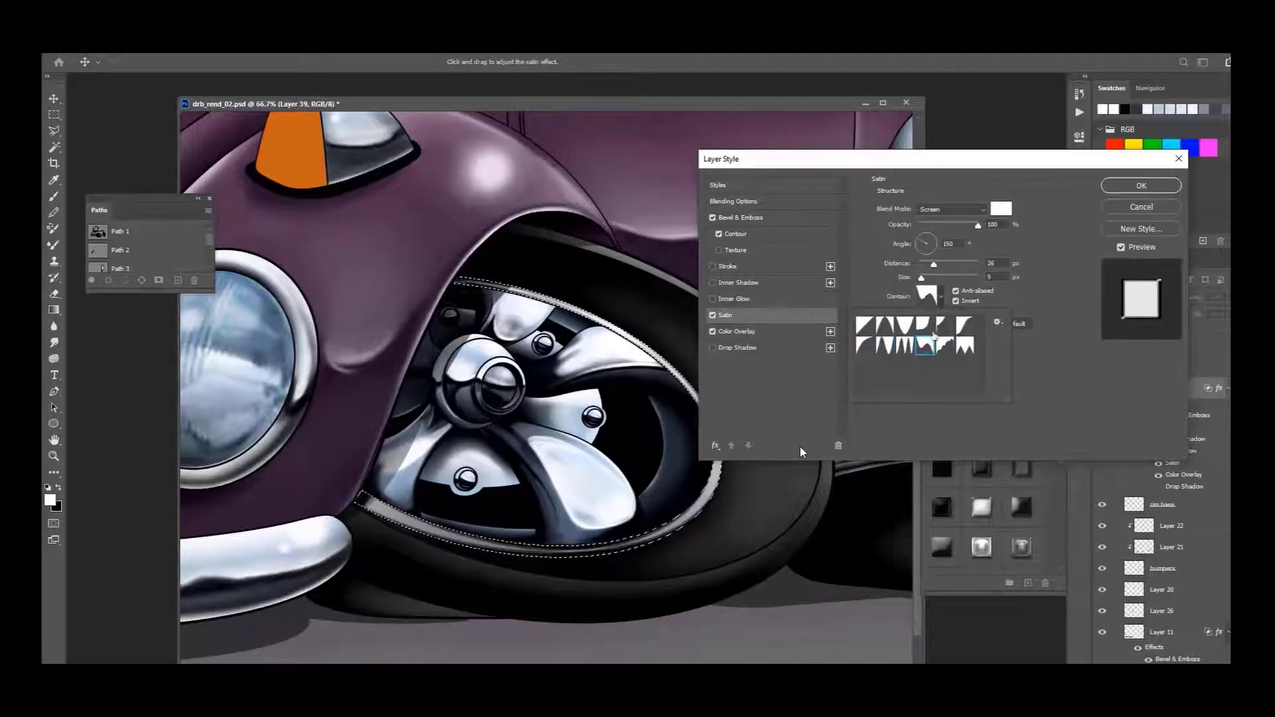
left_click(736, 332)
left_click(1000, 208)
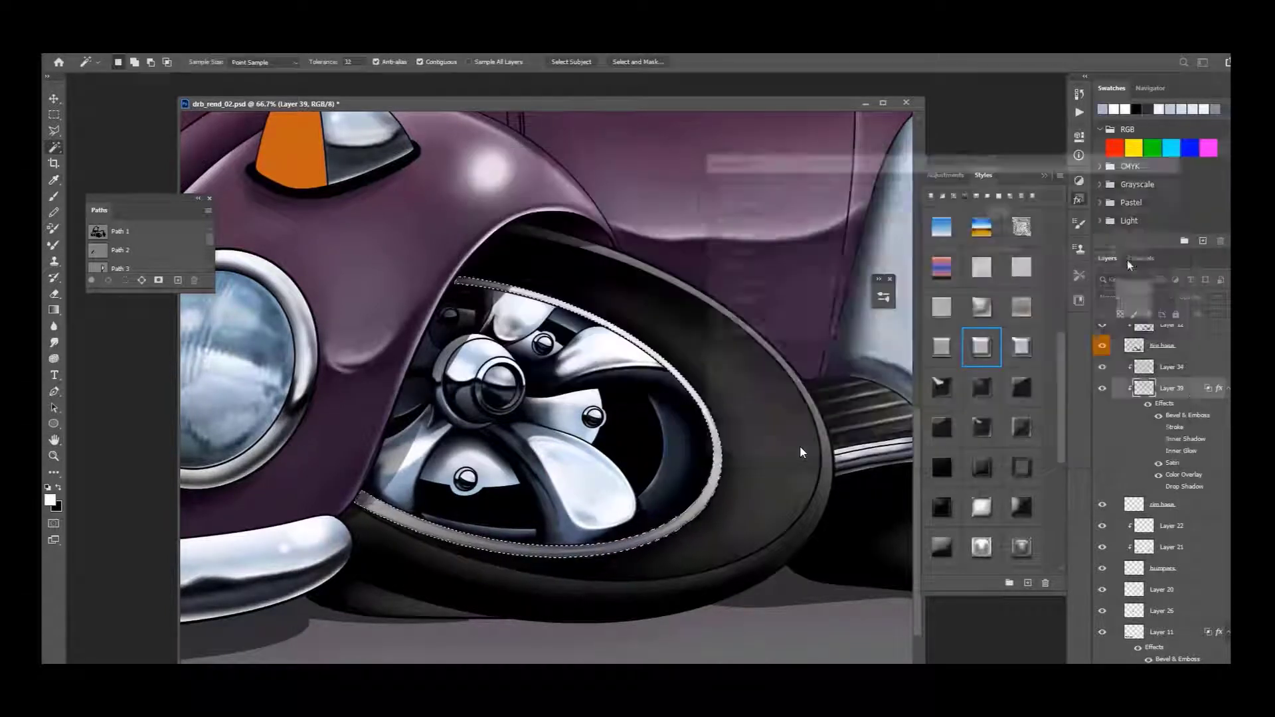
key("ctrl+j")
Step: Replace the rim ring's style with a grey metallic preset and give its bevel a light blue shadow color
left_click(981, 307)
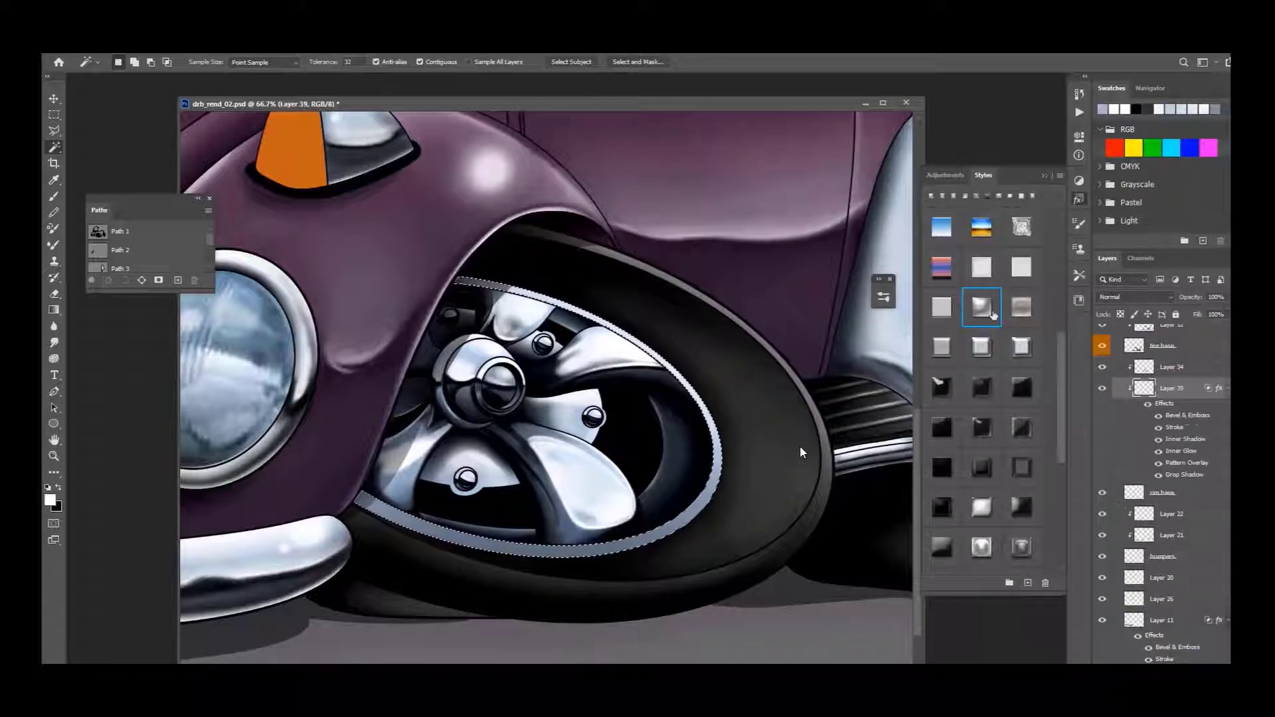
double_click(1187, 415)
left_click(933, 321)
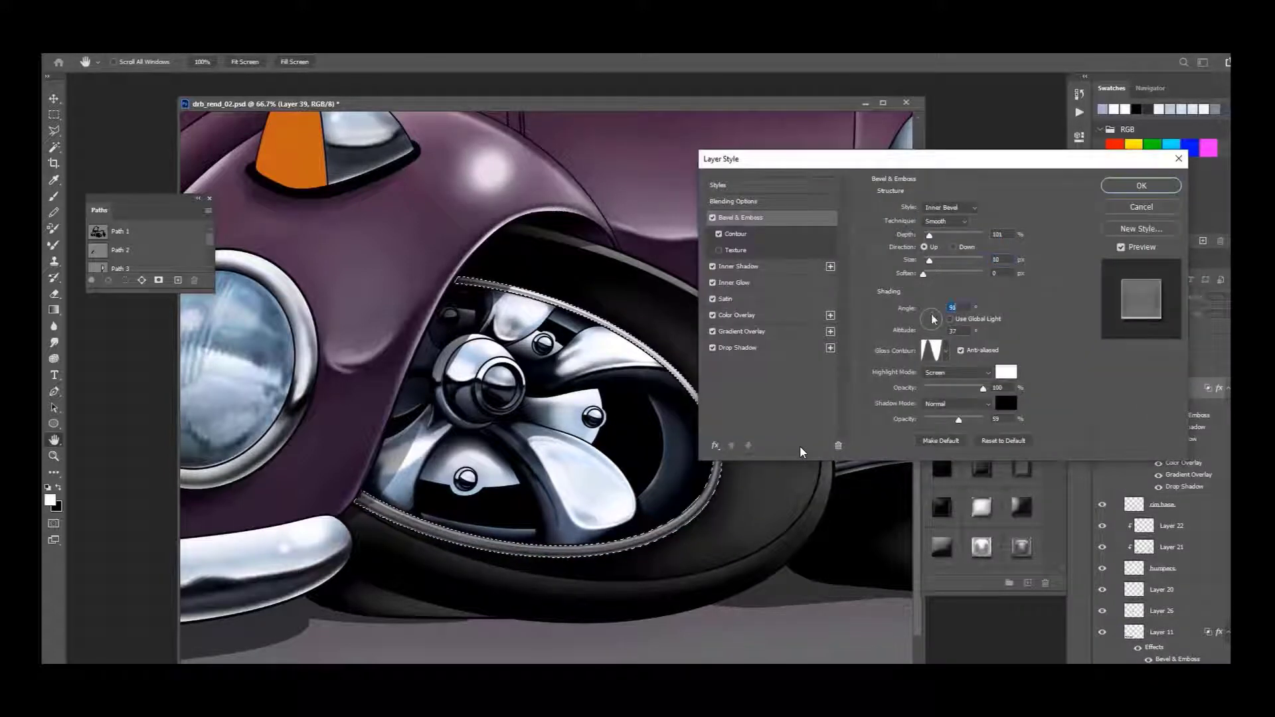
left_click(933, 320)
left_click(1005, 403)
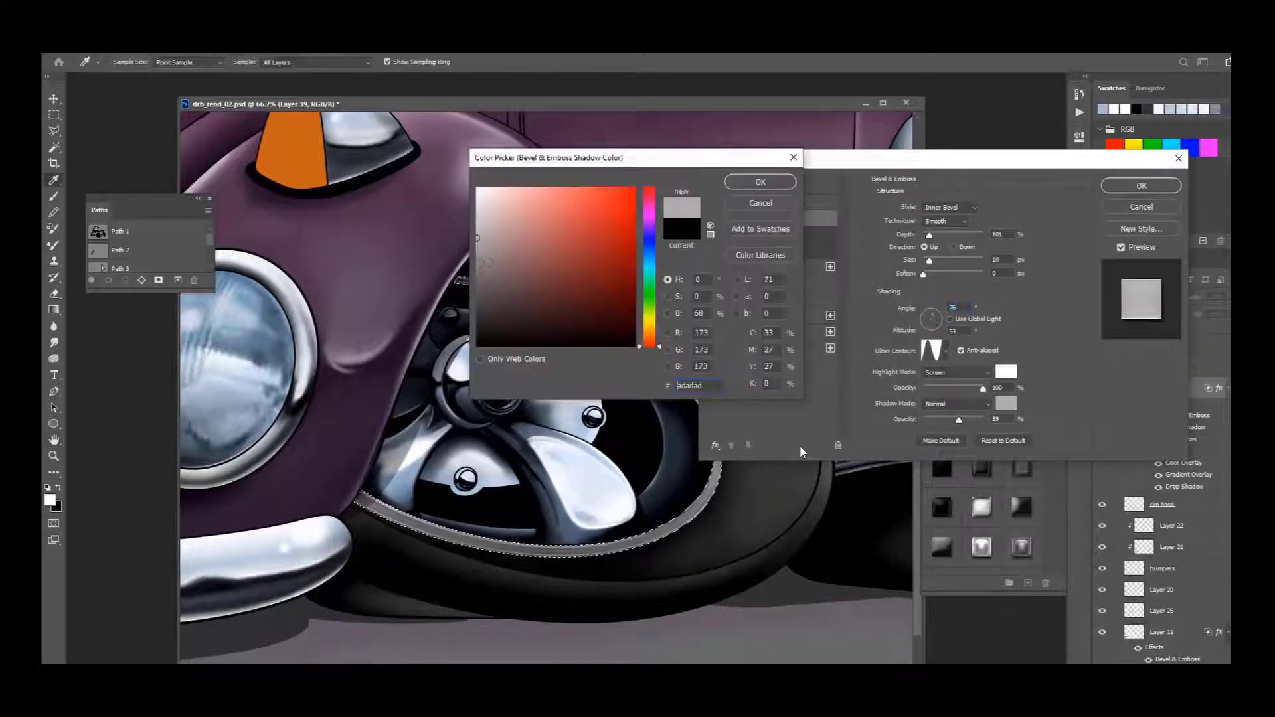
left_click(460, 280)
key("Return")
Step: Set the rim ring's bevel to angle 81°, dark blue-grey shadow at 43% opacity, depth 168% and size 29 px
left_click(931, 320)
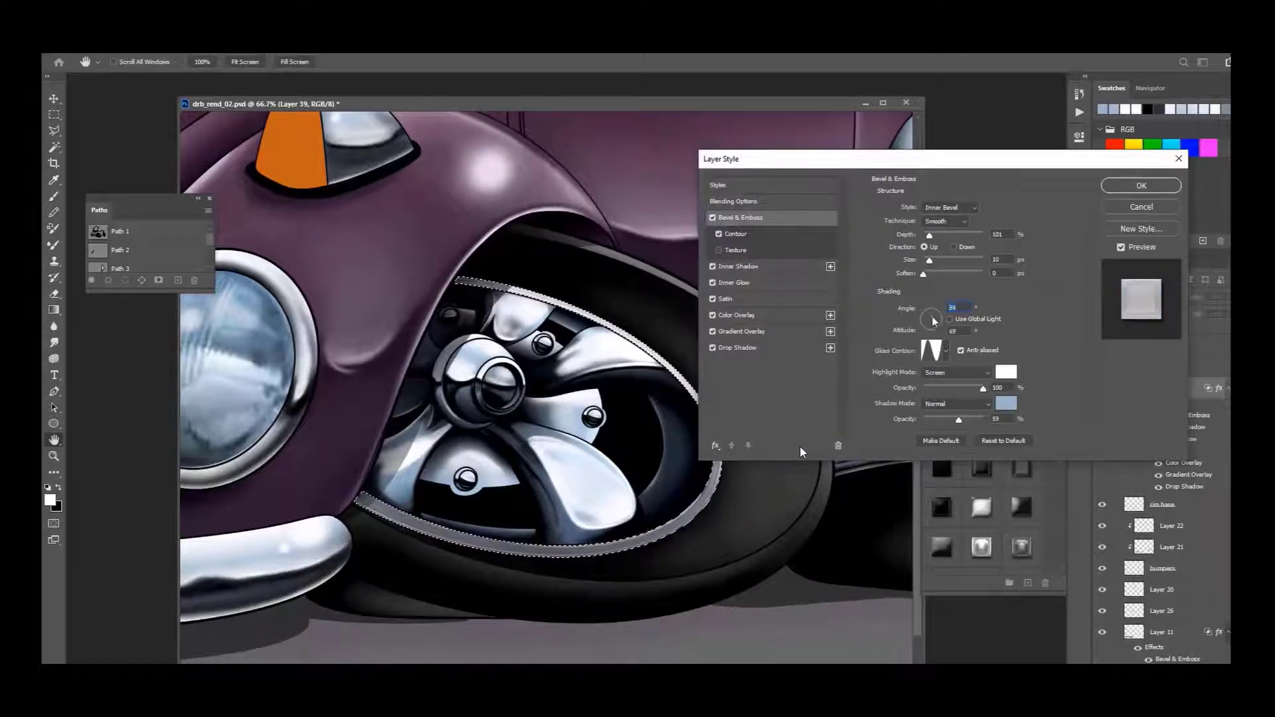
left_click(1005, 403)
left_click(564, 319)
key("Return")
left_click_drag(958, 420, 948, 420)
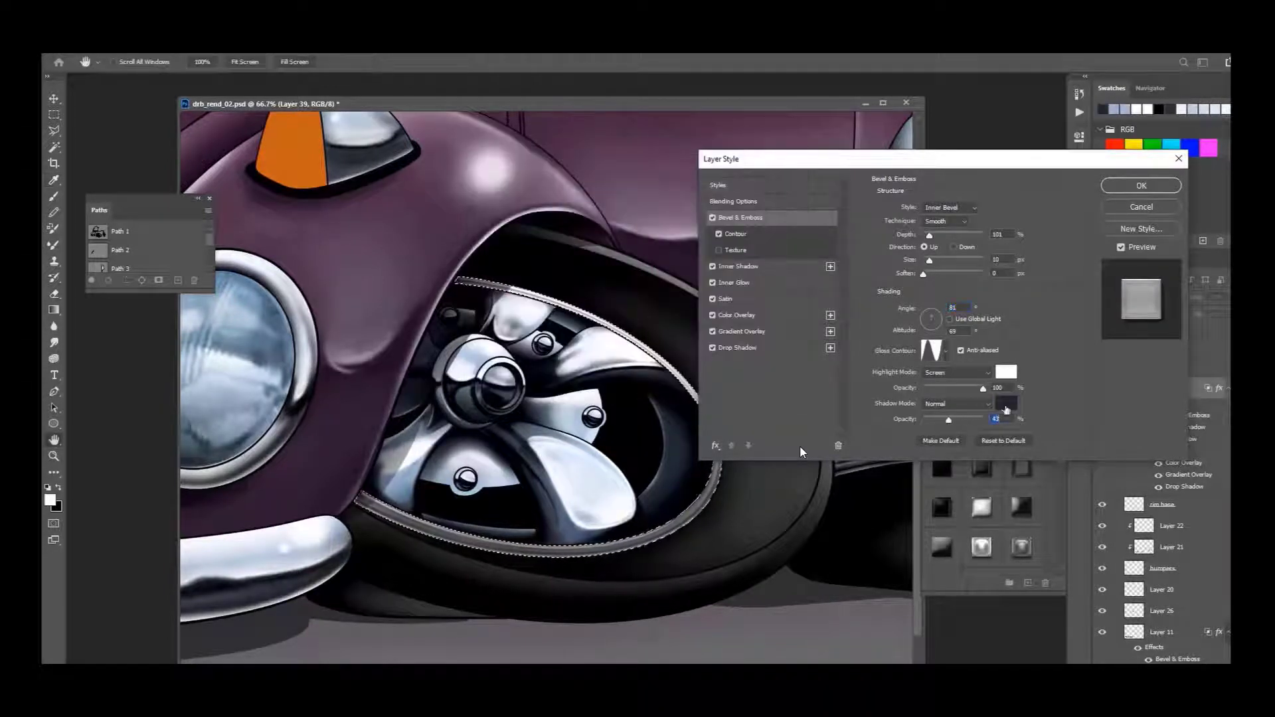
left_click(1006, 403)
left_click(573, 280)
key("Return")
left_click_drag(929, 236, 932, 235)
left_click_drag(929, 261, 932, 263)
Step: Turn off the rim ring's drop shadow, gradient overlay, color overlay, satin, inner glow and inner shadow
left_click(713, 347)
left_click(713, 332)
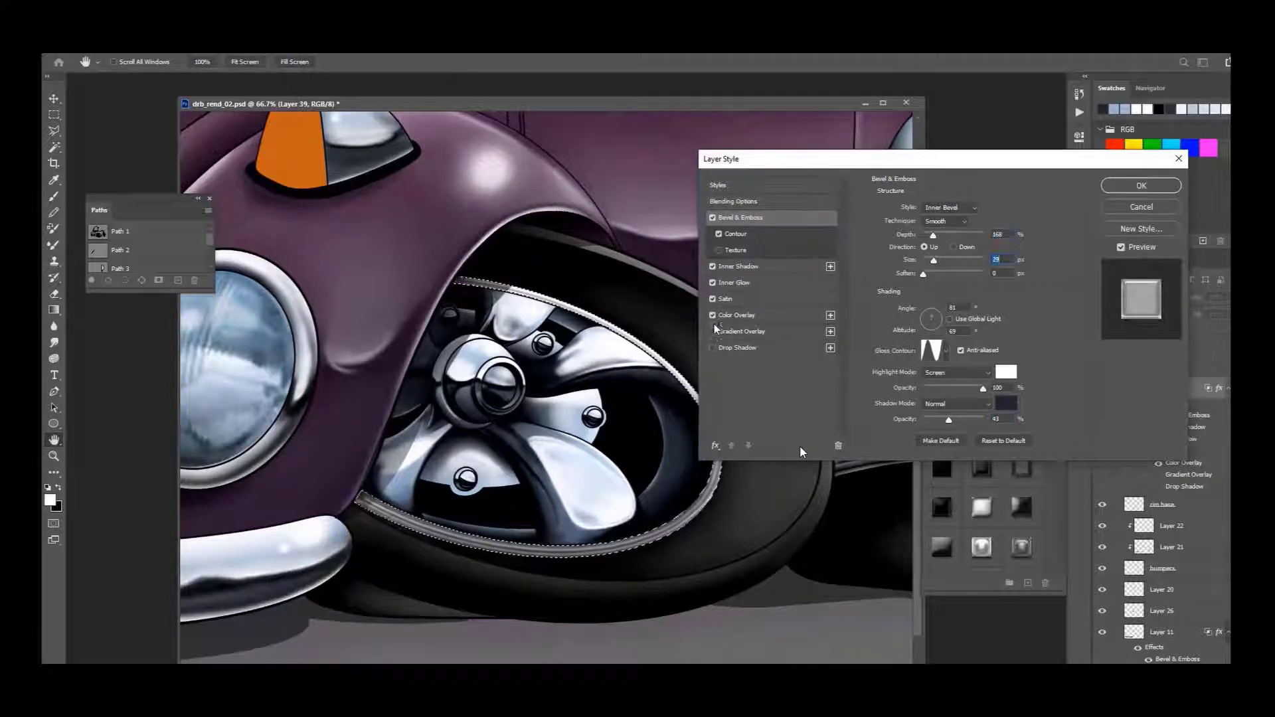
left_click(713, 315)
left_click(712, 299)
left_click(712, 282)
left_click(712, 267)
Step: Give the rim ring's bevel a V-shaped contour with a reduced range and apply the style
left_click(735, 234)
mouse_move(931, 232)
left_mouse_down()
mouse_move(910, 233)
mouse_move(919, 238)
left_mouse_up()
left_click(926, 212)
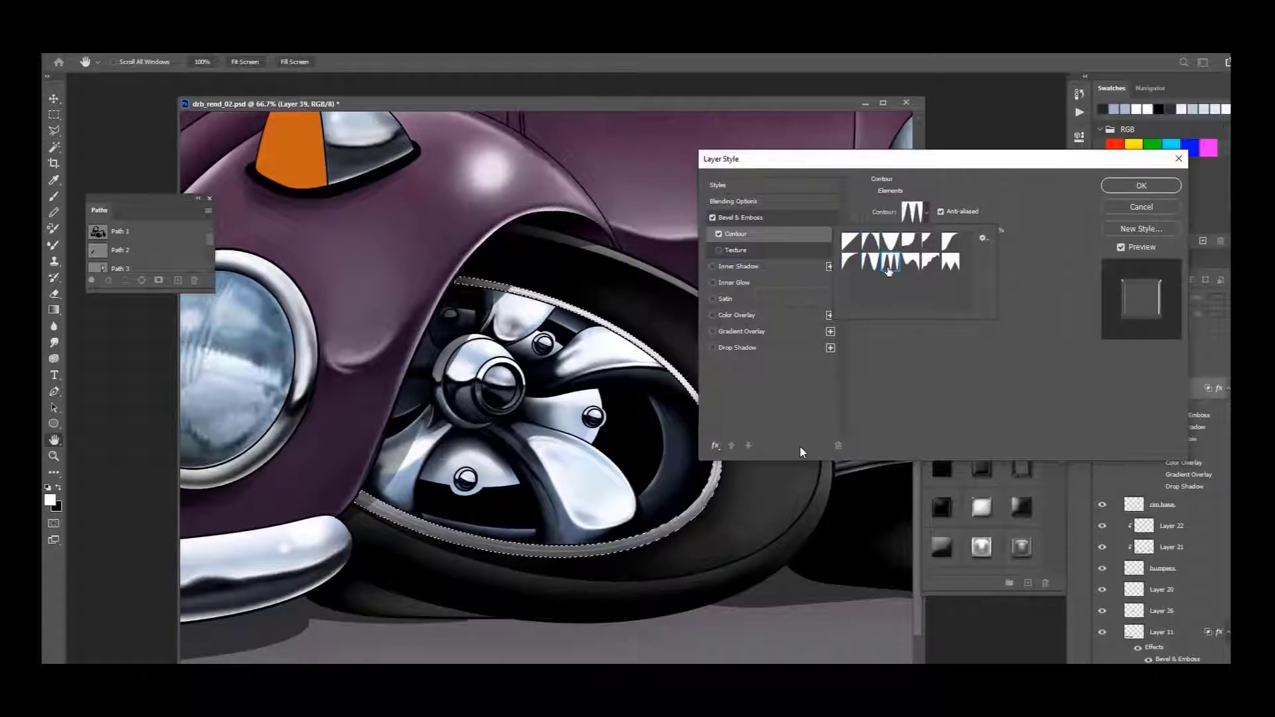
left_click(889, 243)
left_click(915, 234)
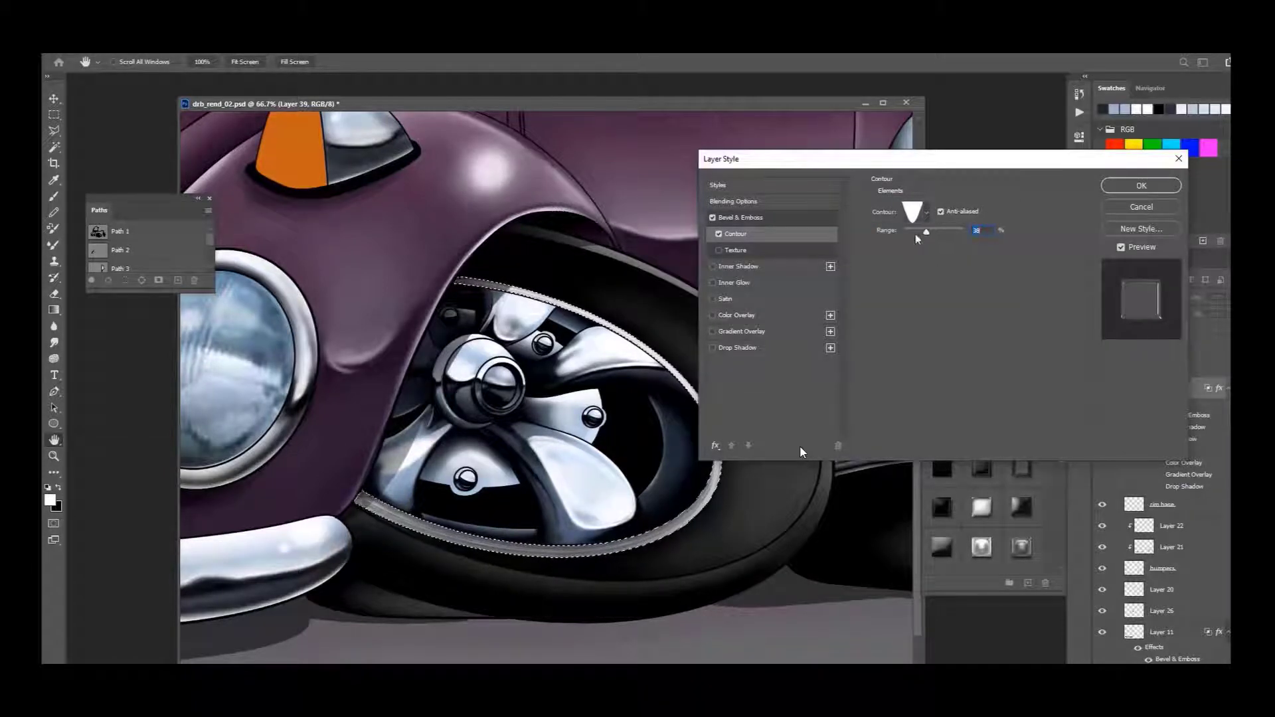
key("Return")
Step: Set the rim ring layer's blend mode to Overlay and add a new clipped layer above Layer 34 for gradients
left_click(1135, 297)
left_click(1136, 450)
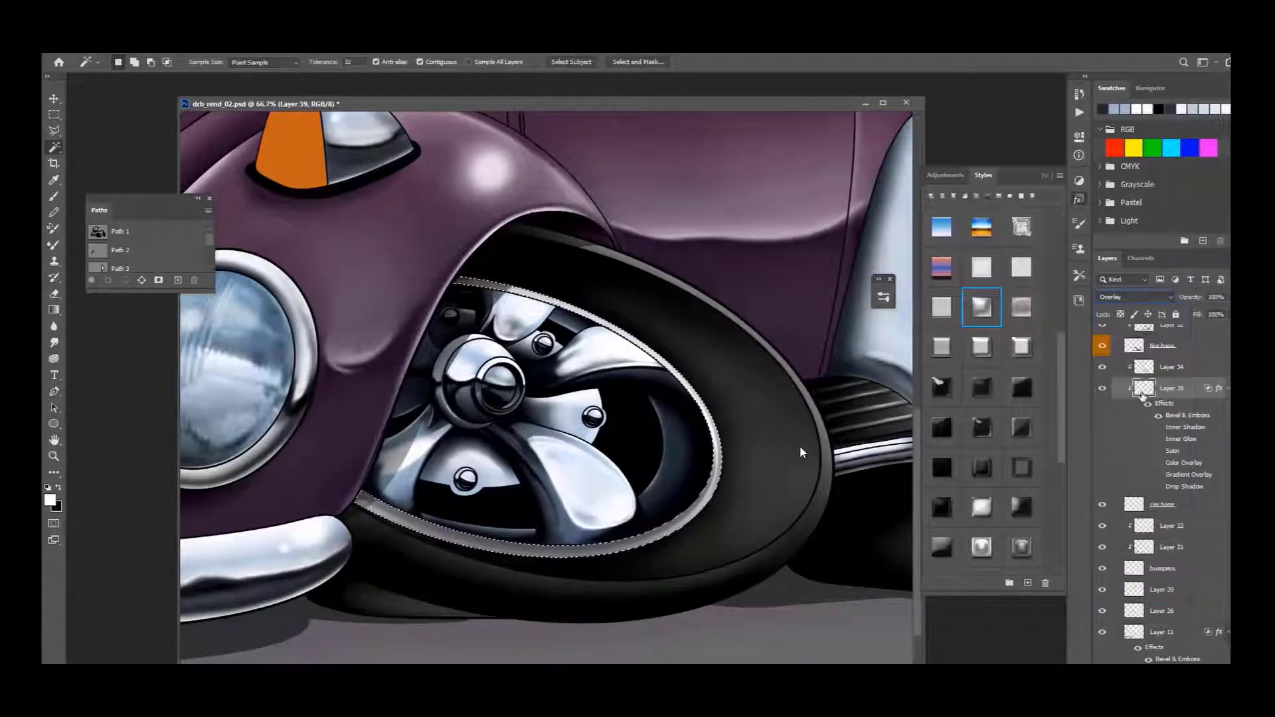
key("ctrl+shift+alt+n")
key("ctrl+minus")
key("ctrl+minus")
key("g")
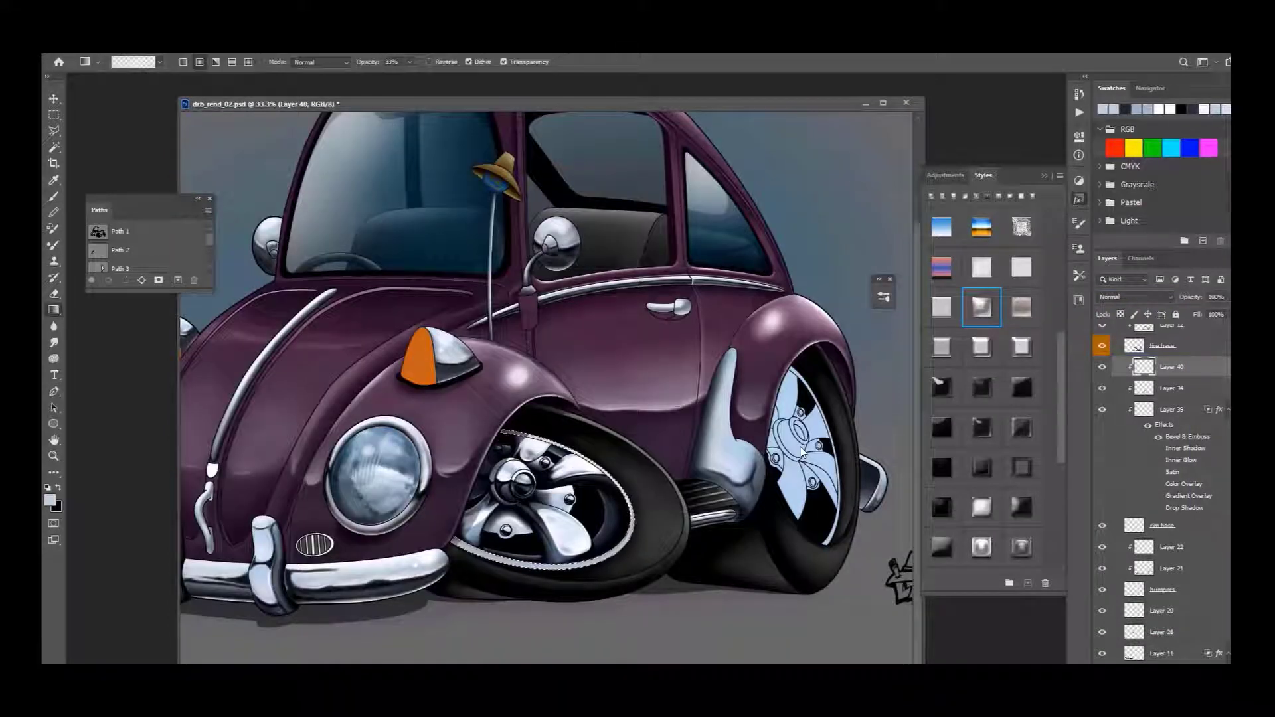
left_click(1135, 297)
key("Escape")
Step: Increase the rim ring's bevel size and raise its shadow opacity to 58%
double_click(1199, 436)
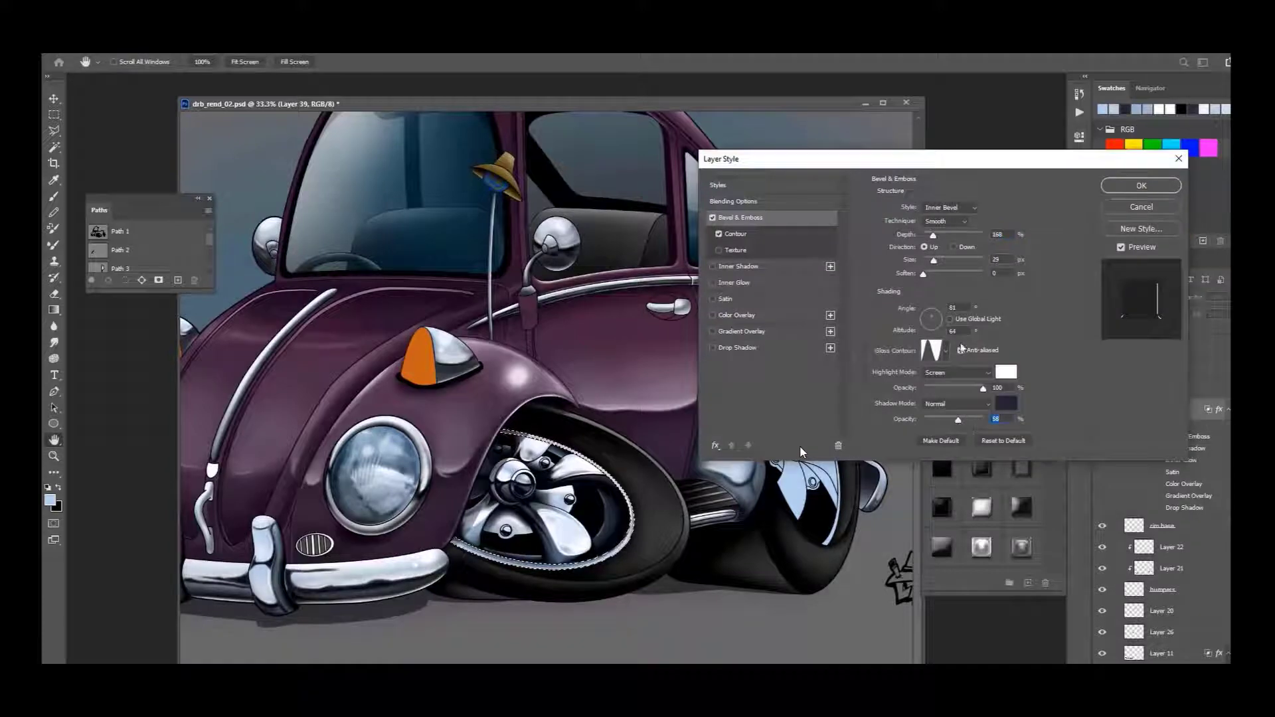
left_click_drag(934, 260, 936, 263)
key("Return")
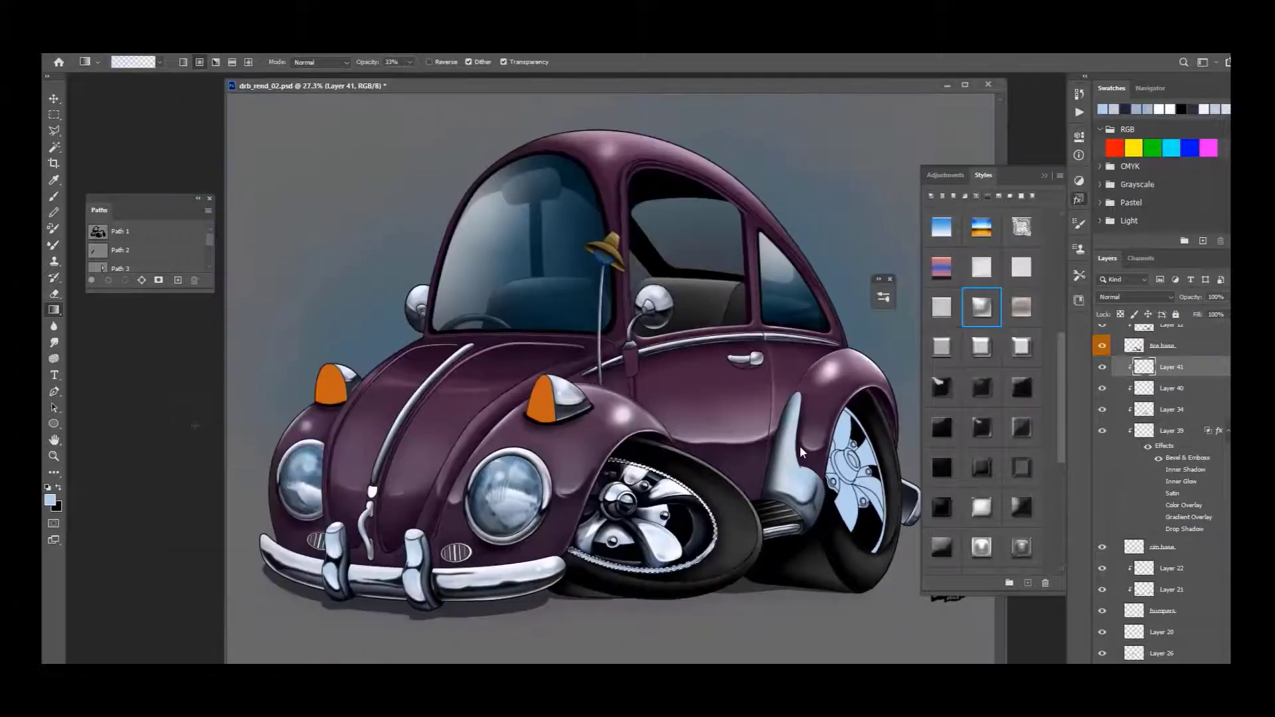
Step: Brush fine light blue and white reflections along the selected front rim ring on Layer 41
key("ctrl+plus")
key("ctrl+plus")
key("ctrl+plus")
key("b")
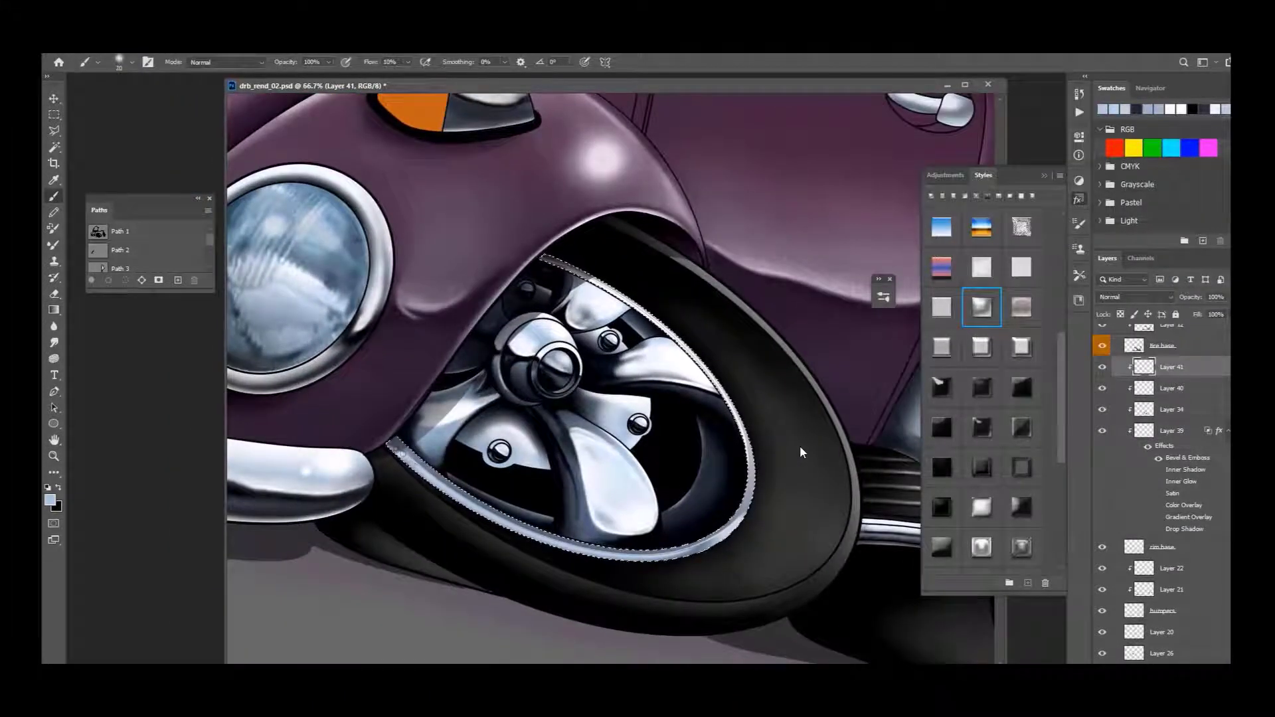
key("ctrl+plus")
key("bracketleft")
key("bracketleft")
key("bracketleft")
scroll(801, 453, "up", 2)
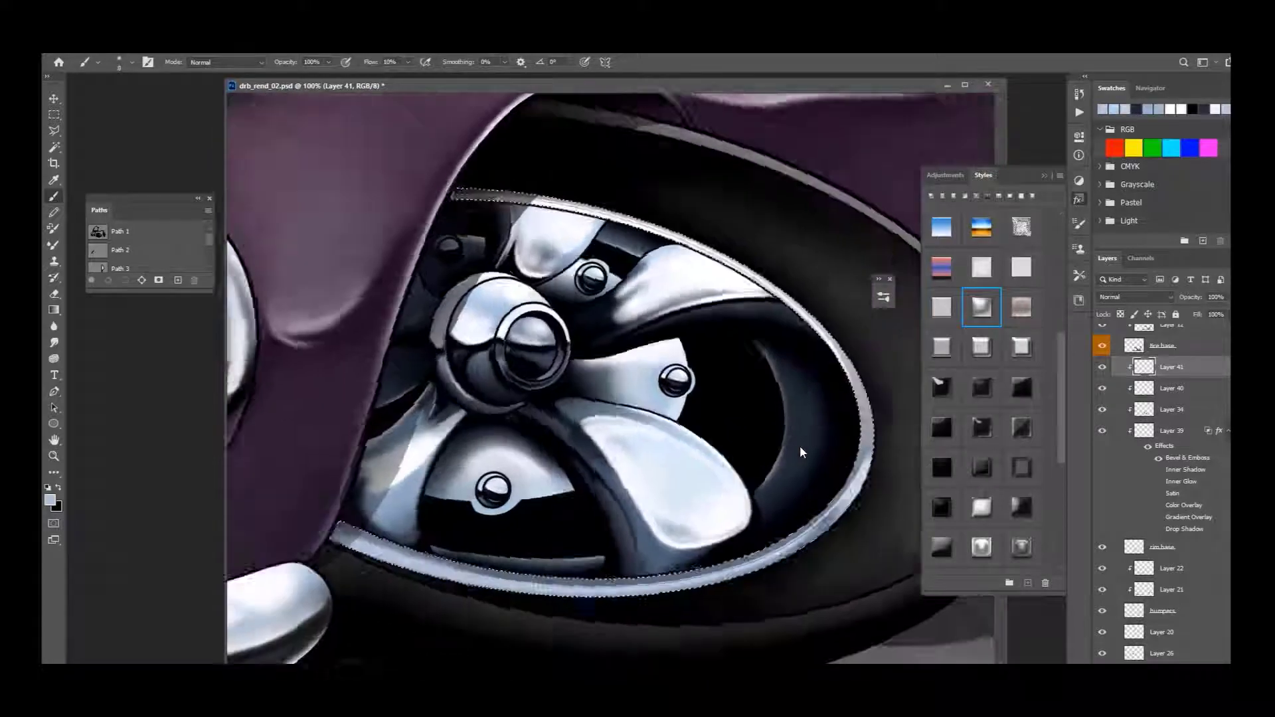
key("ctrl+plus")
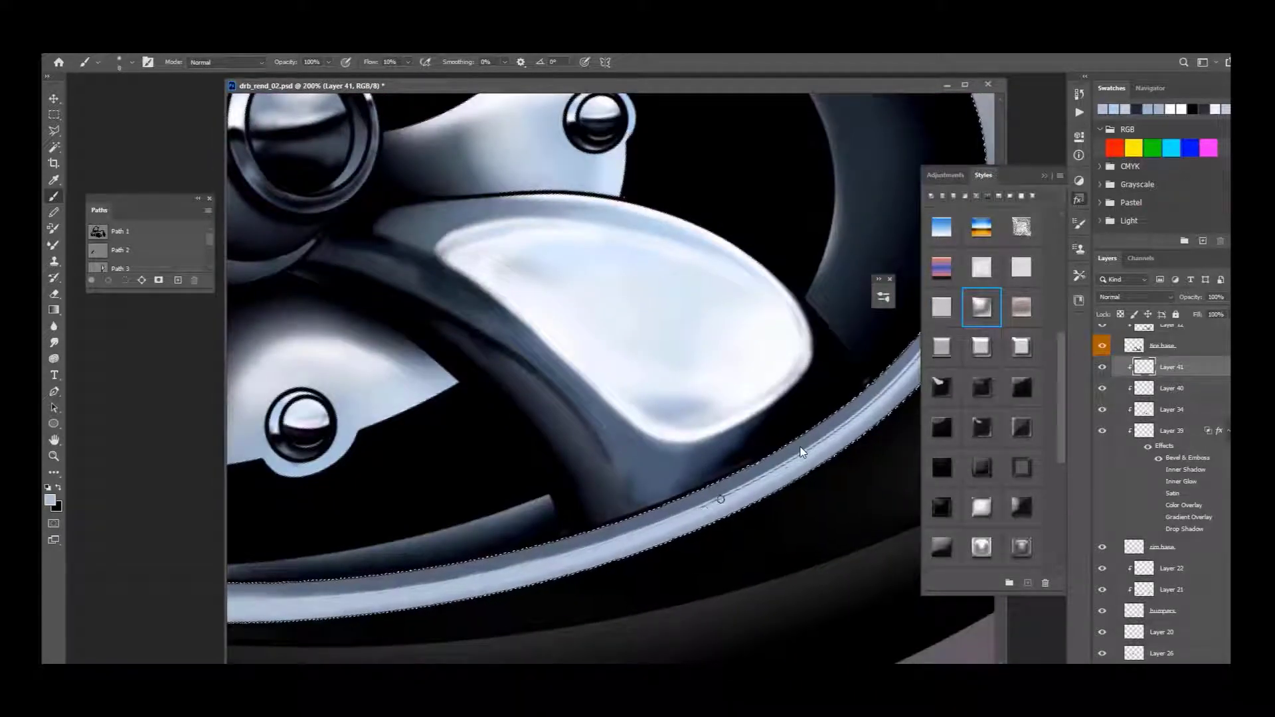
scroll(802, 453, "up", 2)
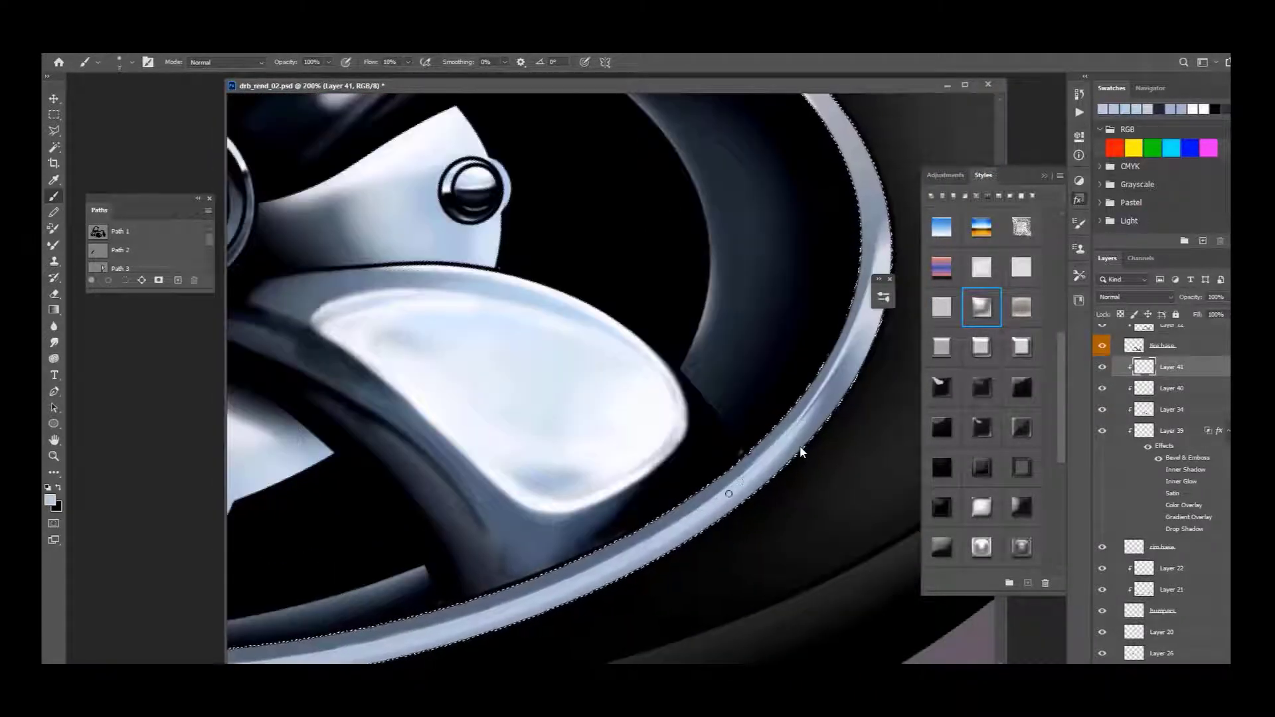
scroll(802, 452, "up", 2)
scroll(801, 452, "left", 4)
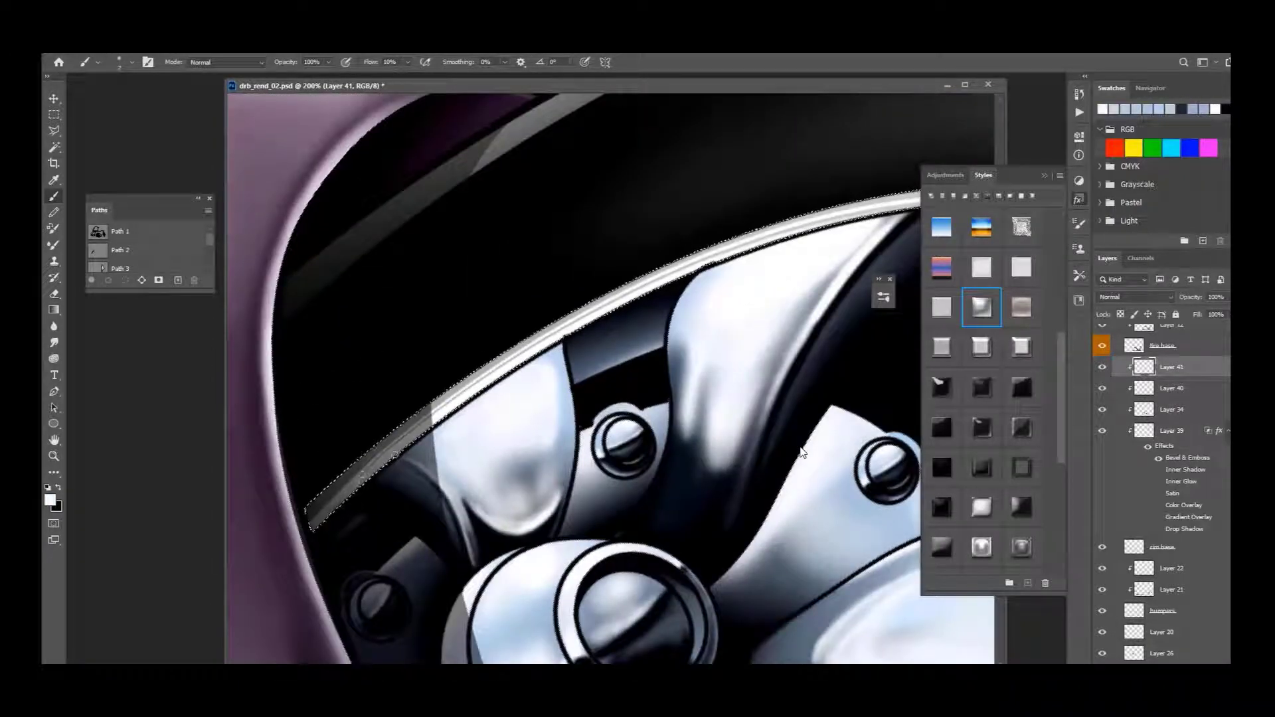
Step: Darken the midtones of Layer 40 with Levels, keeping Layer 41 as the active layer
key("ctrl+minus")
key("ctrl+minus")
key("ctrl+minus")
key("ctrl+minus")
key("ctrl+minus")
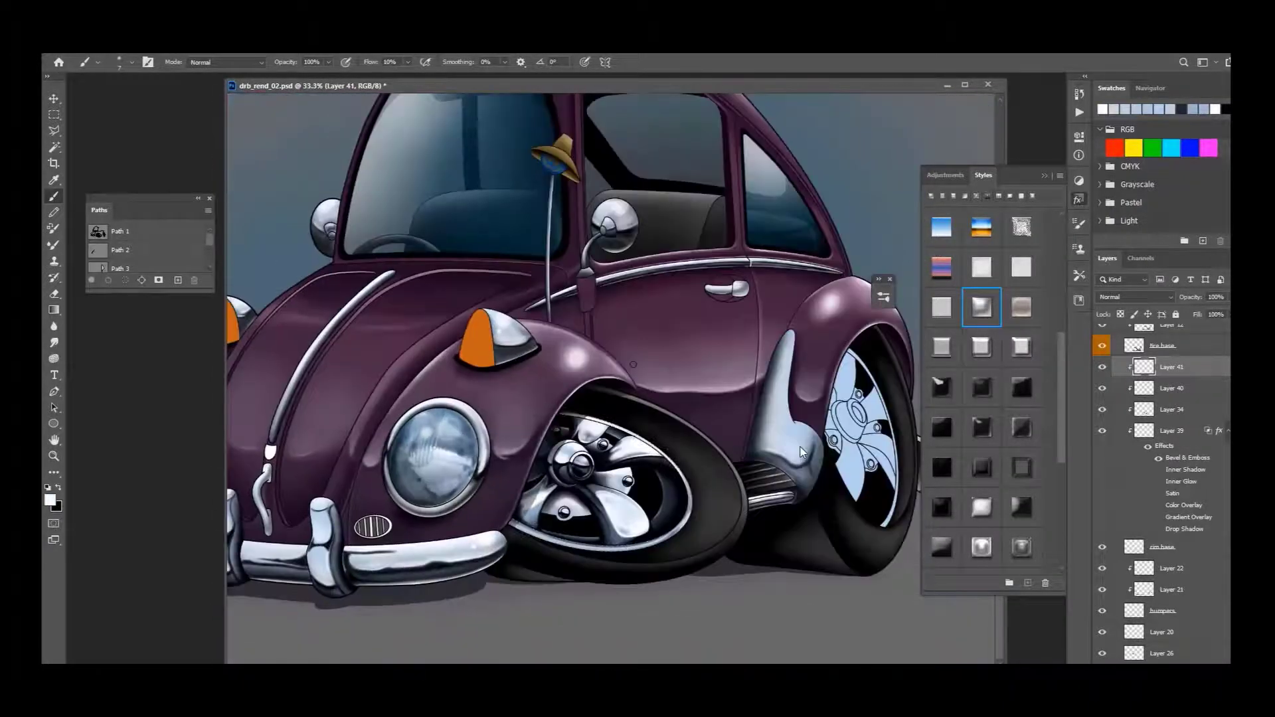
left_click(1101, 392)
key("ctrl+l")
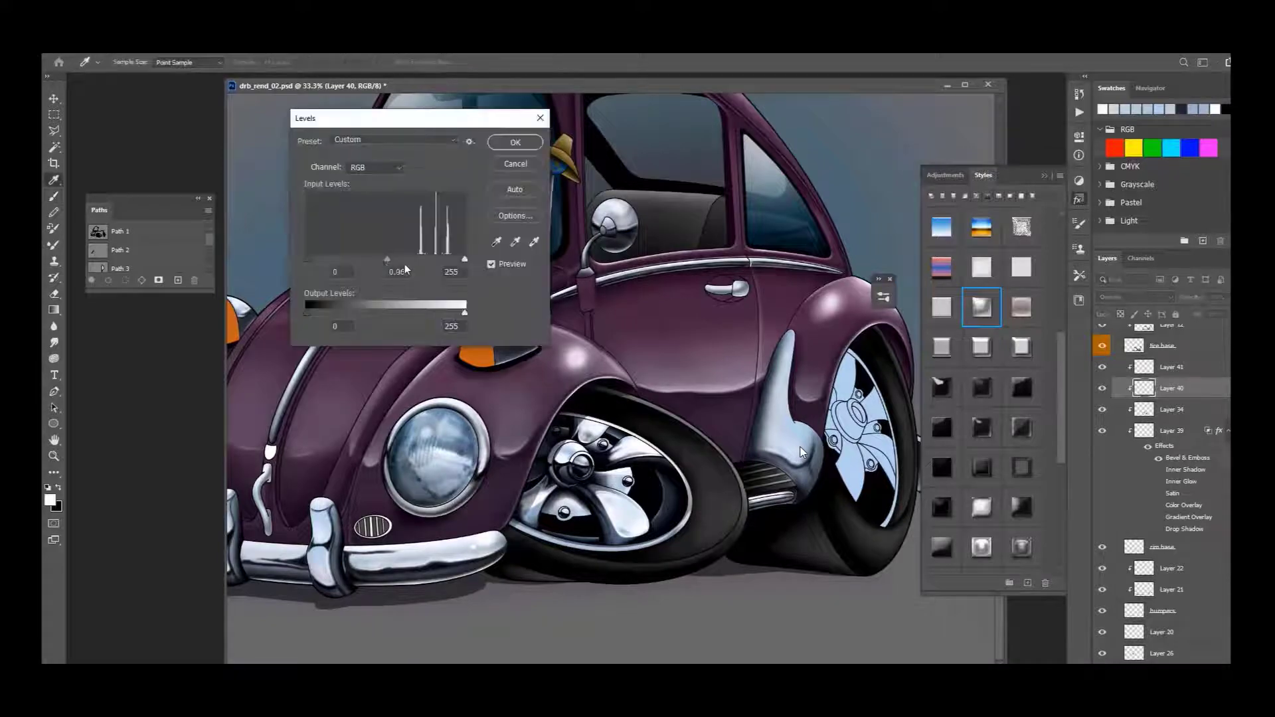
key("Return")
key("alt+bracketright")
scroll(591, 498, "up", 3)
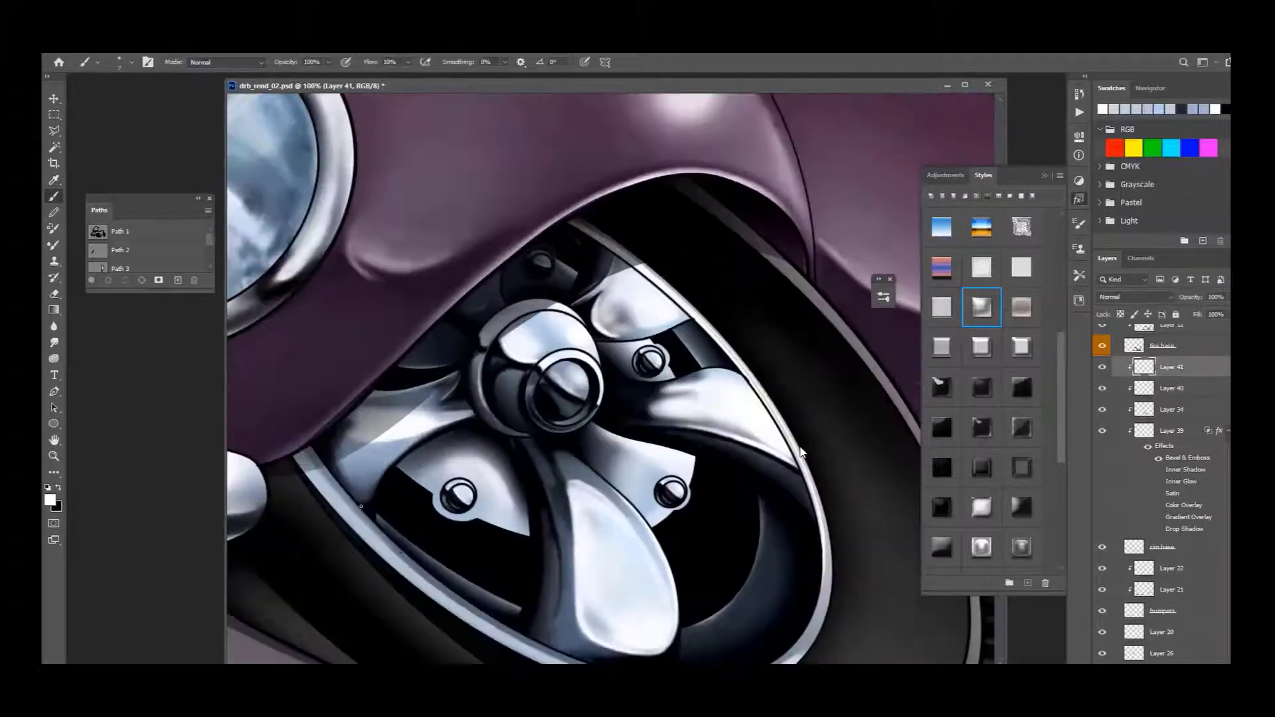
scroll(801, 452, "down", 3)
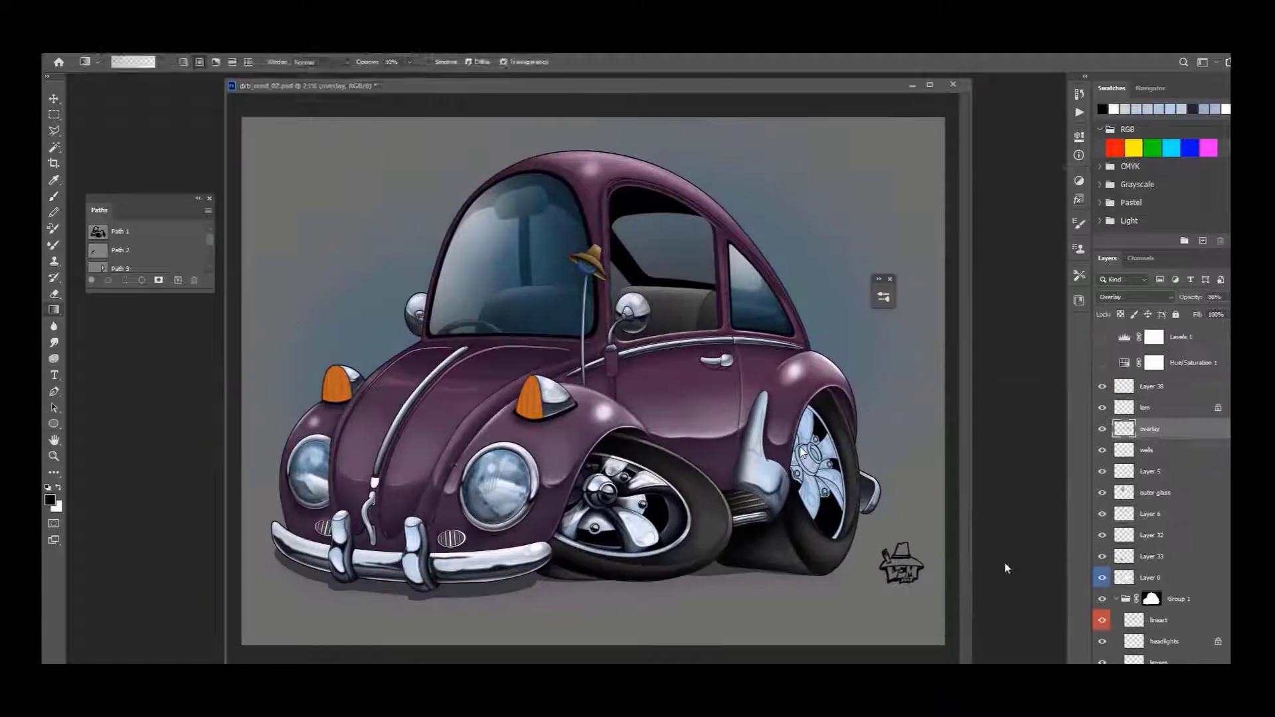
Step: Select the rear wheel's spokes from the lineart layer and rename Layer 34 as "most tones"
key("z")
scroll(619, 433, "up", 2)
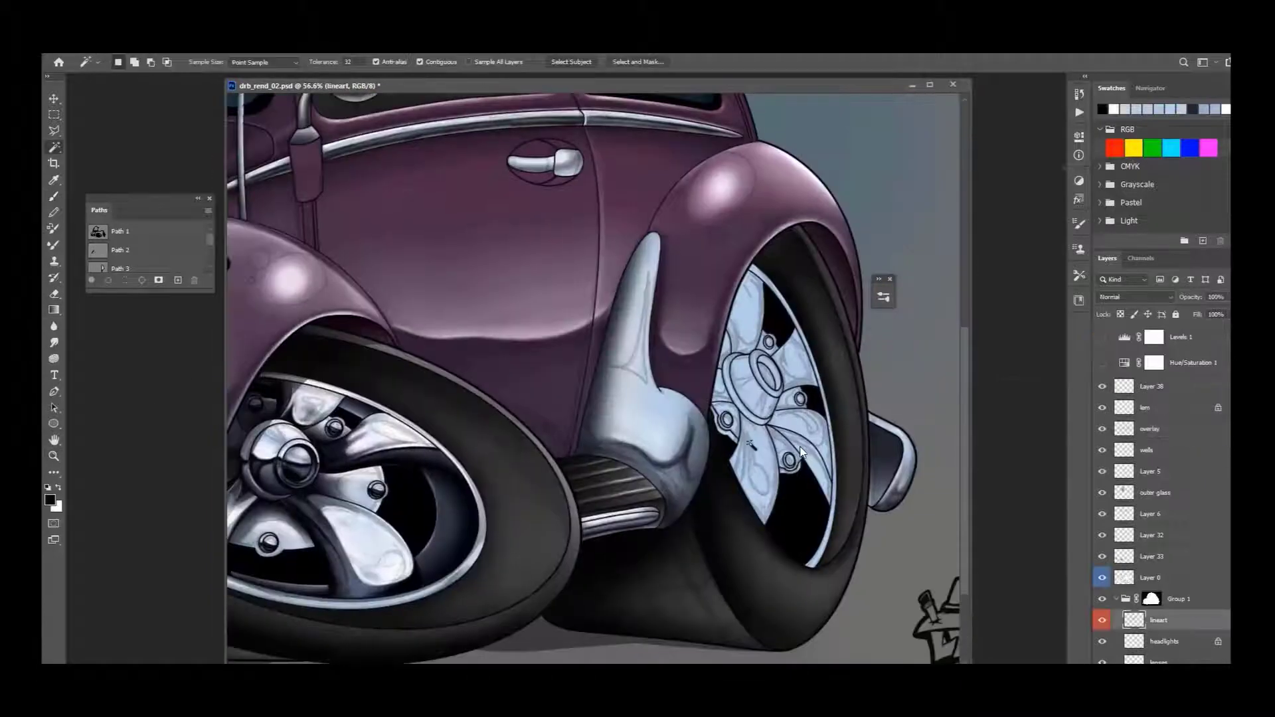
scroll(1124, 503, "down", 5)
scroll(1124, 502, "up", 1)
left_click(1172, 435)
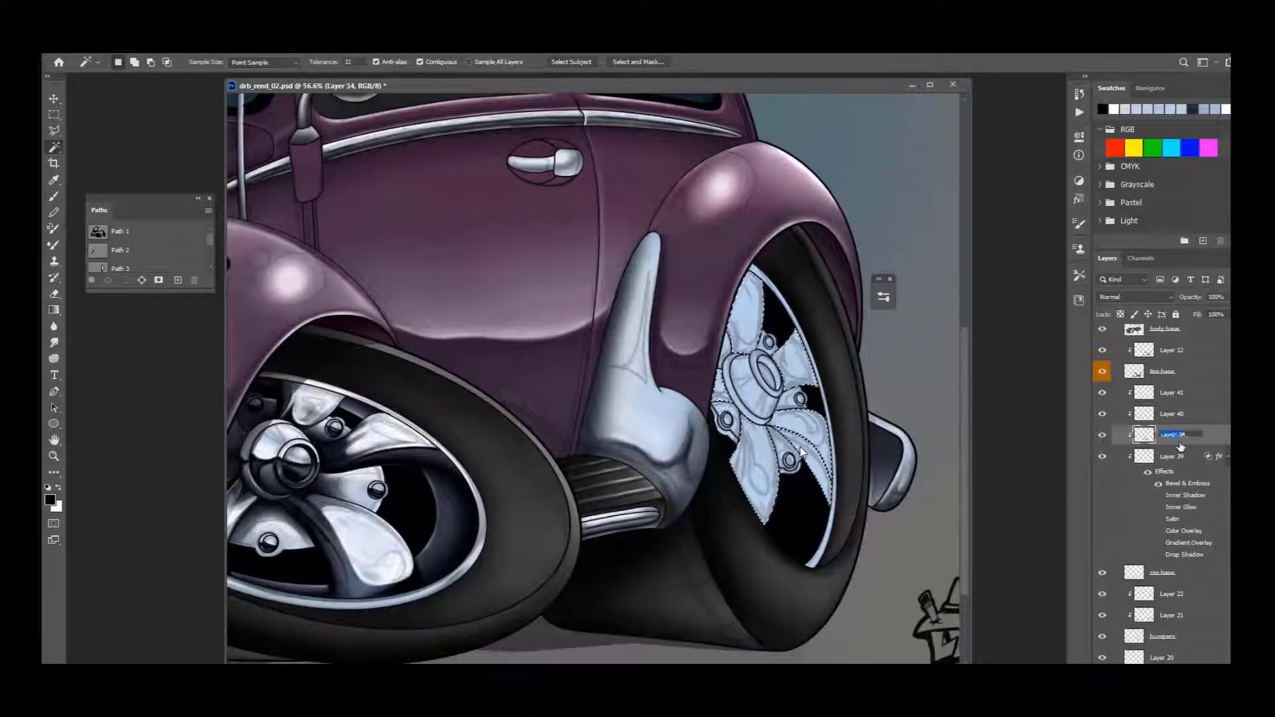
Step: Brush dark shadows and white highlights onto the rear wheel's selected spokes on the "most tones" layer
key("b")
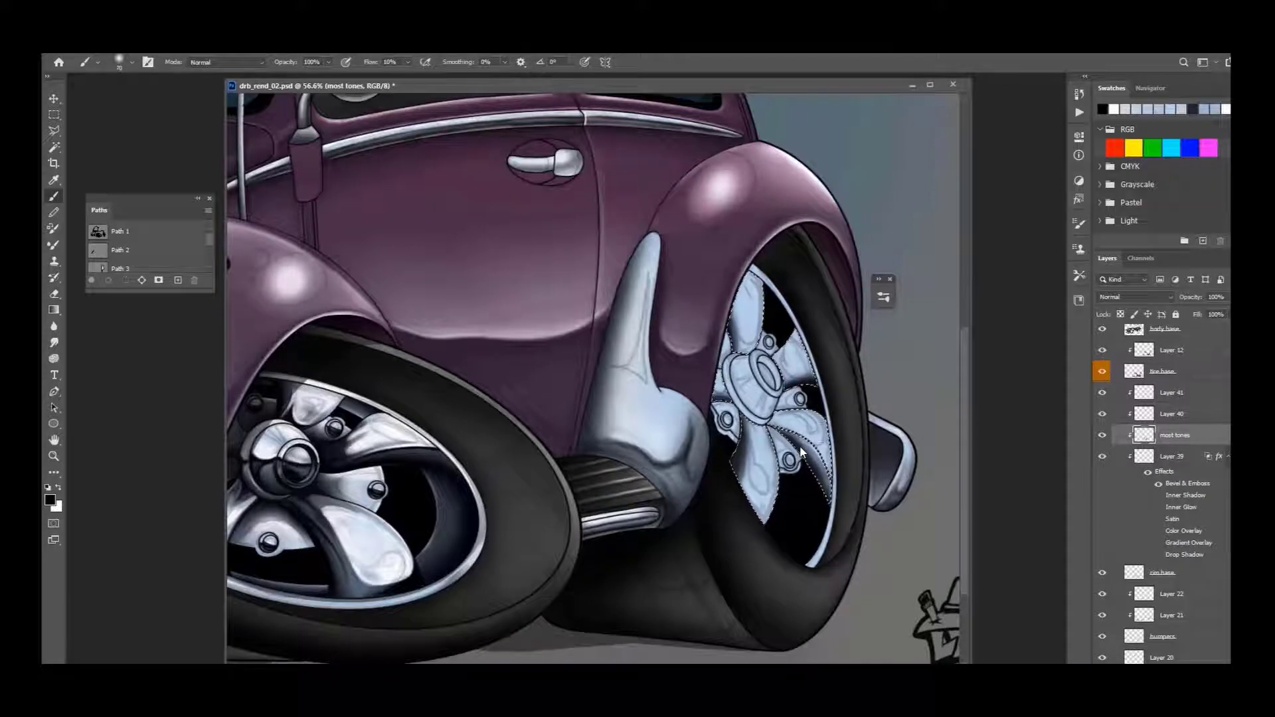
key("ctrl+plus")
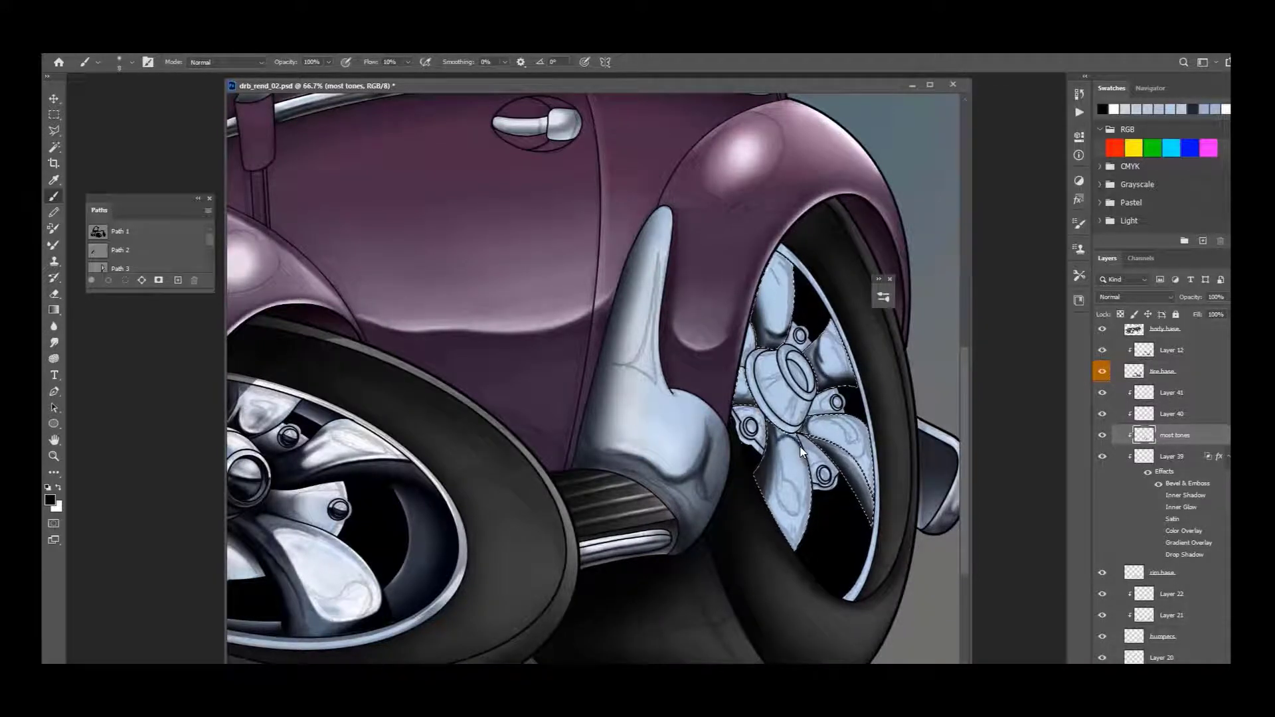
key("bracketleft")
key("bracketleft")
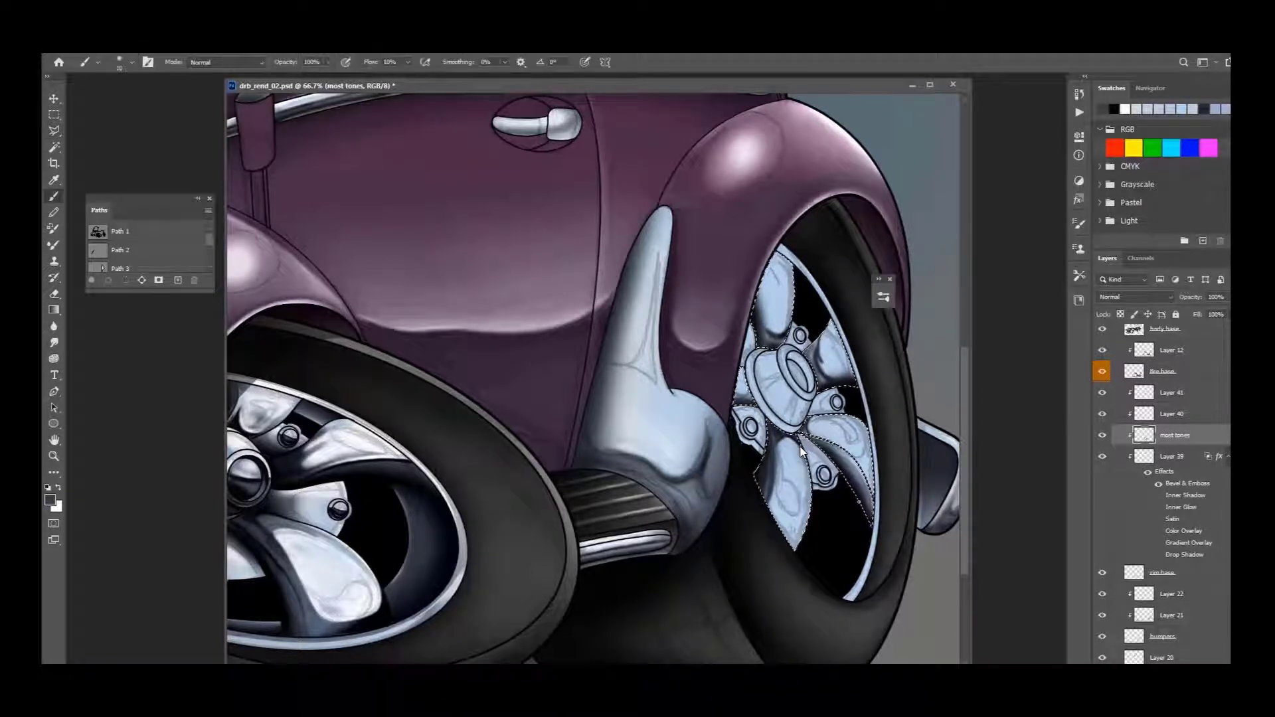
key("x")
key("ctrl+plus")
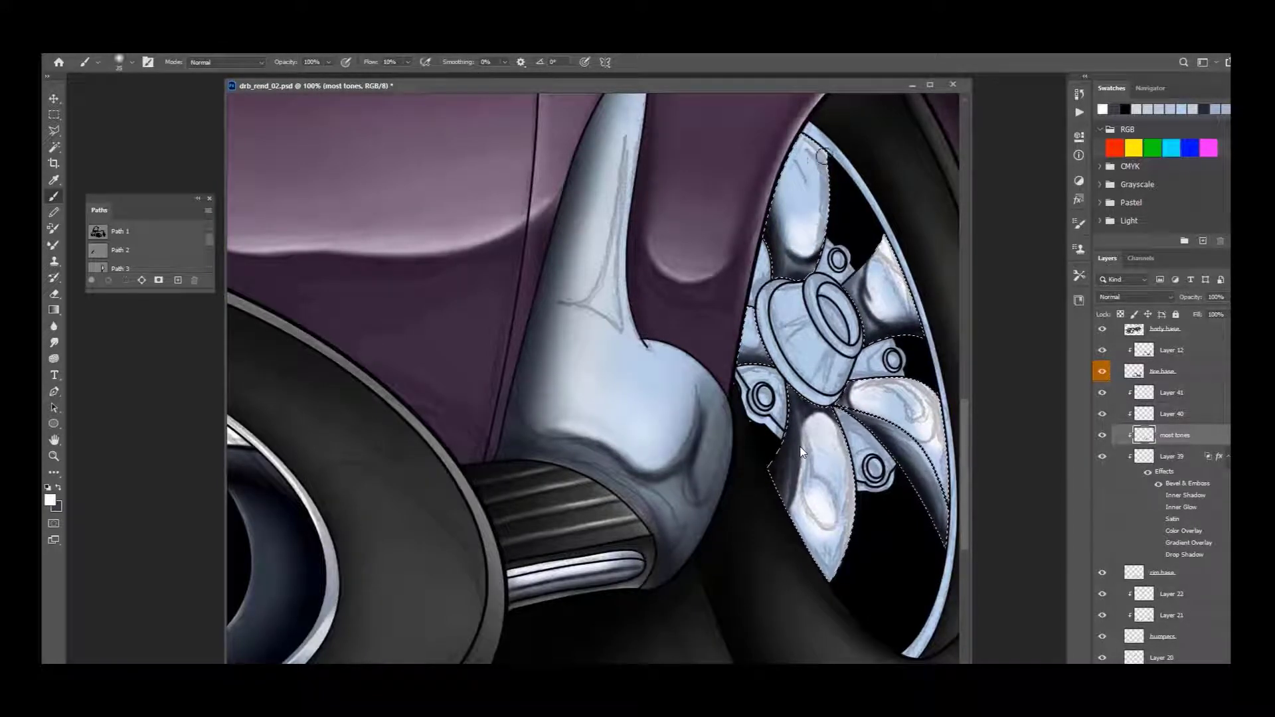
Step: Refine the rear wheel spokes' dark shadows and white reflections with a small brush on the "most tones" layer
key("x")
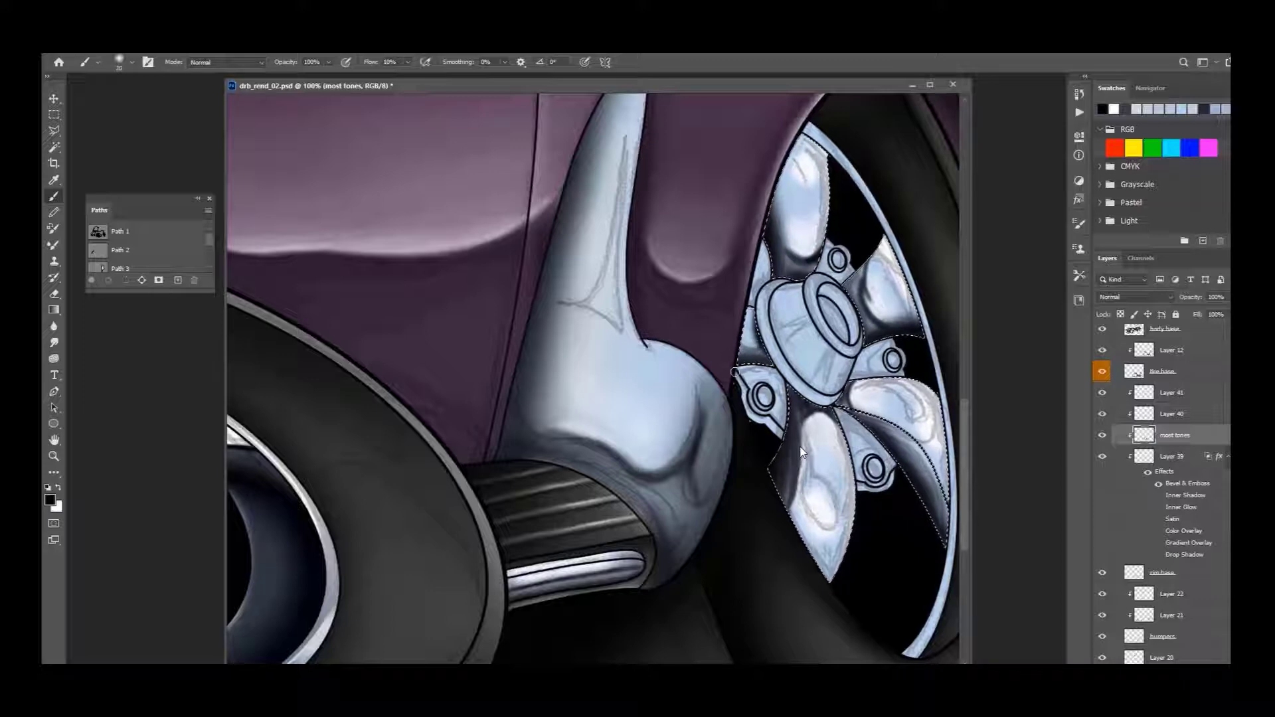
key("x")
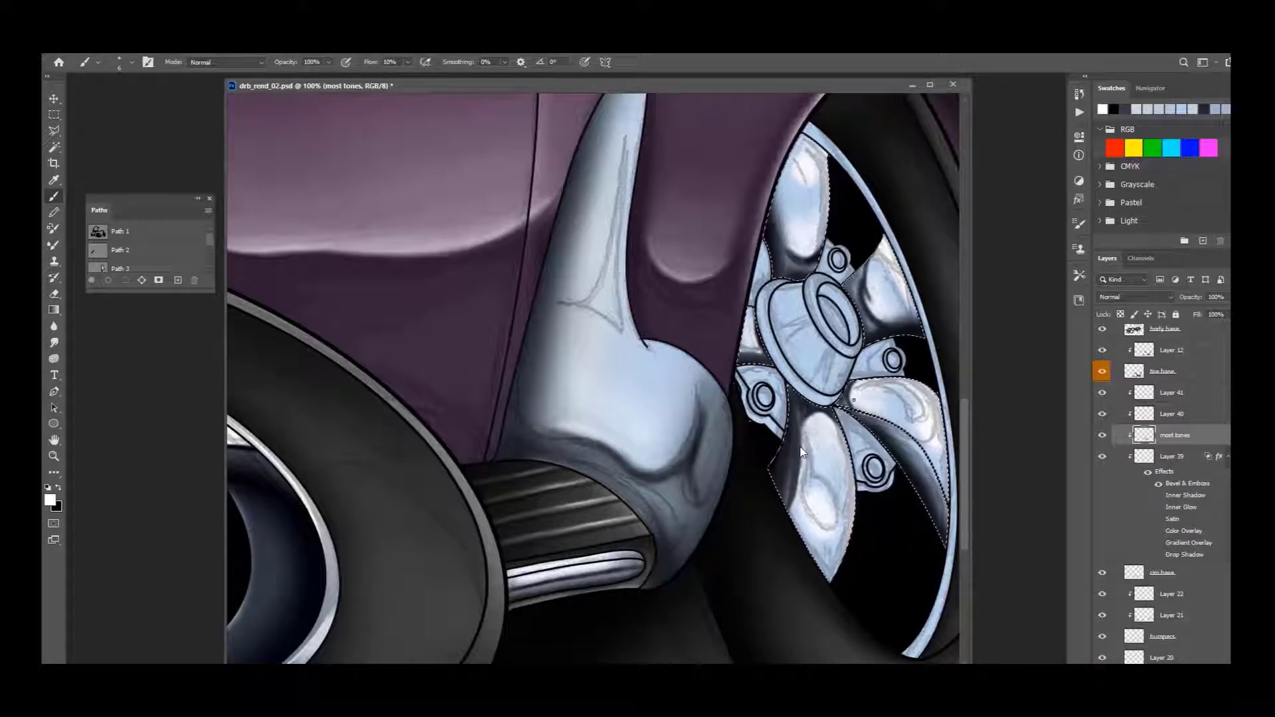
key("x")
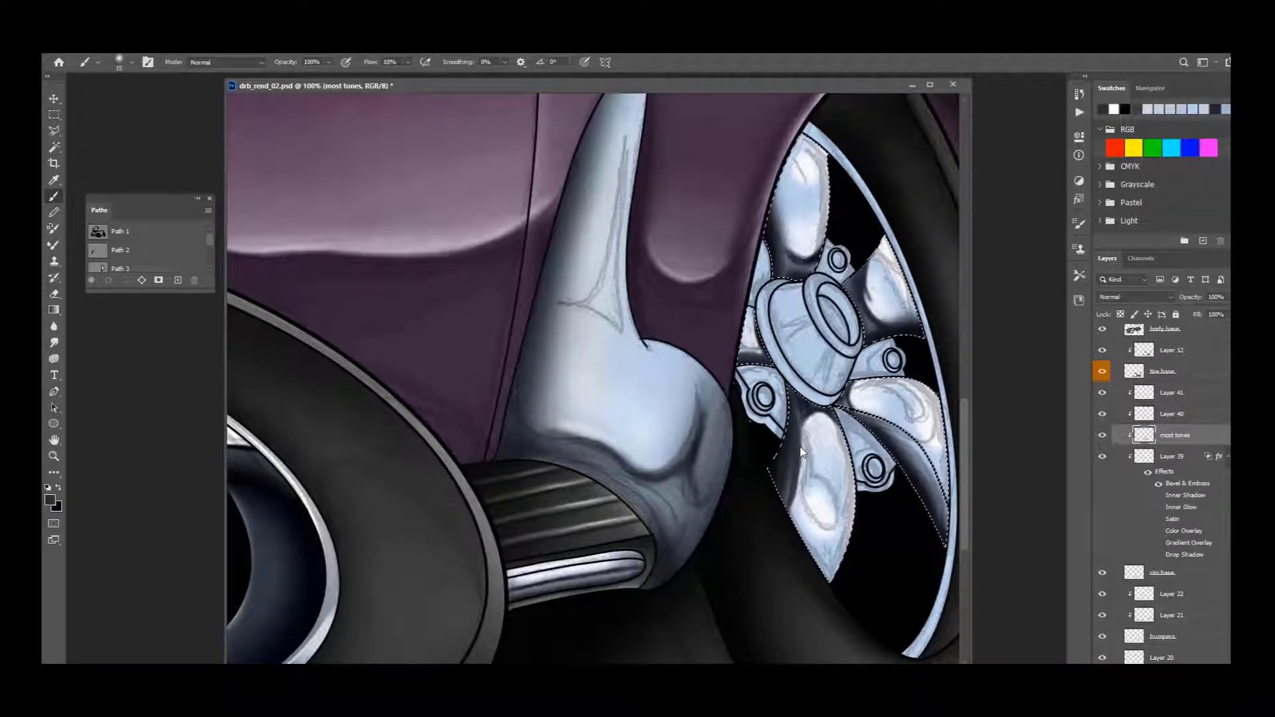
key("x")
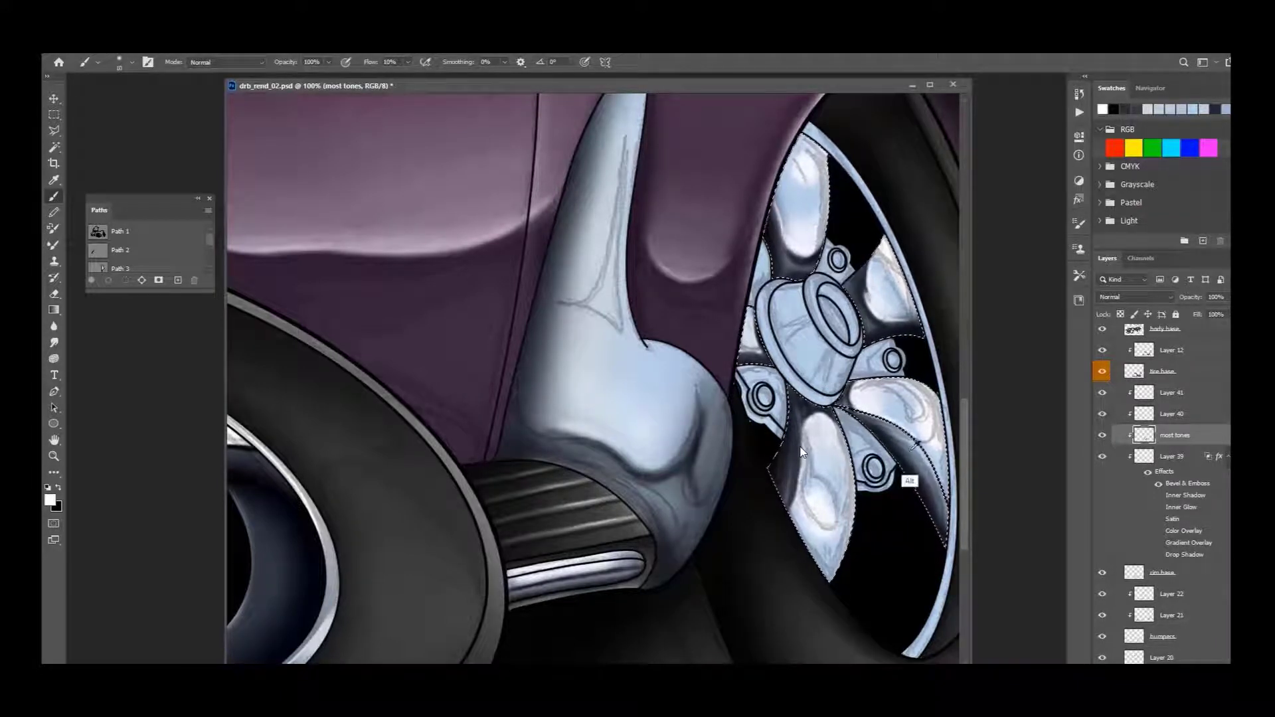
key("x")
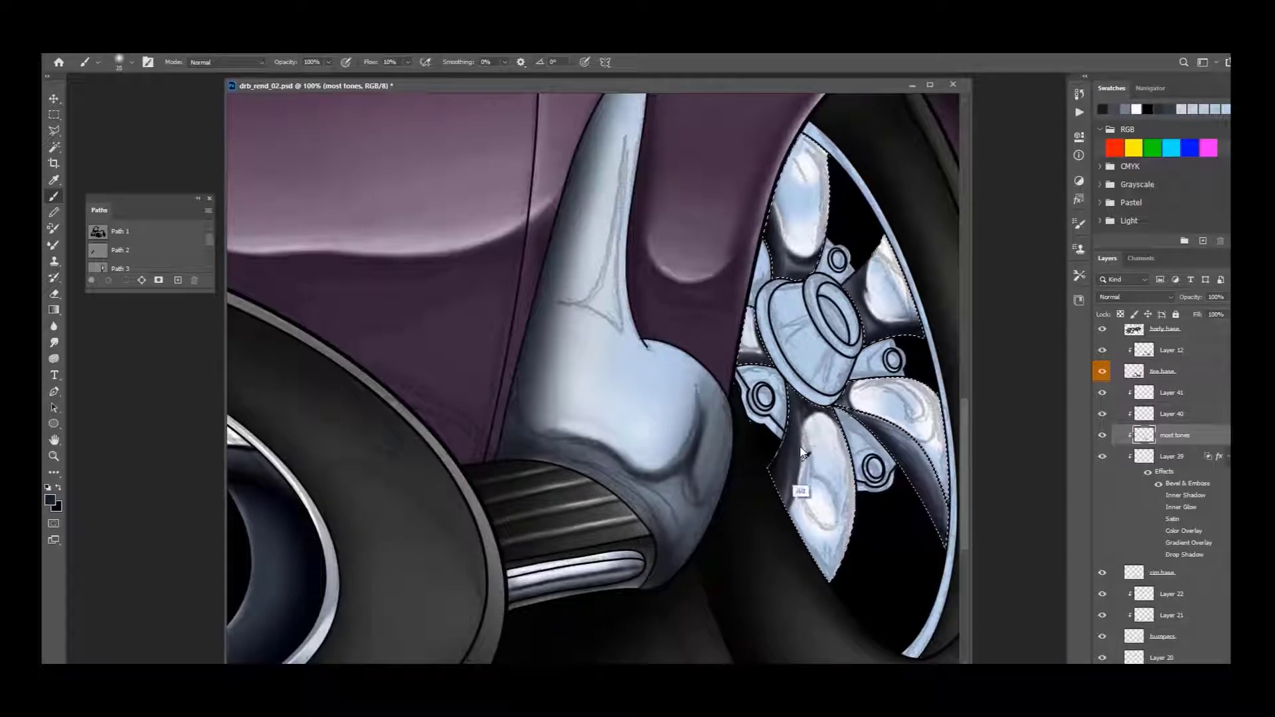
left_click(802, 453, "alt")
key("bracketleft")
left_click(802, 453, "alt")
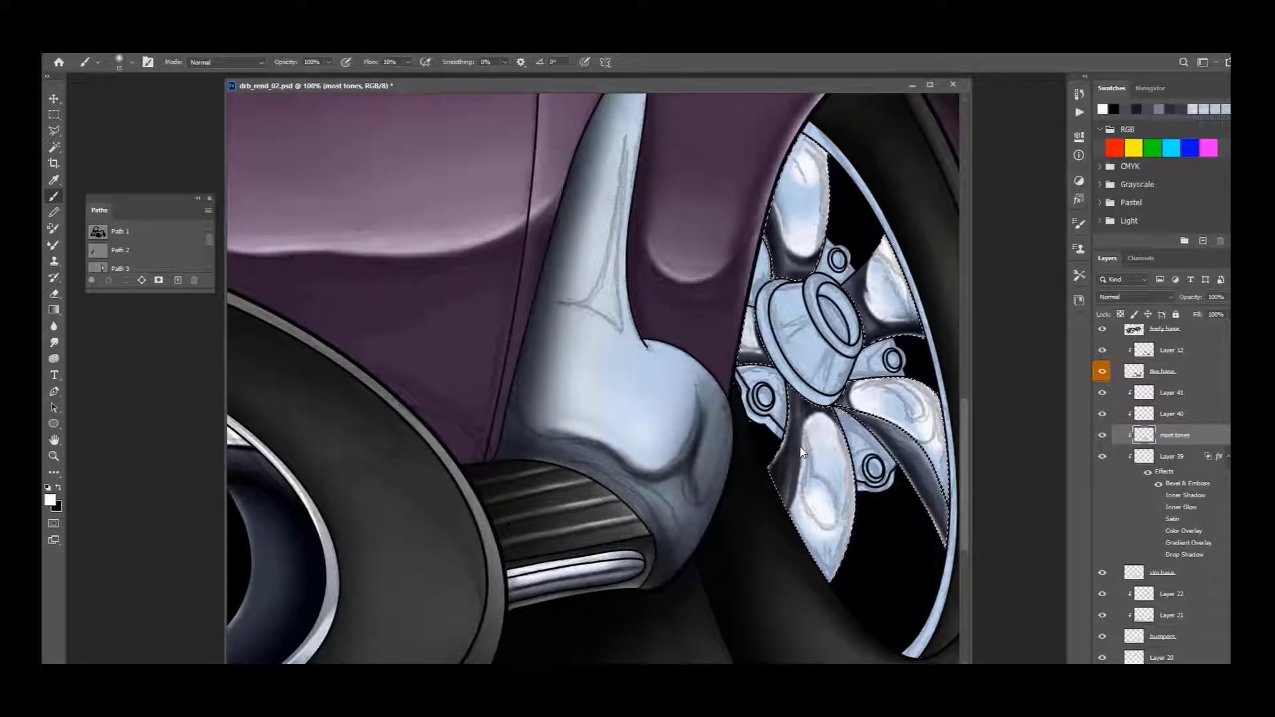
left_click(801, 453, "alt")
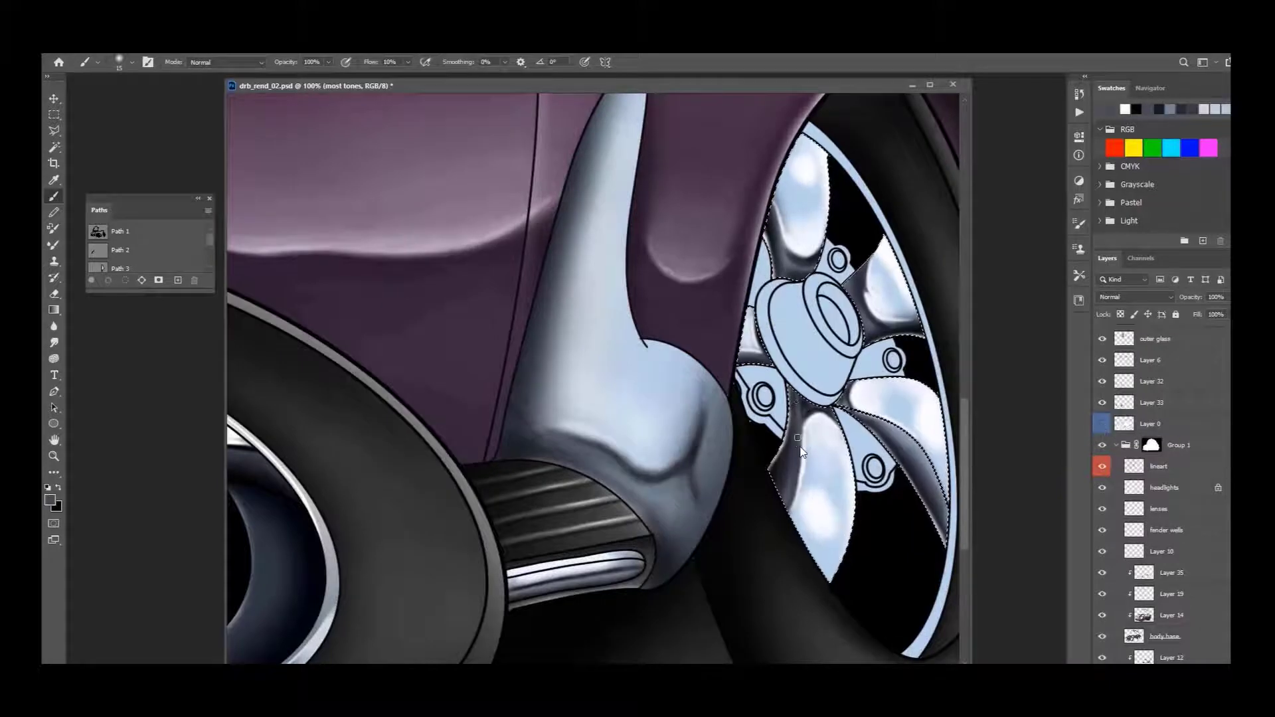
left_click(802, 453, "alt")
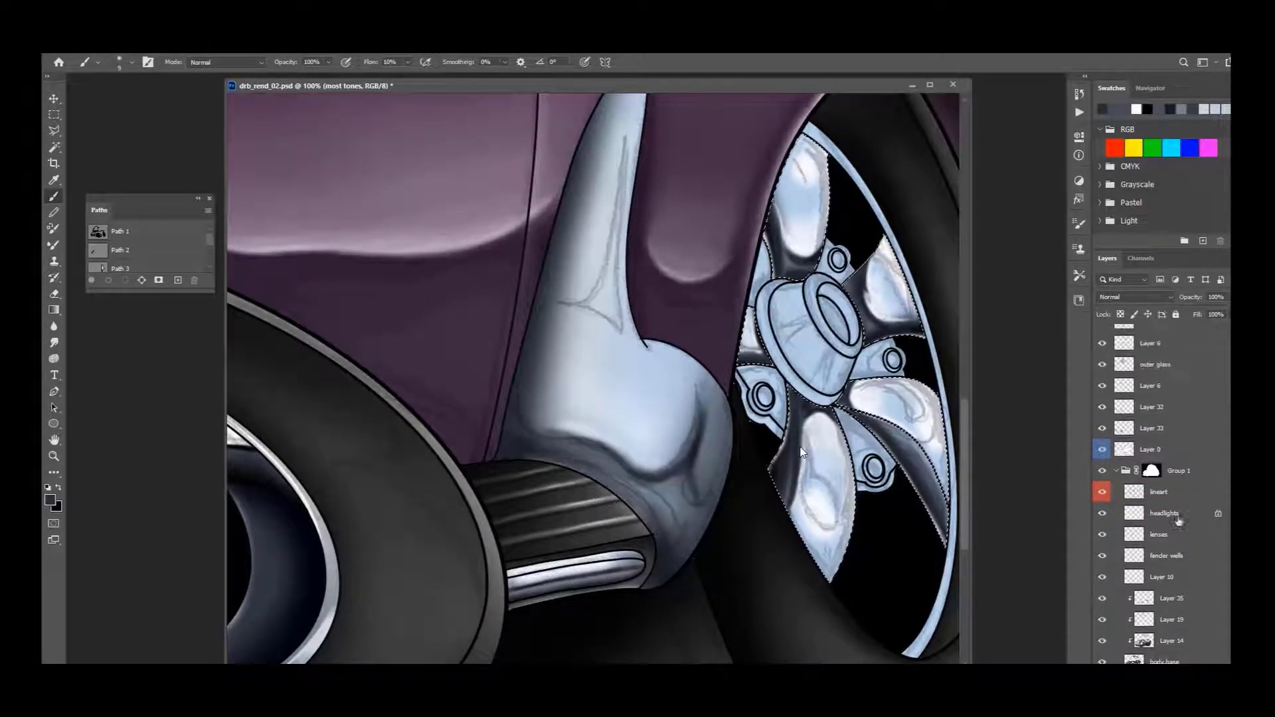
Step: Select the bolt tabs between the rear spokes and shade them with dark tones and white highlights on "most tones"
key("w")
left_click(801, 454, "ctrl")
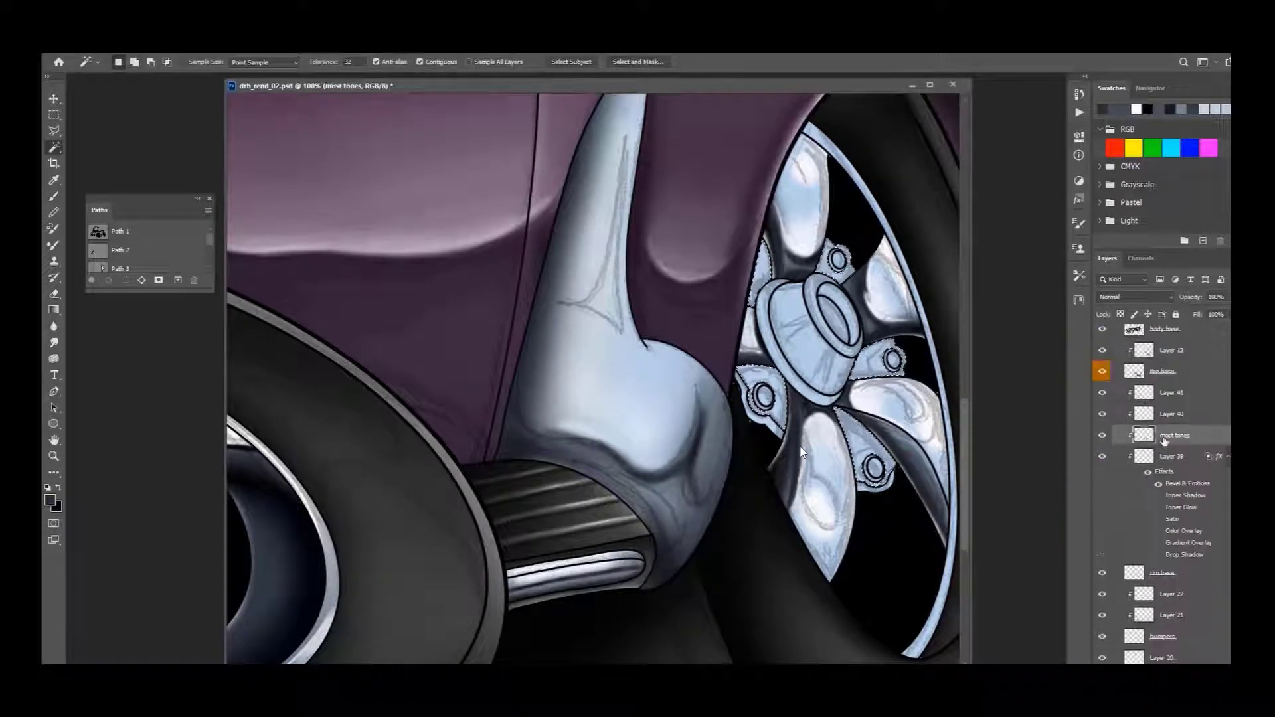
key("g")
key("d")
key("b")
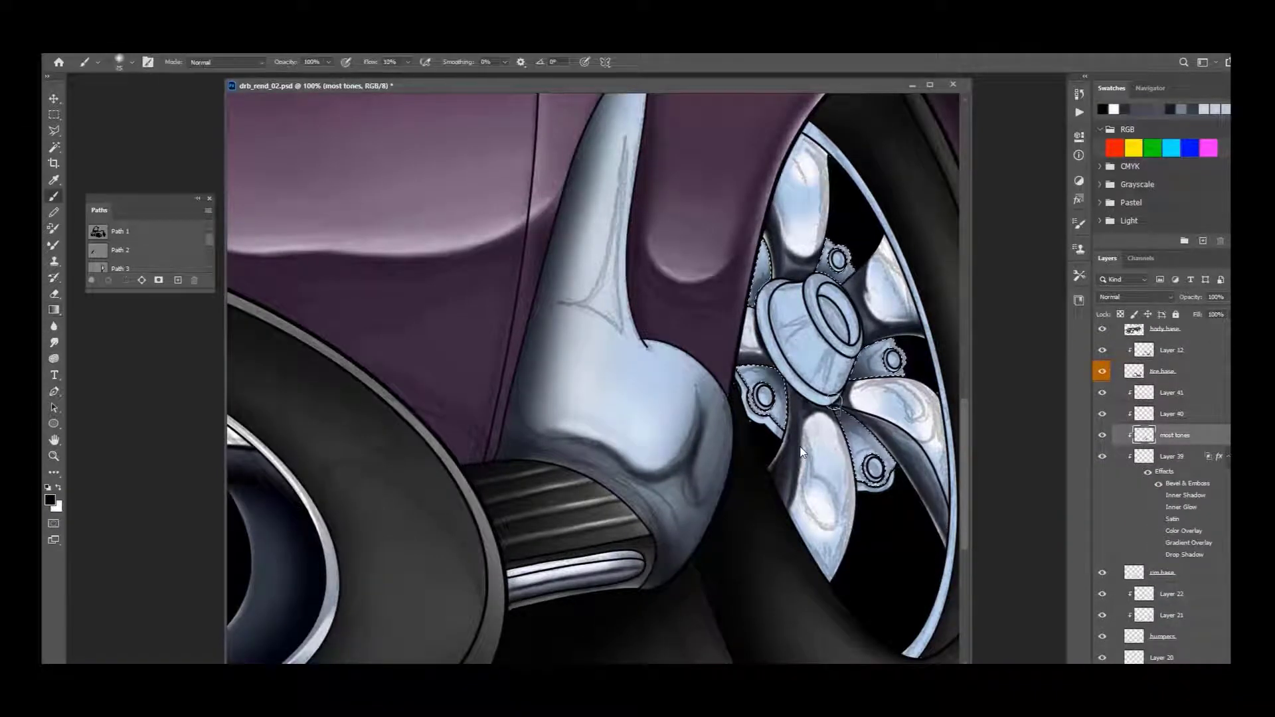
key("x")
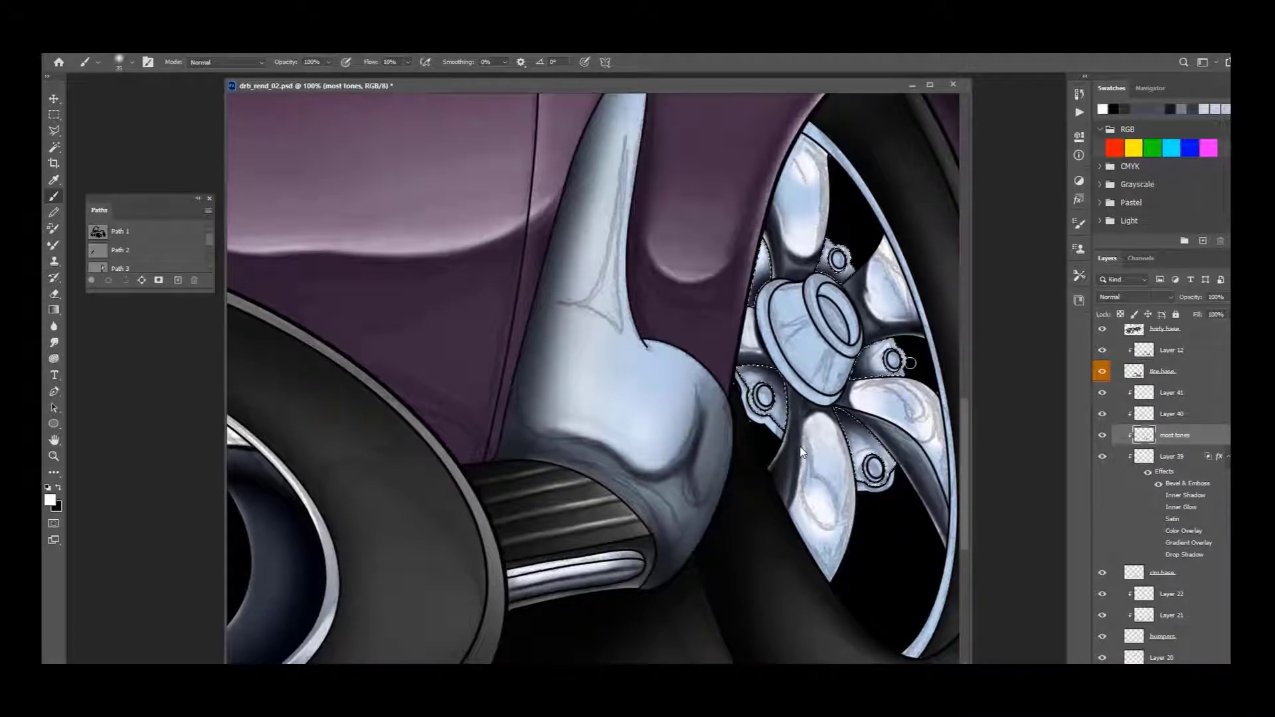
Step: Select the thin side edges of the bolt tabs, darken them with a gradient on "most tones" and brush a white edge highlight, then deselect
key("ctrl+plus")
left_click(801, 453, "ctrl")
key("l")
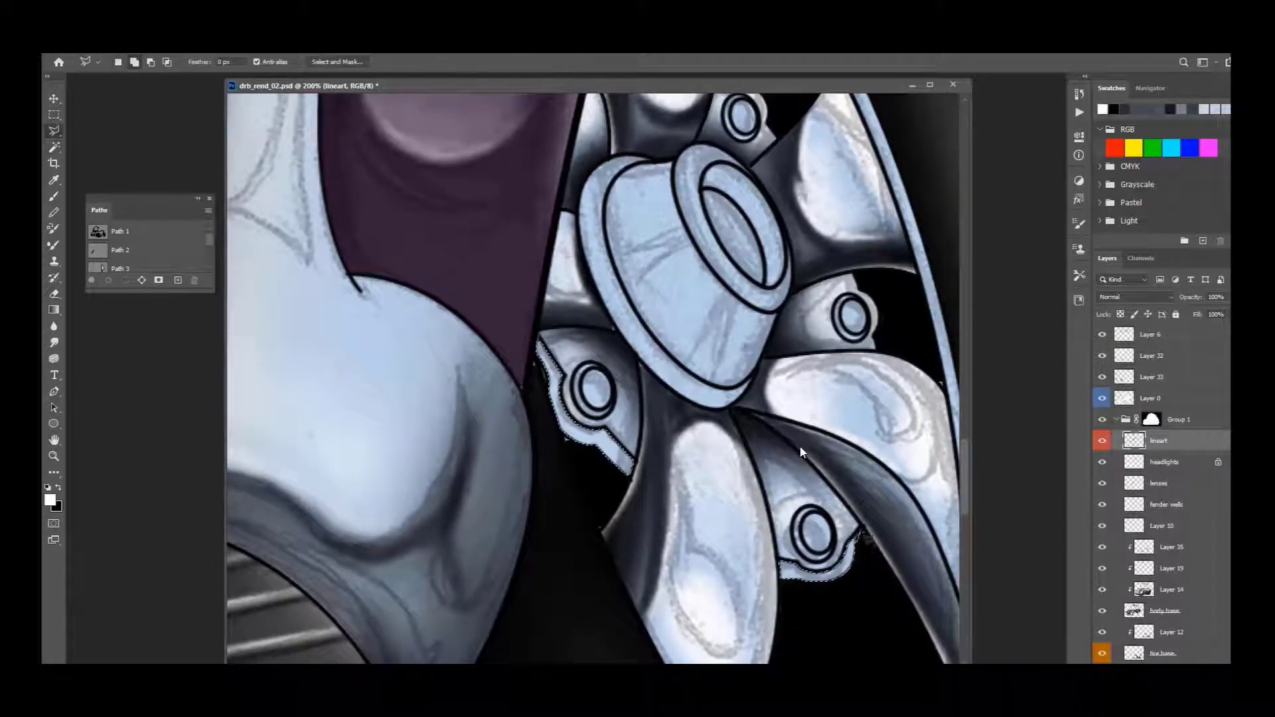
left_click(802, 453, "ctrl")
key("g")
key("x")
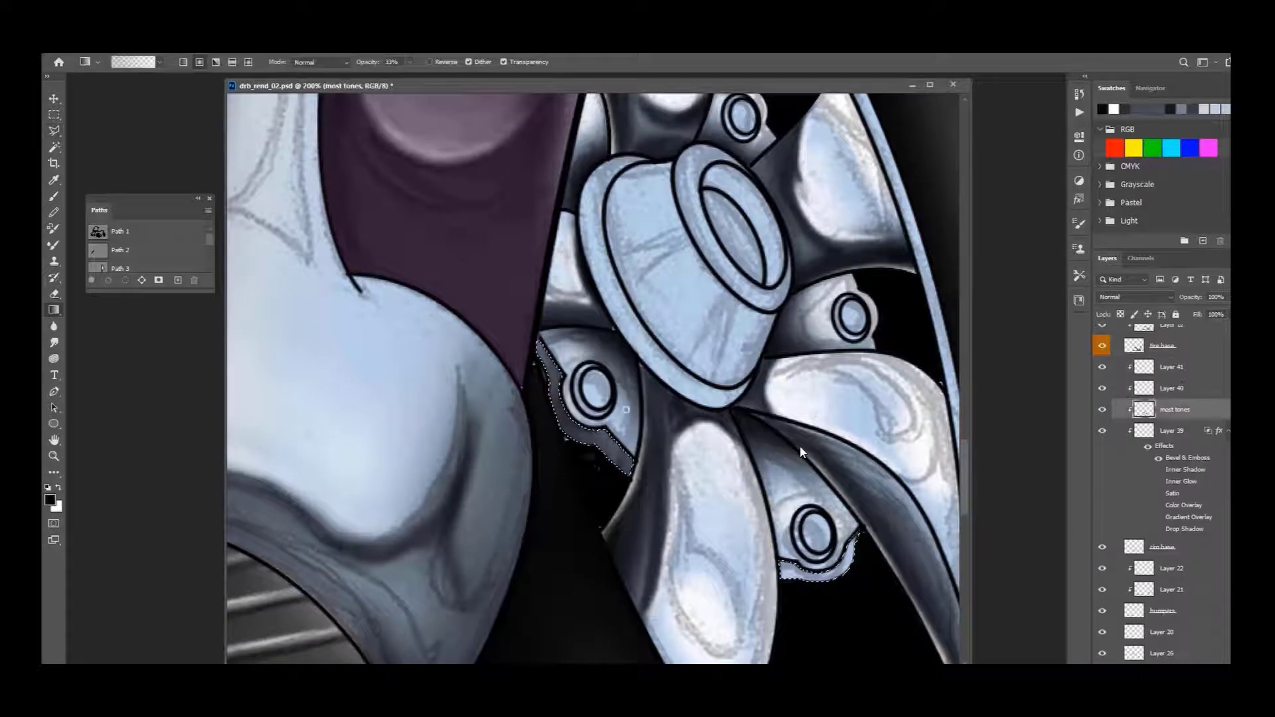
key("b")
key("x")
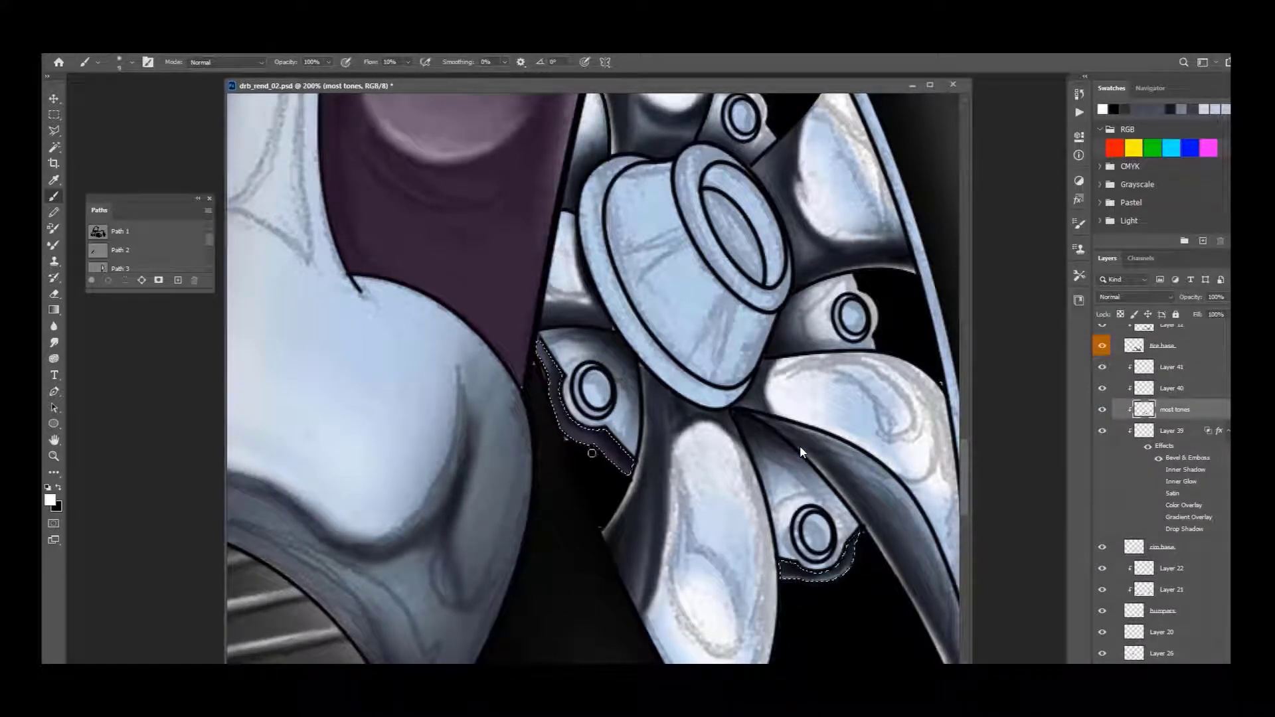
mouse_move(591, 453)
left_mouse_down()
mouse_move(564, 399)
mouse_move(816, 558)
mouse_move(584, 432)
left_mouse_up()
key("ctrl+d")
Step: Touch up the dark edges beside the bolt tab and lower spoke in black on the "rim base" layer
key("x")
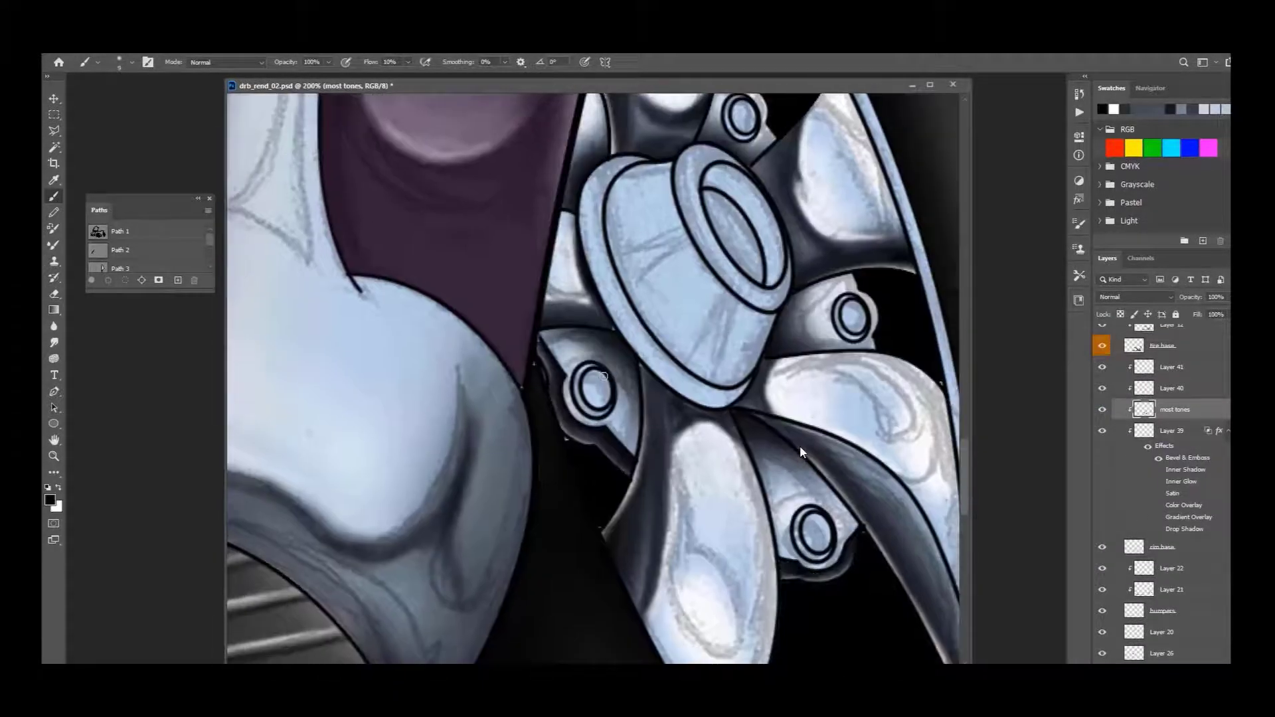
left_click(535, 373, "ctrl")
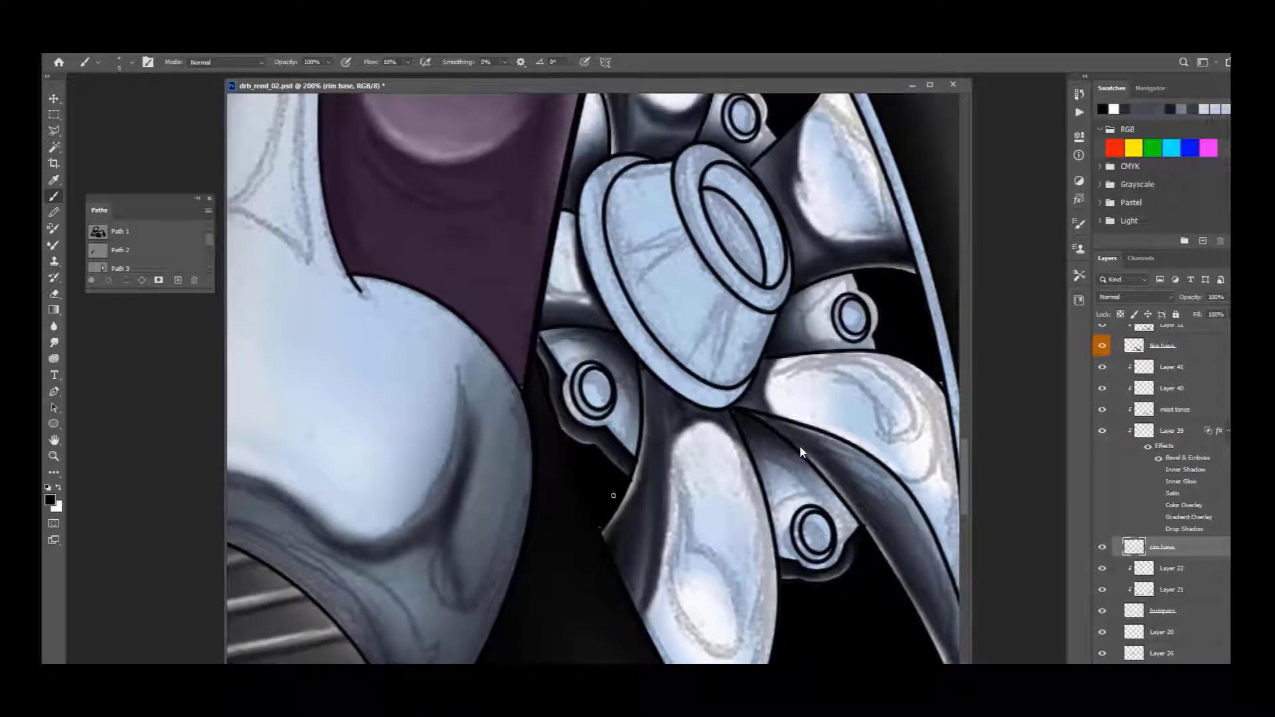
scroll(613, 495, "up", 3)
scroll(801, 451, "down", 2)
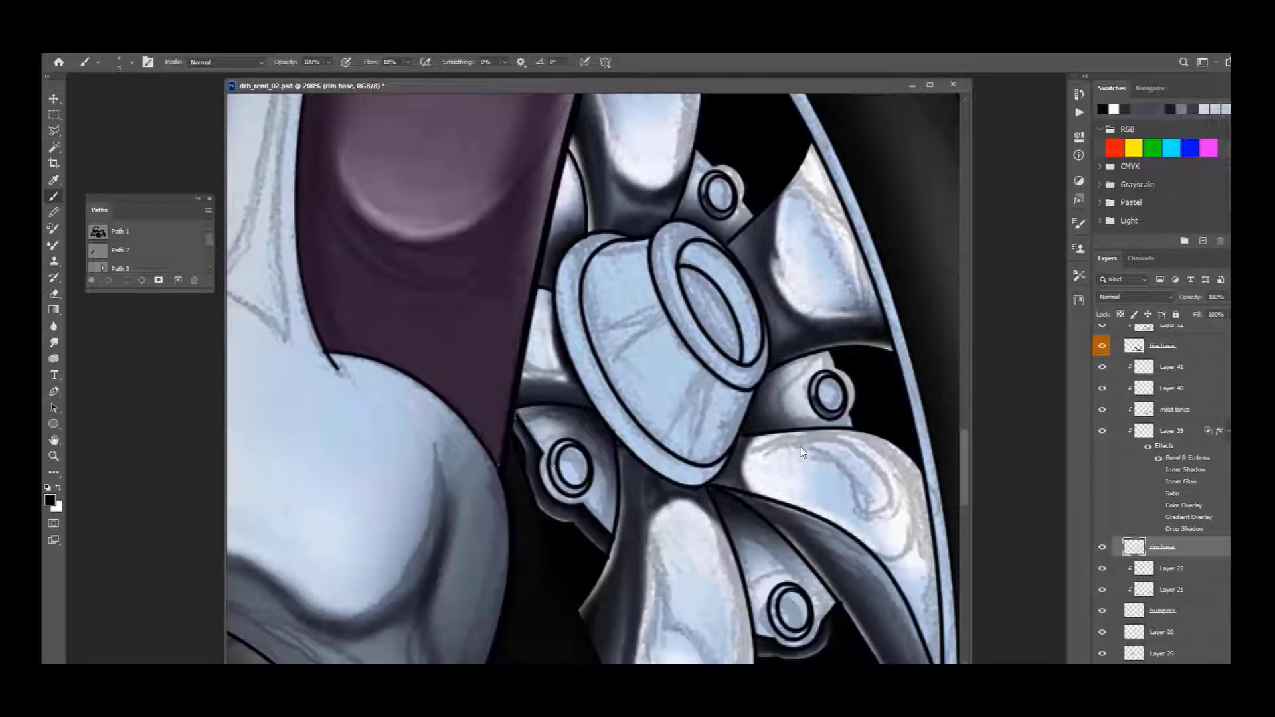
Step: Paint dark horizon reflections and small white highlights on the rear wheel's round bolts on the "most tones" layer
left_click(1189, 407)
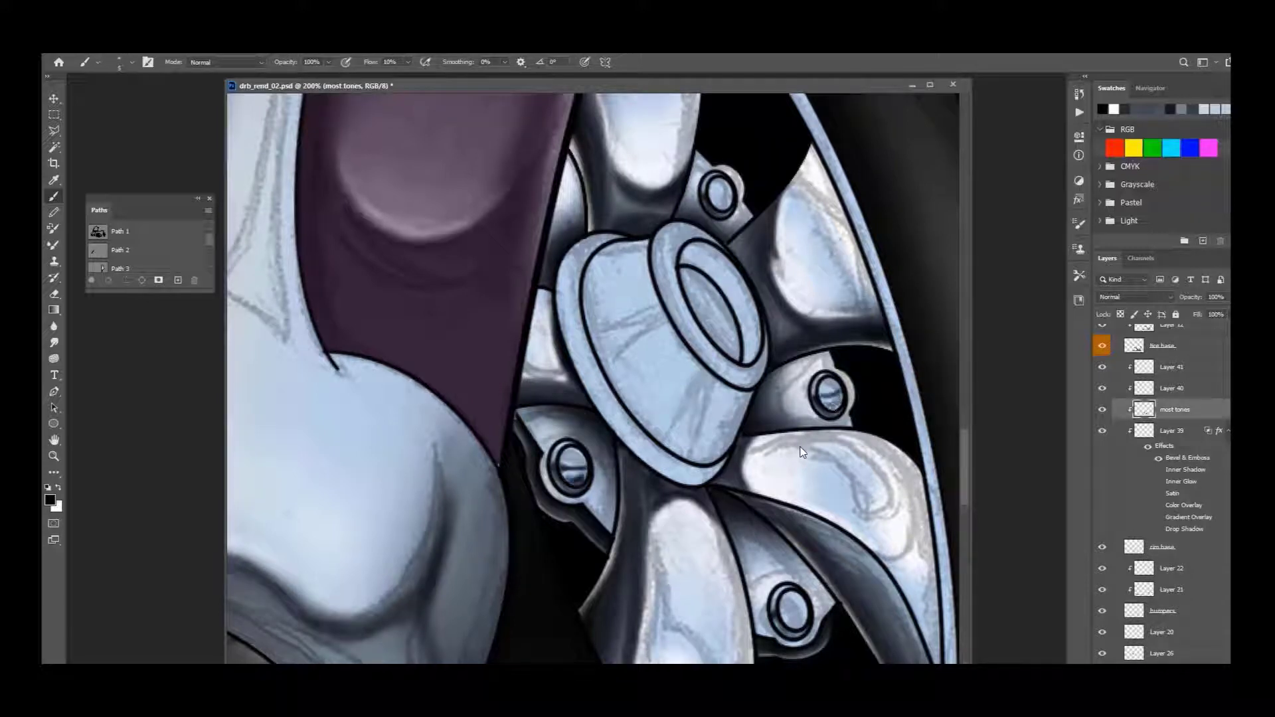
scroll(802, 452, "down", 1)
scroll(801, 451, "up", 2)
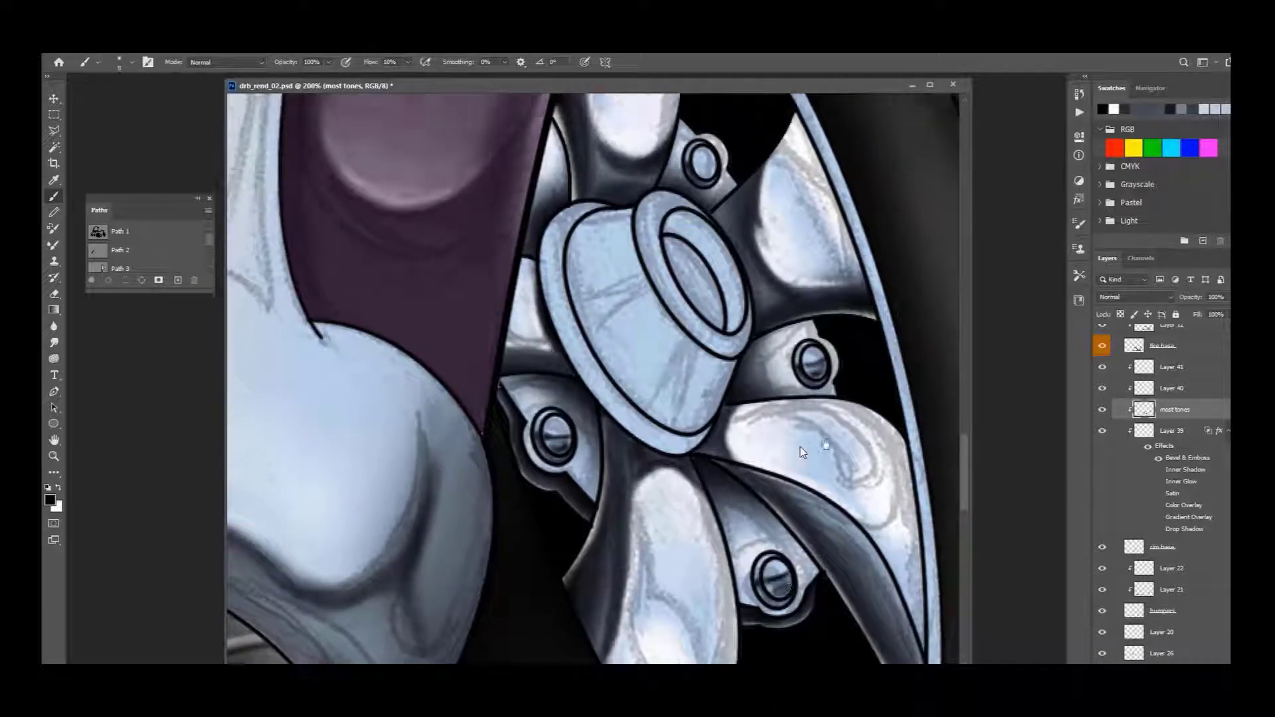
key("x")
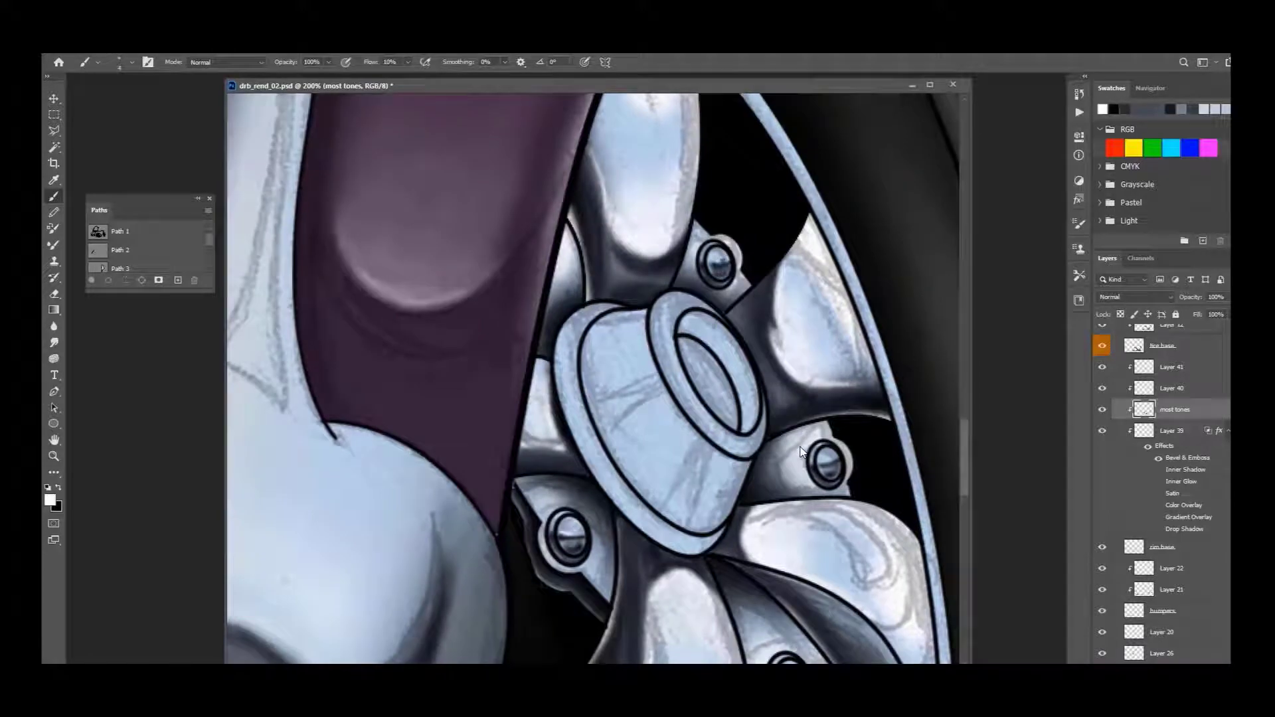
scroll(801, 452, "down", 3)
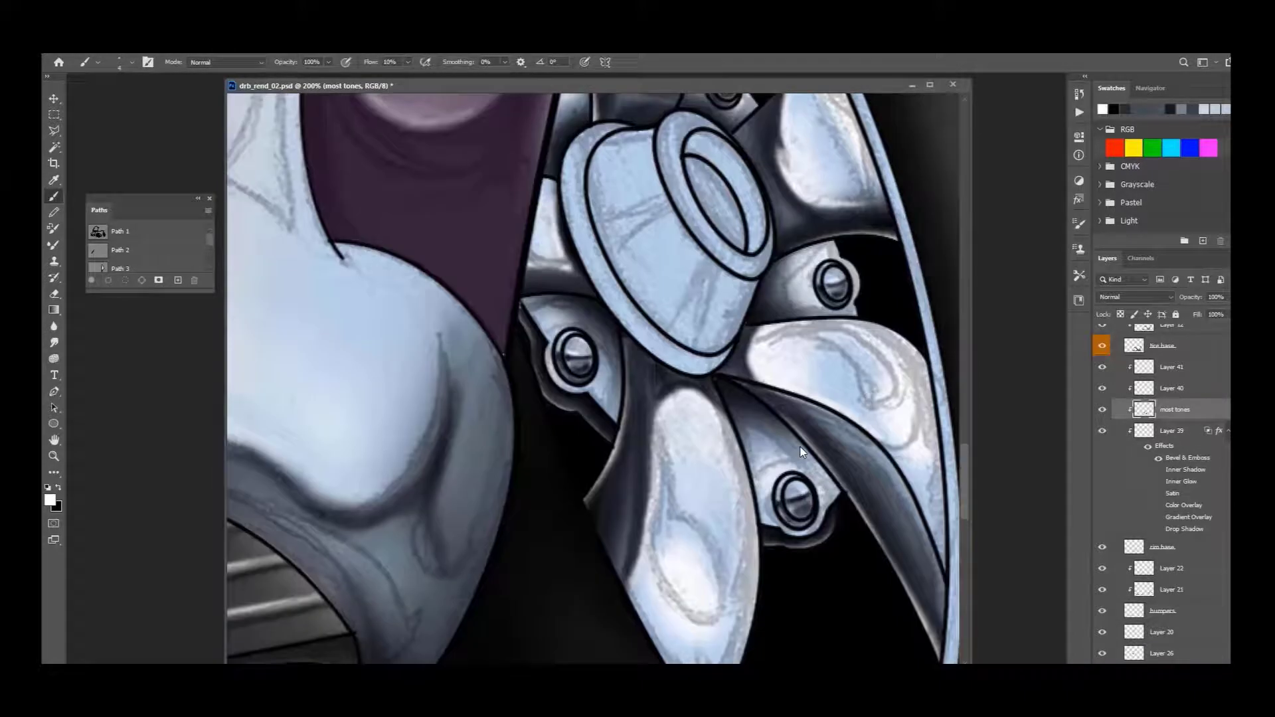
Step: Select the rear hub's base ring from the lineart layer and darken its lower part with gradient and brush on "most tones"
scroll(801, 451, "down", 5)
scroll(802, 452, "up", 2)
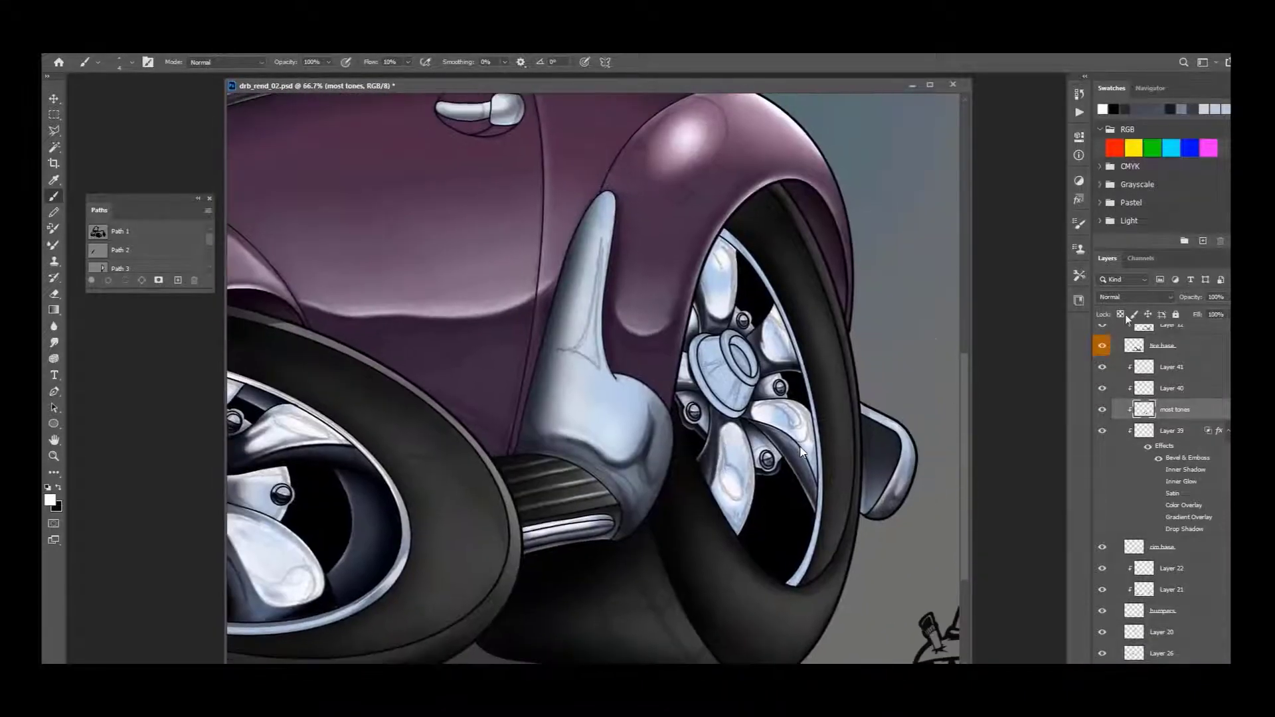
left_click(802, 452, "ctrl")
key("w")
scroll(737, 380, "up", 3)
left_click(678, 386)
left_click(678, 386, "ctrl")
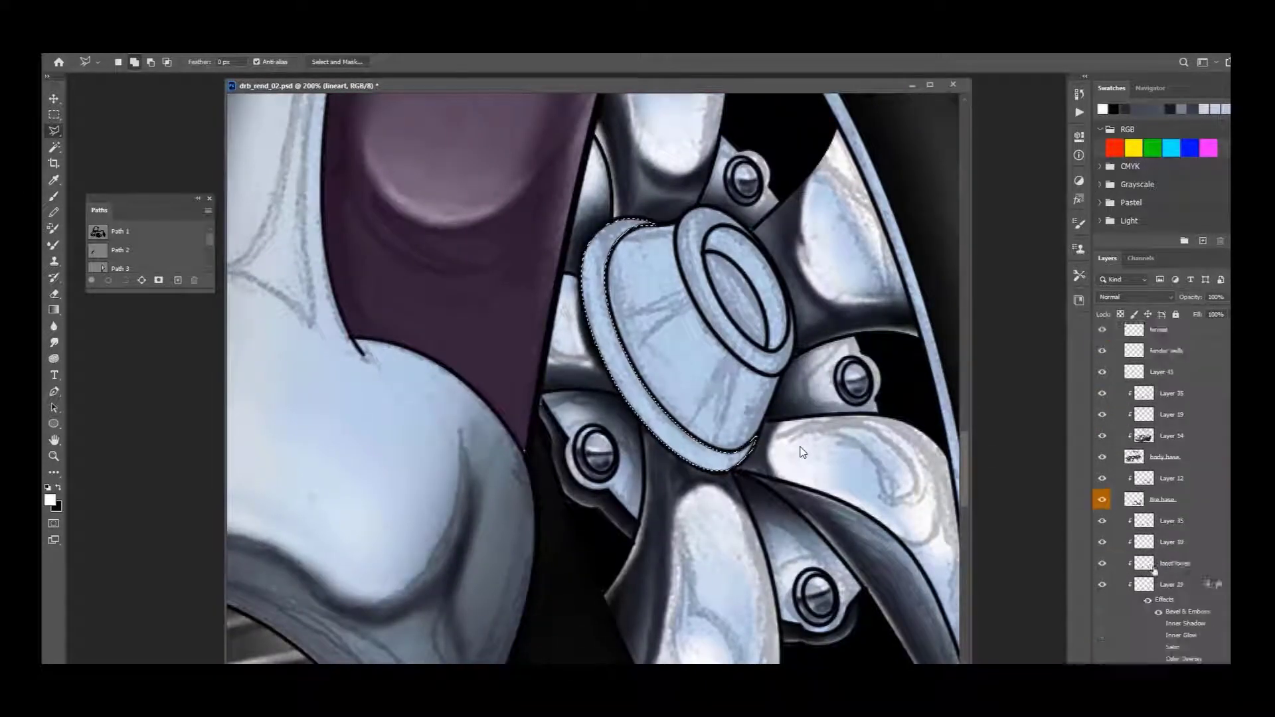
key("g")
key("x")
key("b")
mouse_move(747, 458)
left_mouse_down()
mouse_move(608, 319)
mouse_move(750, 465)
left_mouse_up()
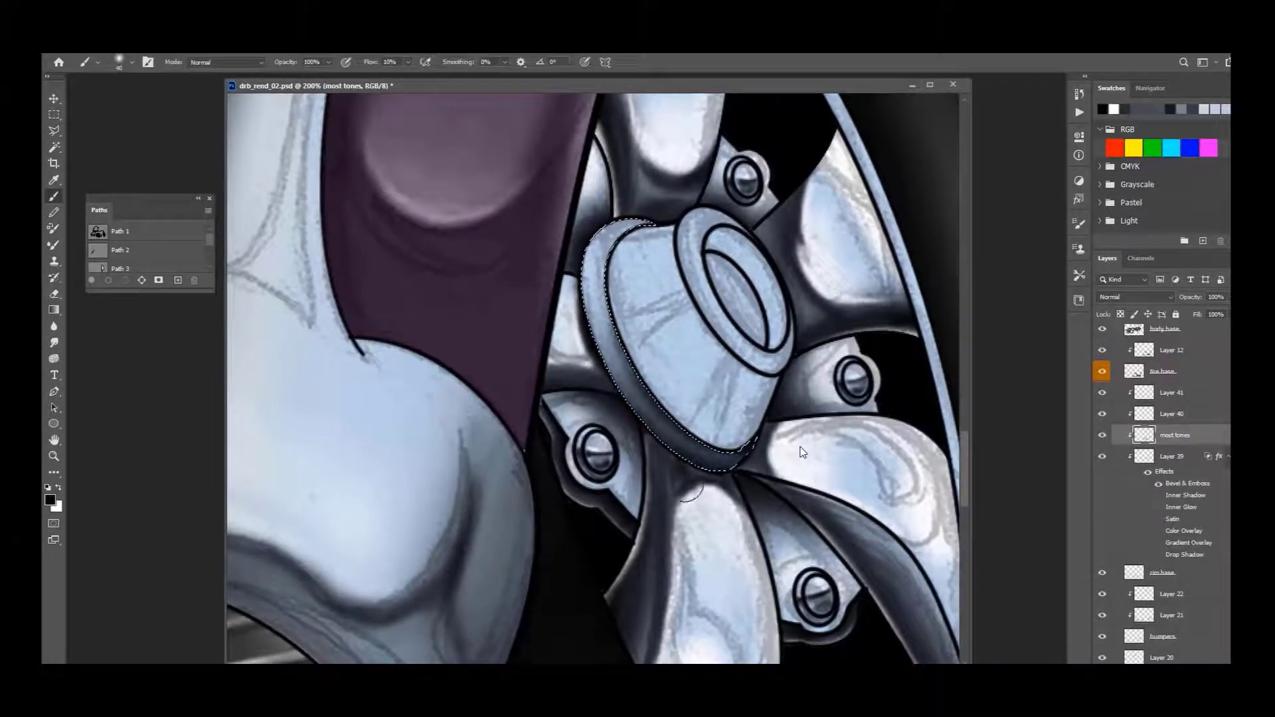
Step: Brush a deep shadow along the hub base ring's lower edge and a white highlight along its upper edge
left_click_drag(585, 298, 631, 374)
left_click_drag(614, 355, 743, 458)
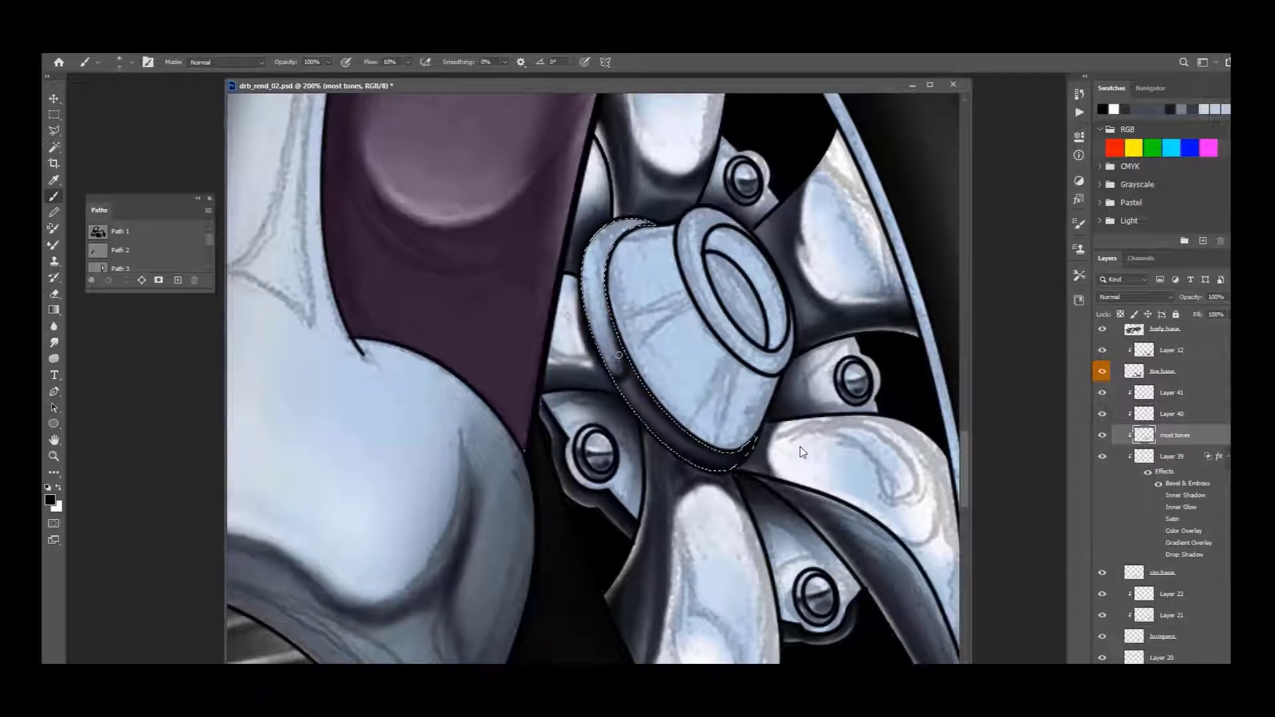
key("x")
mouse_move(594, 312)
left_mouse_down()
mouse_move(627, 223)
mouse_move(616, 262)
left_mouse_up()
Step: Select the hub's conical body and shade its lower half with a dark gradient and a sharp brushed horizon line
scroll(1162, 432, "down", 2)
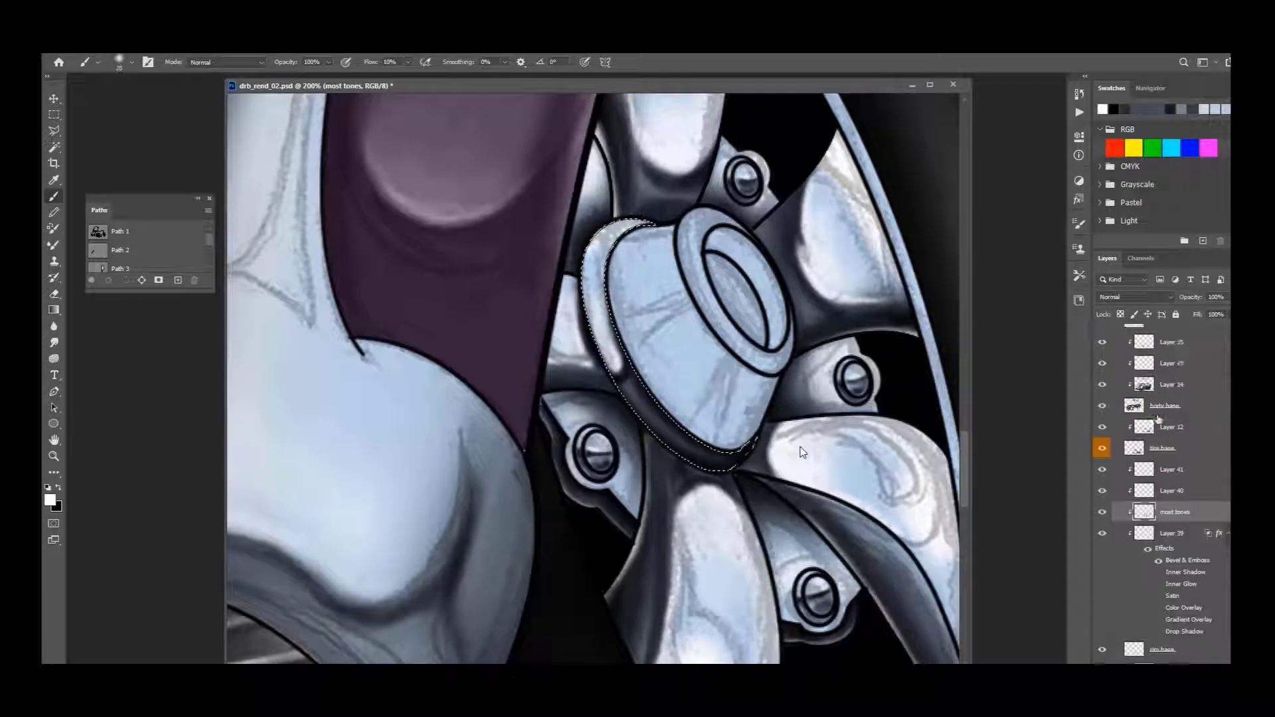
key("g")
key("x")
left_click_drag(553, 503, 489, 368)
key("b")
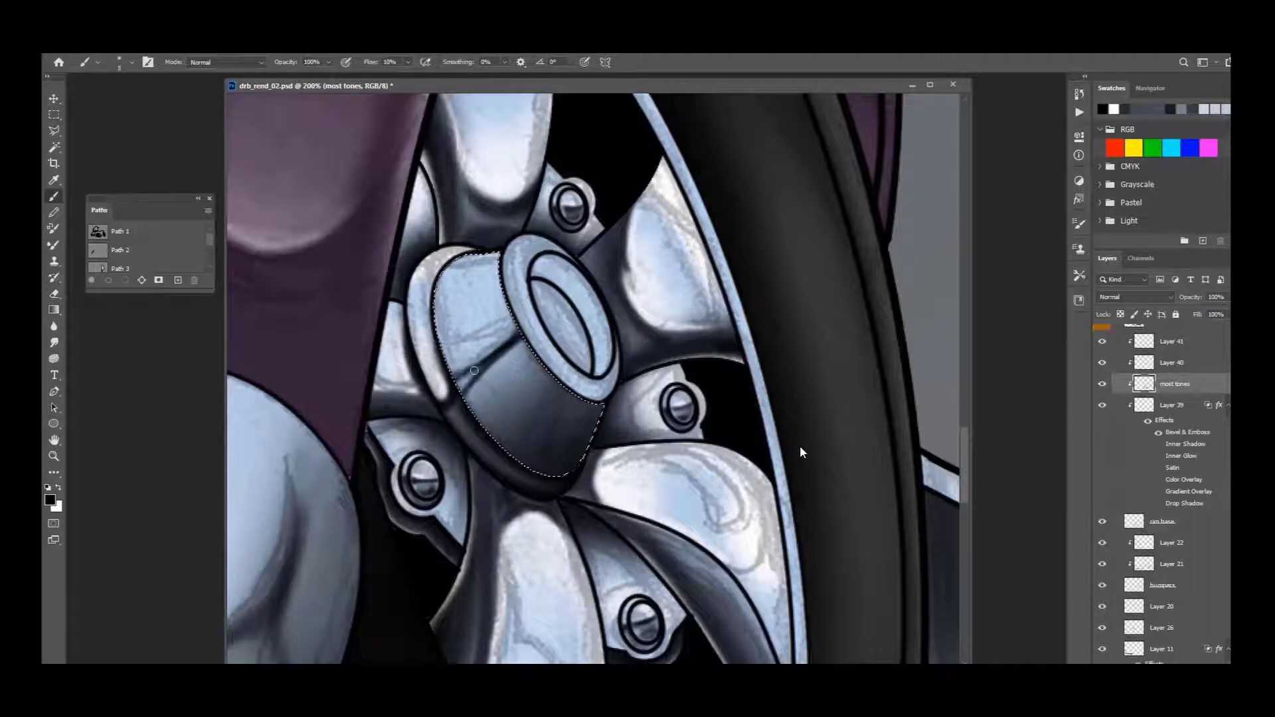
mouse_move(562, 372)
left_mouse_down()
mouse_move(541, 427)
mouse_move(459, 372)
mouse_move(463, 261)
left_mouse_up()
key("bracketright")
Step: Brush soft white highlights onto the hub's conical body with a larger brush
key("x")
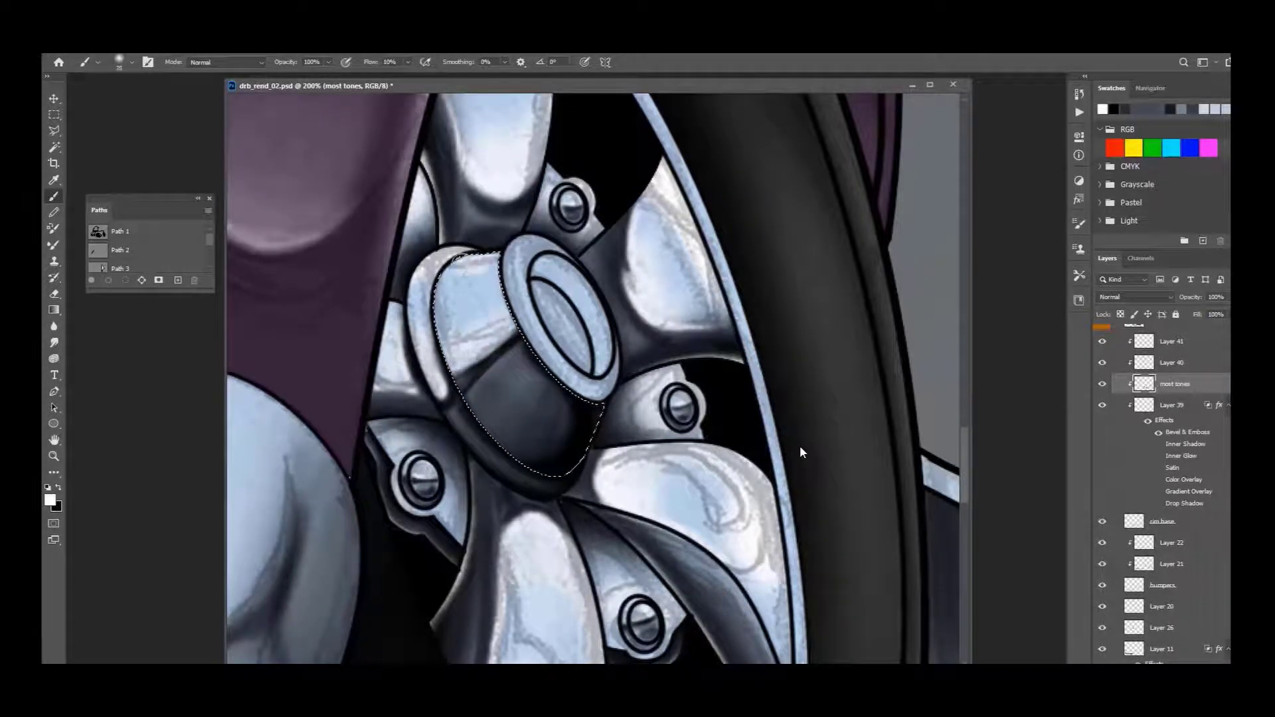
key("bracketright")
key("bracketright")
key("bracketright")
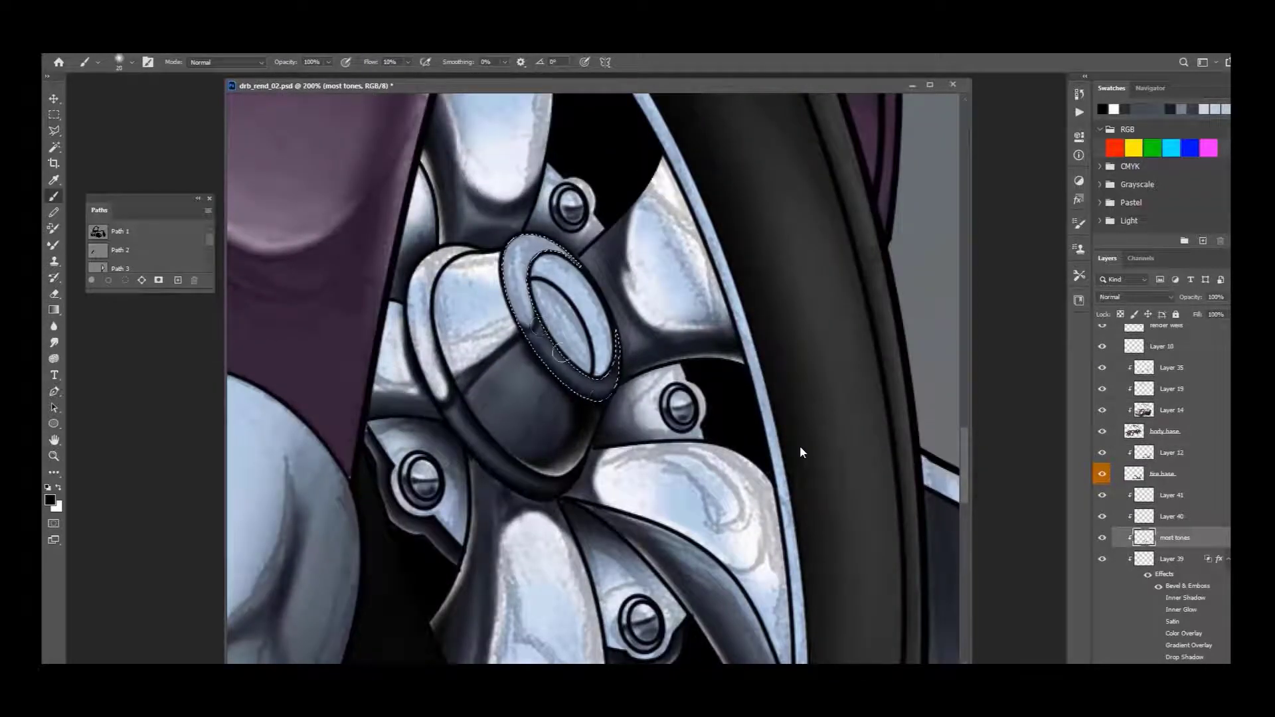
Step: Highlight the hub's front ring in white and shade the selected center cap with a dark lower half and white upper reflection
key("x")
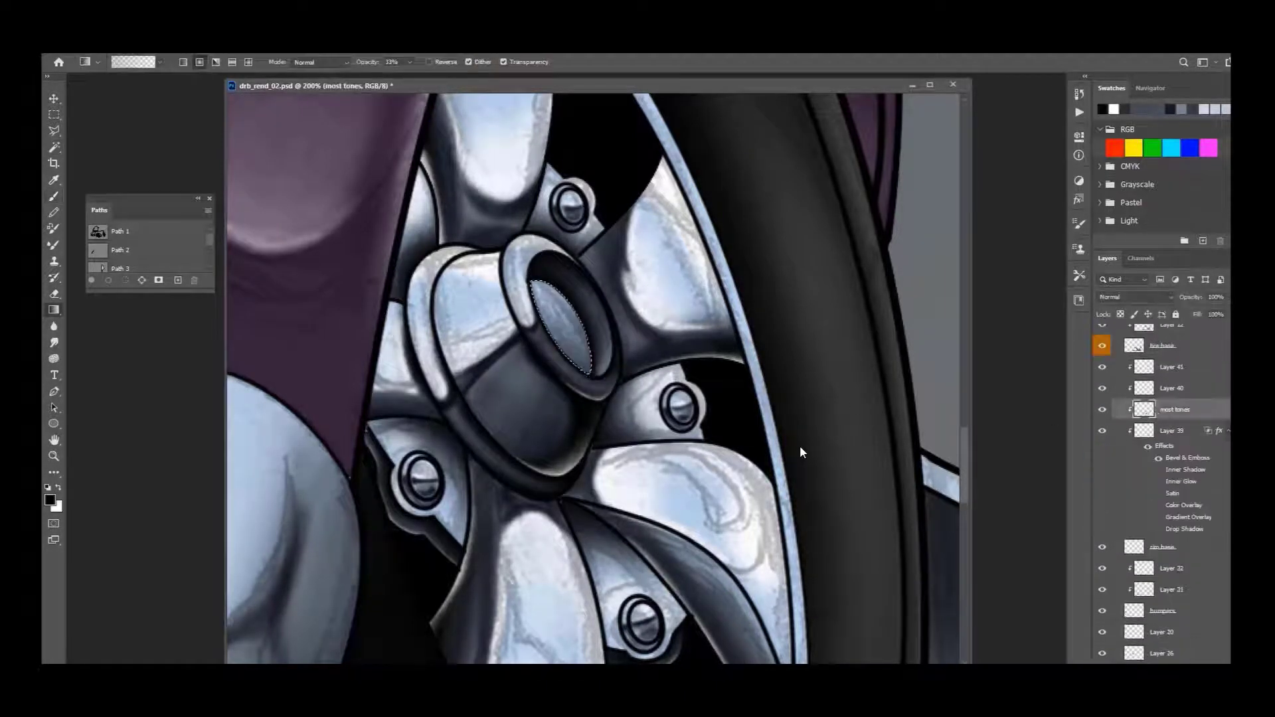
key("x")
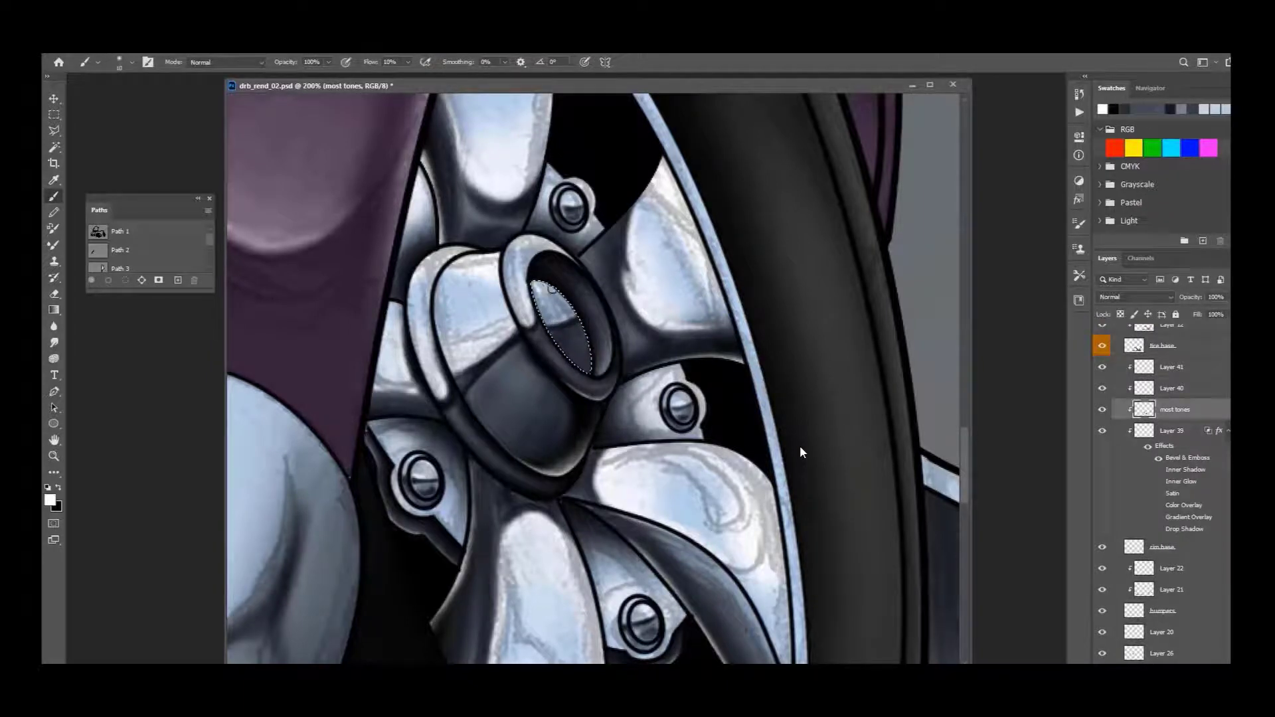
scroll(800, 452, "down", 5)
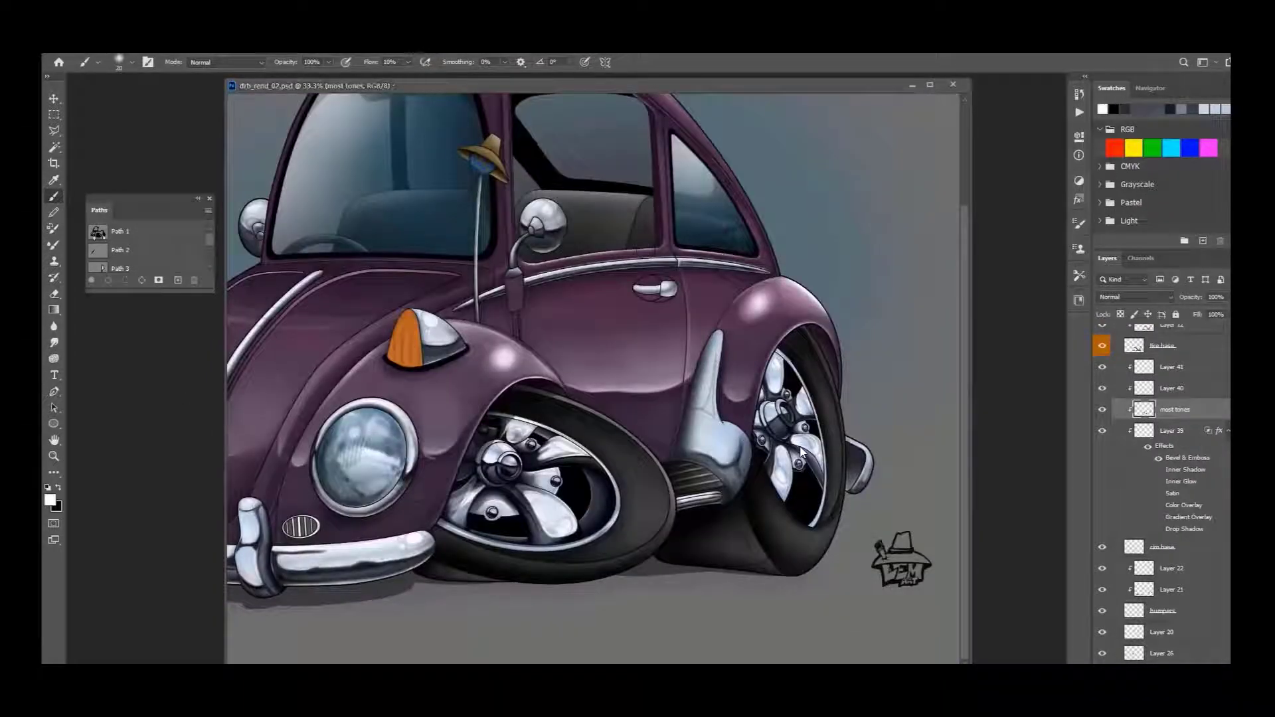
Step: Scale down the wheel ellipse in Path 1 and place it over the rear wheel
scroll(800, 452, "up", 2)
key("ctrl+t")
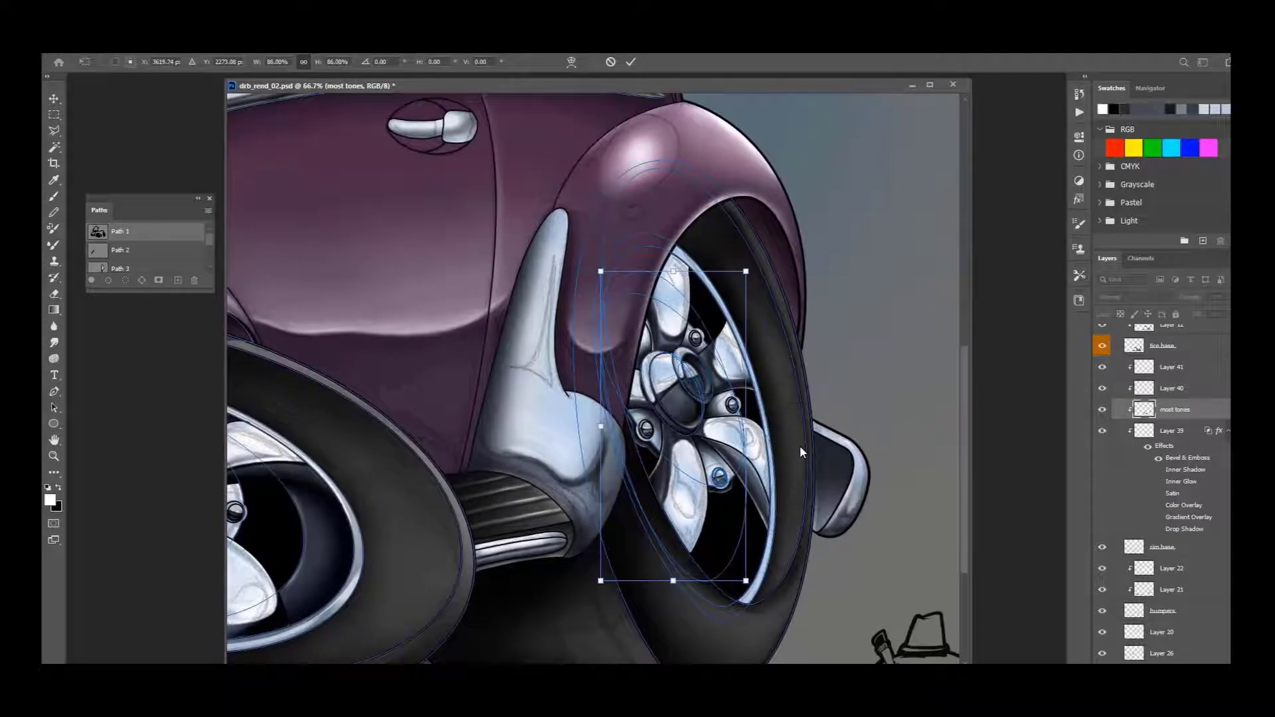
key("Return")
Step: Stroke the resized ellipse path with a black brush on a new layer above the lineart, and hide the "tire base" layer
key("b")
key("ctrl+alt+shift+n")
right_click(801, 452)
double_click(1025, 487)
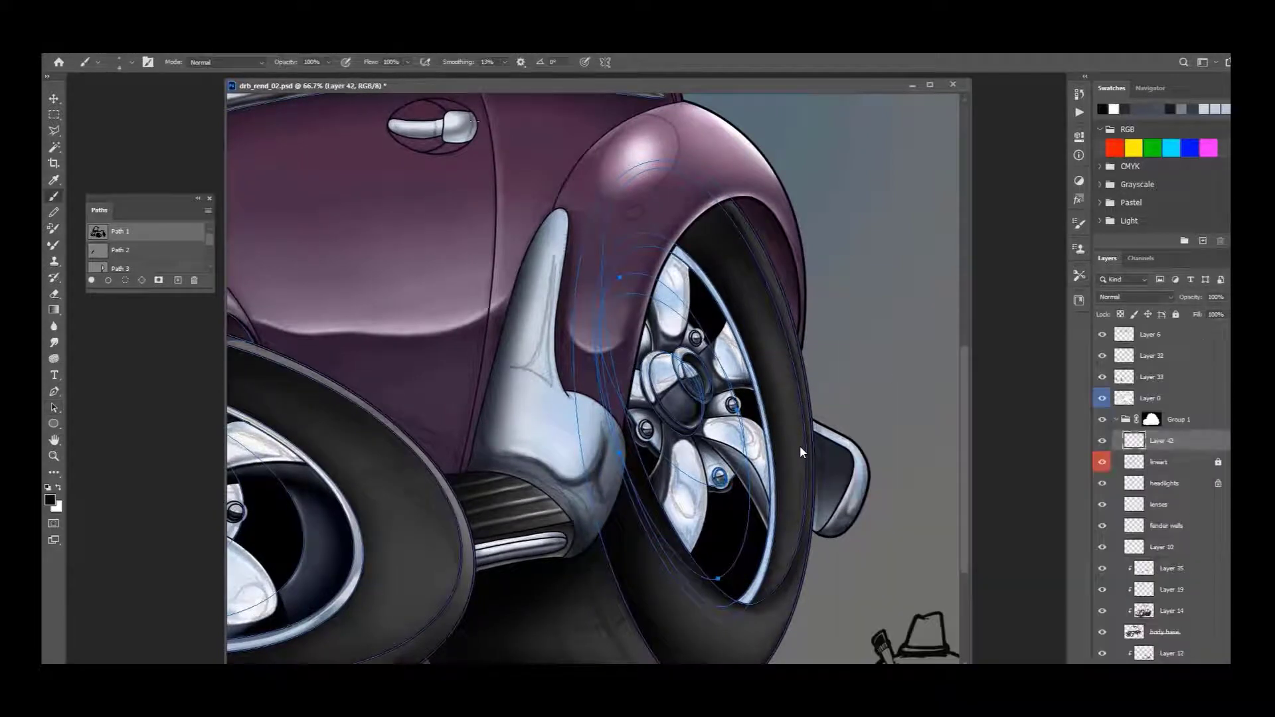
scroll(800, 452, "up", 1)
scroll(1123, 565, "down", 1)
scroll(1122, 565, "up", 3)
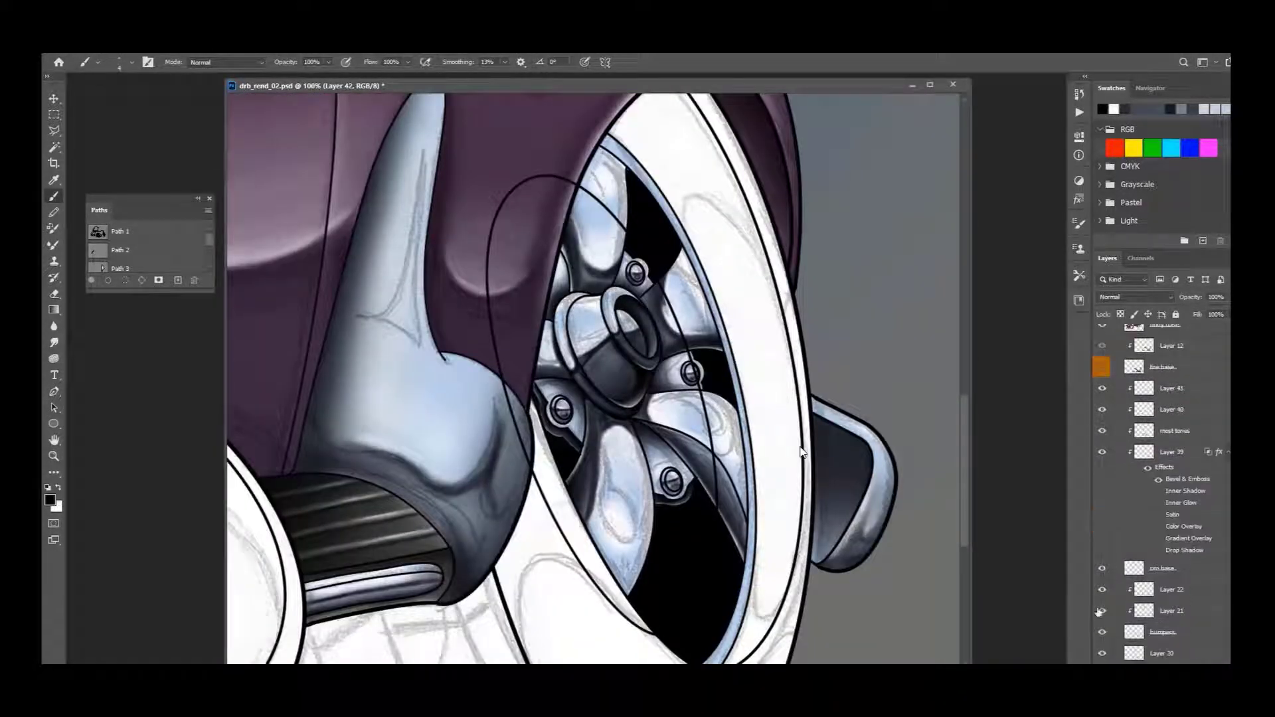
Step: Hide the wheel's shading layers and erase the new ellipse line where it runs over the fender and spokes
left_click(1102, 614)
key("e")
left_click_drag(497, 362, 569, 173)
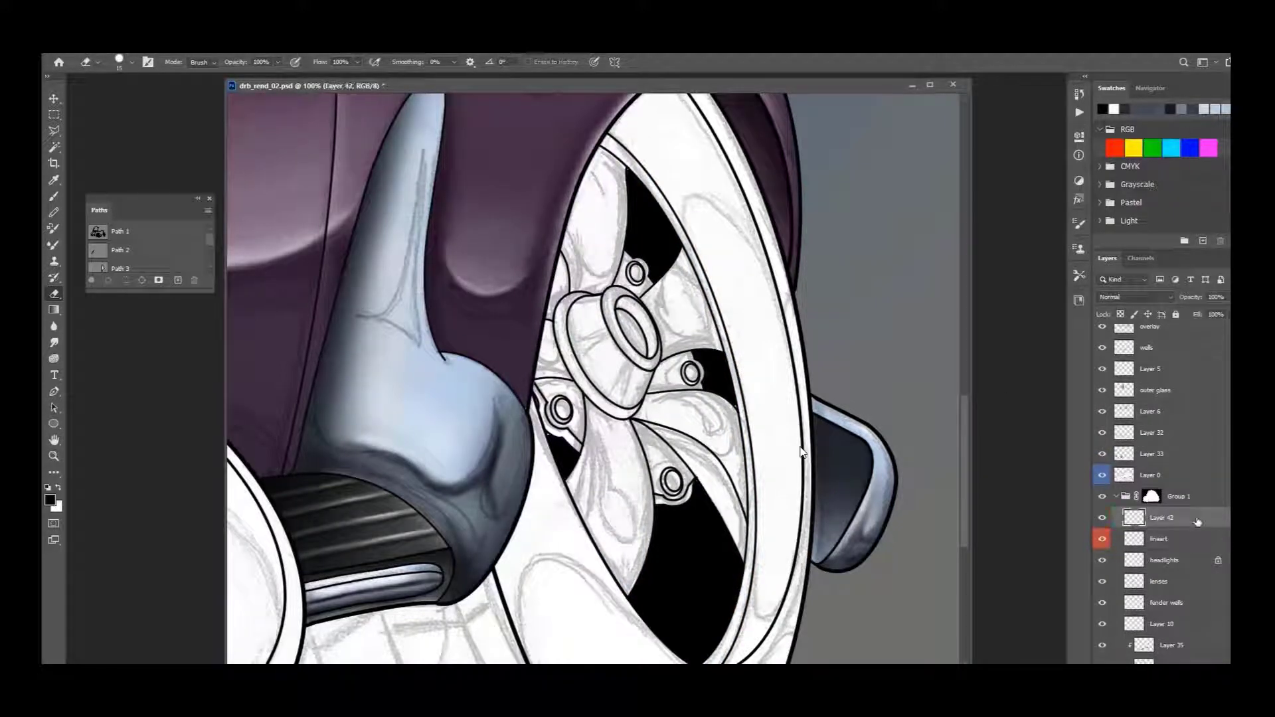
Step: Select the inner rim strips inside the rear wheel openings and clear the black fill there on the "blacks" layer
key("w")
left_click(1133, 518, "ctrl")
scroll(1122, 465, "down", 5)
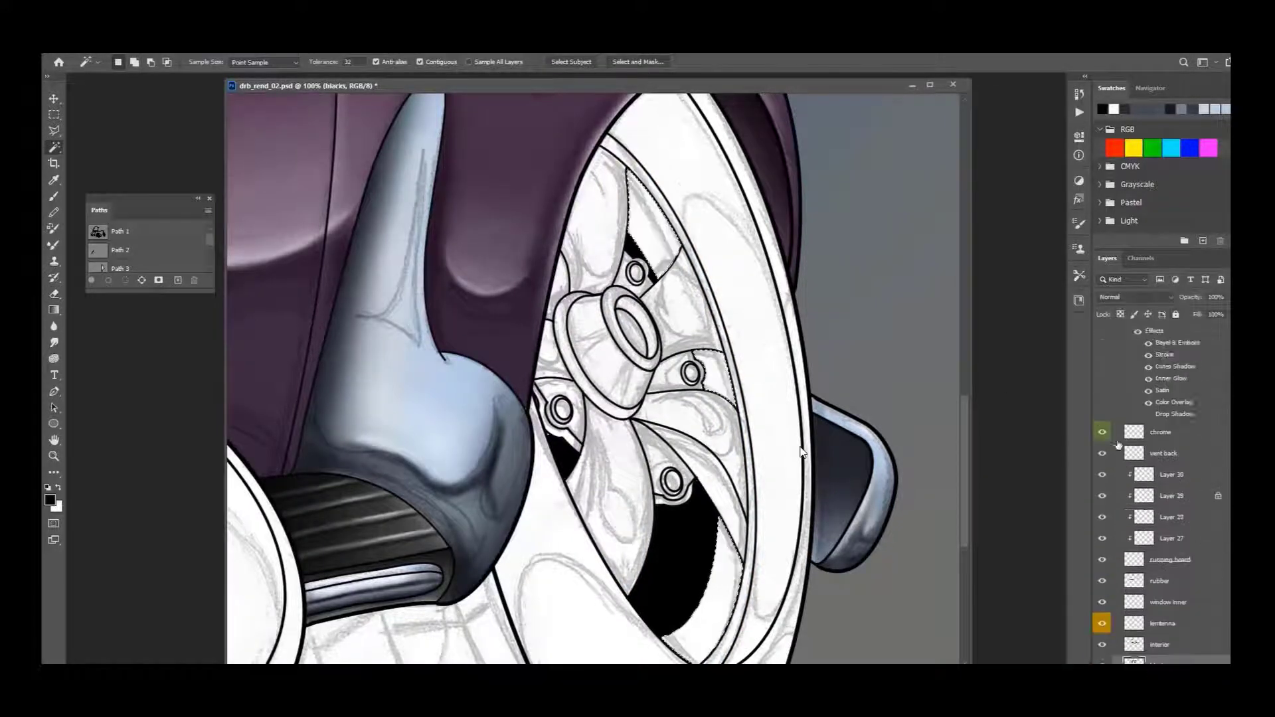
Step: Shade the selected inner rim strips of the rear wheel on the "most tones" layer with a soft low-flow brush
key("ctrl+minus")
key("b")
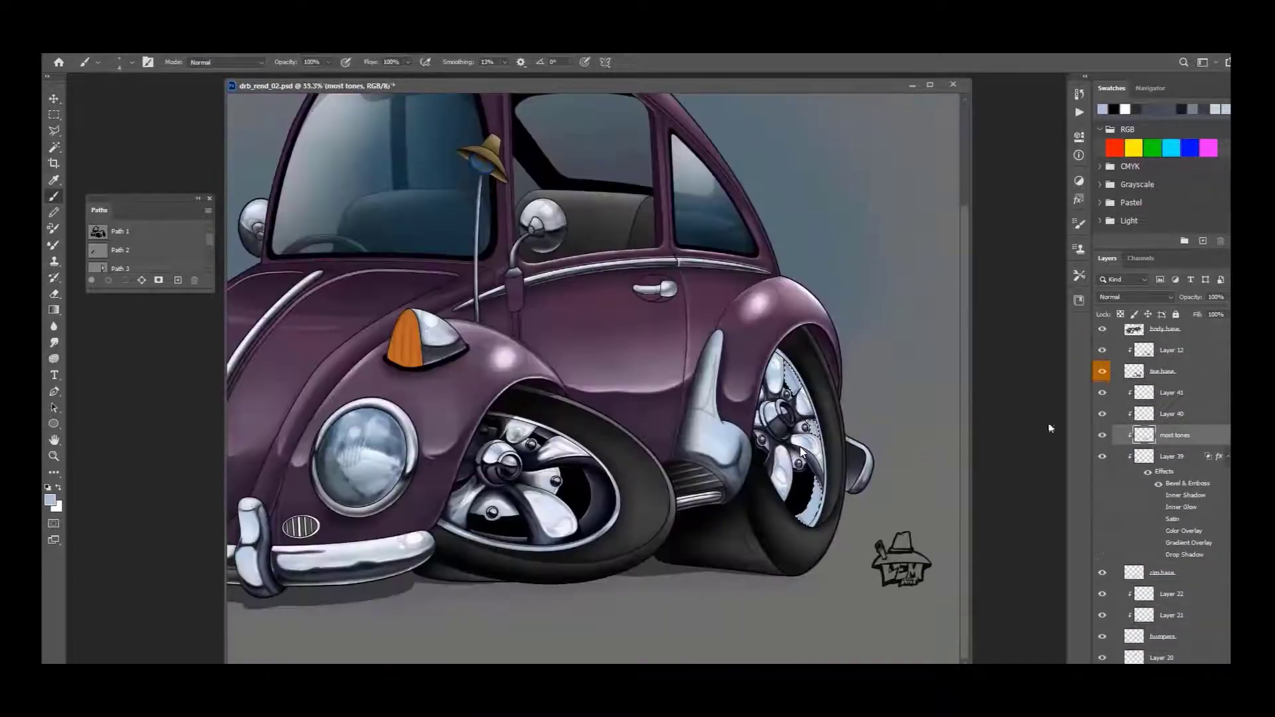
key("ctrl+plus")
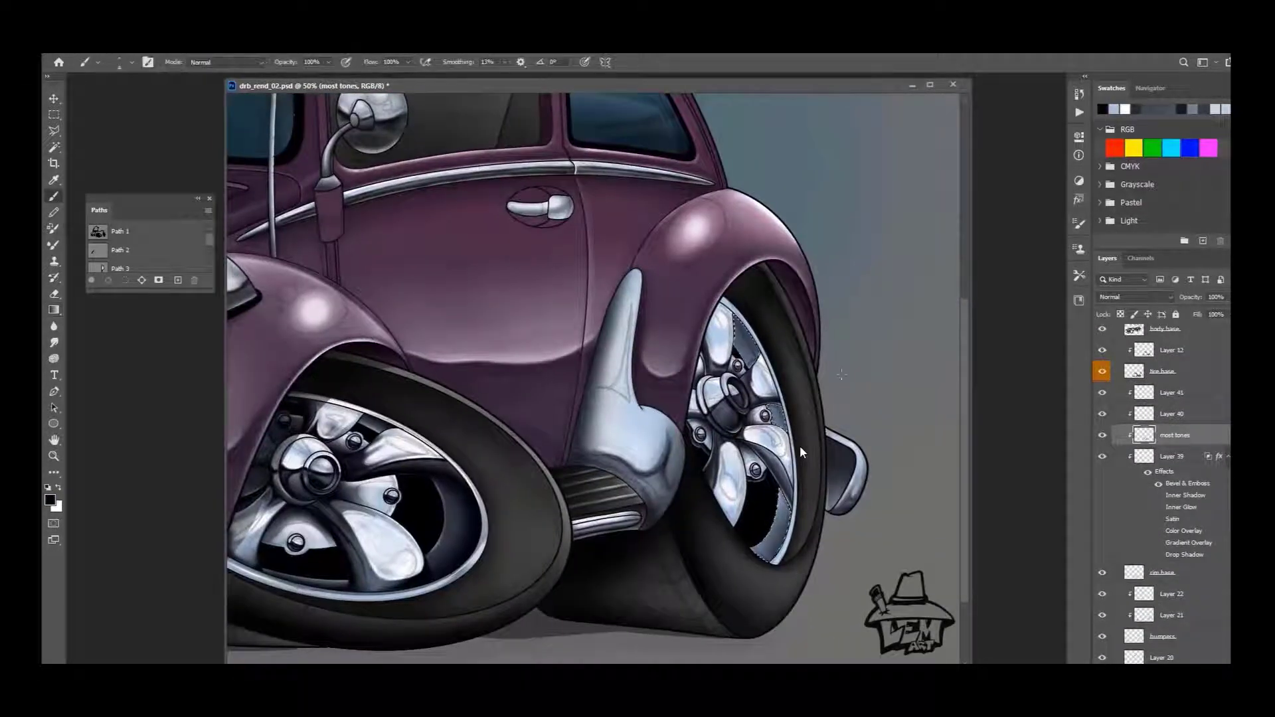
key("period")
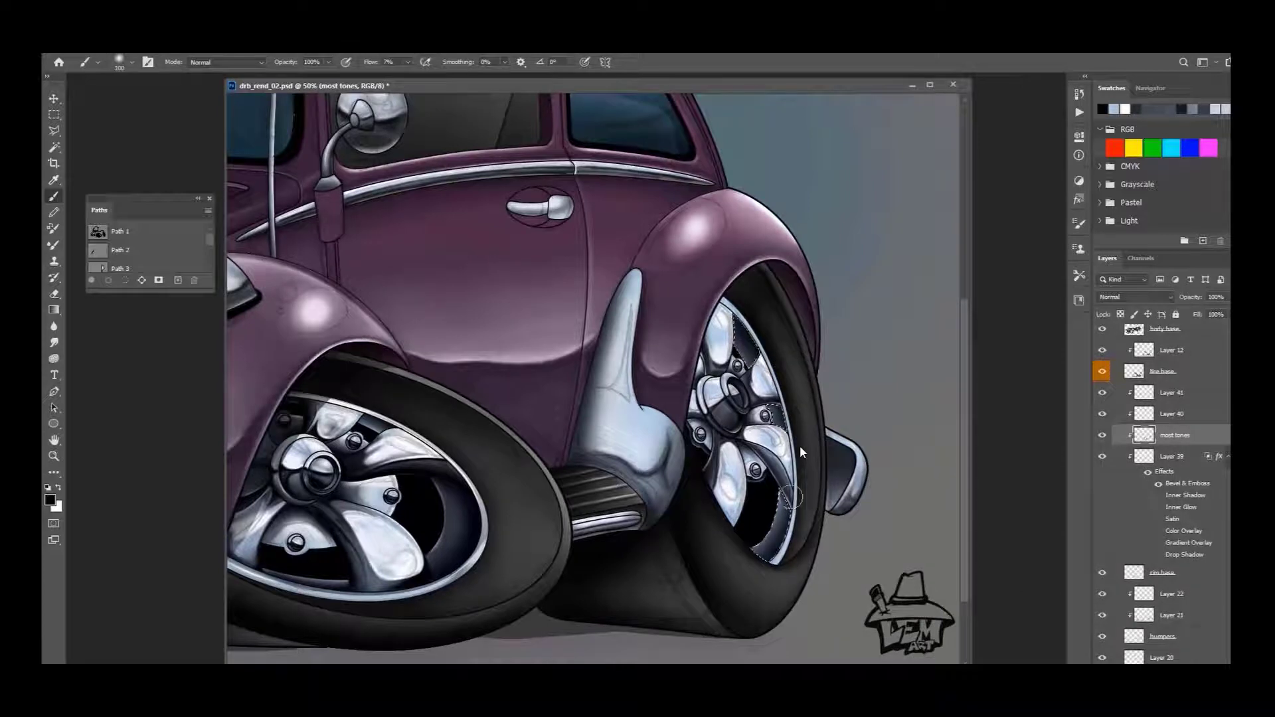
key("ctrl+plus")
key("x")
key("bracketleft")
key("ctrl+minus")
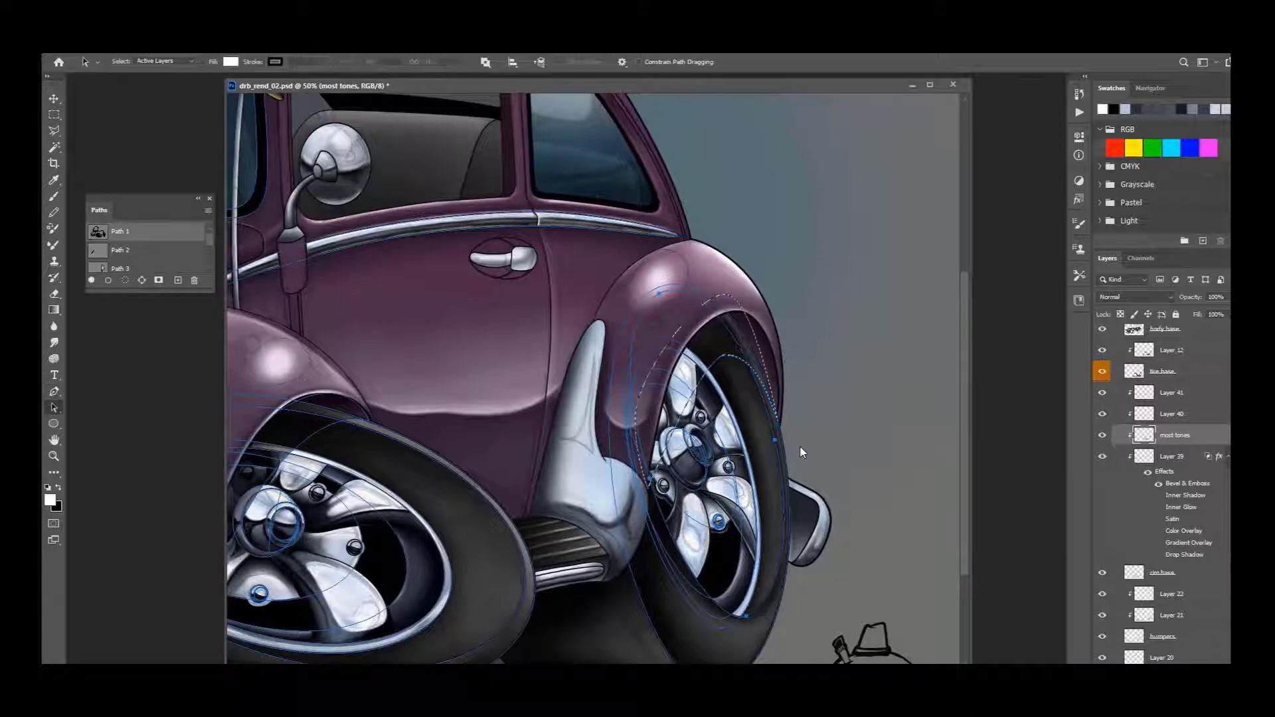
Step: Load the rear wheel well outline from Path 1 as a selection and darken it with a gradient on the "wells" layer
key("ctrl+Return")
key("w")
left_click(1146, 425)
key("ctrl+minus")
key("g")
key("x")
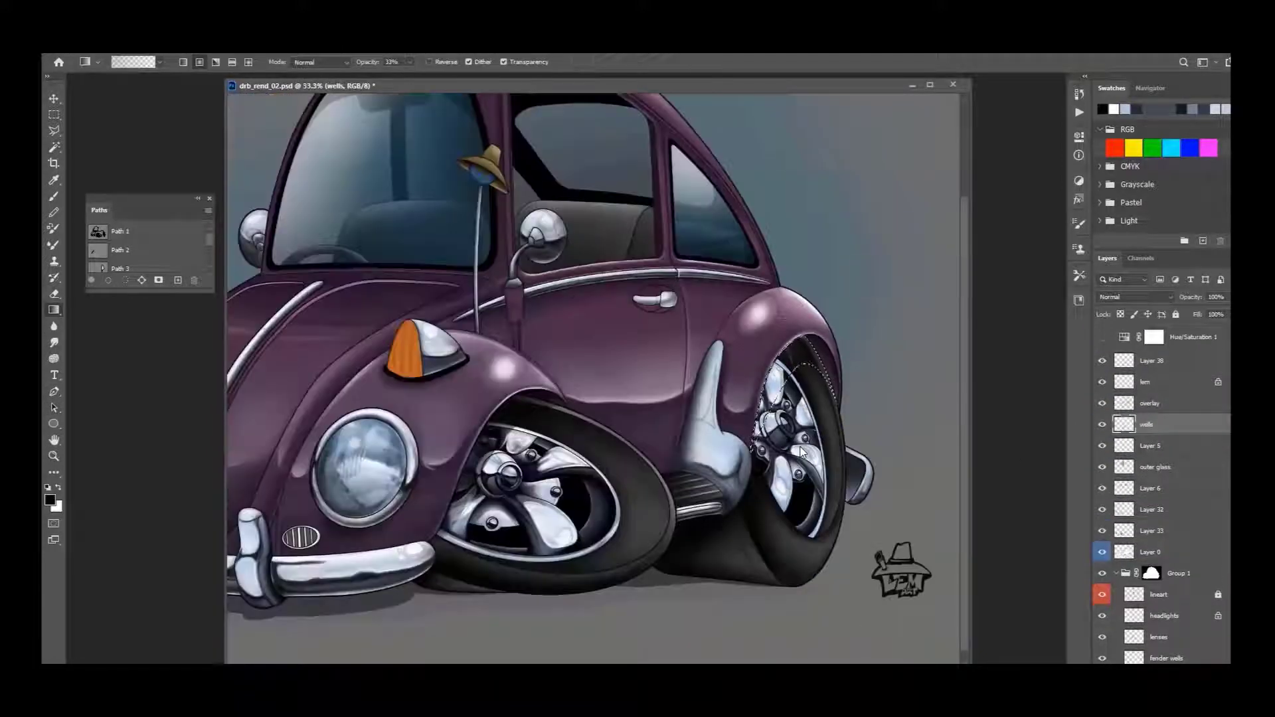
Step: Select both parts of the door handle from the lineart and make Layer 20 active for their shading
key("ctrl+minus")
scroll(1122, 581, "up", 1)
left_click(1122, 581)
left_click(1223, 297)
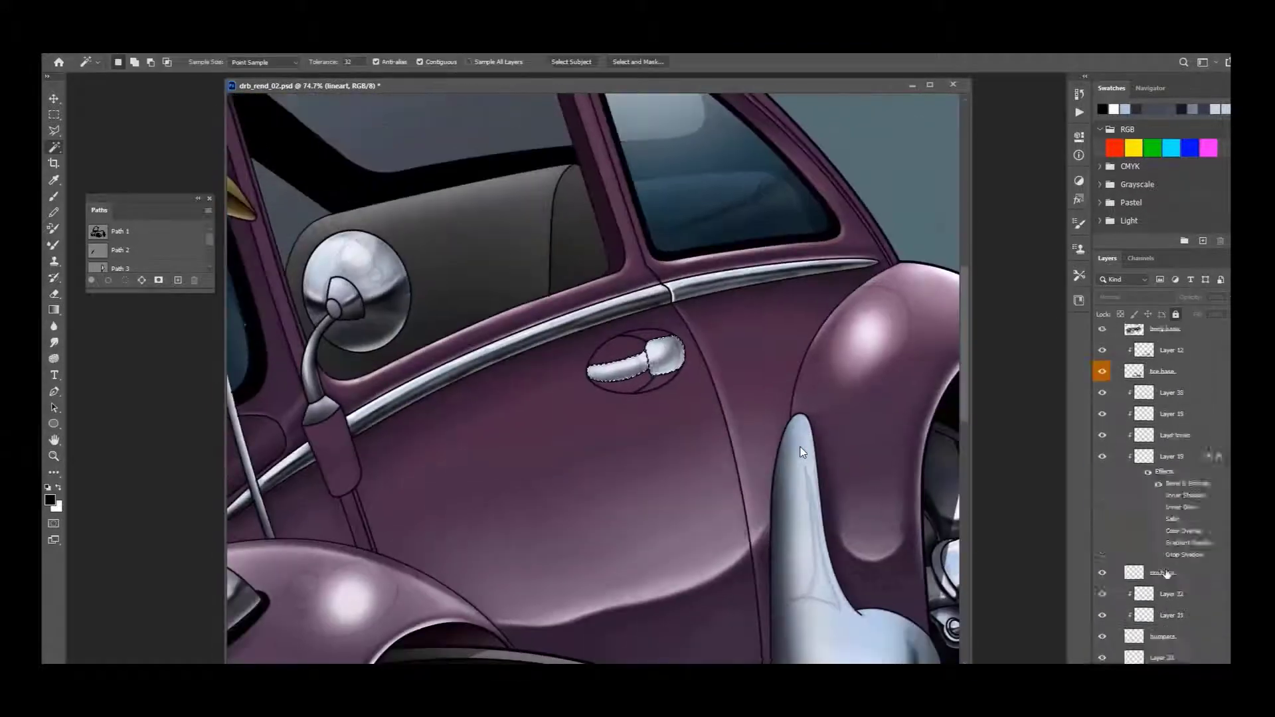
left_click(1102, 559)
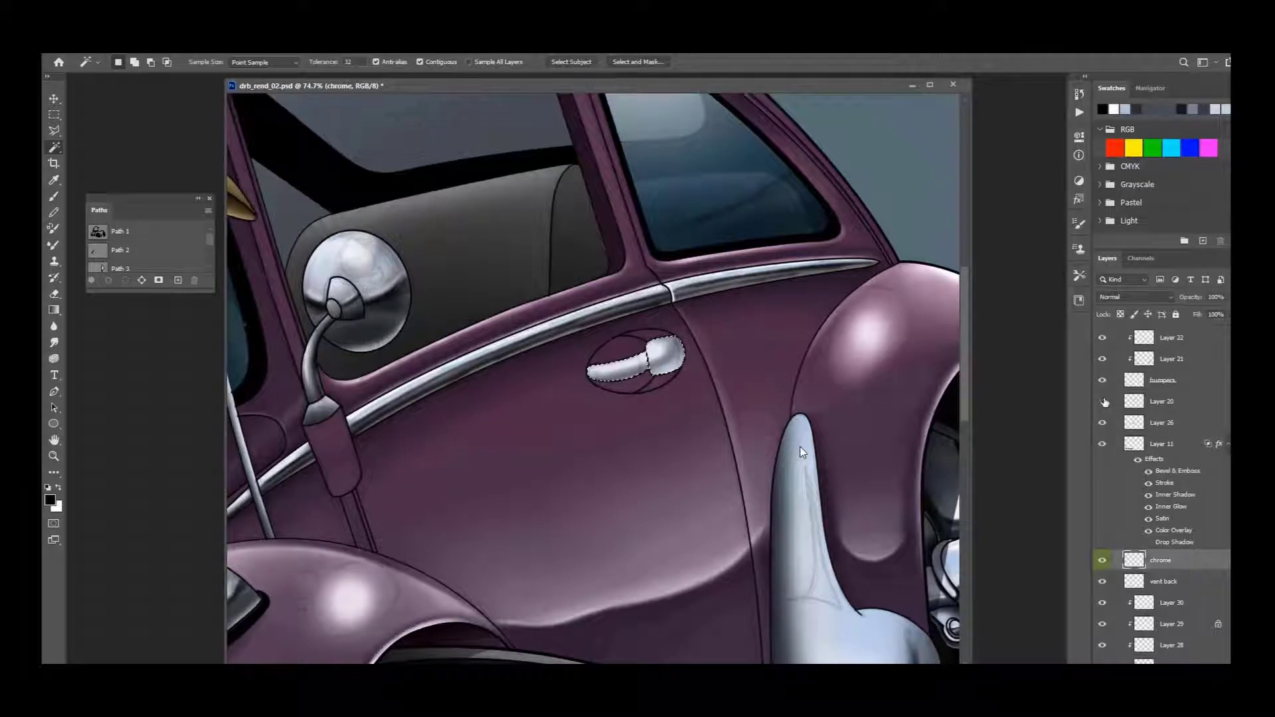
left_click(1159, 401)
Step: Paint dark and white chrome reflections on the selected door handle with a small soft brush, and save the document
key("b")
scroll(614, 404, "up", 1)
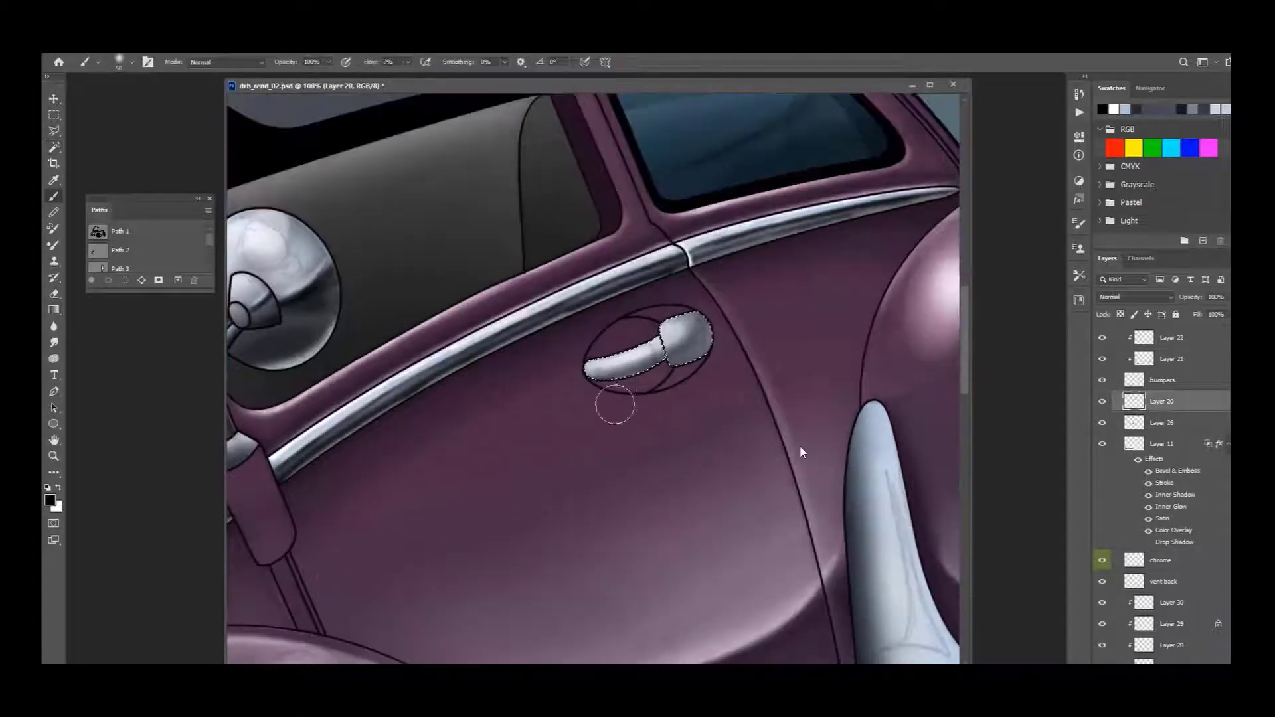
scroll(584, 363, "up", 1)
key("bracketleft")
key("bracketleft")
key("bracketleft")
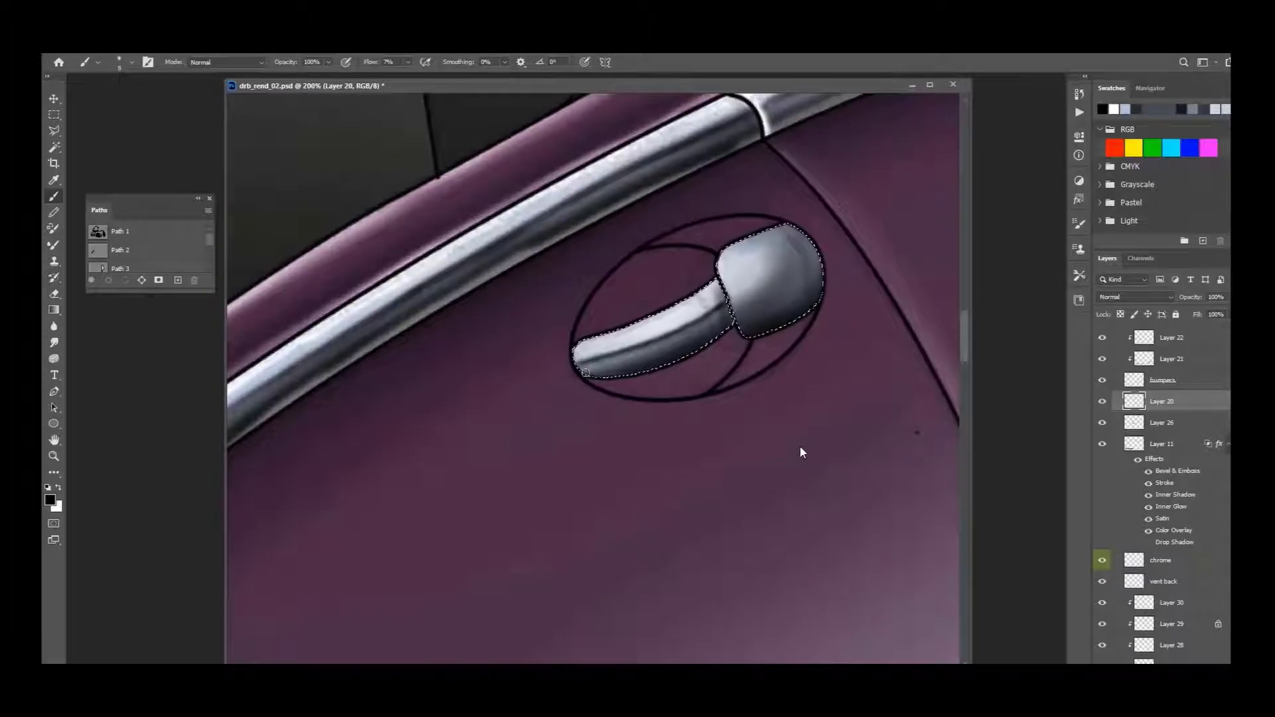
key("x")
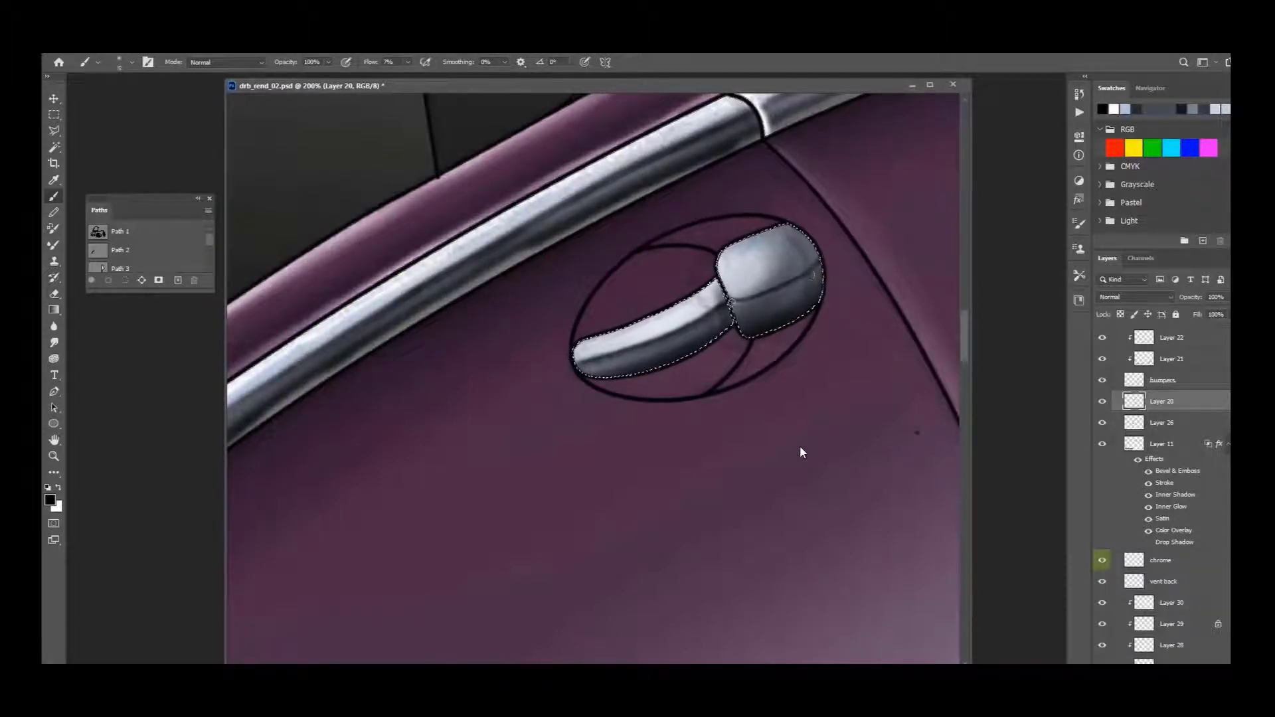
key("bracketright")
left_click_drag(749, 444, 709, 482)
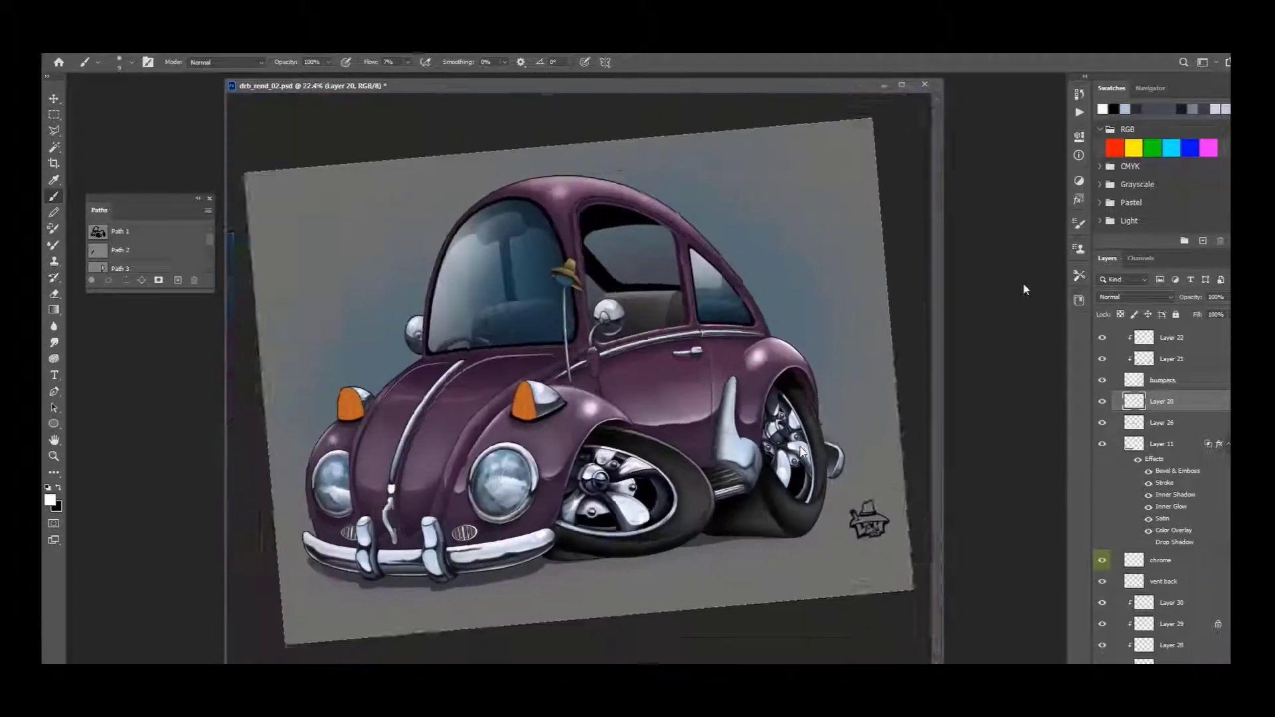
key("ctrl+s")
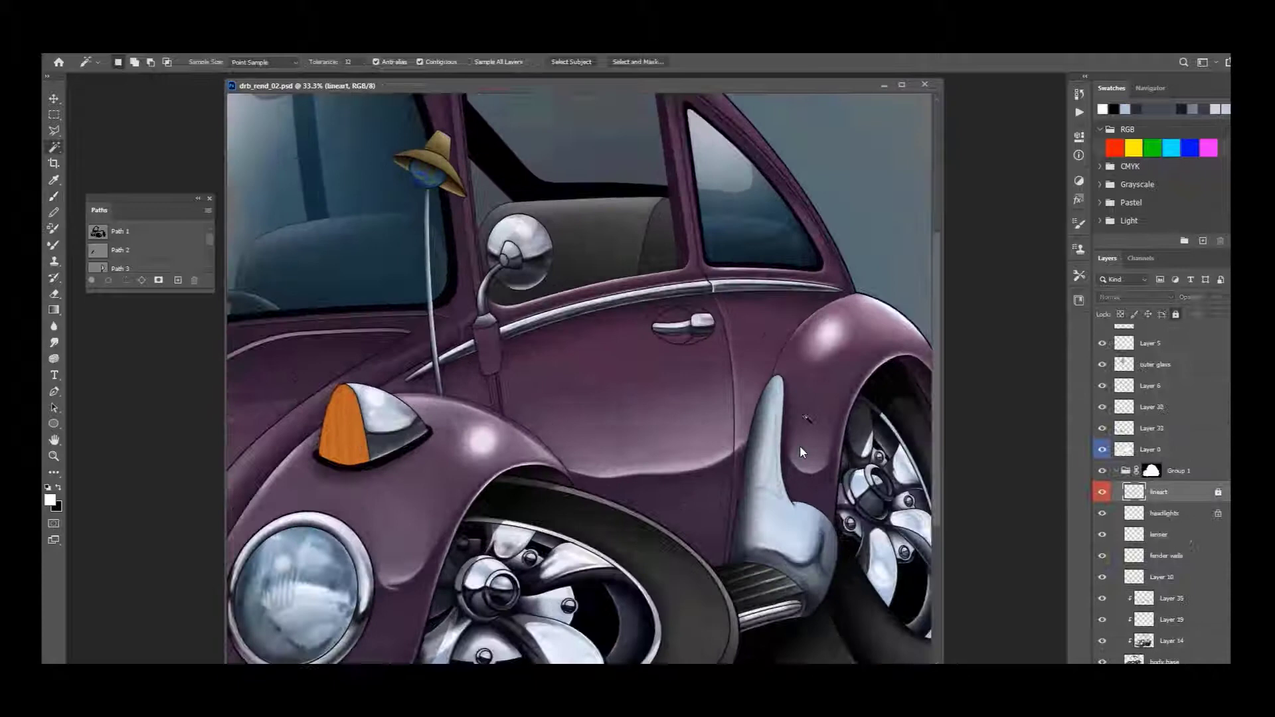
Step: Select the recess around the door handle from the lineart and brush soft shading into it on Layer 14
key("g")
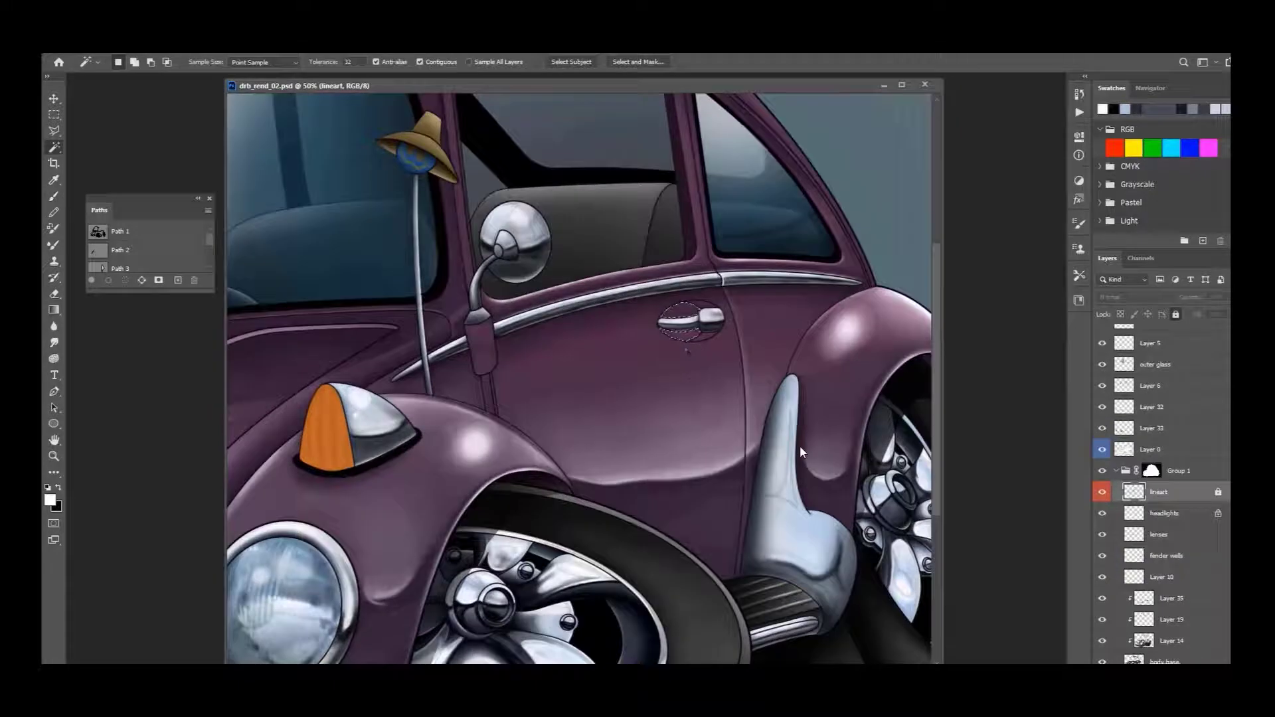
key("ctrl+plus")
key("b")
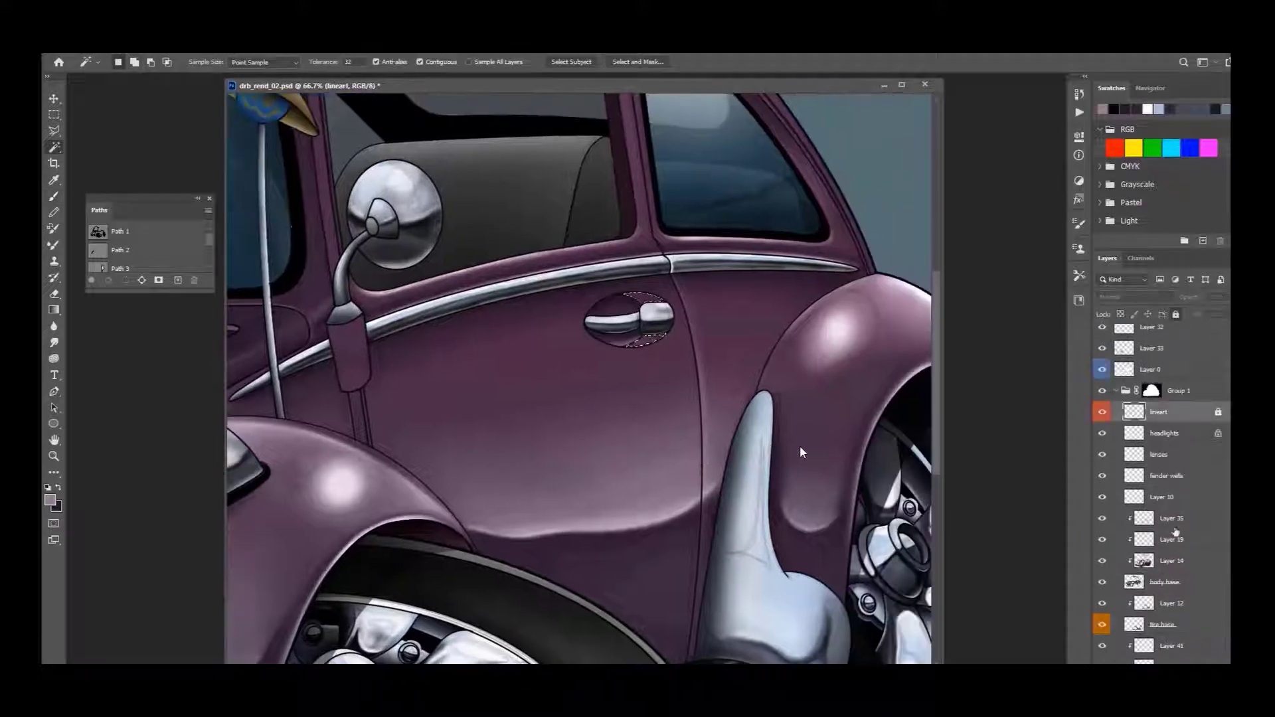
left_click(1172, 560)
key("b")
key("x")
scroll(801, 453, "up", 3)
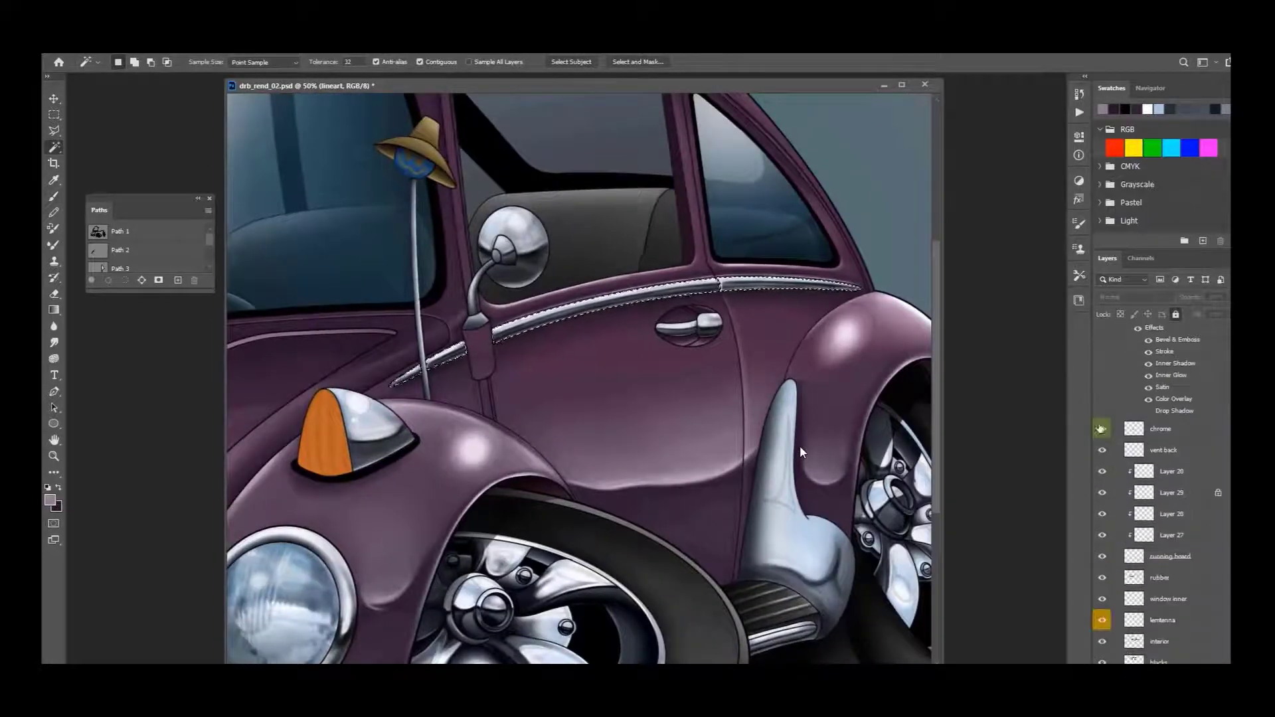
Step: Check which layers lie under the chrome trim strip along the door
key("v")
right_click(616, 316)
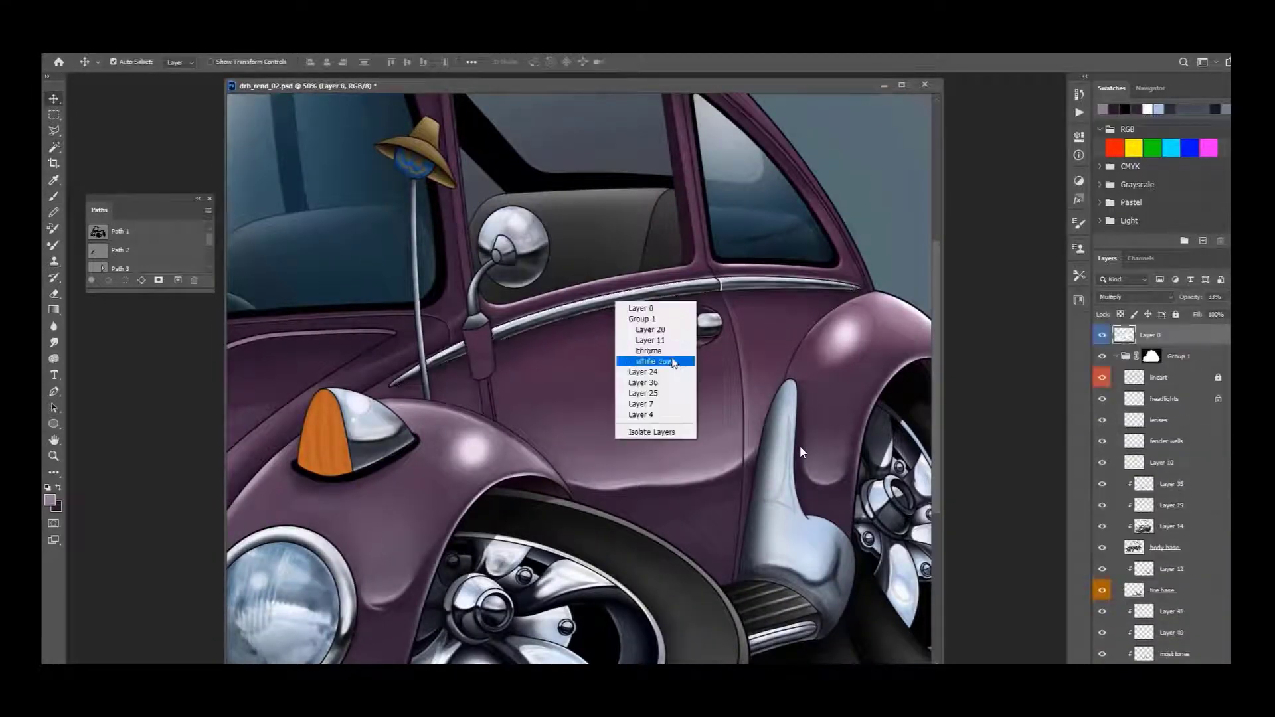
left_click(651, 353)
right_click(576, 317)
left_click(604, 384)
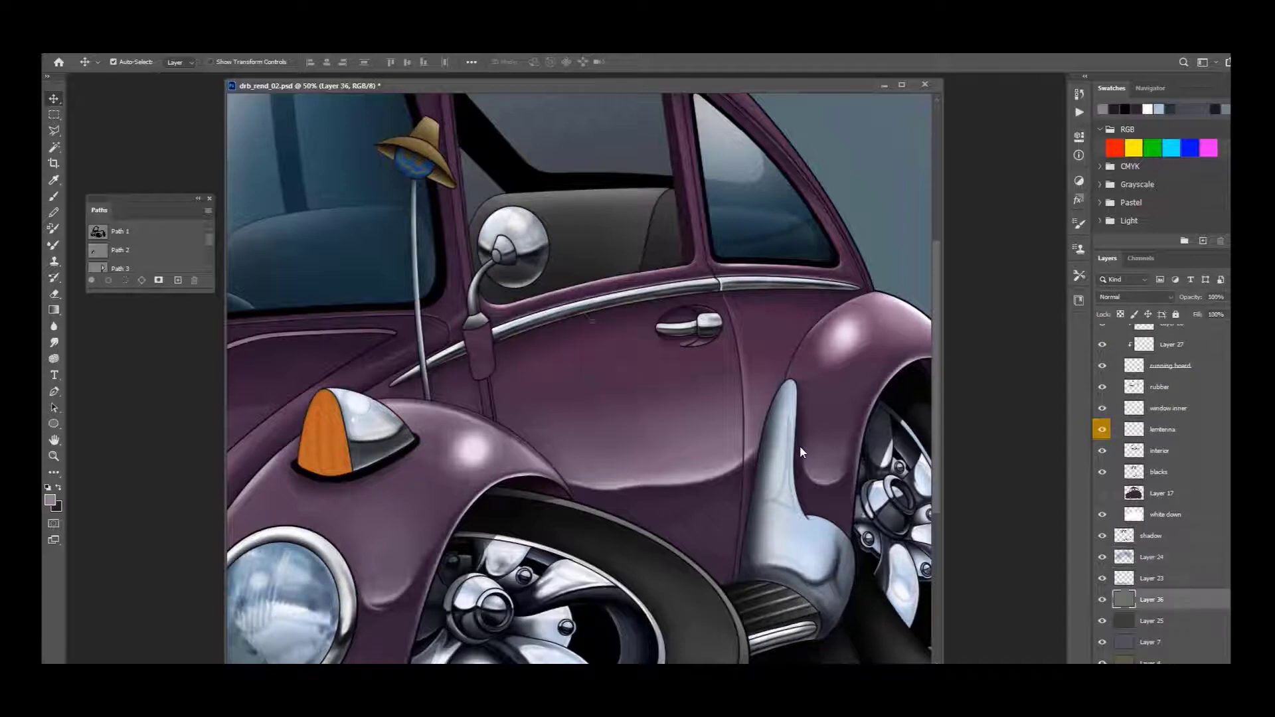
Step: Brush dark shading along the selected side trim strip on Layer 20, from below the quarter window to the mirror
scroll(1142, 515, "up", 3)
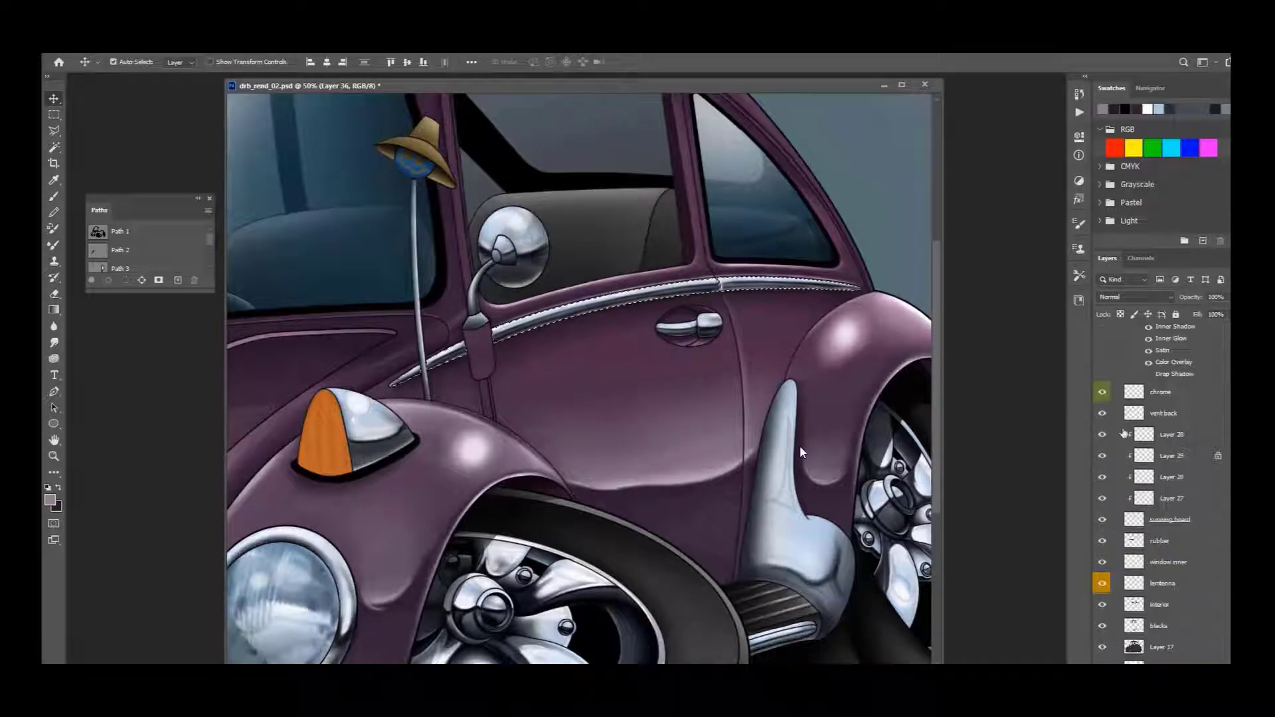
left_click(1162, 392)
key("b")
scroll(1097, 427, "up", 3)
left_click(1162, 387)
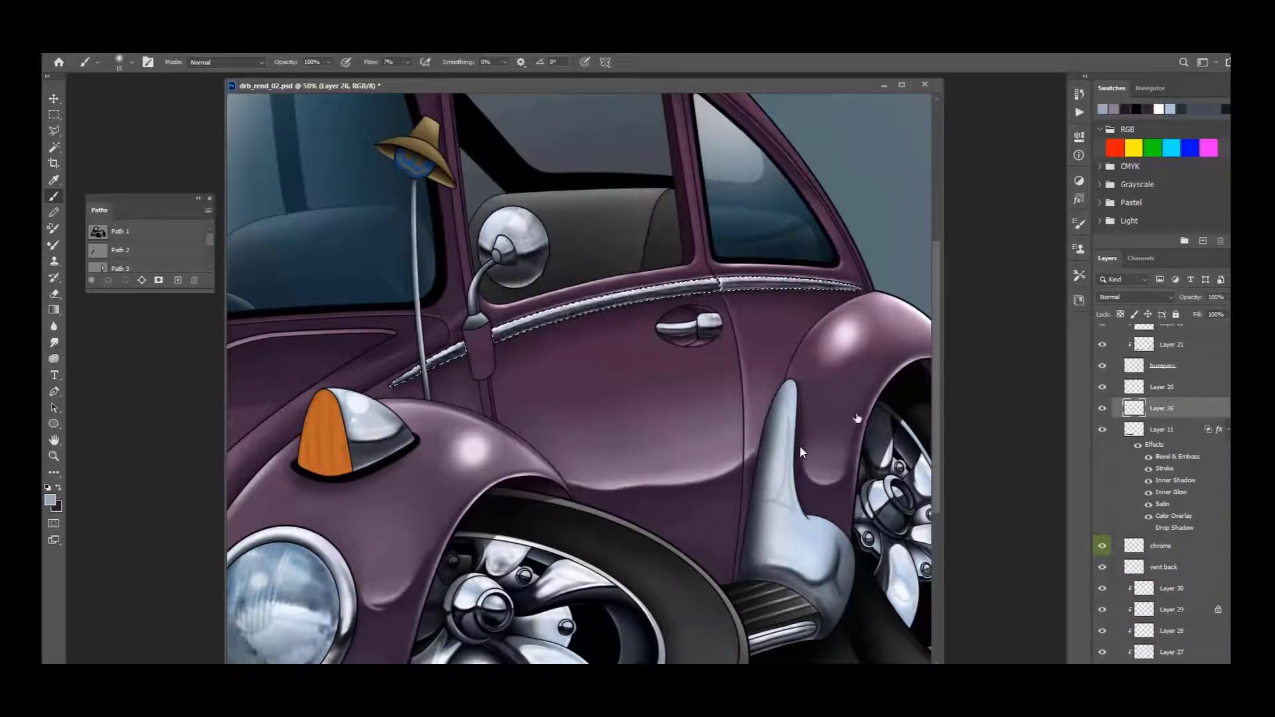
key("ctrl+plus")
key("ctrl+plus")
left_click_drag(515, 392, 427, 422)
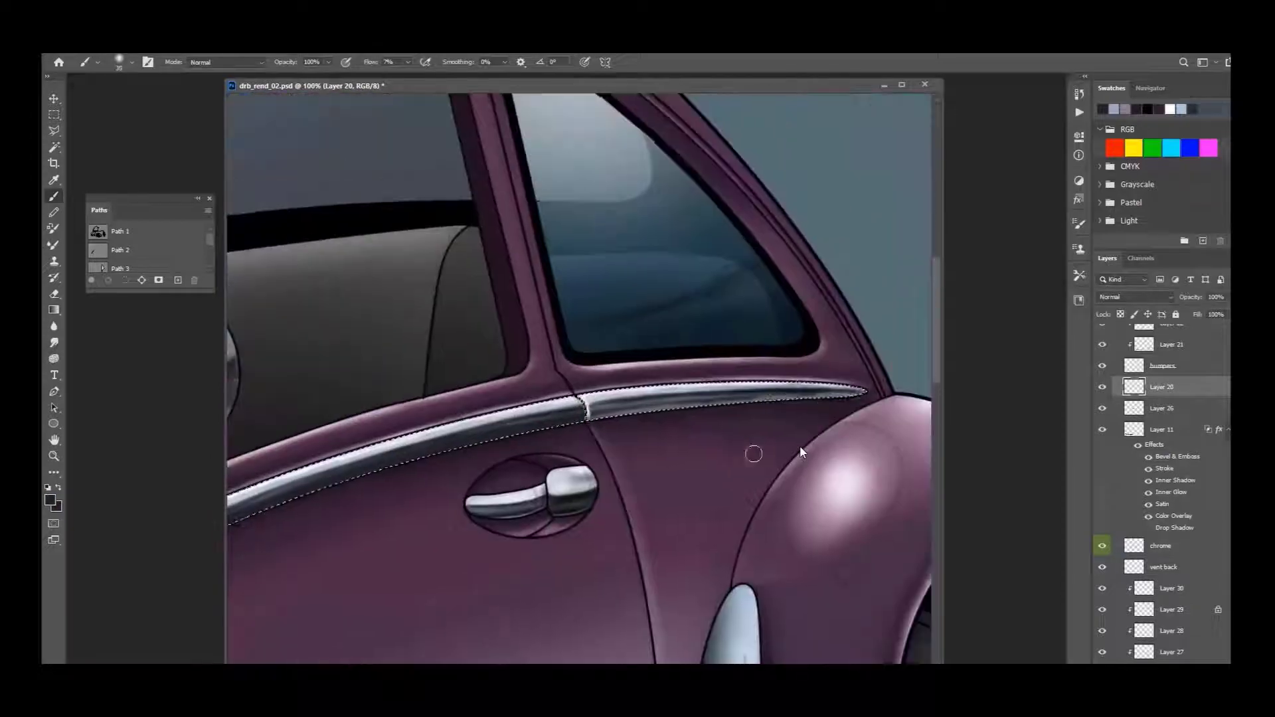
left_click_drag(749, 447, 806, 399)
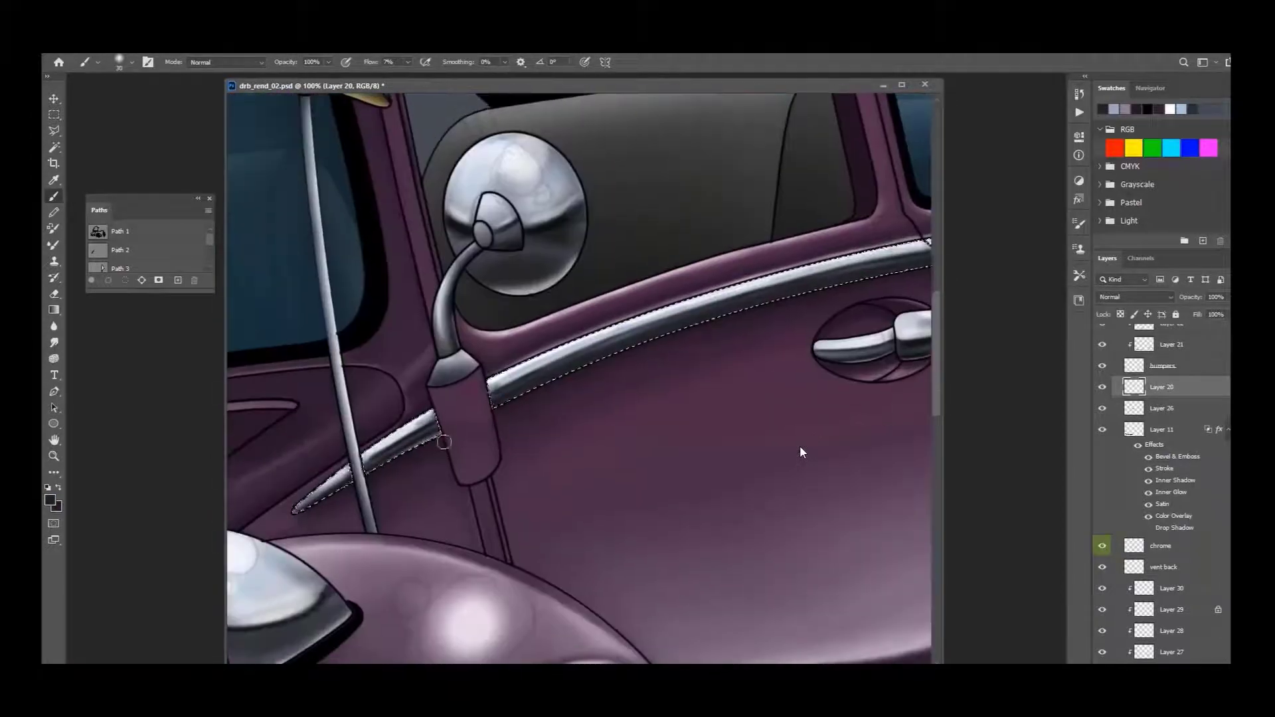
Step: Brush white highlights along the rear section of the side trim strip beneath the quarter window
key("x")
key("bracketleft")
scroll(582, 378, "right", 3)
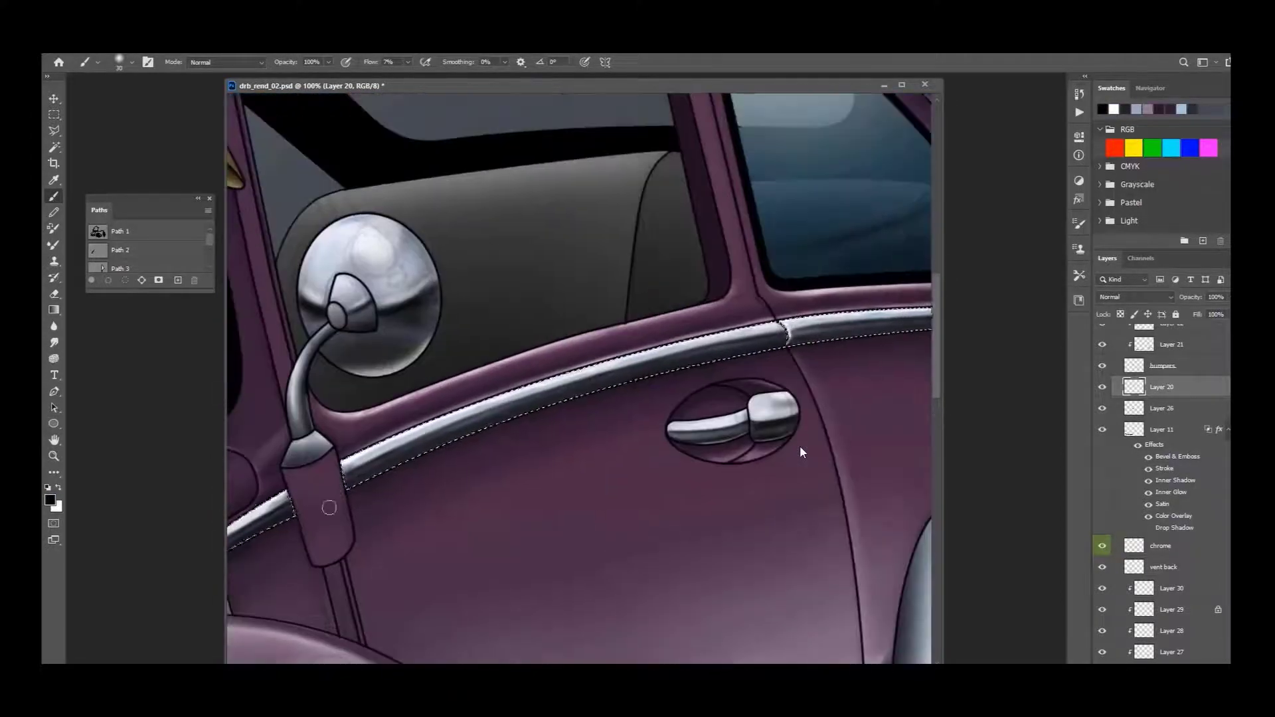
scroll(582, 378, "up", 3)
scroll(582, 379, "right", 3)
left_click_drag(711, 388, 893, 372)
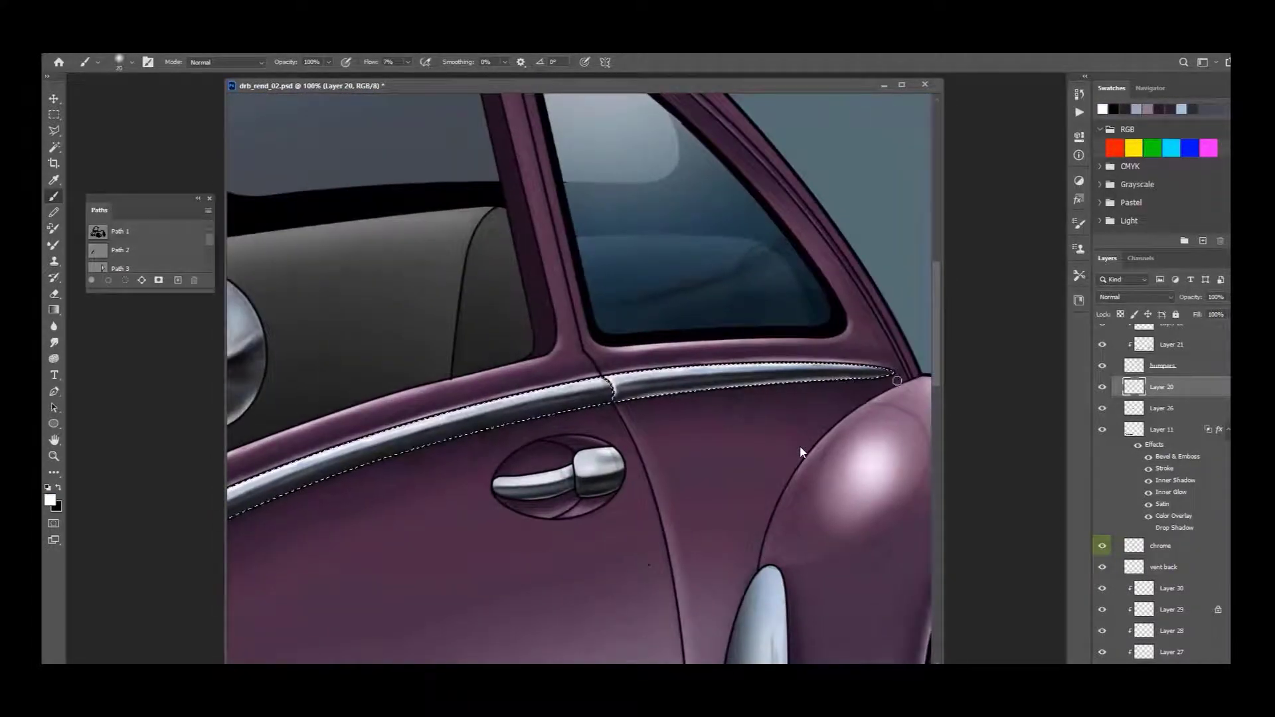
Step: Continue the white highlights along the door and front section of the side trim with a larger brush, and save the document
key("bracketright")
scroll(582, 378, "left", 3)
scroll(583, 378, "down", 1)
mouse_move(520, 438)
left_mouse_down()
mouse_move(384, 496)
mouse_move(601, 401)
left_mouse_up()
scroll(800, 451, "down", 4)
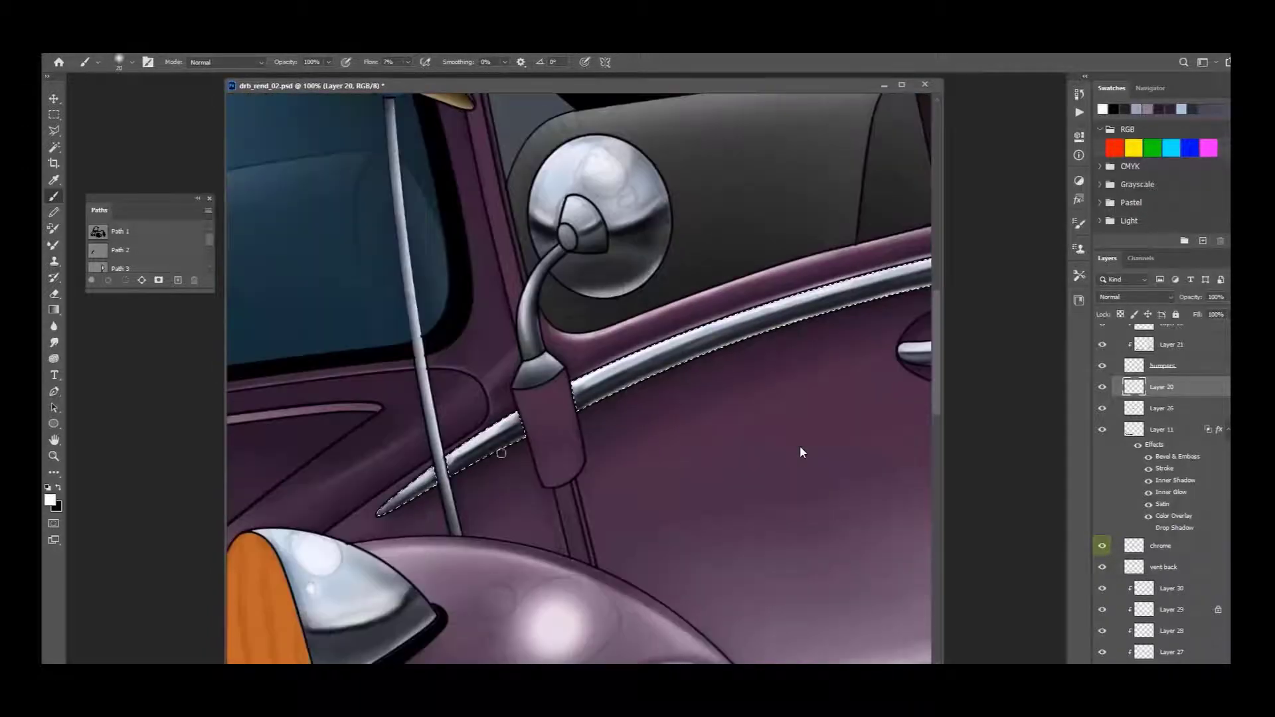
scroll(800, 451, "up", 2)
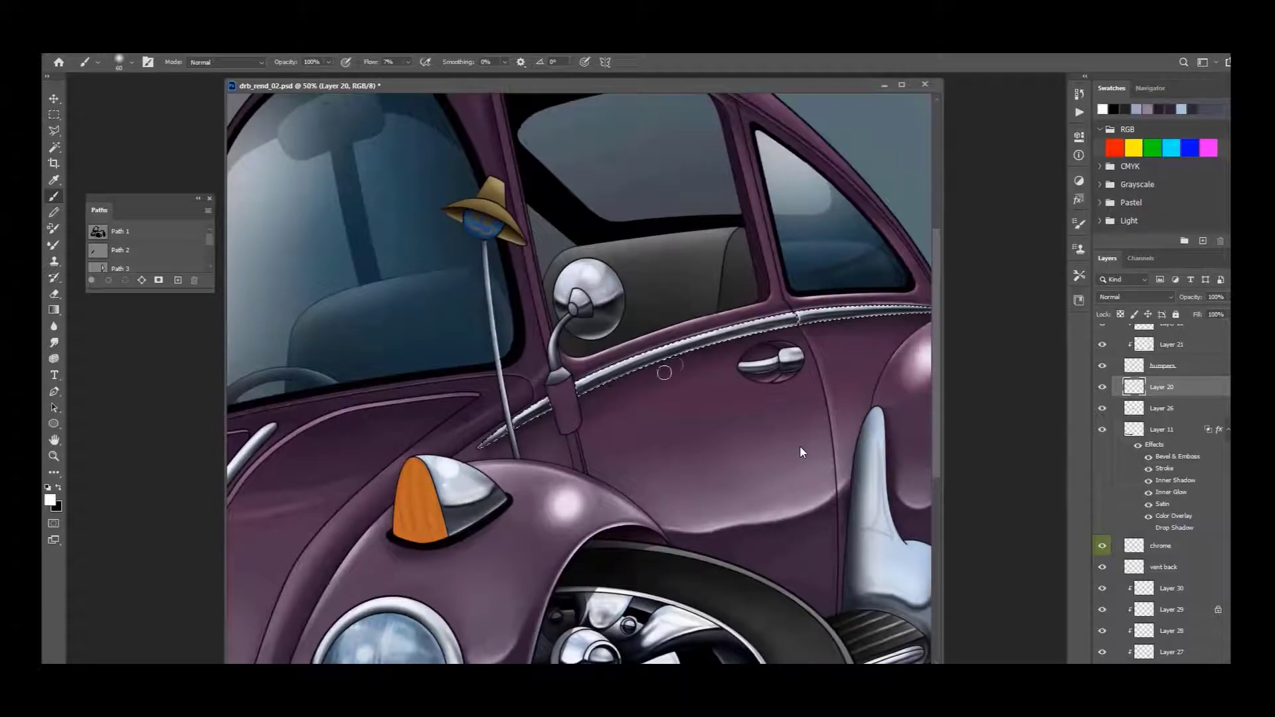
scroll(800, 452, "up", 3)
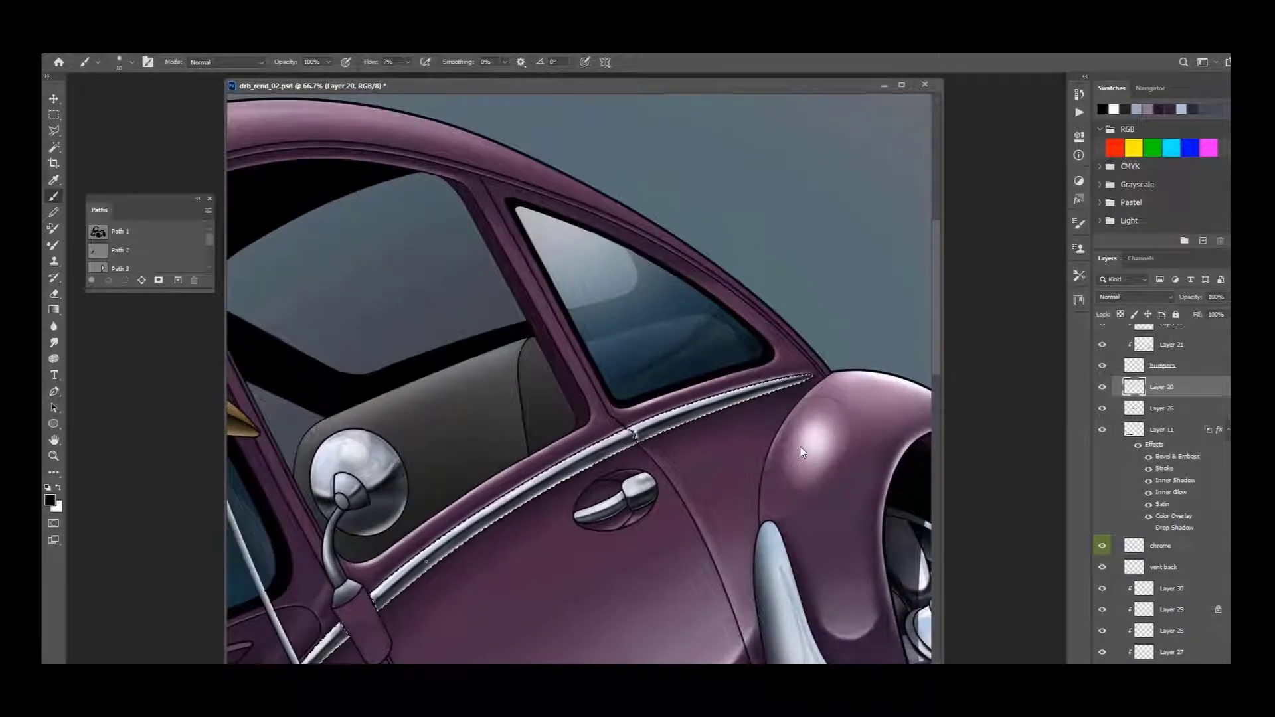
scroll(802, 452, "down", 1)
scroll(801, 452, "down", 3)
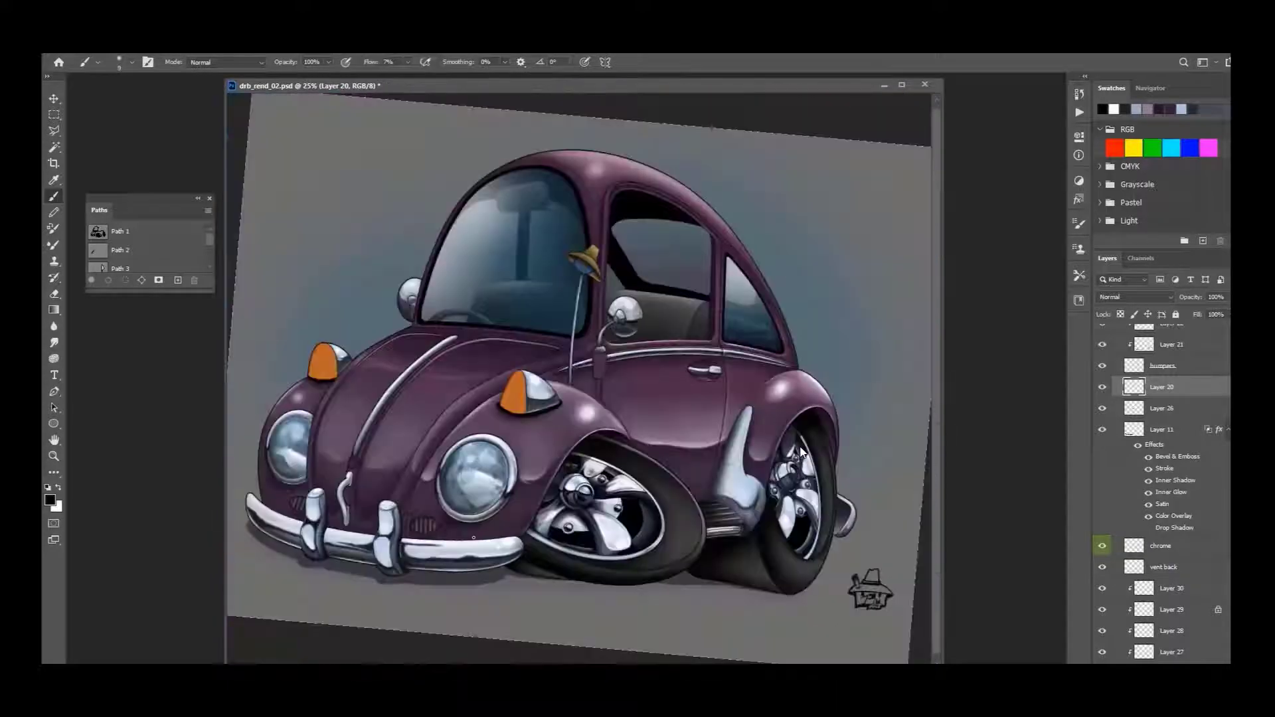
key("ctrl+s")
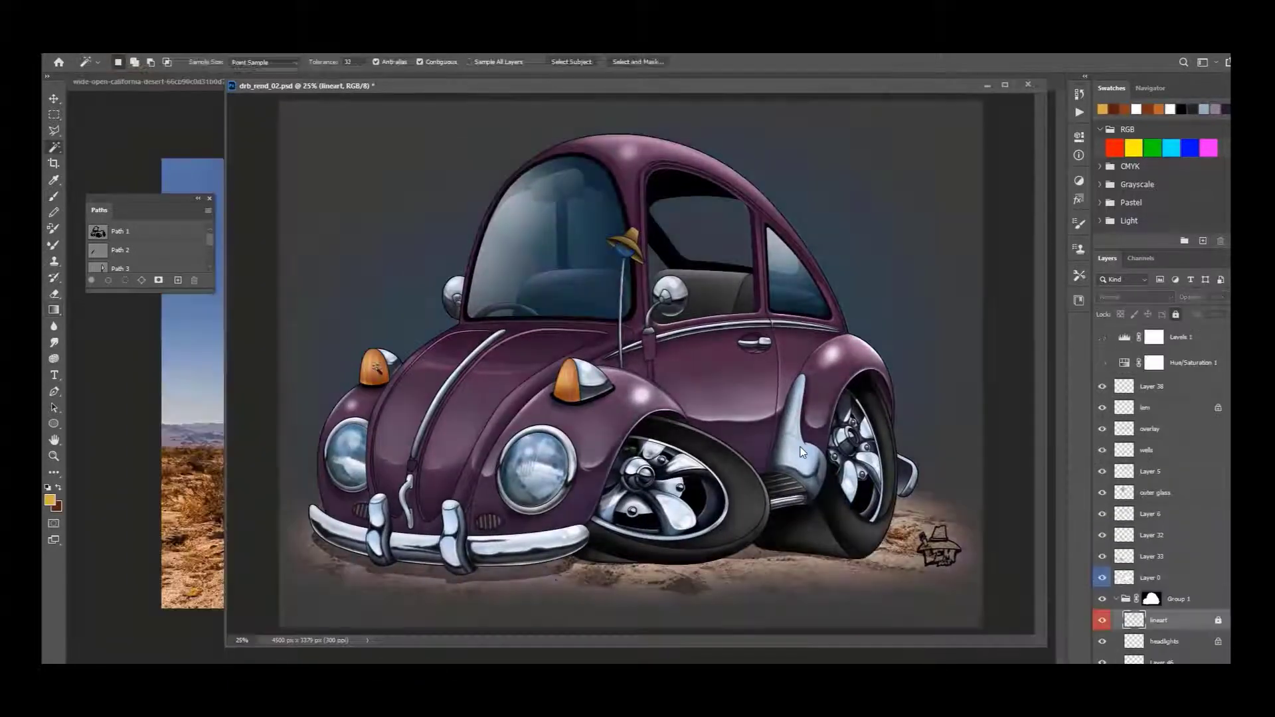
Step: Select the turn signal lenses and choose a stronger orange as the brush colour on the "lenses" layer
scroll(801, 449, "up", 2)
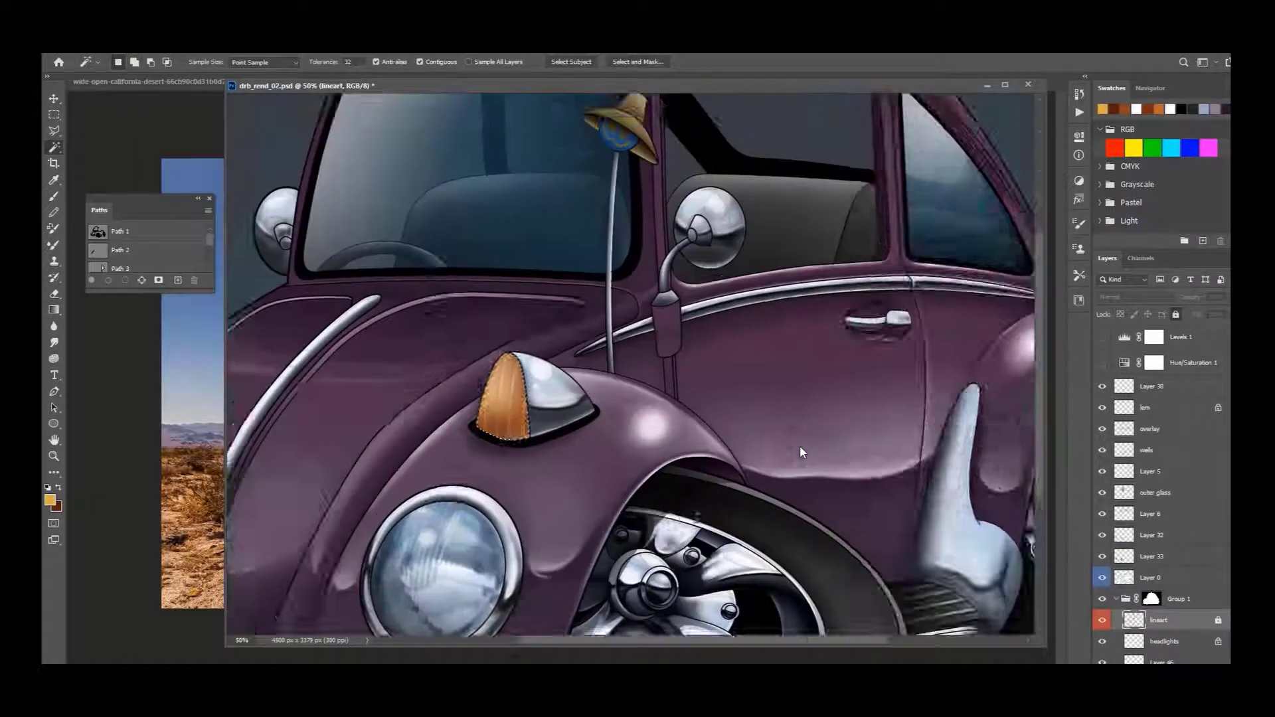
key("b")
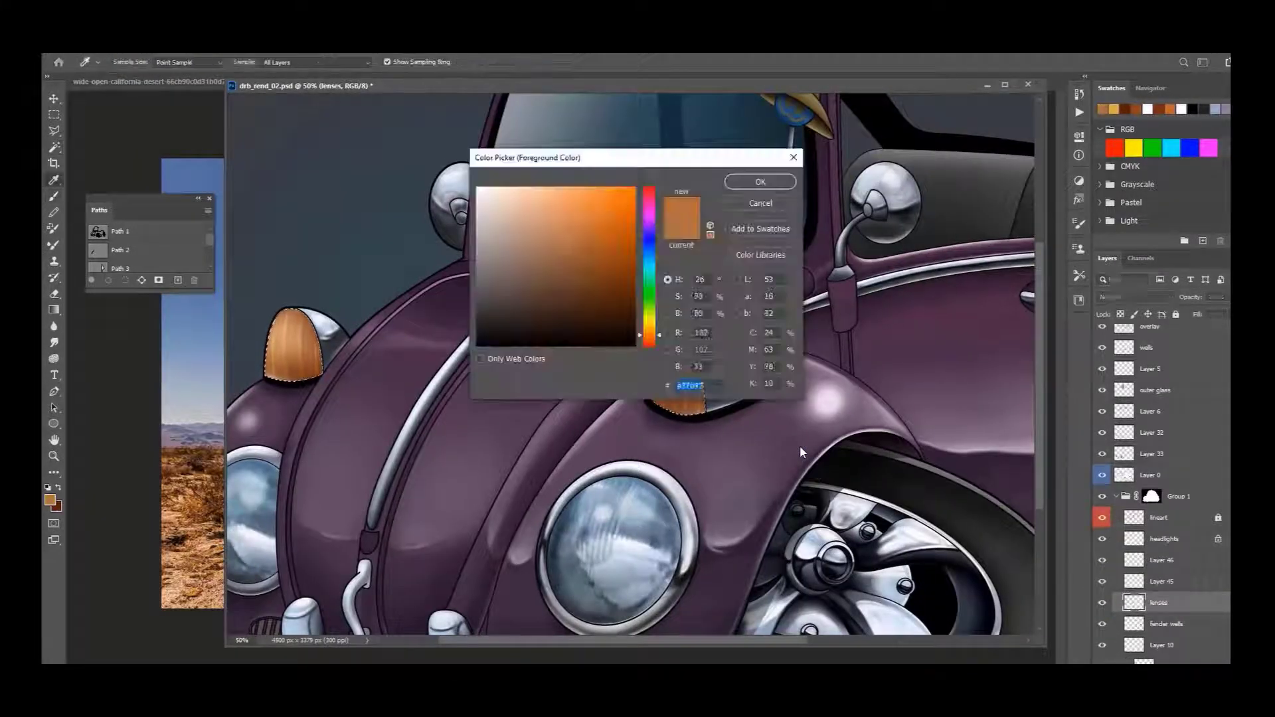
key("Return")
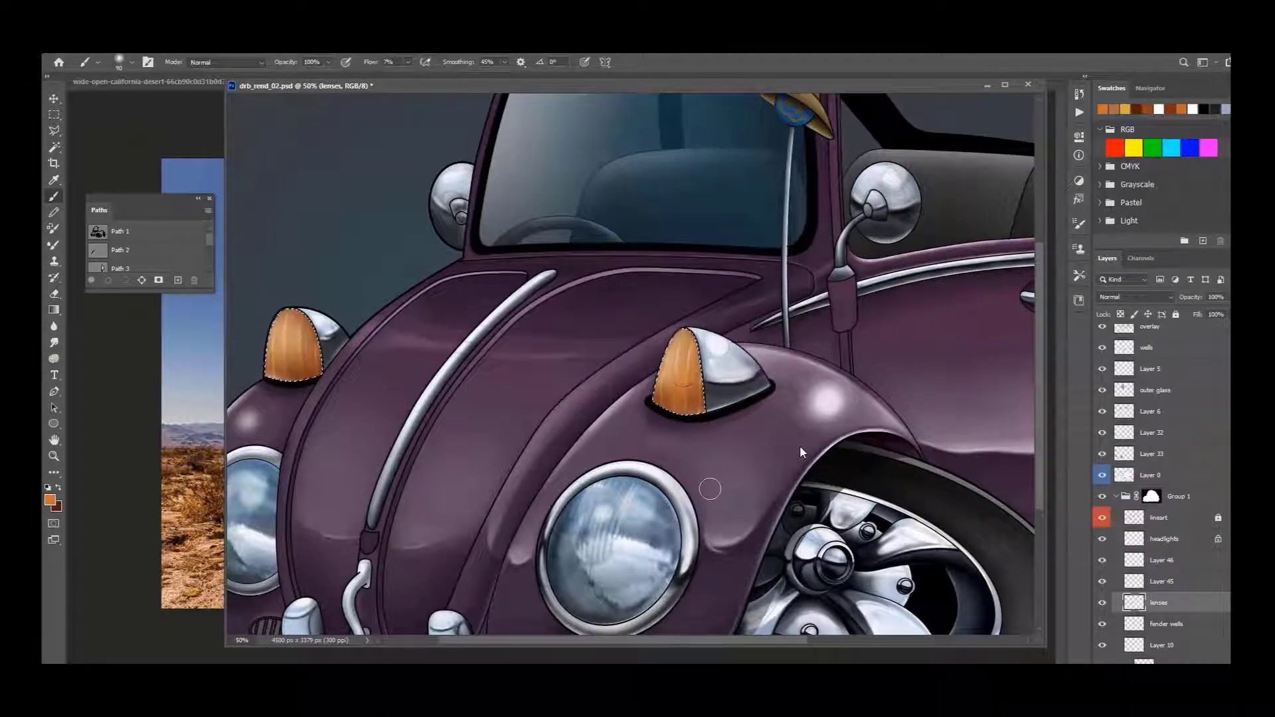
Step: Create a new layer above "lenses" and brush sampled light orange tones onto the selected turn signal lenses
key("ctrl+shift+alt+n")
left_click(665, 342, "alt")
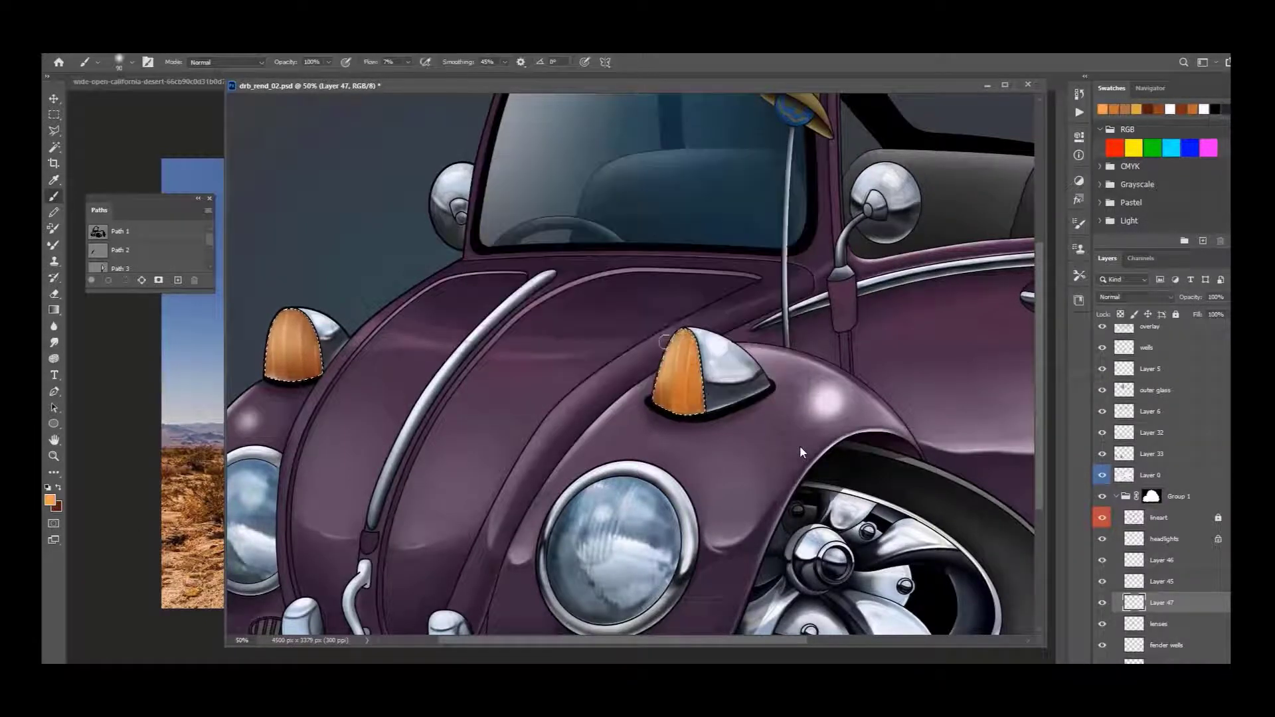
left_click_drag(651, 405, 700, 417)
left_click(700, 417, "alt")
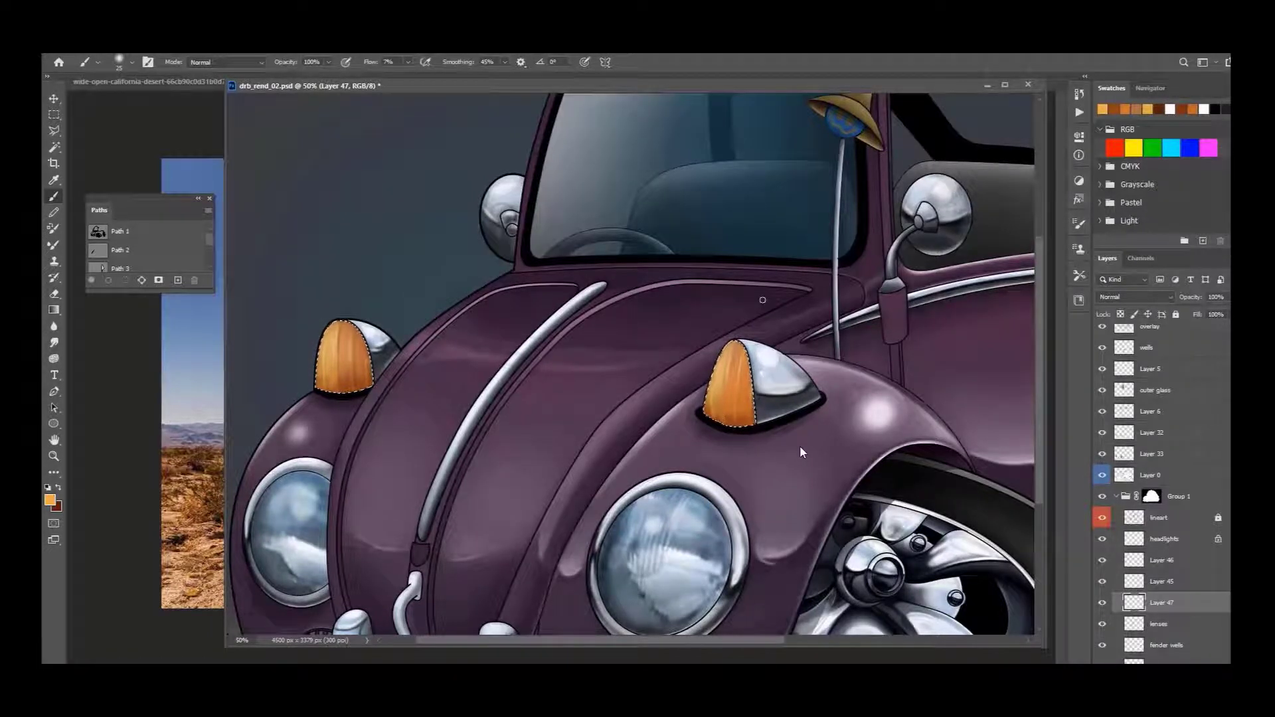
Step: Brush a sampled pale orange onto both turn signal lenses on Layer 47 with a smaller brush
key("bracketleft")
key("bracketleft")
left_click(737, 393, "alt")
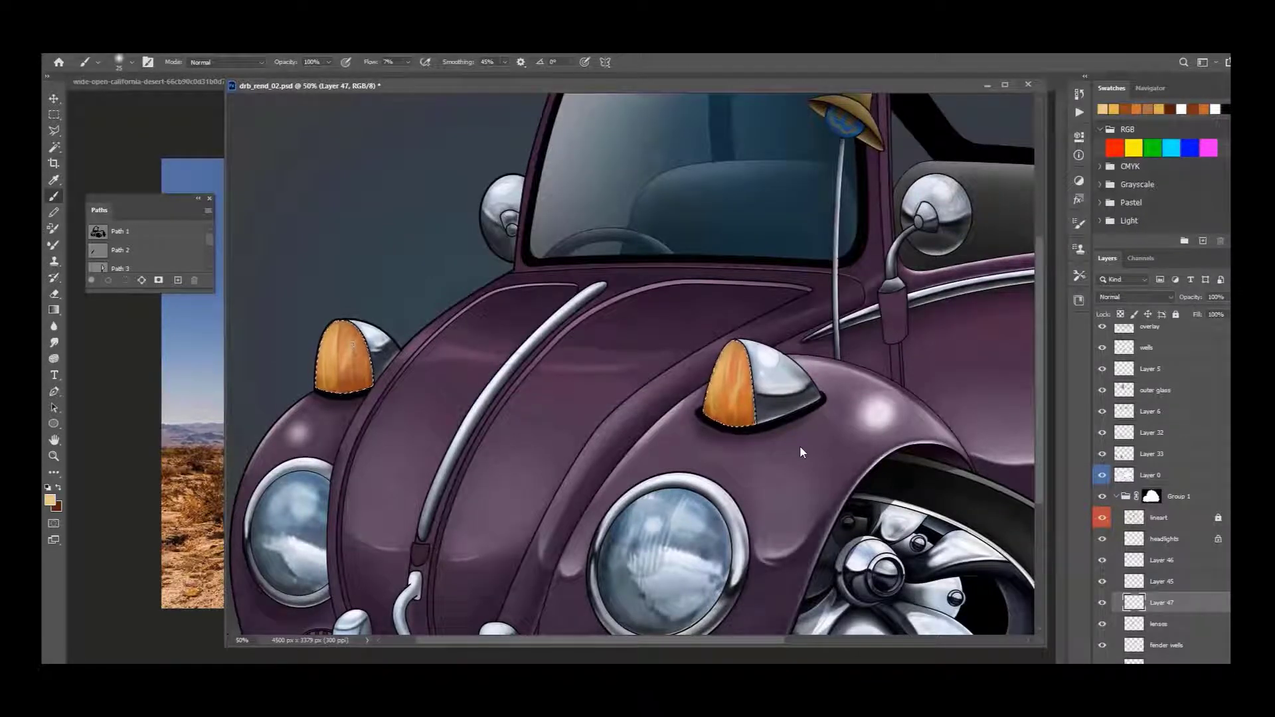
scroll(801, 452, "down", 3)
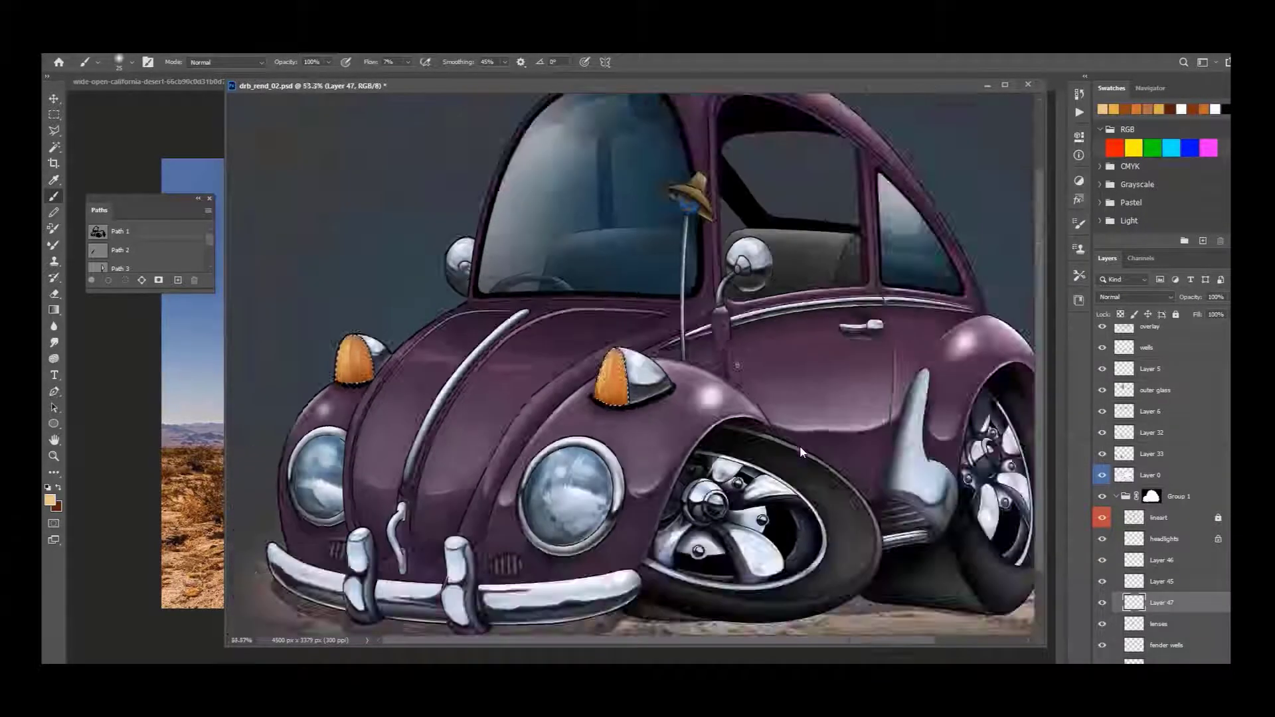
scroll(802, 453, "up", 3)
left_click_drag(740, 362, 744, 388)
scroll(802, 452, "up", 1)
mouse_move(345, 344)
left_mouse_down()
mouse_move(360, 423)
mouse_move(352, 406)
left_mouse_up()
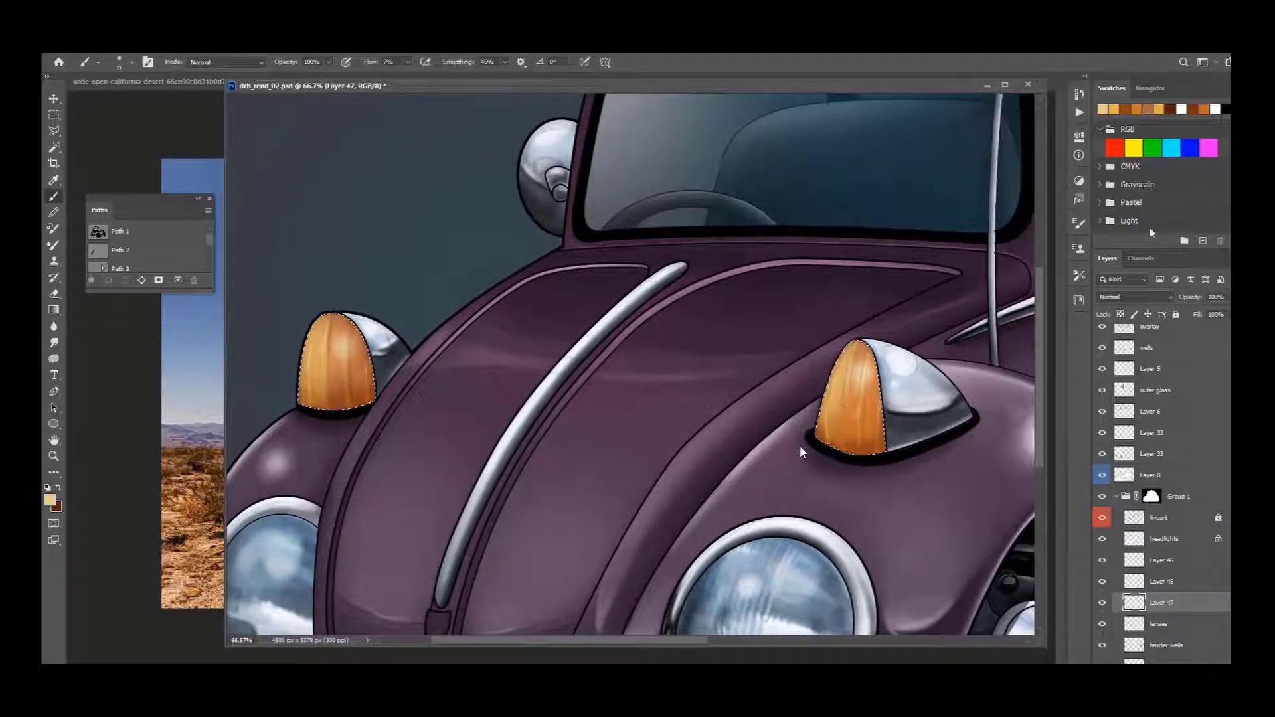
Step: Set Layer 47 to Overlay blending and brush white glints onto both turn signal lenses
left_click(1136, 297)
left_click(1129, 451)
left_click(1141, 108)
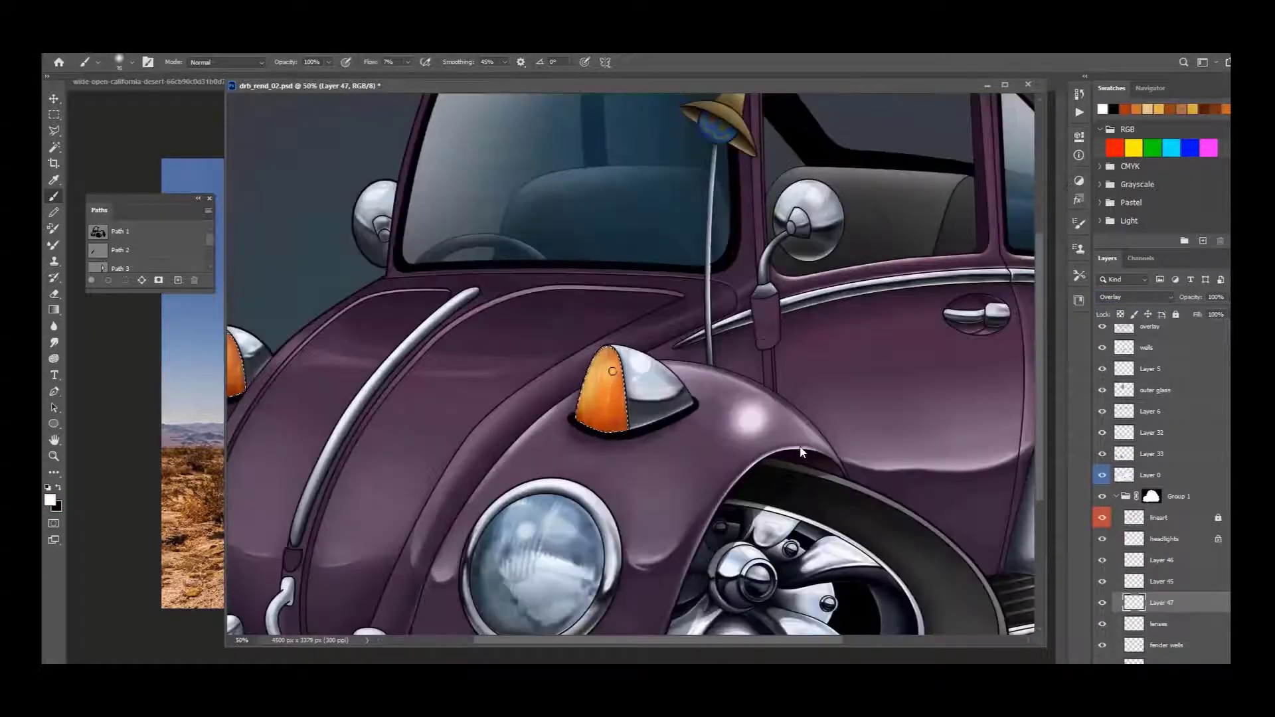
left_click_drag(612, 370, 615, 372)
scroll(306, 388, "left", 4)
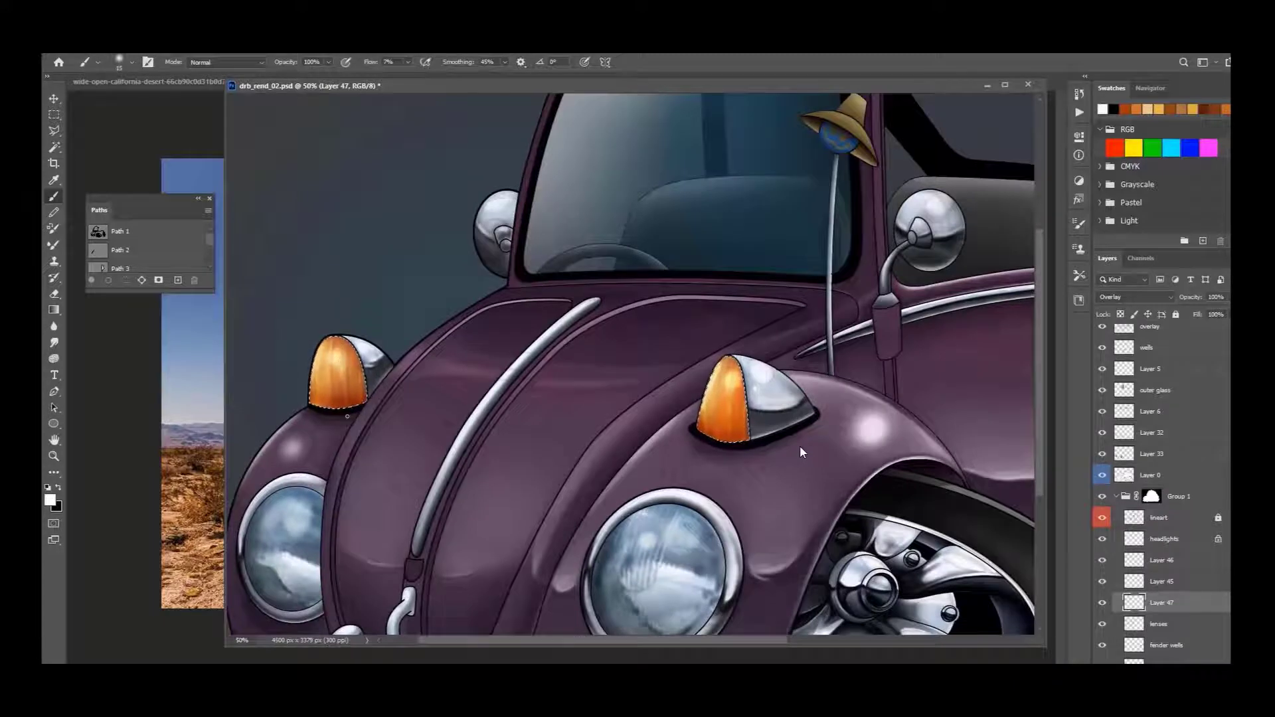
Step: Reduce Layer 47's saturation to -48 and tone down the "lenses" layer with Hue/Saturation
key("ctrl+0")
key("ctrl+u")
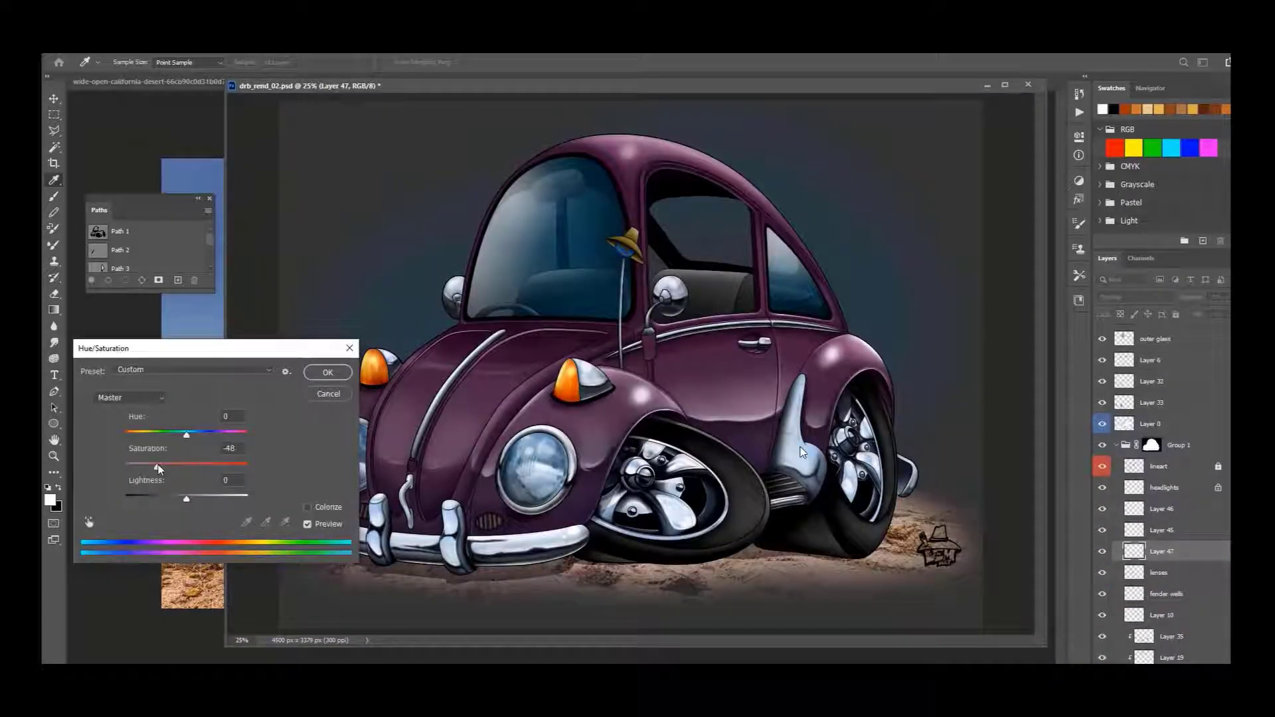
key("Return")
key("b")
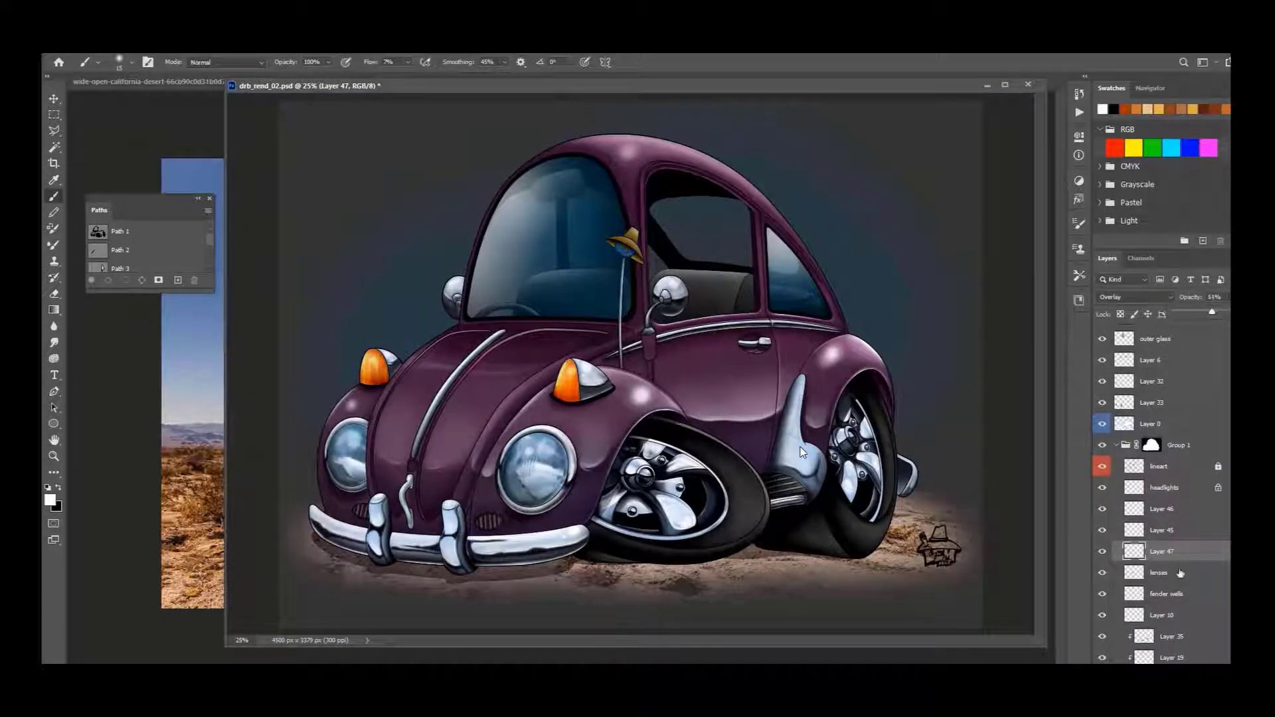
left_click(1180, 572)
key("ctrl+u")
key("Return")
Step: Use Path 1 to select the windshield's edge beside the far mirror and brush shading there on a new layer beneath the lineart
left_click(120, 231)
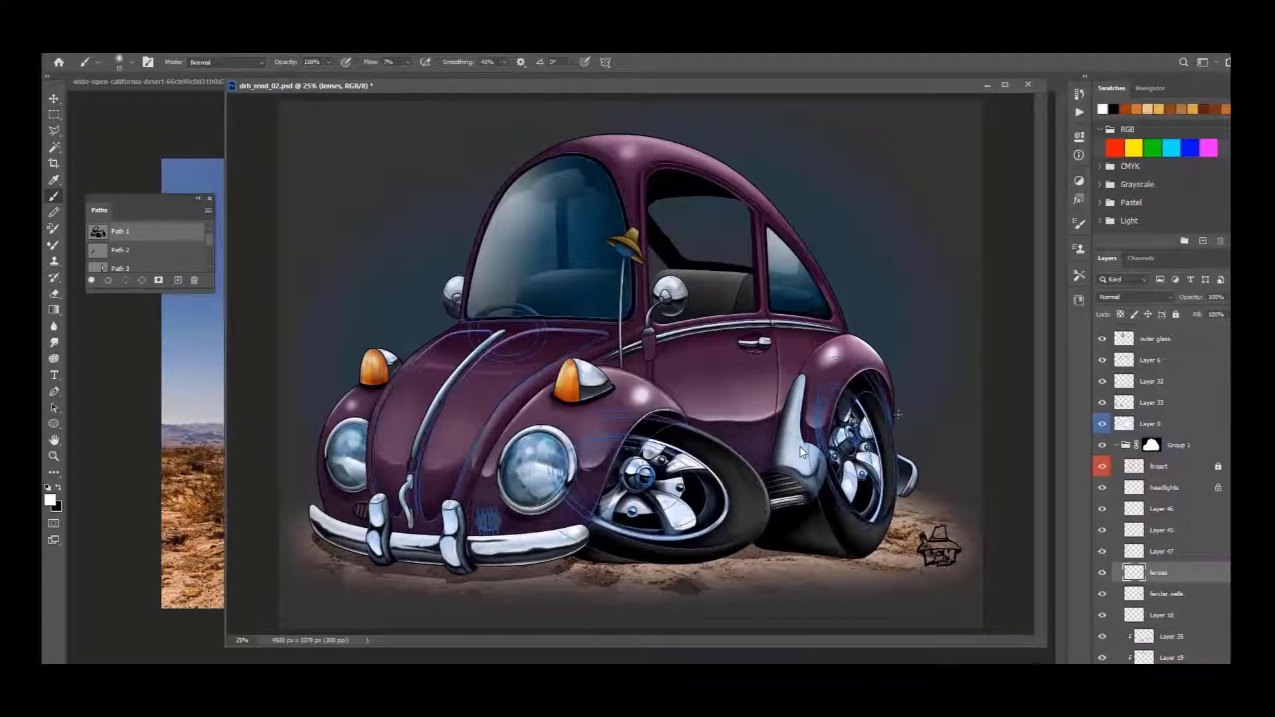
key("a")
key("ctrl+plus")
key("ctrl+shift+alt+n")
key("b")
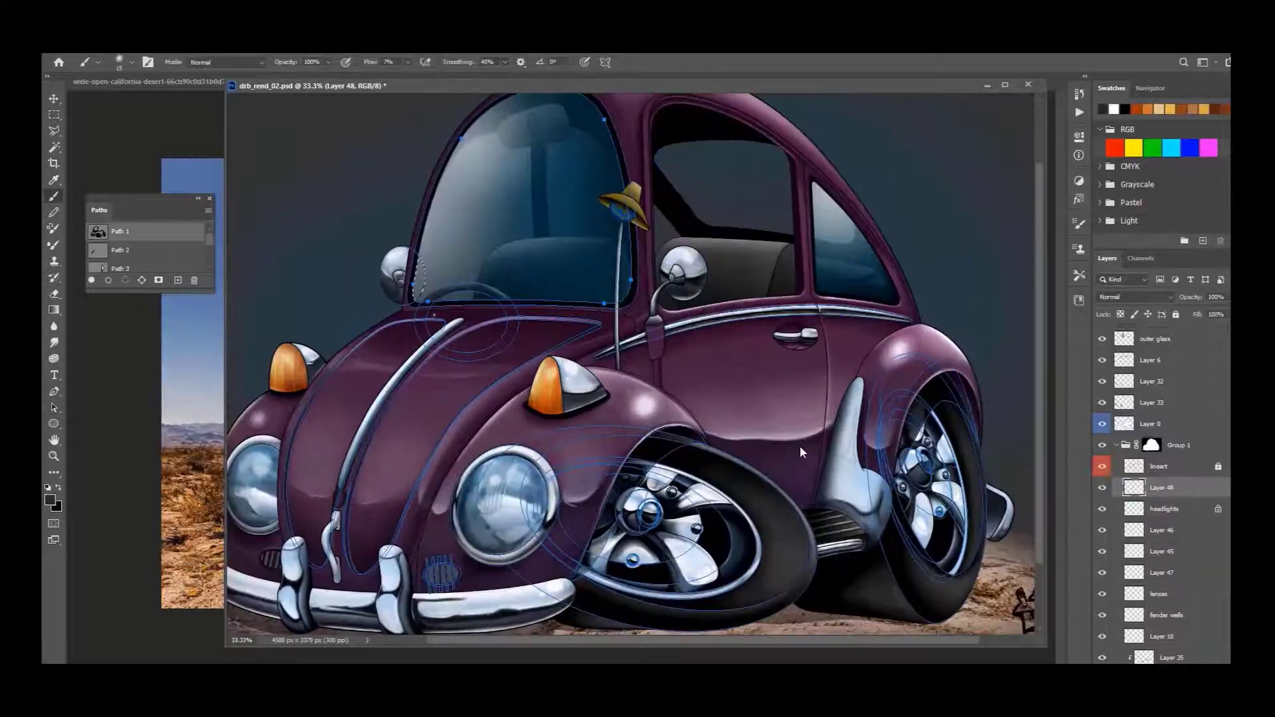
left_click_drag(415, 292, 419, 288)
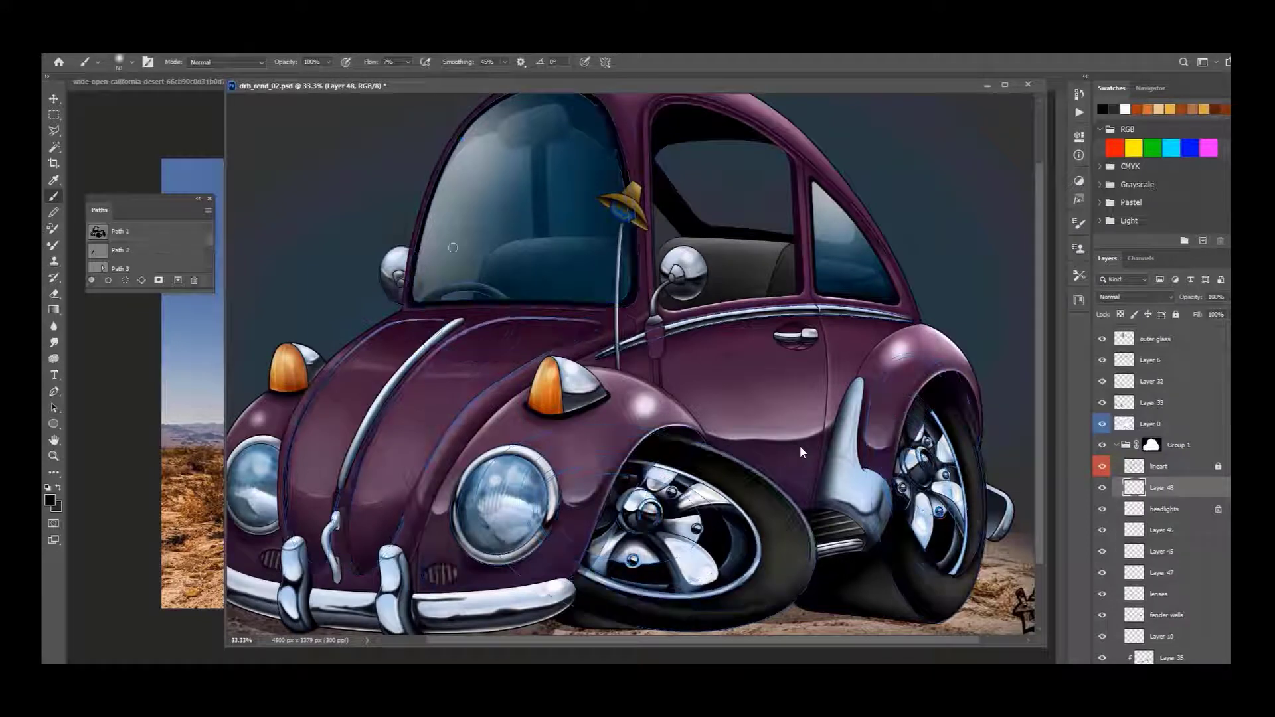
key("ctrl+plus")
key("x")
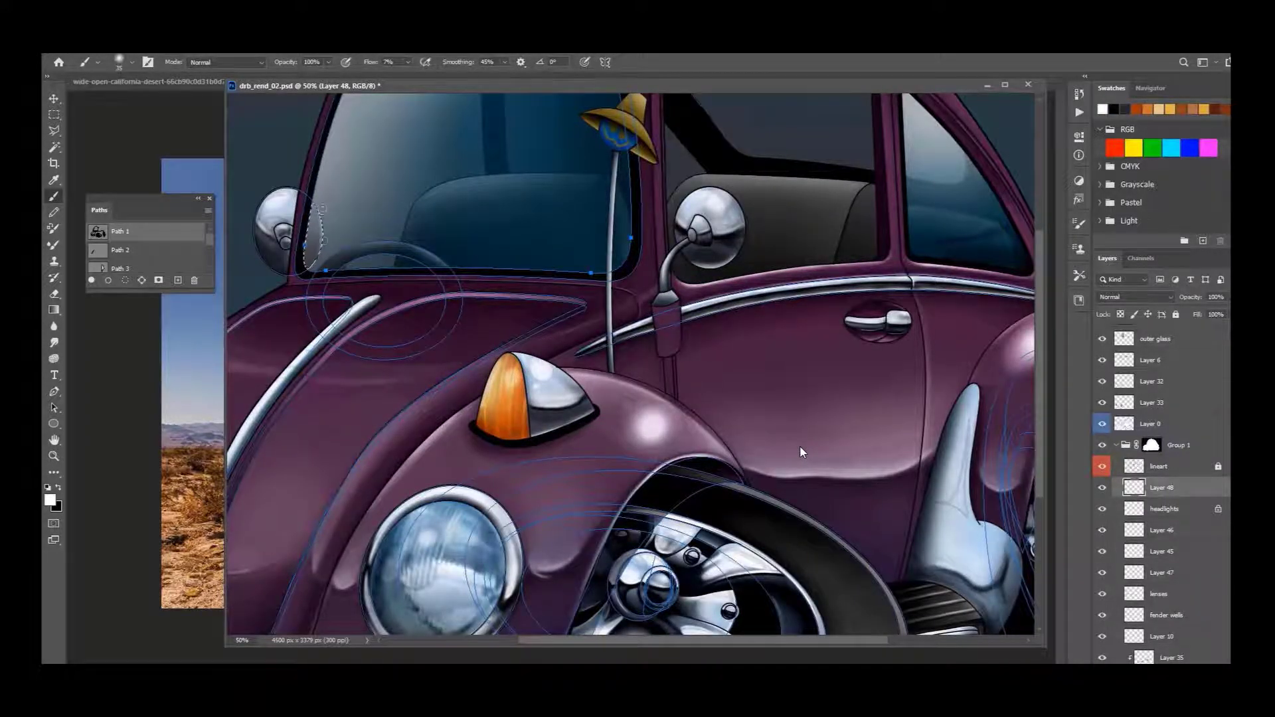
Step: Raise the saturation of the ground on Layer 43 to +26
key("ctrl+minus")
key("ctrl+minus")
scroll(1100, 580, "up", 3)
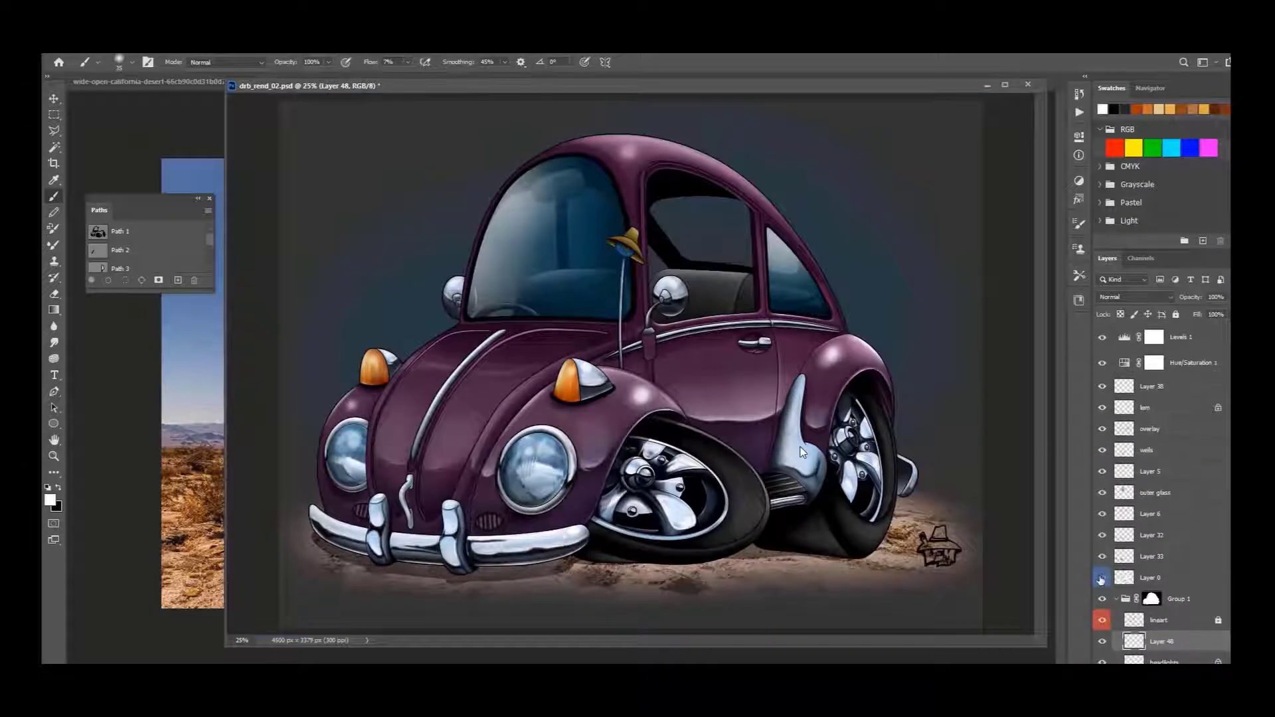
scroll(1155, 532, "down", 5)
left_click(1155, 570)
key("e")
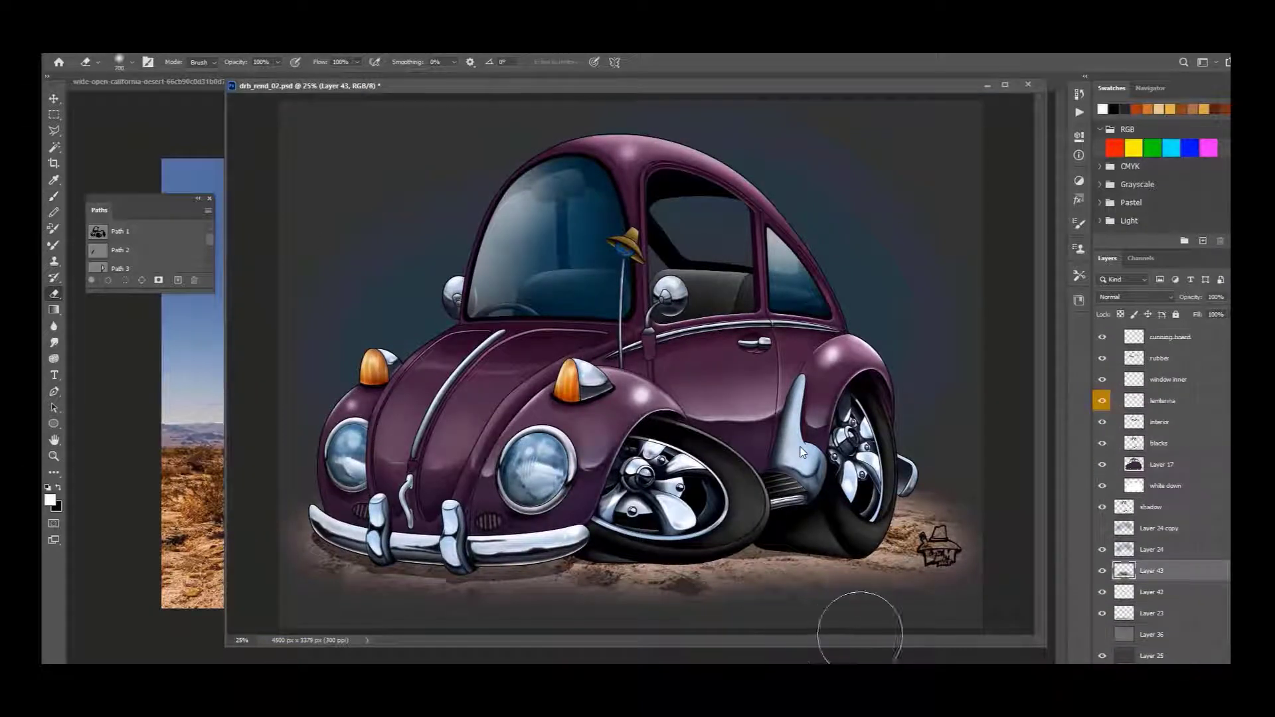
key("ctrl+minus")
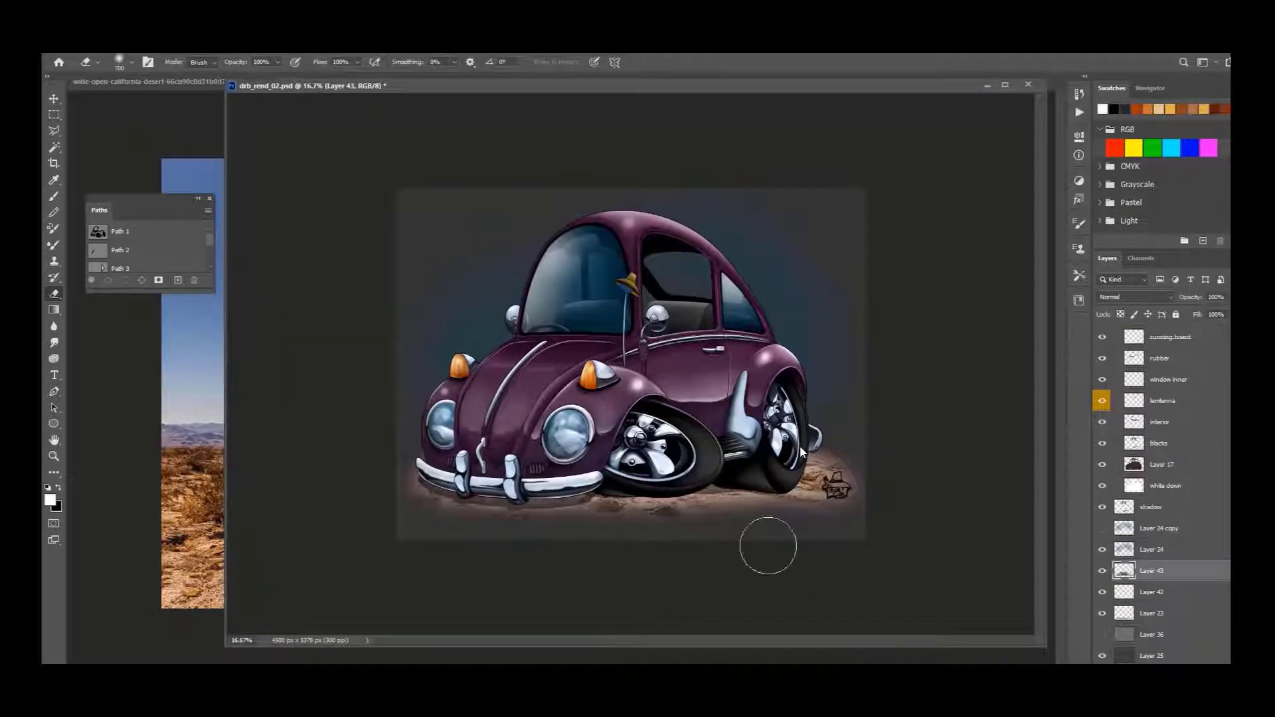
key("bracketleft")
key("bracketleft")
key("bracketleft")
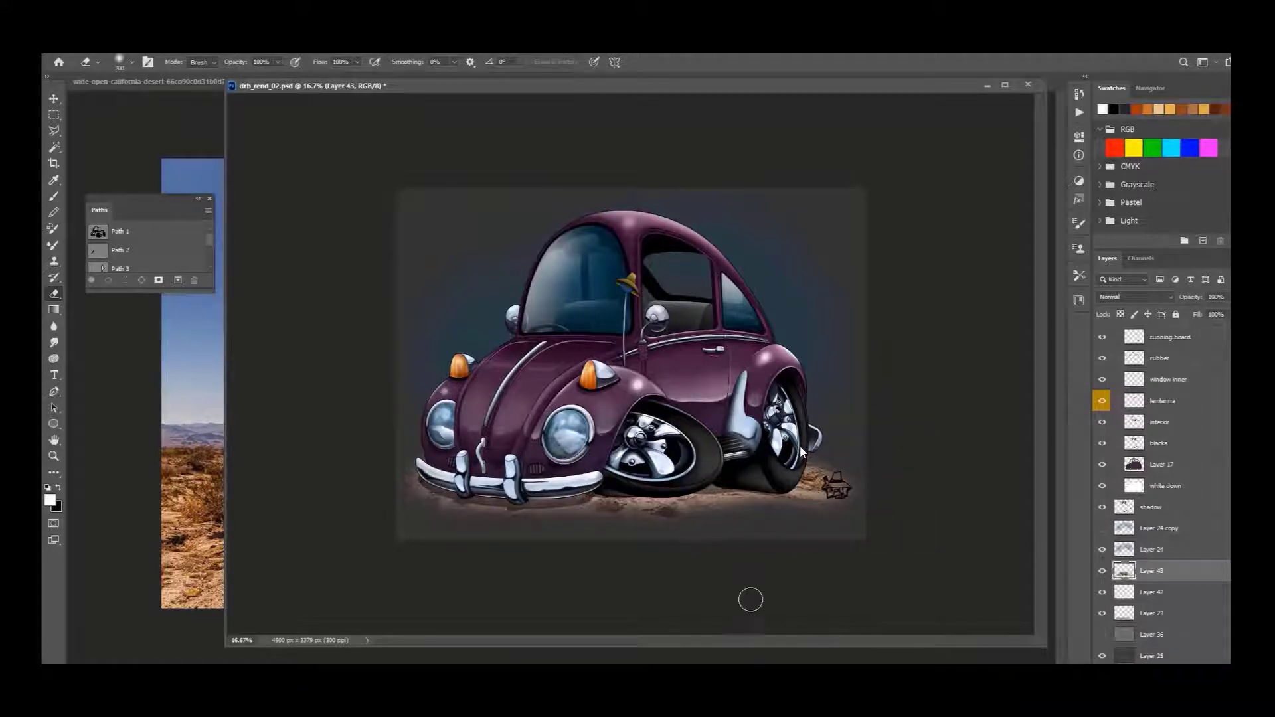
key("ctrl+u")
mouse_move(187, 465)
left_mouse_down()
mouse_move(173, 467)
mouse_move(197, 468)
left_mouse_up()
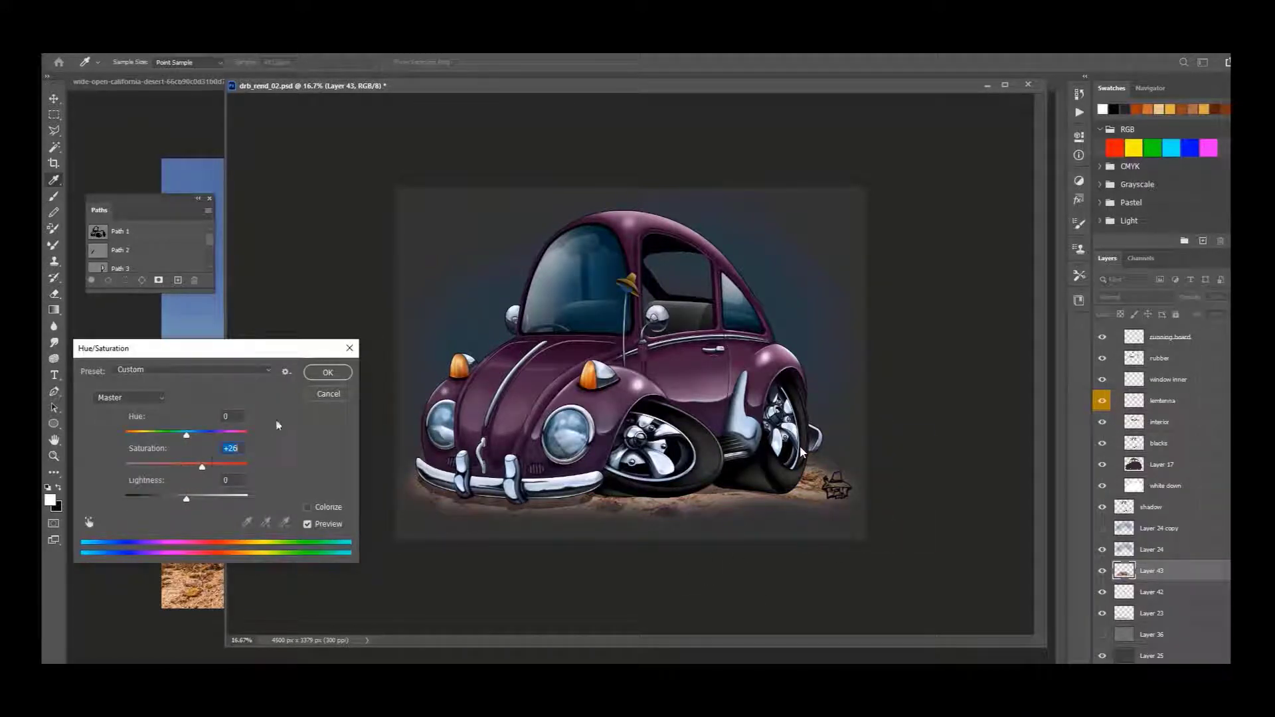
key("Return")
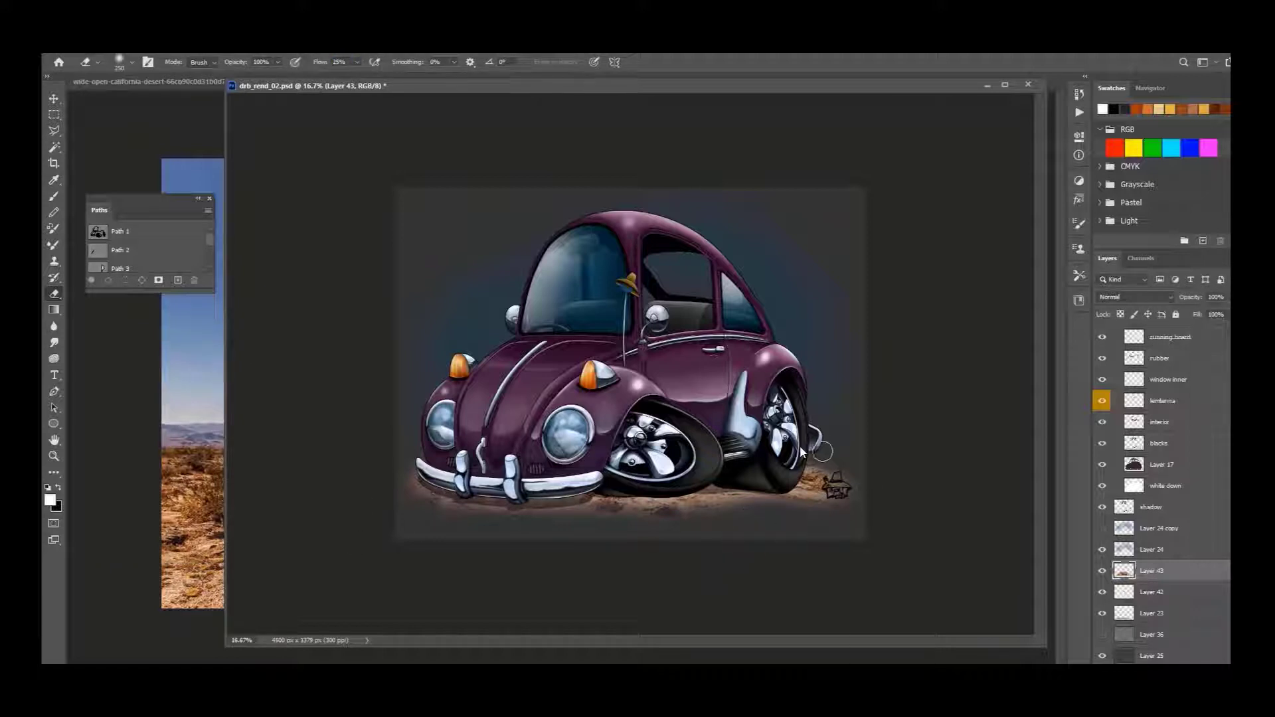
Step: Refine the ground's lower edge on Layer 43 with the Eraser at 25% flow, sweeping beneath the whole car
key("bracketright")
key("bracketright")
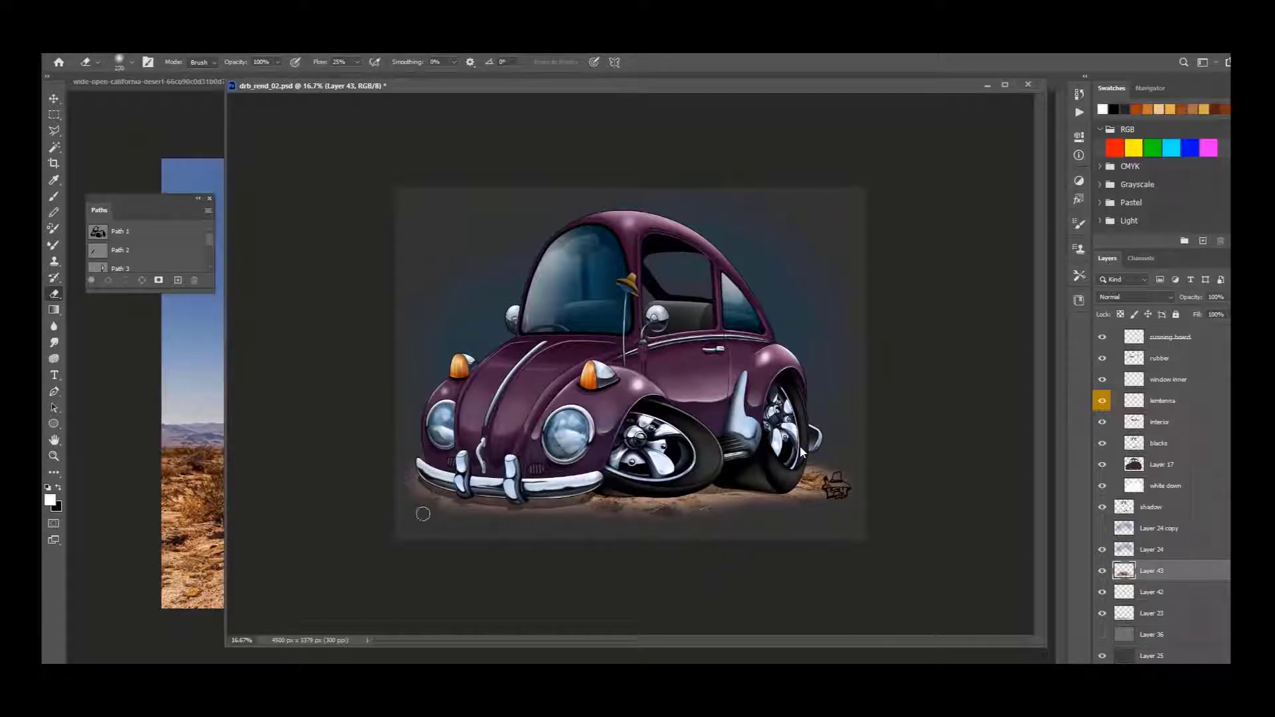
key("bracketleft")
key("bracketleft")
left_click_drag(423, 513, 843, 508)
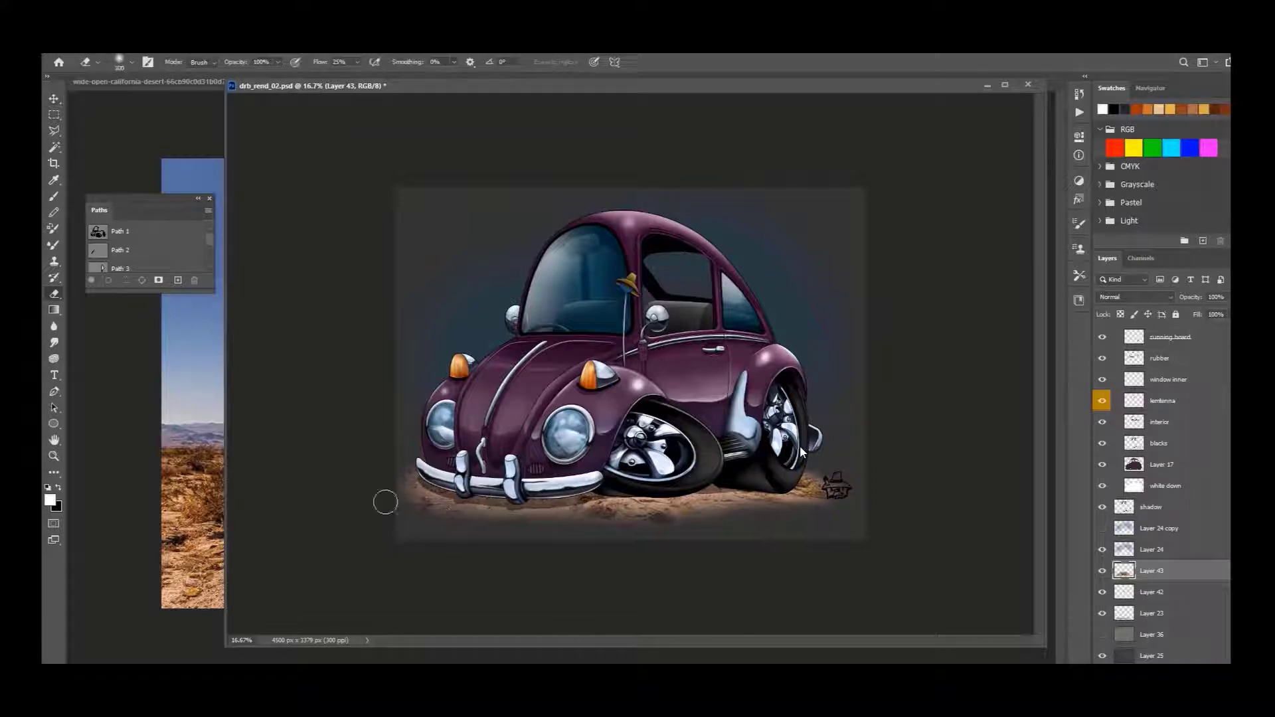
Step: Move the signature on the "lem" layer up slightly behind the rear wheel and lower the layer's opacity
scroll(1162, 452, "up", 10)
left_click(1155, 408)
key("v")
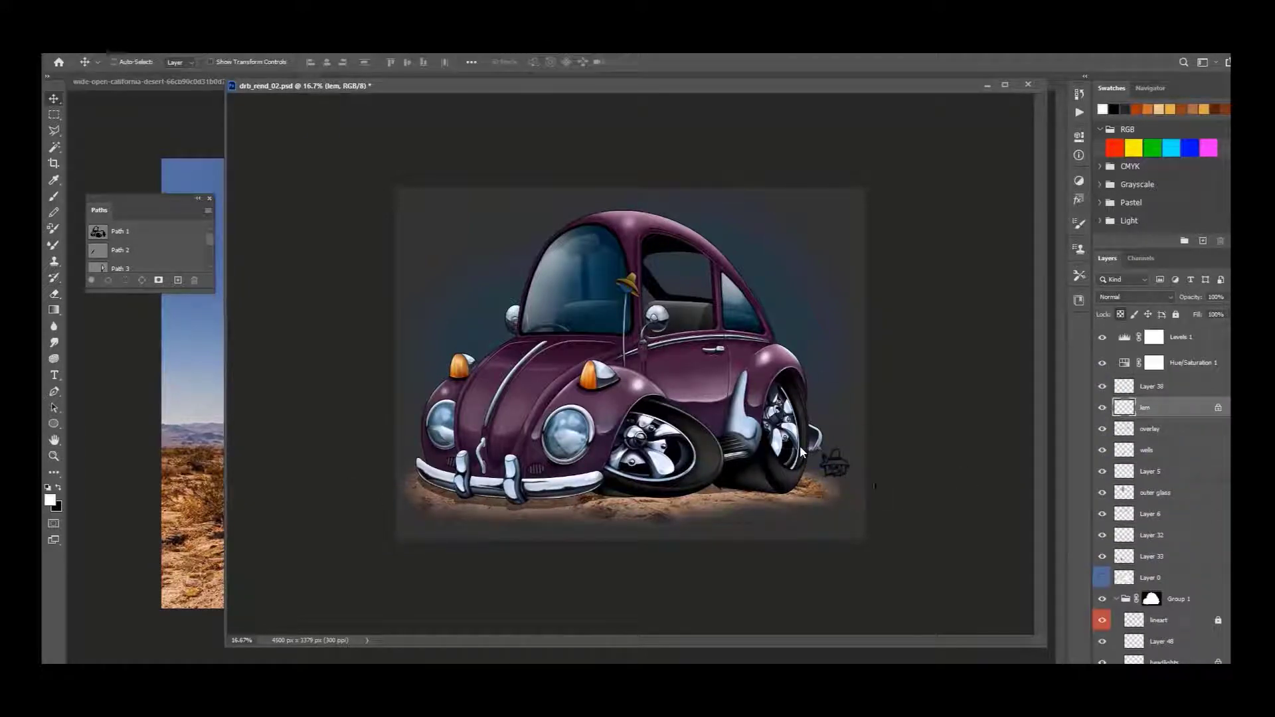
left_click_drag(1225, 297, 1186, 316)
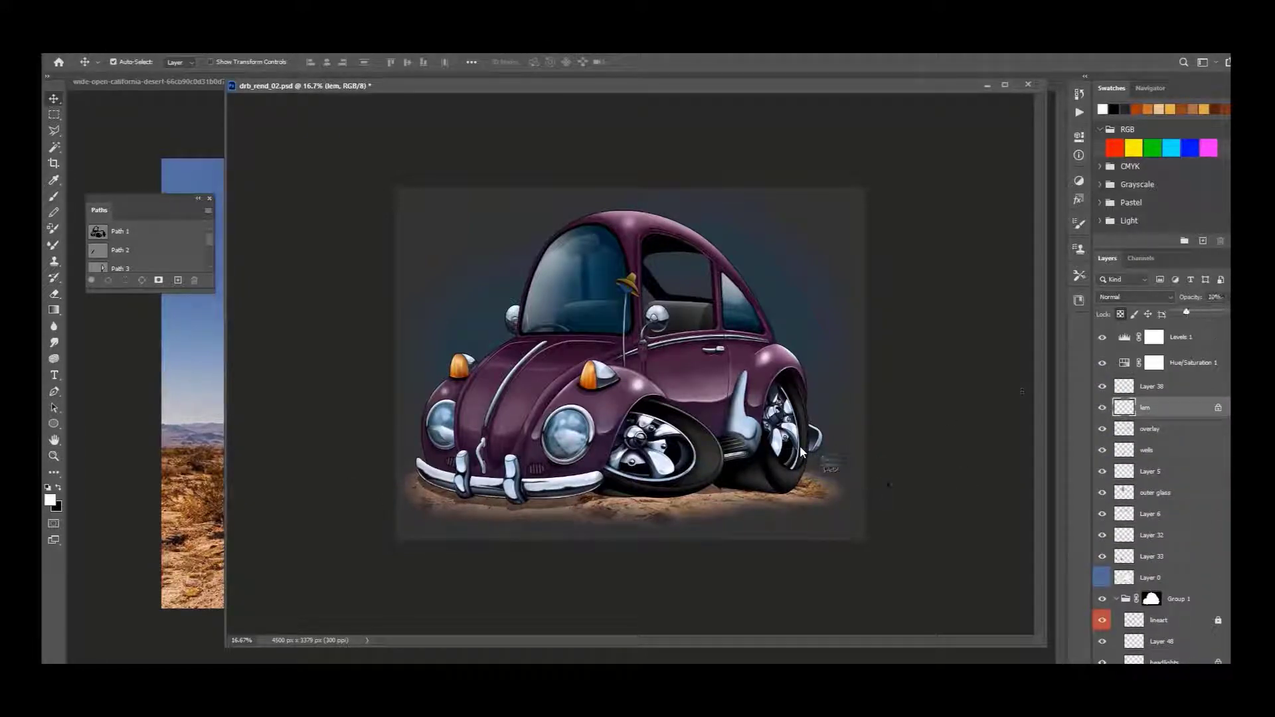
Step: Hide the Levels 1 and Hue/Saturation 1 adjustments and choose a blue brush colour sampled from the background glow, with Layer 24 active
scroll(1162, 498, "down", 5)
scroll(1162, 498, "up", 5)
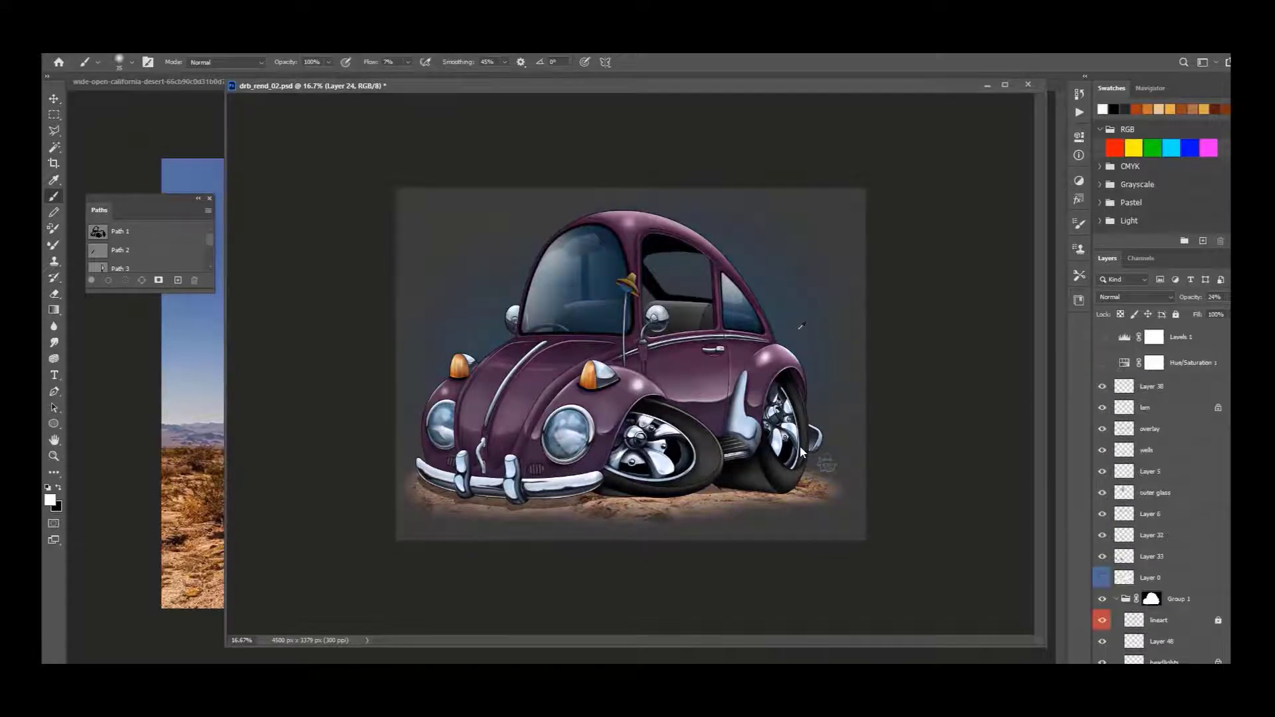
left_click(1102, 336)
left_click(1102, 362)
key("i")
left_click(49, 500)
key("Return")
key("b")
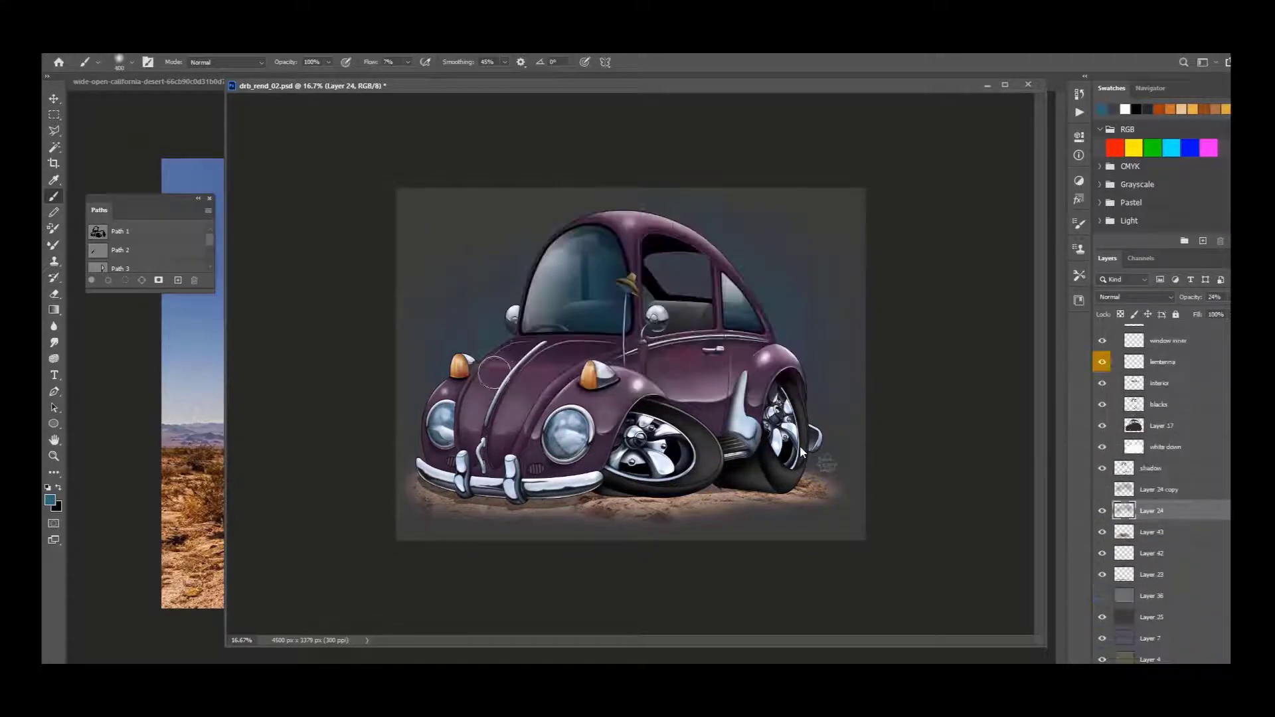
Step: Brush a blue glow around the car on a new layer above Layer 24, then reduce its opacity and show the adjustment layers again
key("ctrl+shift+alt+n")
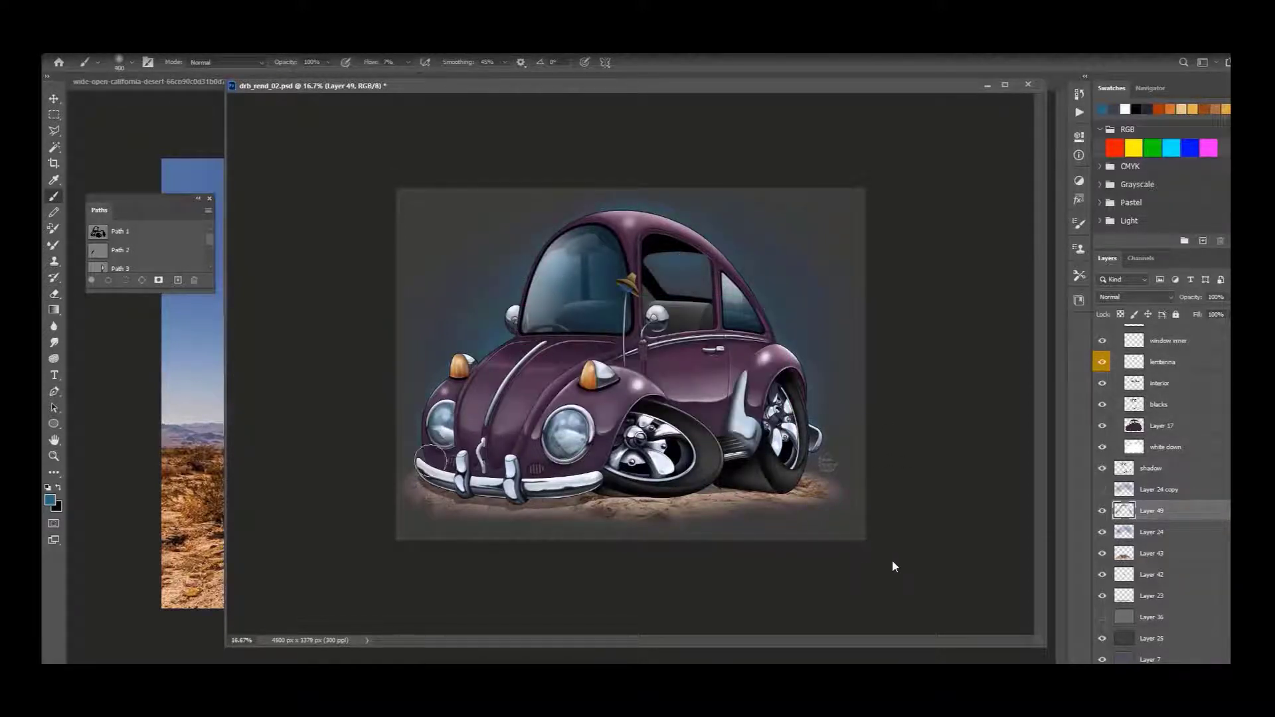
key("e")
left_click_drag(1225, 297, 1206, 312)
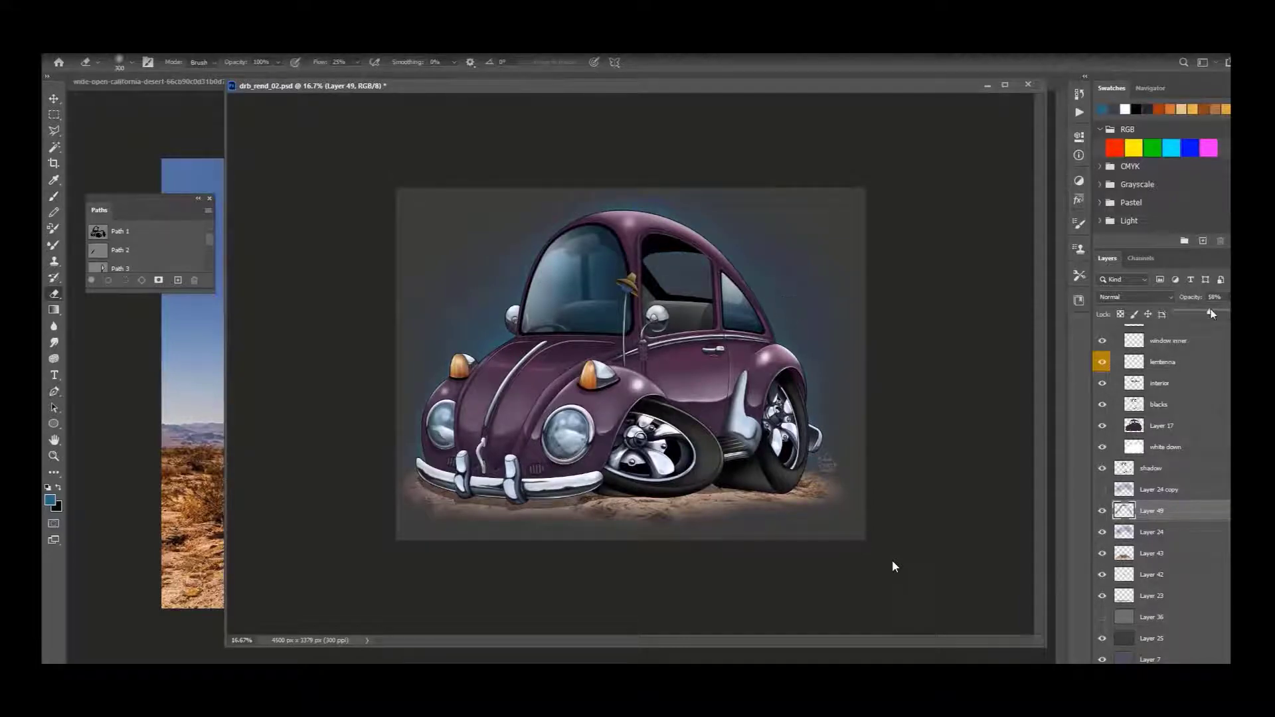
scroll(1129, 498, "up", 5)
left_click(1102, 363)
Step: Create a new layer named "bling" just below the adjustment layers and choose white as the brush colour
key("ctrl+shift+alt+n")
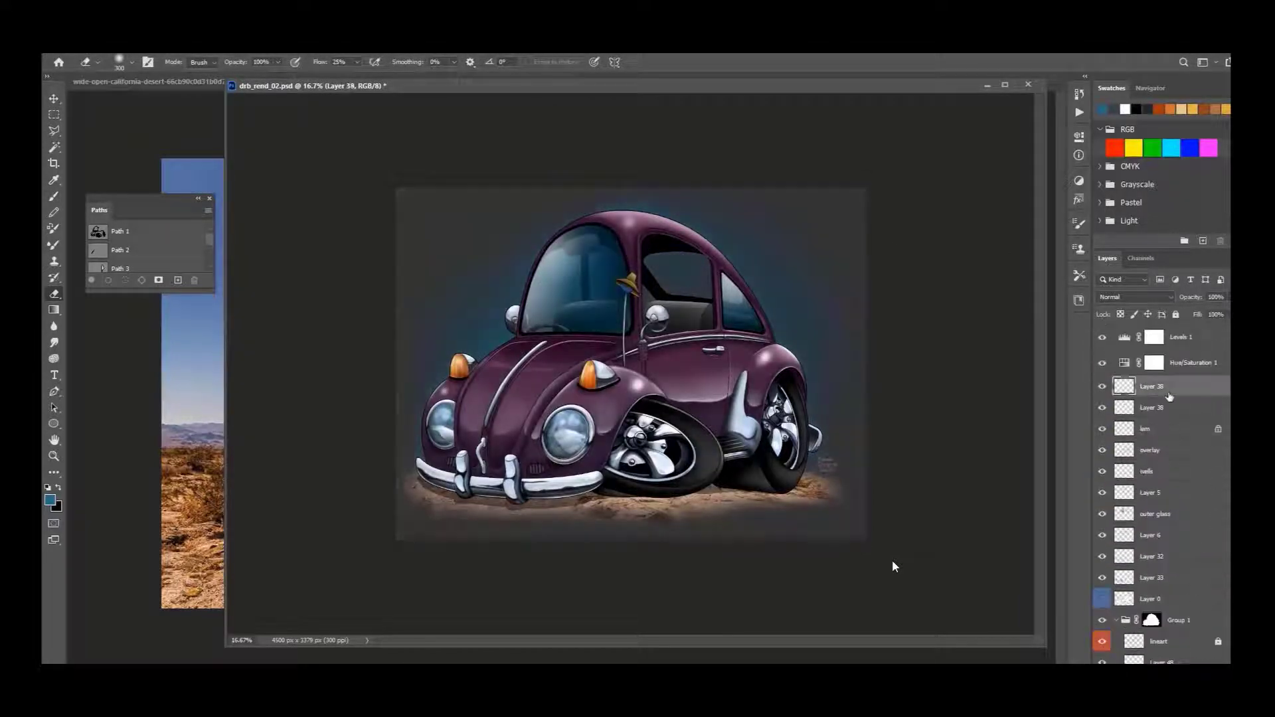
double_click(1146, 386)
type("bling")
key("Return")
left_click(1125, 109)
Step: Set the brush flow to 20% and dab white glints onto the wheels, front bumper and running board trim
key("ctrl+equal")
key("b")
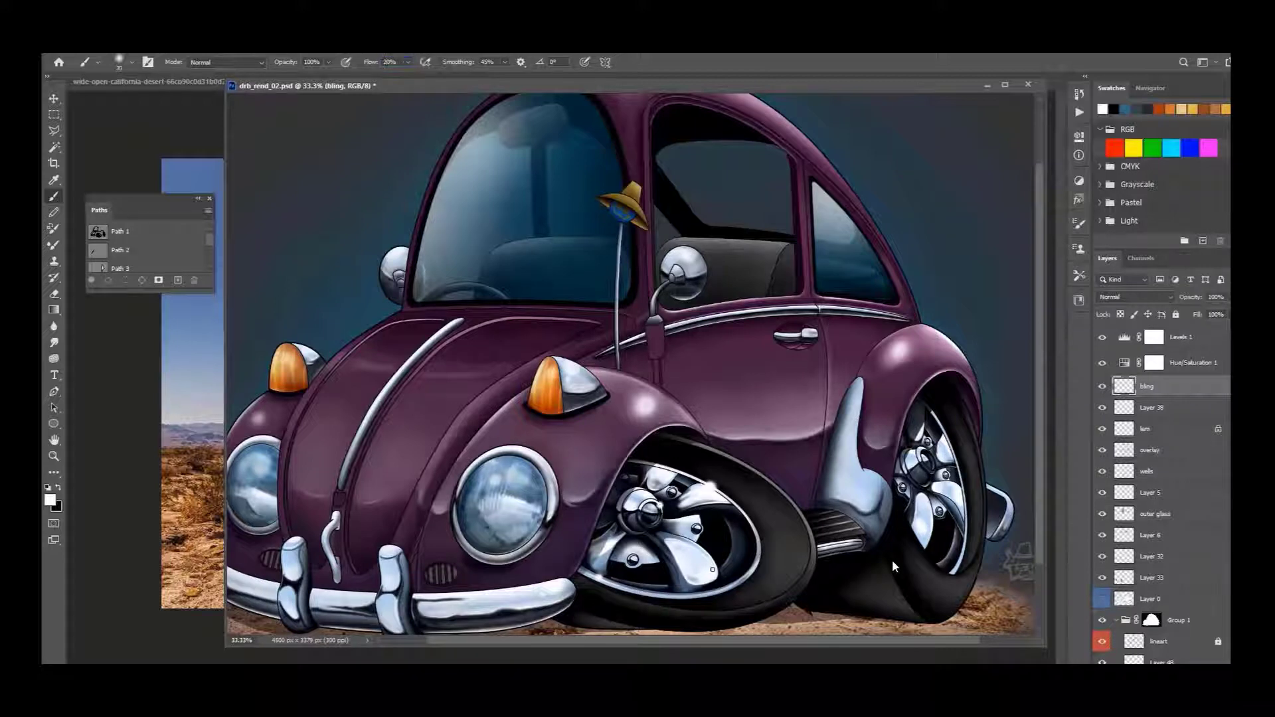
key("shift+2")
key("shift+9")
scroll(893, 567, "up", 1)
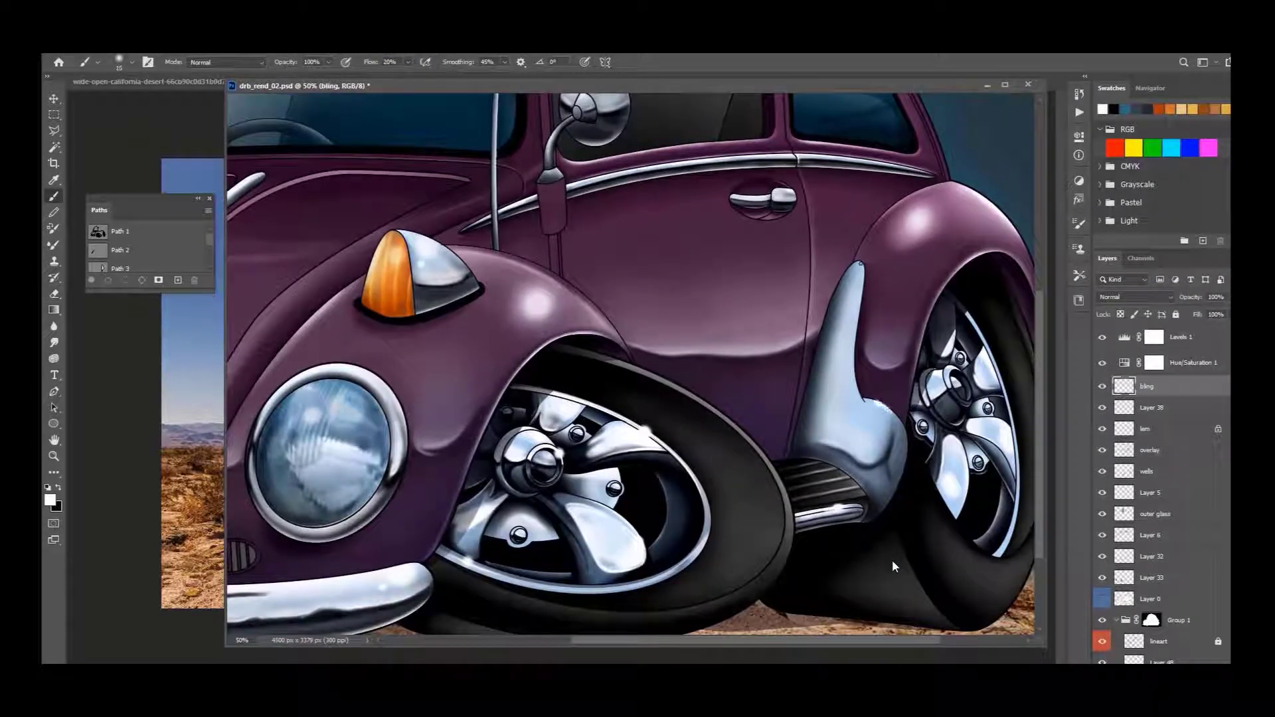
left_click_drag(893, 566, 893, 567)
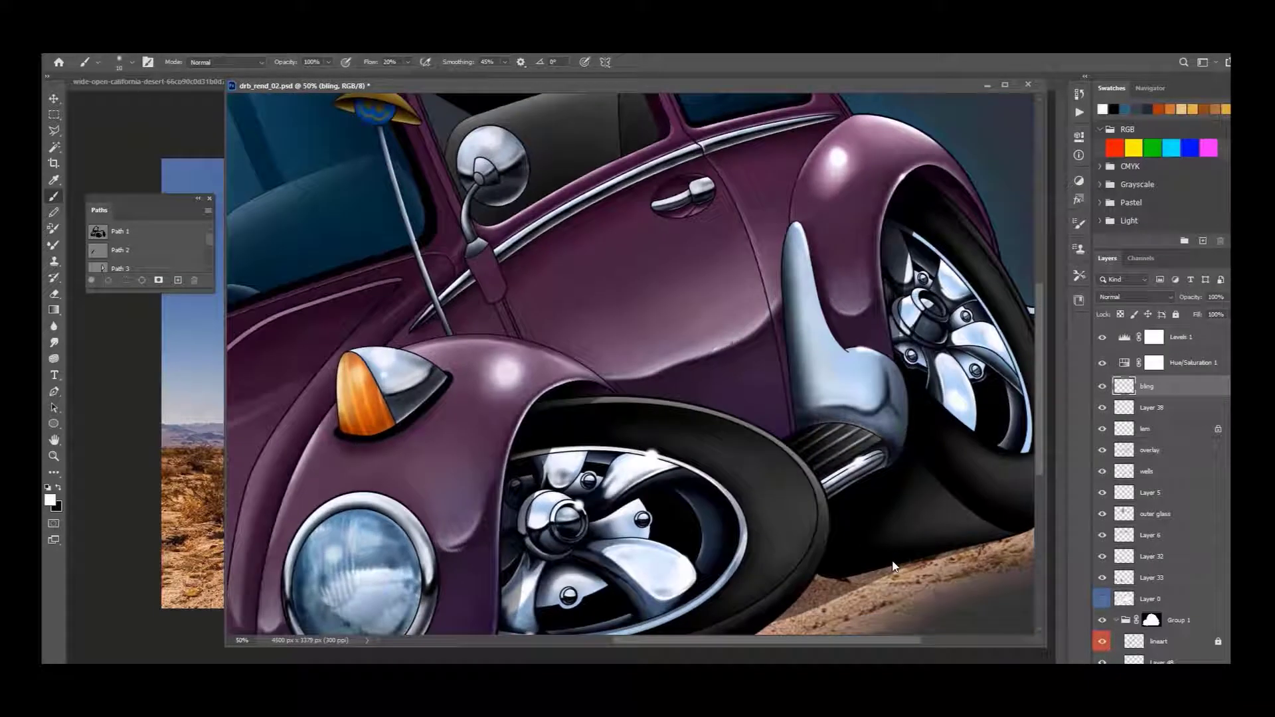
Step: Add small white glints along the door's lower crease and rear edge, the door handle and the side trim under the quarter window
scroll(893, 566, "up", 1)
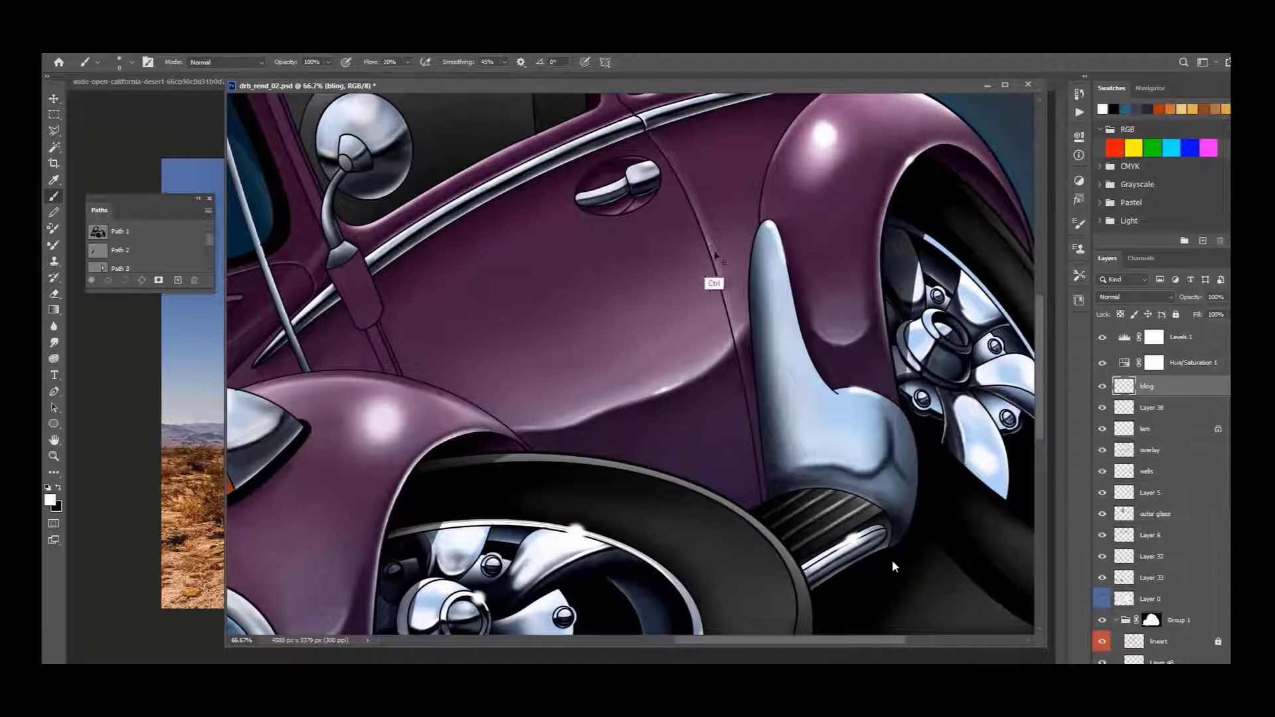
scroll(893, 566, "up", 3)
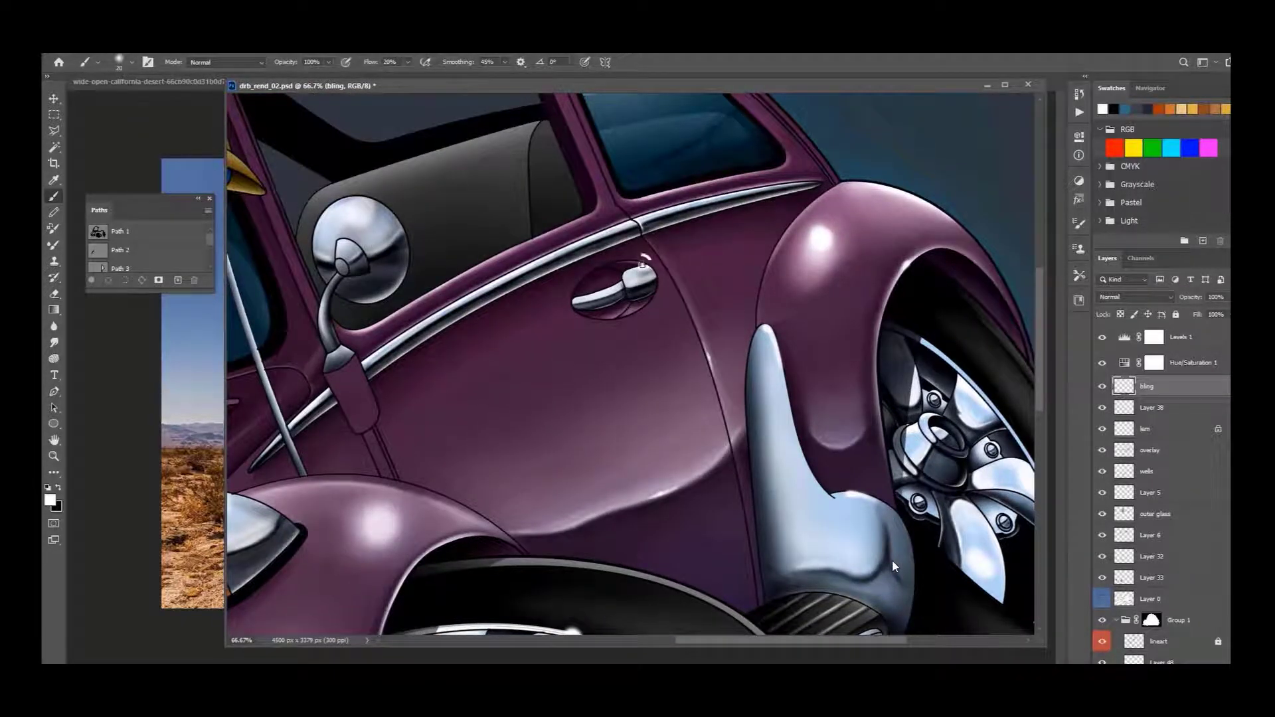
scroll(893, 566, "left", 3)
scroll(893, 566, "up", 2)
left_click(811, 243)
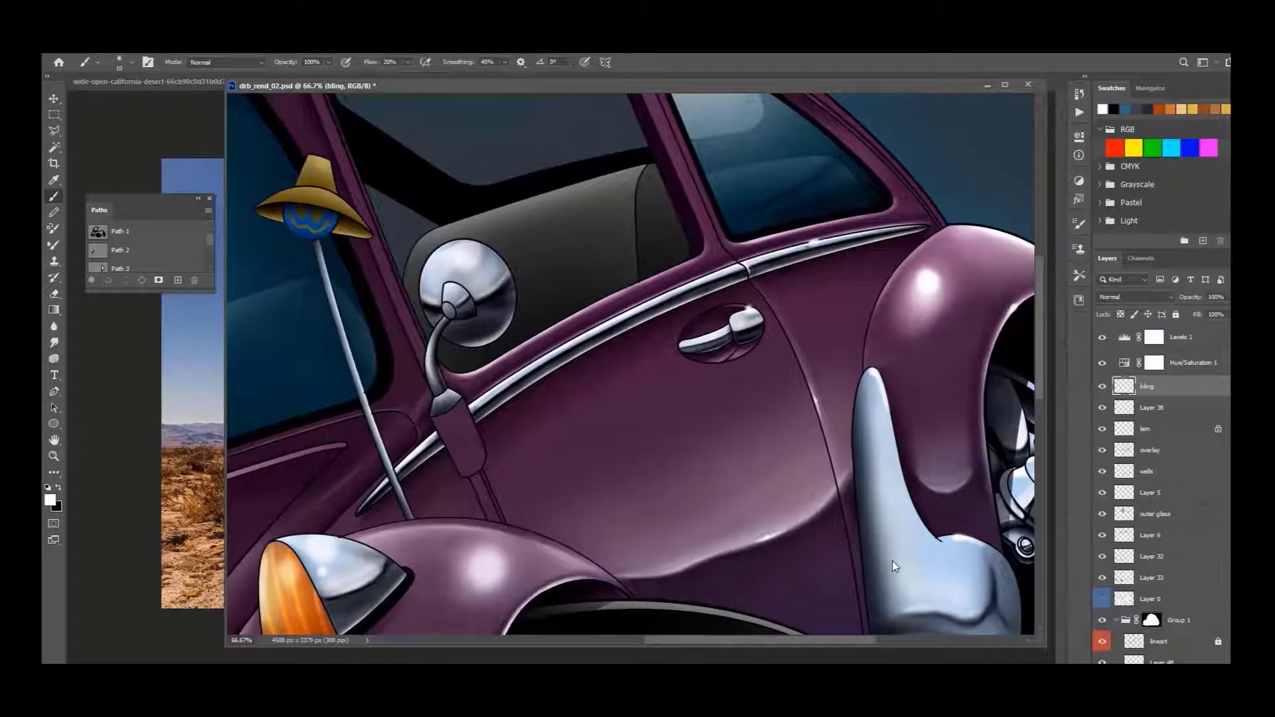
left_click(815, 239)
scroll(893, 567, "left", 1)
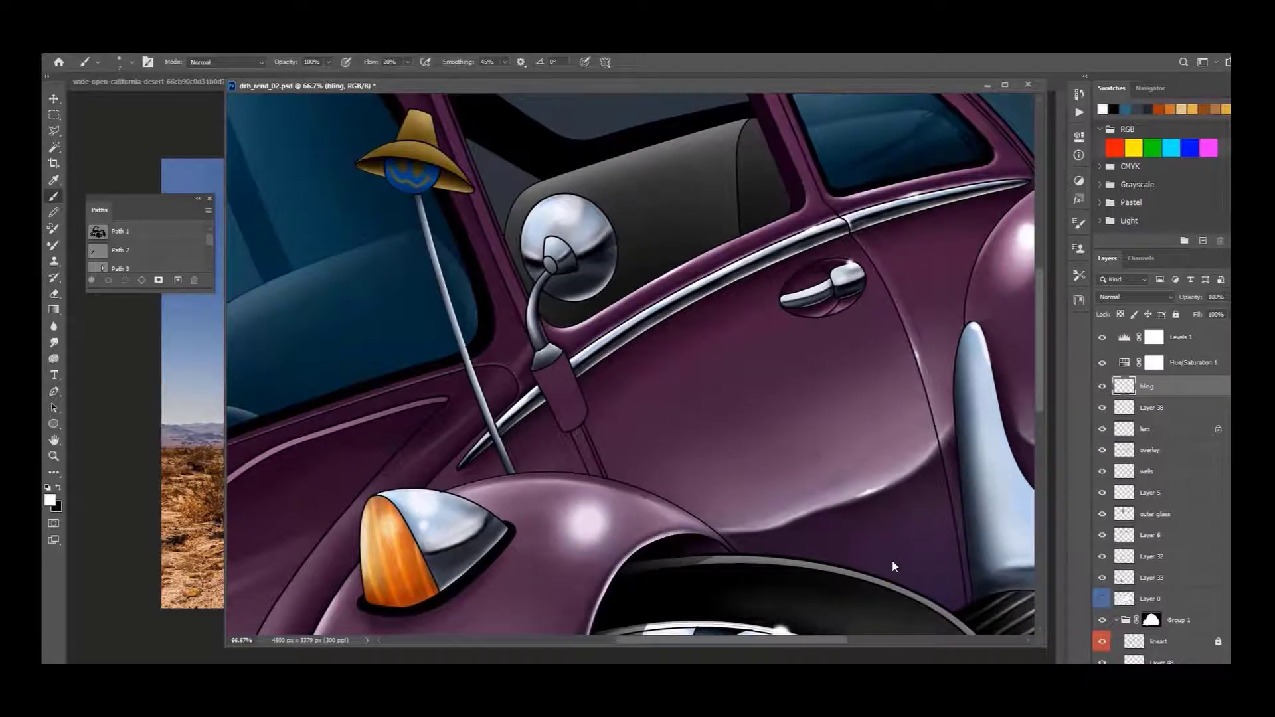
Step: On Layer 14, with the adjustment layers hidden, brush sampled body purples at 7% flow over the hood's lower reflections
left_click(893, 567, "alt")
left_click(893, 566, "ctrl")
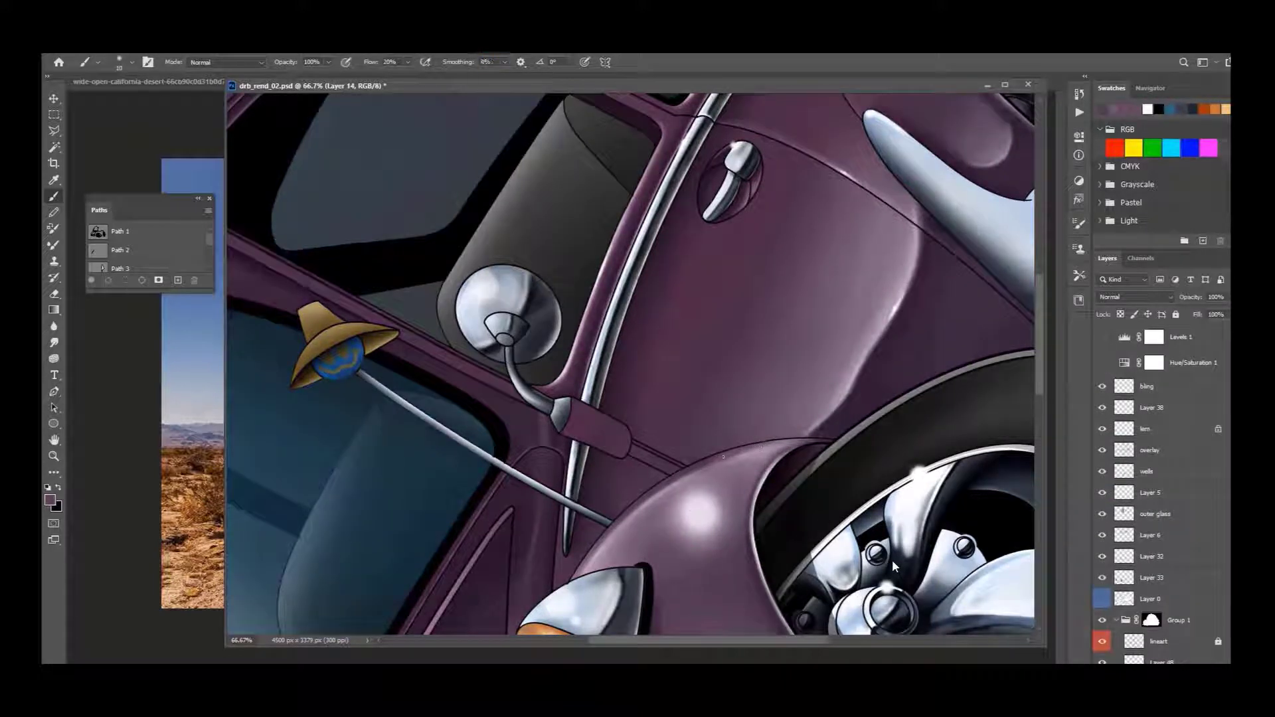
left_click(699, 470, "alt")
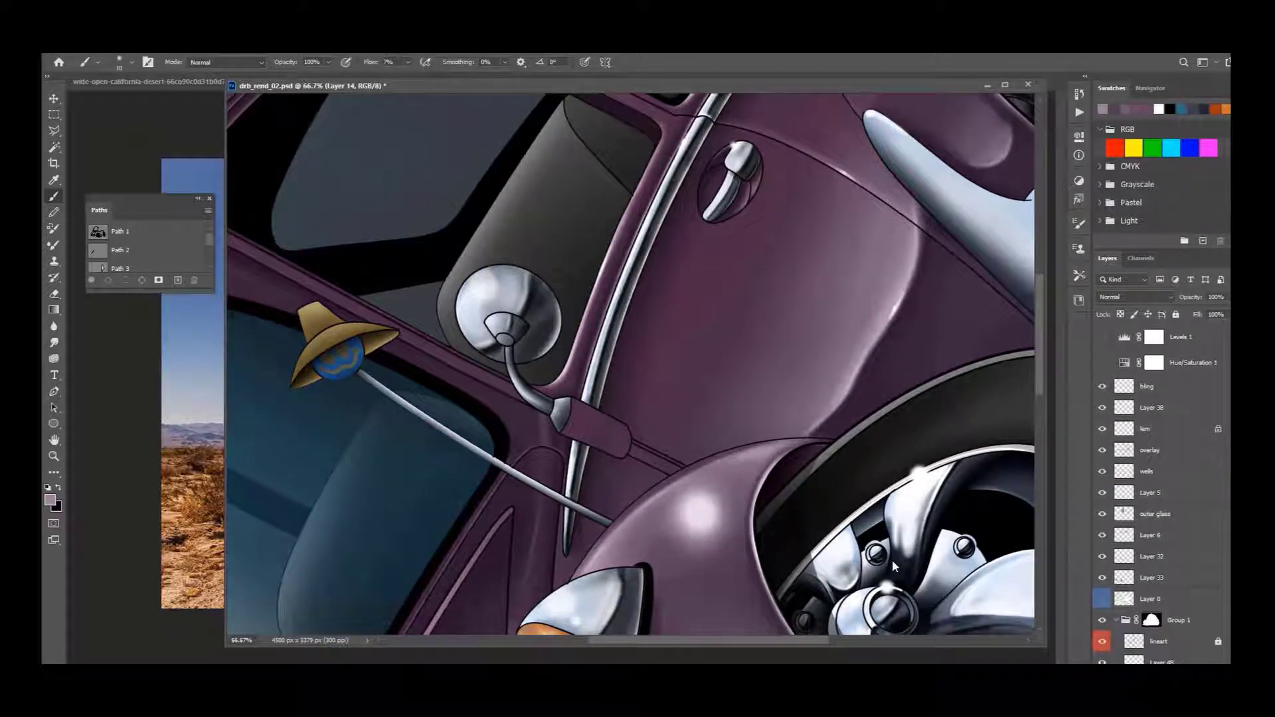
left_click(893, 566, "alt")
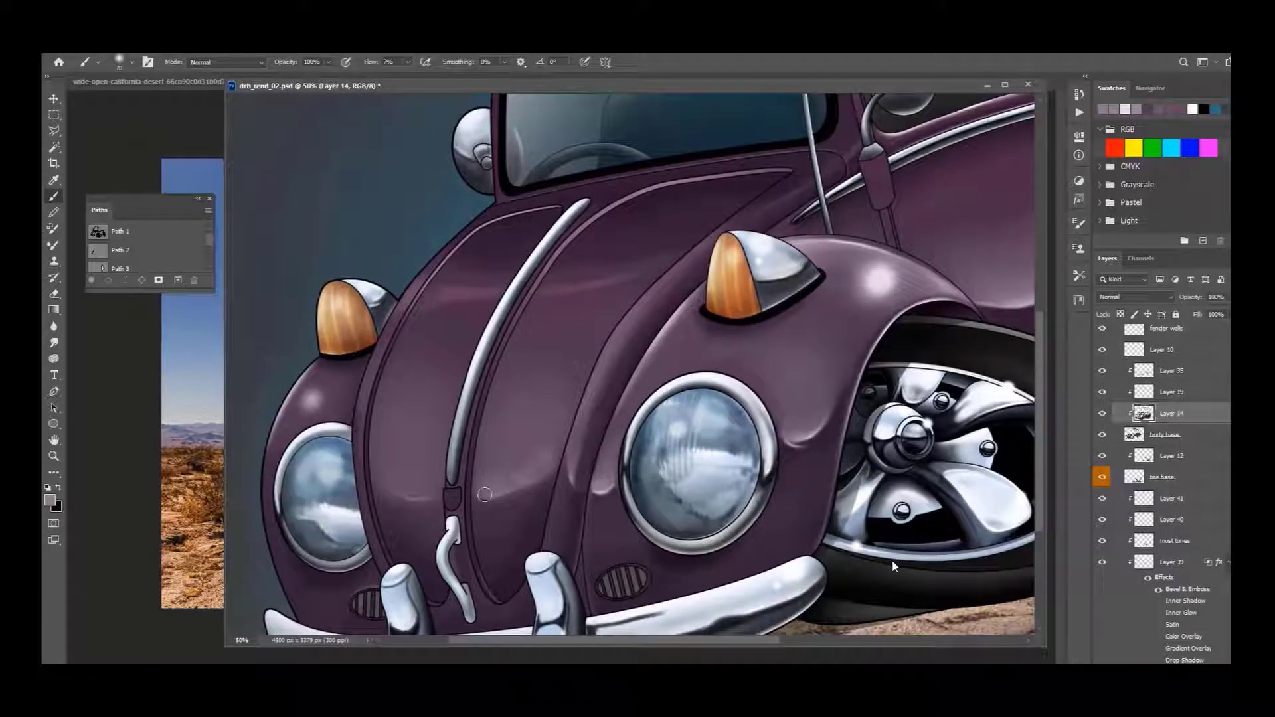
key("bracketright")
left_click(516, 471, "alt")
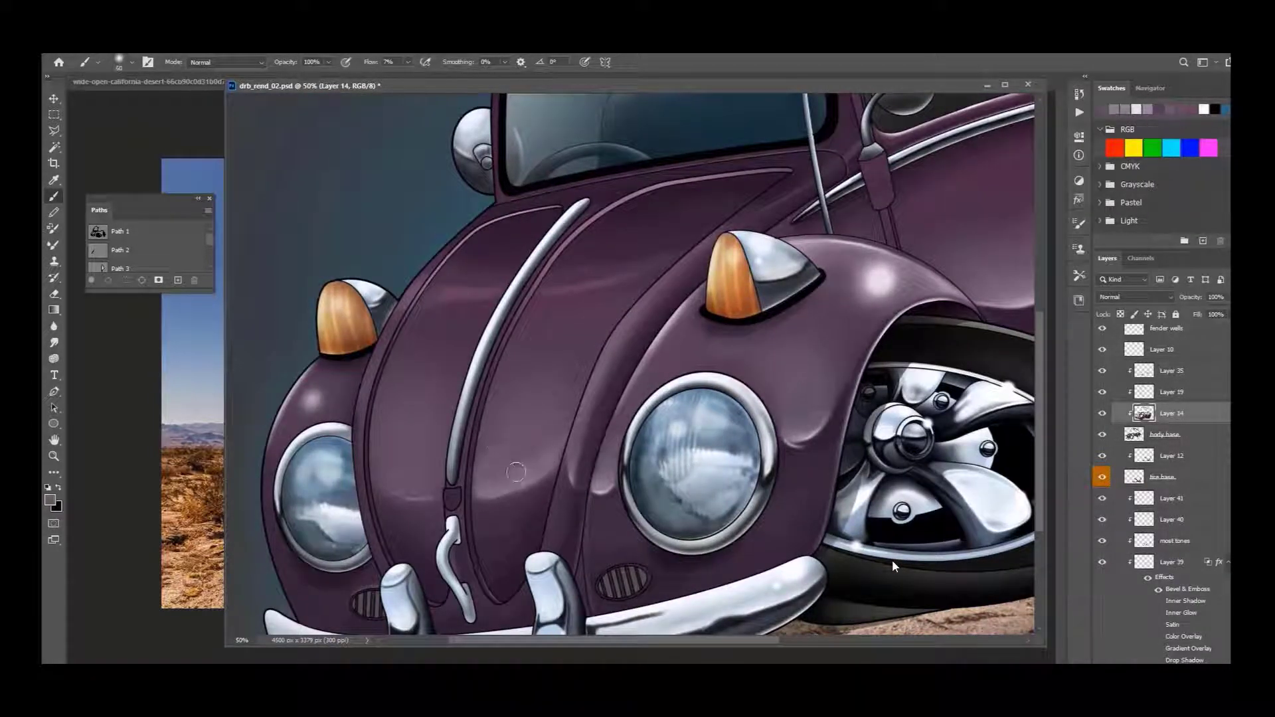
left_click_drag(418, 485, 376, 463)
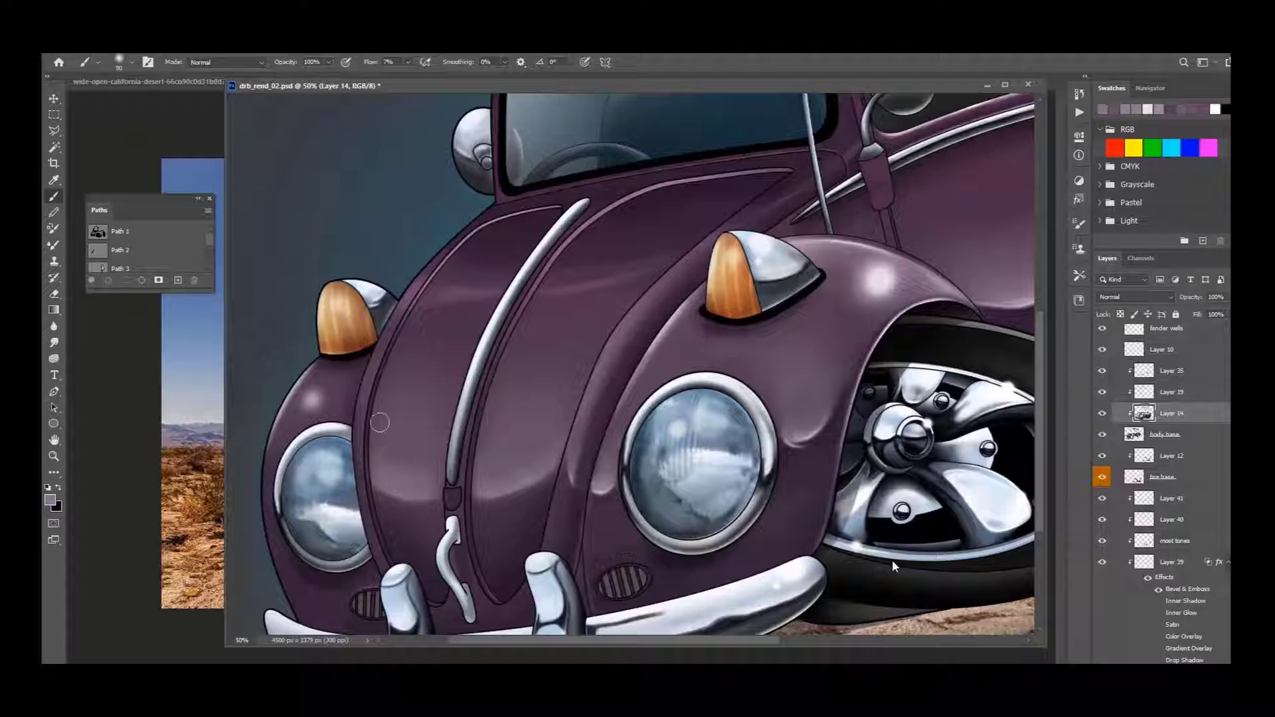
Step: Sample a dark body purple and deepen the shading beneath the hood's lower reflections on both sides of the centre trim
key("d")
key("x")
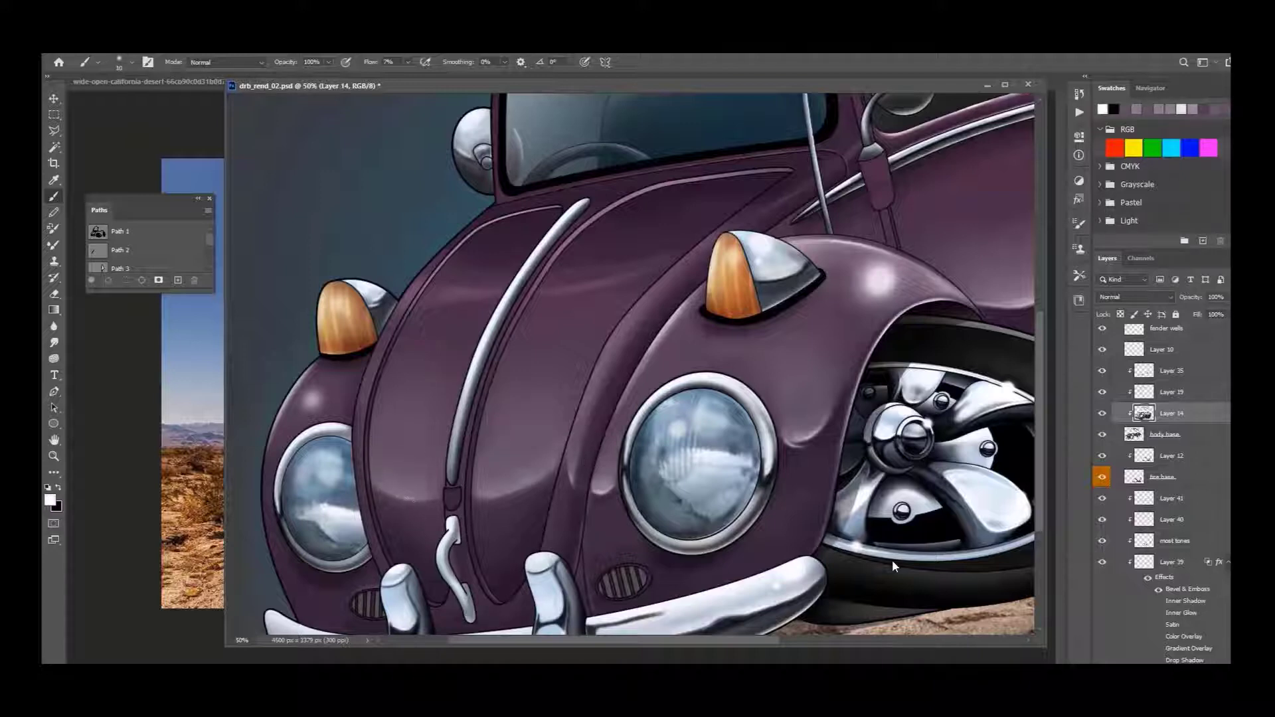
left_click(480, 501, "alt")
key("bracketright")
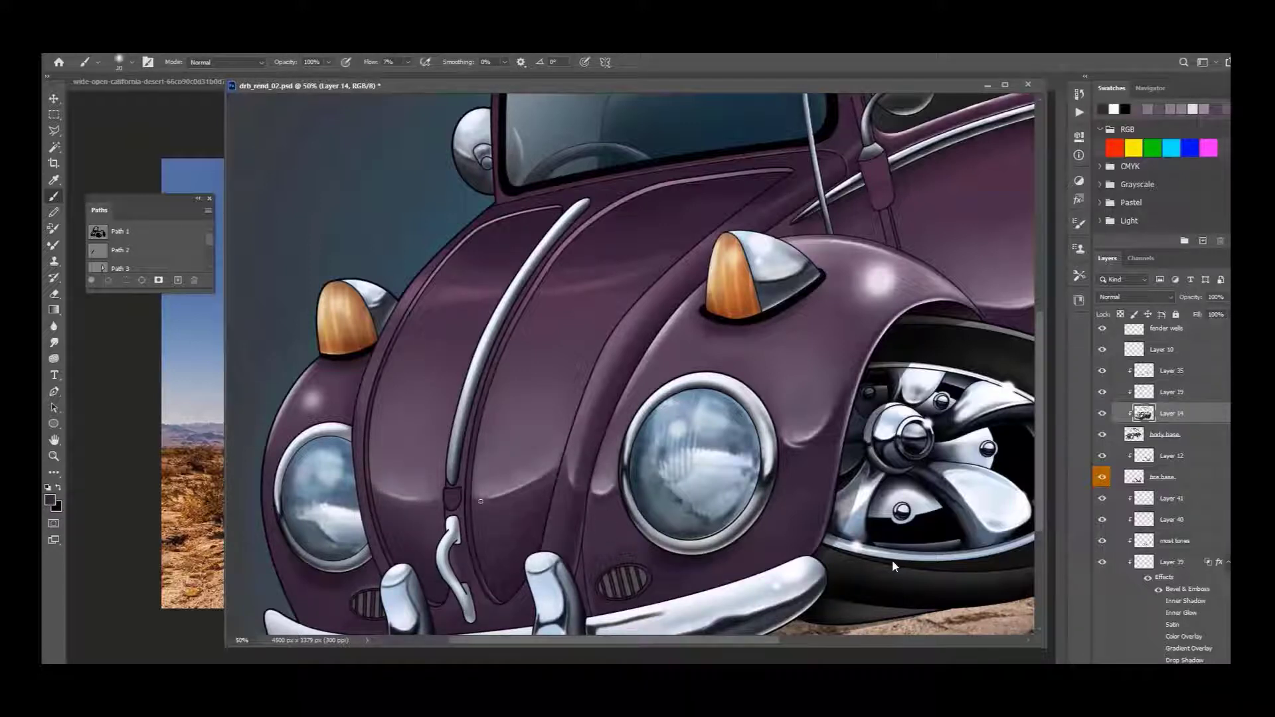
left_click_drag(427, 498, 346, 382)
key("bracketright")
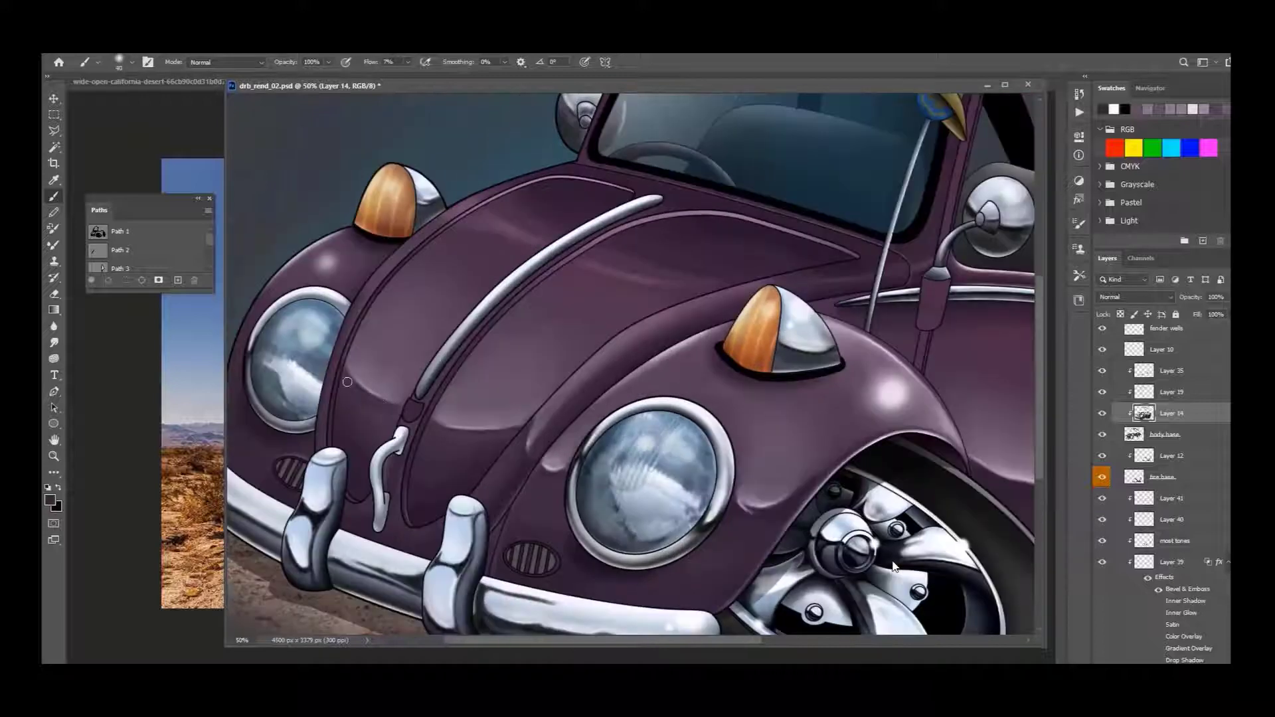
Step: Shade the far front fender around its headlight and the body just above the bumper with sampled dark purple
left_click_drag(544, 392, 315, 452)
key("bracketleft")
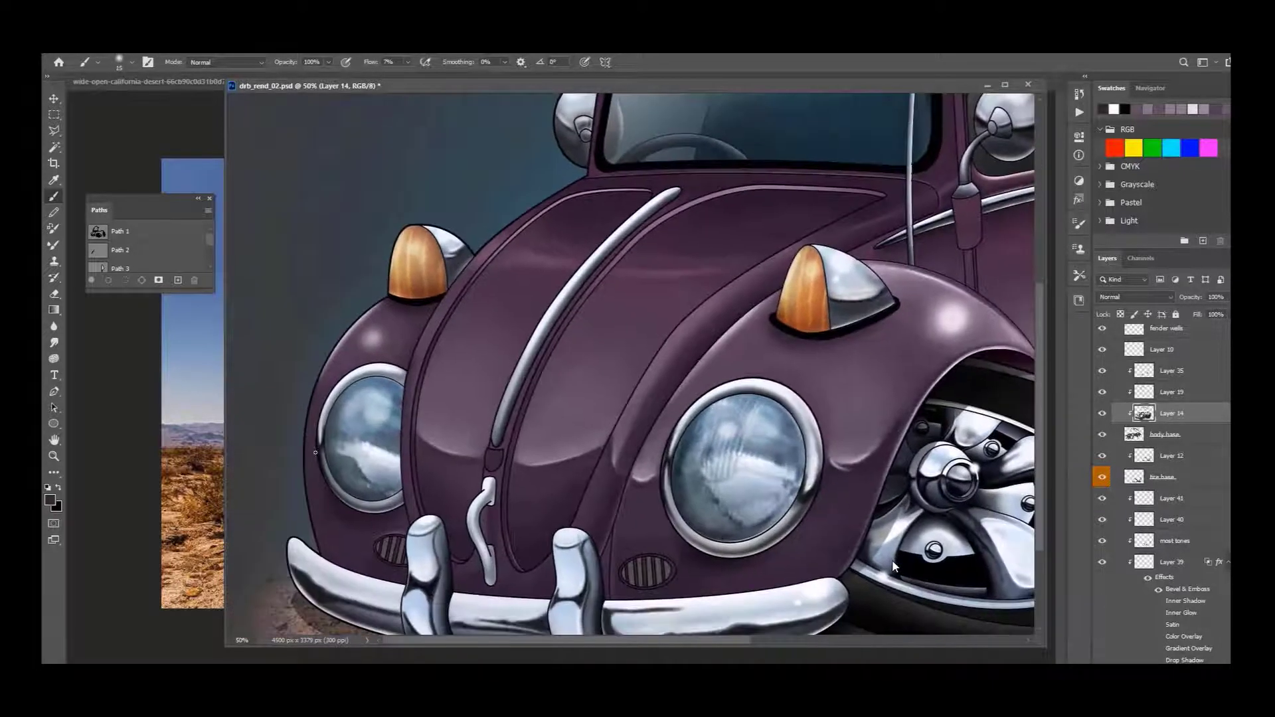
left_click(454, 443, "alt")
key("bracketright")
key("bracketright")
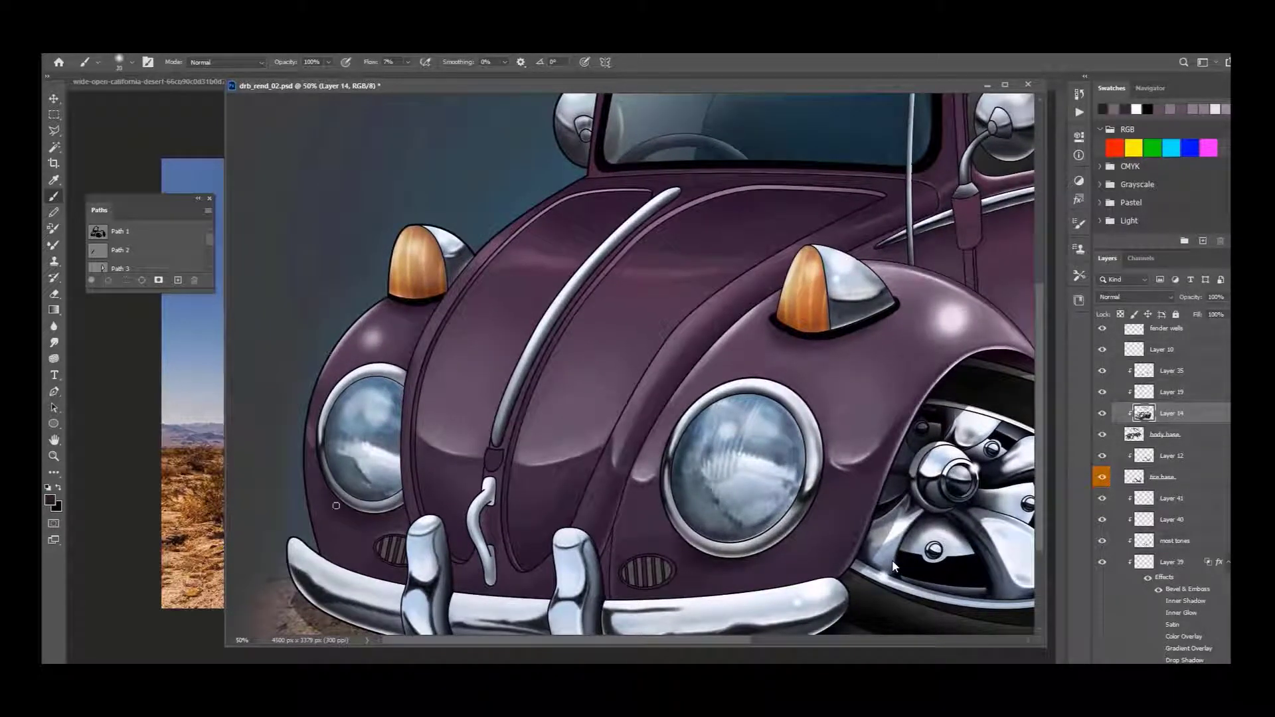
left_click_drag(767, 571, 582, 574)
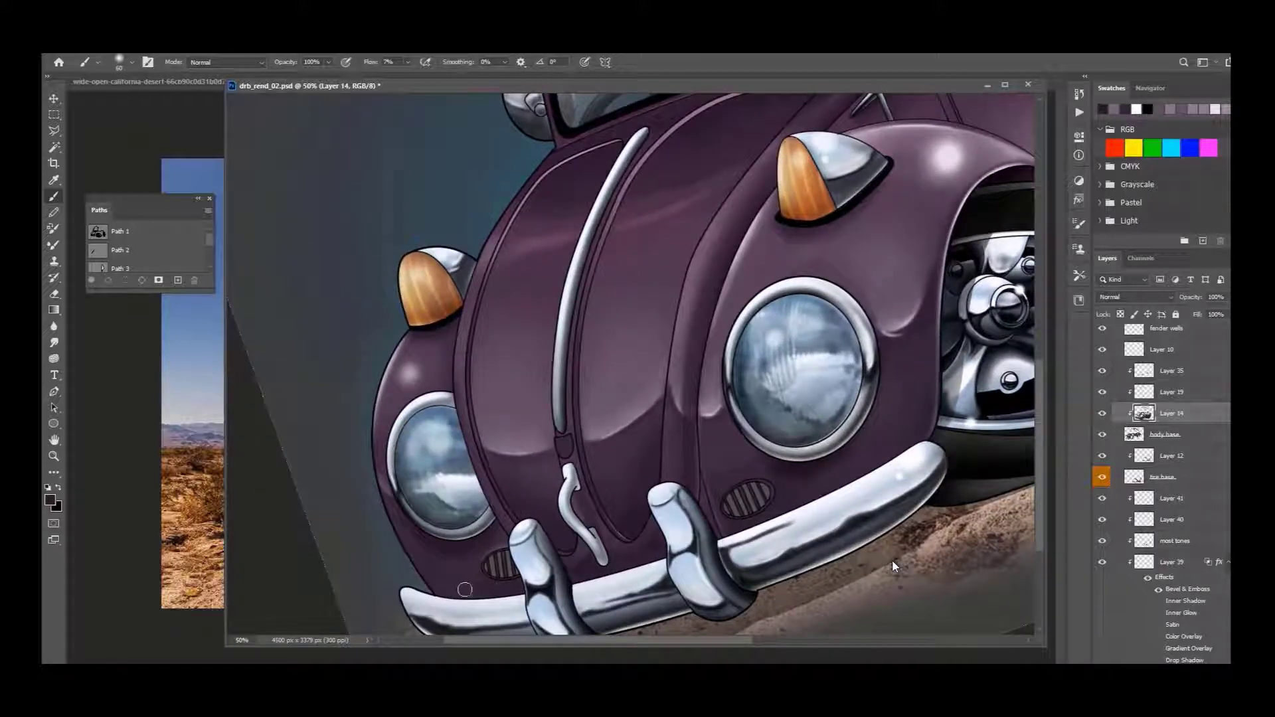
Step: Return to the bling layer and brush fine light-purple highlights along the hood and windshield-base creases using sampled colours
scroll(870, 523, "up", 3)
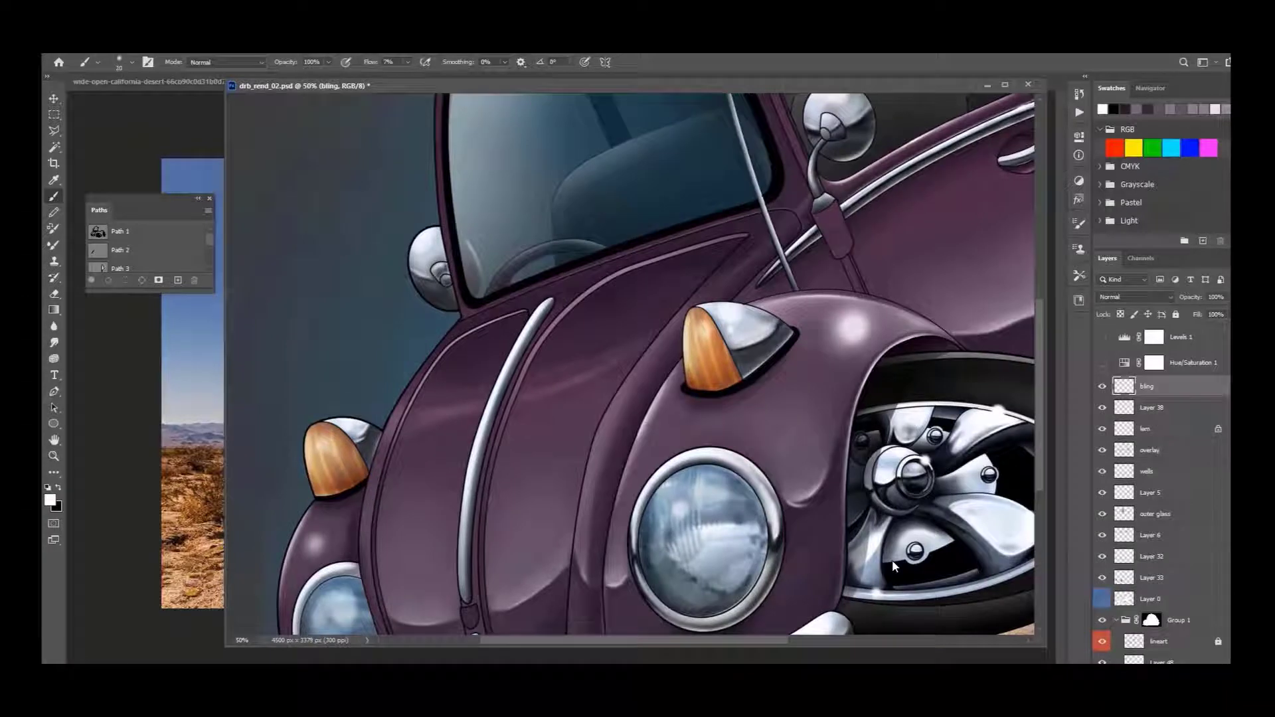
left_click(637, 275, "alt")
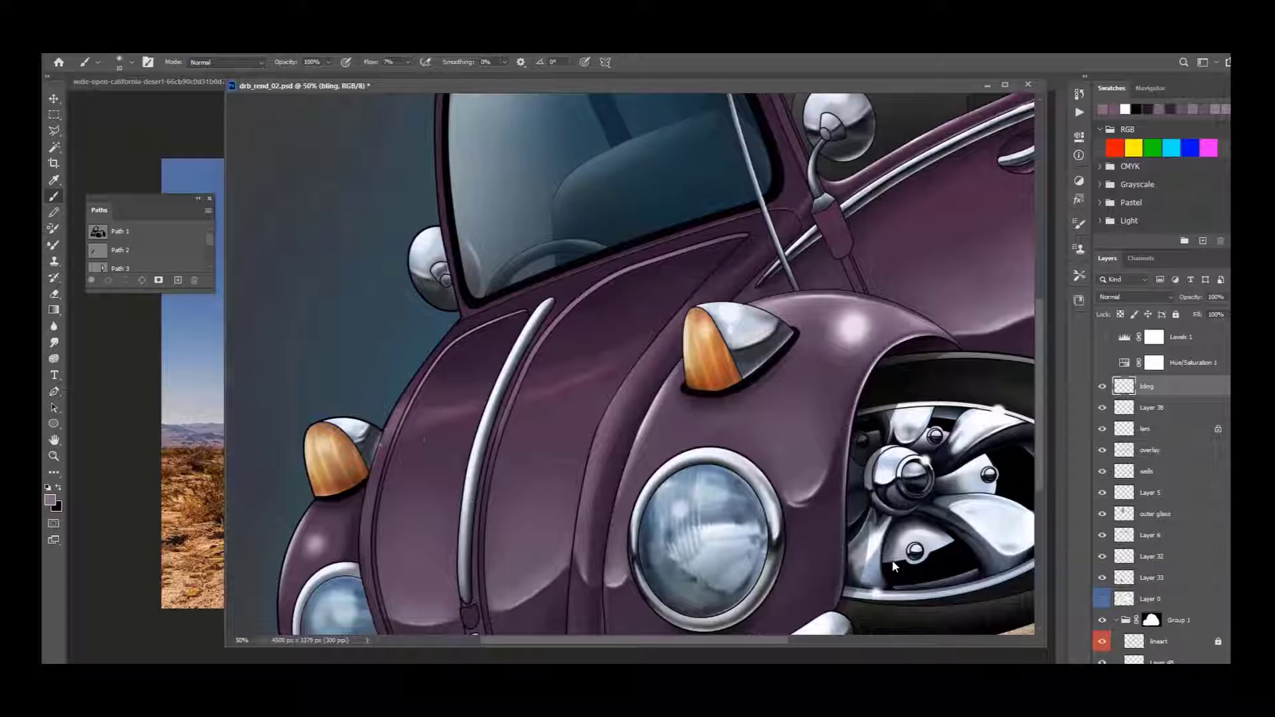
left_click(50, 500)
left_click(754, 171)
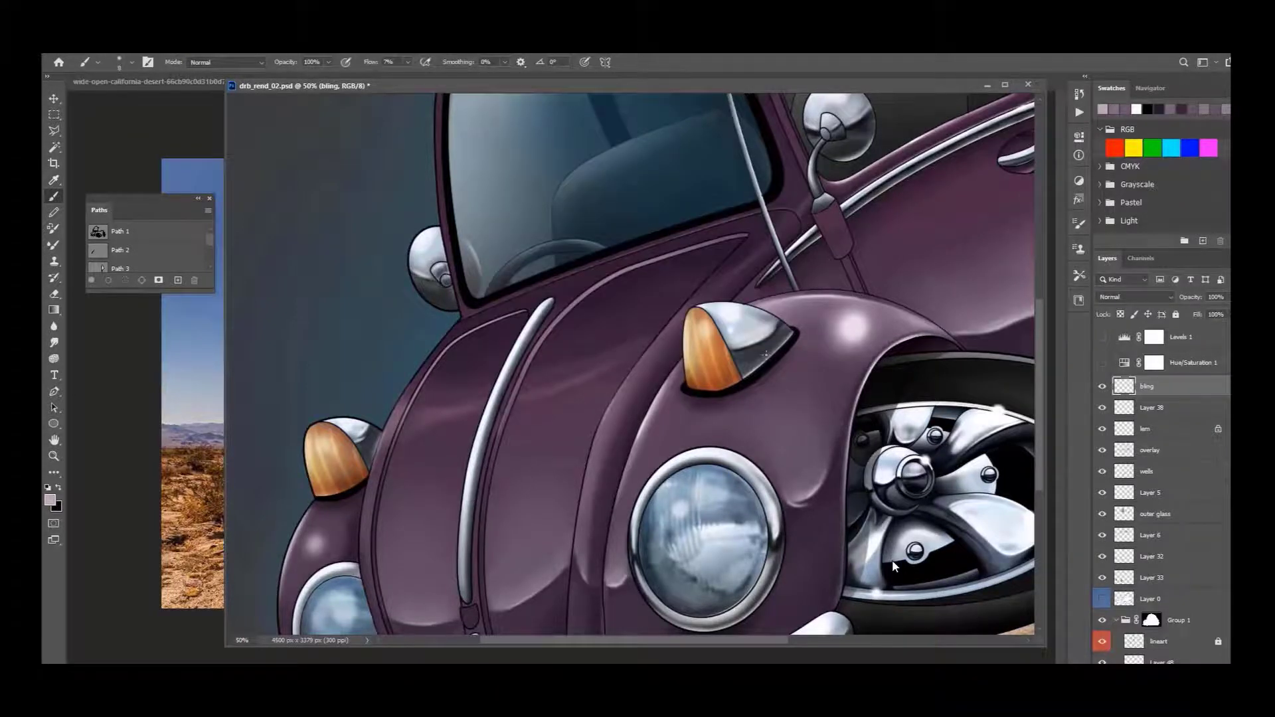
left_click_drag(766, 354, 850, 359)
key("e")
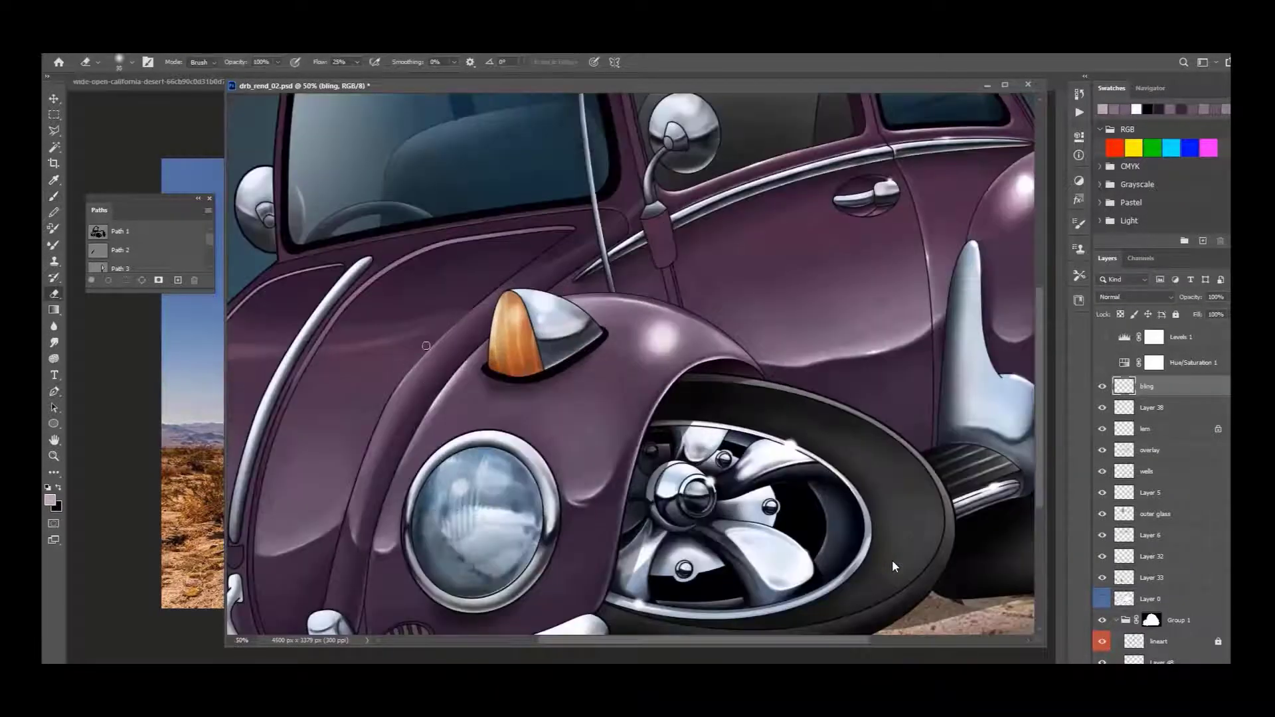
Step: Refine the light-purple edge highlights along the hood's outer crease near the far turn signal on the bling layer
key("b")
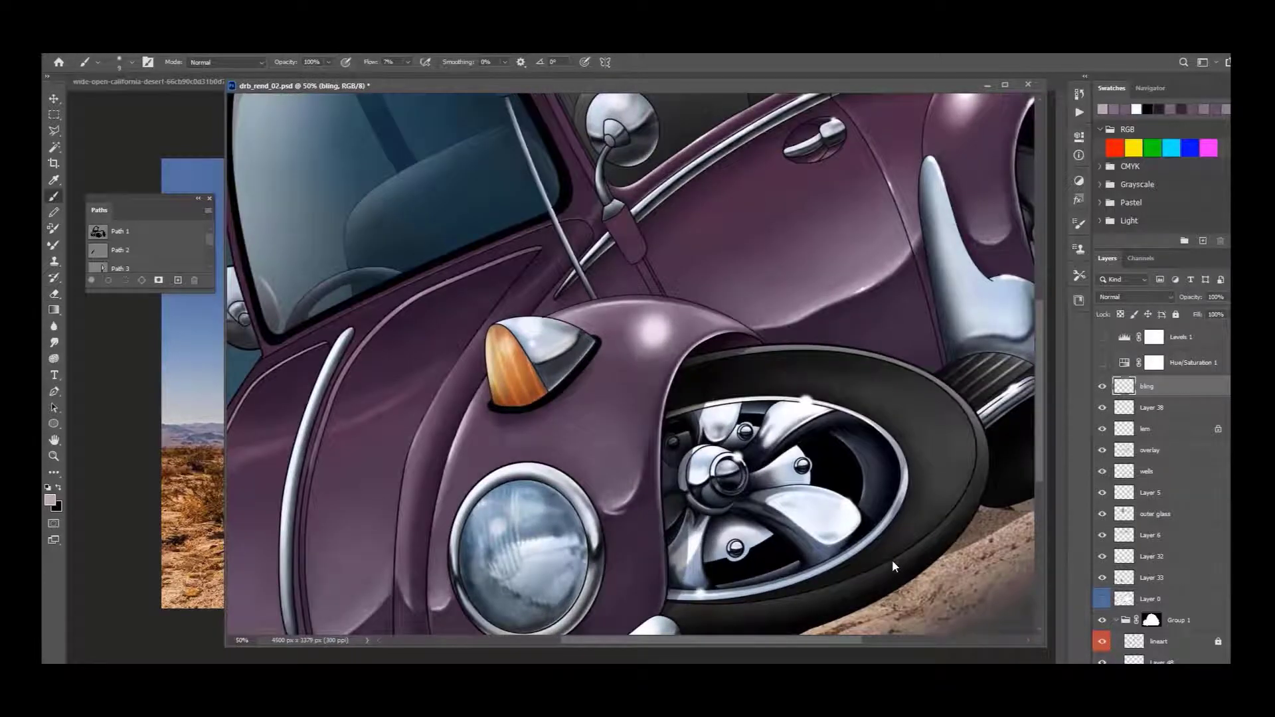
scroll(894, 565, "left", 3)
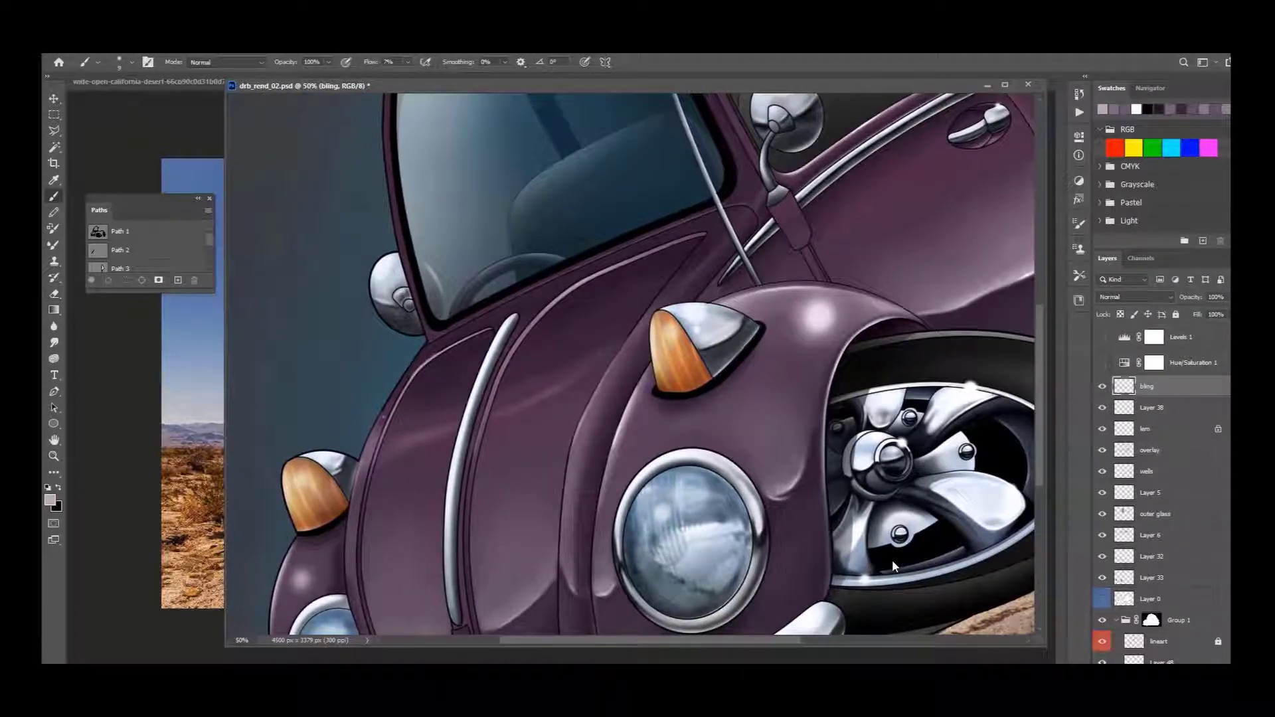
key("h")
left_click_drag(399, 376, 514, 397)
key("bracketright")
key("bracketright")
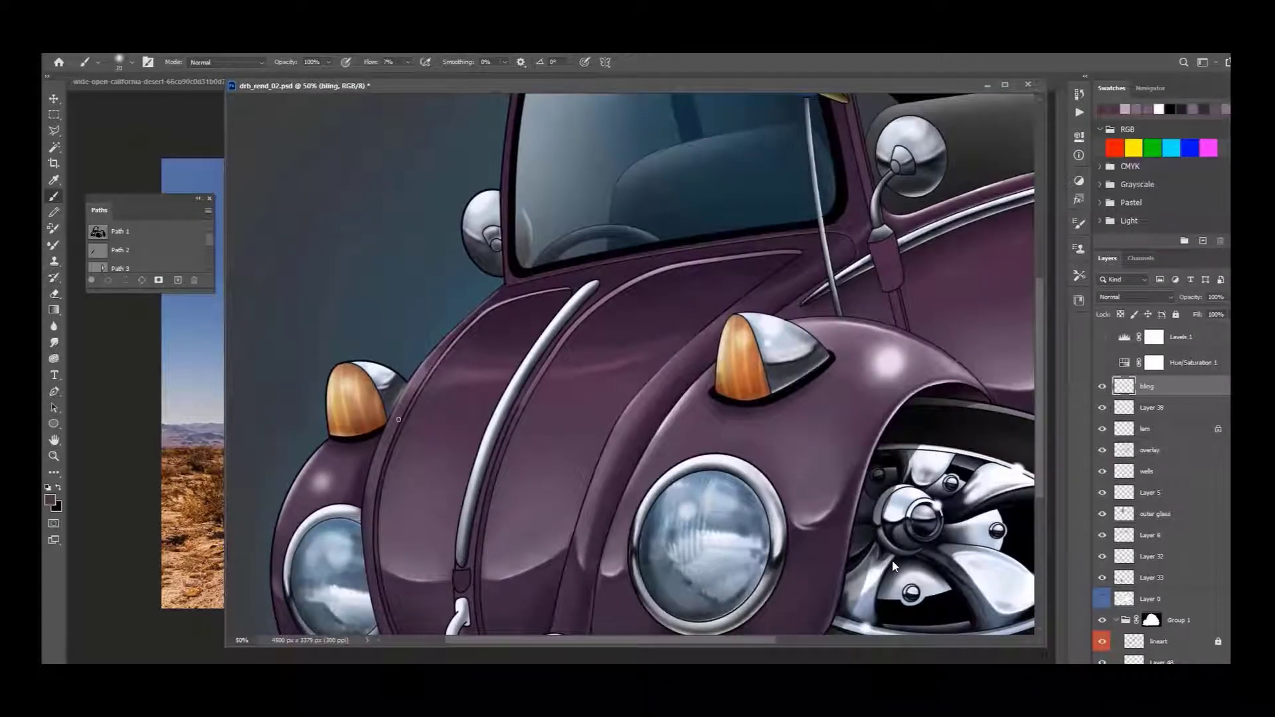
Step: Touch up the body edges around the windshield and along the front door pillar with sampled purples
key("h")
left_click_drag(399, 419, 683, 512)
key("e")
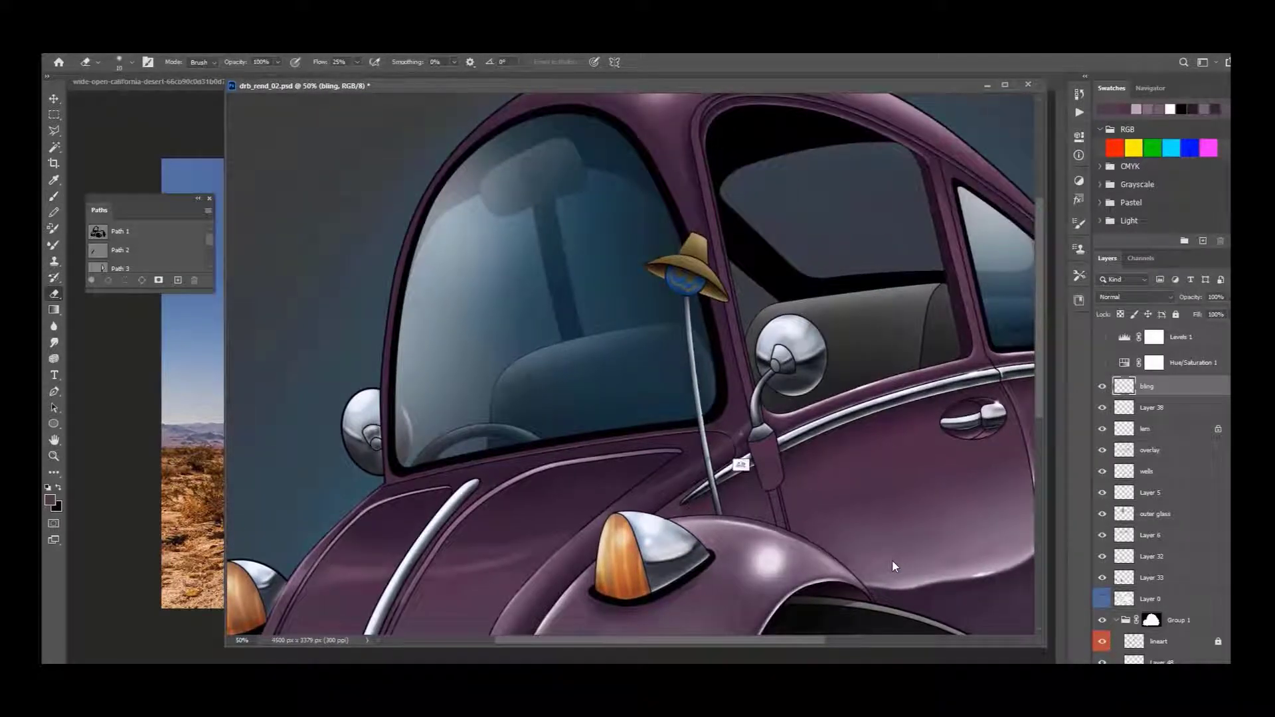
key("b")
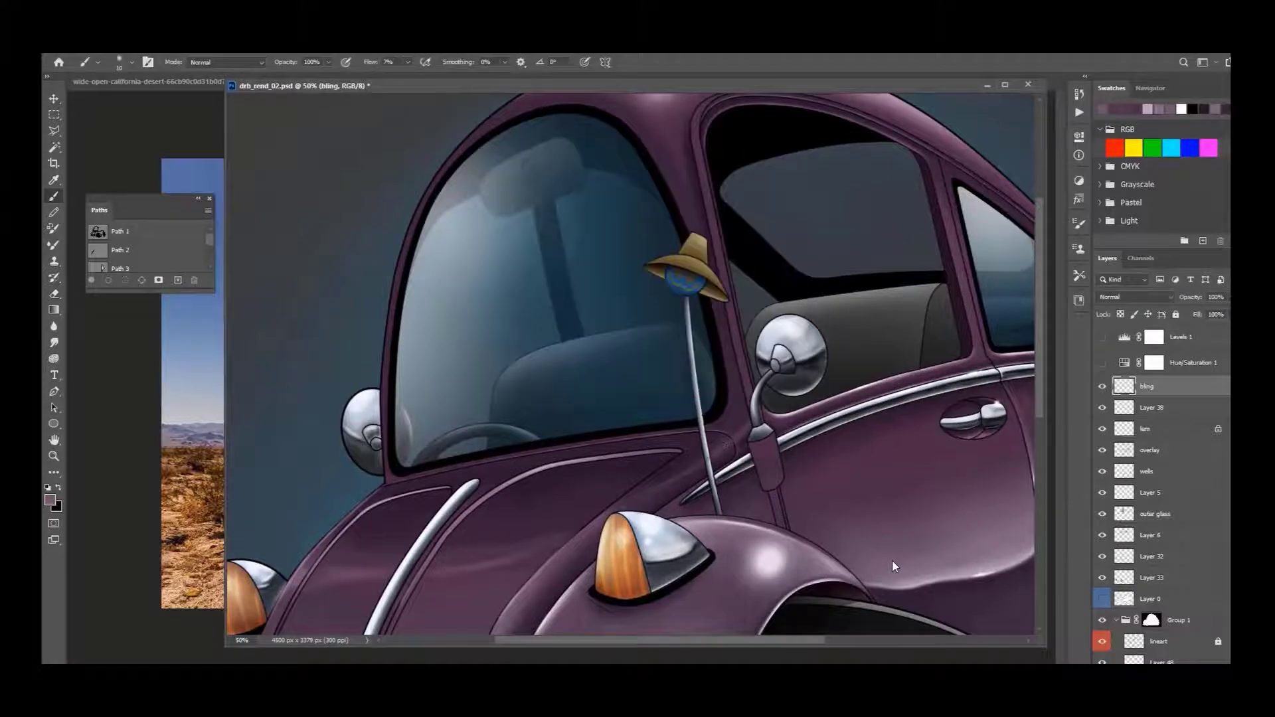
left_click_drag(707, 186, 604, 246)
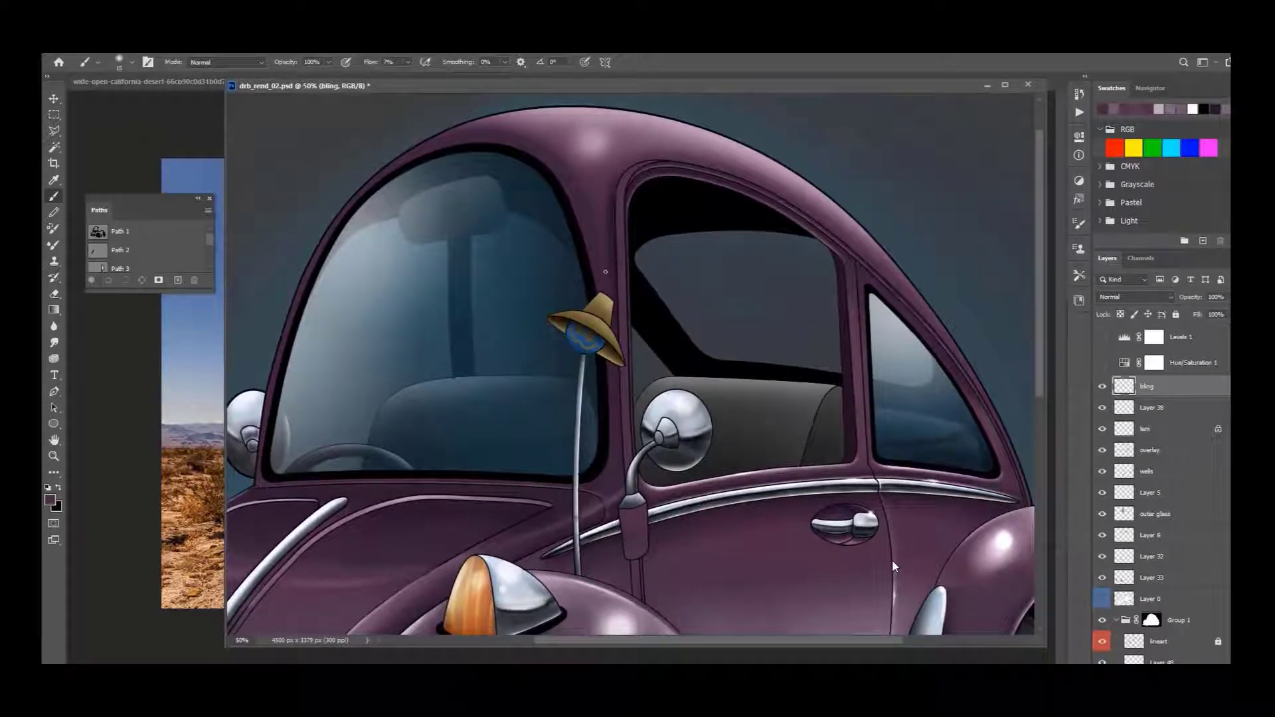
Step: Set the brush colour to white, enlarge the brush and dab a glint on the upper rim of the near headlight
key("ctrl+minus")
key("ctrl+minus")
key("d")
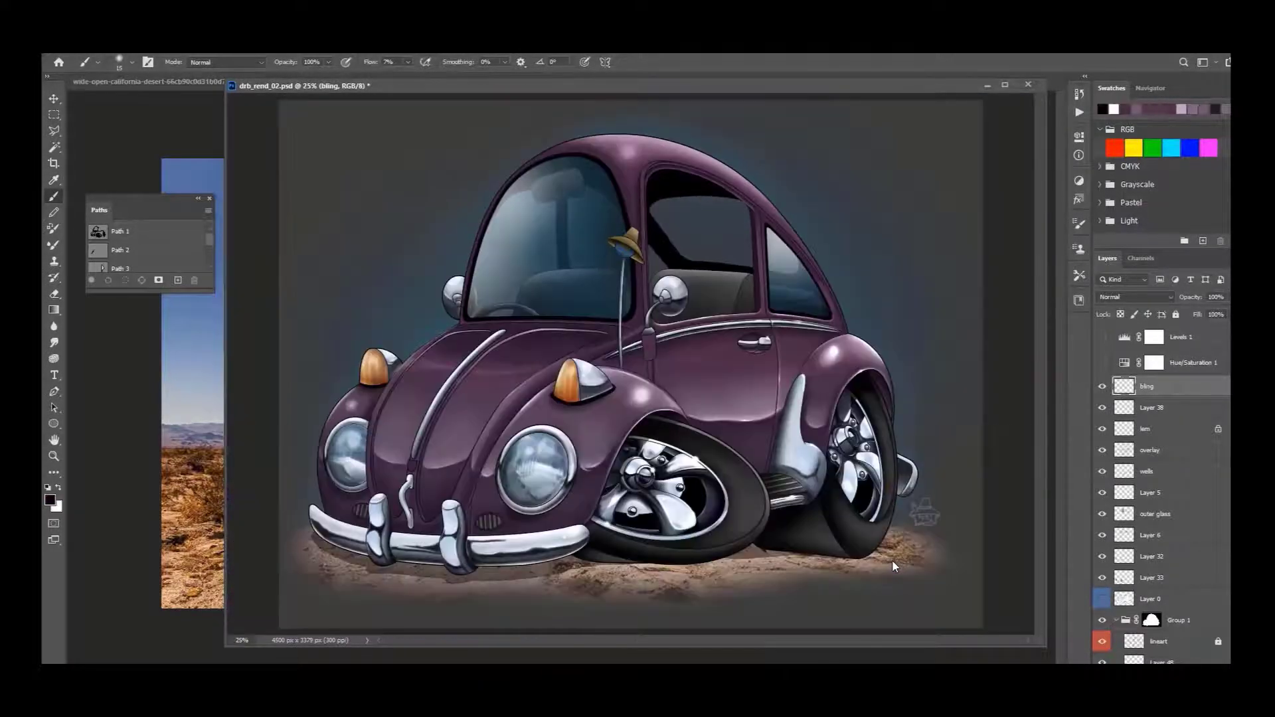
key("x")
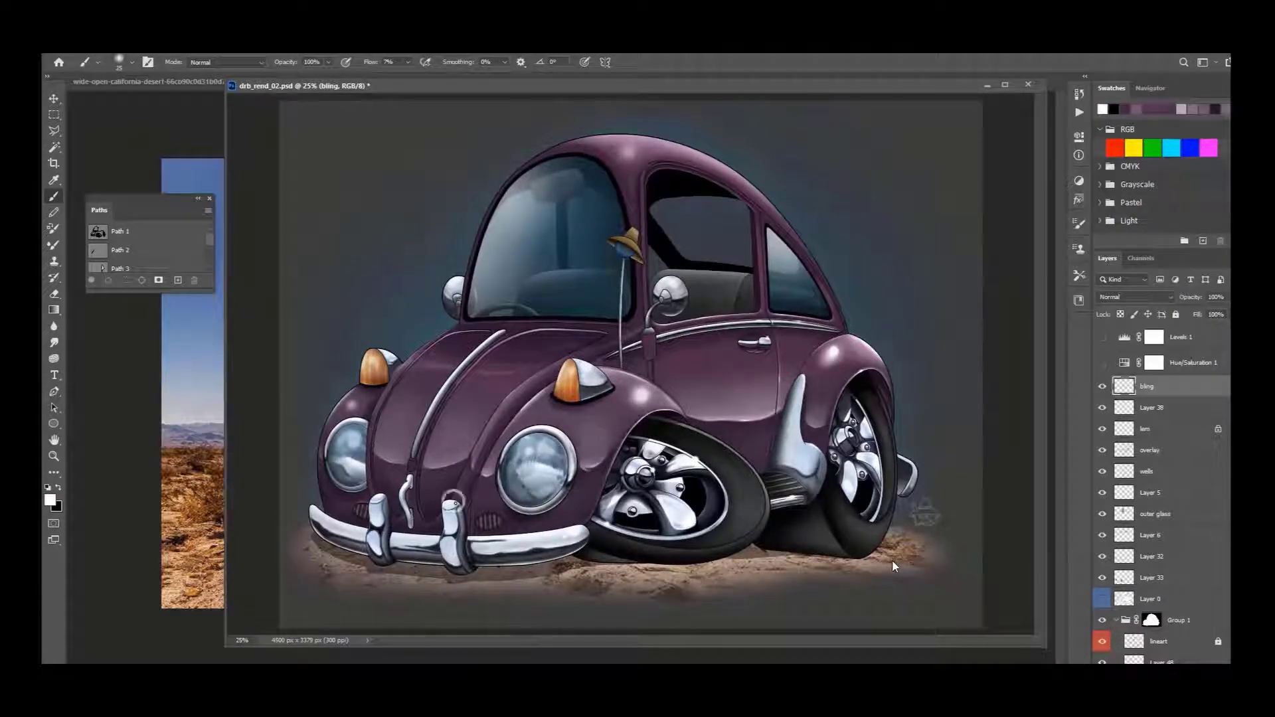
key("shift+r")
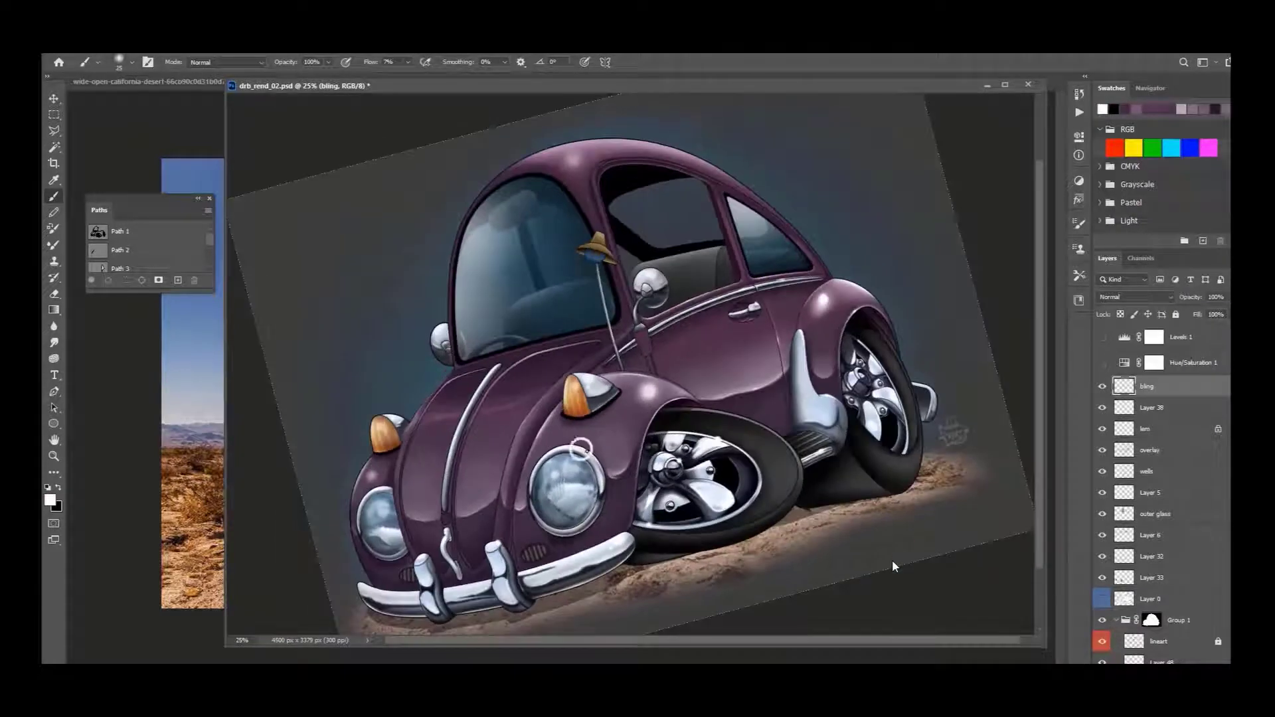
key("bracketright")
key("bracketright")
key("bracketright")
left_click(586, 372)
Step: Dab a white glint on the exhaust tip behind the rear wheel
key("shift+r")
key("shift+r")
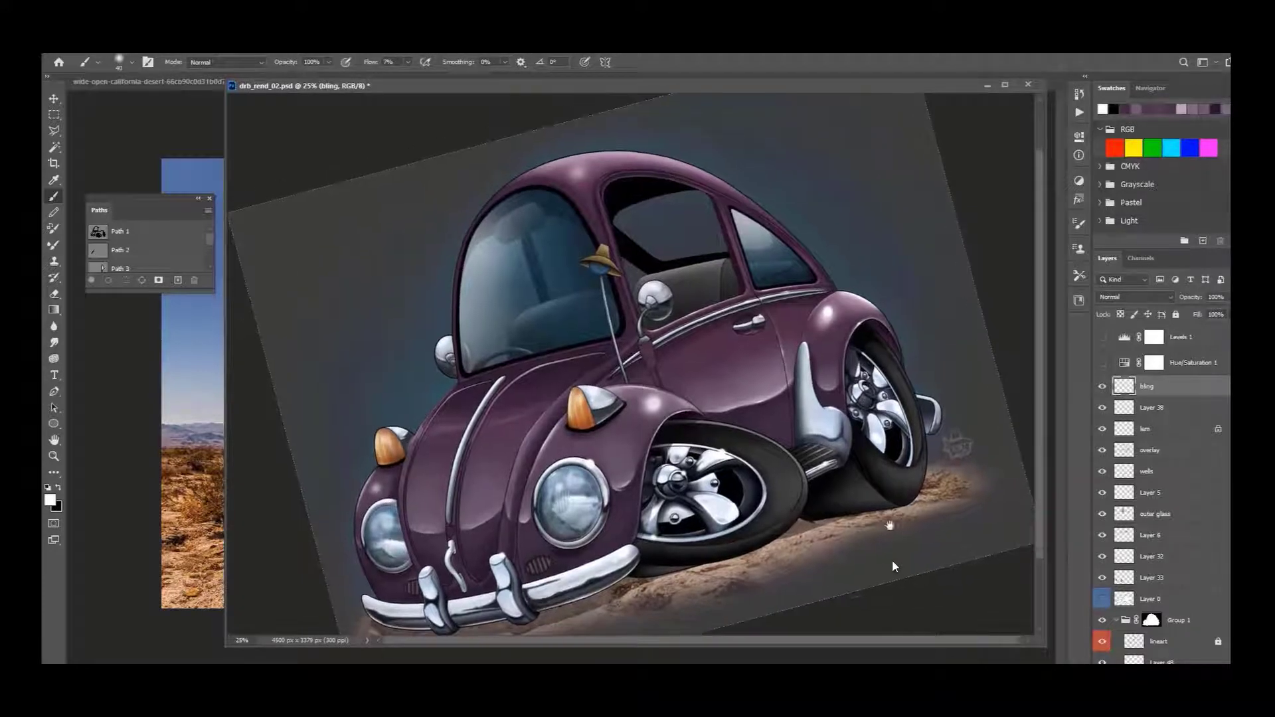
scroll(893, 566, "up", 1)
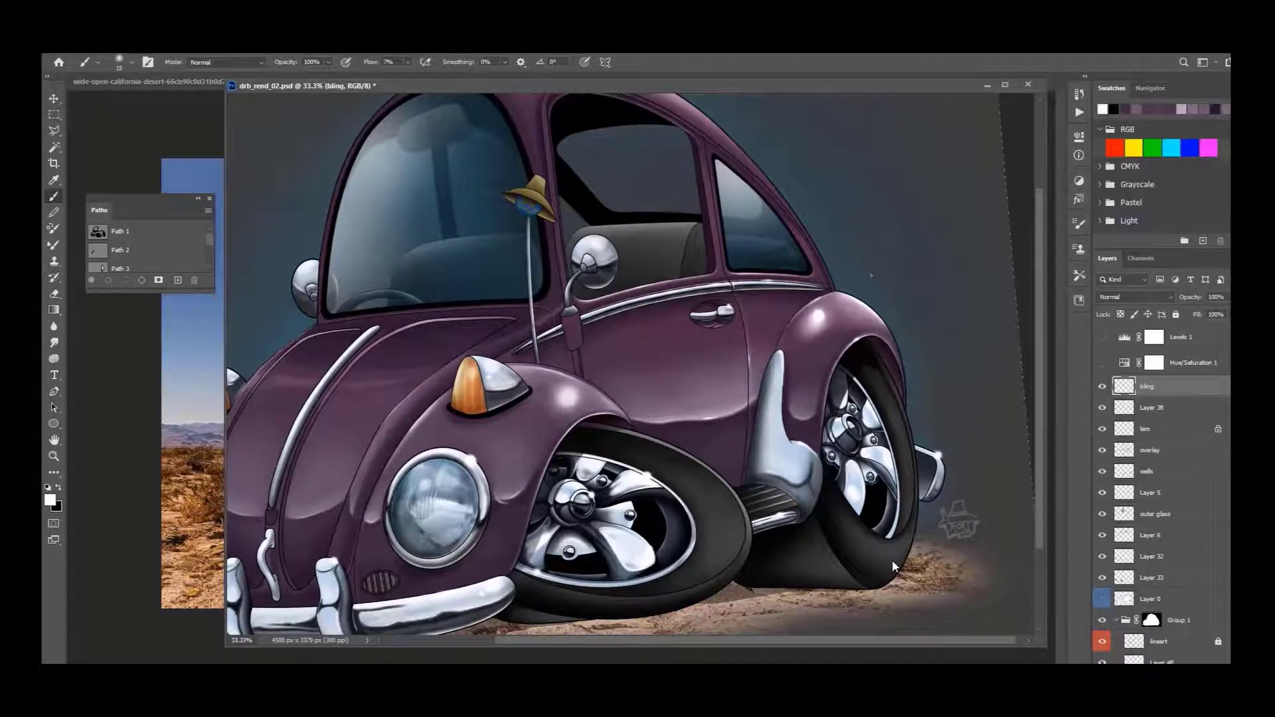
Step: Sample a light pinkish purple and brush fine highlights along the rear fender and its wheel arch lip
key("ctrl+plus")
key("Return")
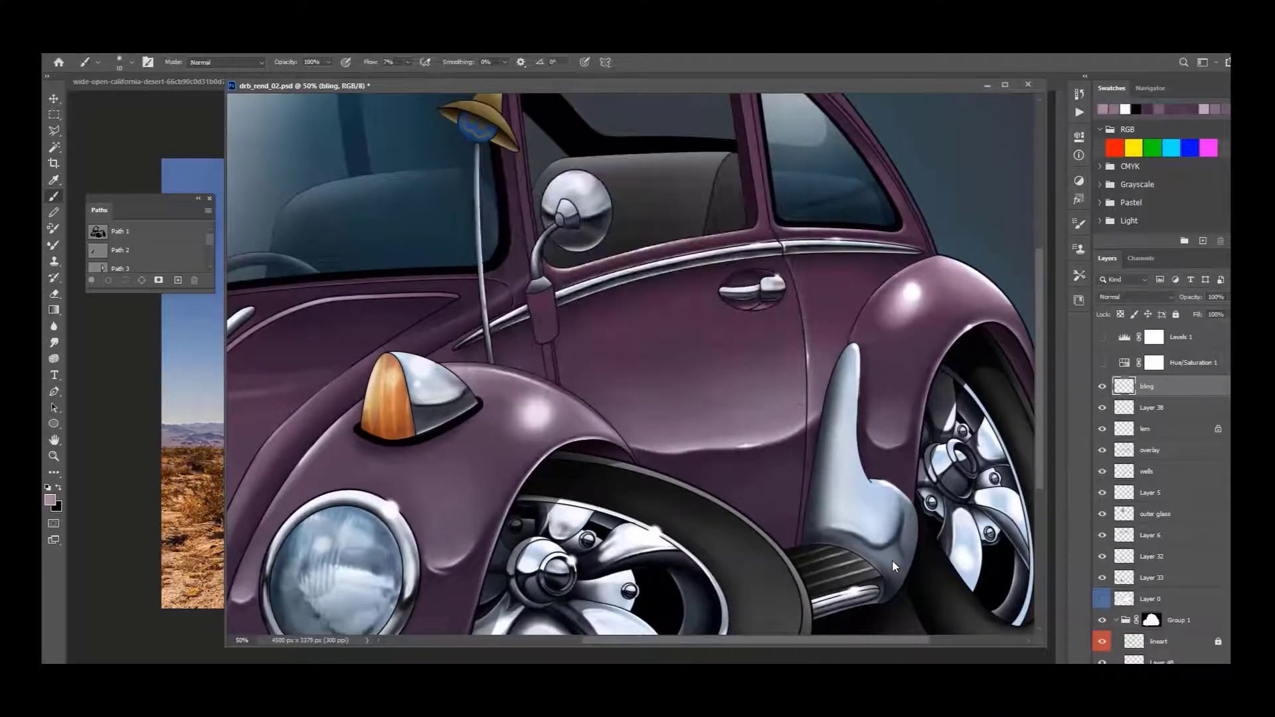
key("Return")
left_click_drag(893, 566, 893, 566)
key("ctrl+minus")
key("ctrl+minus")
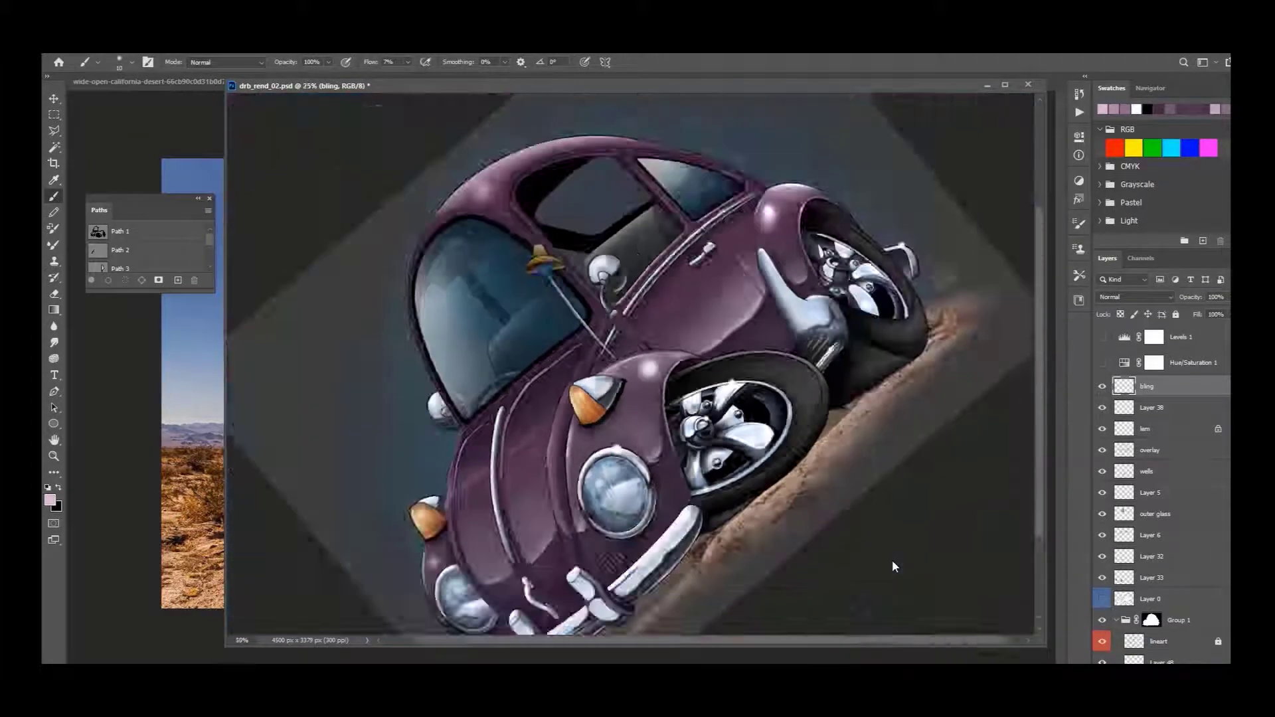
key("Escape")
Step: Edit the rubber layer's Bevel & Emboss with a linear gloss contour, greater depth, smaller size, a changed light angle and more softening
left_click(893, 566, "ctrl")
double_click(1195, 655)
left_click_drag(840, 157, 841, 268)
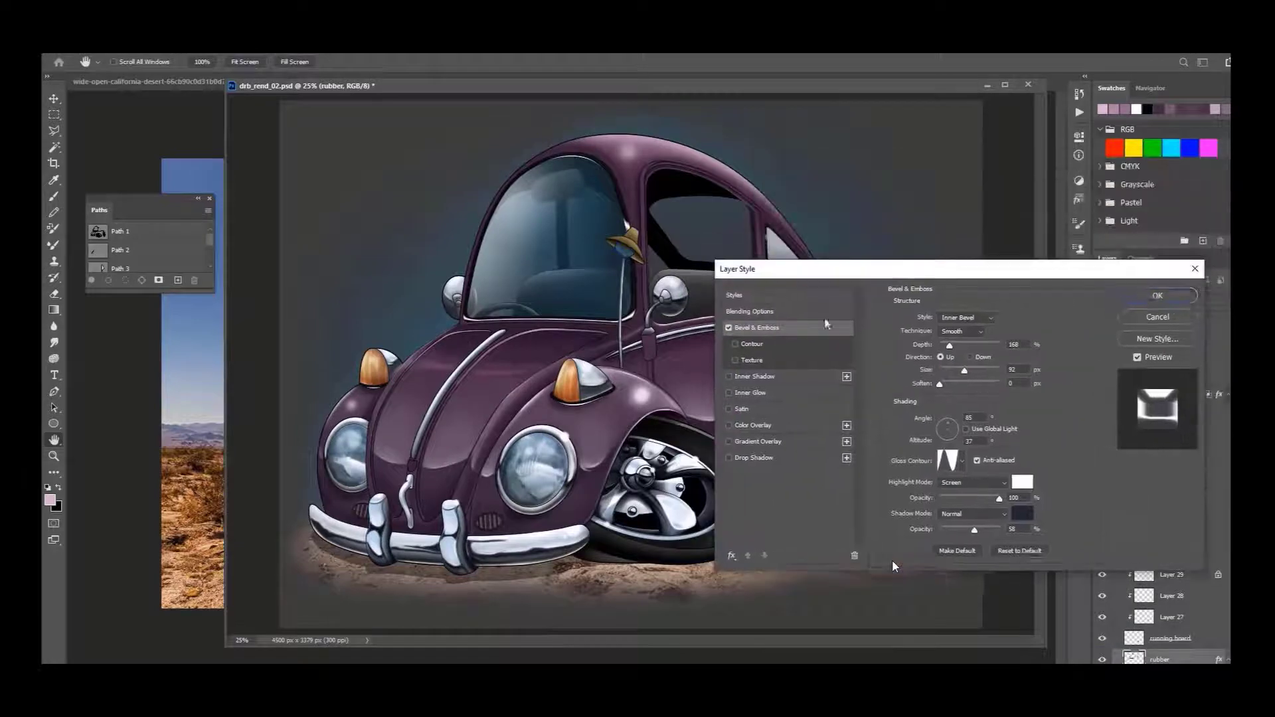
left_click(962, 460)
key("Escape")
left_click_drag(967, 370, 957, 371)
left_click_drag(947, 428, 950, 431)
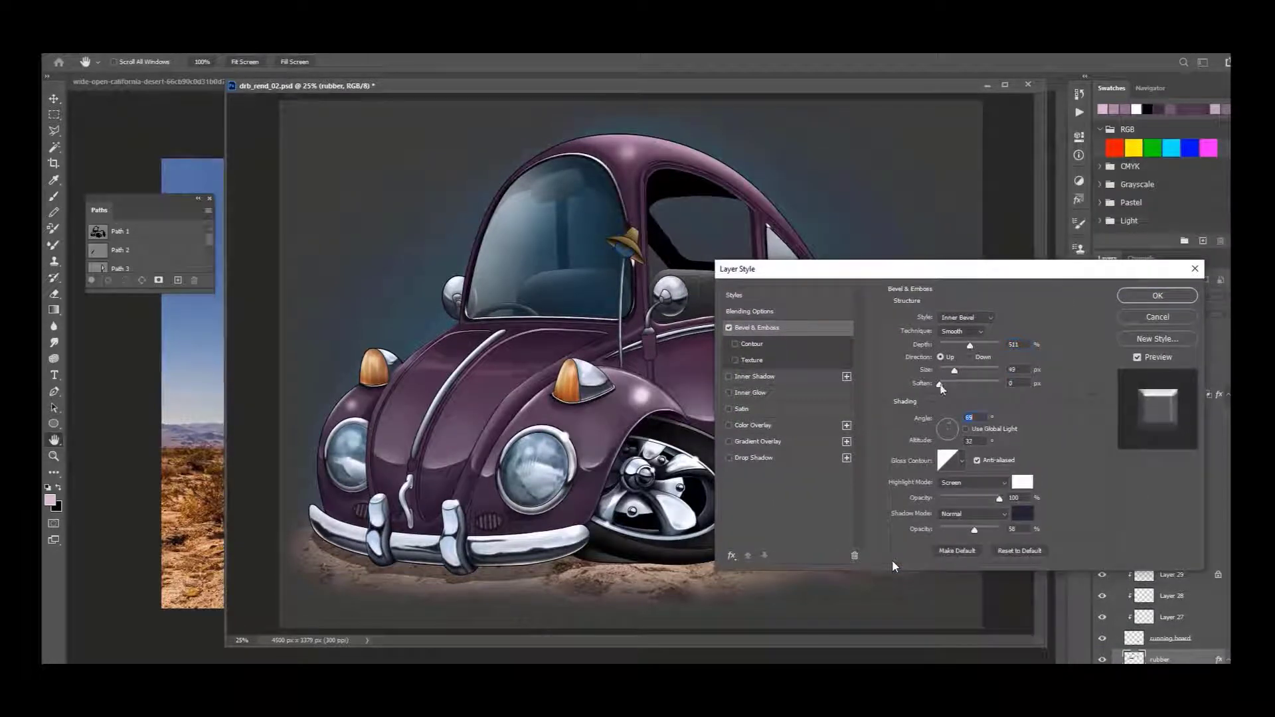
left_click_drag(940, 386, 977, 394)
left_click(1157, 296)
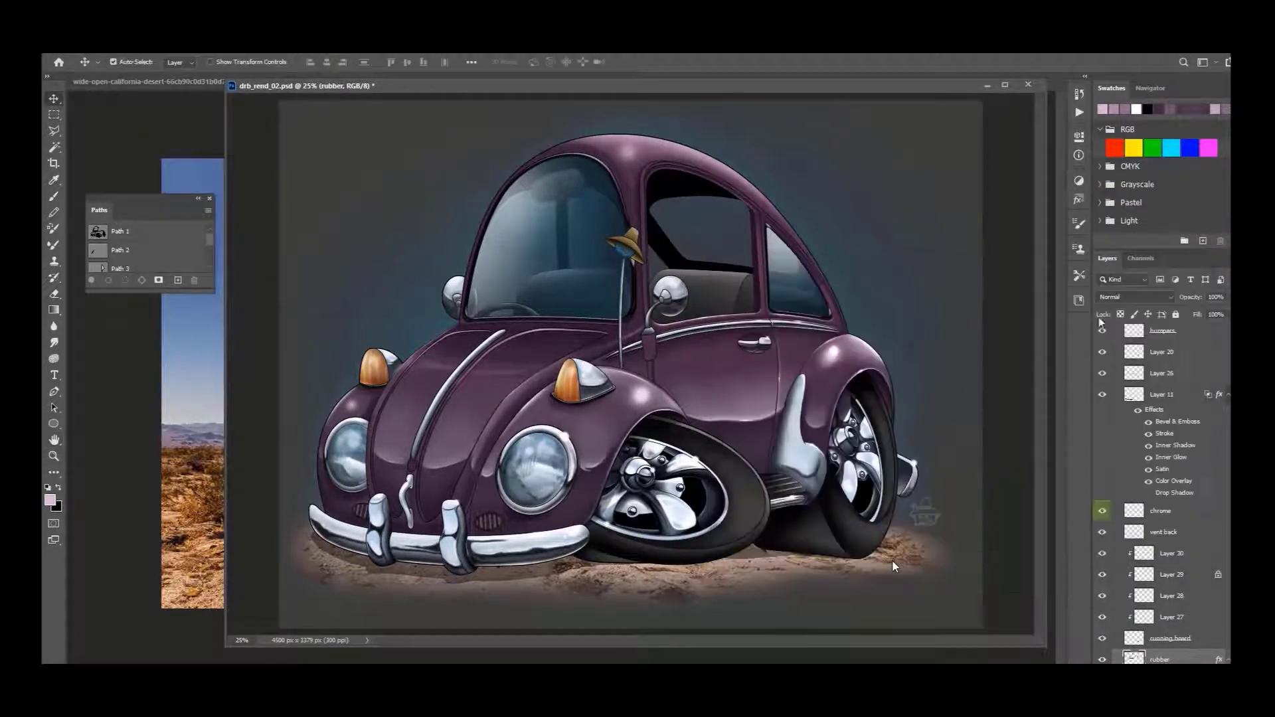
Step: Return to the bling layer with white as the brush colour and check the glints over the whole car
key("e")
key("d")
key("x")
key("b")
key("ctrl+plus")
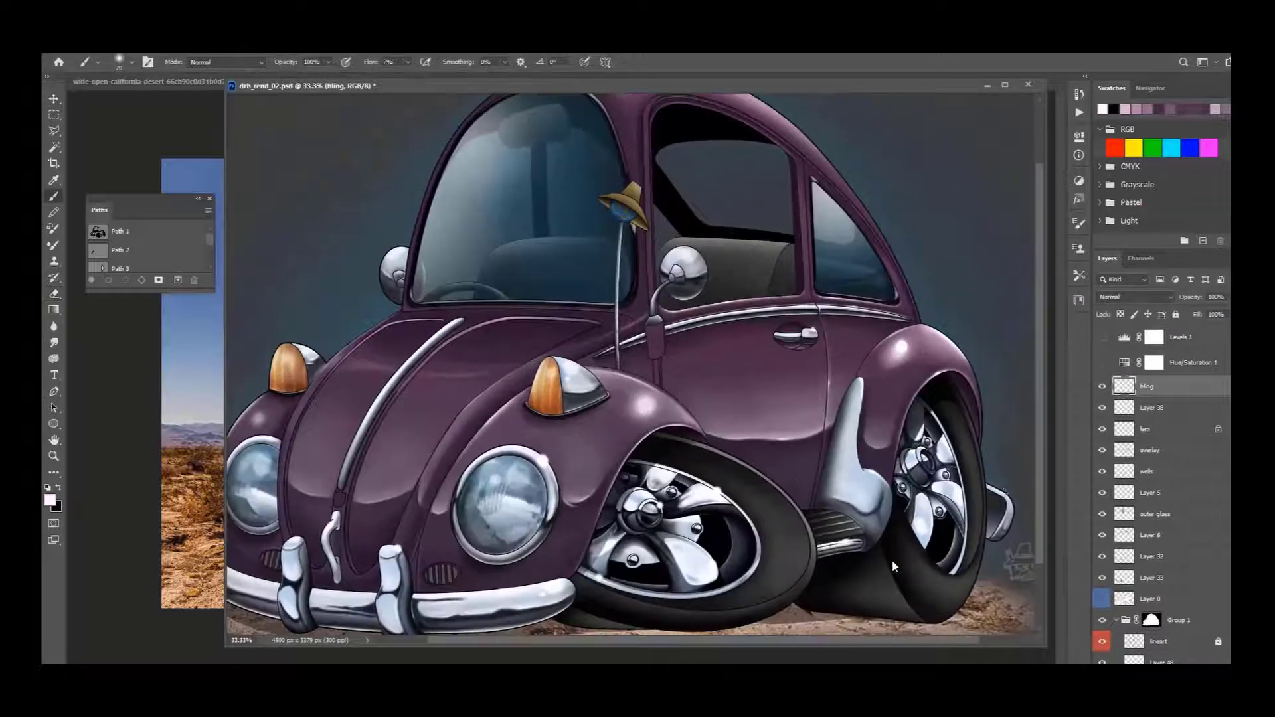
key("ctrl+minus")
key("ctrl+minus")
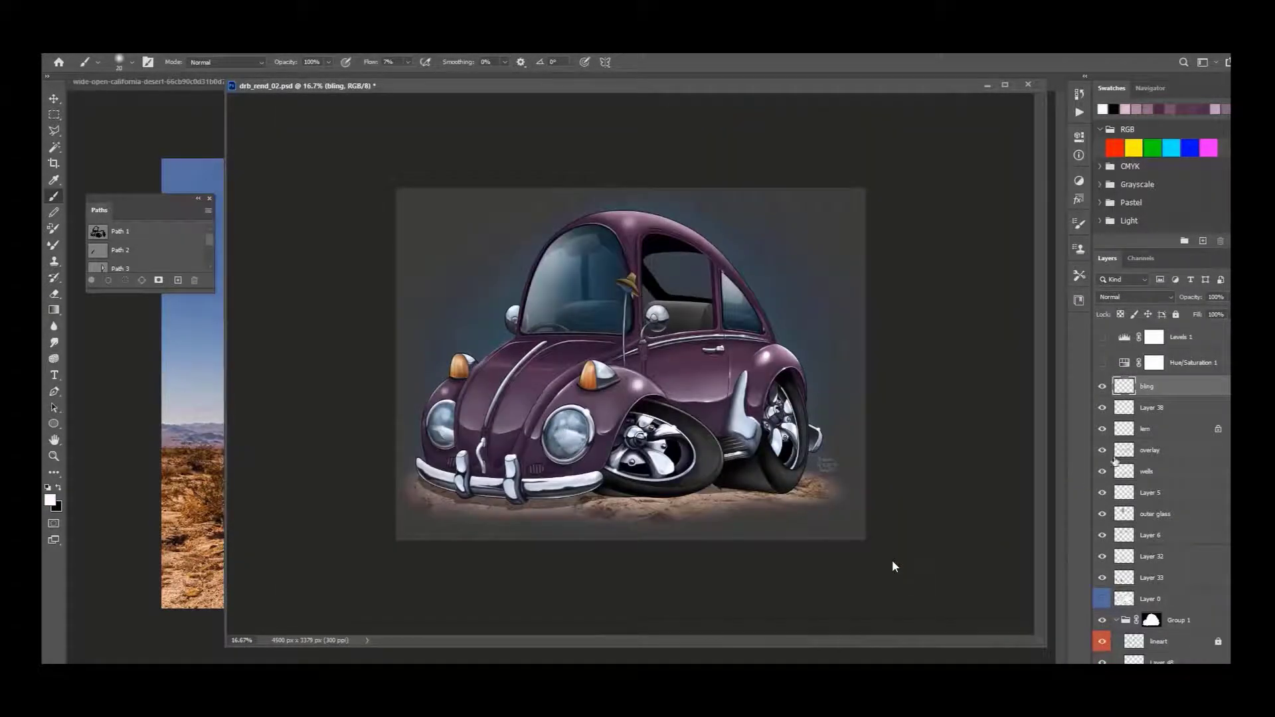
Step: Add a new layer beneath Layer 38 and draw black tread grooves across the bottom of the tires
key("ctrl+shift+alt+n")
key("ctrl+bracketleft")
key("ctrl+bracketleft")
key("ctrl+plus")
key("x")
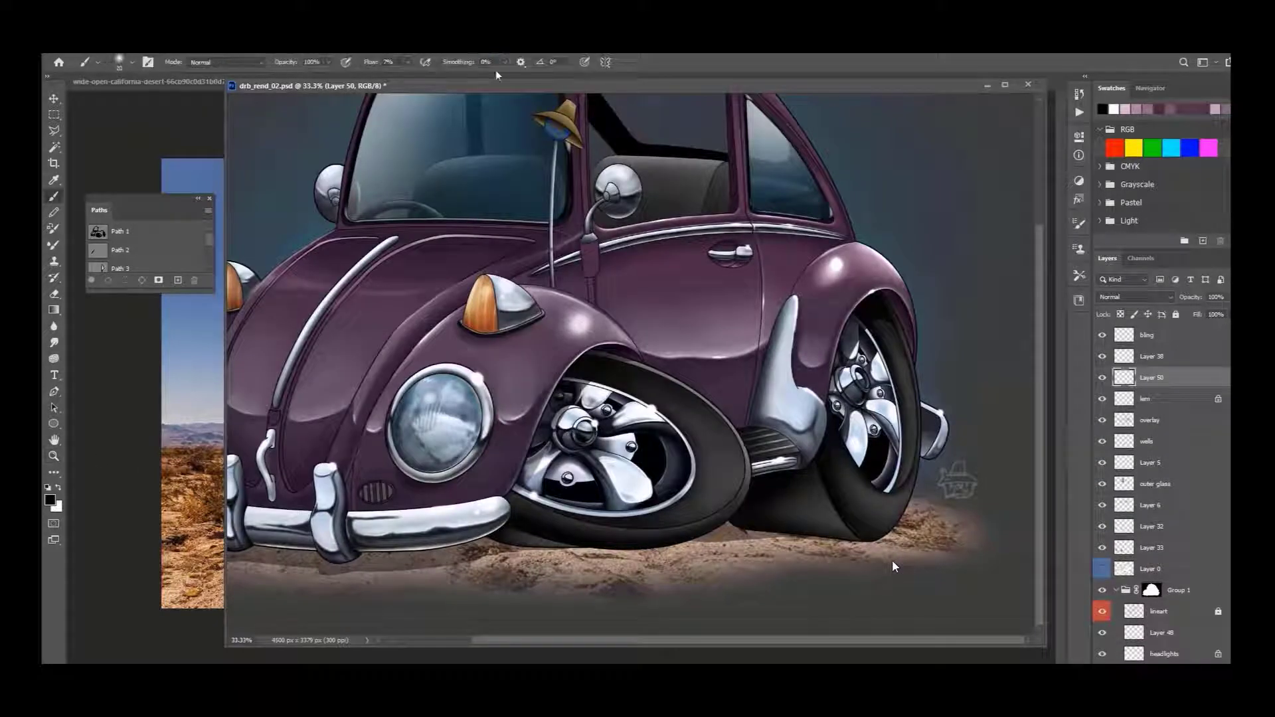
left_click_drag(847, 535, 829, 516)
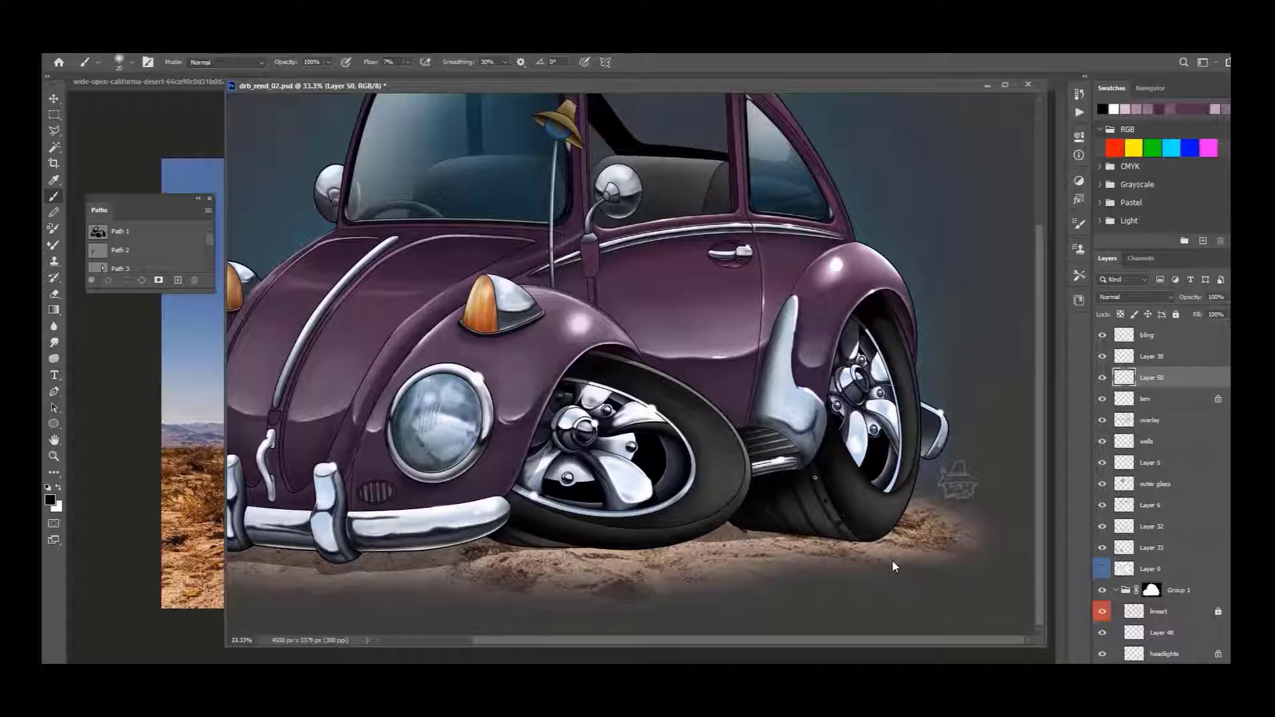
left_click_drag(815, 477, 888, 474)
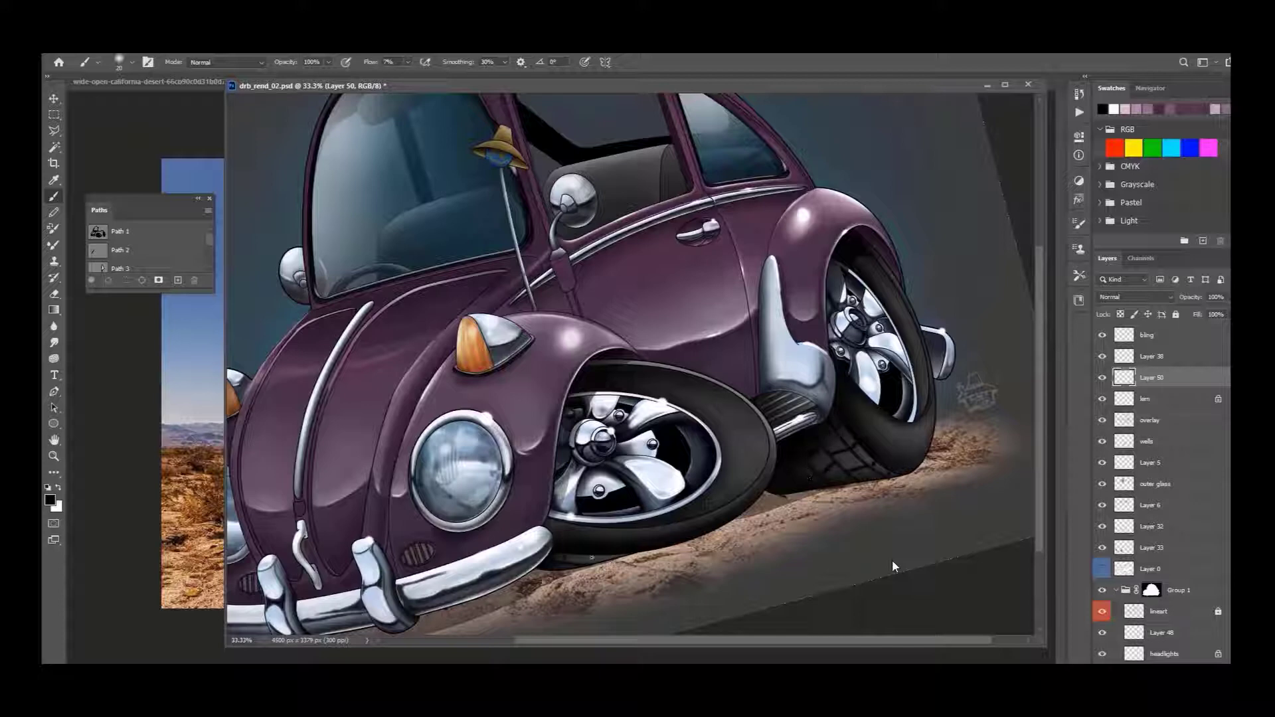
Step: Duplicate the tread layer, place the copy beneath the original and recolour it white as a light groove edge
key("ctrl+0")
key("ctrl+j")
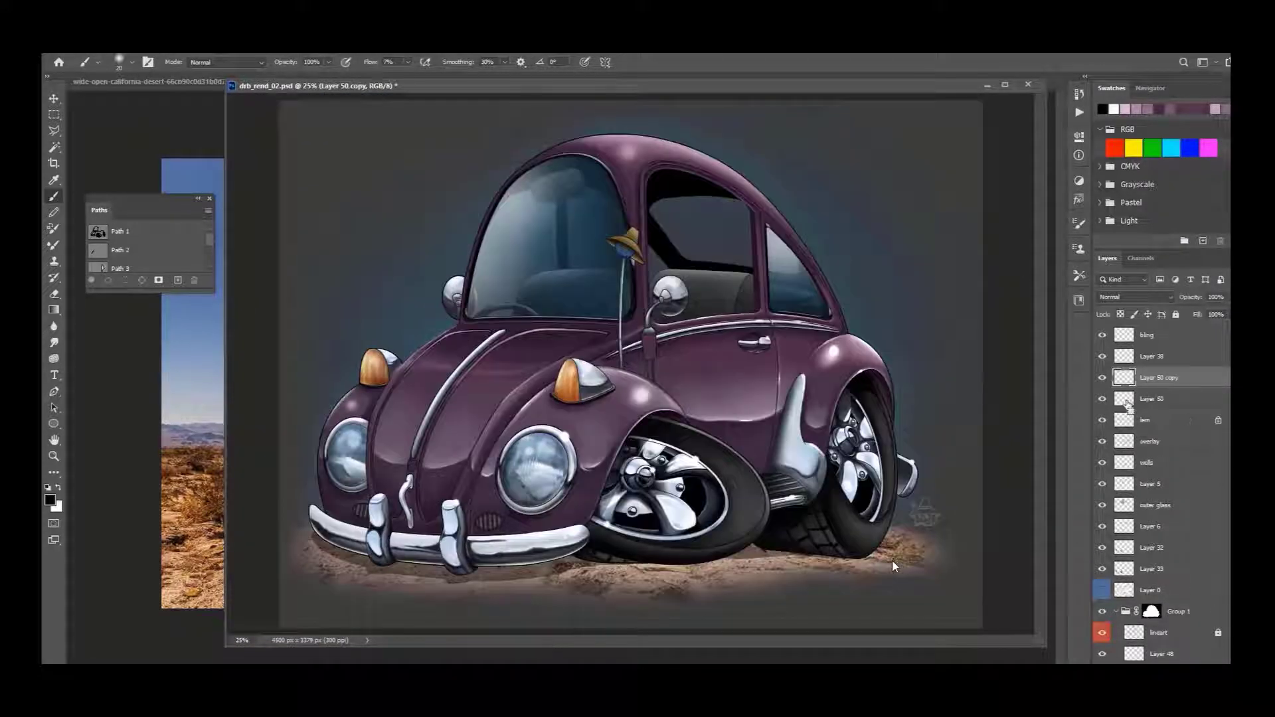
key("x")
left_click_drag(1137, 385, 1134, 405)
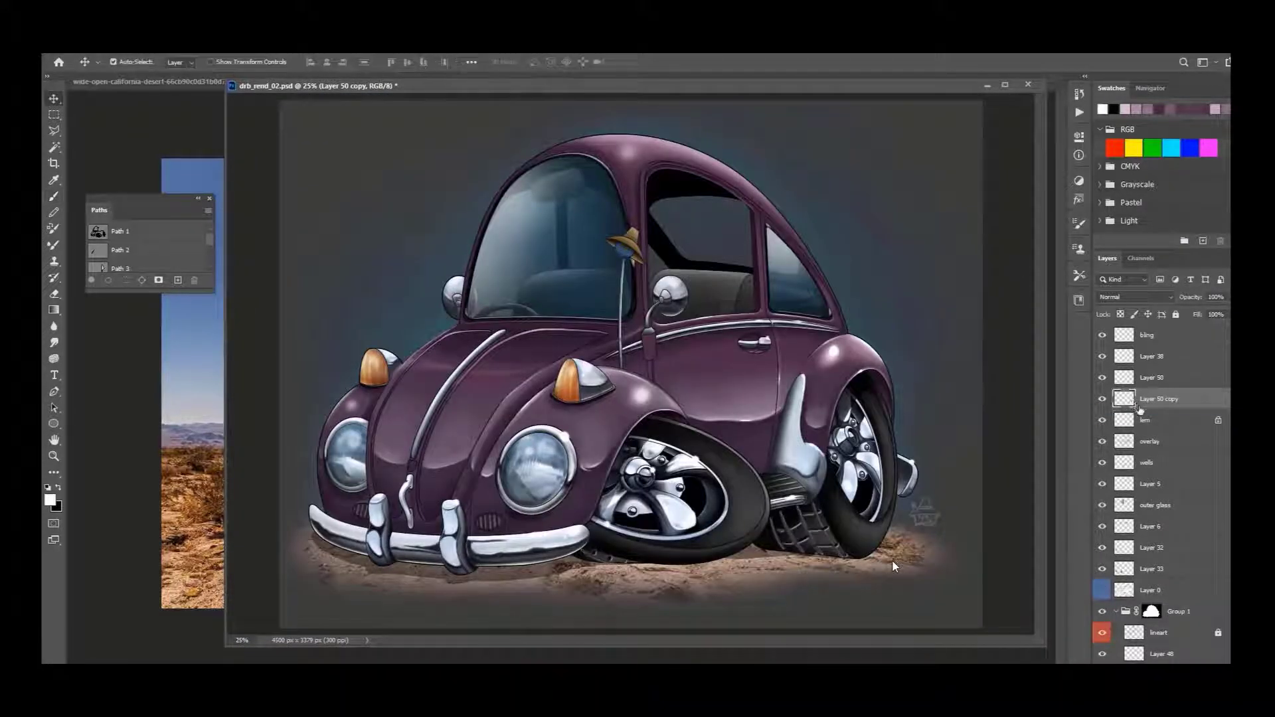
left_click(1128, 379)
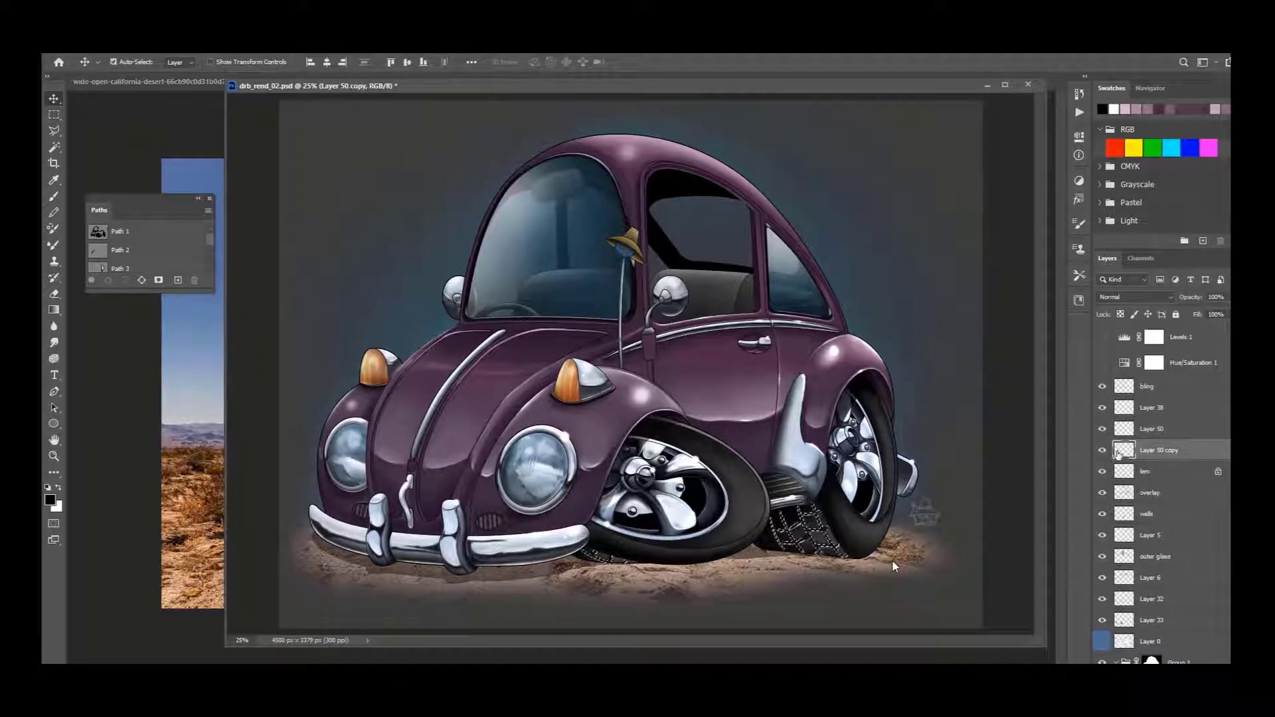
Step: Merge the two tread layers, select the tread areas, shade them with a black gradient and brush in white highlights
left_click(893, 566)
left_click(893, 567)
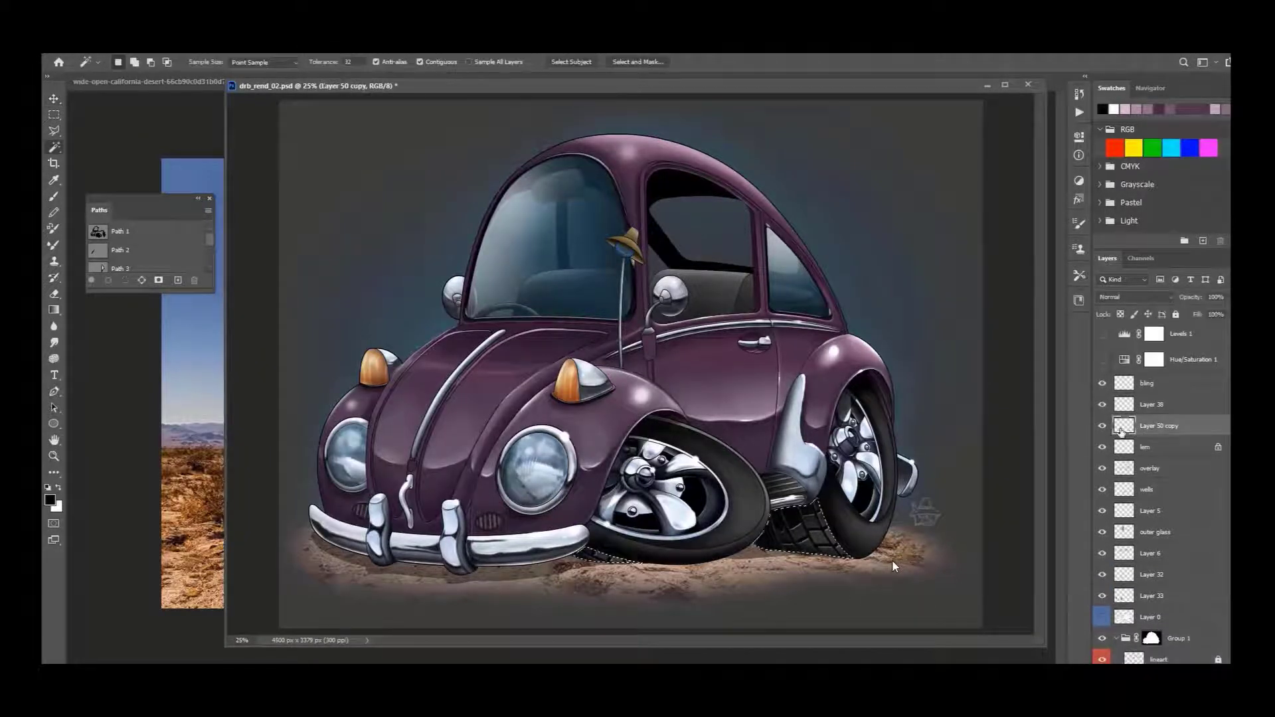
key("g")
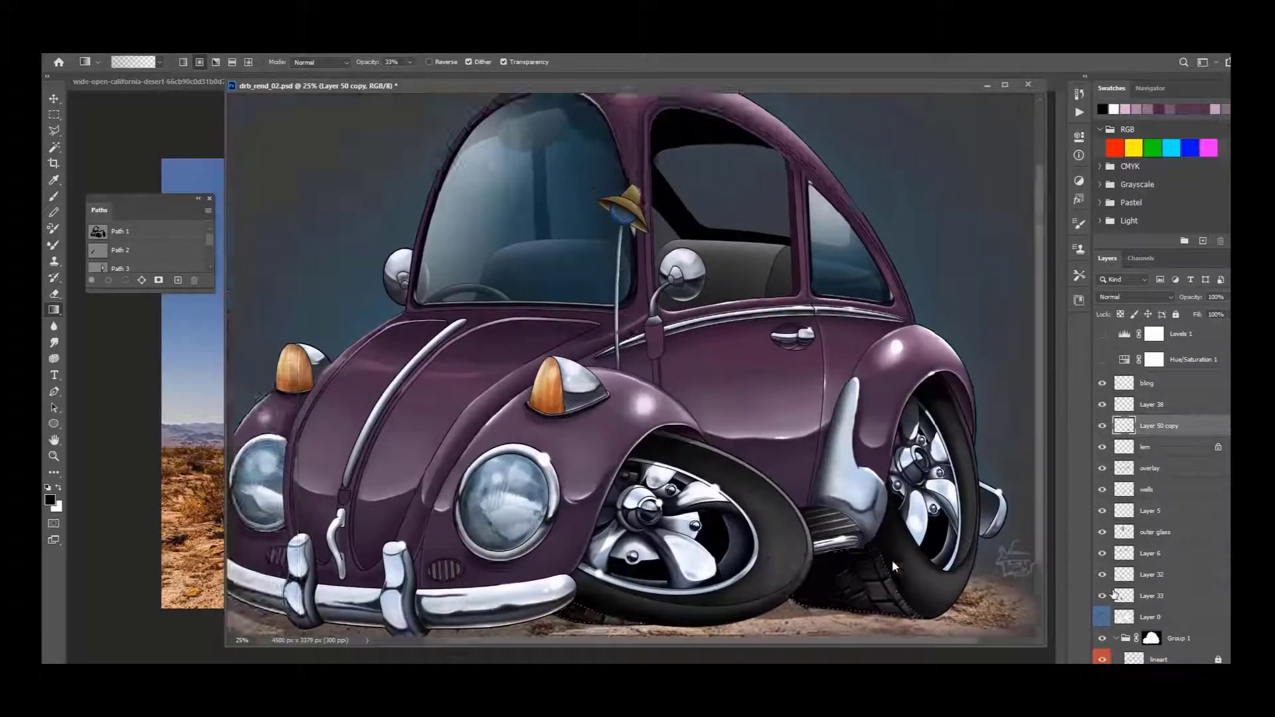
key("ctrl+plus")
key("b")
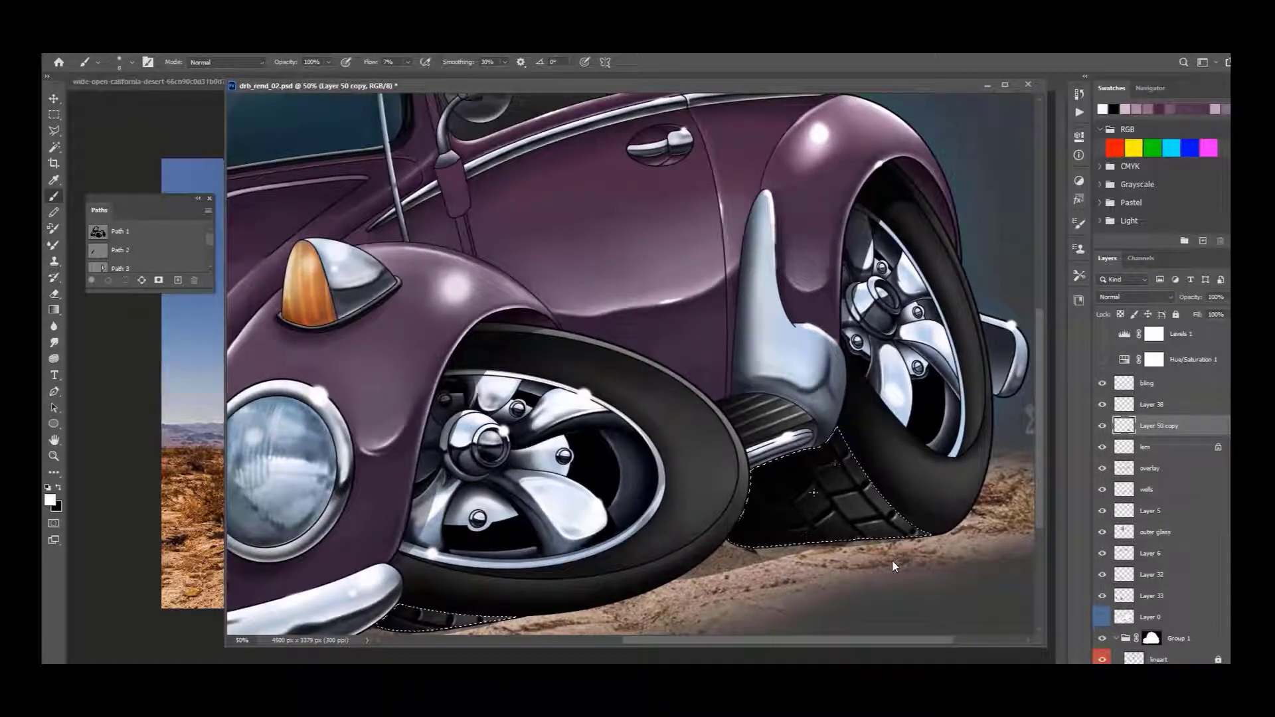
scroll(893, 567, "down", 2)
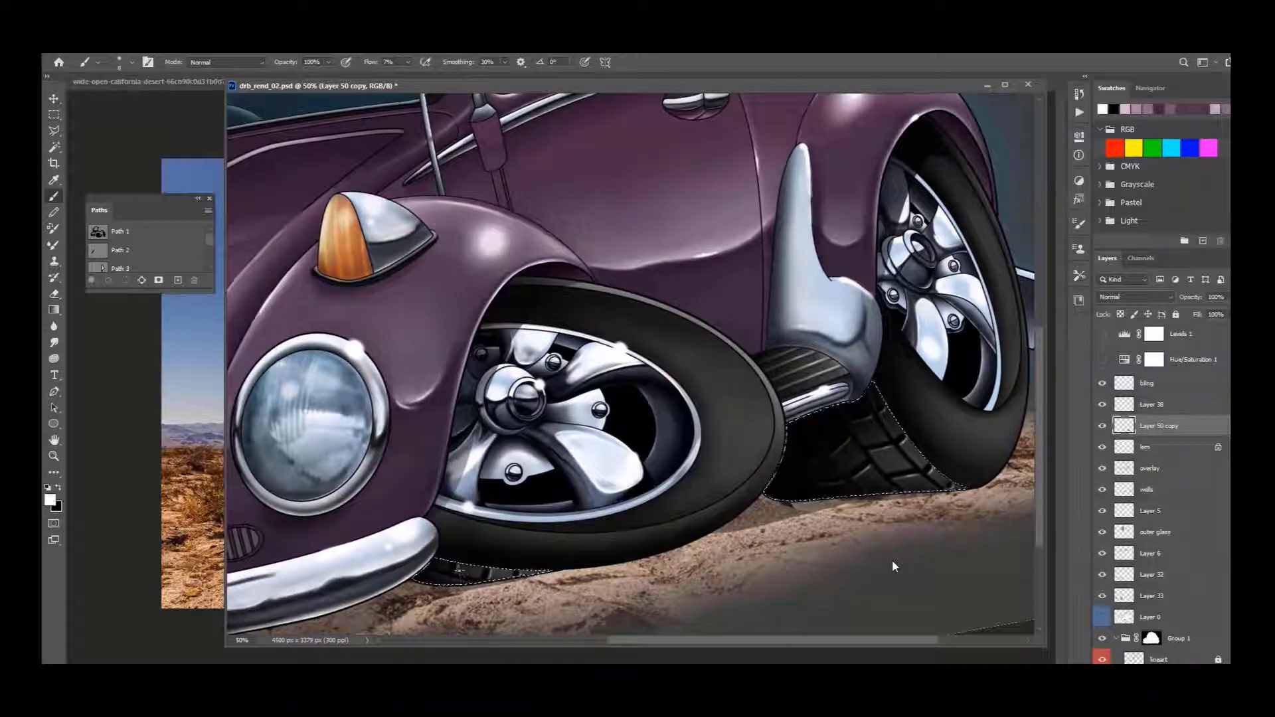
Step: Turn on the Levels 1 and Hue/Saturation 1 adjustment layers and save the document
key("ctrl+minus")
key("ctrl+minus")
left_click(1103, 360)
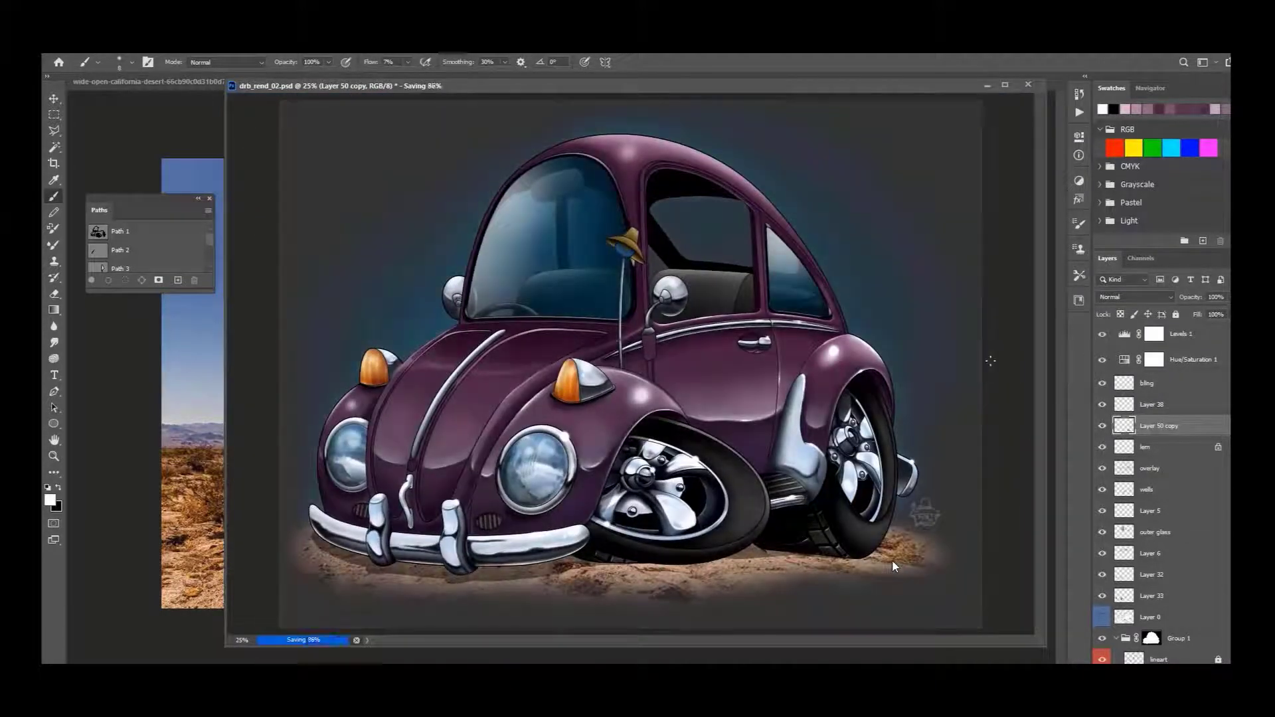
Step: Select the headrest behind the windshield and brush soft light shading along its upper edge on the interior layer
scroll(1142, 460, "down", 1)
scroll(1142, 459, "down", 8)
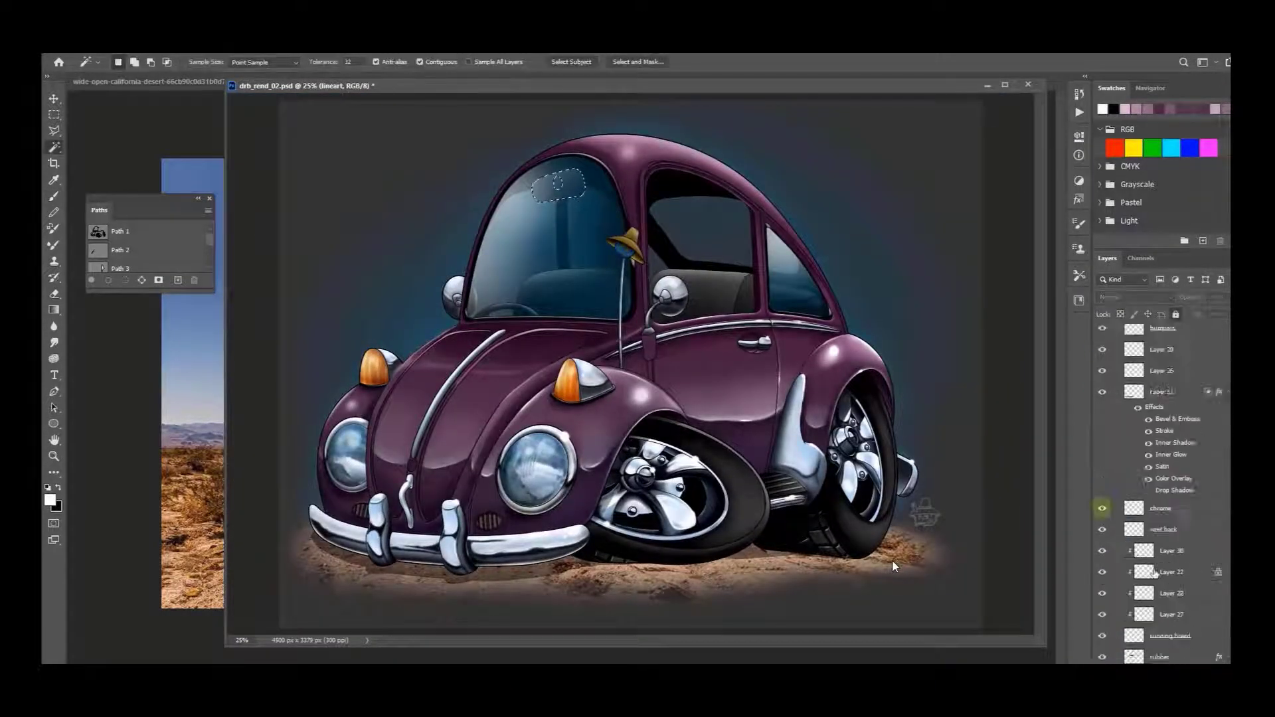
left_click(1159, 590)
left_click_drag(550, 168, 563, 166)
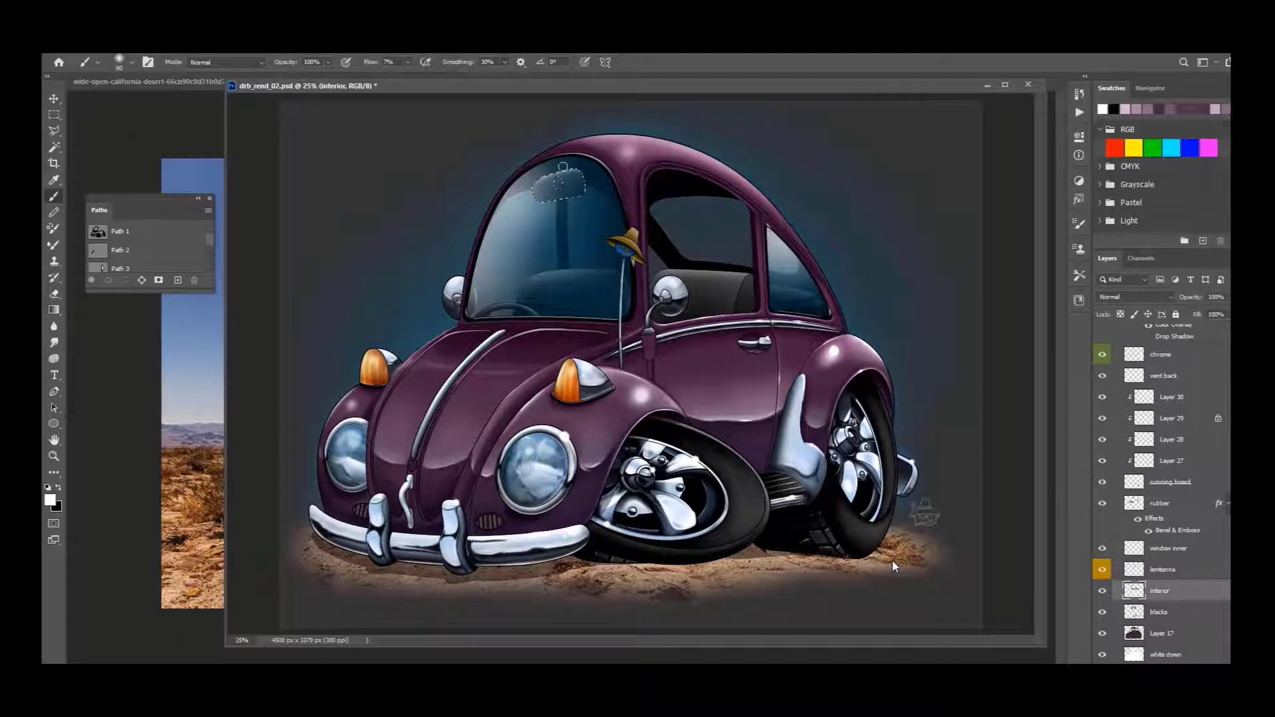
Step: Select the openings of the front vents on the vent back layer and shade them with black
scroll(1138, 551, "up", 3)
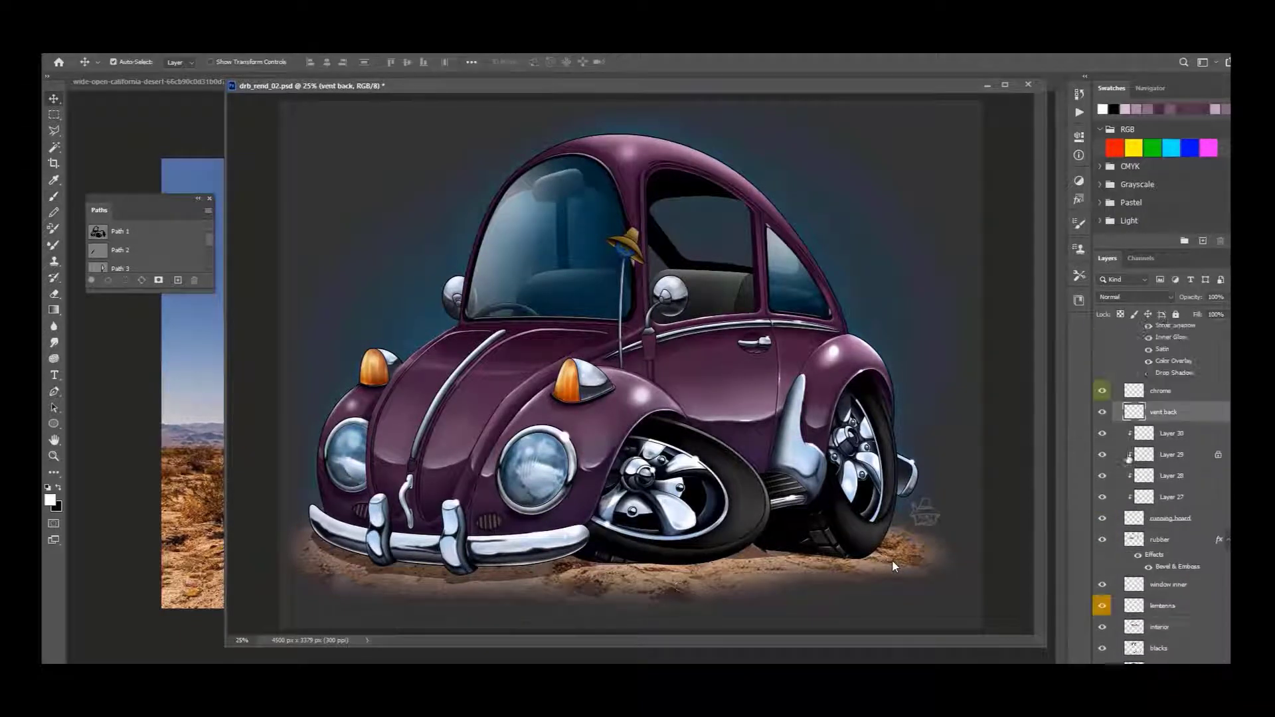
left_click(1134, 437)
key("v")
key("ctrl+plus")
key("b")
key("x")
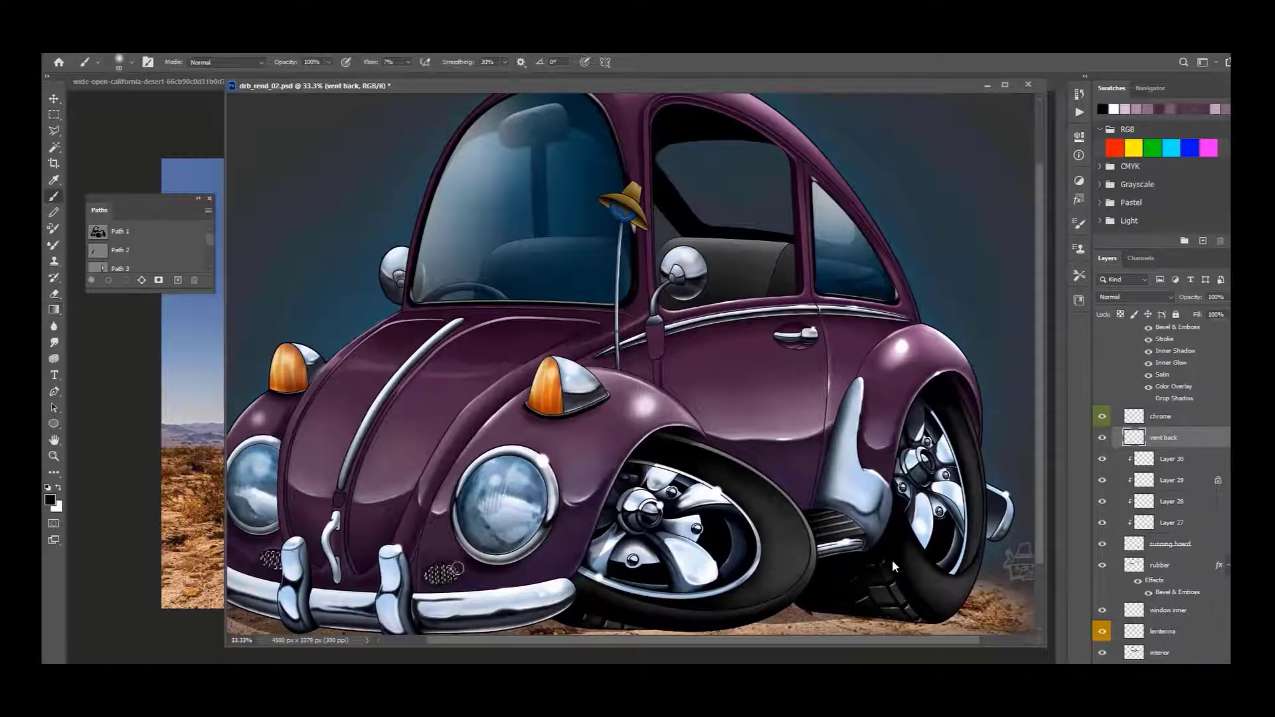
key("ctrl+plus")
key("ctrl+plus")
Step: Select the rim and vertical bars of the vent below the near headlight, working from the lineart layer
key("w")
key("ctrl+plus")
key("ctrl+plus")
key("ctrl+plus")
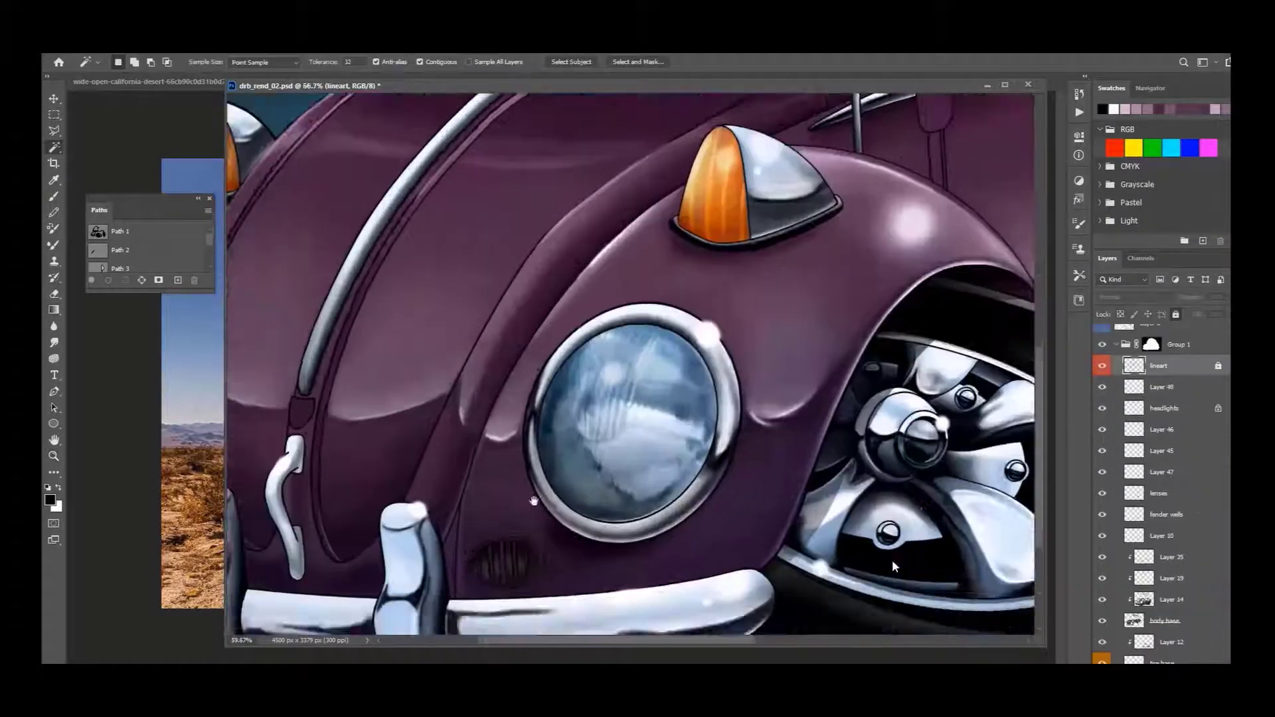
scroll(893, 566, "down", 2)
scroll(894, 567, "left", 5)
key("l")
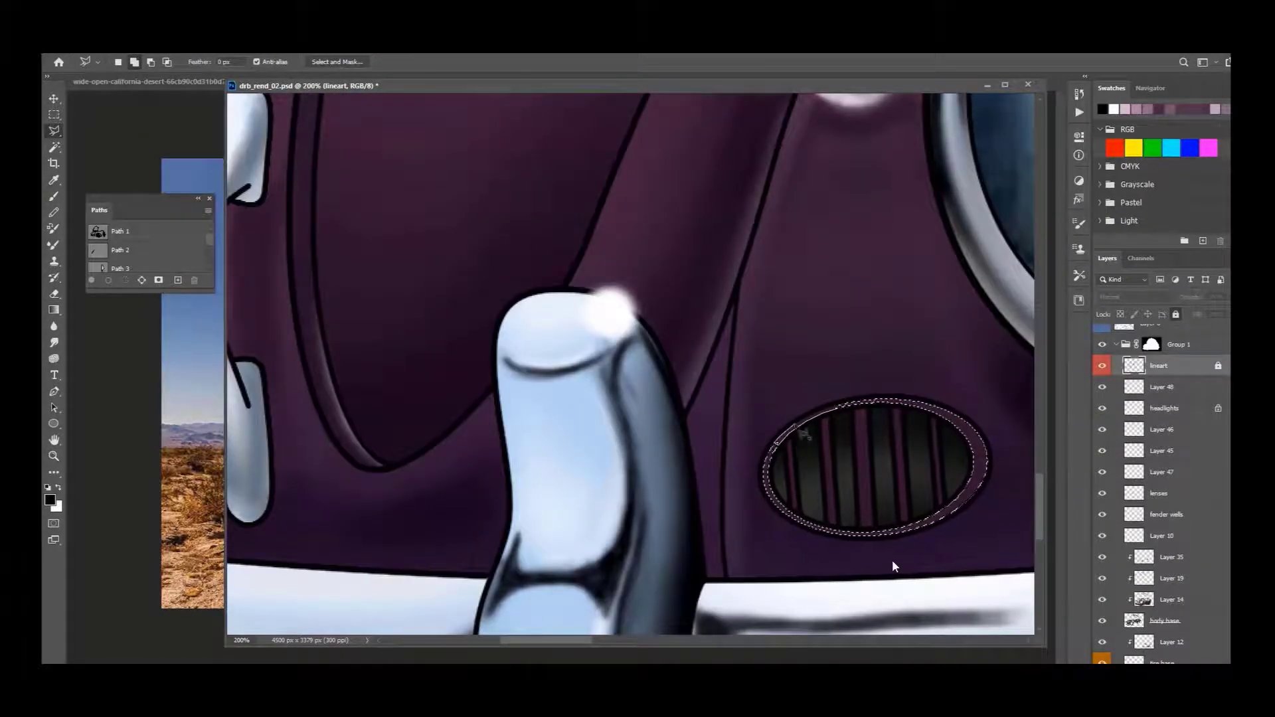
left_click(860, 419, "shift")
left_click(800, 483, "shift")
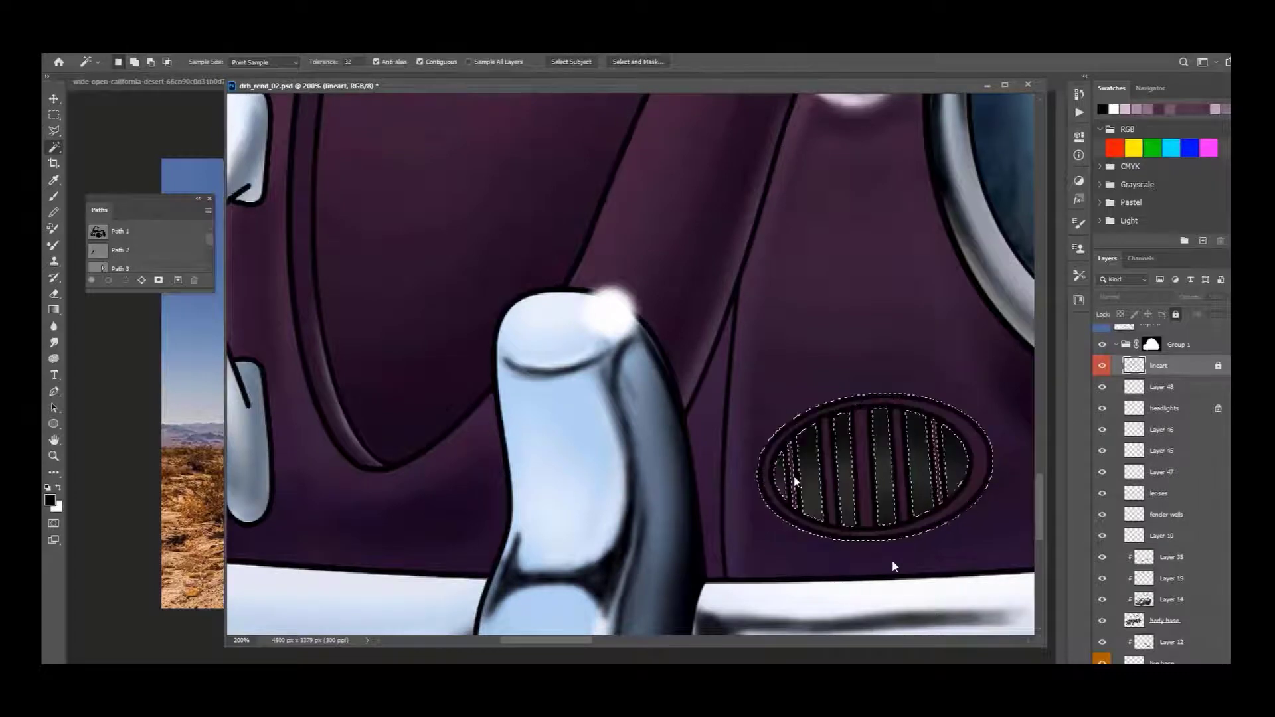
left_click(800, 438, "shift")
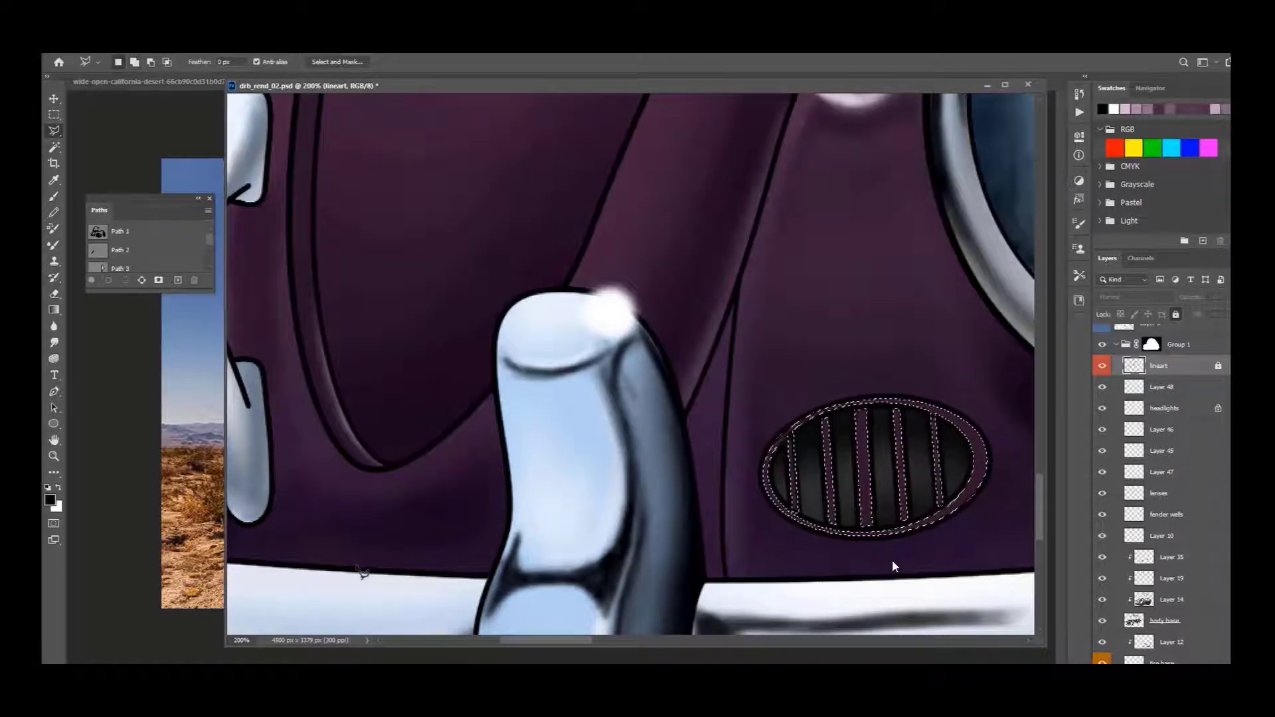
Step: Sample the light blue of the bumper guard and fill the near vent's selected rim and bars with it
scroll(1160, 557, "down", 5)
scroll(1160, 558, "down", 2)
left_click(1160, 594)
key("b")
key("ctrl+shift+alt+n")
left_click(514, 350, "alt")
key("alt+BackSpace")
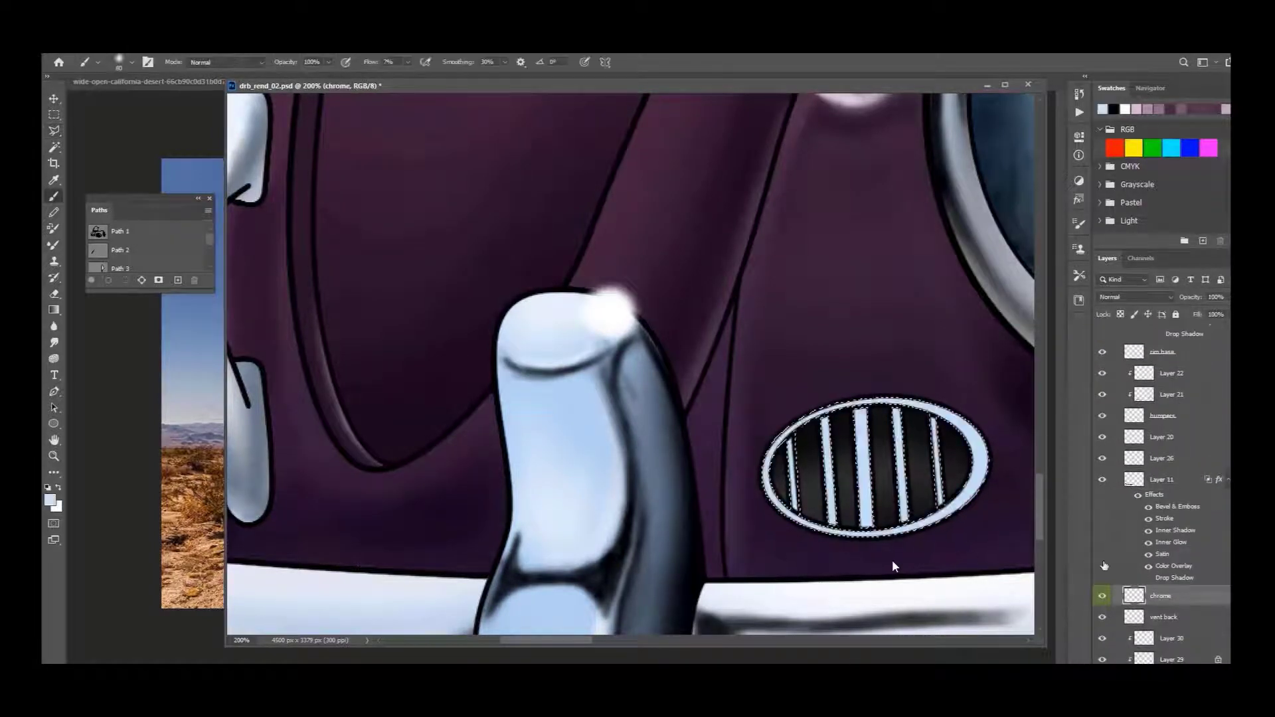
Step: Move the new Layer 50 above Layer 11 and try a metallic style preset for the vent trim
left_click(276, 47)
left_click(306, 511)
left_click_drag(963, 133, 664, 178)
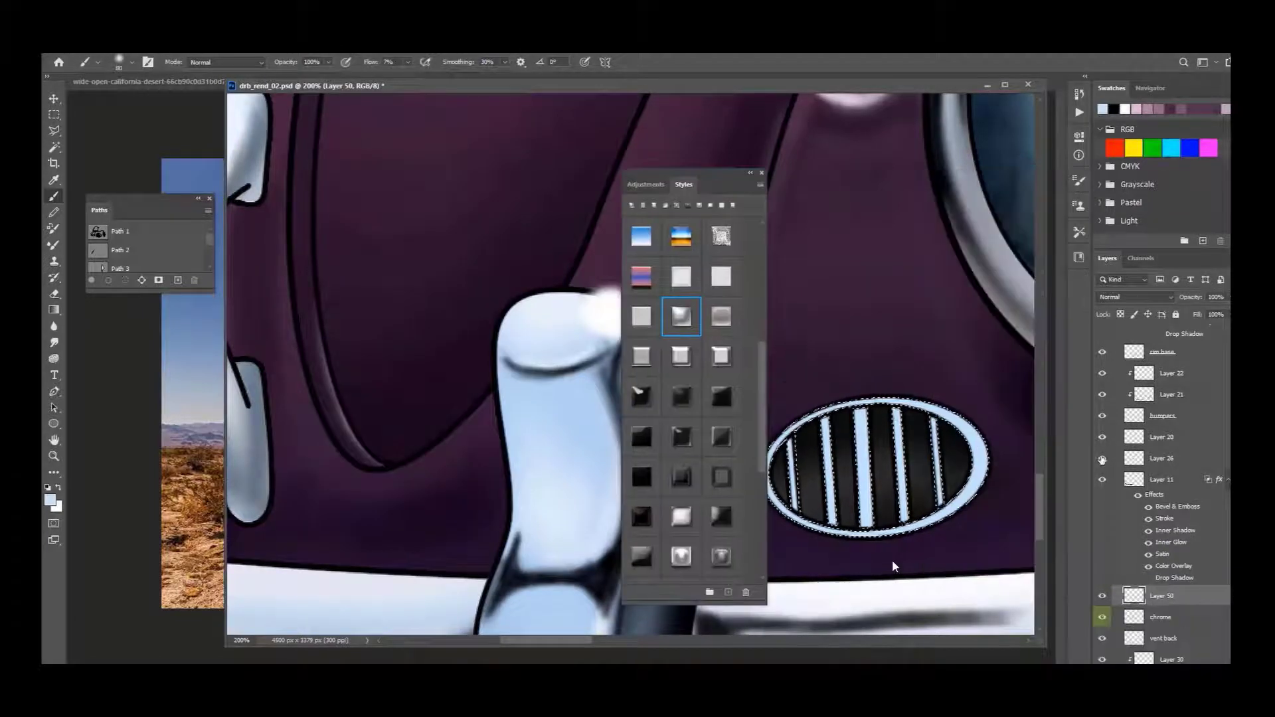
left_click_drag(1133, 595, 1122, 535)
left_click(721, 356)
key("ctrl+minus")
key("ctrl+minus")
left_click(749, 173)
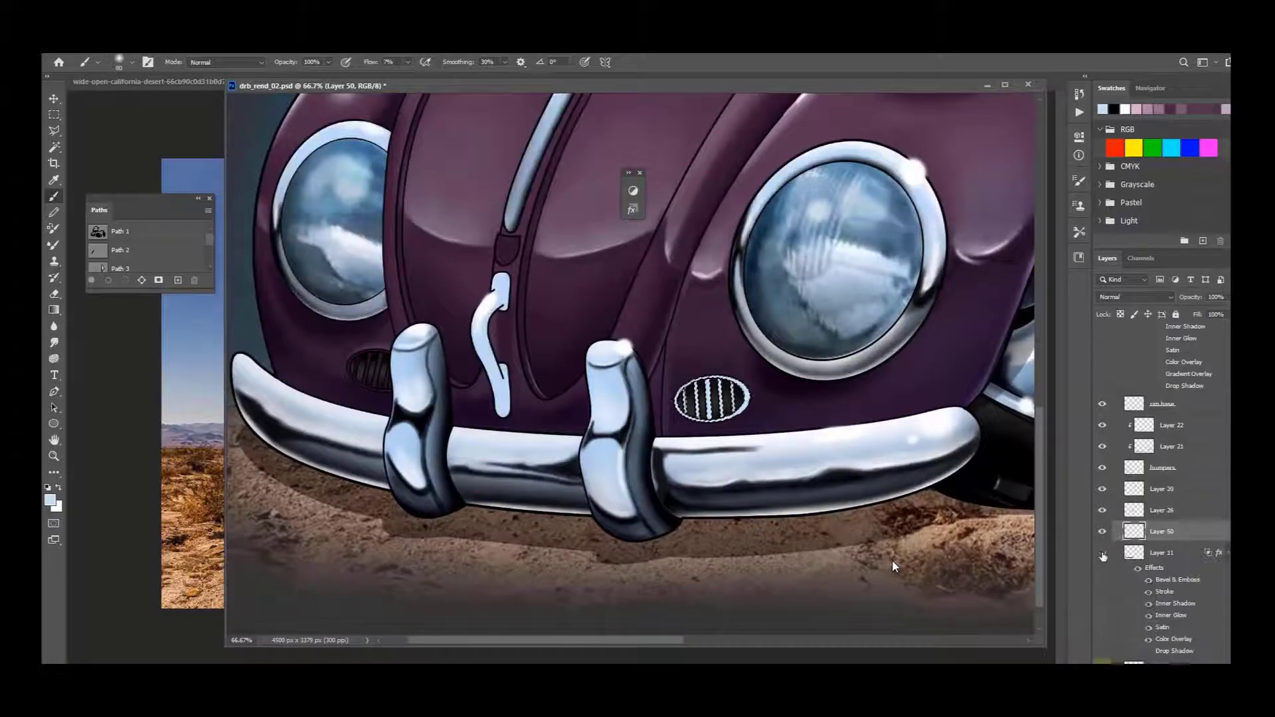
Step: Apply a metallic style preset to the near vent trim on a new layer and recolour its Bevel & Emboss shadow
key("ctrl+shift+alt+n")
key("z")
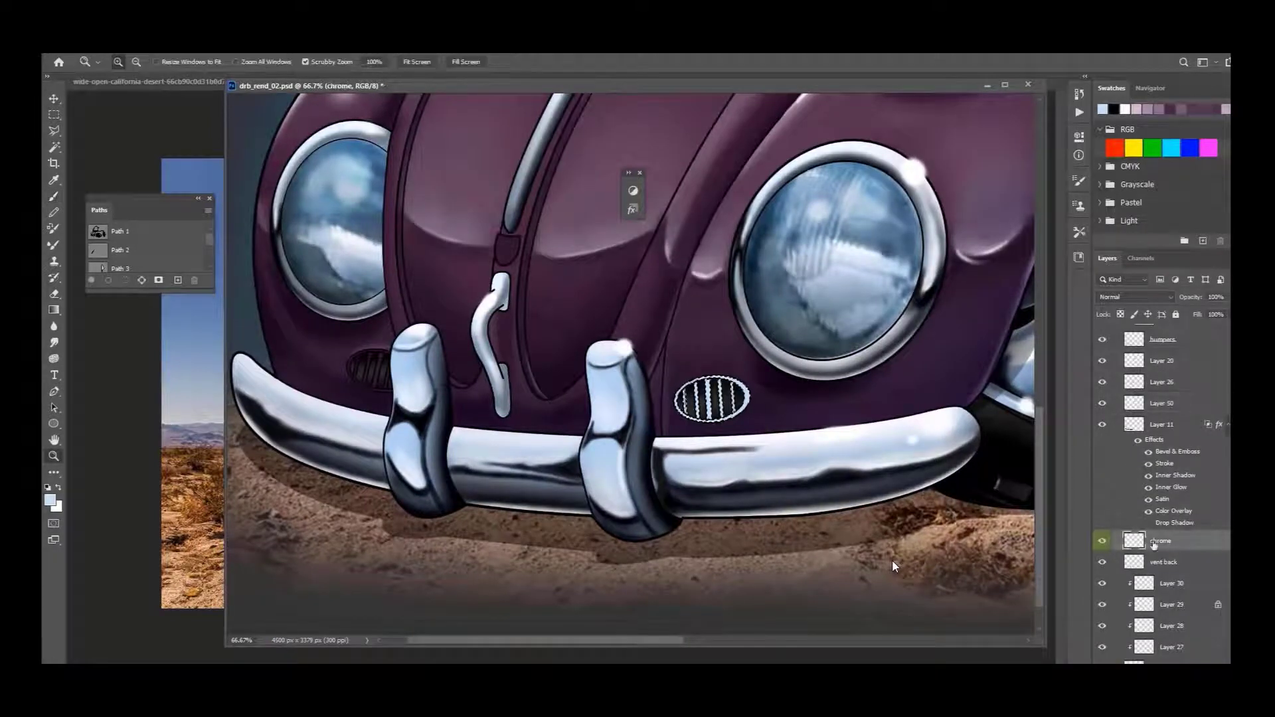
left_click(633, 210)
left_click(495, 357)
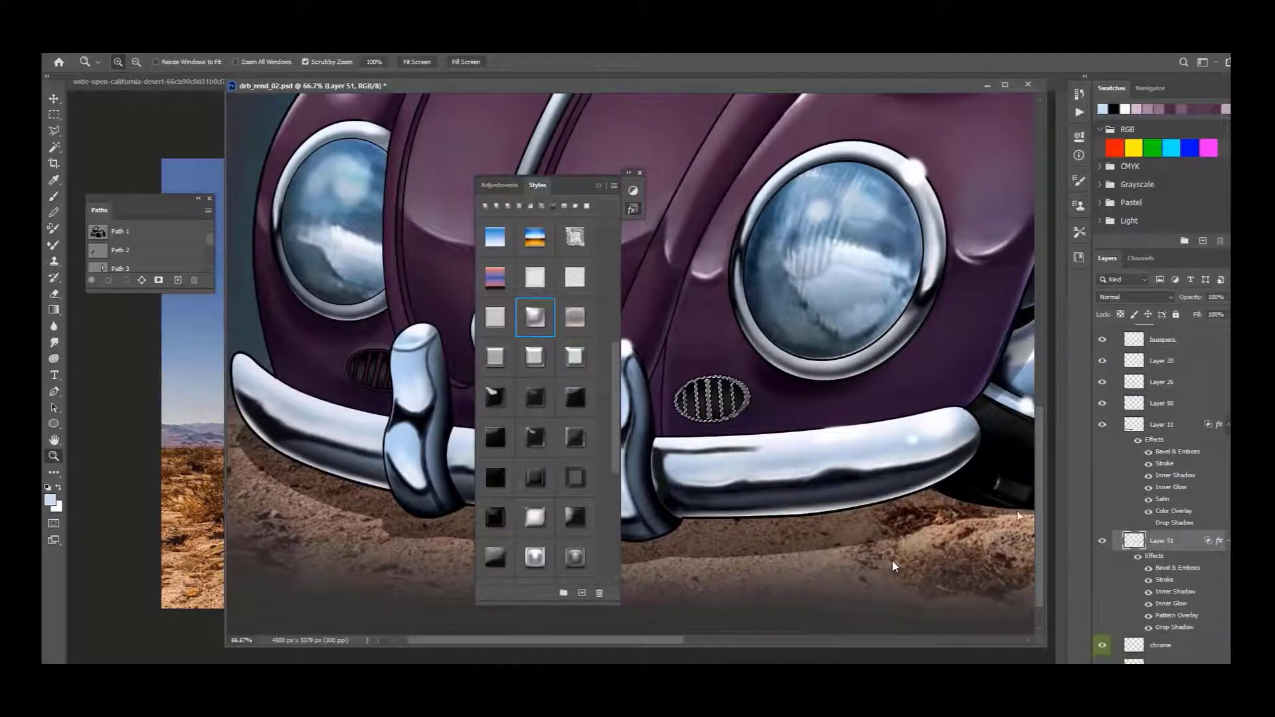
double_click(1178, 567)
left_click(1108, 511)
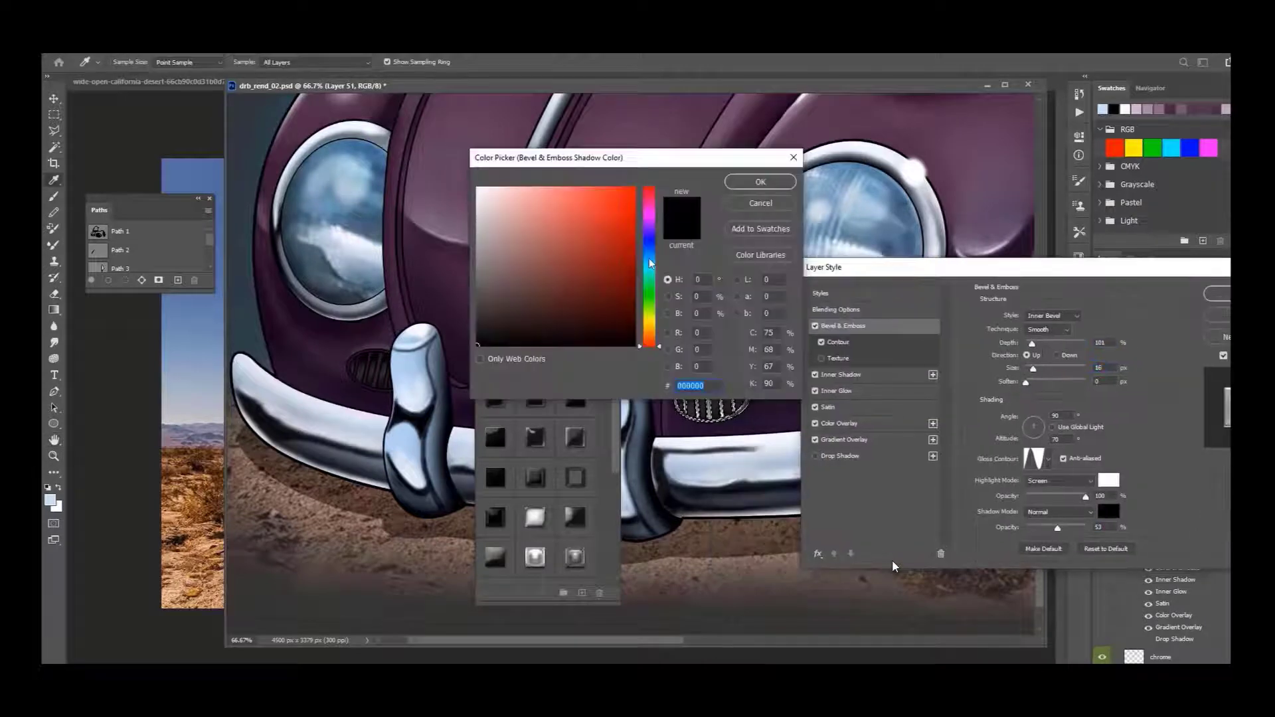
key("Return")
key("Return")
key("ctrl+plus")
key("ctrl+e")
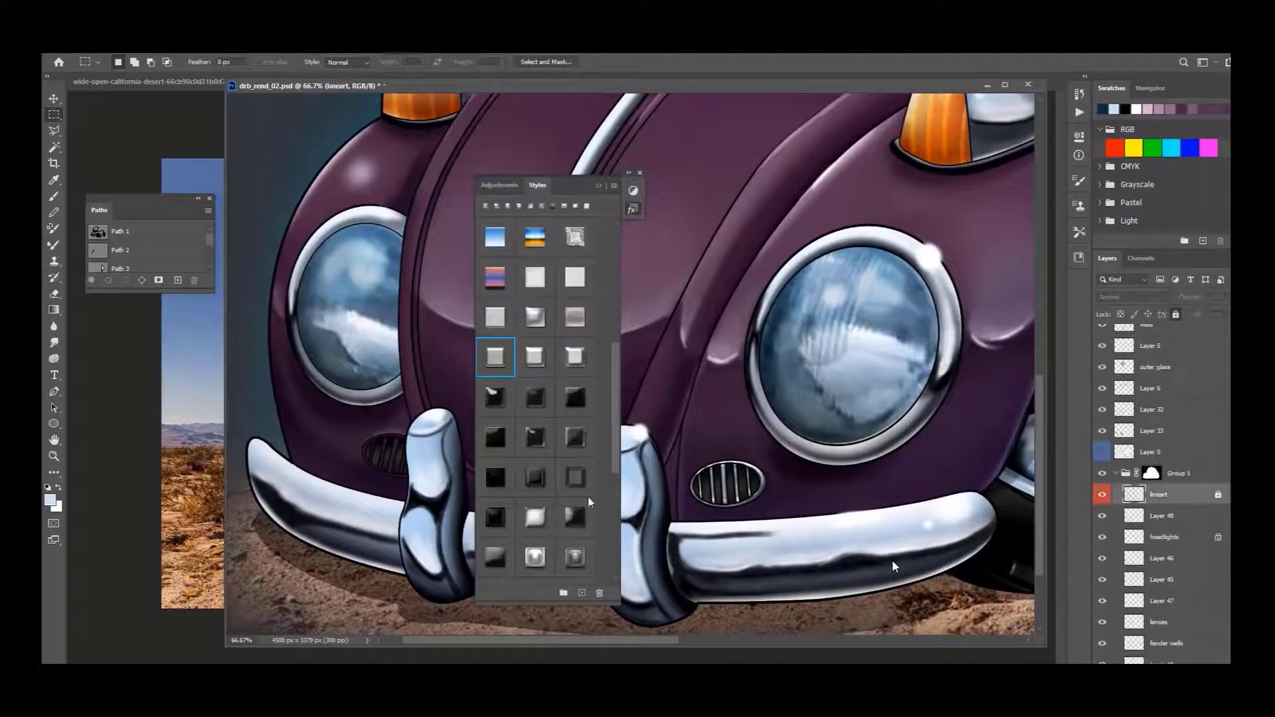
Step: Outline the vertical bars of the far vent behind the bumper guard with the Polygonal Lasso on the lineart layer
key("ctrl+plus")
key("l")
key("ctrl+plus")
left_click(465, 436)
left_click(474, 437)
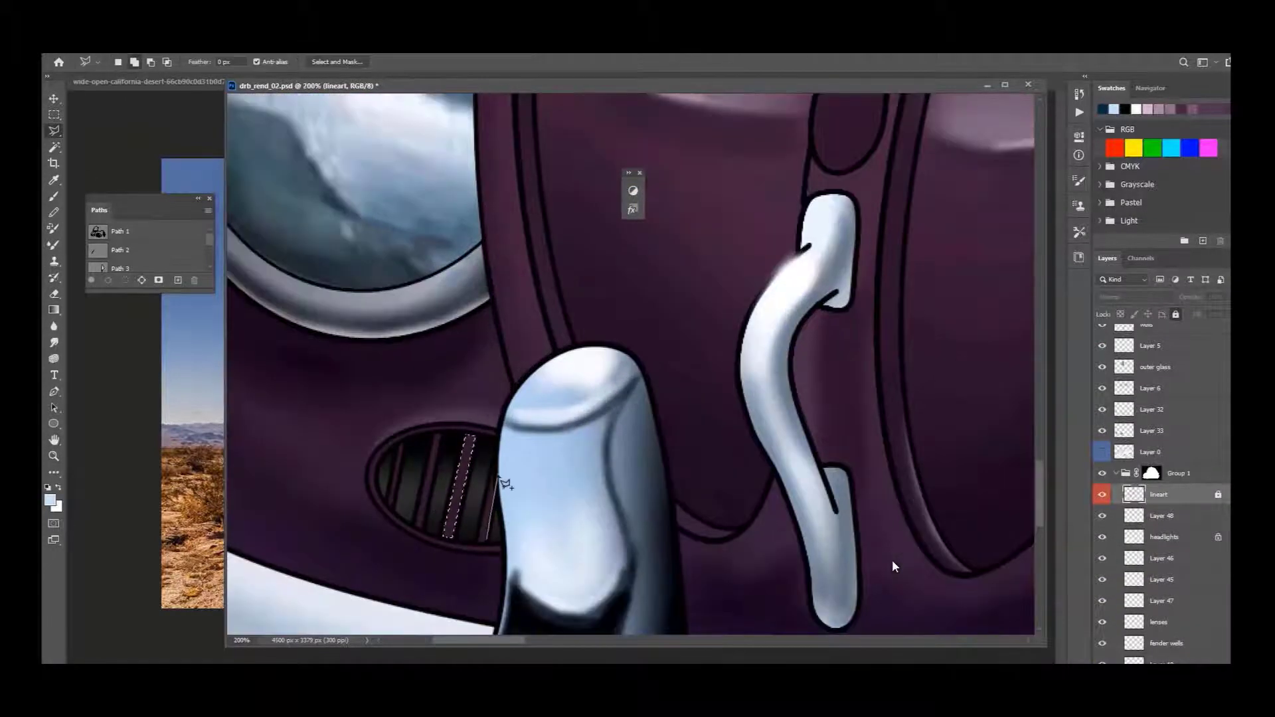
left_click(456, 532)
left_click(444, 535)
left_click(465, 436)
left_click(494, 461)
left_click(485, 545)
left_click(439, 429)
left_click(425, 531)
left_click(403, 436)
left_click(391, 515)
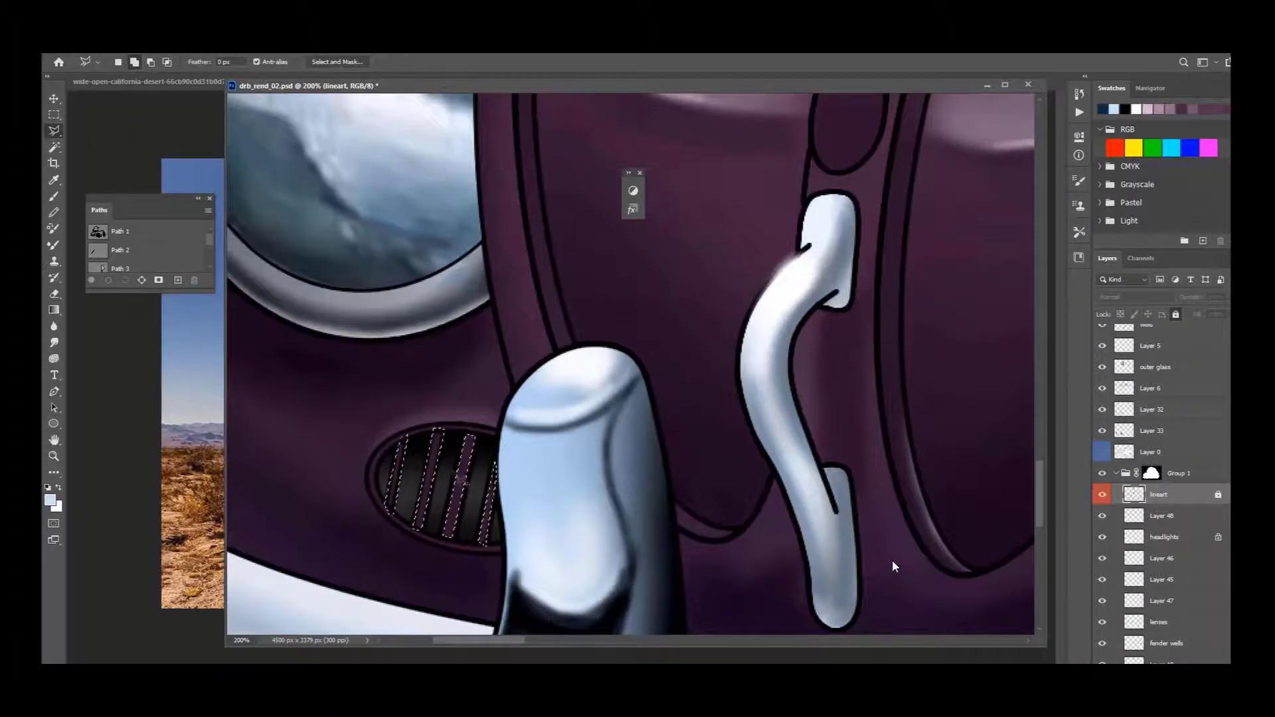
Step: Add the far vent's outer rim, up to the bumper guard, to the selection of its bars
key("w")
key("ctrl+plus")
key("l")
left_click(397, 383)
left_click(358, 432)
left_click(425, 525)
left_click(553, 544)
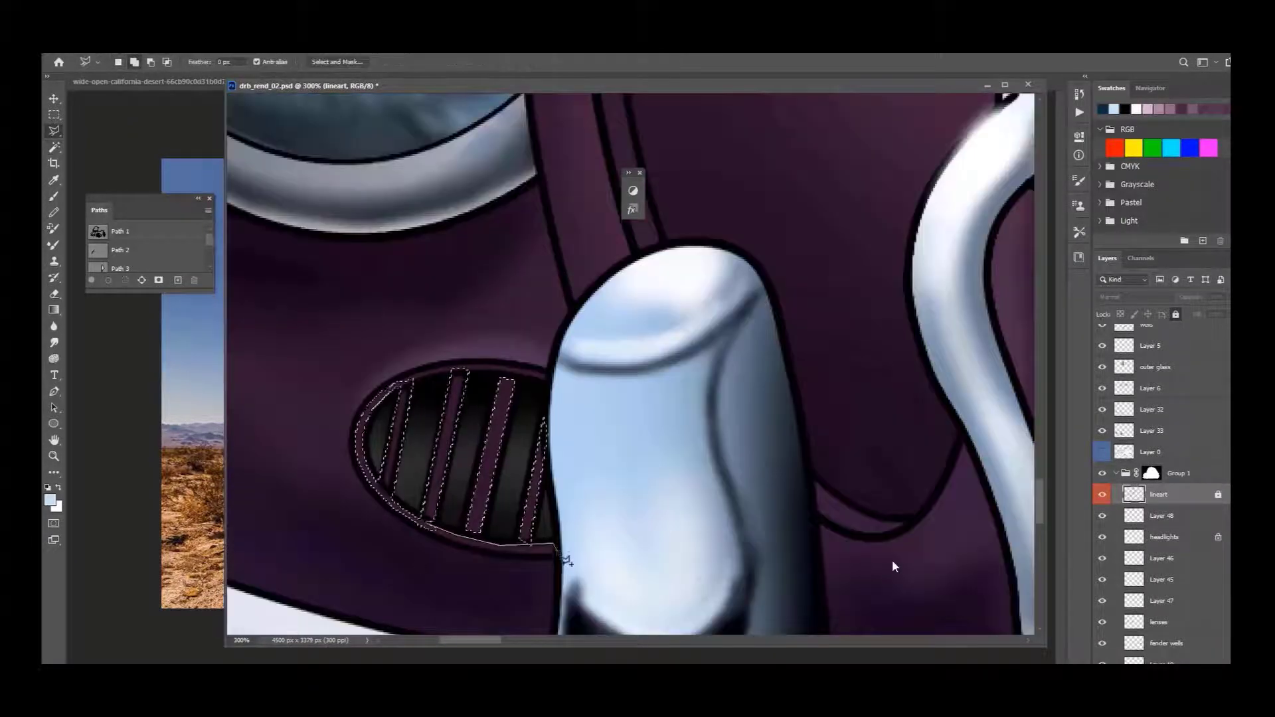
left_click(553, 555)
left_click(469, 553)
left_click(373, 491)
left_click(398, 383)
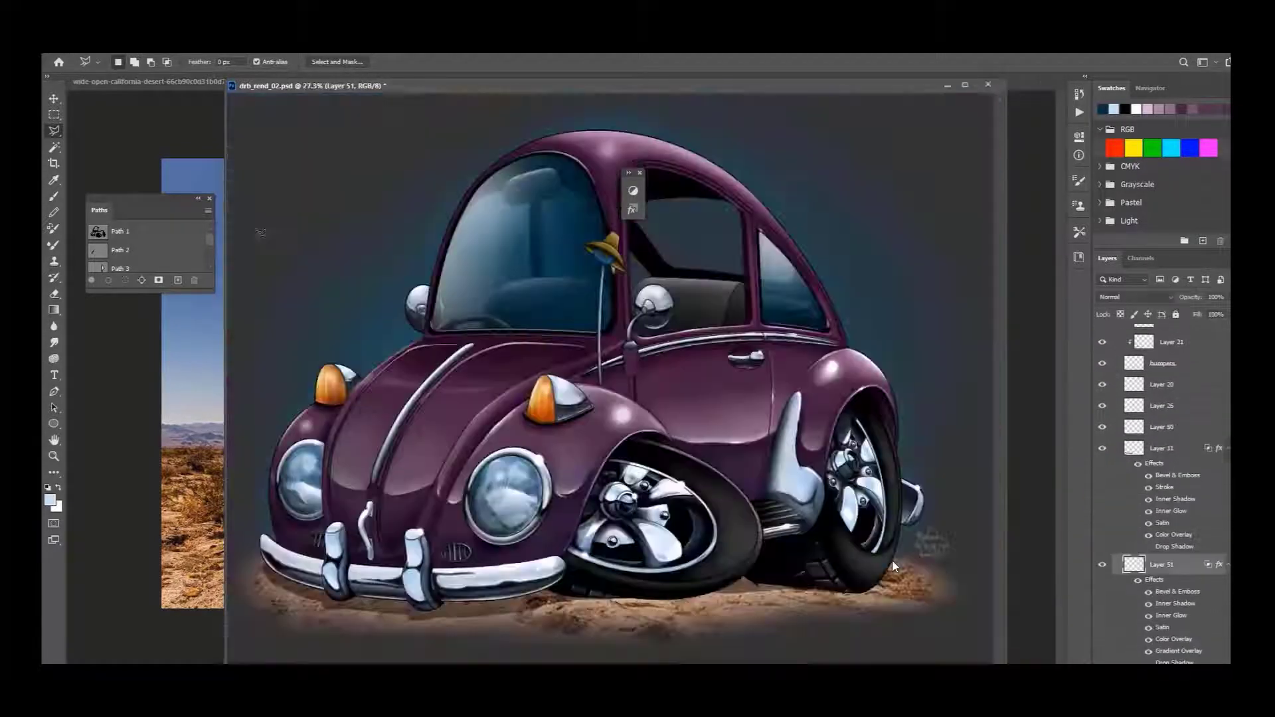
key("ctrl+0")
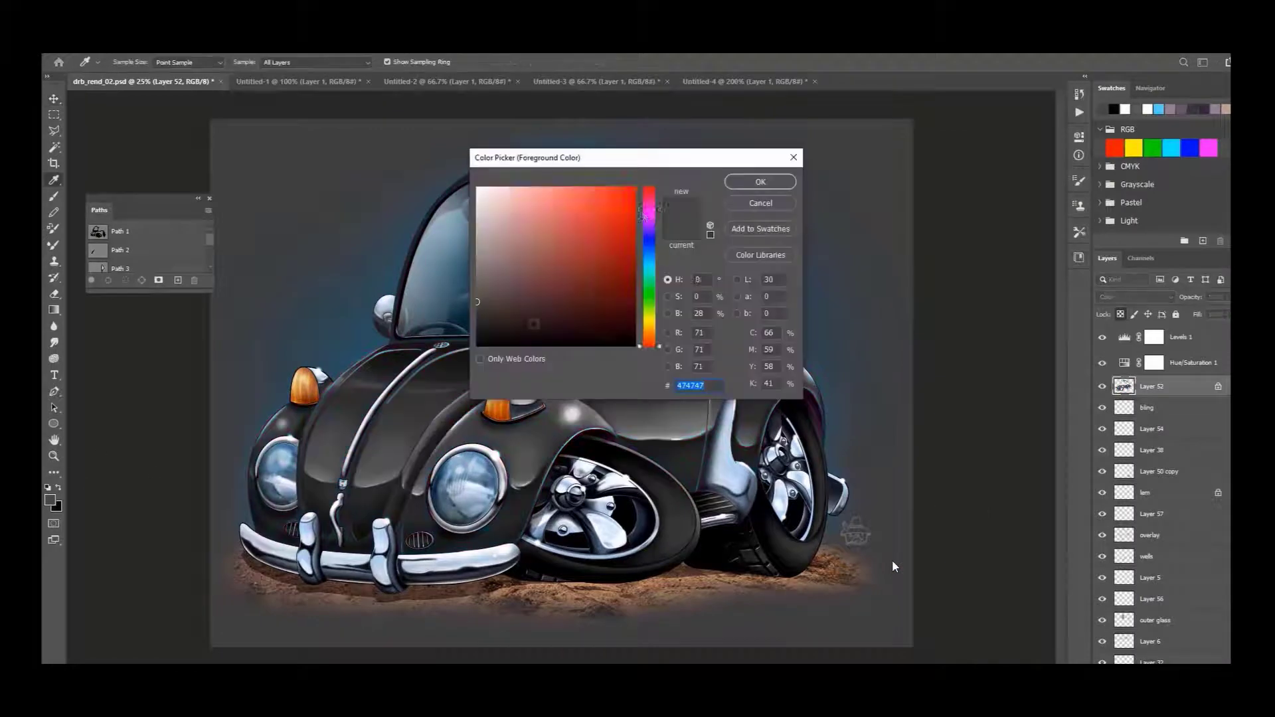
Step: Hide Layer 52 and darken the overlay layer with Levels, setting the midtone input level to 0.70
left_click(1102, 386)
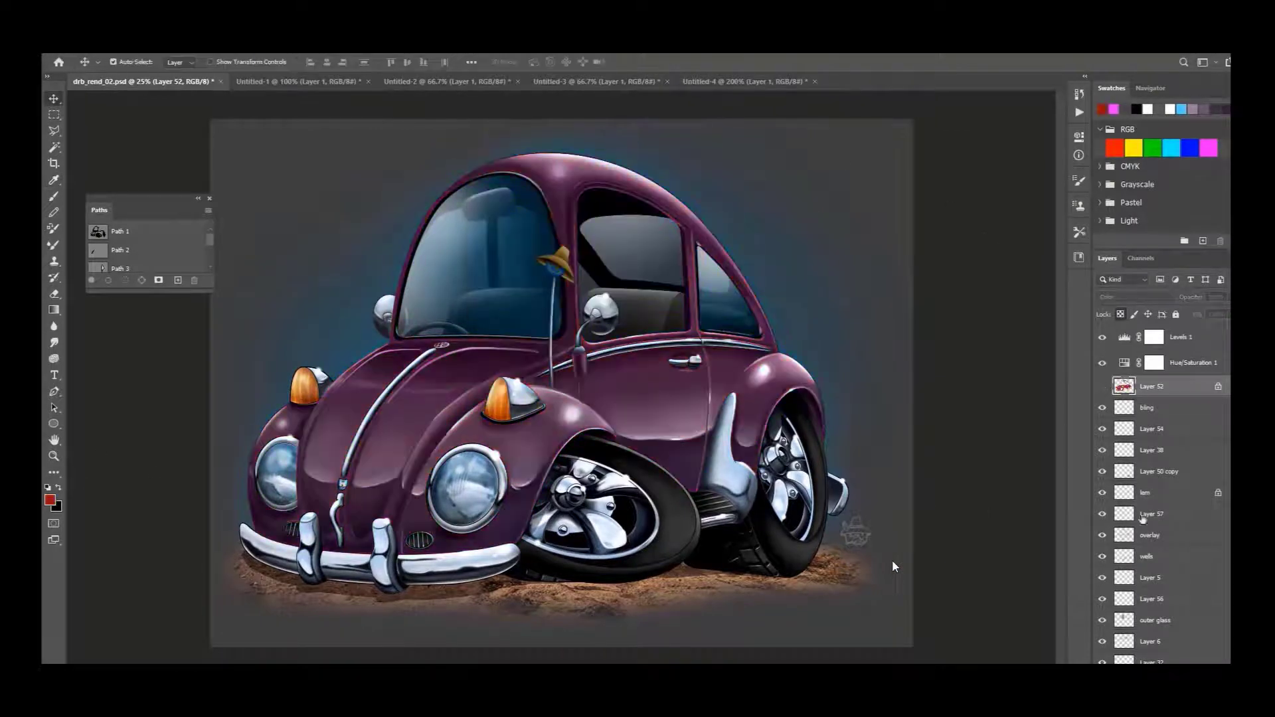
left_click(1150, 534)
key("ctrl+l")
left_click_drag(631, 263, 846, 241)
mouse_move(832, 383)
left_mouse_down()
mouse_move(850, 384)
mouse_move(832, 384)
left_mouse_up()
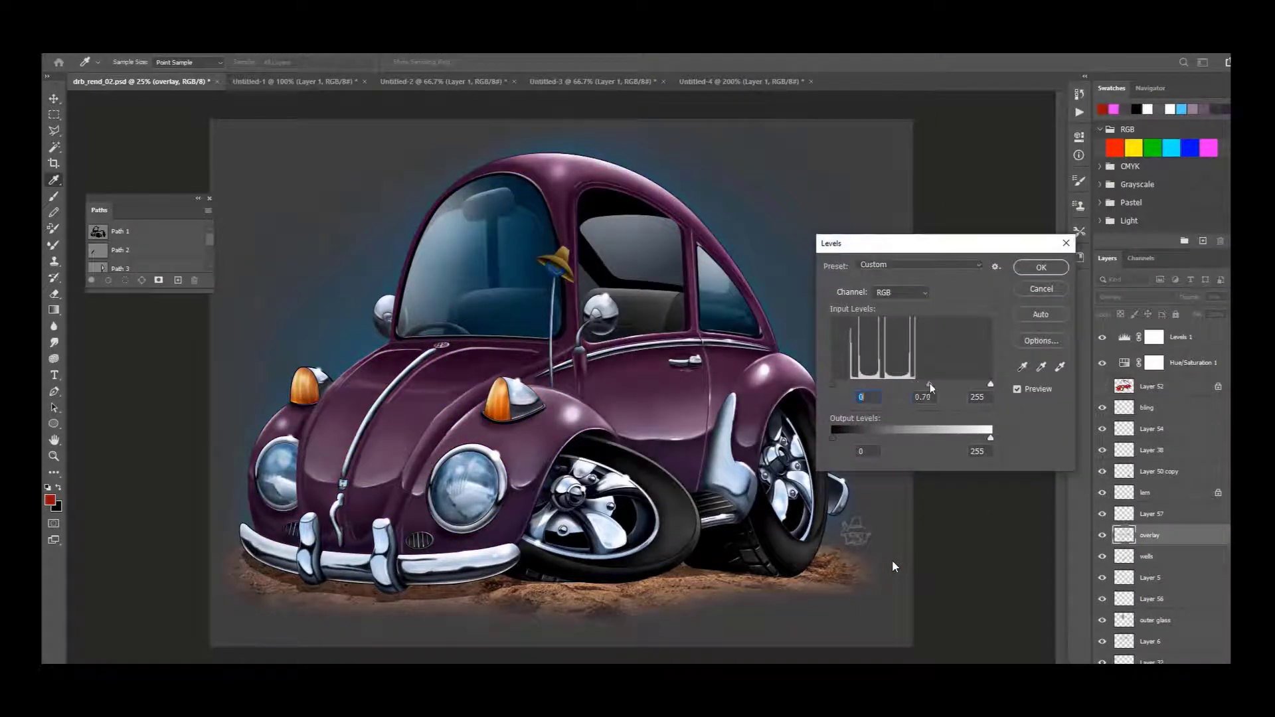